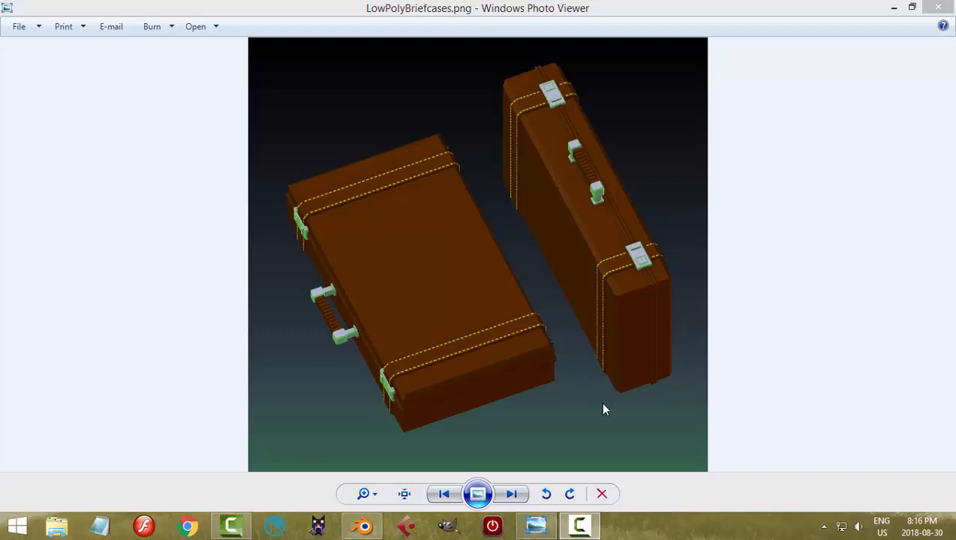
Switch to Blender and delete the camera and the lamp from the scene
{"action": "left_click", "coordinate": [363, 525]}
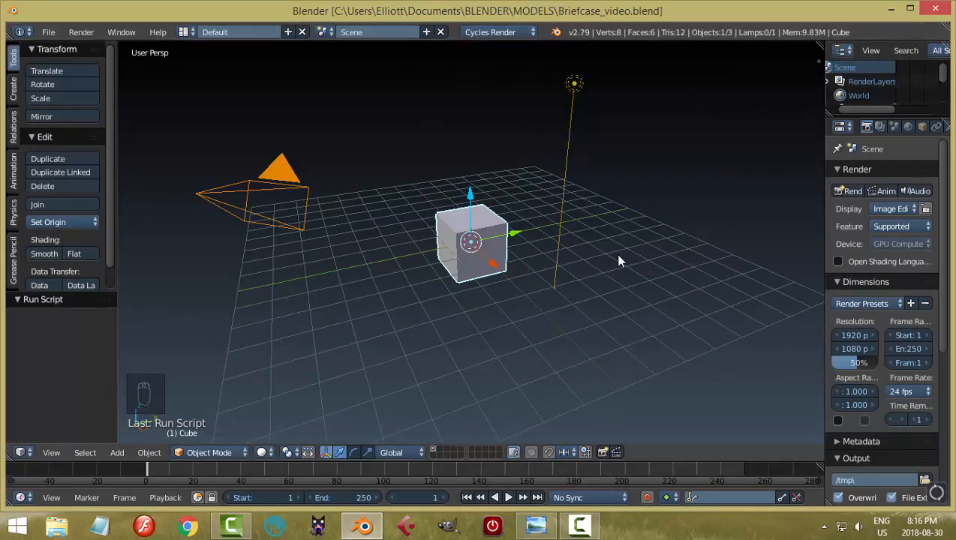
{"action": "middle_click_drag", "start_coordinate": [618, 260], "coordinate": [584, 272]}
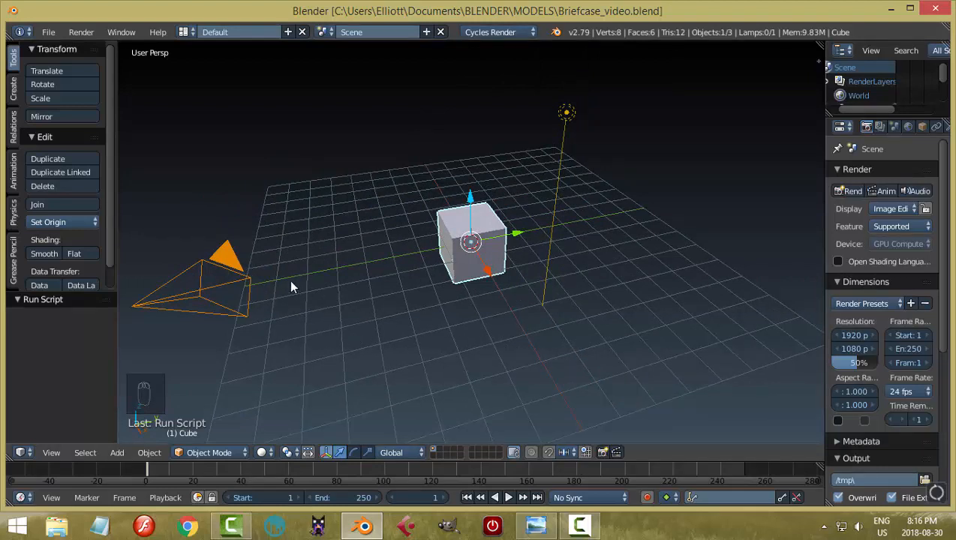
{"action": "right_click", "coordinate": [240, 264]}
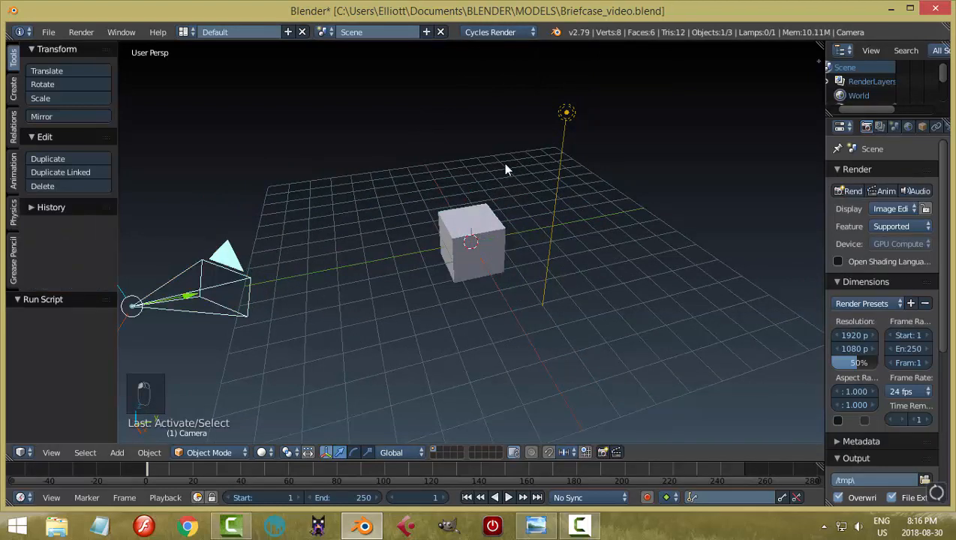
{"action": "right_click", "coordinate": [567, 120], "text": "shift"}
{"action": "key", "text": "x"}
{"action": "left_click", "coordinate": [580, 134]}
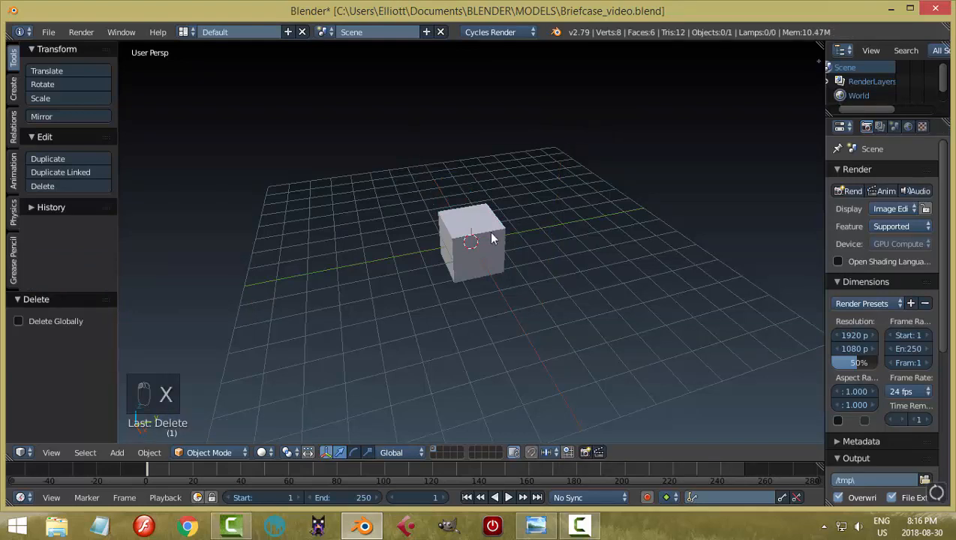
Move the cube up 1 unit along the Z axis
{"action": "right_click", "coordinate": [488, 231]}
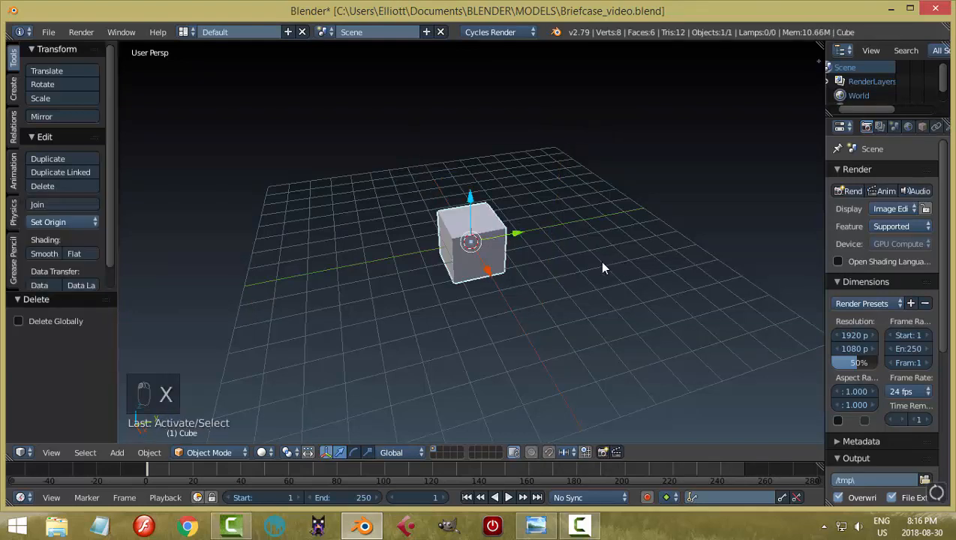
{"action": "left_click_drag", "start_coordinate": [469, 195], "coordinate": [471, 166]}
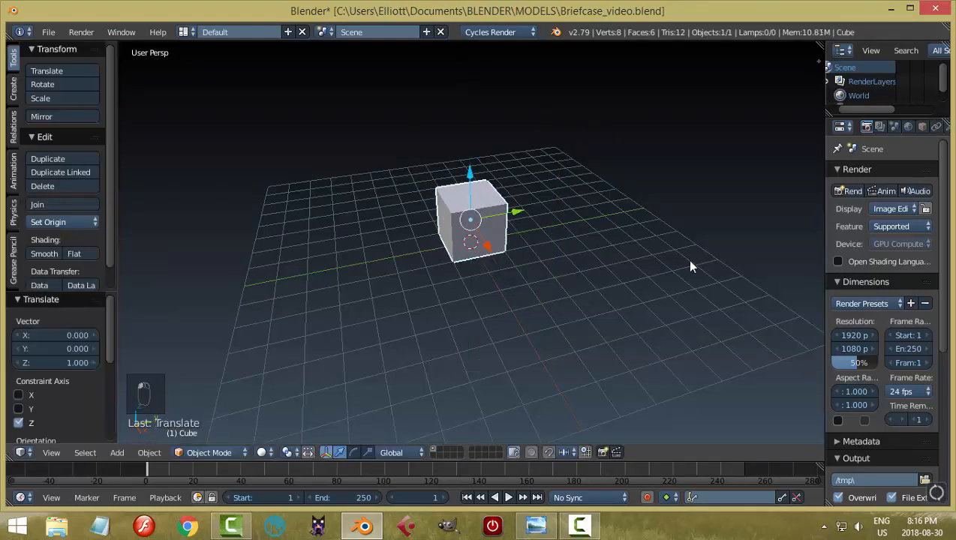
{"action": "middle_click_drag", "start_coordinate": [689, 261], "coordinate": [673, 242]}
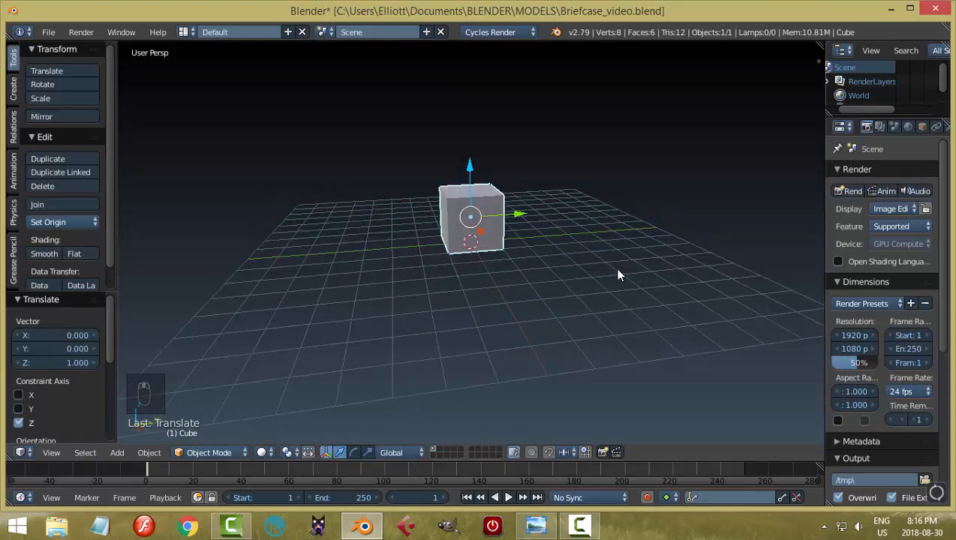
In Edit Mode, scale the entire cube mesh by 1.6 along the X axis, working from the top view
{"action": "key", "text": "KP_7"}
{"action": "scroll", "coordinate": [620, 300], "scroll_direction": "up", "scroll_amount": 6}
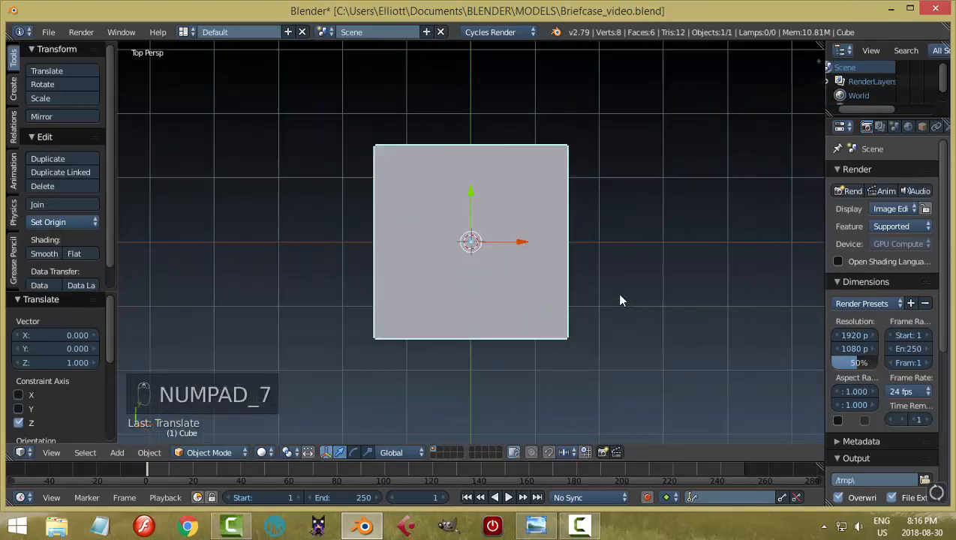
{"action": "scroll", "coordinate": [619, 300], "scroll_direction": "down", "scroll_amount": 1}
{"action": "key", "text": "Tab"}
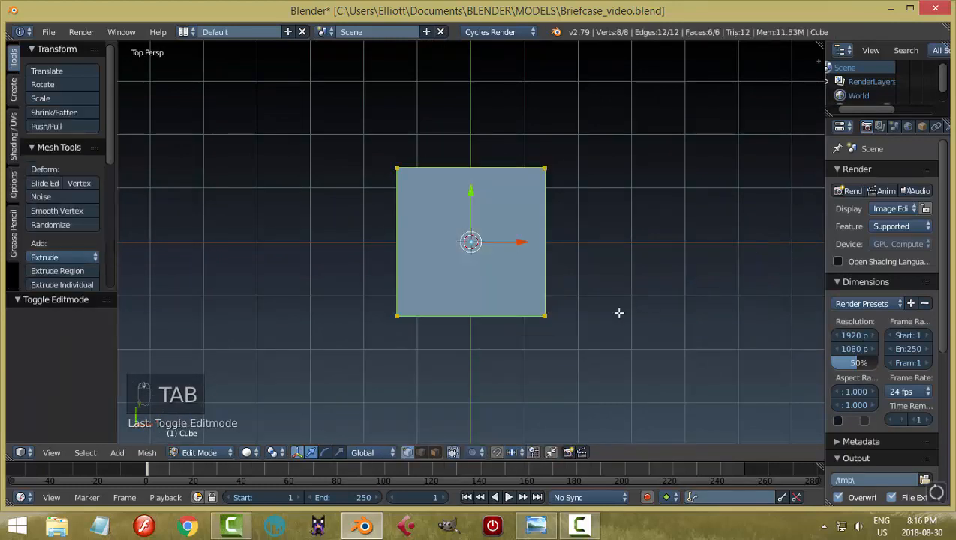
{"action": "key", "text": "s"}
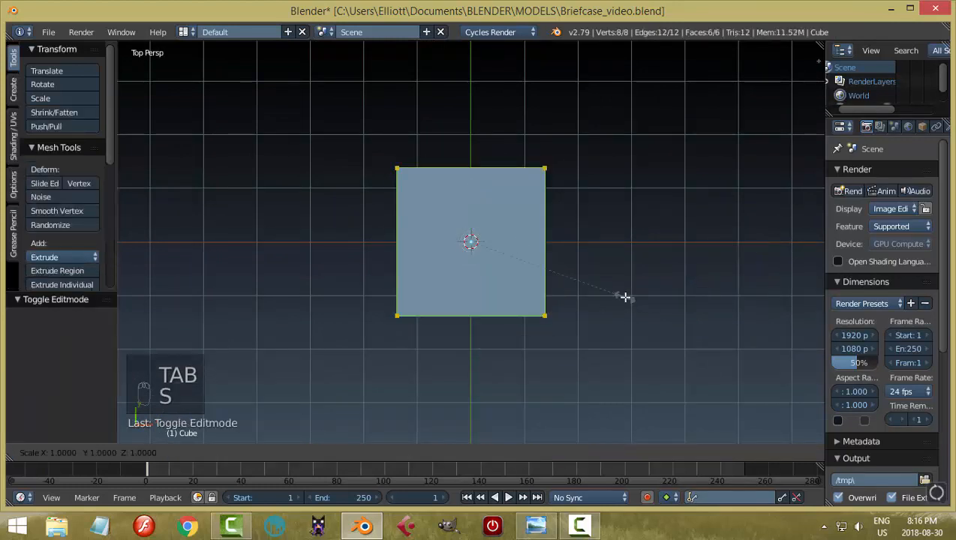
{"action": "key", "text": "x"}
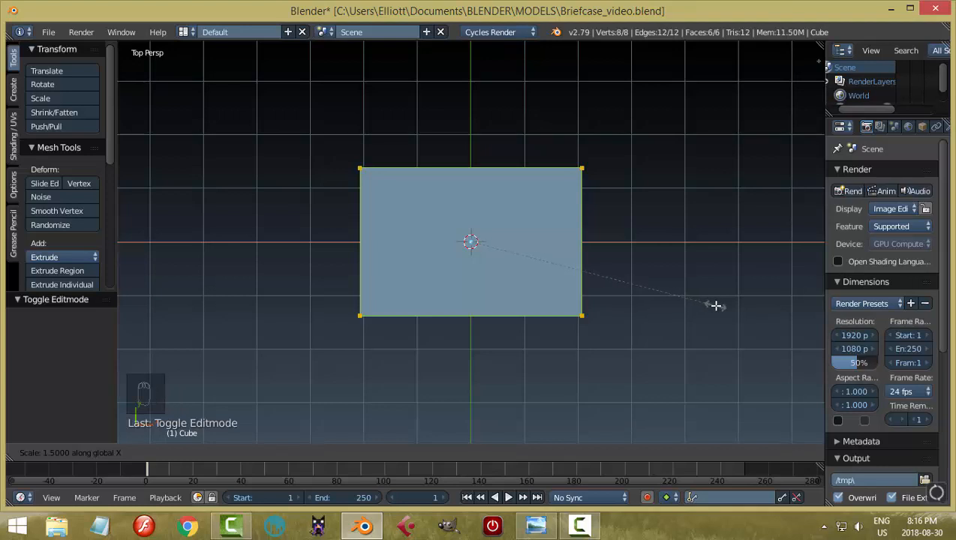
{"action": "left_click", "coordinate": [721, 308]}
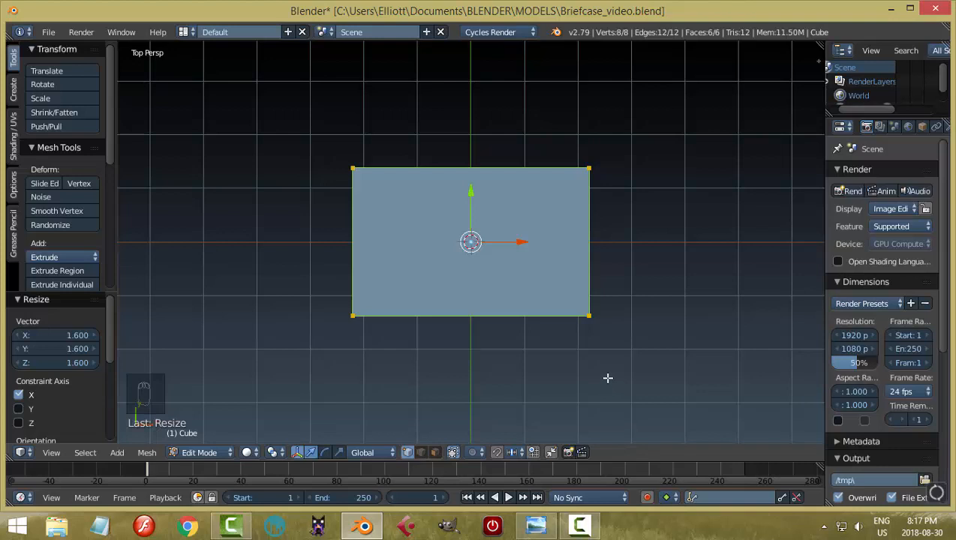
Flatten the whole mesh along the Z axis into a thin slab, working in the orthographic front view
{"action": "key", "text": "KP_1"}
{"action": "key", "text": "KP_5"}
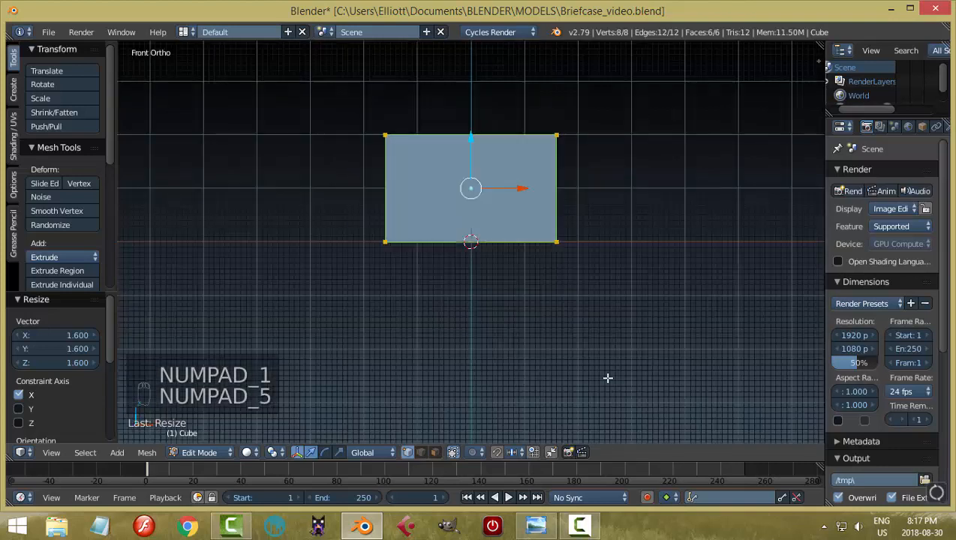
{"action": "middle_click_drag", "start_coordinate": [600, 319], "coordinate": [582, 359], "text": "shift"}
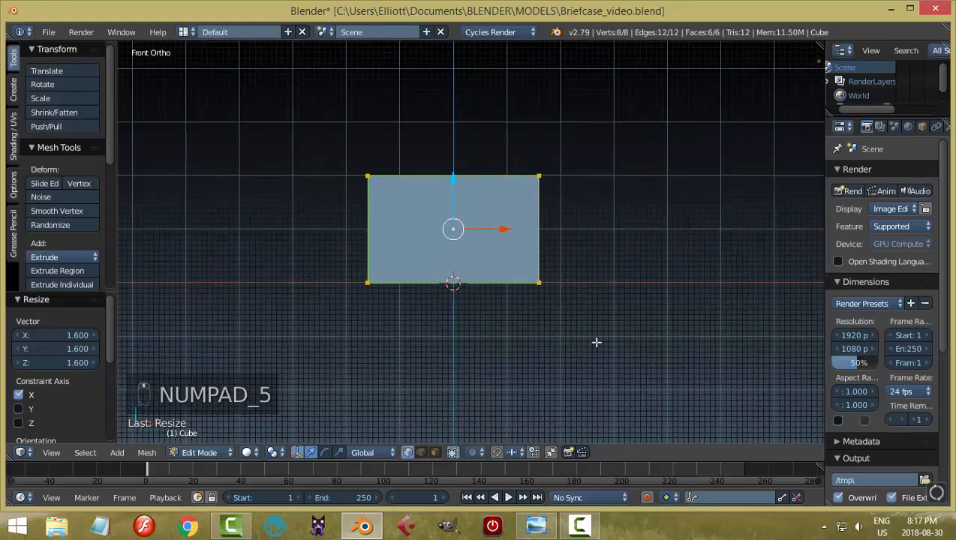
{"action": "key", "text": "s"}
{"action": "key", "text": "z"}
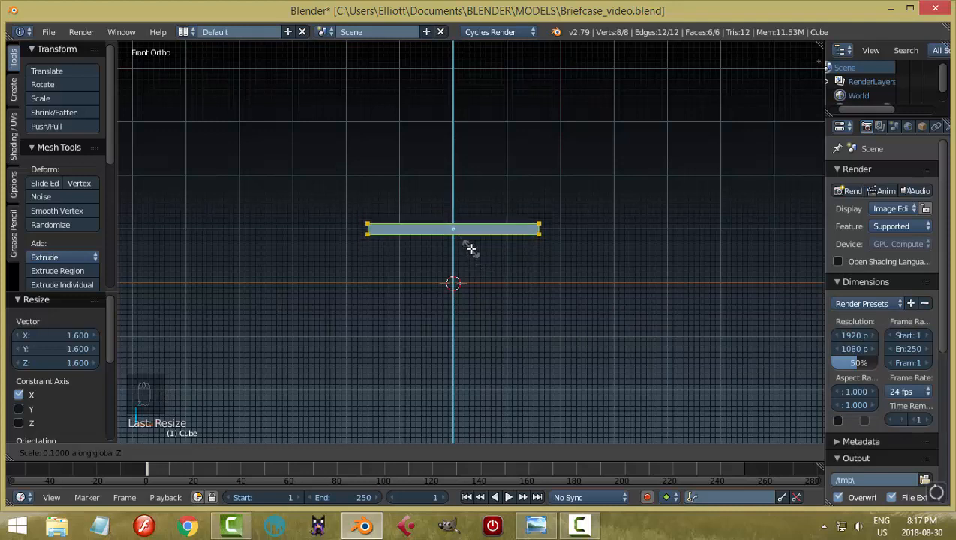
{"action": "left_click", "coordinate": [467, 255]}
Select the slab's top face and bevel its edges with one segment and an offset of about 0.057
{"action": "middle_click_drag", "start_coordinate": [561, 279], "coordinate": [510, 361]}
{"action": "scroll", "coordinate": [532, 331], "scroll_direction": "up", "scroll_amount": 3}
{"action": "key", "text": "a"}
{"action": "left_click", "coordinate": [436, 453]}
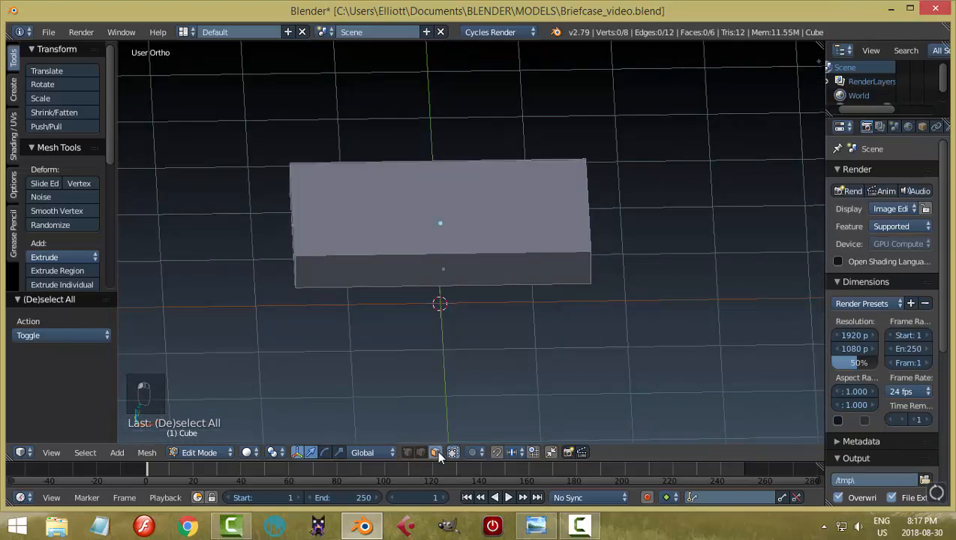
{"action": "right_click", "coordinate": [480, 234]}
{"action": "middle_click_drag", "start_coordinate": [614, 341], "coordinate": [580, 321]}
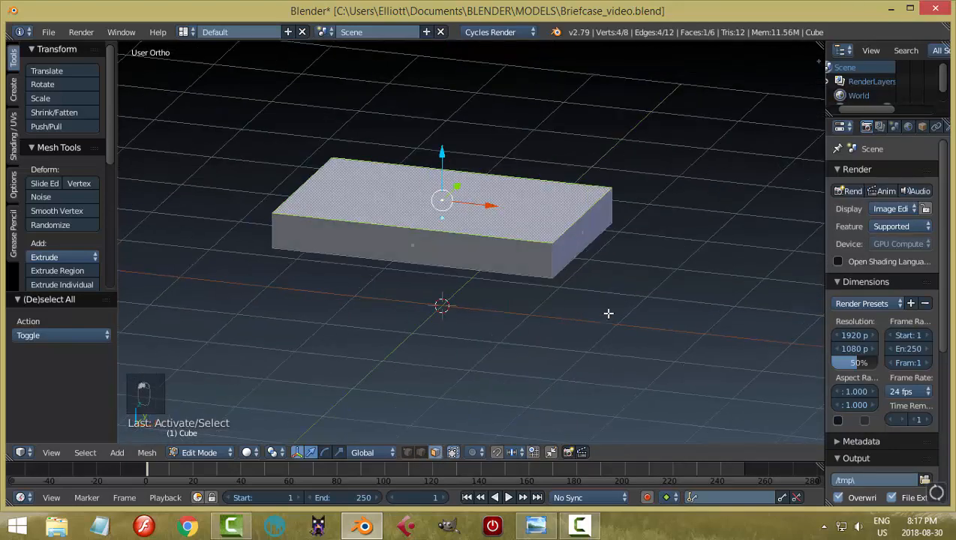
{"action": "key", "text": "ctrl+b"}
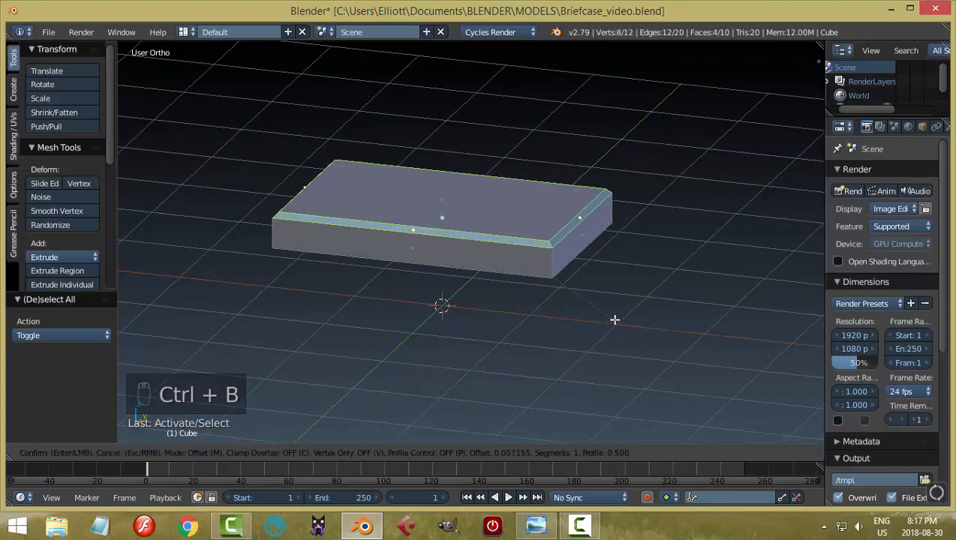
{"action": "left_click", "coordinate": [615, 320]}
{"action": "key", "text": "a"}
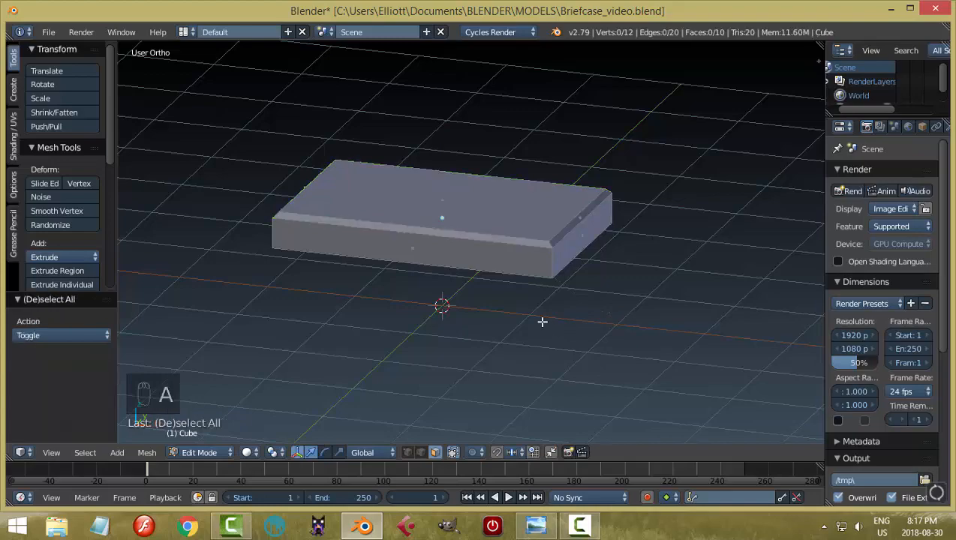
Delete the slab's bottom face
{"action": "middle_click_drag", "start_coordinate": [541, 320], "coordinate": [566, 252]}
{"action": "right_click", "coordinate": [565, 247]}
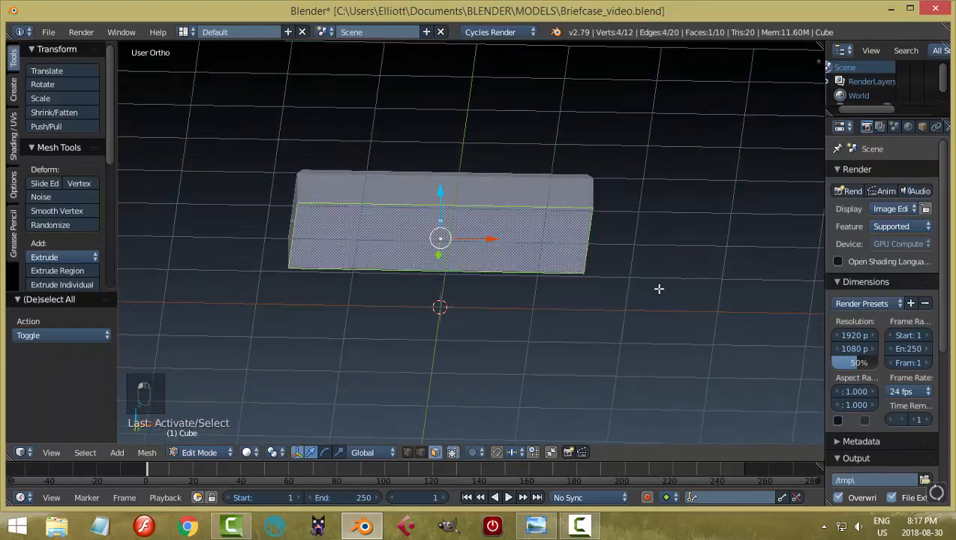
{"action": "middle_click_drag", "start_coordinate": [660, 286], "coordinate": [624, 320]}
{"action": "key", "text": "x"}
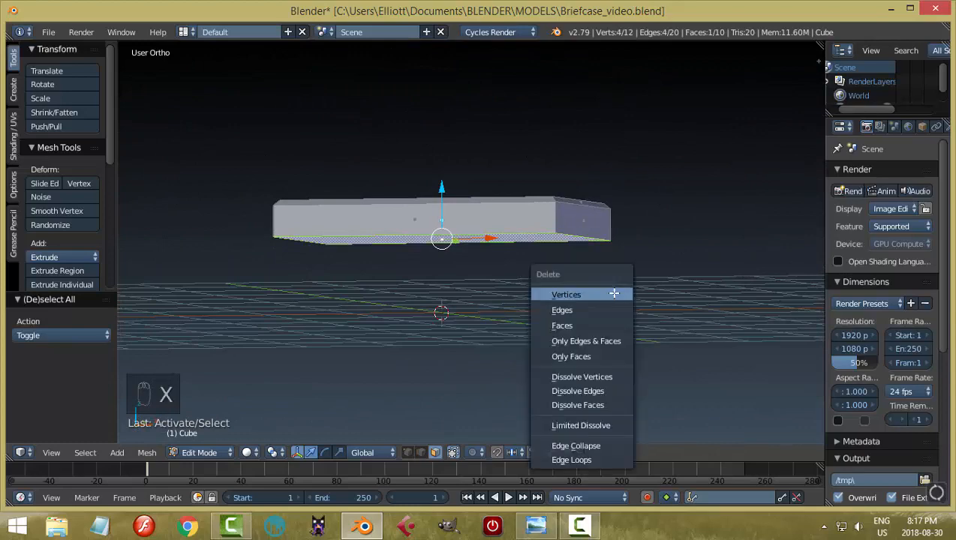
{"action": "left_click", "coordinate": [593, 324]}
Add four evenly spaced loop cuts across the slab, dividing its long side without sliding them
{"action": "middle_click_drag", "start_coordinate": [585, 328], "coordinate": [531, 318]}
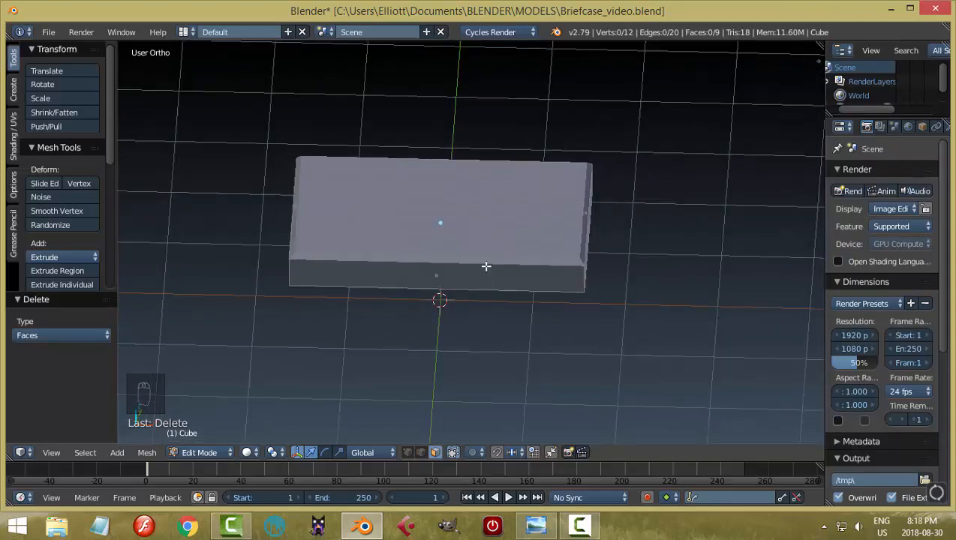
{"action": "key", "text": "ctrl+r"}
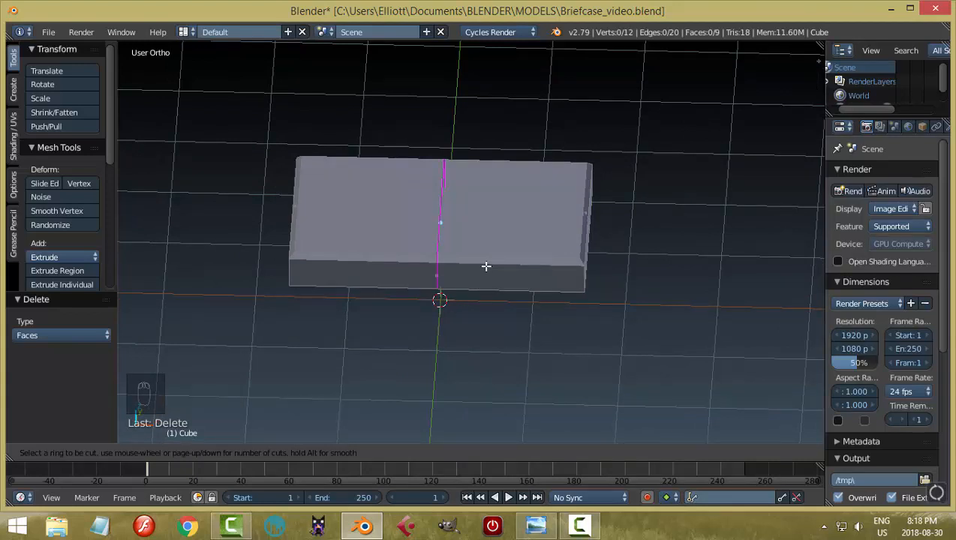
{"action": "scroll", "coordinate": [486, 266], "scroll_direction": "up", "scroll_amount": 3}
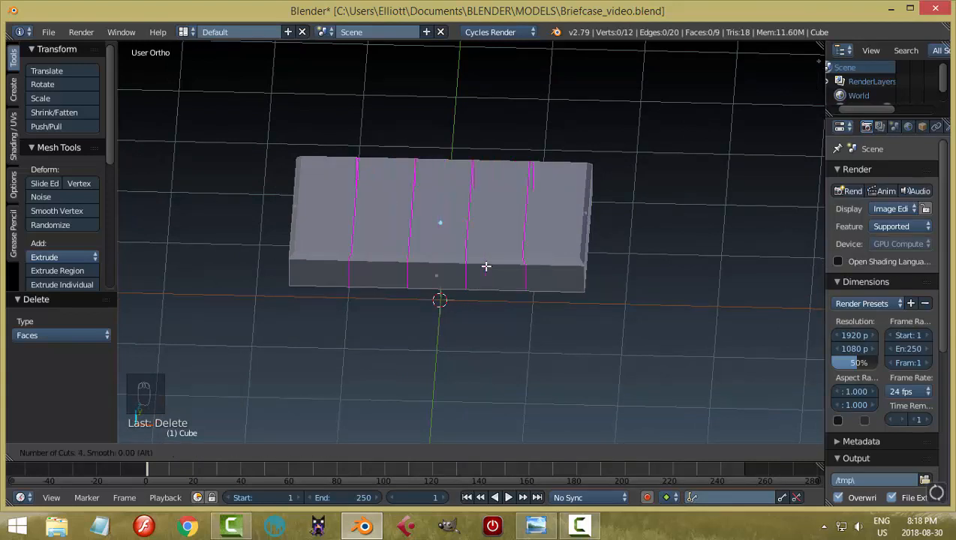
{"action": "left_click", "coordinate": [486, 267]}
{"action": "right_click", "coordinate": [486, 266]}
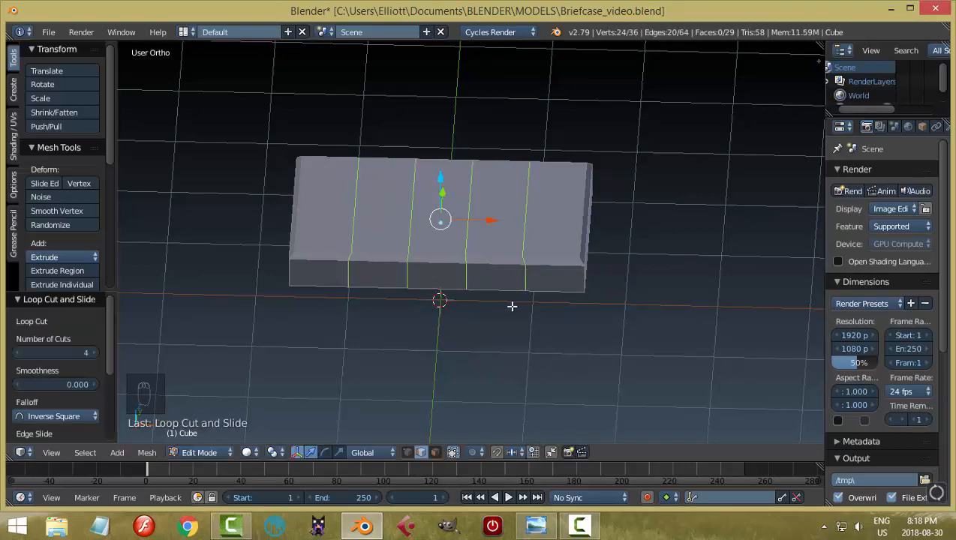
{"action": "key", "text": "a"}
Straighten the rightmost edge loop by scaling it to 0 along the X axis
{"action": "mouse_move", "coordinate": [536, 316]}
{"action": "middle_mouse_down"}
{"action": "mouse_move", "coordinate": [543, 282]}
{"action": "mouse_move", "coordinate": [540, 316]}
{"action": "middle_mouse_up"}
{"action": "right_click", "coordinate": [531, 268], "text": "alt"}
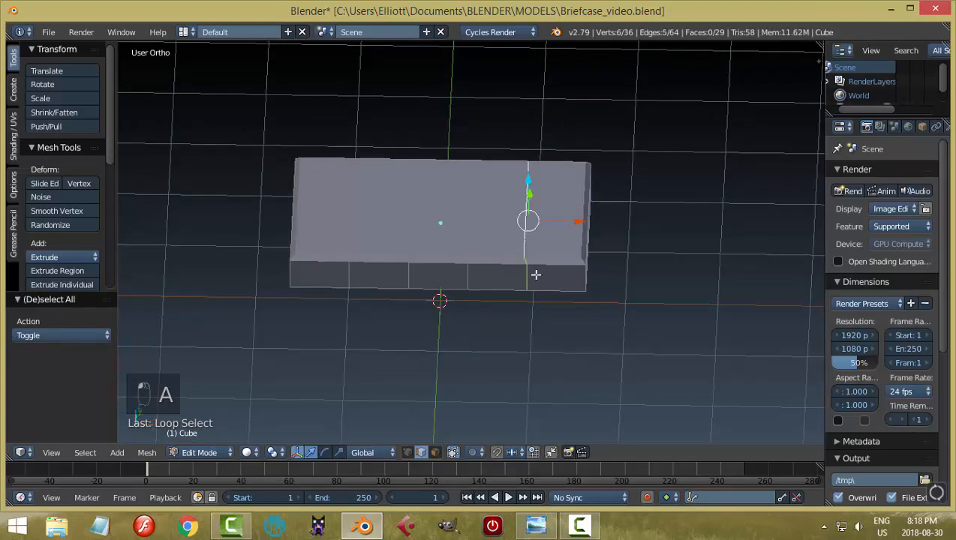
{"action": "middle_click_drag", "start_coordinate": [535, 345], "coordinate": [561, 346]}
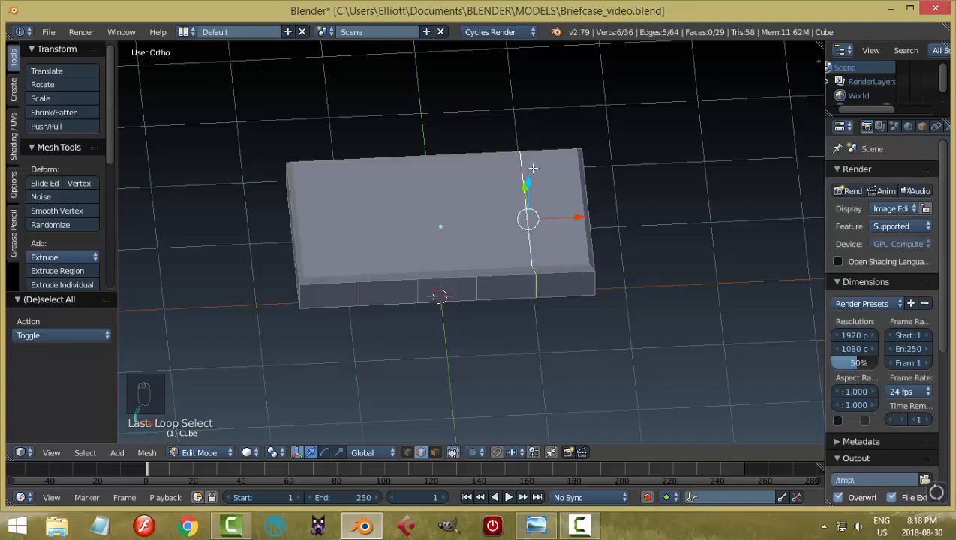
{"action": "type", "text": "sx"}
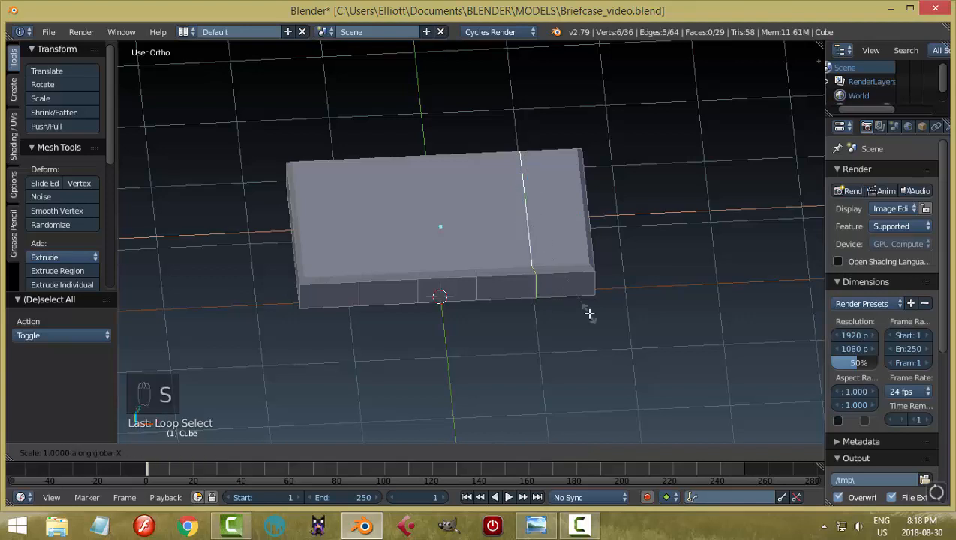
{"action": "type", "text": "0"}
{"action": "key", "text": "Return"}
{"action": "key", "text": "a"}
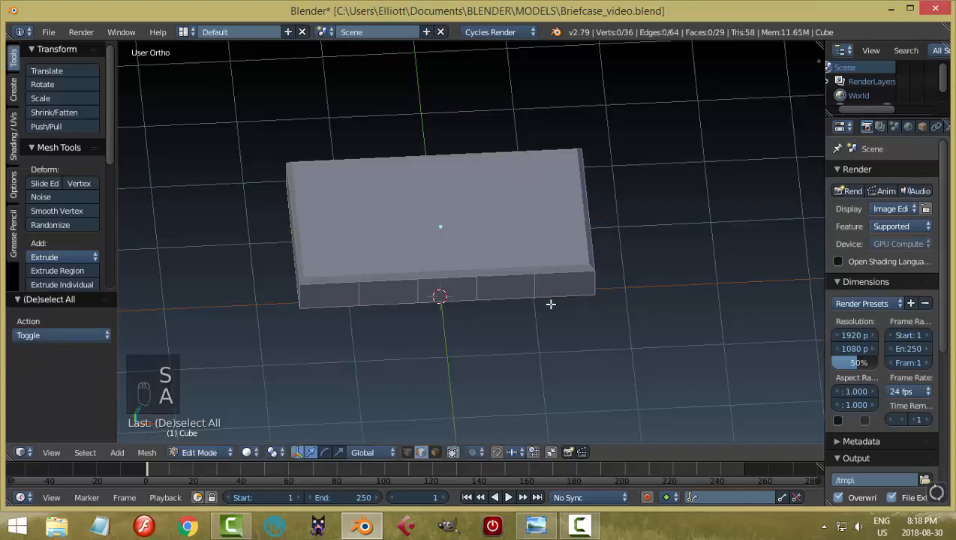
Straighten the edge loop just right of the slab's centre by scaling it flat
{"action": "middle_click_drag", "start_coordinate": [502, 275], "coordinate": [477, 247]}
{"action": "right_click", "coordinate": [467, 237], "text": "alt"}
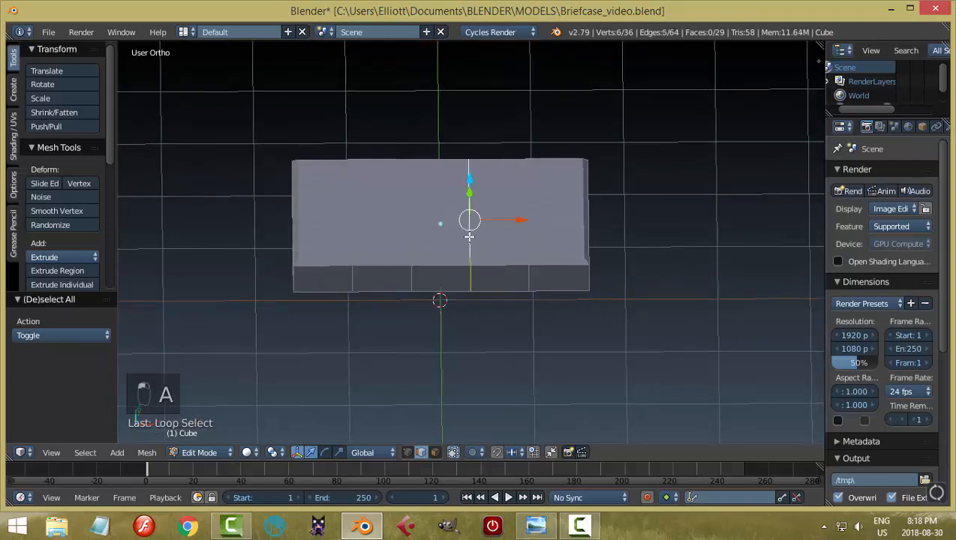
{"action": "scroll", "coordinate": [560, 325], "scroll_direction": "up", "scroll_amount": 1}
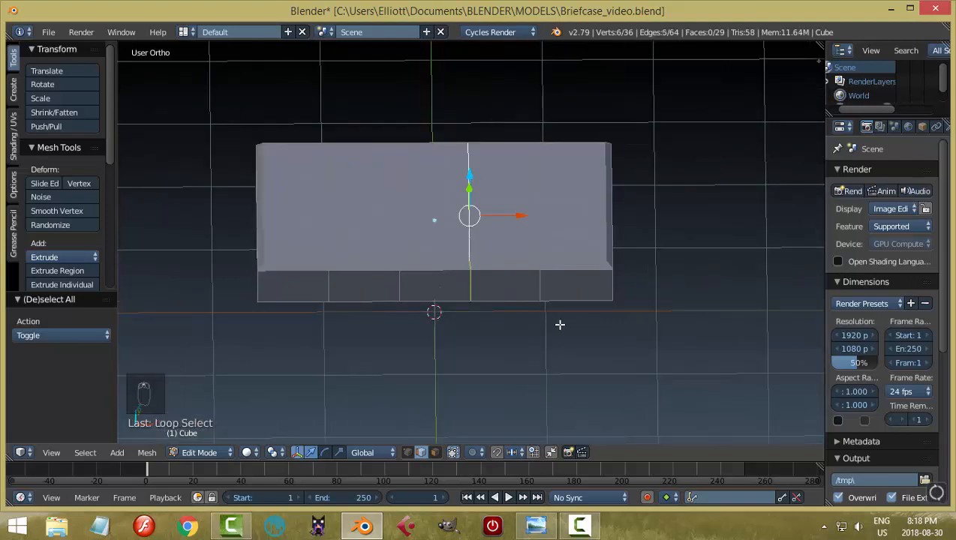
{"action": "key", "text": "s"}
{"action": "left_click", "coordinate": [559, 324]}
{"action": "key", "text": "a"}
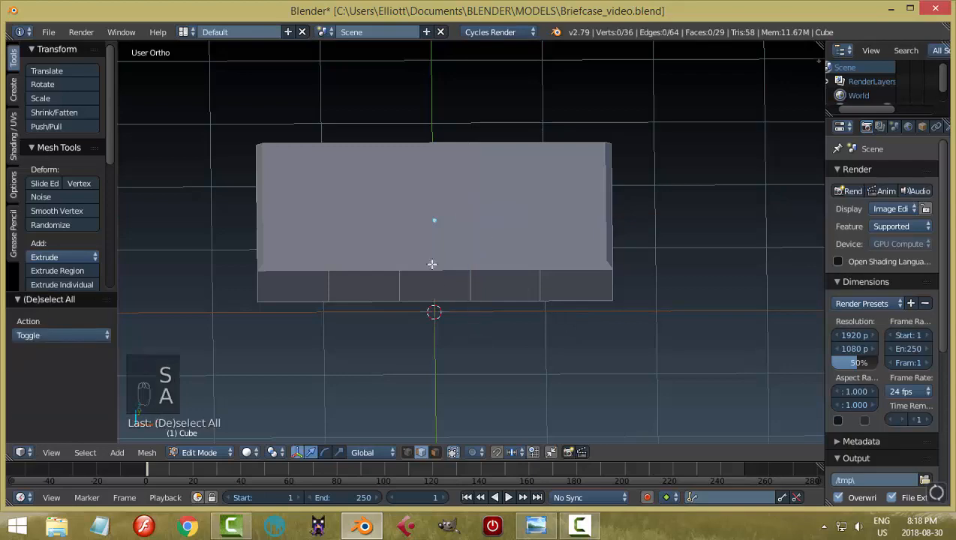
Straighten the edge loop just left of the slab's centre by scaling it flat along the X axis
{"action": "right_click", "coordinate": [402, 247], "text": "alt"}
{"action": "mouse_move", "coordinate": [522, 341]}
{"action": "middle_mouse_down"}
{"action": "mouse_move", "coordinate": [511, 258]}
{"action": "mouse_move", "coordinate": [529, 331]}
{"action": "middle_mouse_up"}
{"action": "key", "text": "s"}
{"action": "key", "text": "x"}
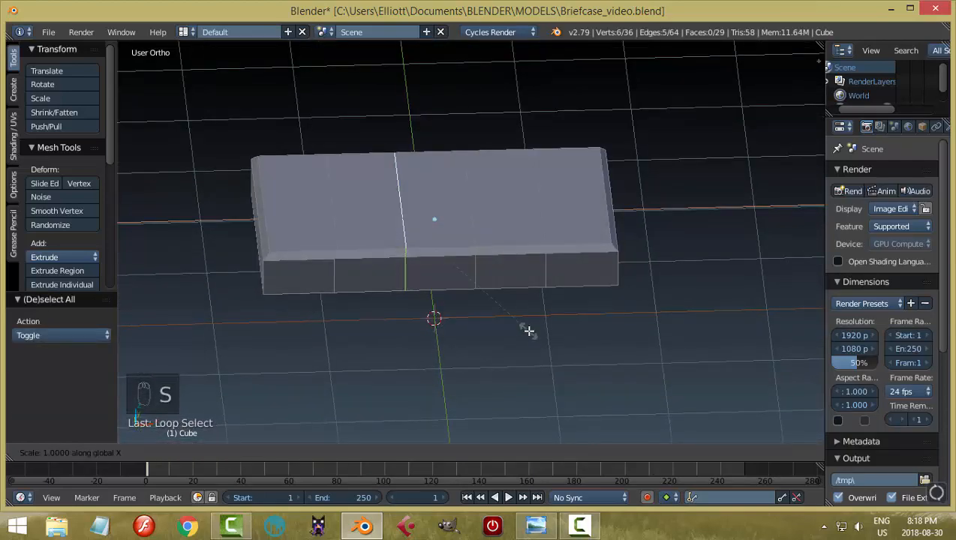
{"action": "left_click", "coordinate": [427, 294]}
{"action": "key", "text": "a"}
Straighten the leftmost edge loop by scaling it to 0 along the X axis
{"action": "right_click", "coordinate": [341, 220], "text": "alt"}
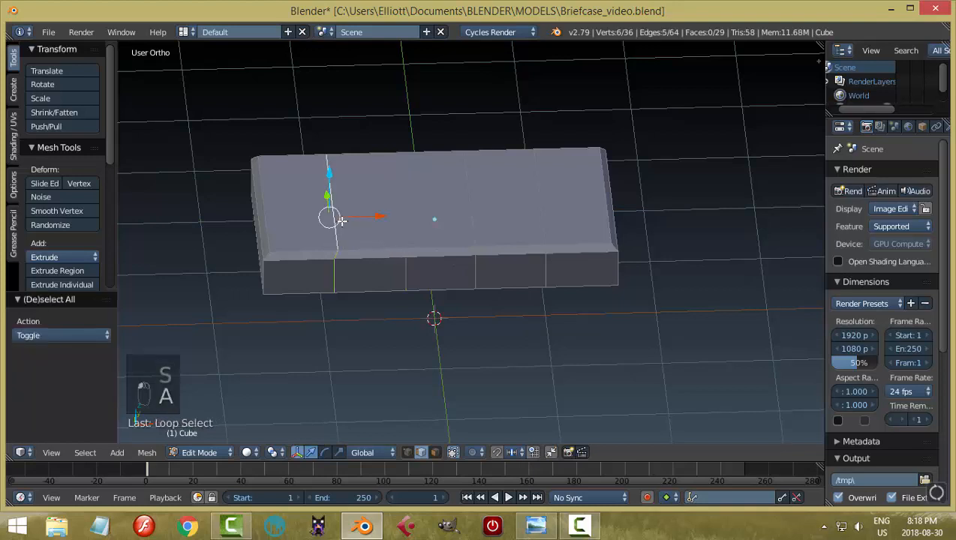
{"action": "key", "text": "s"}
{"action": "key", "text": "x"}
{"action": "key", "text": "0"}
{"action": "key", "text": "Return"}
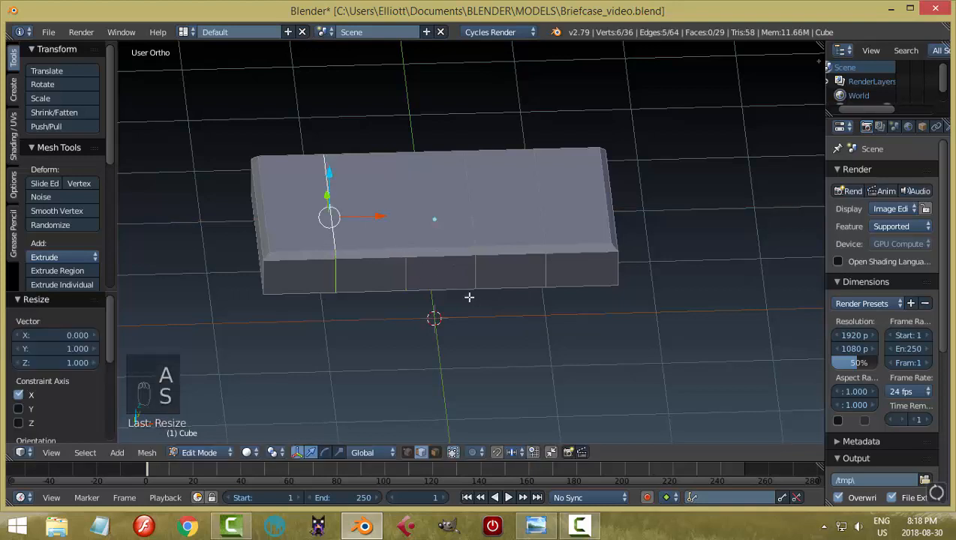
Clear the edge selection, enable ambient occlusion in the viewport shading, and display the mesh with the red matcap
{"action": "key", "text": "a"}
{"action": "middle_click_drag", "start_coordinate": [498, 303], "coordinate": [346, 294]}
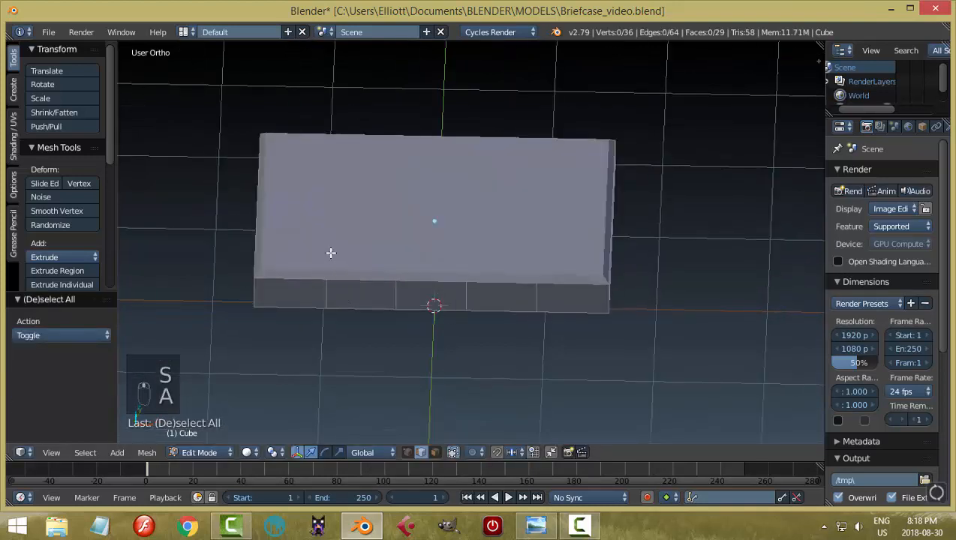
{"action": "middle_click_drag", "start_coordinate": [653, 271], "coordinate": [653, 262]}
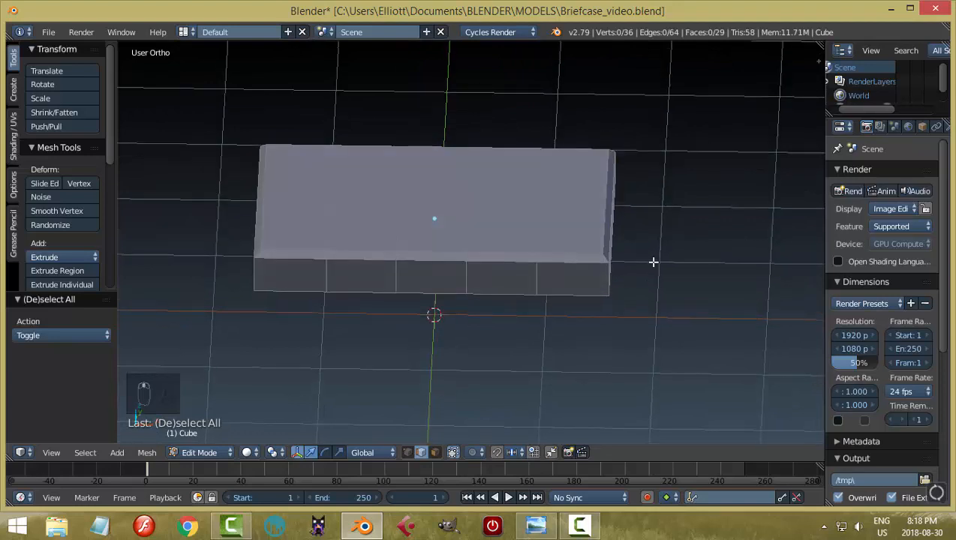
{"action": "key", "text": "n"}
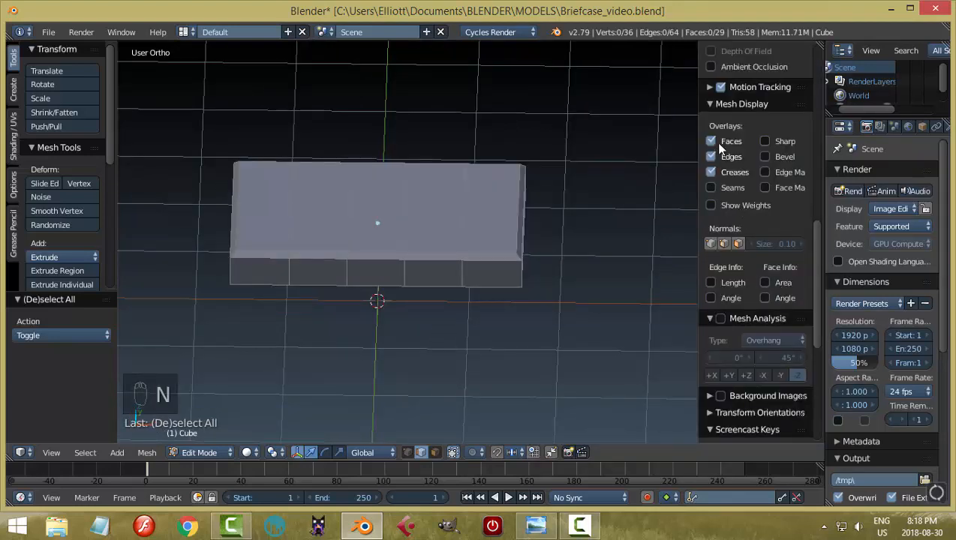
{"action": "left_click", "coordinate": [714, 103]}
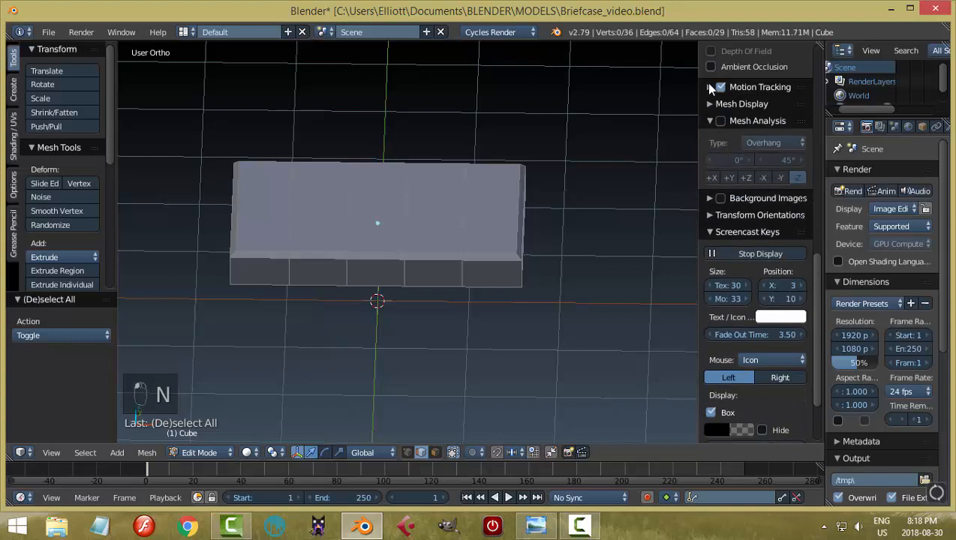
{"action": "left_click", "coordinate": [707, 232]}
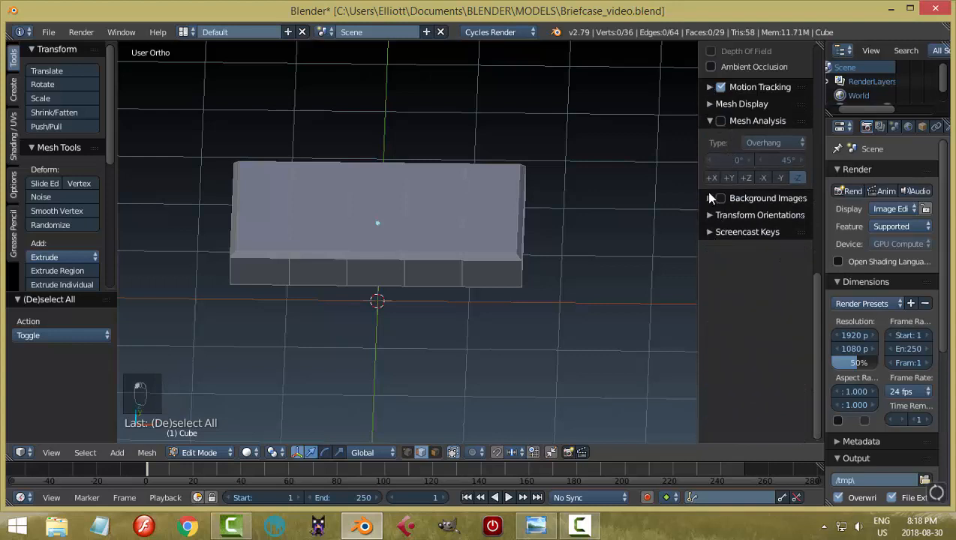
{"action": "scroll", "coordinate": [717, 212], "scroll_direction": "up", "scroll_amount": 4}
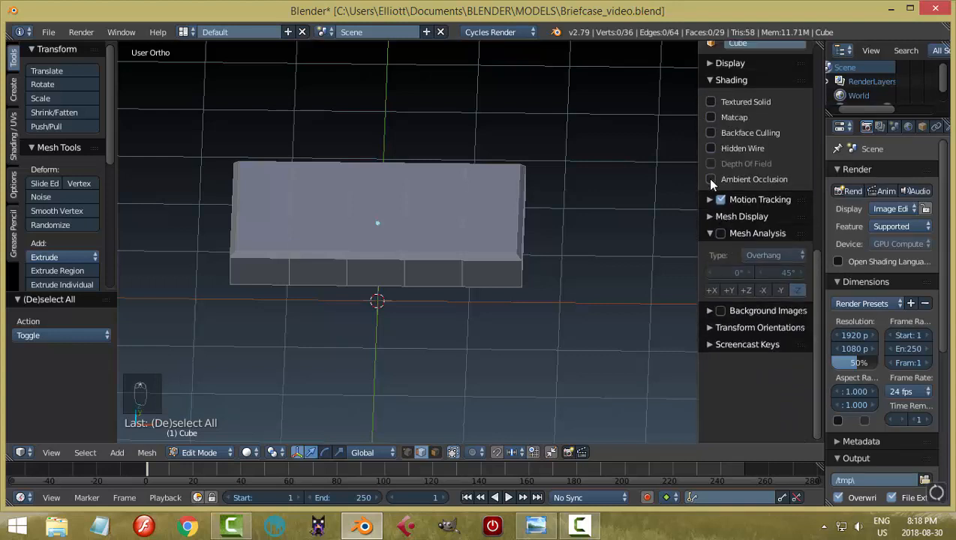
{"action": "left_click", "coordinate": [711, 180]}
{"action": "left_click", "coordinate": [729, 117]}
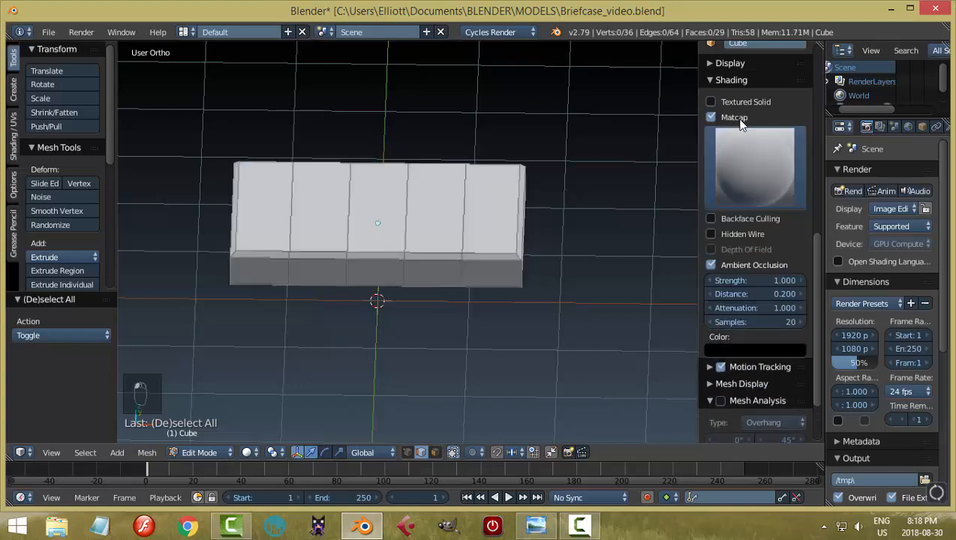
{"action": "left_click", "coordinate": [739, 183]}
{"action": "left_click", "coordinate": [641, 242]}
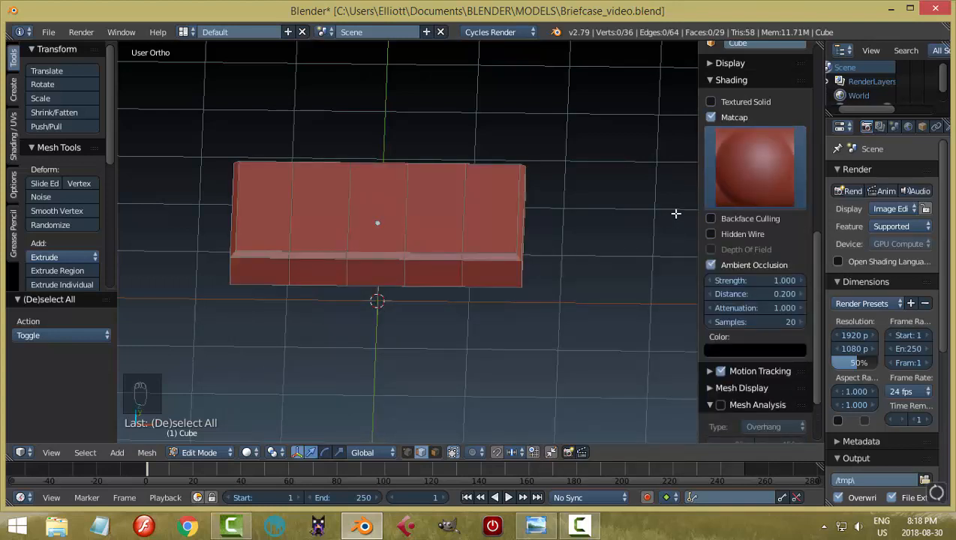
Hide the grid floor in the viewport display settings
{"action": "left_click", "coordinate": [709, 80]}
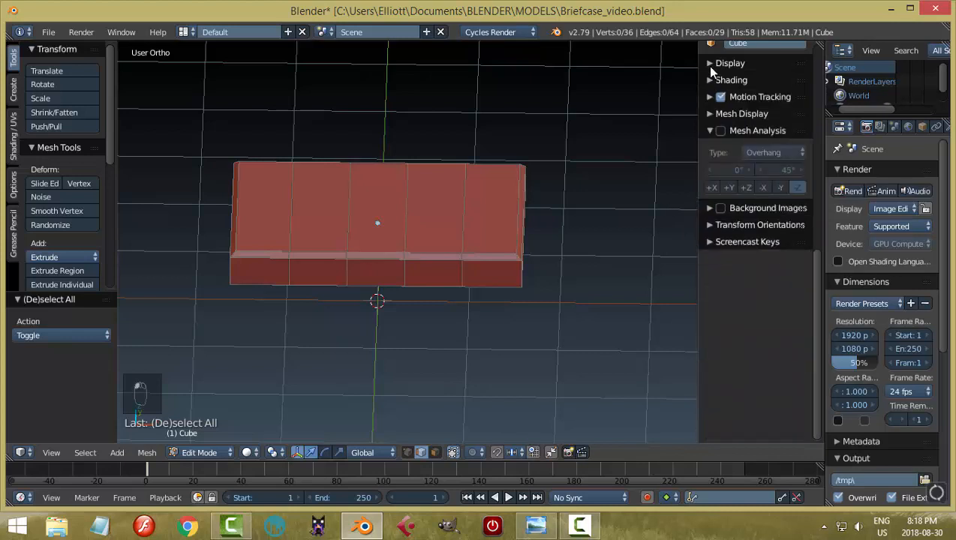
{"action": "left_click", "coordinate": [709, 64]}
{"action": "left_click", "coordinate": [711, 166]}
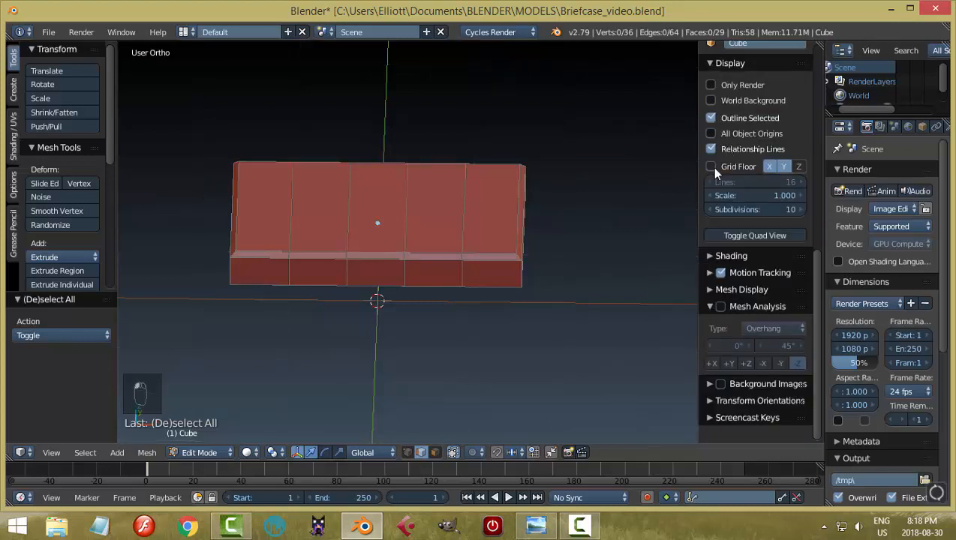
{"action": "key", "text": "n"}
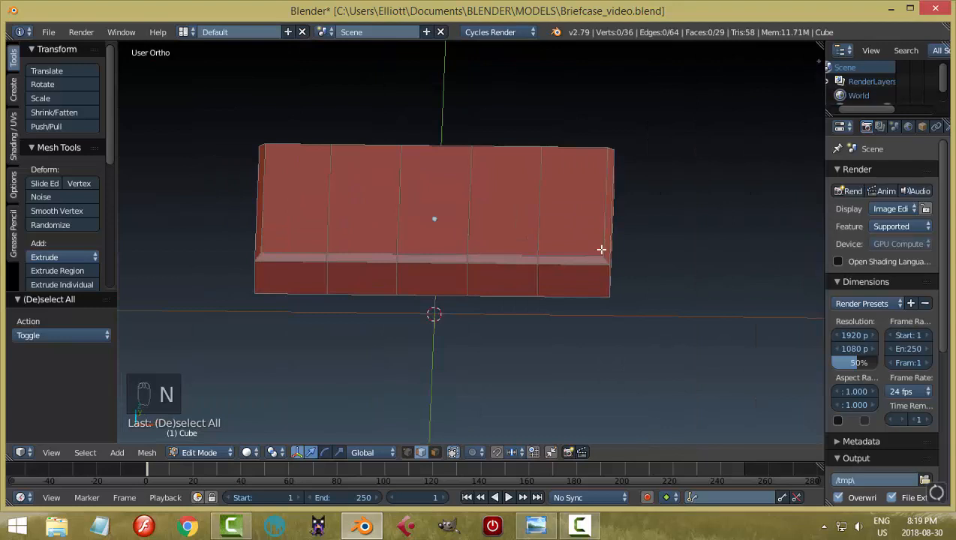
Spread the two outer edge loops apart along the X axis, placing them close to the slab's short ends
{"action": "right_click", "coordinate": [539, 222], "text": "alt"}
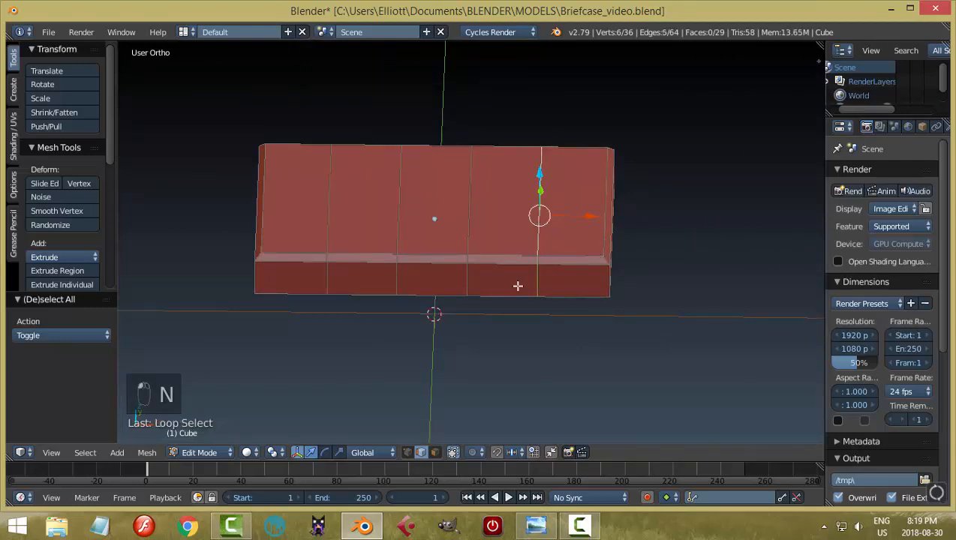
{"action": "right_click", "coordinate": [329, 218], "text": "alt+shift"}
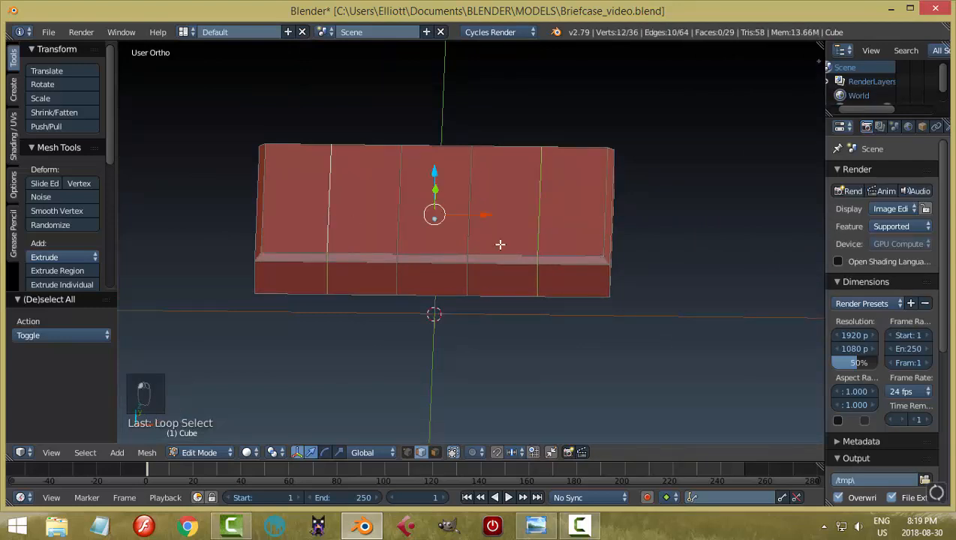
{"action": "key", "text": "KP_7"}
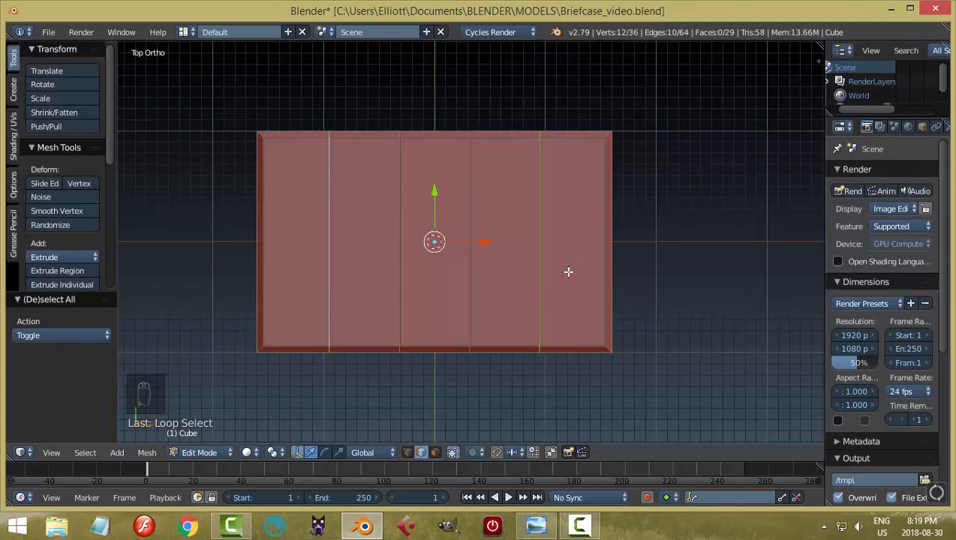
{"action": "key", "text": "s"}
{"action": "key", "text": "x"}
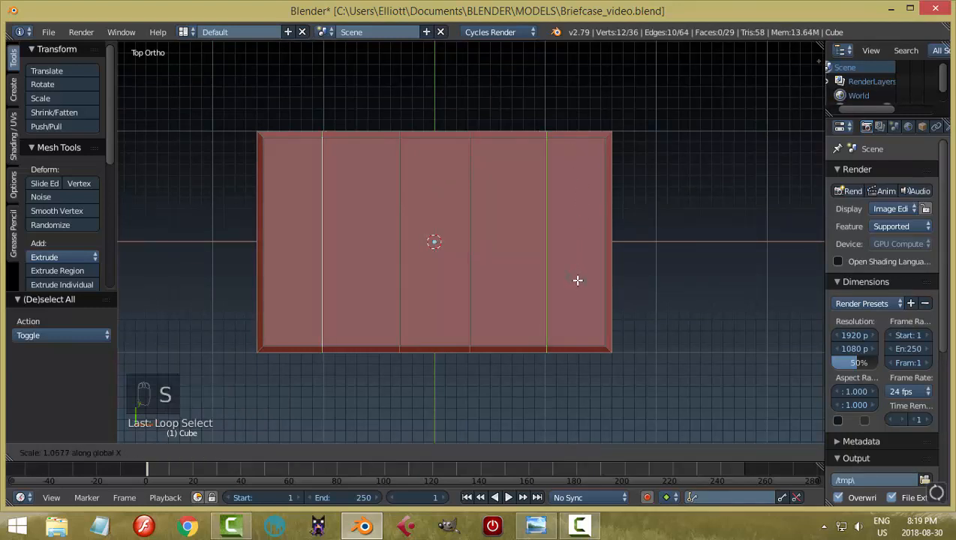
{"action": "left_click", "coordinate": [610, 318]}
{"action": "key", "text": "a"}
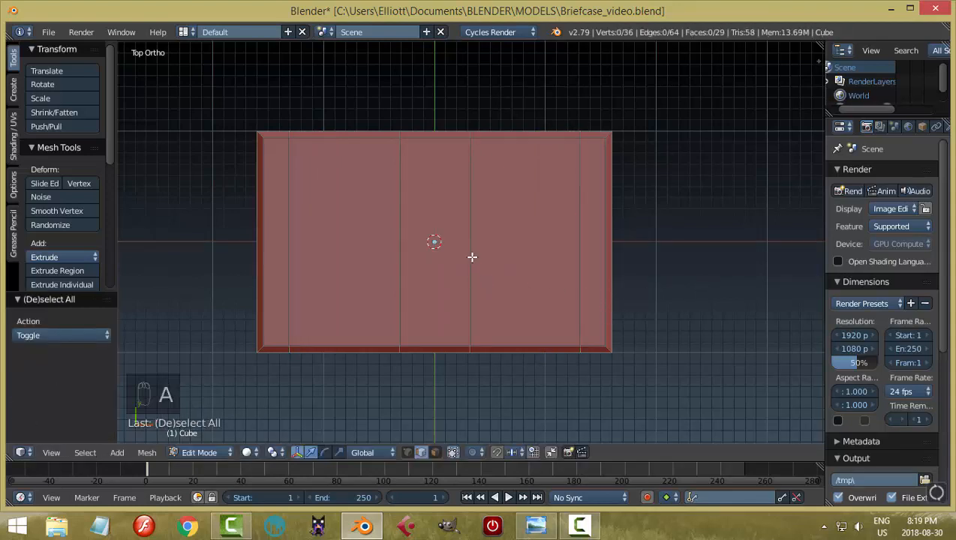
Scale the two inner edge loops apart by about 3.26 along X, forming narrow strap bands beside the outer loops
{"action": "right_click", "coordinate": [471, 257], "text": "alt"}
{"action": "right_click", "coordinate": [400, 259], "text": "alt+shift"}
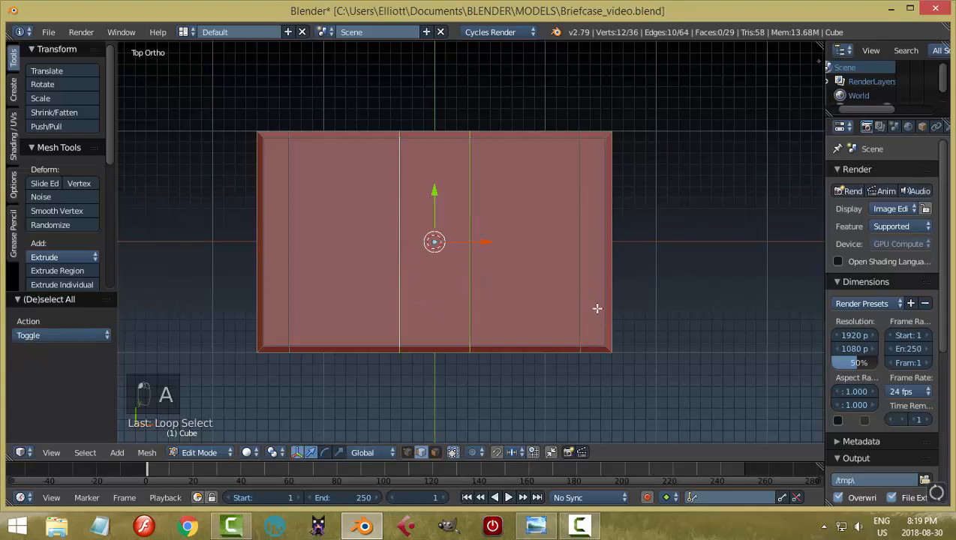
{"action": "key", "text": "s"}
{"action": "key", "text": "x"}
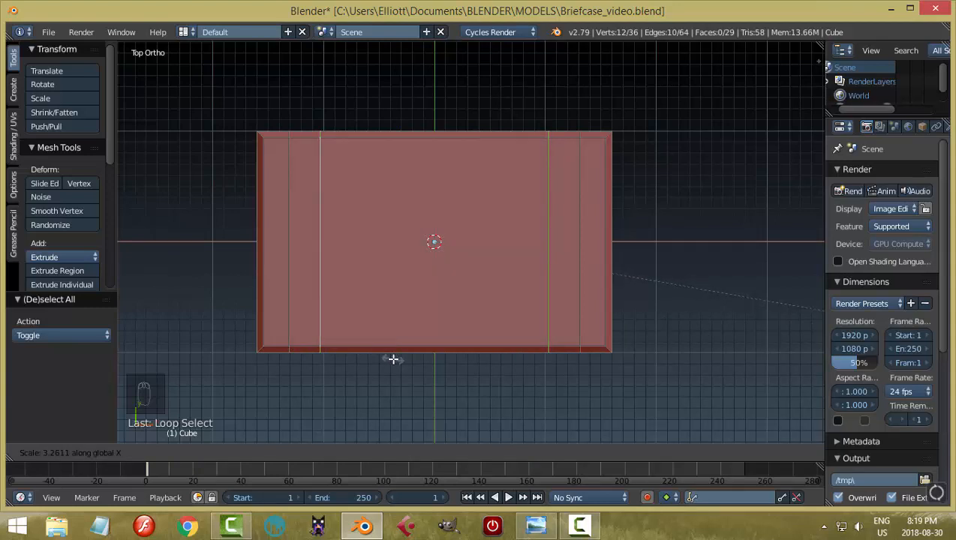
{"action": "left_click", "coordinate": [393, 360]}
{"action": "key", "text": "a"}
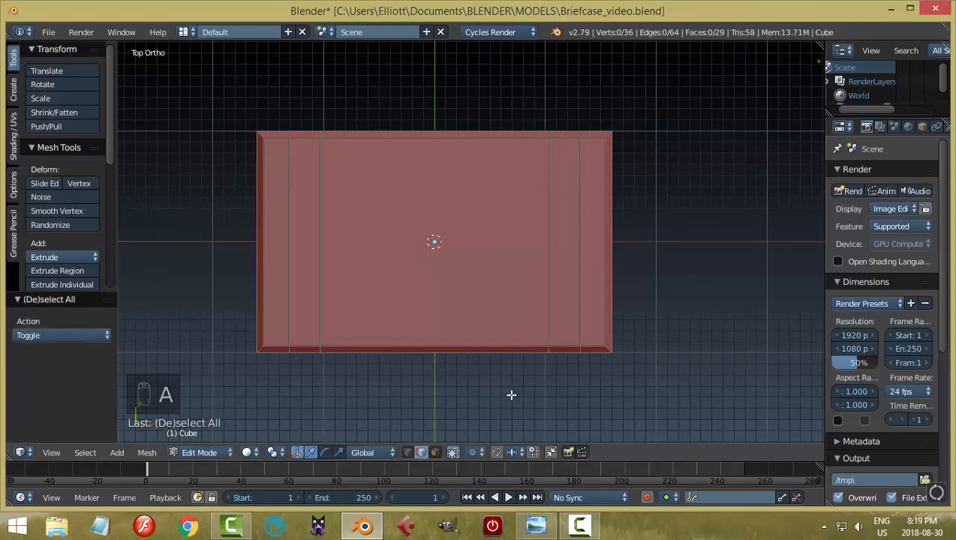
Switch to face selection and select both narrow strap face loops running across the slab
{"action": "middle_click_drag", "start_coordinate": [510, 393], "coordinate": [496, 339]}
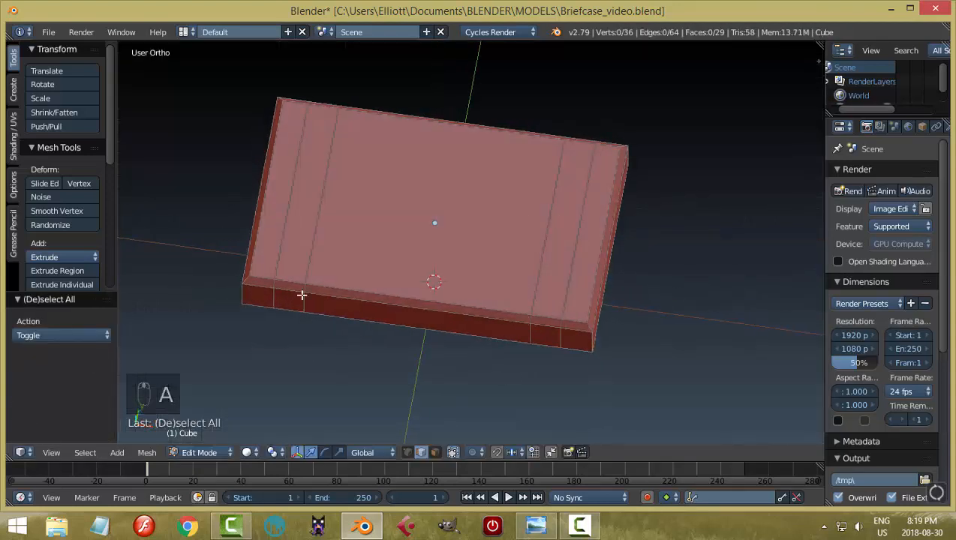
{"action": "middle_click_drag", "start_coordinate": [558, 336], "coordinate": [584, 344]}
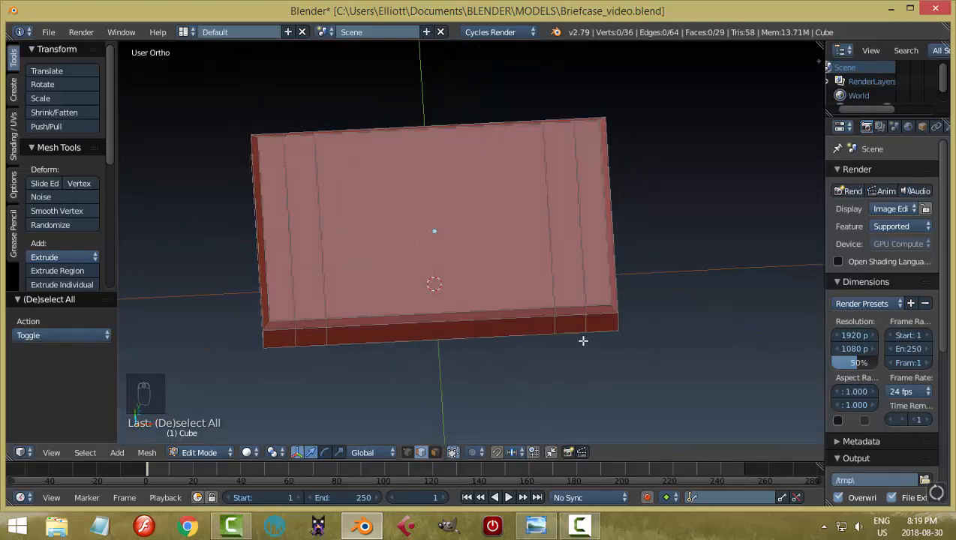
{"action": "left_click", "coordinate": [435, 453]}
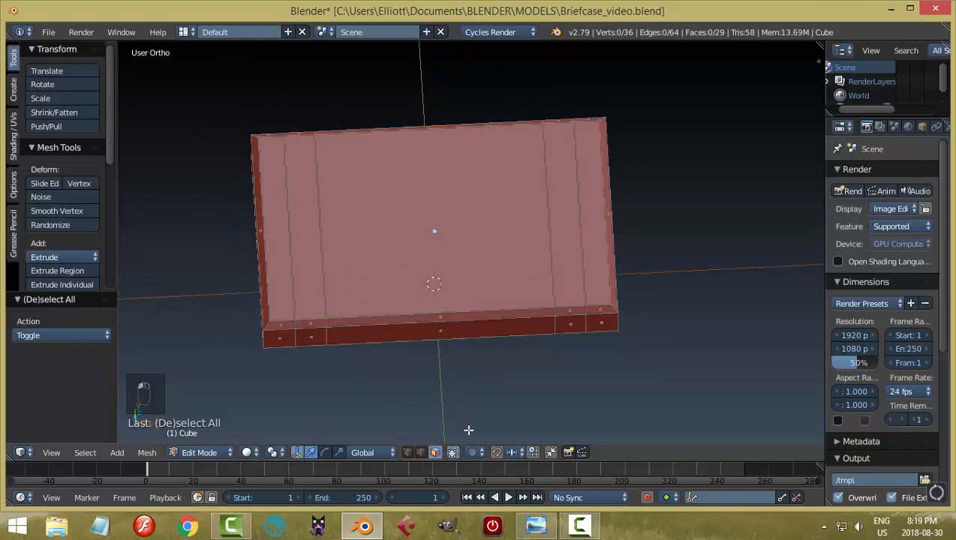
{"action": "middle_click_drag", "start_coordinate": [628, 366], "coordinate": [623, 344]}
{"action": "scroll", "coordinate": [610, 337], "scroll_direction": "up", "scroll_amount": 2}
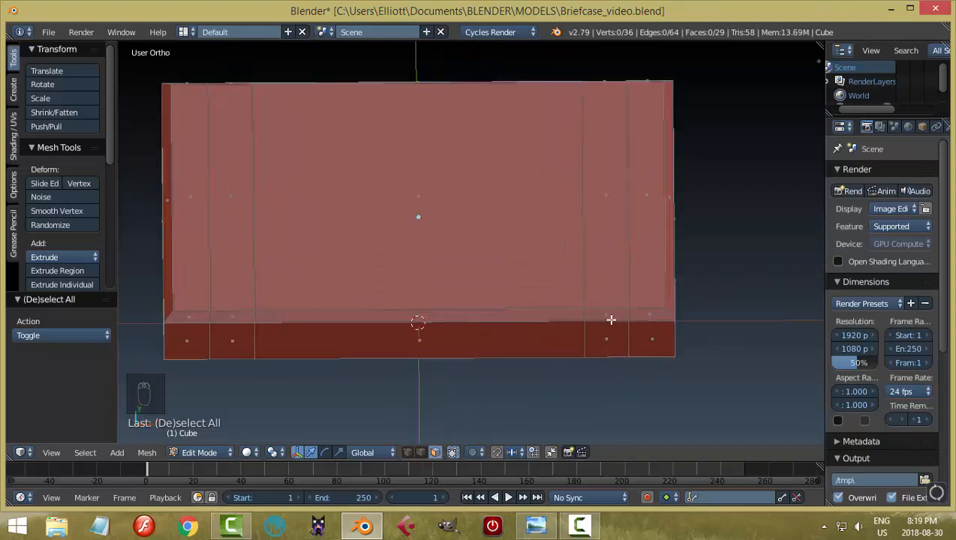
{"action": "right_click", "coordinate": [611, 358], "text": "alt"}
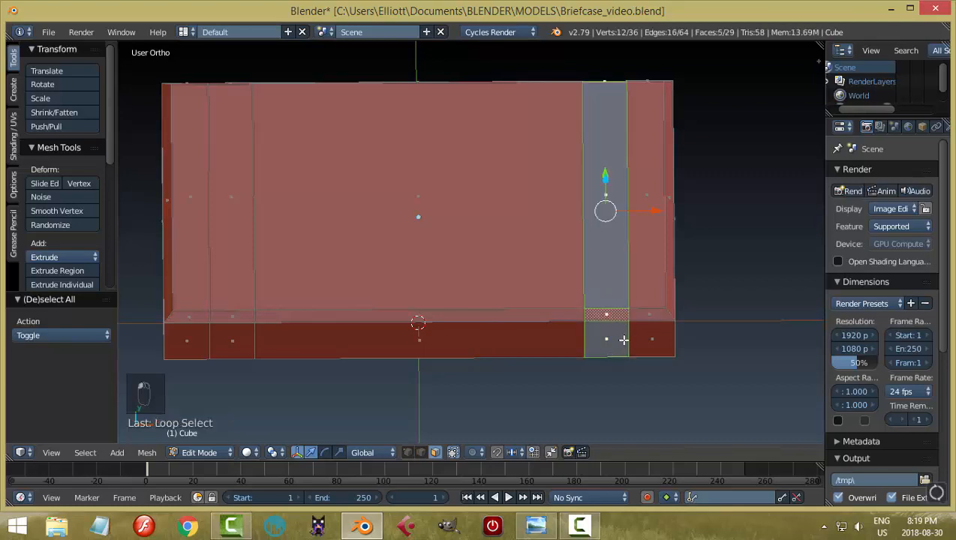
{"action": "middle_click_drag", "start_coordinate": [615, 237], "coordinate": [419, 310]}
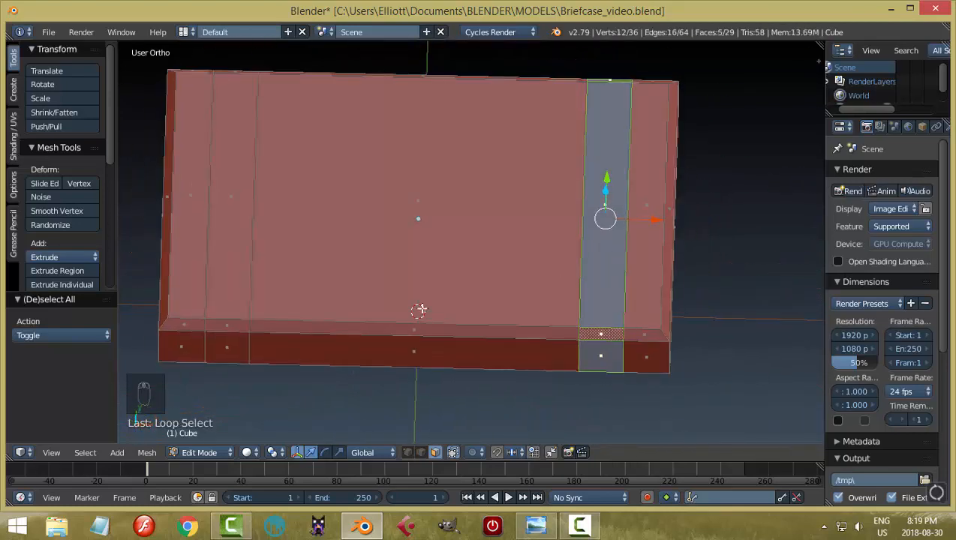
{"action": "right_click", "coordinate": [225, 330], "text": "alt+shift"}
{"action": "middle_click_drag", "start_coordinate": [395, 341], "coordinate": [441, 302]}
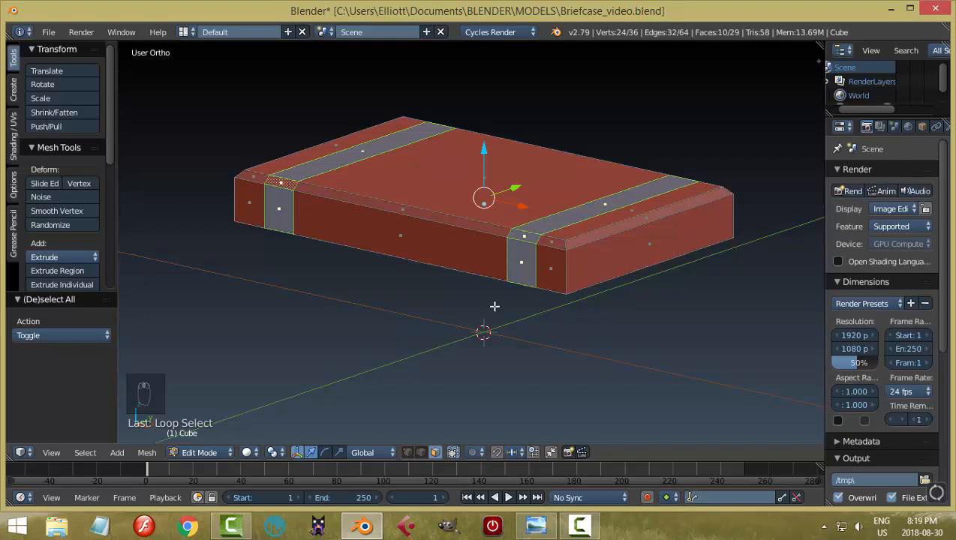
Extrude the two strap face loops in place and try to scale them outward
{"action": "key", "text": "e"}
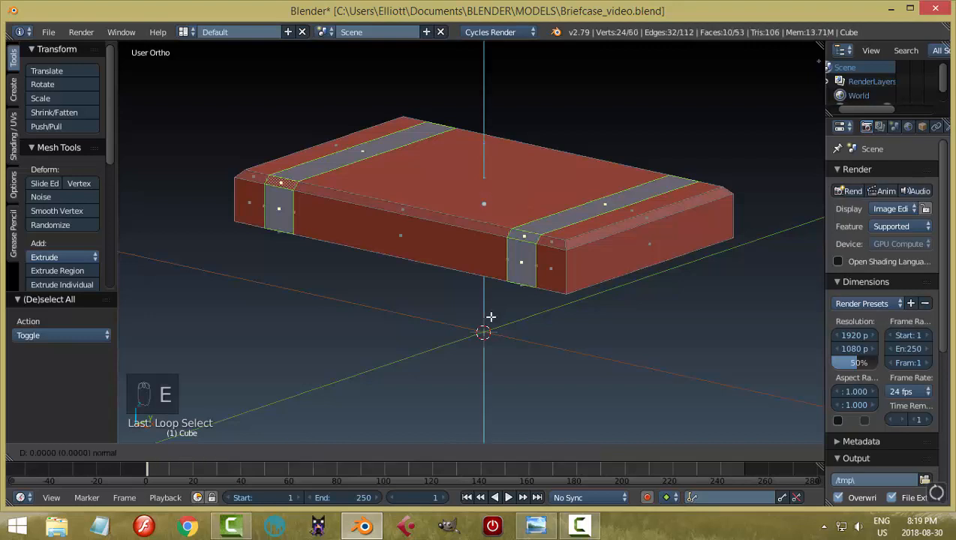
{"action": "scroll", "coordinate": [511, 349], "scroll_direction": "up", "scroll_amount": 2}
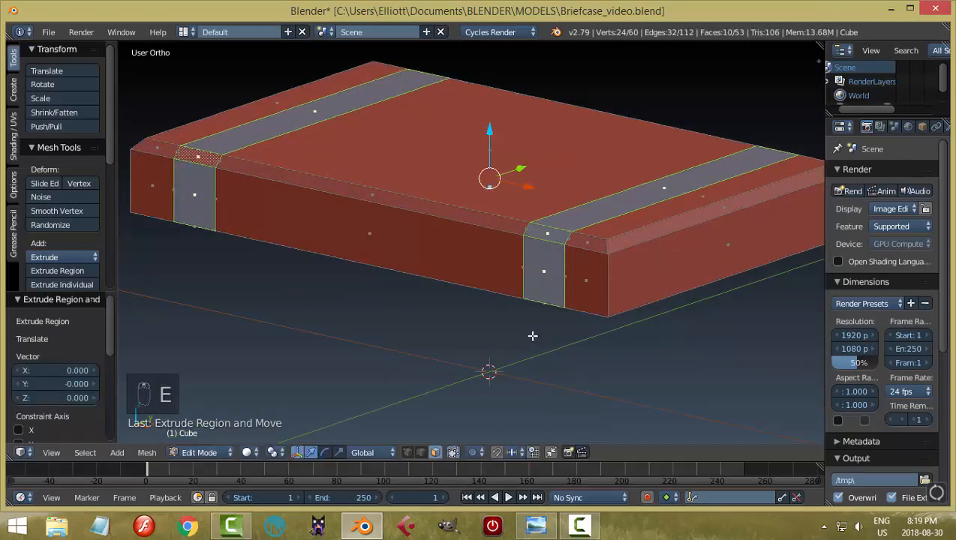
{"action": "scroll", "coordinate": [548, 336], "scroll_direction": "up", "scroll_amount": 1}
{"action": "middle_click_drag", "start_coordinate": [566, 335], "coordinate": [506, 346], "text": "shift"}
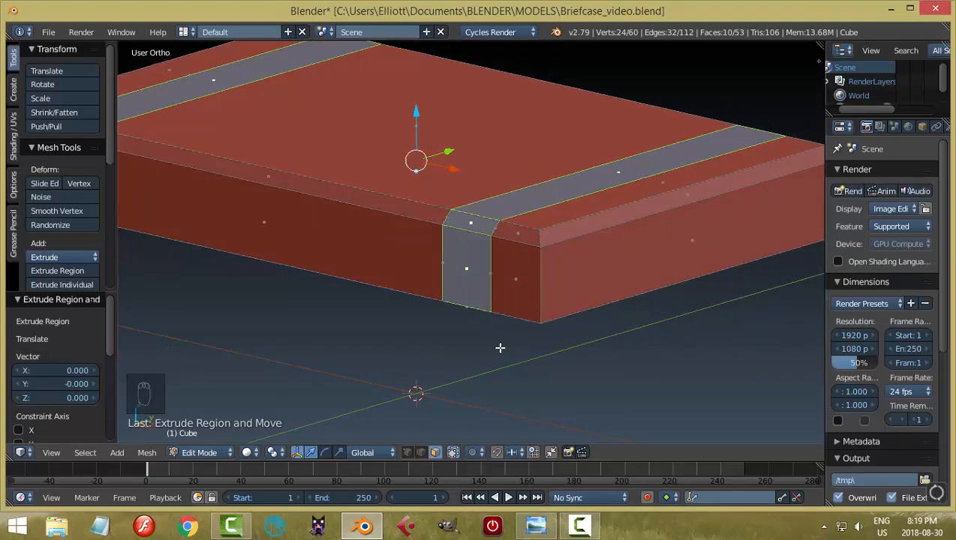
{"action": "key", "text": "s"}
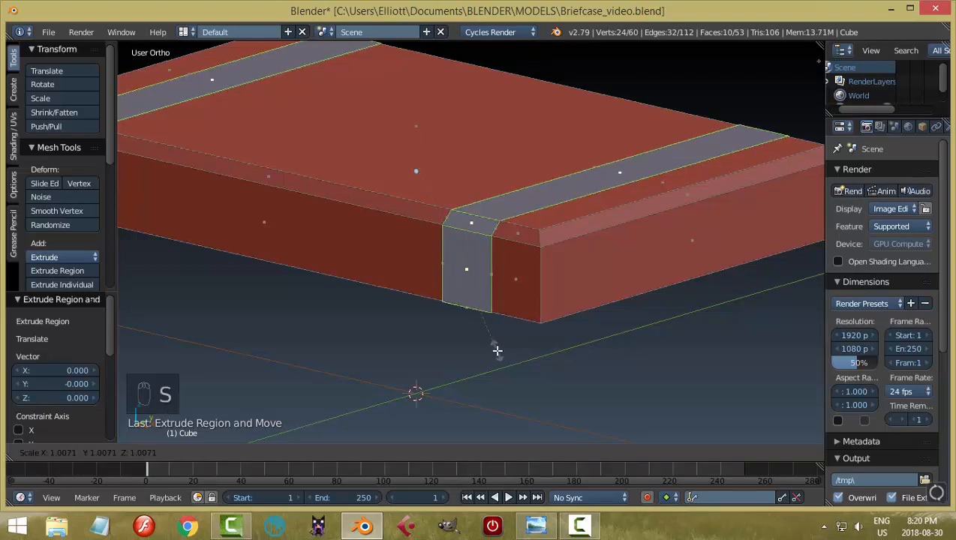
{"action": "right_click", "coordinate": [498, 353]}
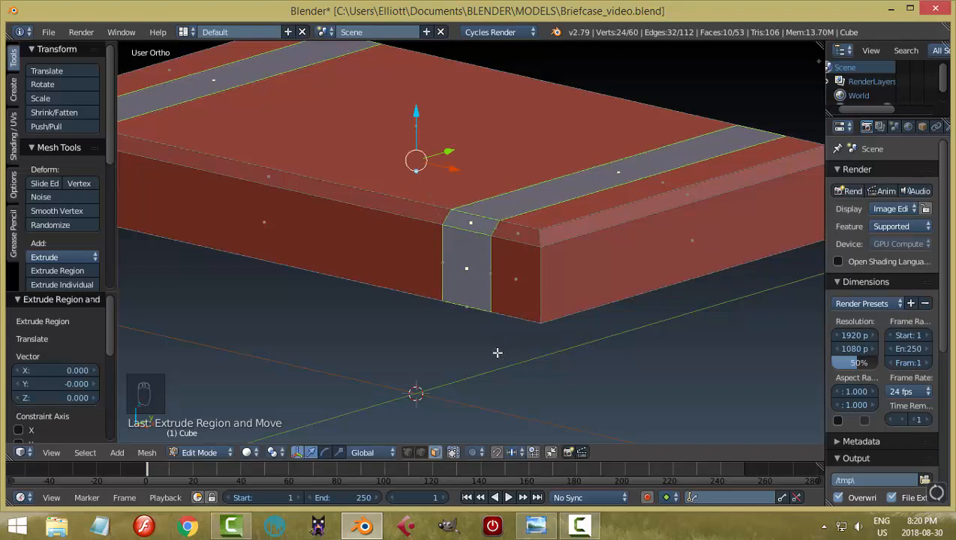
Set the pivot point to Individual Origins
{"action": "left_click", "coordinate": [276, 455]}
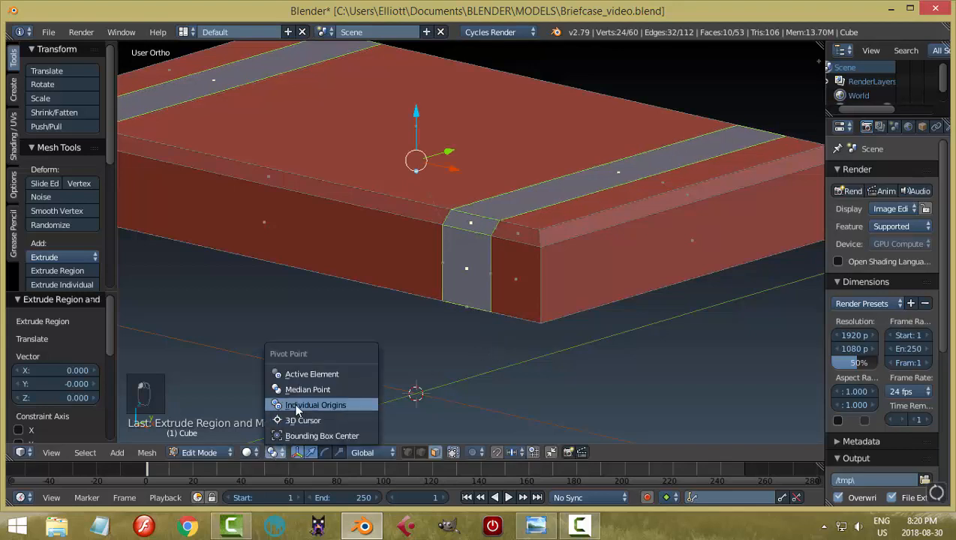
{"action": "left_click", "coordinate": [293, 403]}
Try to raise the extruded strap faces with Shrink/Fatten, and undo the extrusion
{"action": "key", "text": "alt+s"}
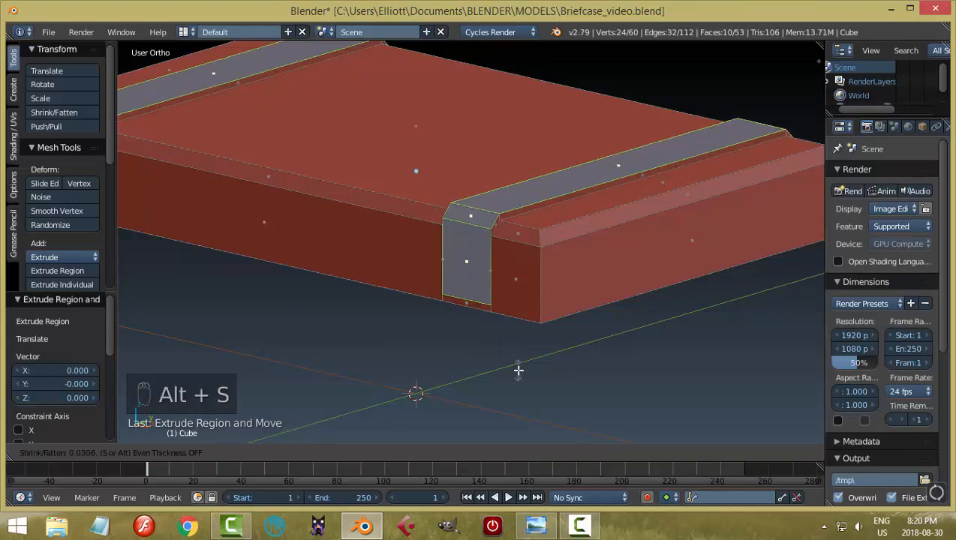
{"action": "right_click", "coordinate": [517, 370]}
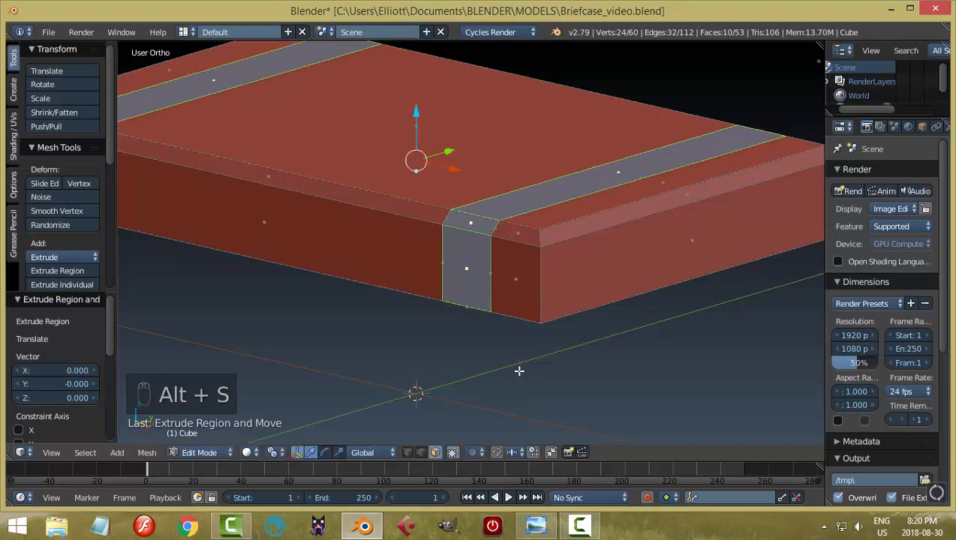
{"action": "key", "text": "ctrl+z"}
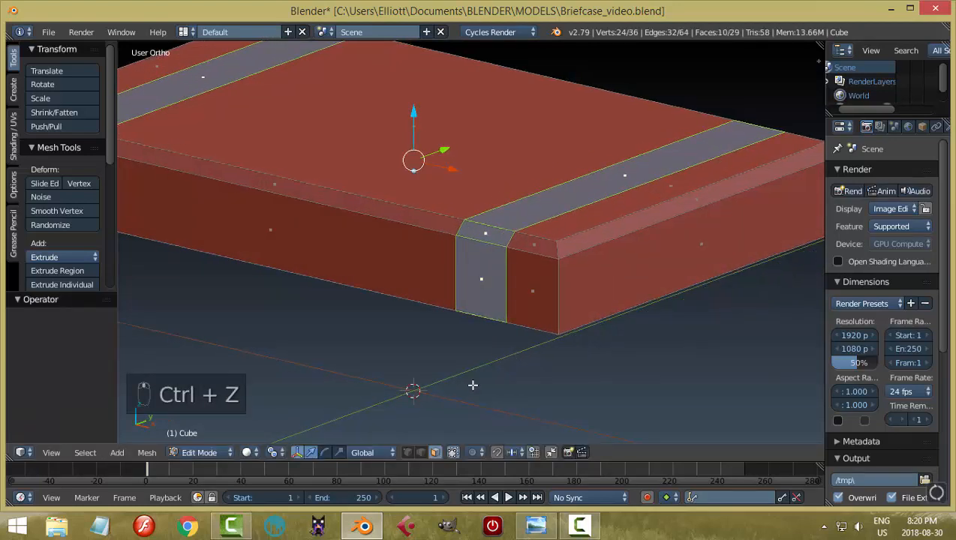
Set the pivot point to Median Point, then extrude both strap face loops in place and raise them with Shrink/Fatten by about 0.014
{"action": "left_click", "coordinate": [277, 453]}
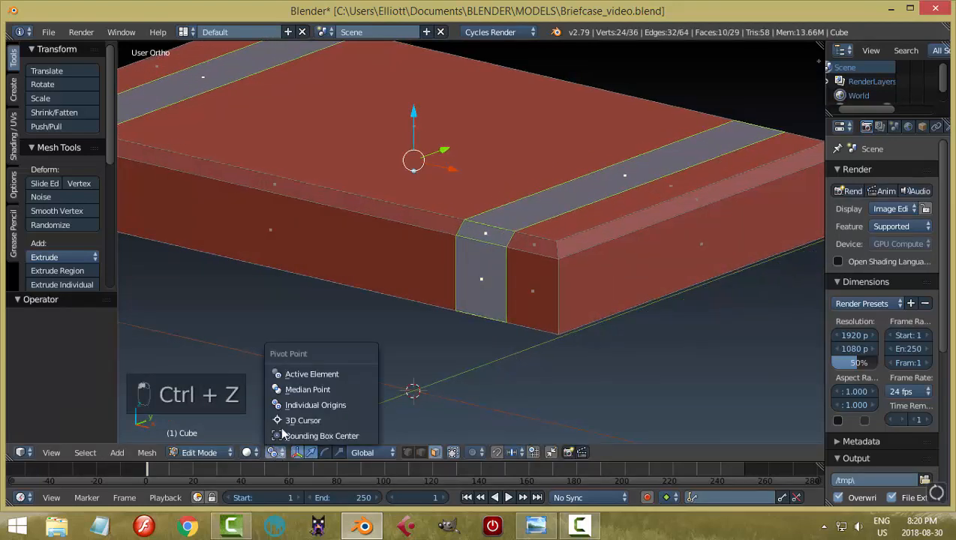
{"action": "left_click", "coordinate": [303, 391]}
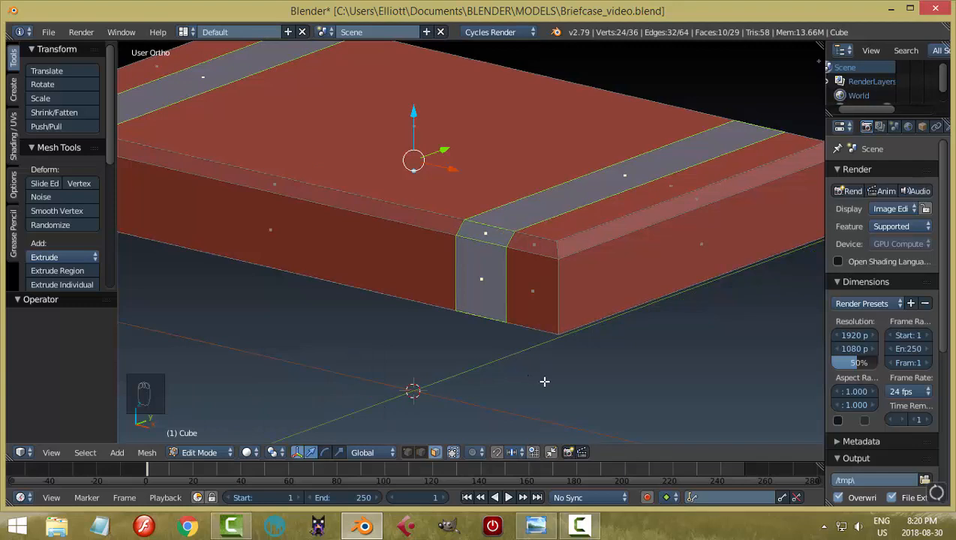
{"action": "key", "text": "e"}
{"action": "key", "text": "alt+s"}
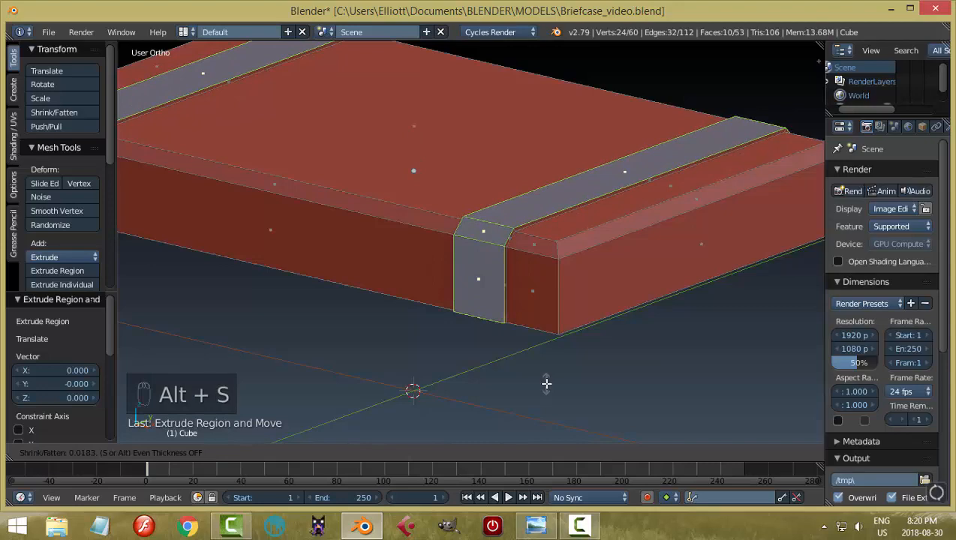
{"action": "left_click", "coordinate": [545, 379]}
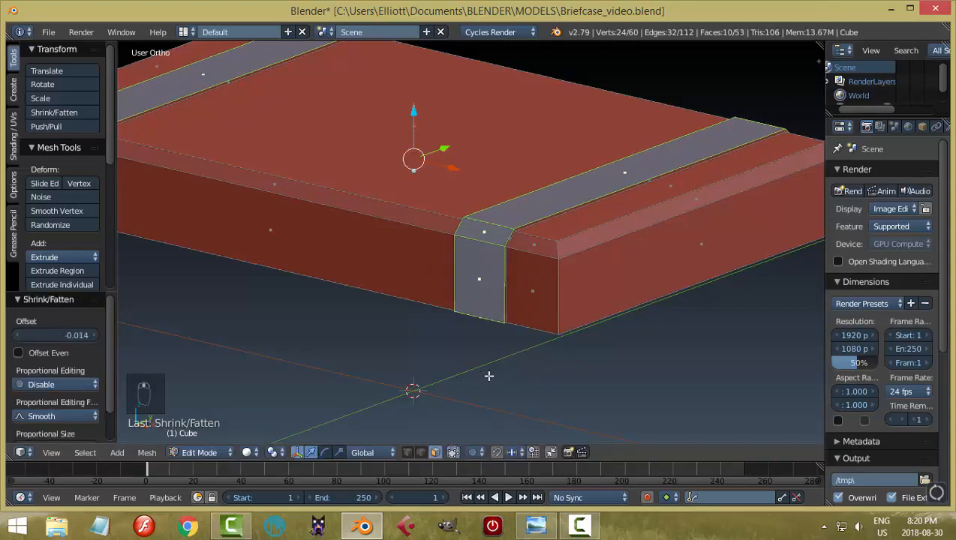
{"action": "middle_click_drag", "start_coordinate": [489, 376], "coordinate": [621, 376]}
{"action": "key", "text": "a"}
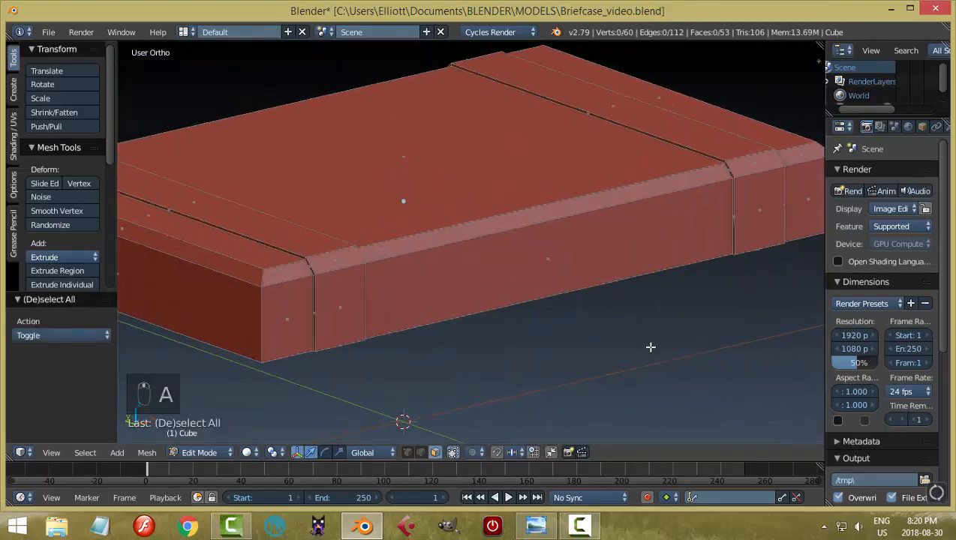
Switch to edge selection and select the four outer edge loops bordering the two raised straps
{"action": "scroll", "coordinate": [608, 375], "scroll_direction": "up", "scroll_amount": 5}
{"action": "middle_click_drag", "start_coordinate": [666, 334], "coordinate": [557, 382], "text": "shift"}
{"action": "scroll", "coordinate": [556, 382], "scroll_direction": "up", "scroll_amount": 1}
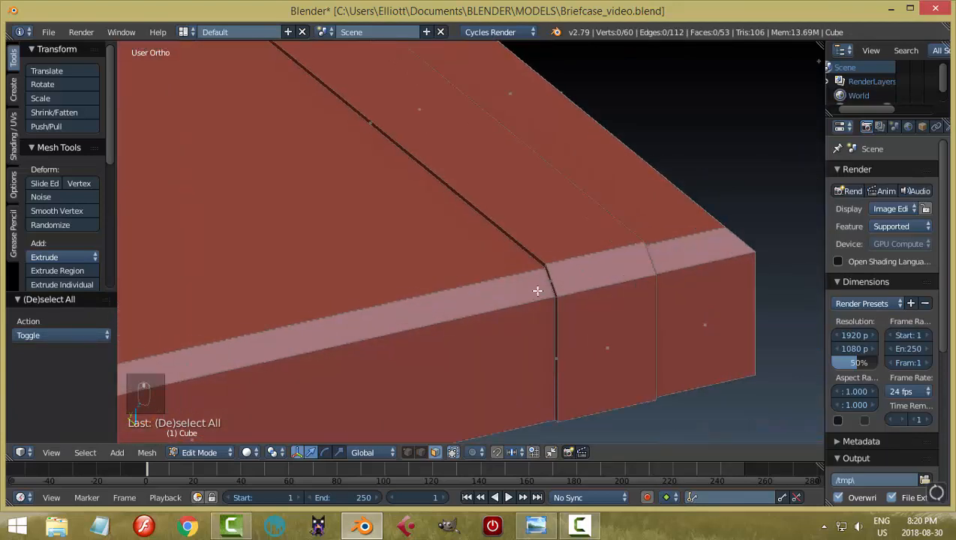
{"action": "key", "text": "ctrl+Tab"}
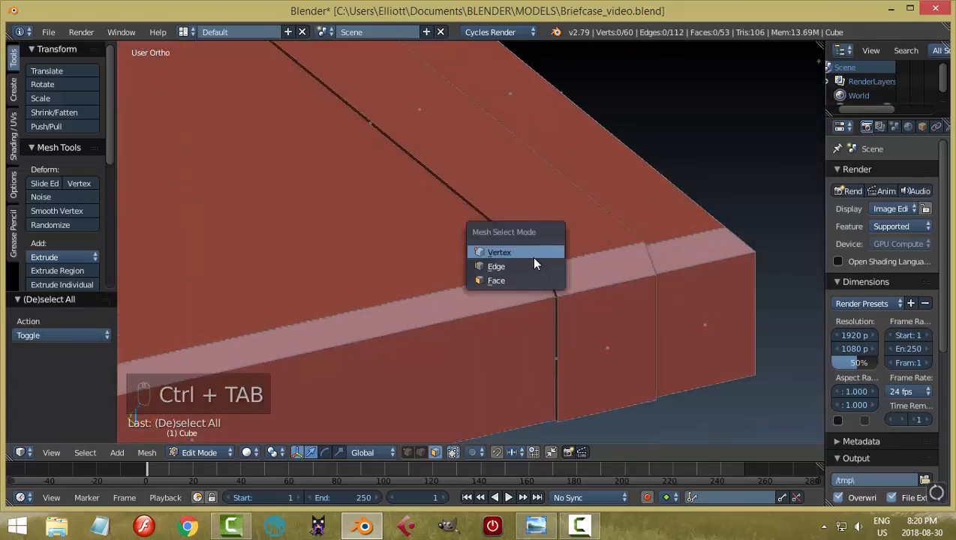
{"action": "left_click", "coordinate": [530, 263]}
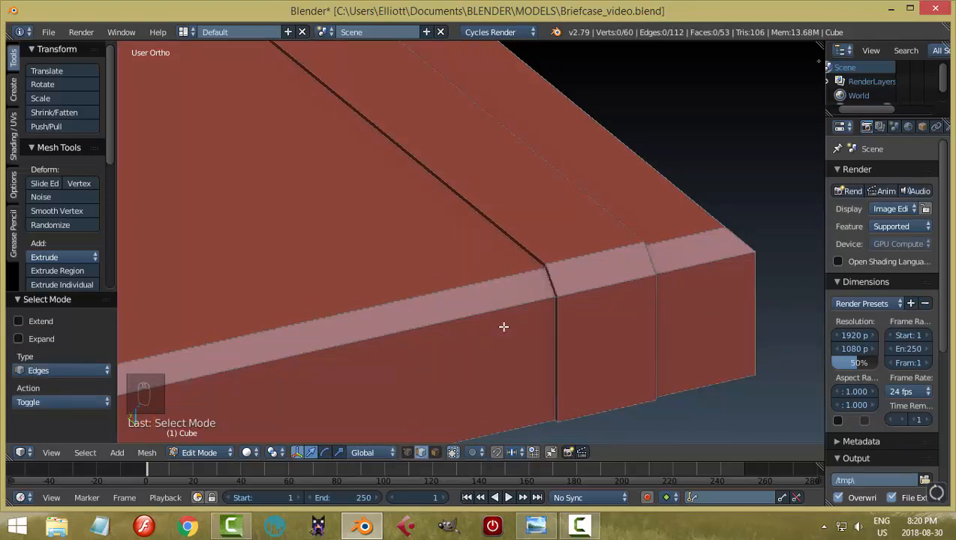
{"action": "middle_click_drag", "start_coordinate": [535, 282], "coordinate": [548, 283]}
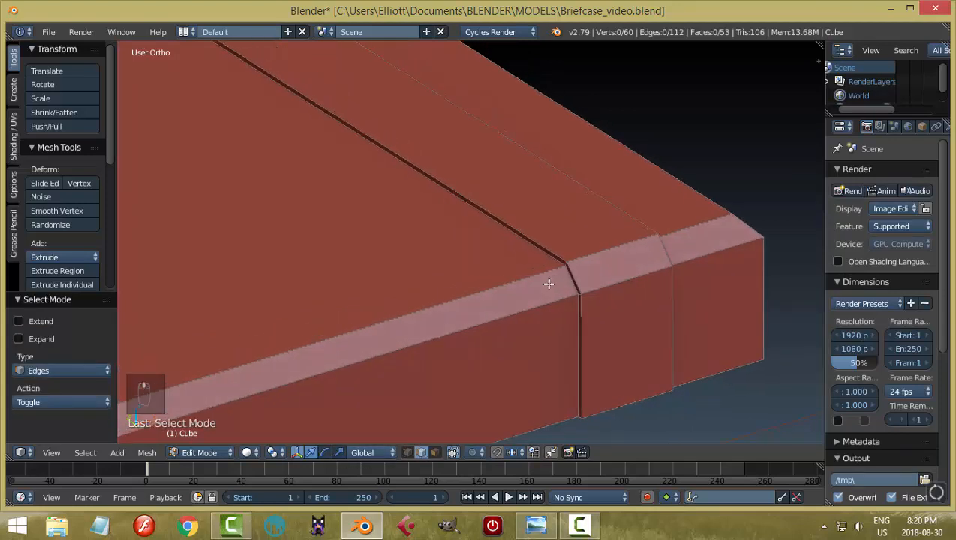
{"action": "right_click", "coordinate": [539, 240], "text": "alt"}
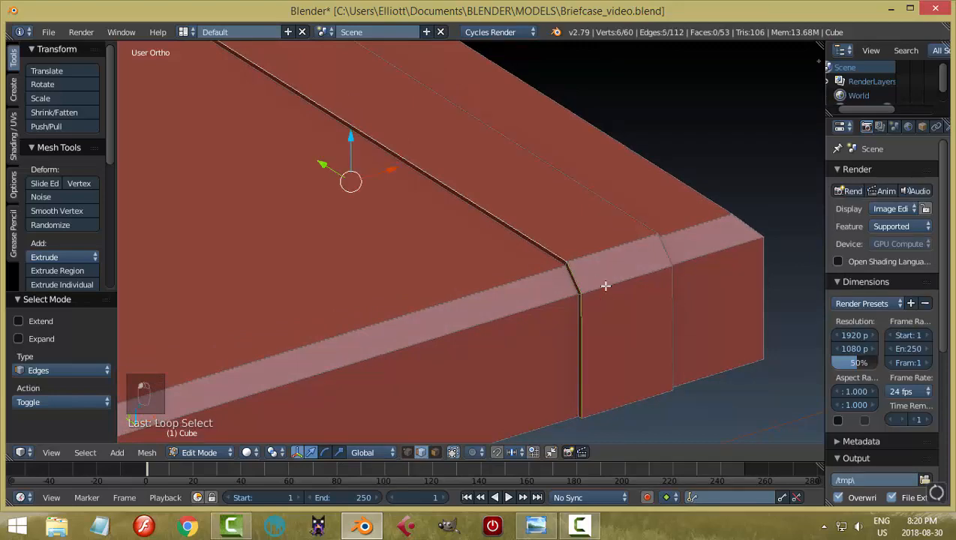
{"action": "middle_click_drag", "start_coordinate": [641, 289], "coordinate": [465, 256]}
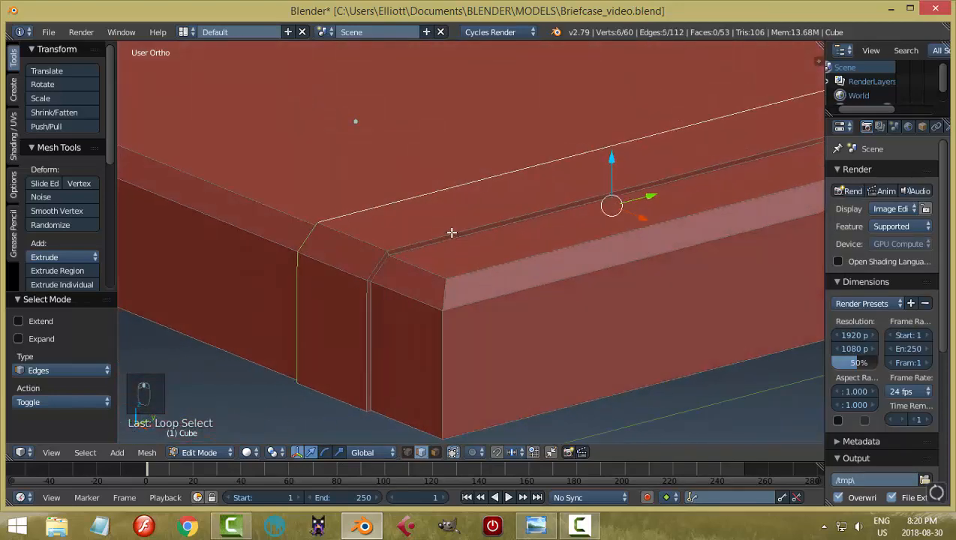
{"action": "right_click", "coordinate": [451, 233], "text": "alt+shift"}
{"action": "middle_click_drag", "start_coordinate": [351, 313], "coordinate": [494, 248]}
{"action": "scroll", "coordinate": [457, 259], "scroll_direction": "up", "scroll_amount": 3}
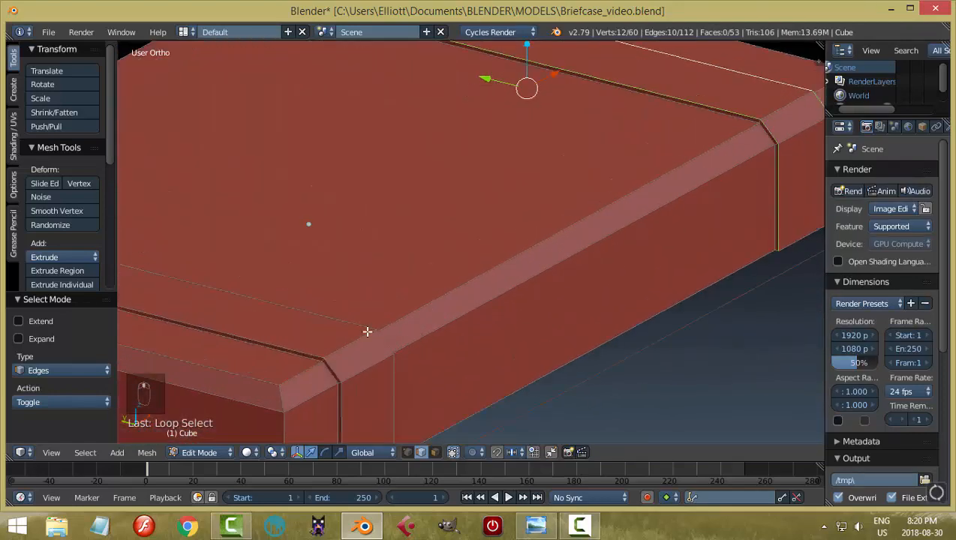
{"action": "right_click", "coordinate": [299, 347], "text": "alt+shift"}
{"action": "right_click", "coordinate": [318, 315], "text": "alt+shift"}
{"action": "middle_click_drag", "start_coordinate": [380, 323], "coordinate": [258, 316]}
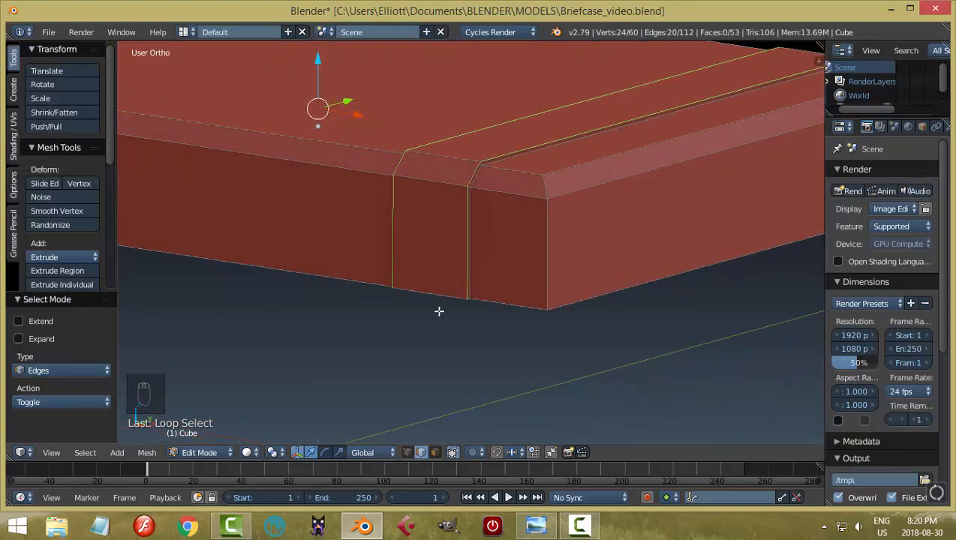
{"action": "middle_click_drag", "start_coordinate": [439, 310], "coordinate": [526, 231]}
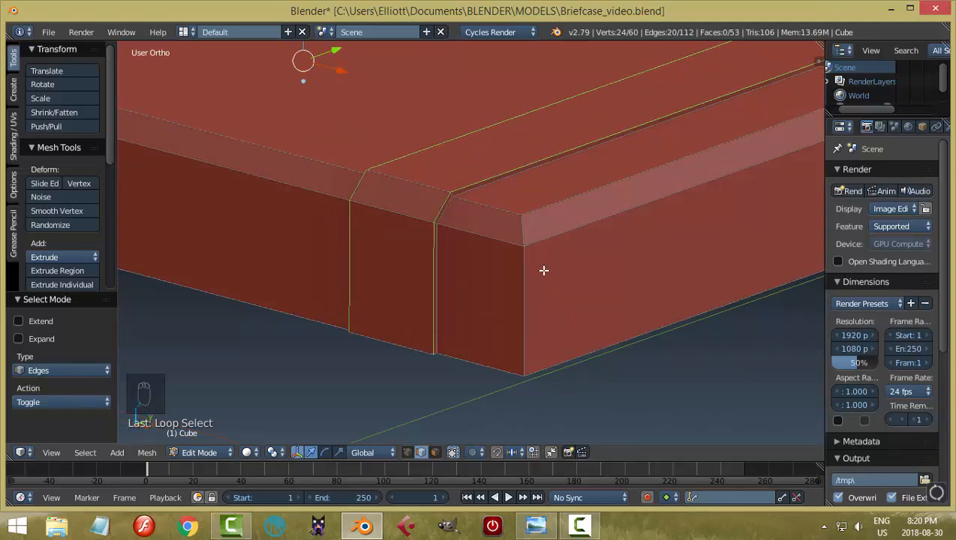
Bevel the selected strap edge loops very slightly with one segment and return to Object Mode
{"action": "key", "text": "ctrl+b"}
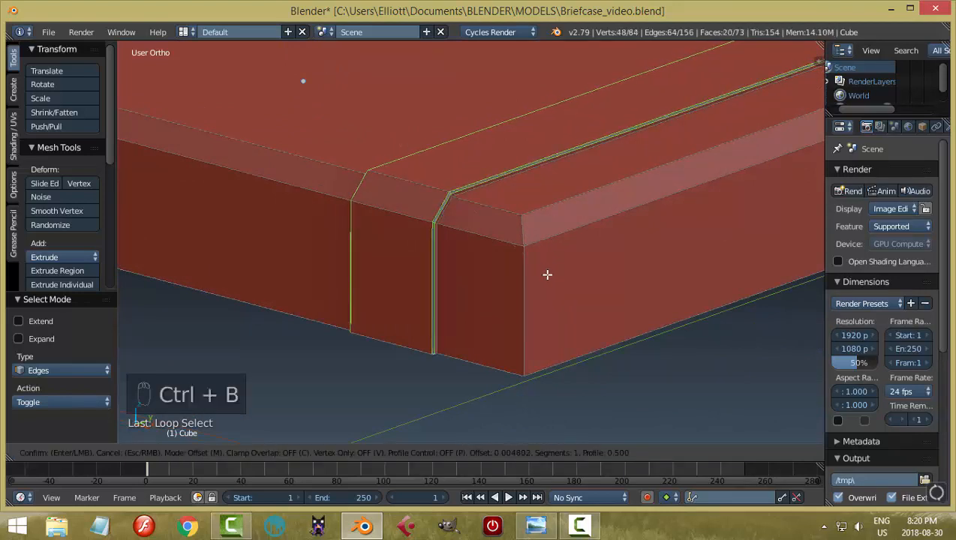
{"action": "left_click", "coordinate": [548, 276]}
{"action": "key", "text": "a"}
{"action": "key", "text": "Tab"}
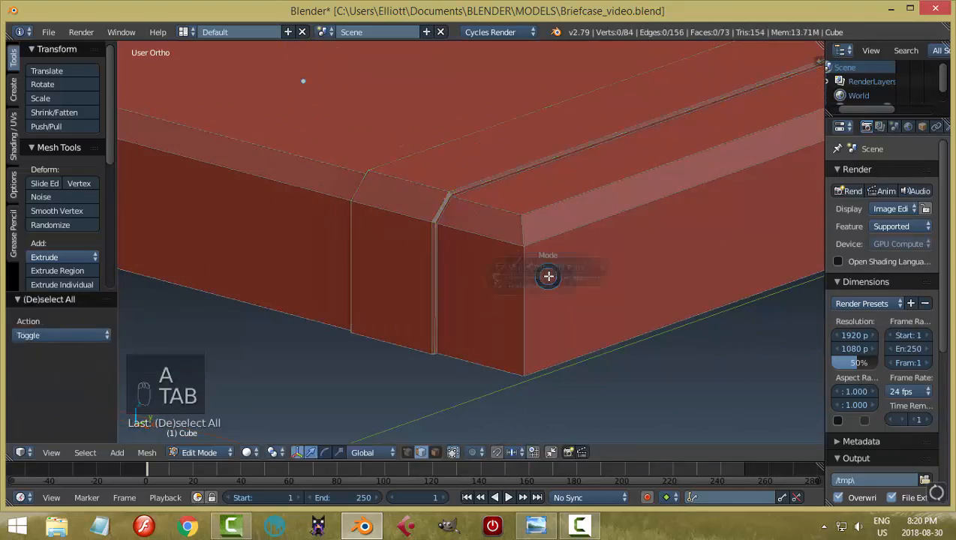
{"action": "left_click", "coordinate": [476, 279]}
Duplicate the case half in place and rotate the copy 180° about the X axis
{"action": "scroll", "coordinate": [488, 281], "scroll_direction": "down", "scroll_amount": 5}
{"action": "middle_click_drag", "start_coordinate": [439, 289], "coordinate": [534, 267]}
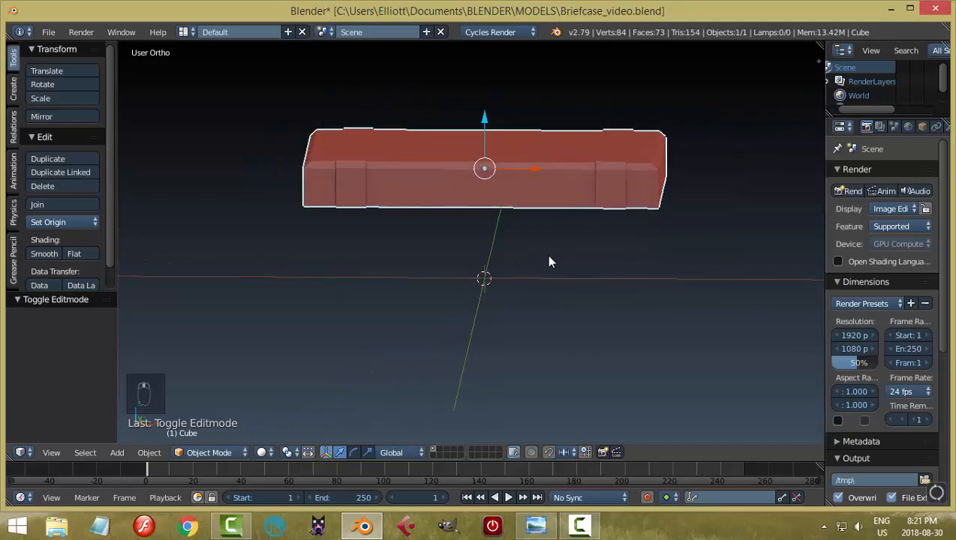
{"action": "key", "text": "shift+d"}
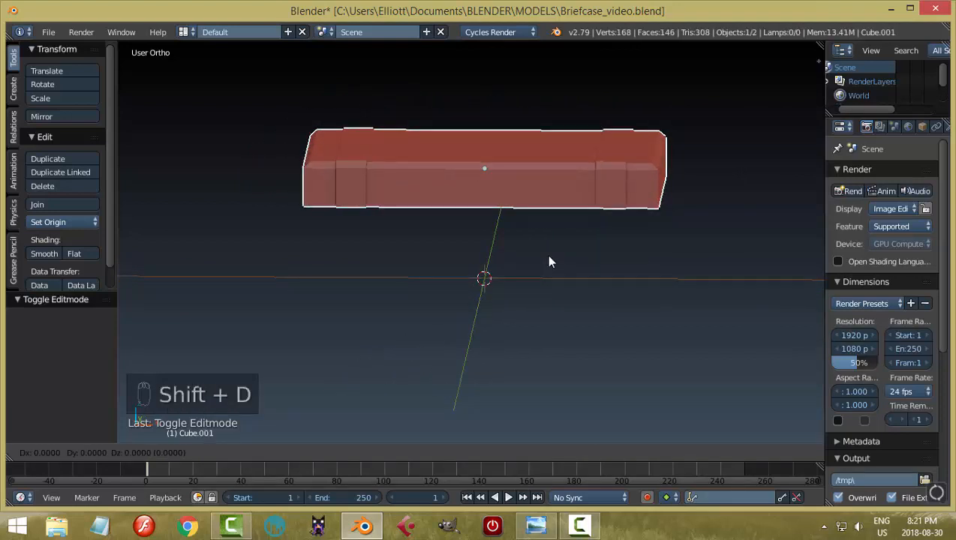
{"action": "type", "text": "r"}
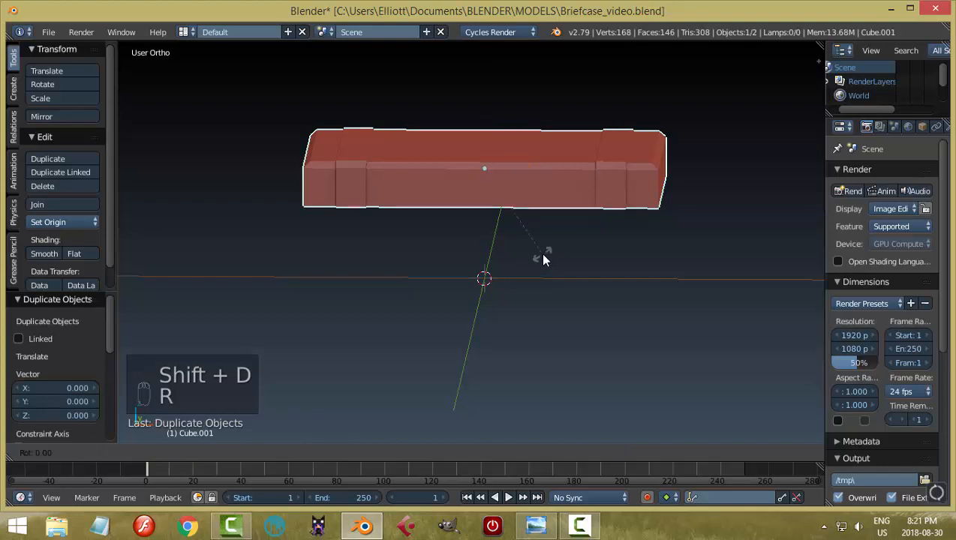
{"action": "type", "text": "x180"}
{"action": "key", "text": "Return"}
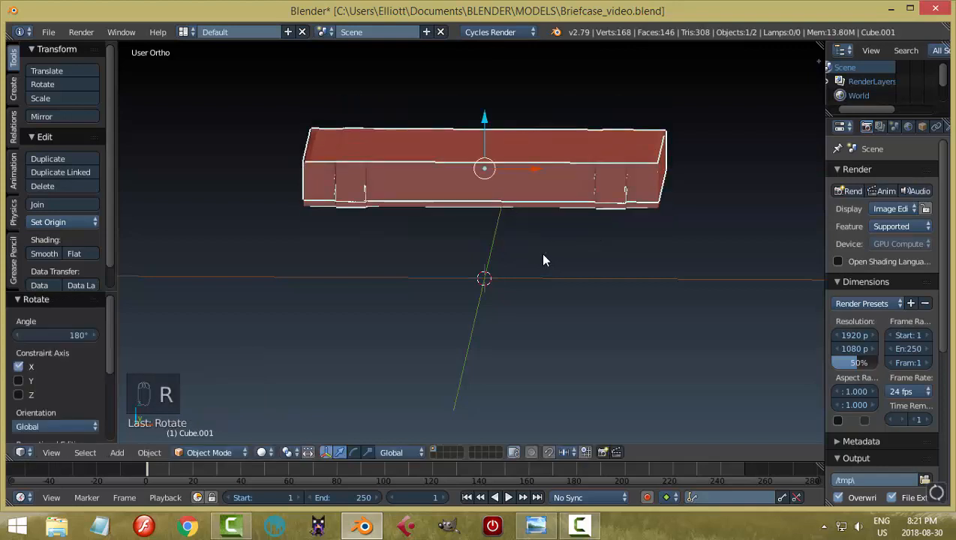
Lower the flipped copy about 0.41 units along Z beneath the original half and clear the selection
{"action": "left_click_drag", "start_coordinate": [486, 117], "coordinate": [496, 166]}
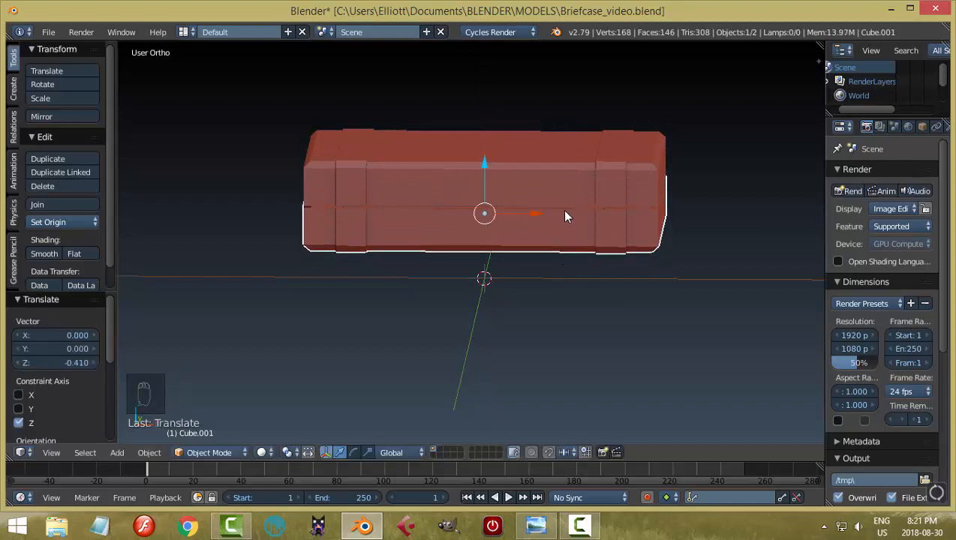
{"action": "key", "text": "a"}
{"action": "middle_click_drag", "start_coordinate": [693, 241], "coordinate": [697, 273]}
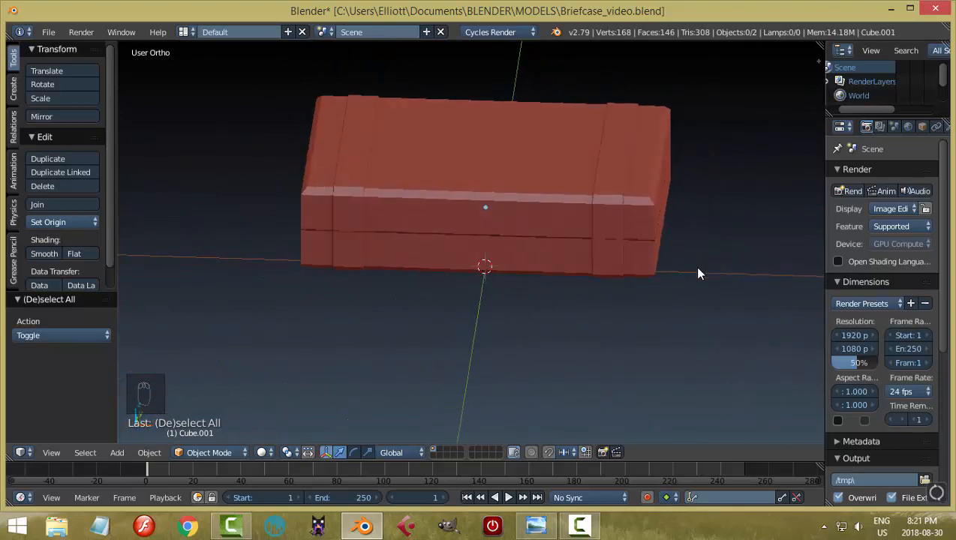
Delete the flipped lower copy of the case
{"action": "right_click", "coordinate": [538, 265]}
{"action": "key", "text": "x"}
{"action": "left_click", "coordinate": [582, 288]}
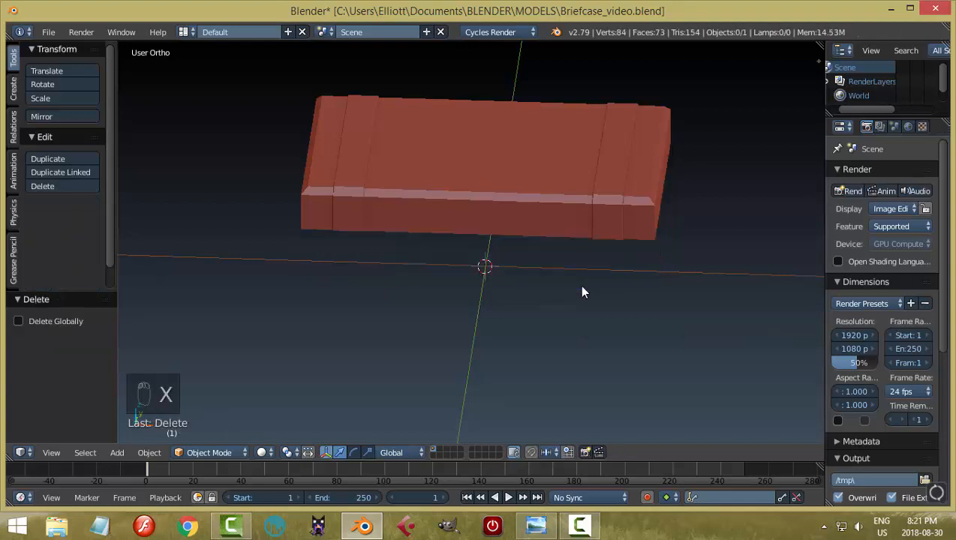
Select the remaining case half and snap the 3D cursor to it
{"action": "middle_click_drag", "start_coordinate": [600, 299], "coordinate": [480, 219]}
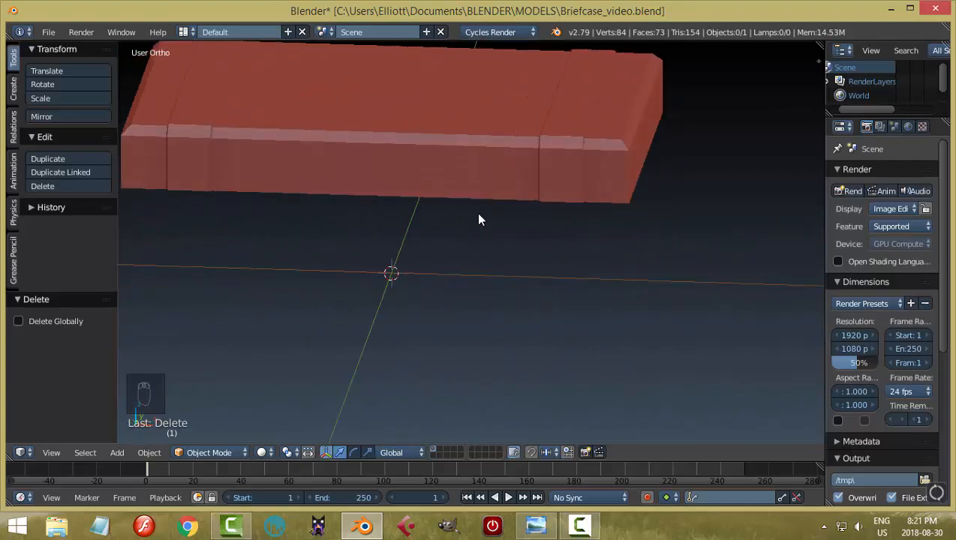
{"action": "right_click", "coordinate": [484, 198]}
{"action": "key", "text": "shift+s"}
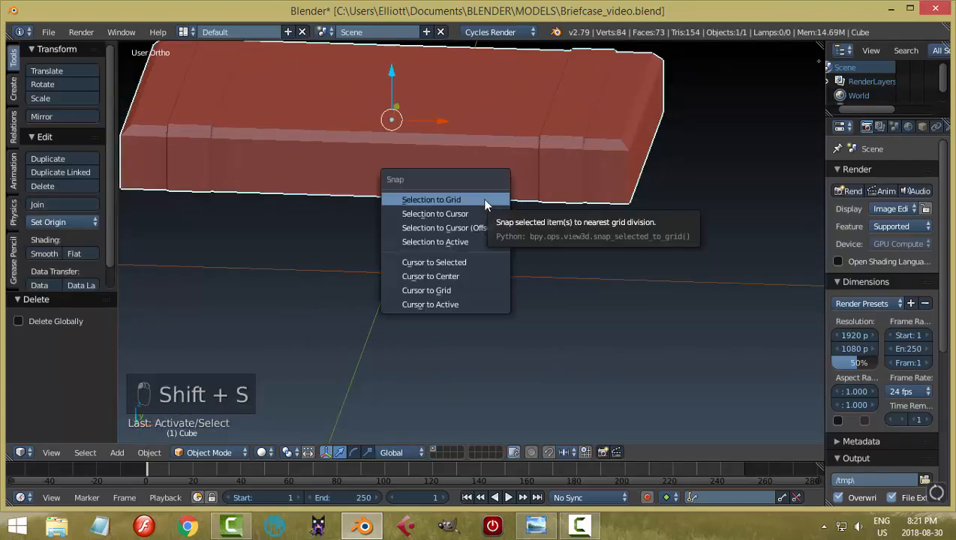
{"action": "left_click", "coordinate": [466, 259]}
Add a plane at the 3D cursor and lower it about 0.236 units along Z to the case's open underside
{"action": "mouse_move", "coordinate": [511, 241]}
{"action": "middle_mouse_down"}
{"action": "mouse_move", "coordinate": [416, 237]}
{"action": "mouse_move", "coordinate": [510, 203]}
{"action": "mouse_move", "coordinate": [477, 236]}
{"action": "mouse_move", "coordinate": [497, 234]}
{"action": "middle_mouse_up"}
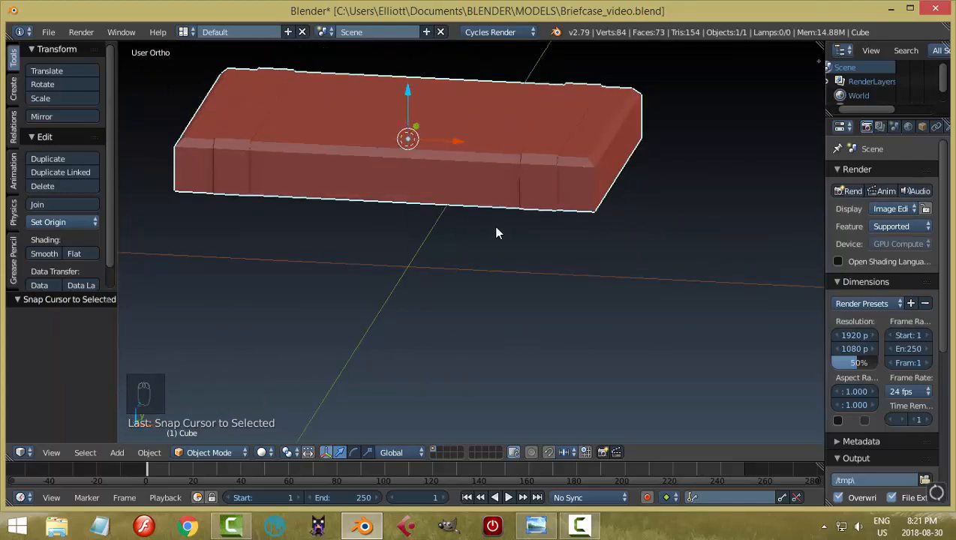
{"action": "key", "text": "shift+a"}
{"action": "mouse_move", "coordinate": [488, 225]}
{"action": "left_click", "coordinate": [537, 227]}
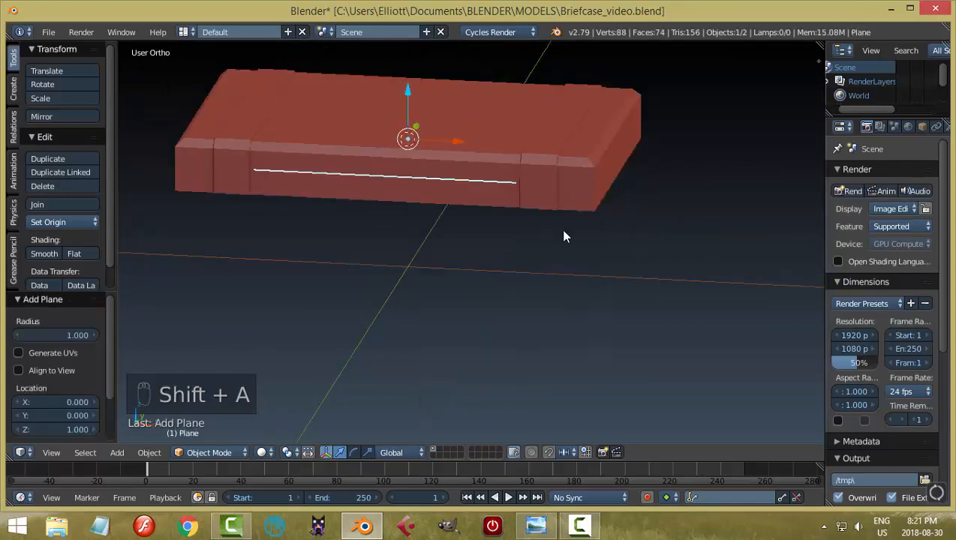
{"action": "left_click_drag", "start_coordinate": [407, 90], "coordinate": [410, 117]}
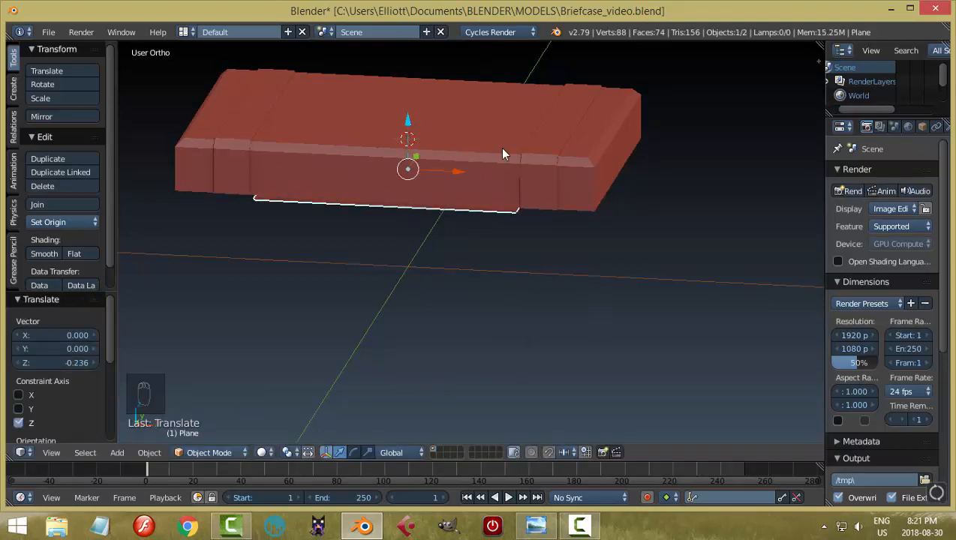
In Edit Mode with wireframe shading, scale the plane by about 1.62 along X and 1.026 along Y to cover the case outline
{"action": "key", "text": "KP_7"}
{"action": "key", "text": "Tab"}
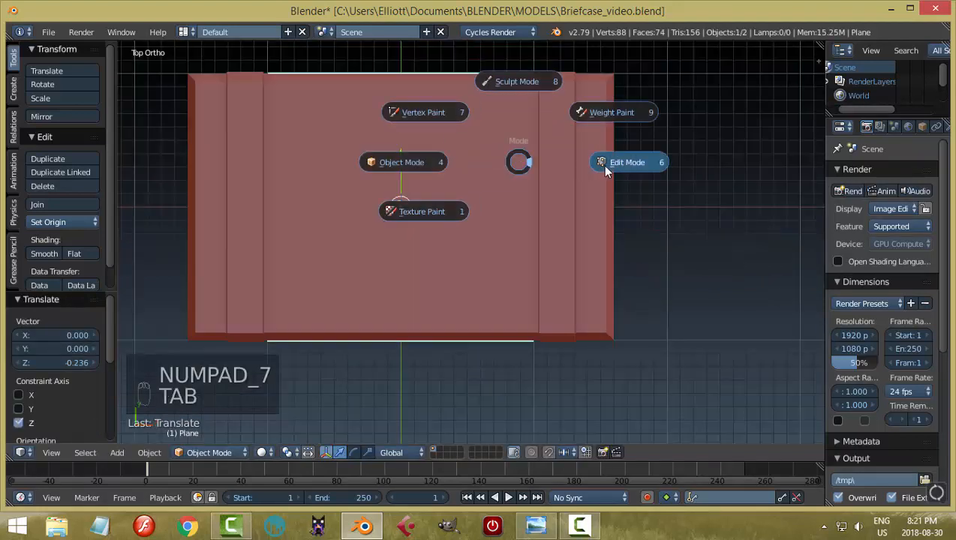
{"action": "left_click", "coordinate": [602, 165]}
{"action": "key", "text": "z"}
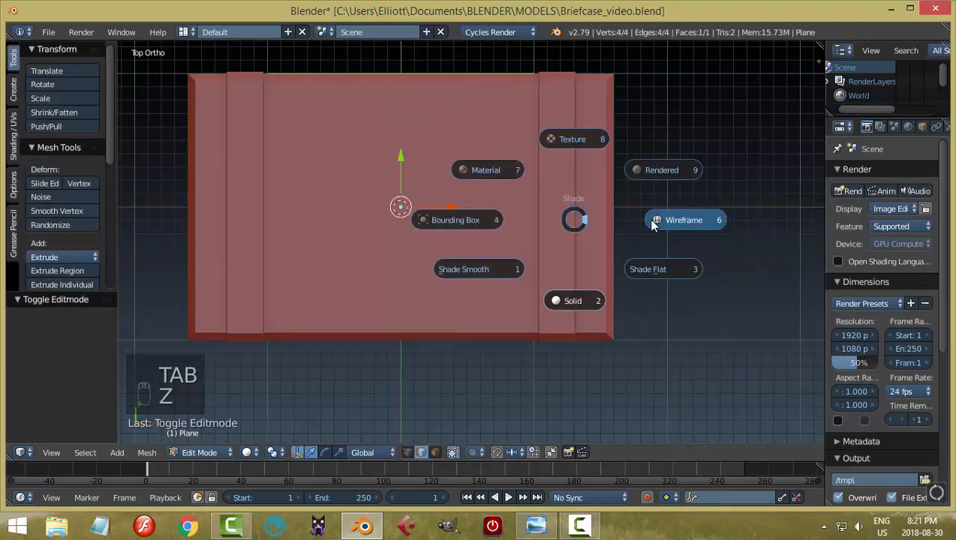
{"action": "left_click", "coordinate": [657, 217]}
{"action": "key", "text": "s"}
{"action": "key", "text": "x"}
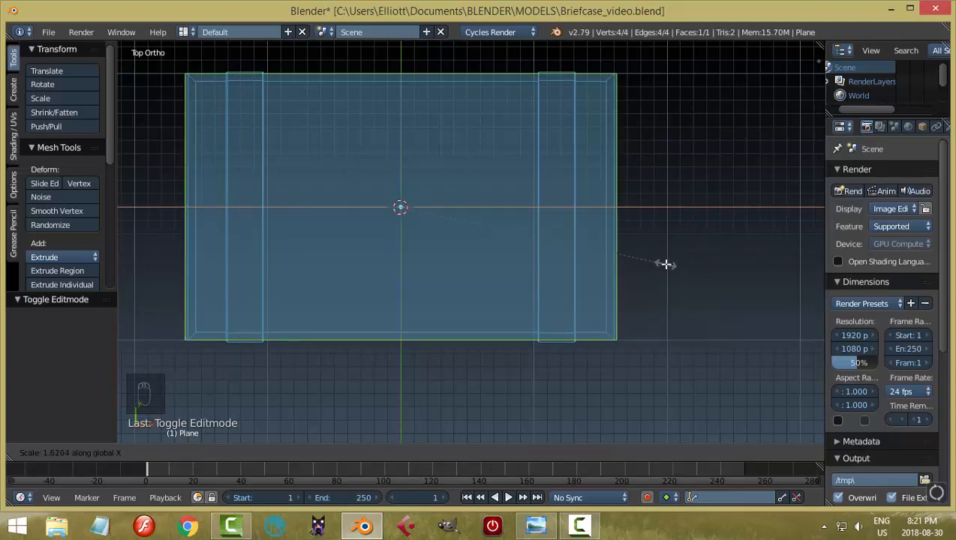
{"action": "left_click", "coordinate": [666, 264]}
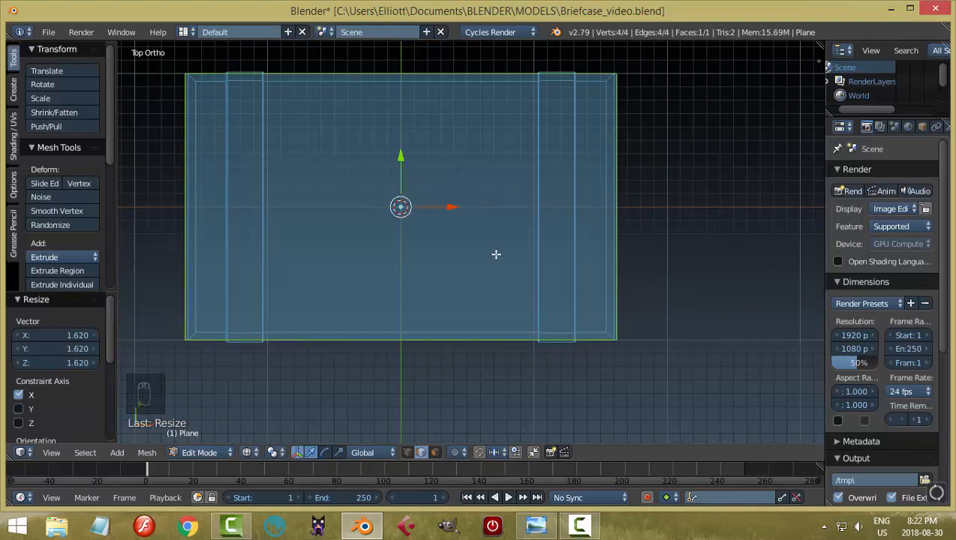
{"action": "key", "text": "s"}
{"action": "key", "text": "y"}
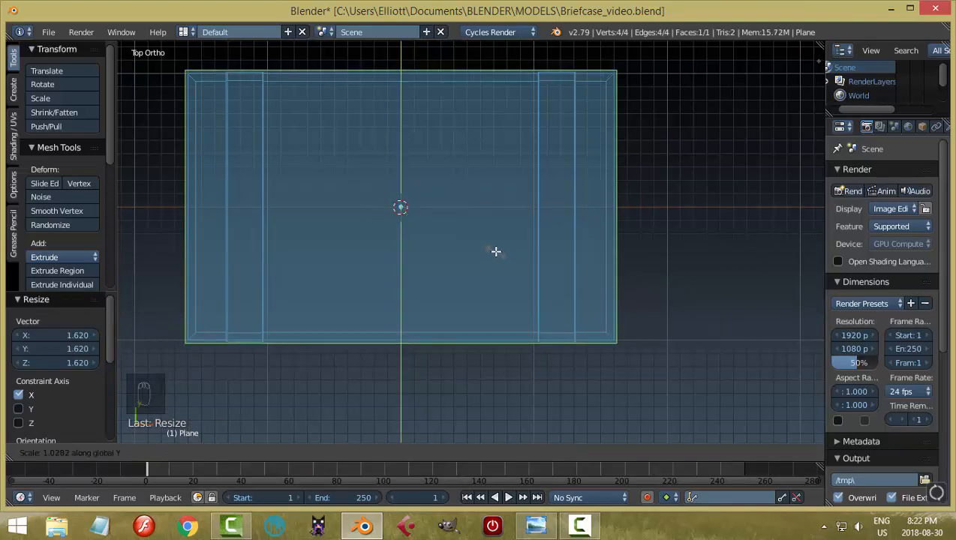
{"action": "left_click", "coordinate": [493, 250]}
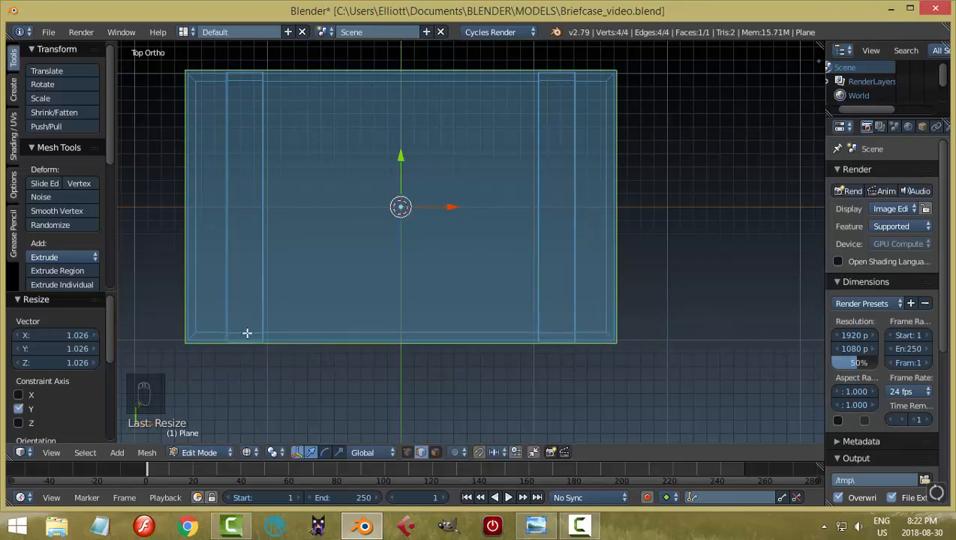
Switch to solid shading, extrude the plane, and move the extruded face about 0.037 units down along Z to form a thin slab
{"action": "middle_click_drag", "start_coordinate": [565, 367], "coordinate": [557, 243]}
{"action": "key", "text": "z"}
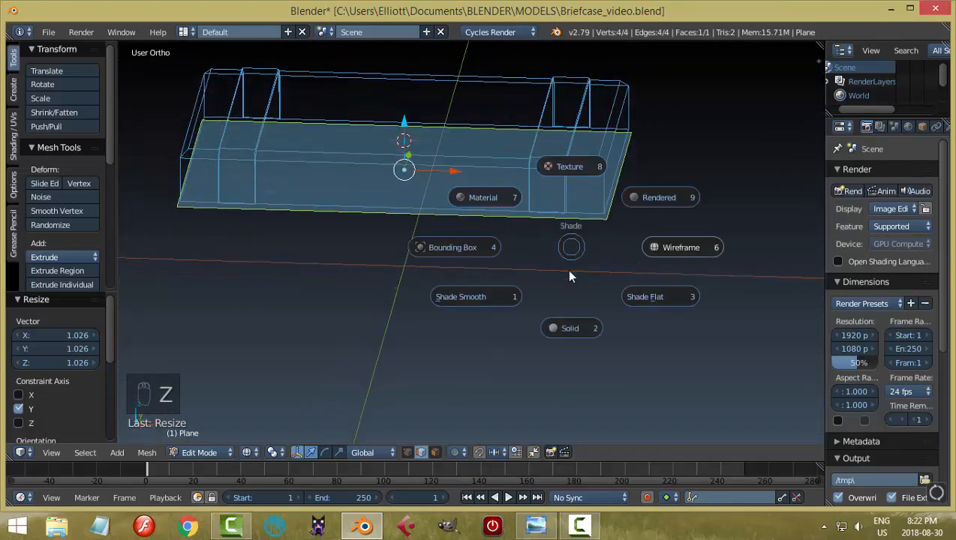
{"action": "left_click", "coordinate": [572, 324]}
{"action": "middle_click_drag", "start_coordinate": [608, 262], "coordinate": [605, 212]}
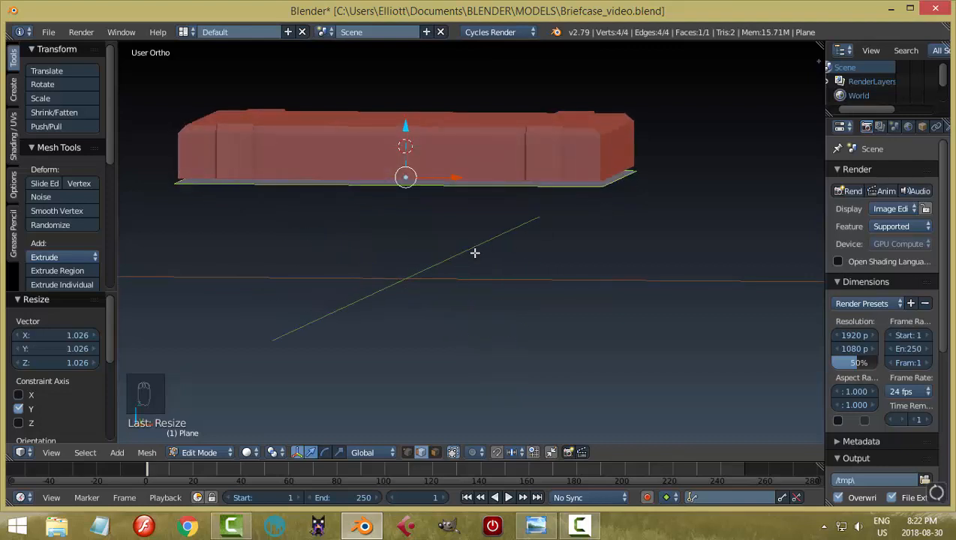
{"action": "key", "text": "e"}
{"action": "right_click", "coordinate": [407, 154]}
{"action": "left_click_drag", "start_coordinate": [406, 128], "coordinate": [405, 140]}
{"action": "scroll", "coordinate": [573, 234], "scroll_direction": "up", "scroll_amount": 3}
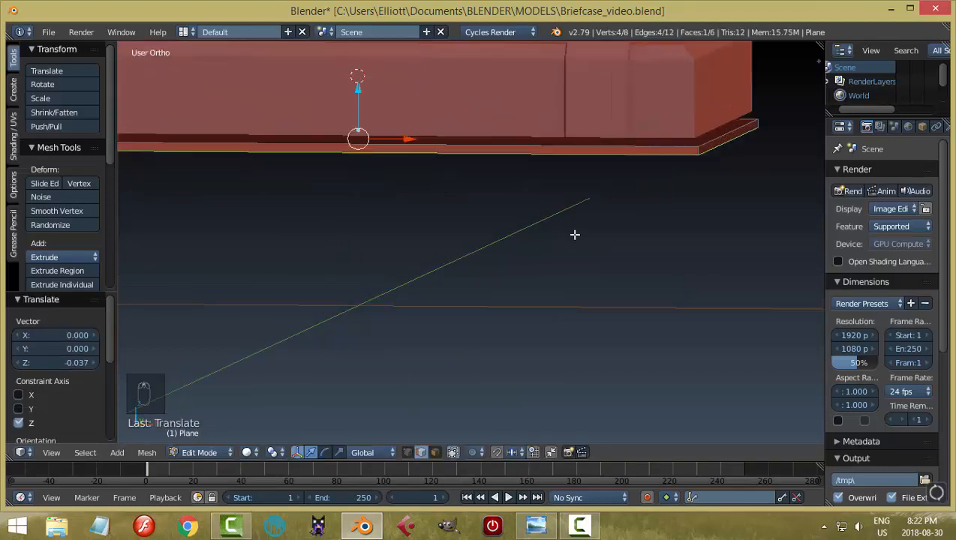
{"action": "middle_click_drag", "start_coordinate": [630, 226], "coordinate": [613, 242]}
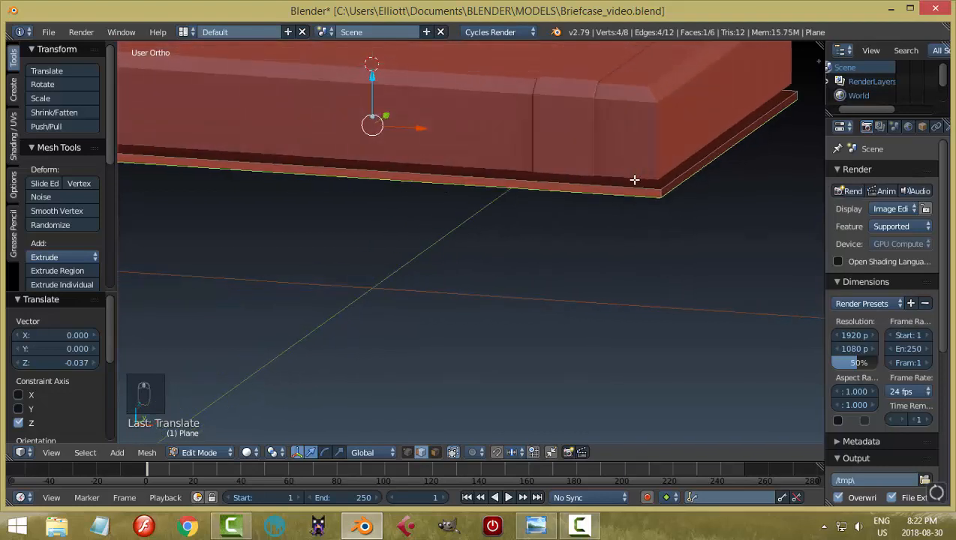
Recalculate the normals of the whole slab and return to Object Mode
{"action": "key", "text": "a"}
{"action": "key", "text": "a"}
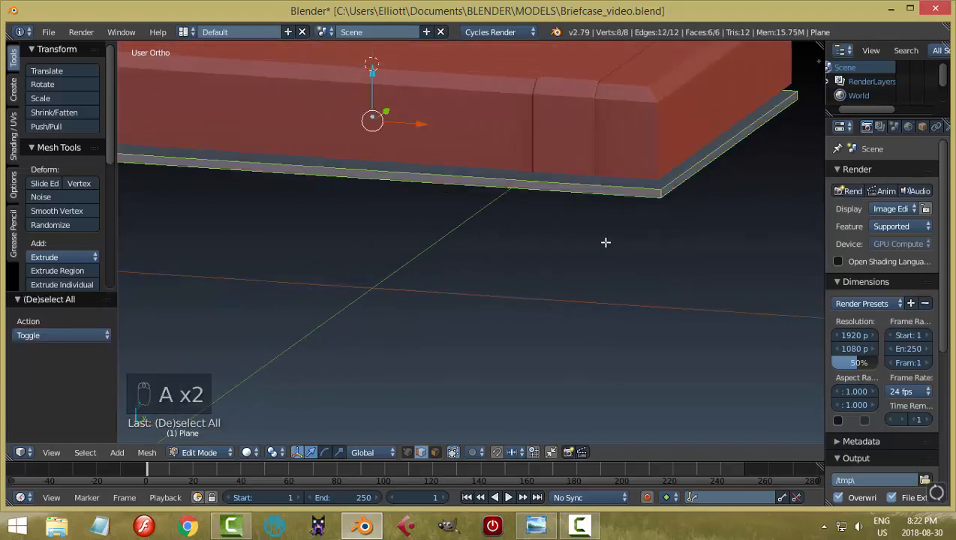
{"action": "key", "text": "ctrl+n"}
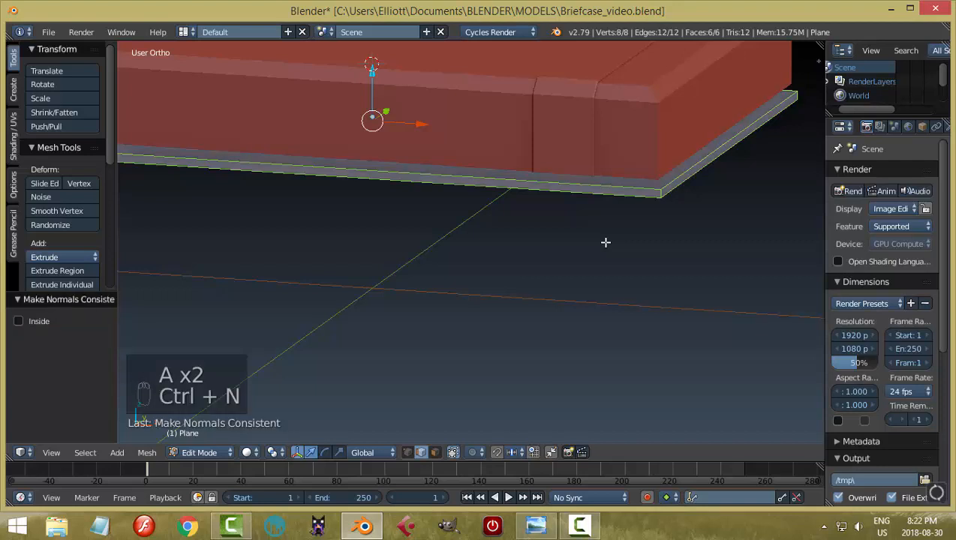
{"action": "key", "text": "a"}
{"action": "key", "text": "Tab"}
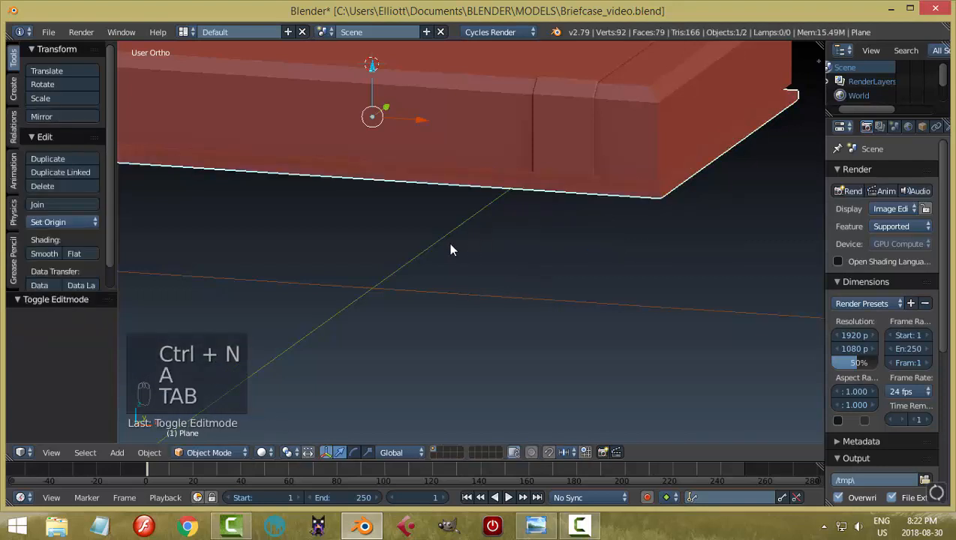
Raise the slab about 0.037 units along Z against the case's underside and deselect it
{"action": "middle_click_drag", "start_coordinate": [434, 219], "coordinate": [458, 226]}
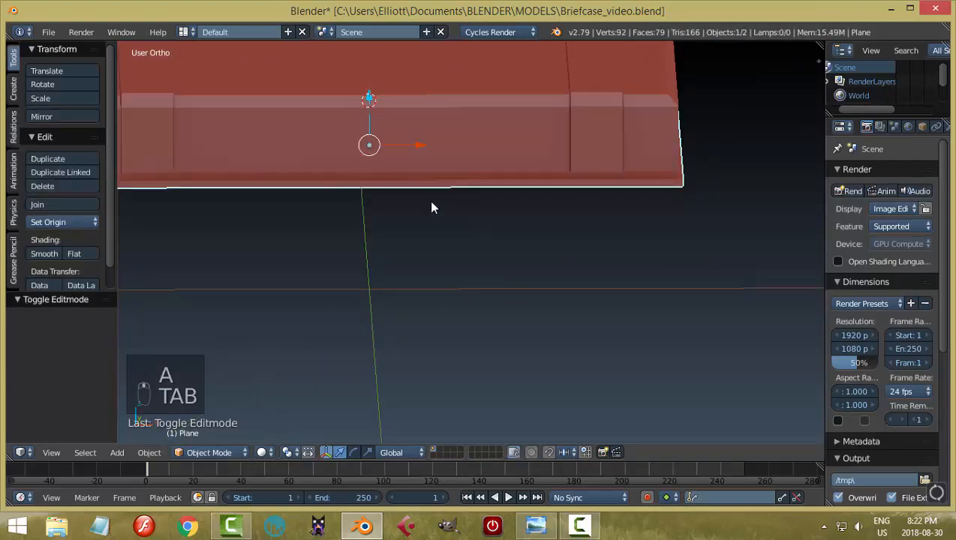
{"action": "left_click_drag", "start_coordinate": [368, 110], "coordinate": [374, 95]}
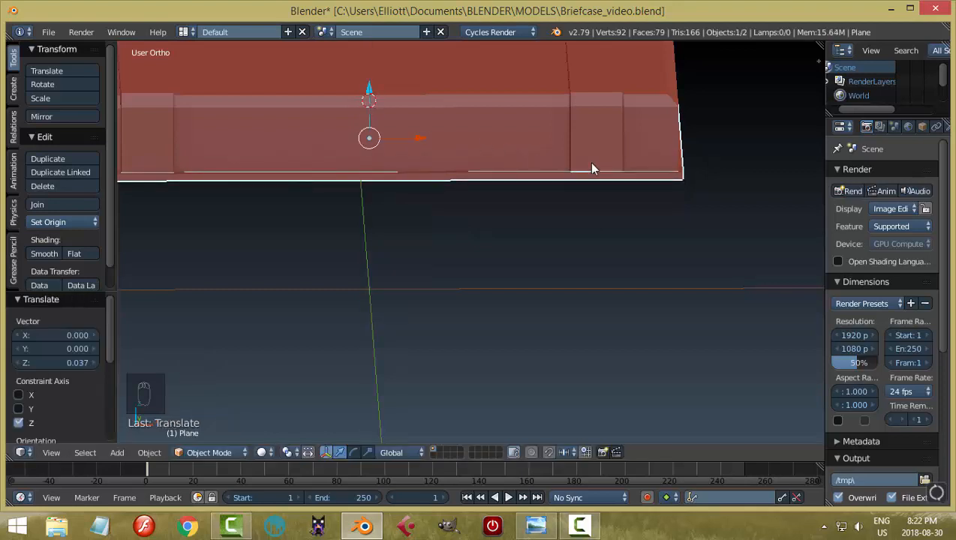
{"action": "key", "text": "a"}
In Edit Mode, scale the whole slab by about 1.002 along X so its rim extends slightly past the case ends
{"action": "middle_click_drag", "start_coordinate": [592, 169], "coordinate": [429, 273]}
{"action": "scroll", "coordinate": [341, 281], "scroll_direction": "up", "scroll_amount": 2}
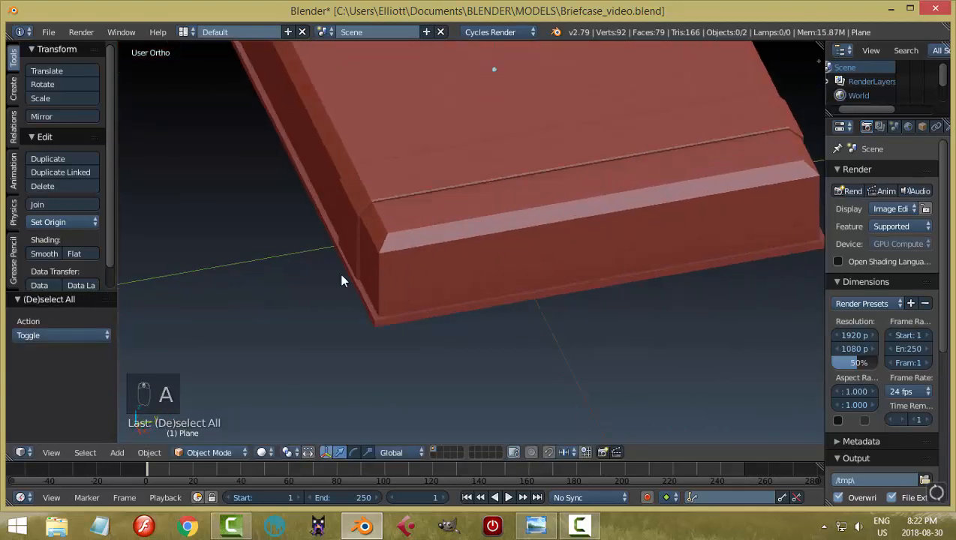
{"action": "middle_click_drag", "start_coordinate": [348, 238], "coordinate": [341, 279]}
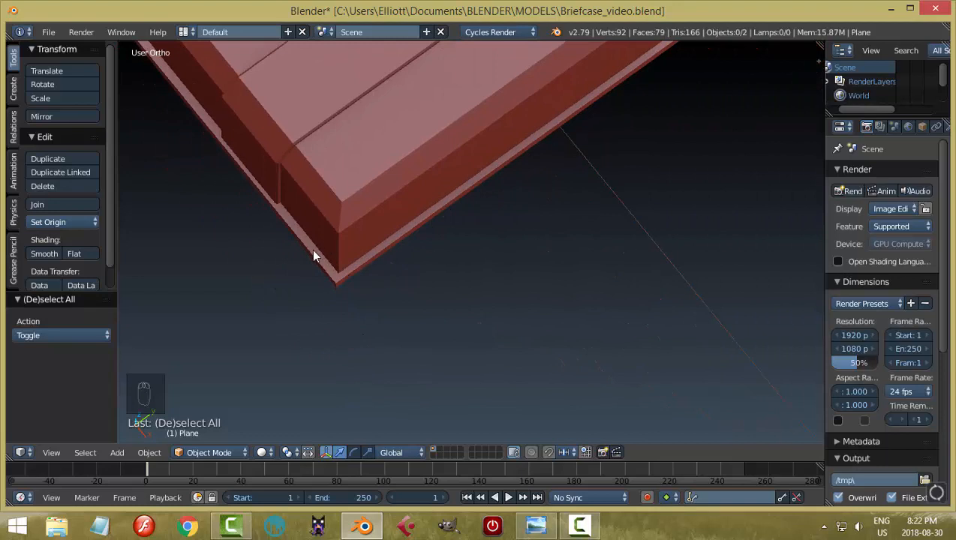
{"action": "middle_click_drag", "start_coordinate": [424, 290], "coordinate": [442, 261]}
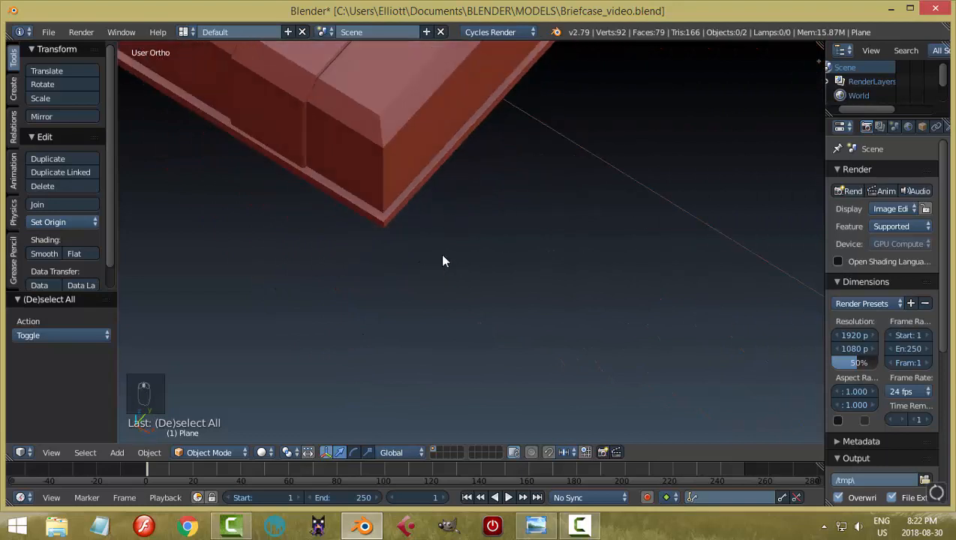
{"action": "right_click", "coordinate": [375, 227]}
{"action": "key", "text": "Tab"}
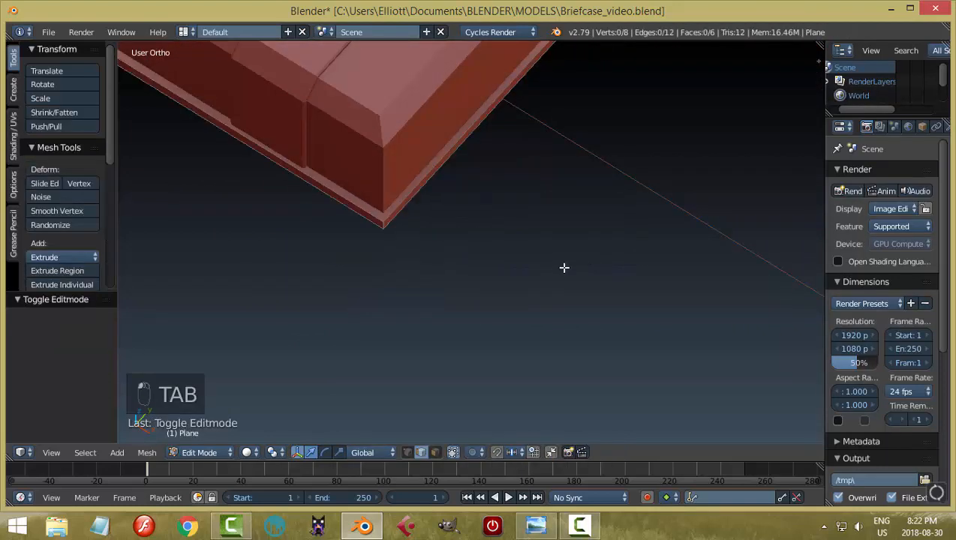
{"action": "key", "text": "a"}
{"action": "key", "text": "a"}
{"action": "middle_click_drag", "start_coordinate": [512, 266], "coordinate": [552, 281]}
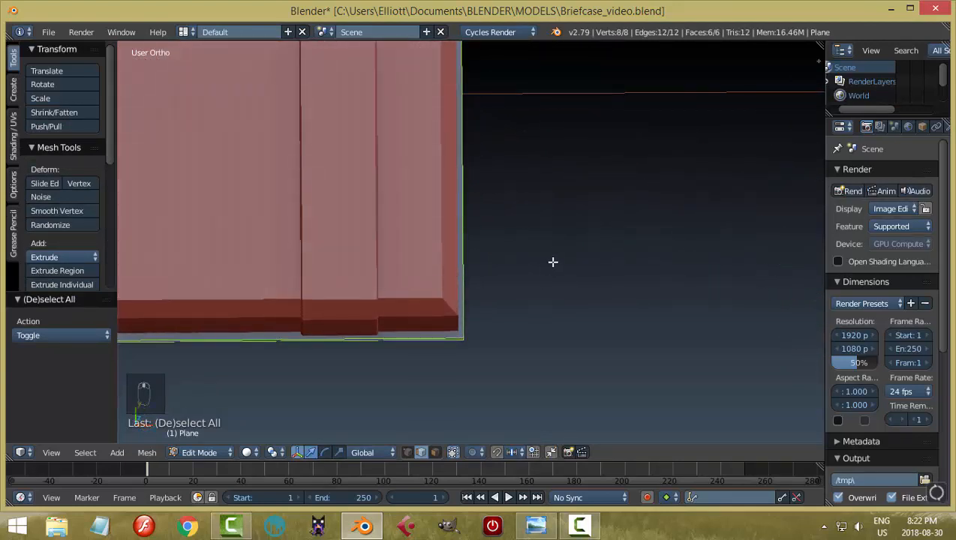
{"action": "key", "text": "s"}
{"action": "key", "text": "x"}
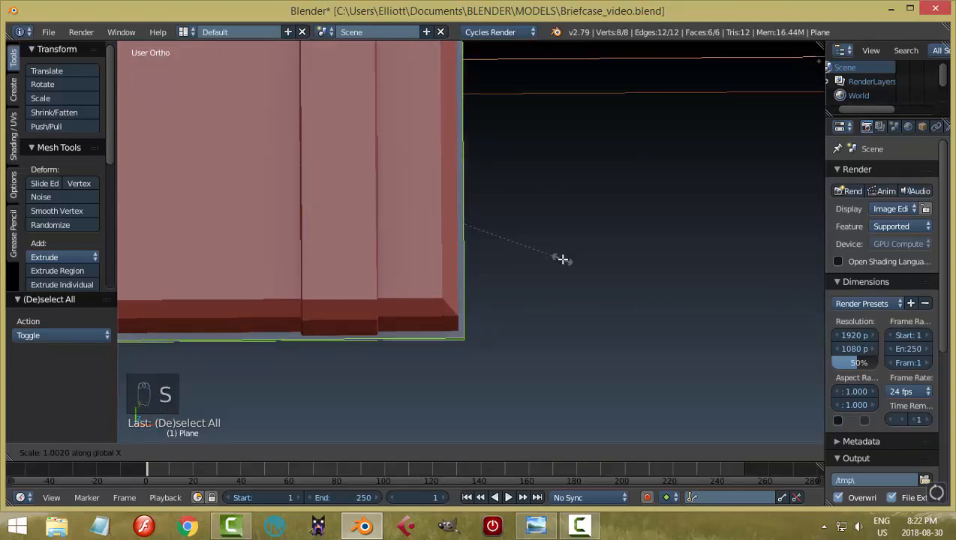
{"action": "left_click", "coordinate": [561, 259]}
{"action": "key", "text": "a"}
In edge select mode, select the four upper perimeter edges of the slab
{"action": "middle_click_drag", "start_coordinate": [574, 289], "coordinate": [481, 292]}
{"action": "key", "text": "ctrl+Tab"}
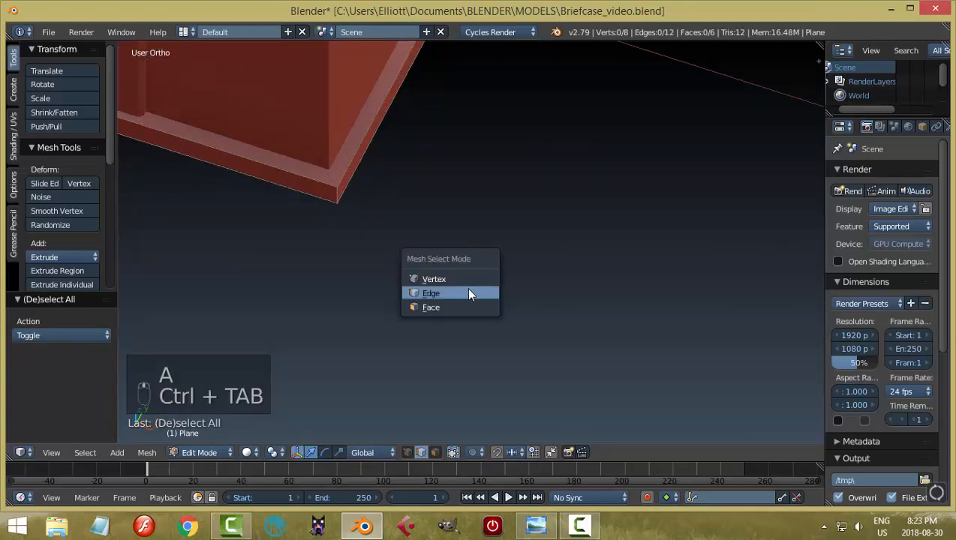
{"action": "left_click", "coordinate": [467, 289]}
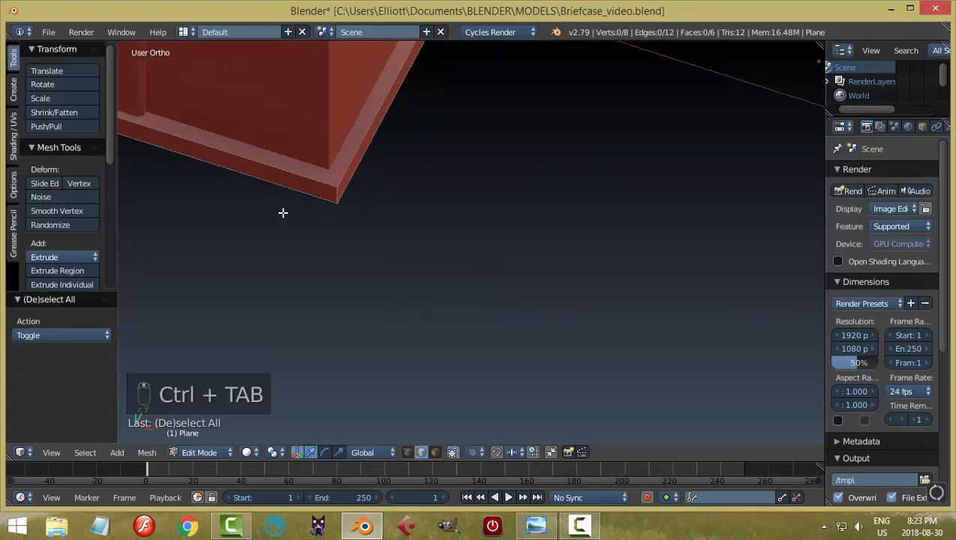
{"action": "right_click", "coordinate": [292, 172], "text": "alt"}
{"action": "middle_click_drag", "start_coordinate": [422, 203], "coordinate": [344, 116]}
{"action": "right_click", "coordinate": [331, 96], "text": "alt+shift"}
{"action": "middle_click_drag", "start_coordinate": [427, 162], "coordinate": [432, 224]}
{"action": "right_click", "coordinate": [590, 235], "text": "alt+shift"}
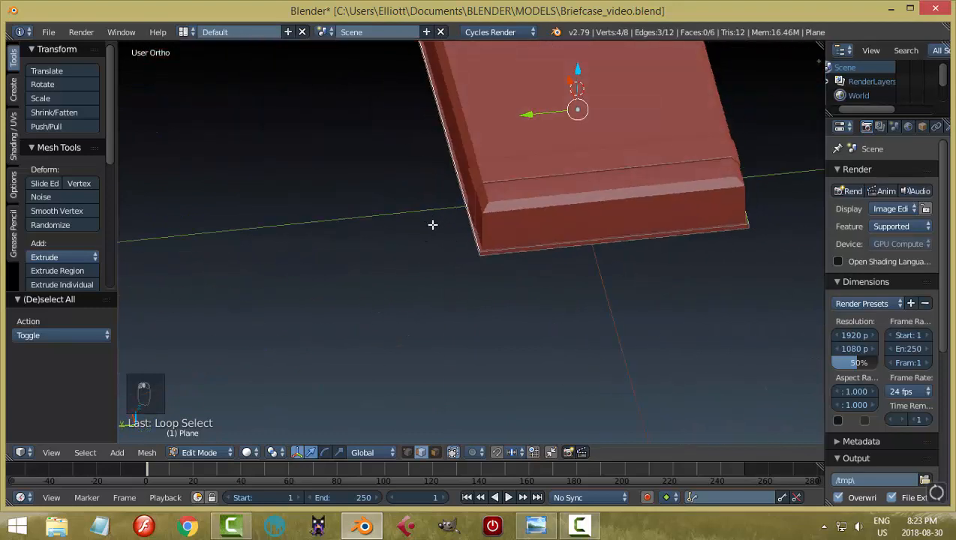
{"action": "right_click", "coordinate": [512, 246], "text": "alt+shift"}
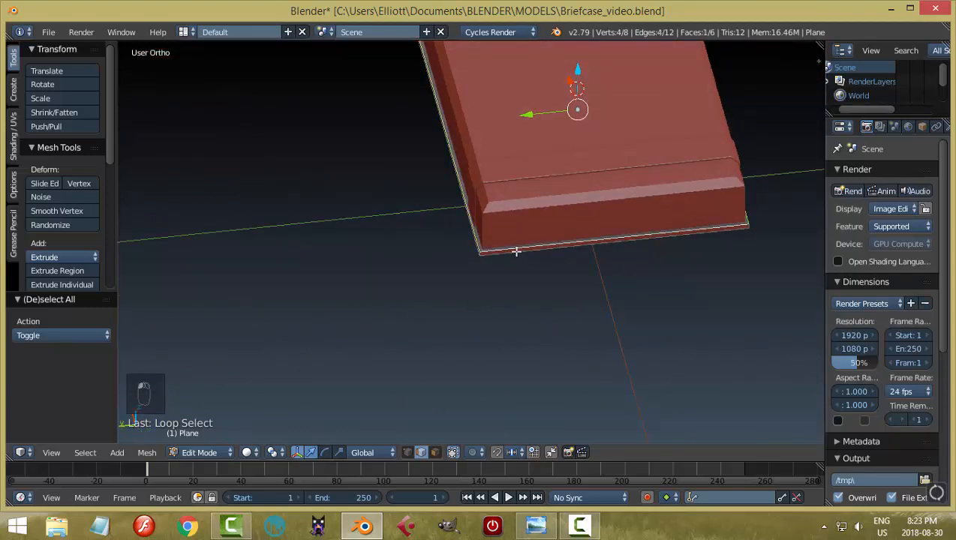
Add the slab's four lower perimeter edges to the selection
{"action": "right_click", "coordinate": [515, 252], "text": "alt+shift"}
{"action": "middle_click_drag", "start_coordinate": [473, 234], "coordinate": [518, 239]}
{"action": "right_click", "coordinate": [572, 153], "text": "alt+shift"}
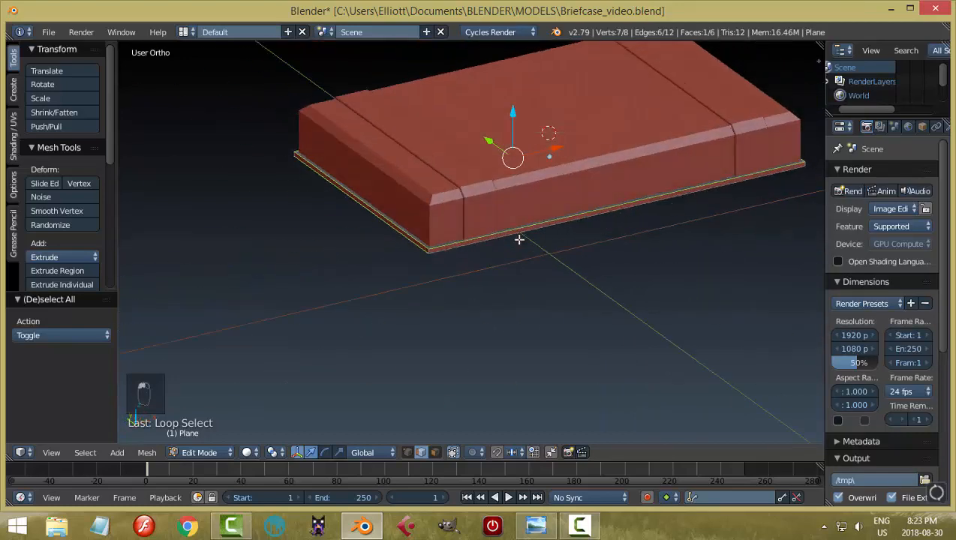
{"action": "right_click", "coordinate": [479, 243], "text": "alt+shift"}
{"action": "middle_click_drag", "start_coordinate": [667, 273], "coordinate": [526, 268]}
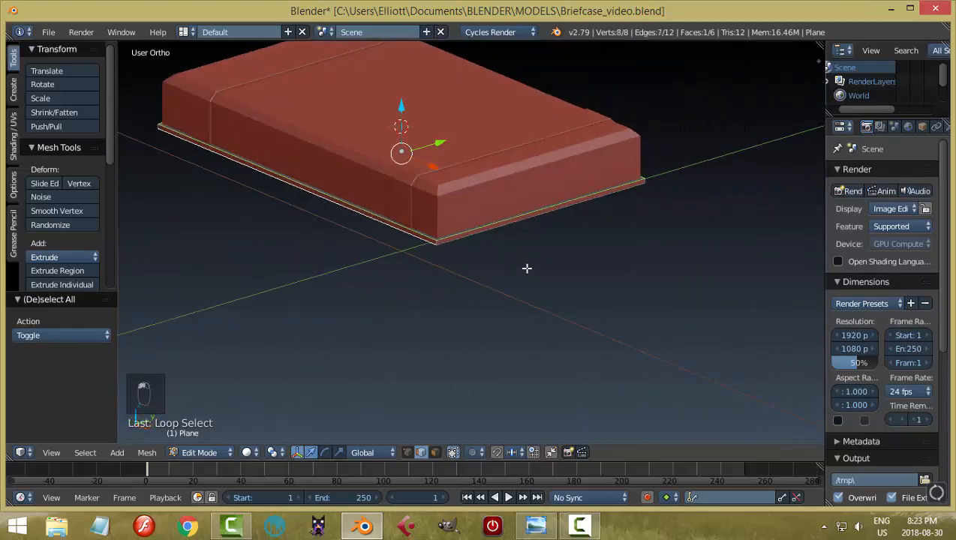
{"action": "right_click", "coordinate": [474, 239], "text": "alt+shift"}
Bevel the selected rim edges by about 0.007 with one segment and return to Object Mode
{"action": "scroll", "coordinate": [499, 261], "scroll_direction": "up", "scroll_amount": 5}
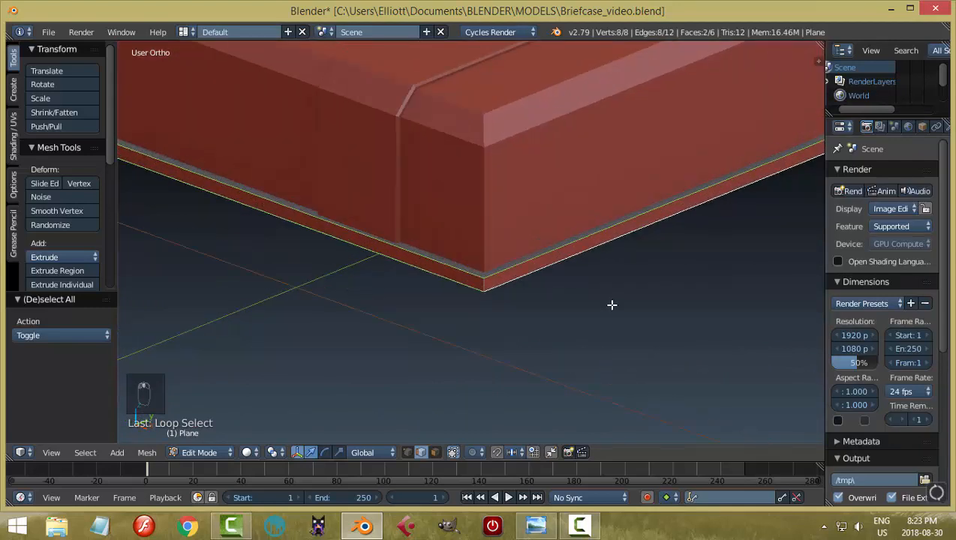
{"action": "middle_click_drag", "start_coordinate": [611, 305], "coordinate": [500, 281]}
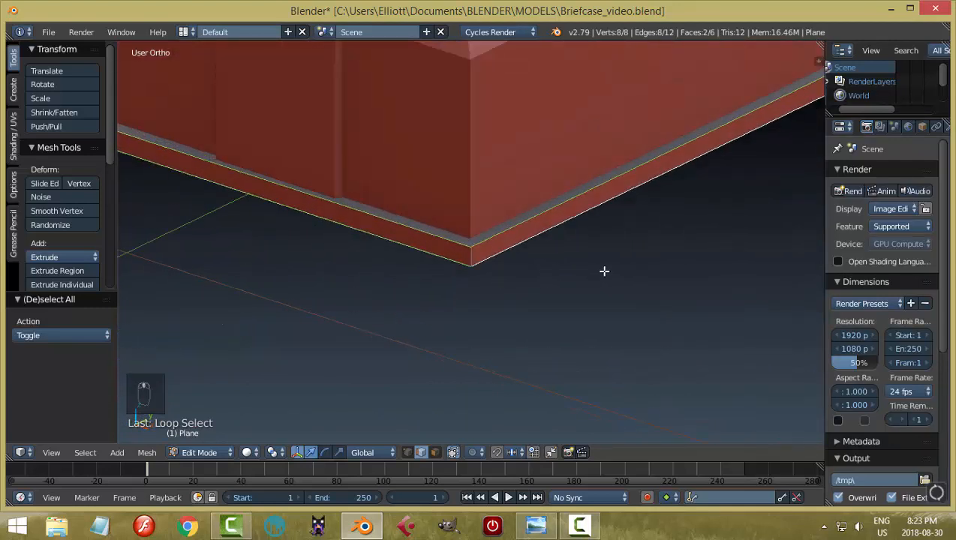
{"action": "key", "text": "ctrl+b"}
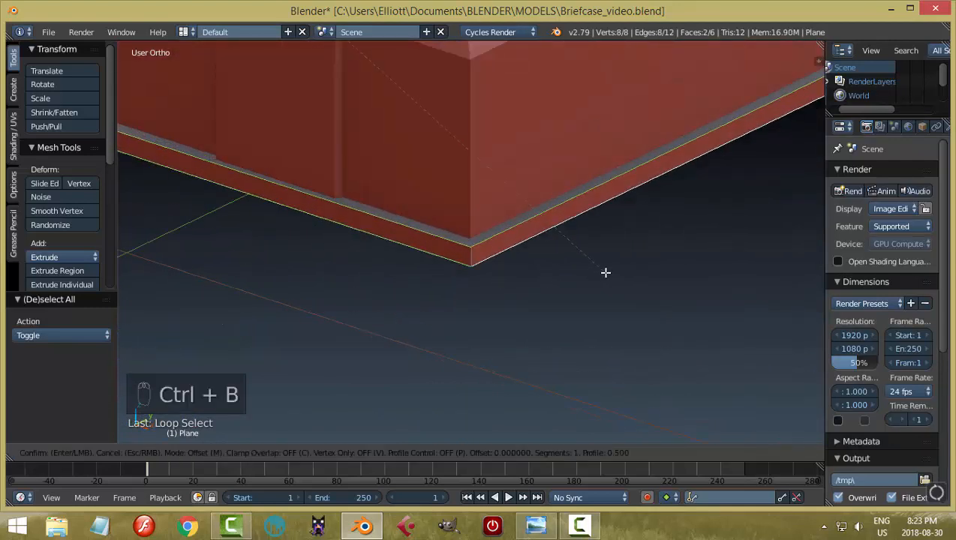
{"action": "left_click", "coordinate": [607, 278]}
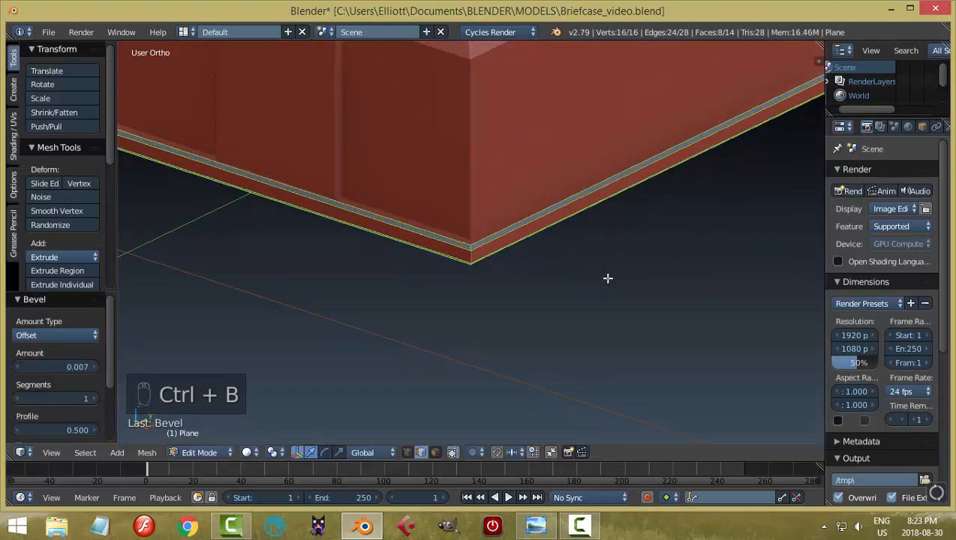
{"action": "key", "text": "a"}
{"action": "key", "text": "Tab"}
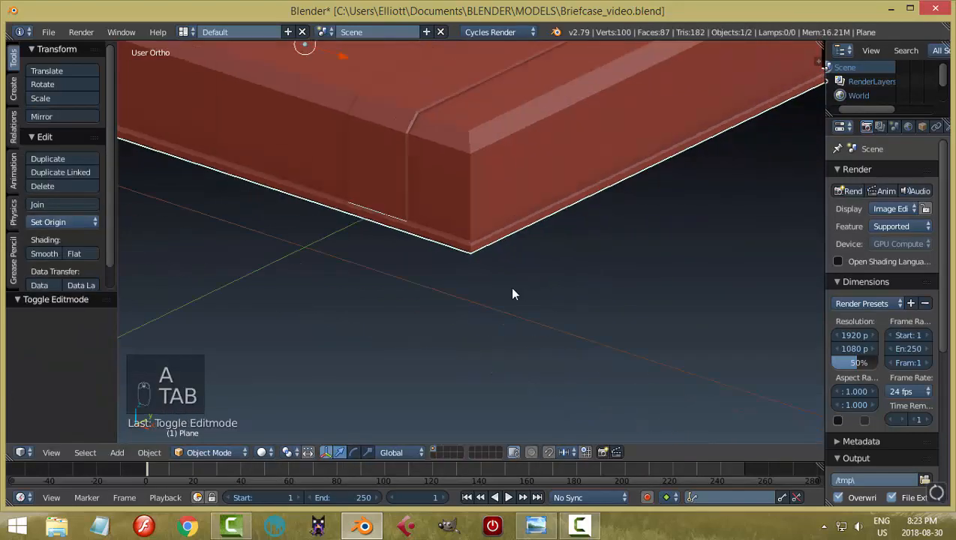
In front view, lower the rim slab about 0.008 units along Z beneath the case and deselect it
{"action": "middle_click_drag", "start_coordinate": [513, 294], "coordinate": [550, 295]}
{"action": "key", "text": "a"}
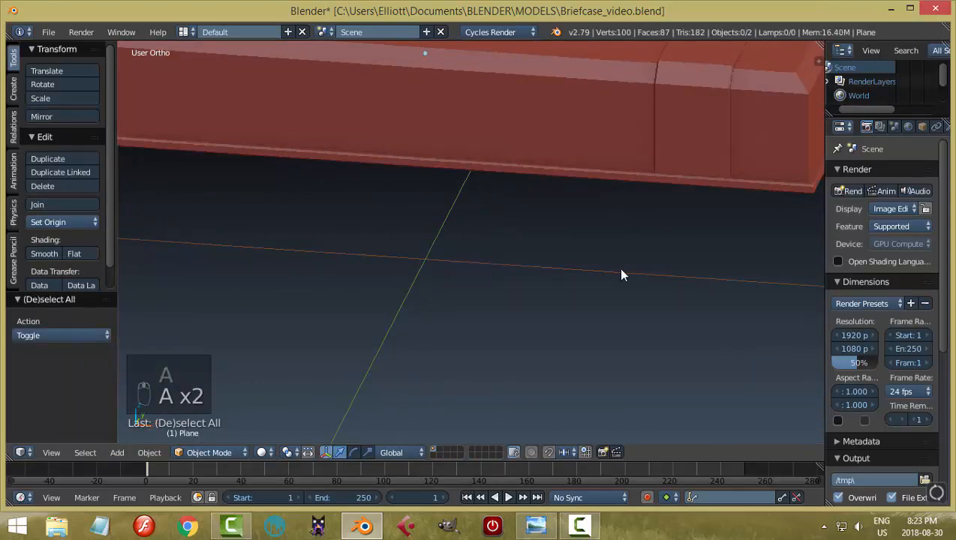
{"action": "key", "text": "KP_1"}
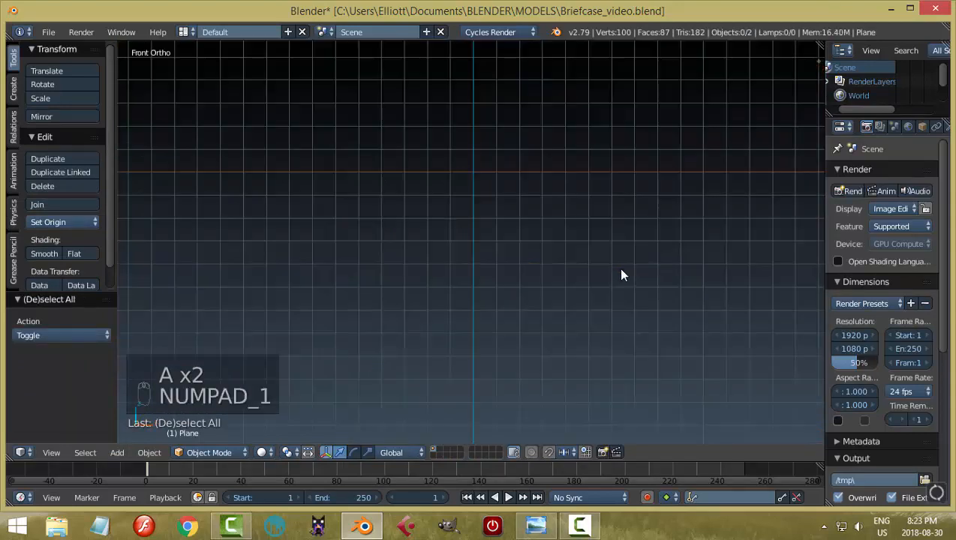
{"action": "key", "text": "KP_Decimal"}
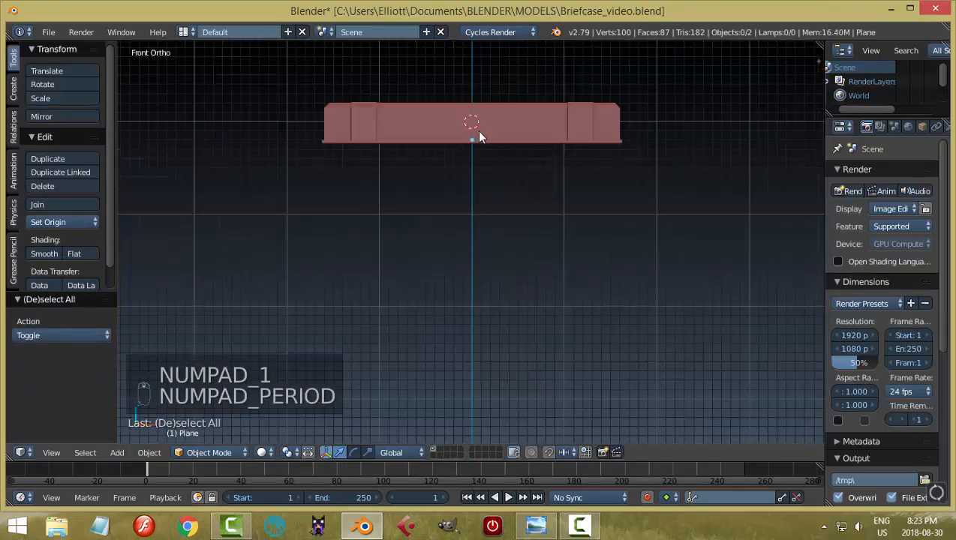
{"action": "right_click", "coordinate": [479, 132]}
{"action": "key", "text": "KP_Decimal"}
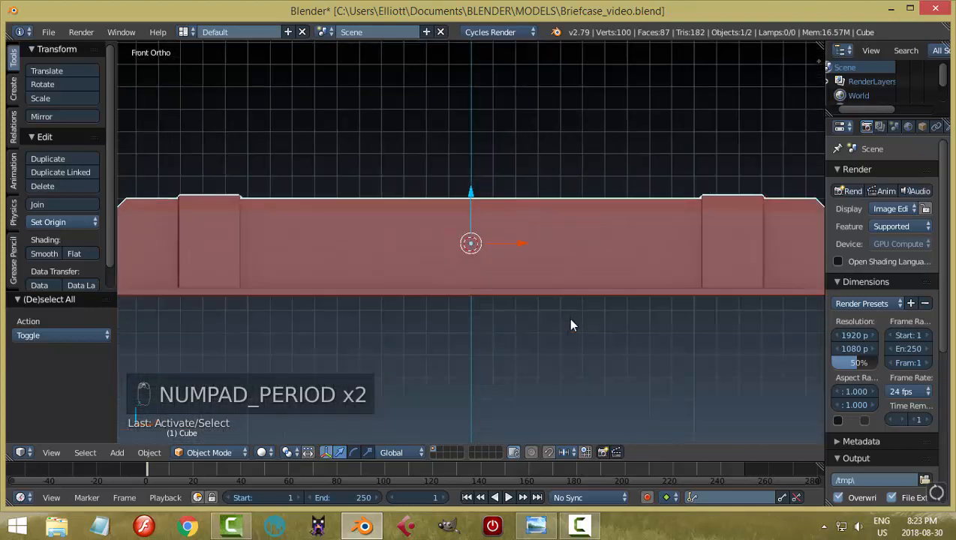
{"action": "scroll", "coordinate": [570, 325], "scroll_direction": "down", "scroll_amount": 2}
{"action": "right_click", "coordinate": [295, 301]}
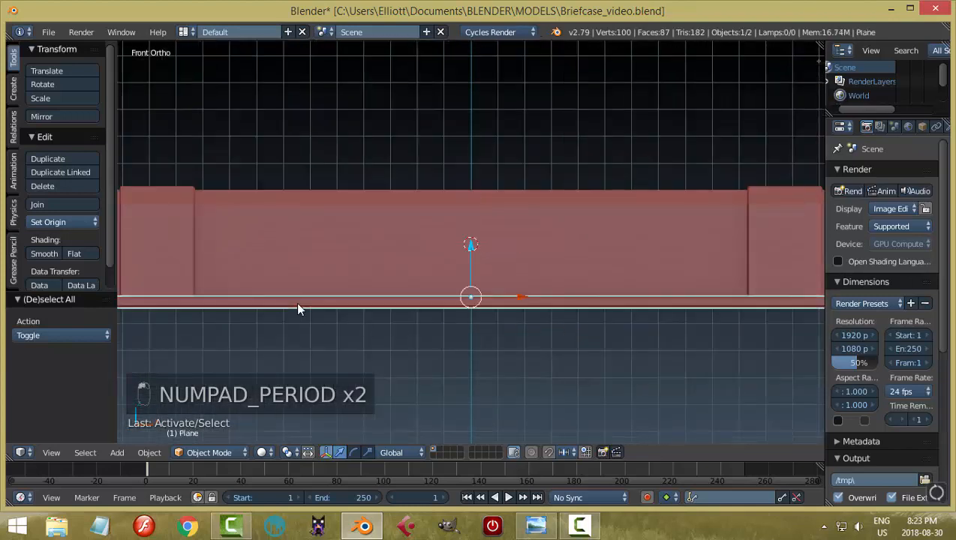
{"action": "key", "text": "g"}
{"action": "key", "text": "z"}
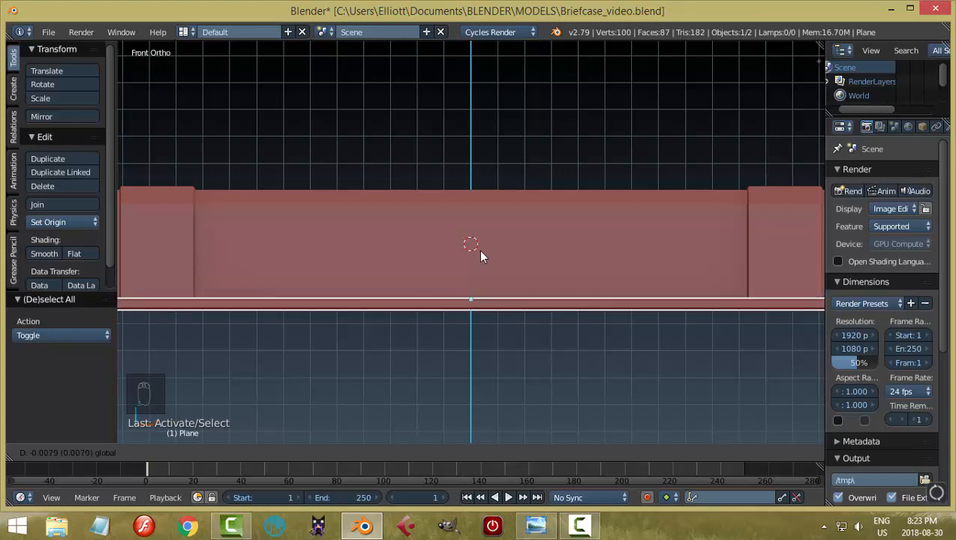
{"action": "left_click", "coordinate": [481, 255]}
{"action": "key", "text": "a"}
In front view, raise the rim slab about 0.0015 along Z towards the case and deselect it
{"action": "middle_click_drag", "start_coordinate": [582, 359], "coordinate": [555, 348]}
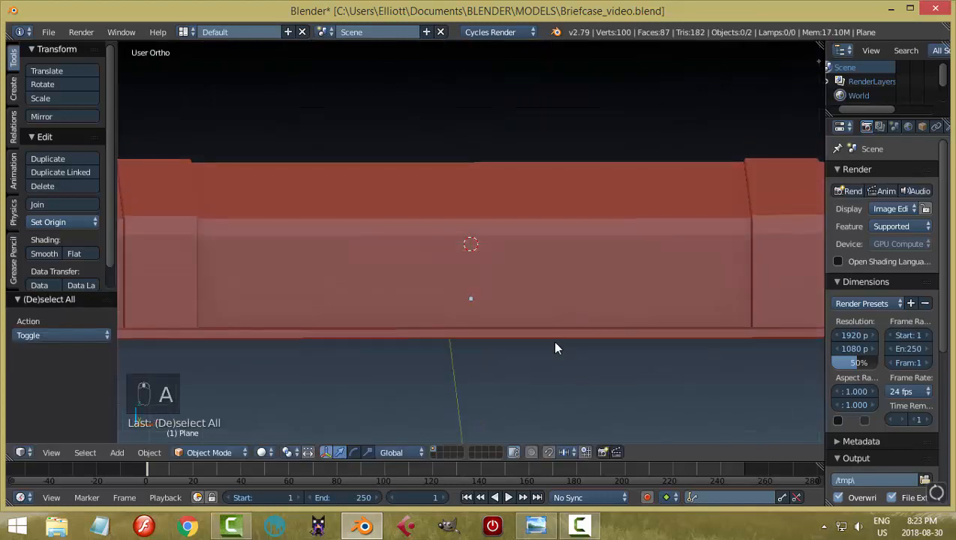
{"action": "right_click", "coordinate": [653, 348]}
{"action": "key", "text": "KP_1"}
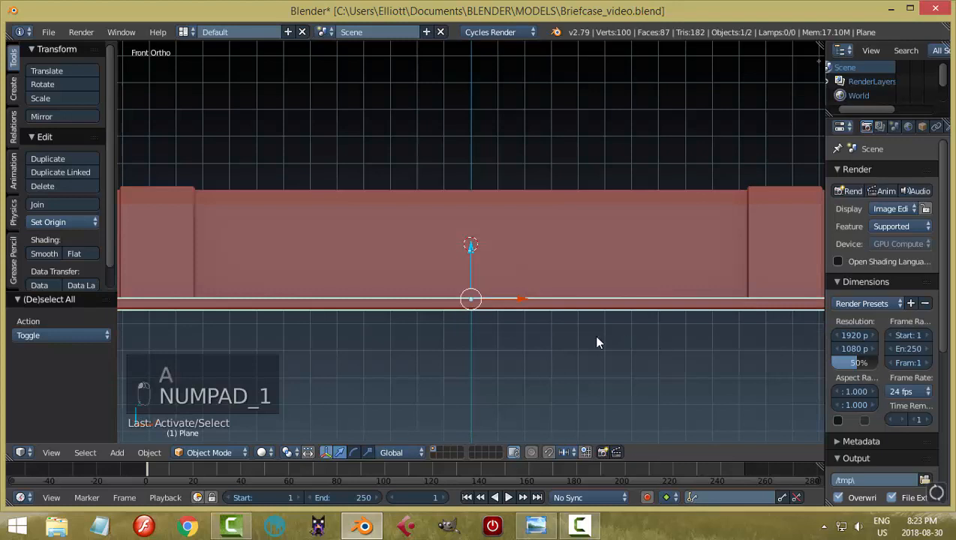
{"action": "scroll", "coordinate": [514, 327], "scroll_direction": "up", "scroll_amount": 3}
{"action": "left_click", "coordinate": [470, 292]}
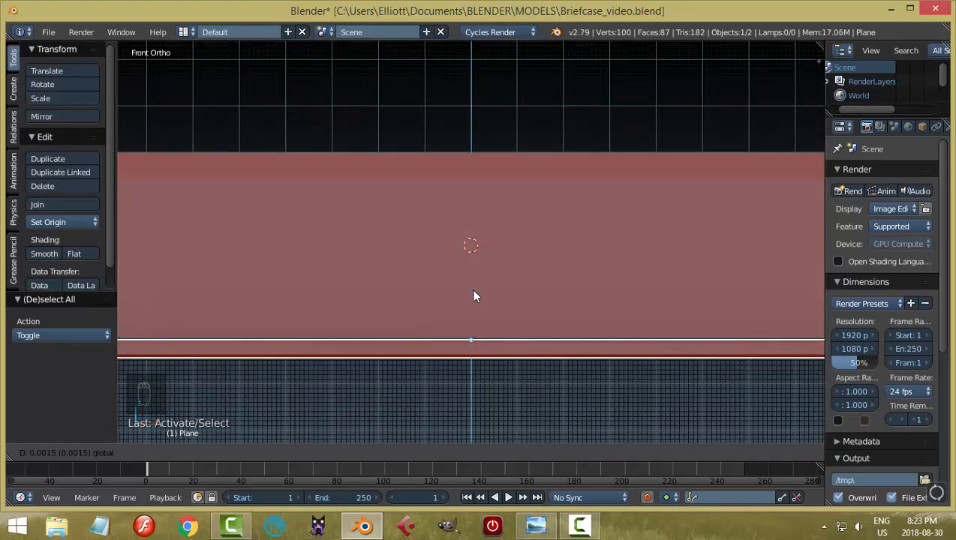
{"action": "left_click", "coordinate": [469, 288]}
{"action": "key", "text": "a"}
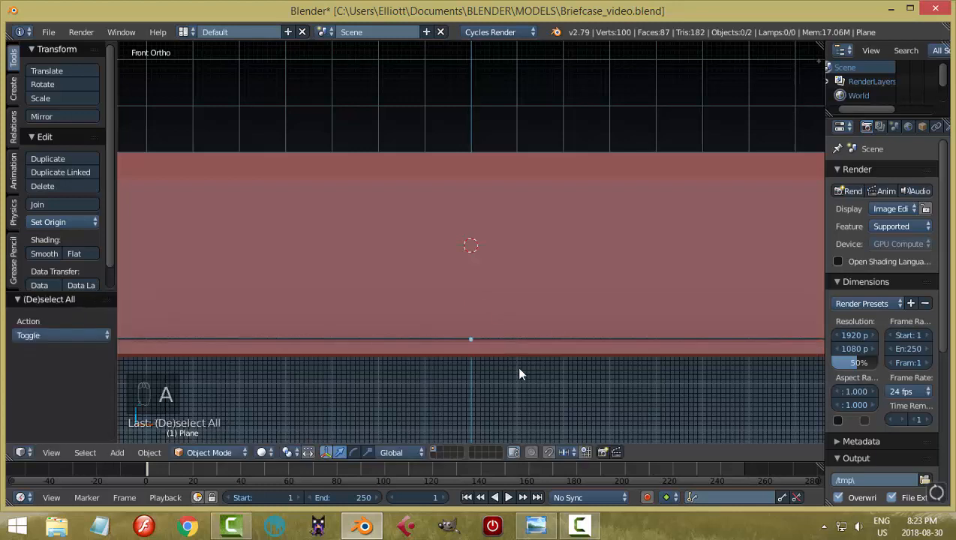
Reselect the rim slab, nudge it slightly further up along Z against the case, and deselect it
{"action": "middle_click_drag", "start_coordinate": [520, 373], "coordinate": [523, 397]}
{"action": "right_click", "coordinate": [515, 412]}
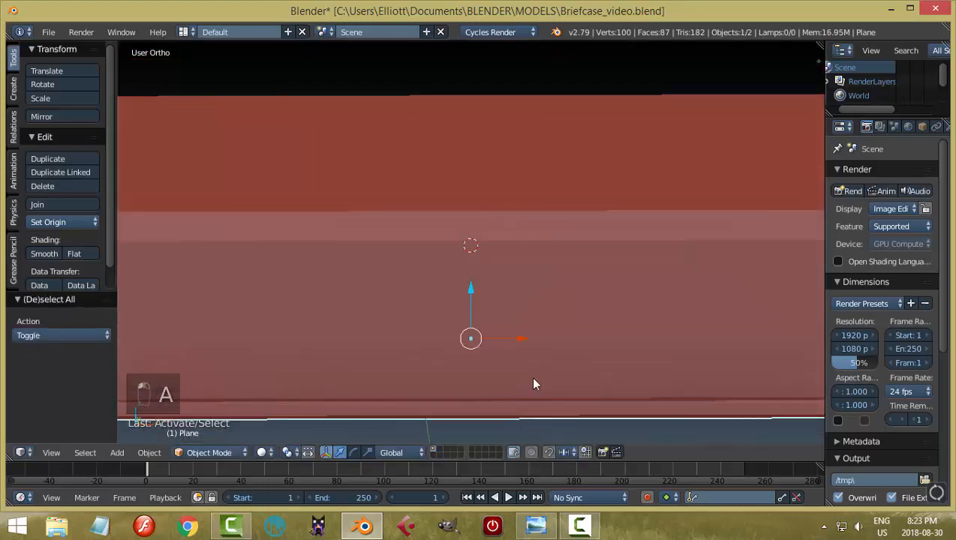
{"action": "left_click_drag", "start_coordinate": [470, 293], "coordinate": [469, 287]}
{"action": "key", "text": "a"}
Inspect the fitted rim around the case and save over Briefcase_video.blend
{"action": "scroll", "coordinate": [601, 346], "scroll_direction": "down", "scroll_amount": 3}
{"action": "middle_click_drag", "start_coordinate": [602, 346], "coordinate": [479, 297]}
{"action": "middle_click_drag", "start_coordinate": [584, 231], "coordinate": [474, 357]}
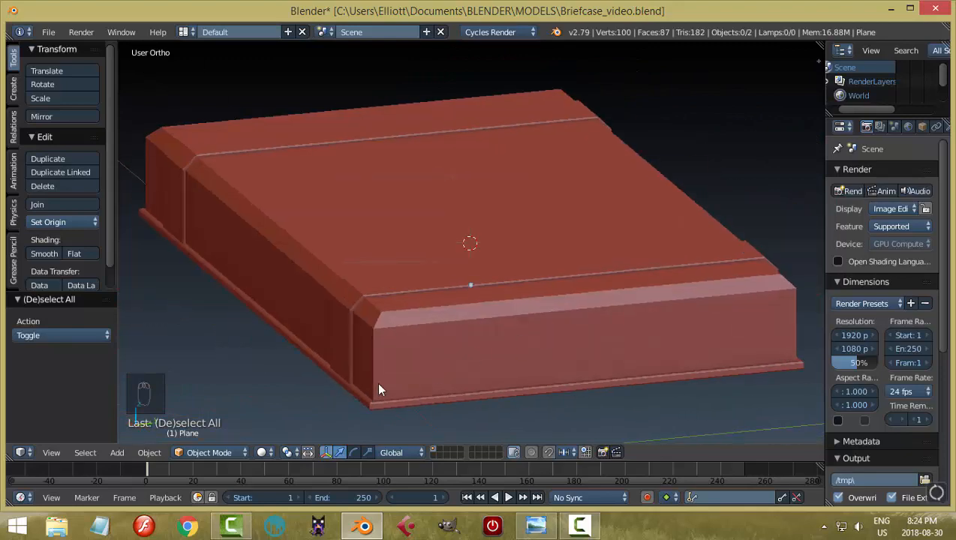
{"action": "middle_click_drag", "start_coordinate": [379, 389], "coordinate": [515, 403]}
{"action": "key", "text": "ctrl+s"}
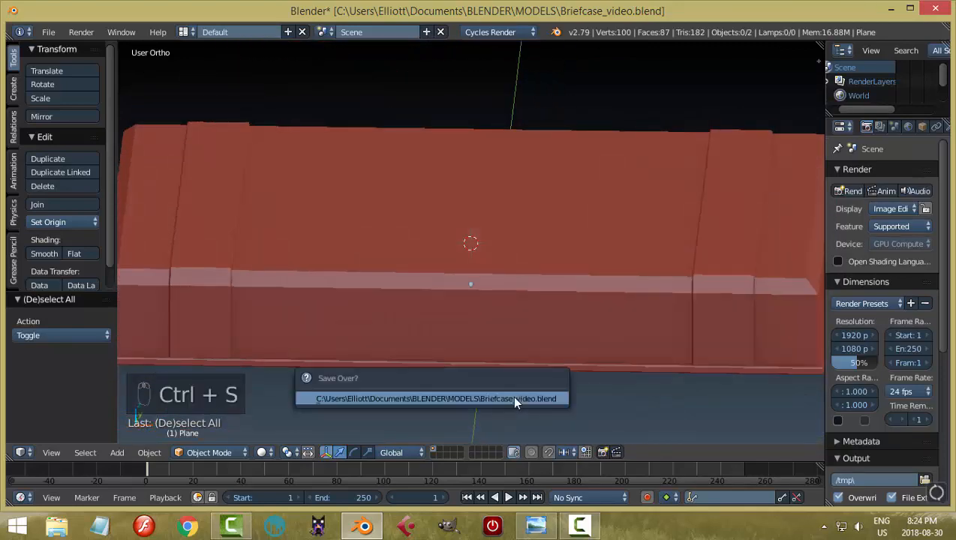
{"action": "middle_click_drag", "start_coordinate": [595, 399], "coordinate": [667, 319]}
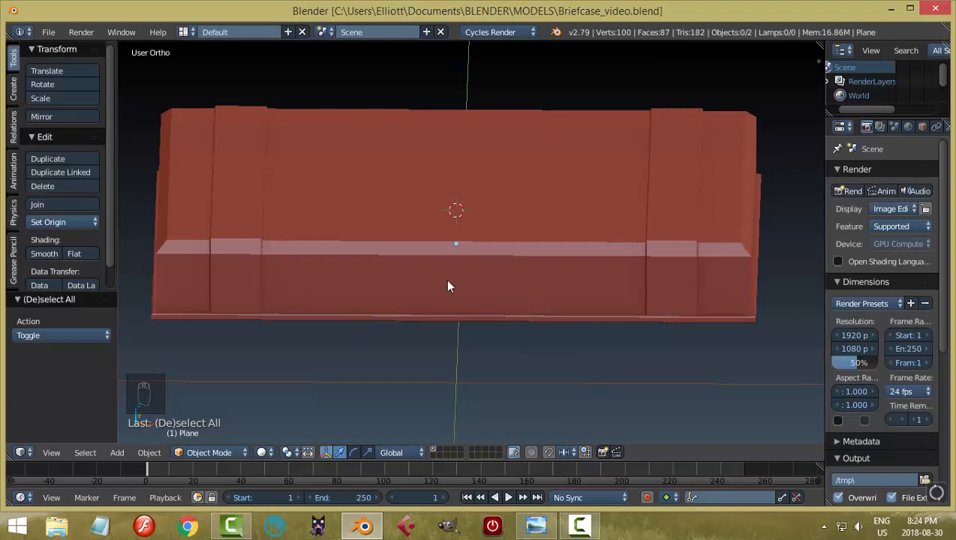
{"action": "middle_click_drag", "start_coordinate": [447, 285], "coordinate": [438, 290]}
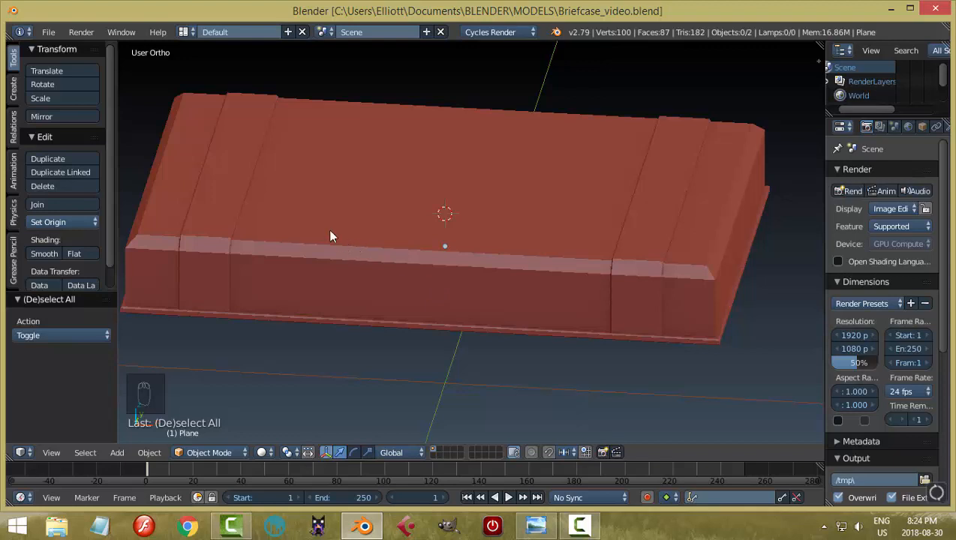
In the case's face select mode, snap the 3D cursor to the left strap's large top face, deselect, and return to Object Mode
{"action": "middle_click_drag", "start_coordinate": [395, 239], "coordinate": [558, 239], "text": "shift"}
{"action": "middle_click_drag", "start_coordinate": [442, 258], "coordinate": [470, 271]}
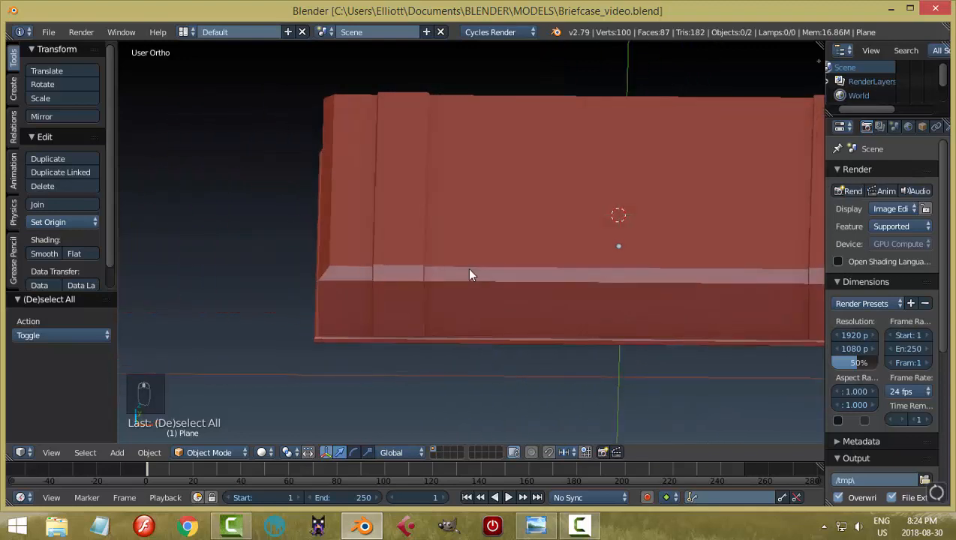
{"action": "right_click", "coordinate": [405, 229]}
{"action": "key", "text": "Tab"}
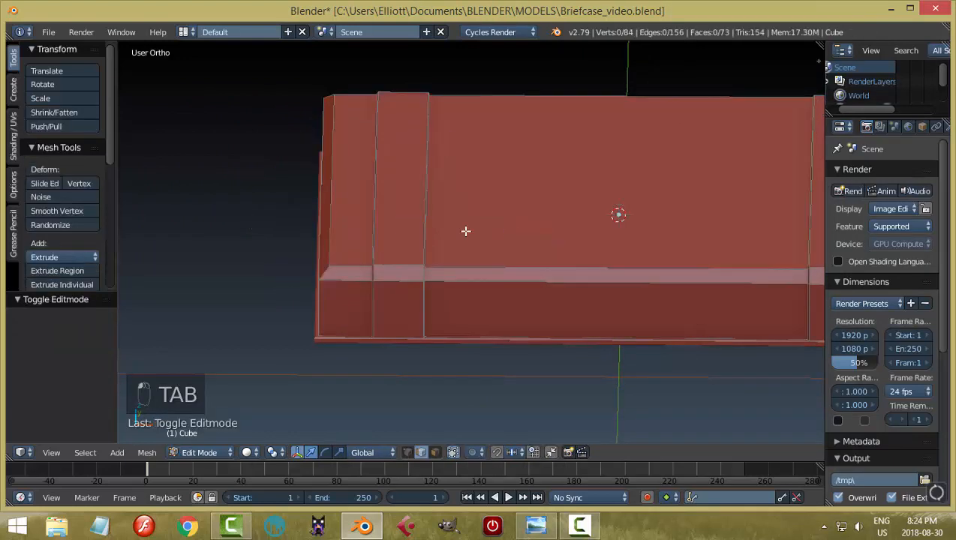
{"action": "key", "text": "ctrl+Tab"}
{"action": "left_click", "coordinate": [402, 260]}
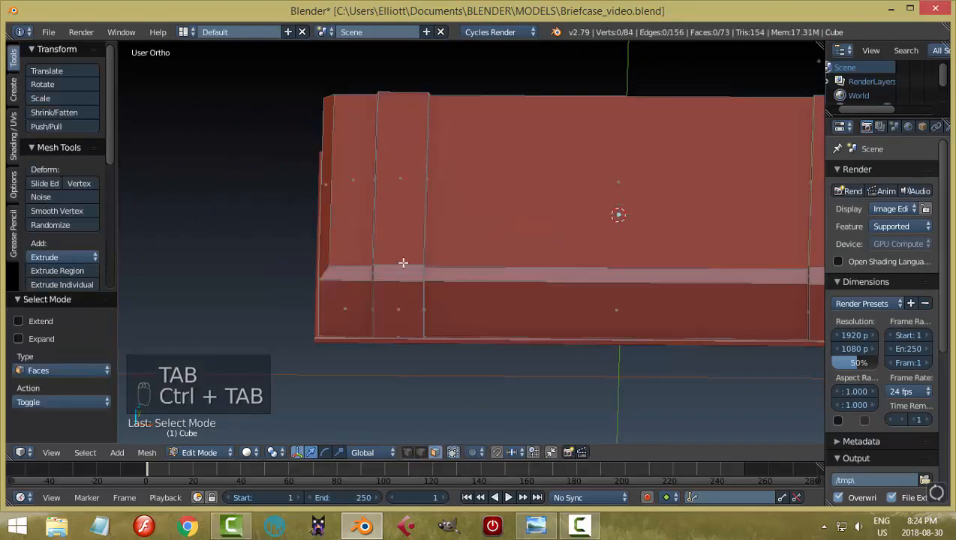
{"action": "right_click", "coordinate": [425, 236]}
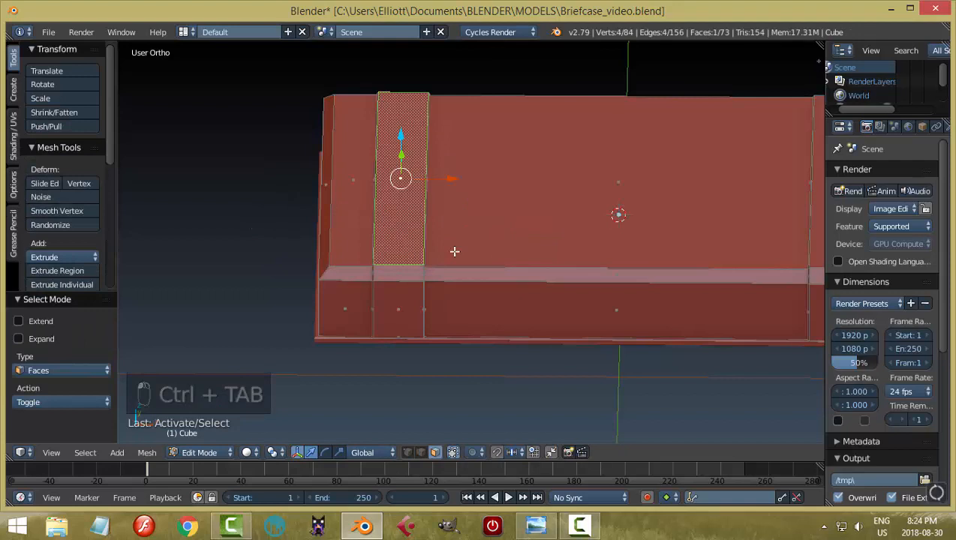
{"action": "key", "text": "shift+s"}
{"action": "left_click", "coordinate": [454, 255]}
{"action": "key", "text": "a"}
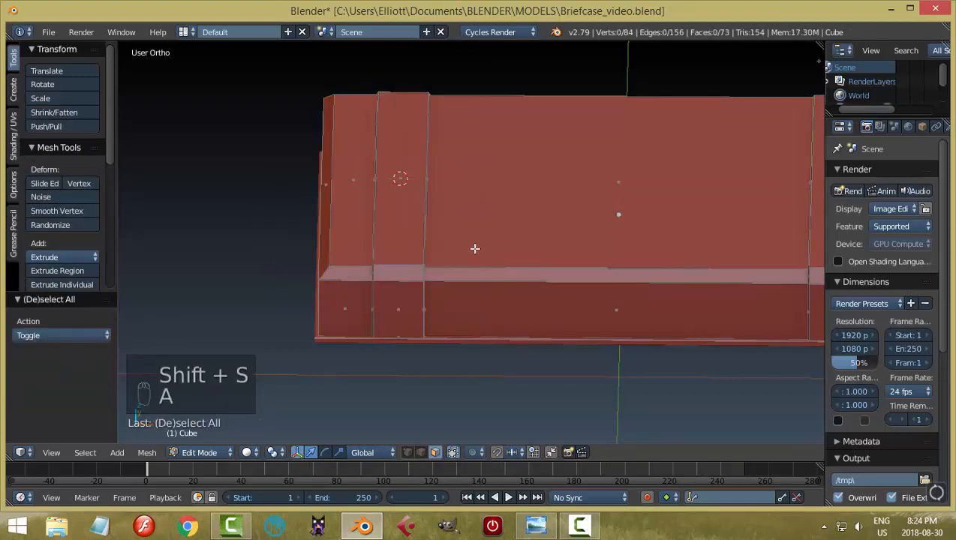
{"action": "key", "text": "Tab"}
{"action": "left_click", "coordinate": [435, 248]}
Add a cube at the 3D cursor and scale its mesh by about -0.032 in Edit Mode
{"action": "scroll", "coordinate": [476, 232], "scroll_direction": "down", "scroll_amount": 1}
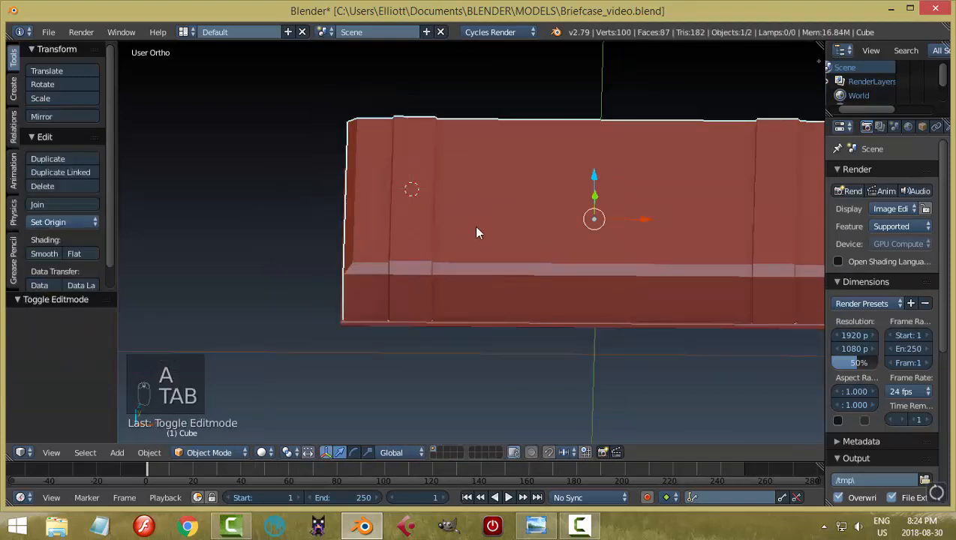
{"action": "key", "text": "shift+a"}
{"action": "mouse_move", "coordinate": [456, 228]}
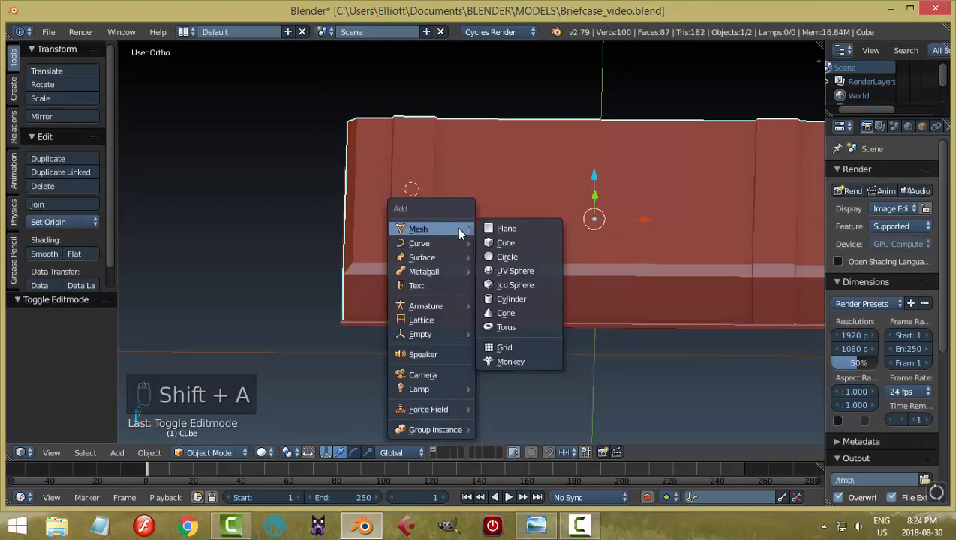
{"action": "left_click", "coordinate": [502, 244]}
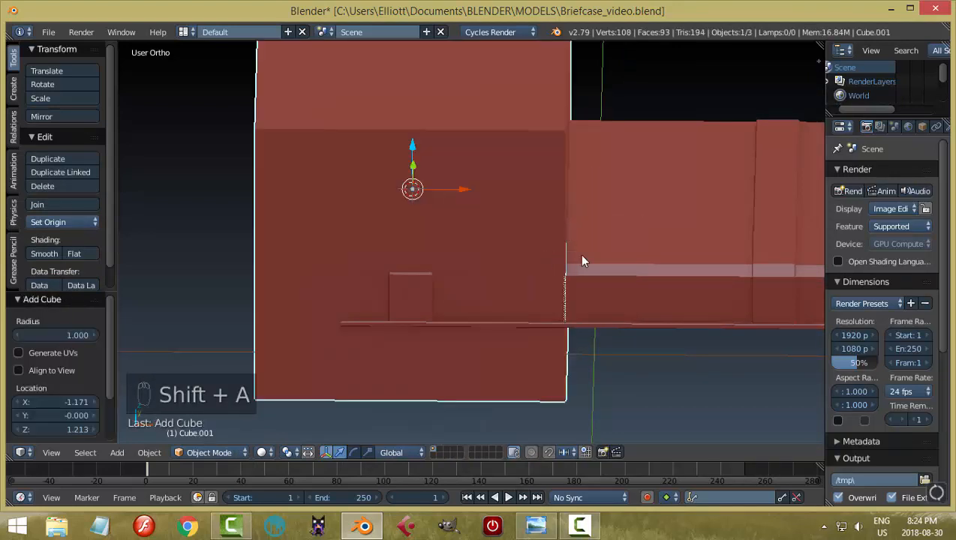
{"action": "key", "text": "Tab"}
{"action": "left_click", "coordinate": [657, 259]}
{"action": "key", "text": "s"}
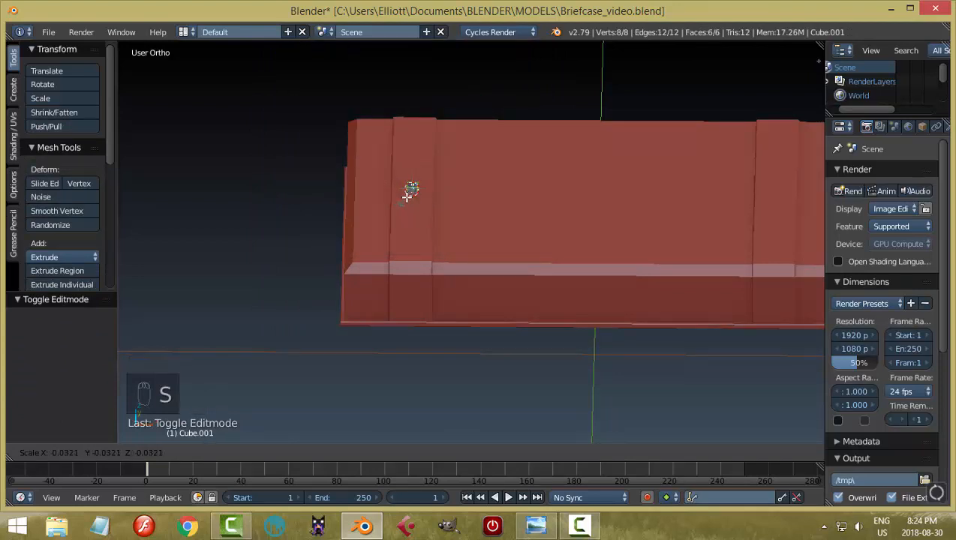
{"action": "left_click", "coordinate": [409, 194]}
{"action": "key", "text": "KP_Decimal"}
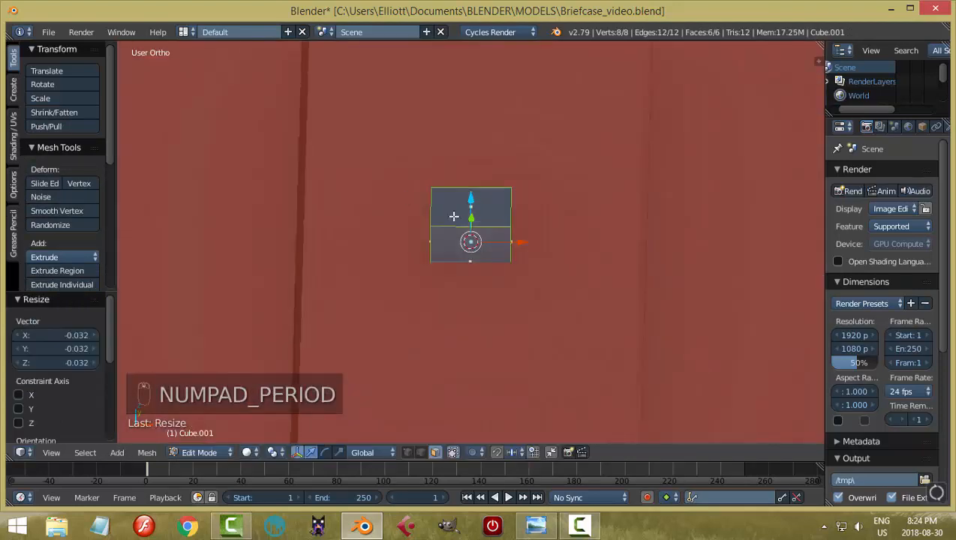
Narrow the small cube to about 0.27 along X and shift it about -0.087 and -0.026 along X to the strap's left edge
{"action": "left_click_drag", "start_coordinate": [524, 243], "coordinate": [467, 247]}
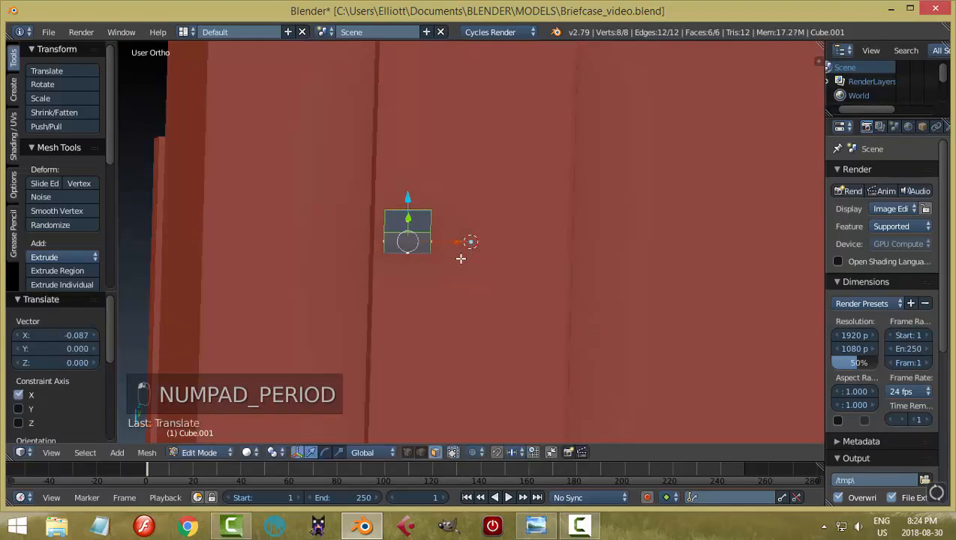
{"action": "key", "text": "s"}
{"action": "key", "text": "x"}
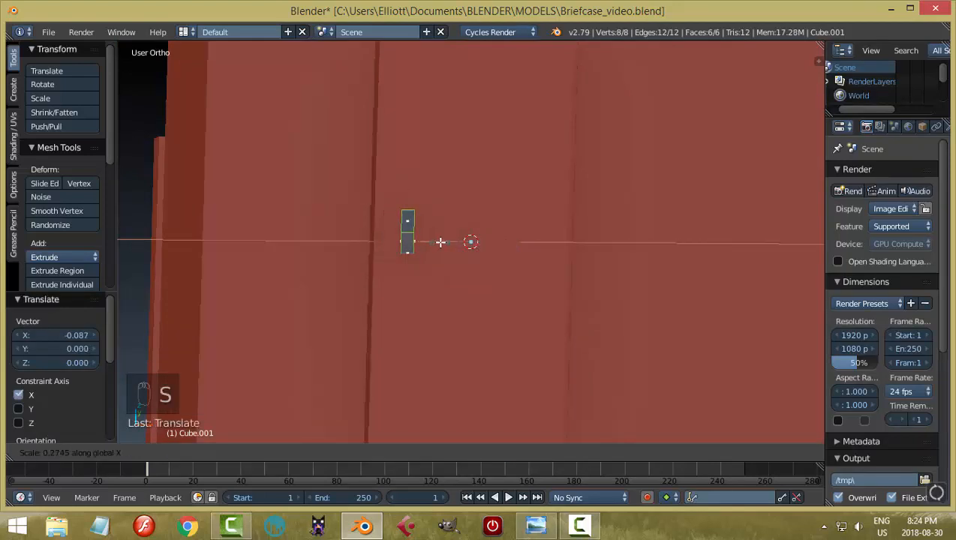
{"action": "left_click", "coordinate": [440, 243]}
{"action": "left_click_drag", "start_coordinate": [450, 243], "coordinate": [431, 244]}
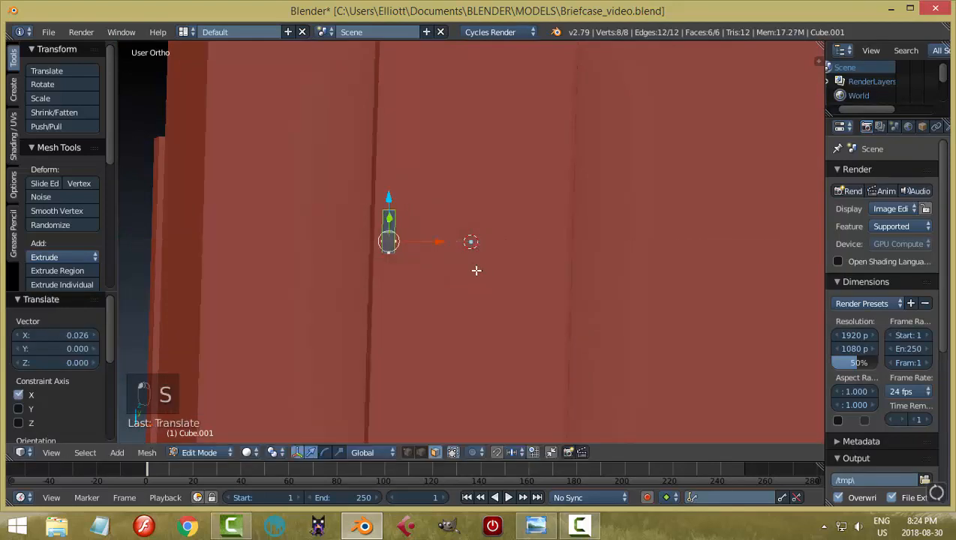
Flatten the small block to about 0.215 along Z and raise it about 0.014 above the strap surface
{"action": "middle_click_drag", "start_coordinate": [476, 271], "coordinate": [608, 314]}
{"action": "key", "text": "s"}
{"action": "key", "text": "z"}
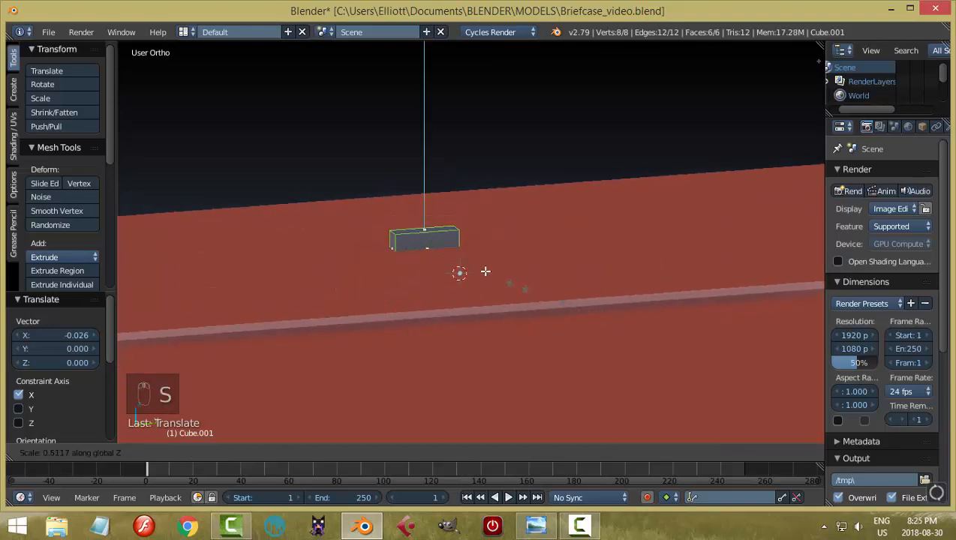
{"action": "left_click", "coordinate": [464, 262]}
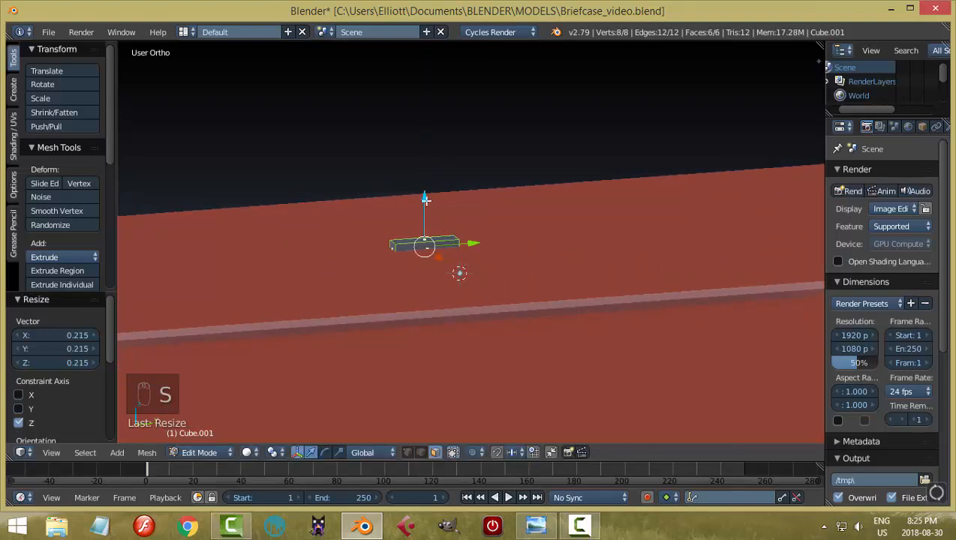
{"action": "left_click_drag", "start_coordinate": [426, 199], "coordinate": [426, 185]}
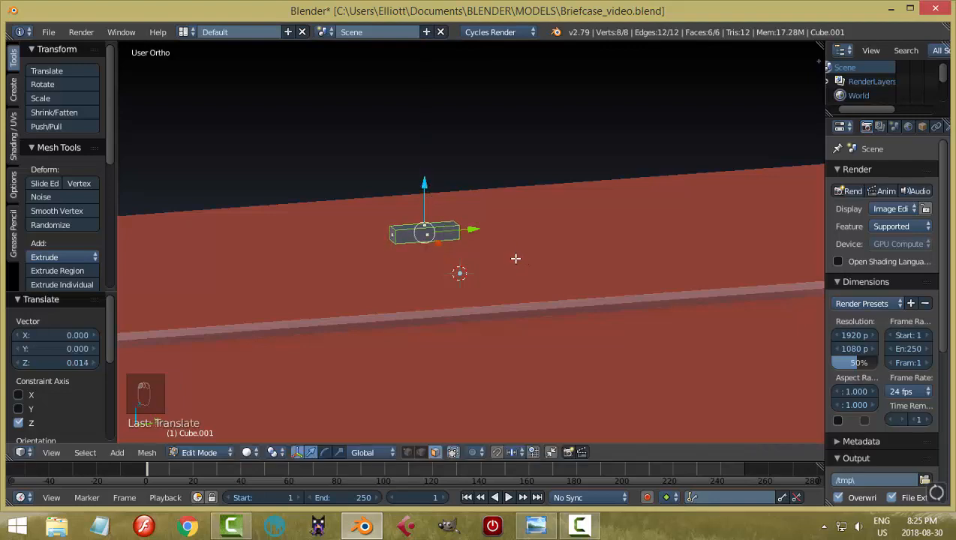
Scale the block to about 0.819 along Z and shorten it to about 0.787 along Y
{"action": "key", "text": "s"}
{"action": "key", "text": "z"}
{"action": "left_click", "coordinate": [499, 253]}
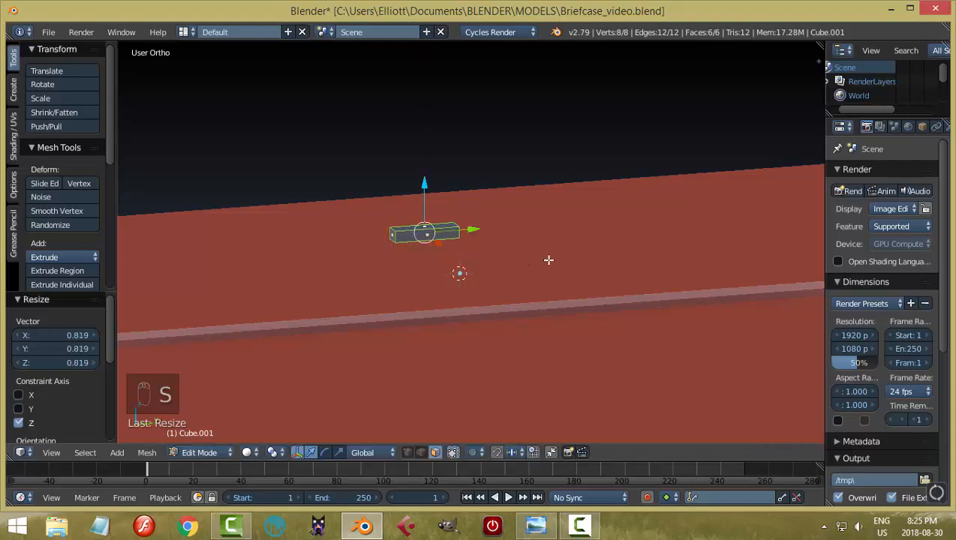
{"action": "key", "text": "s"}
{"action": "key", "text": "y"}
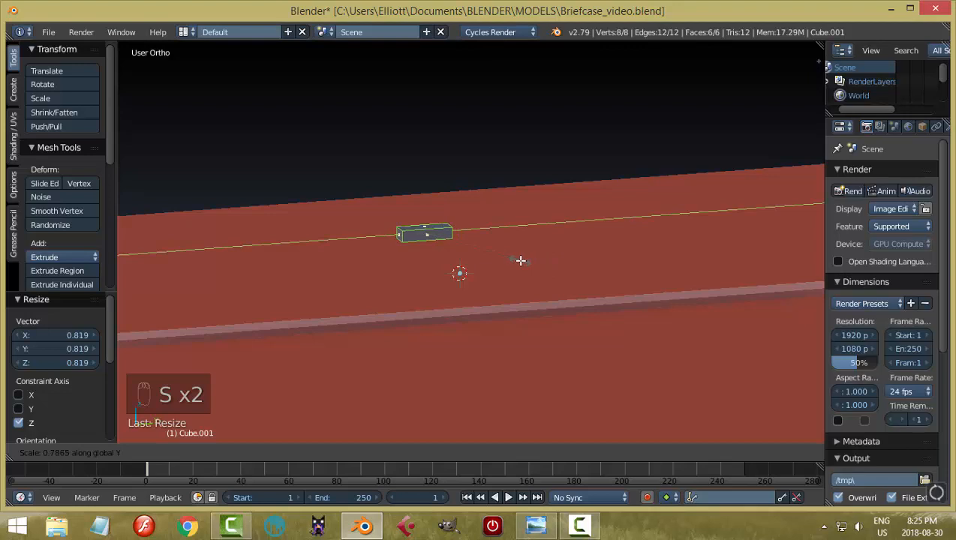
{"action": "left_click", "coordinate": [521, 260]}
Select the whole block, recalculate its face normals to point outward, and deselect it
{"action": "middle_click_drag", "start_coordinate": [520, 260], "coordinate": [591, 348]}
{"action": "middle_click_drag", "start_coordinate": [450, 303], "coordinate": [537, 269]}
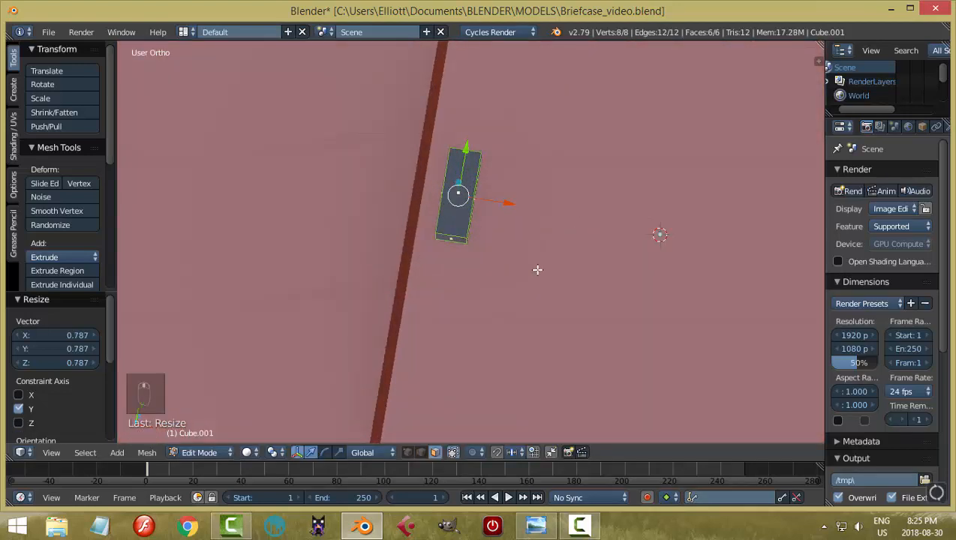
{"action": "key", "text": "a"}
{"action": "key", "text": "a"}
{"action": "key", "text": "a"}
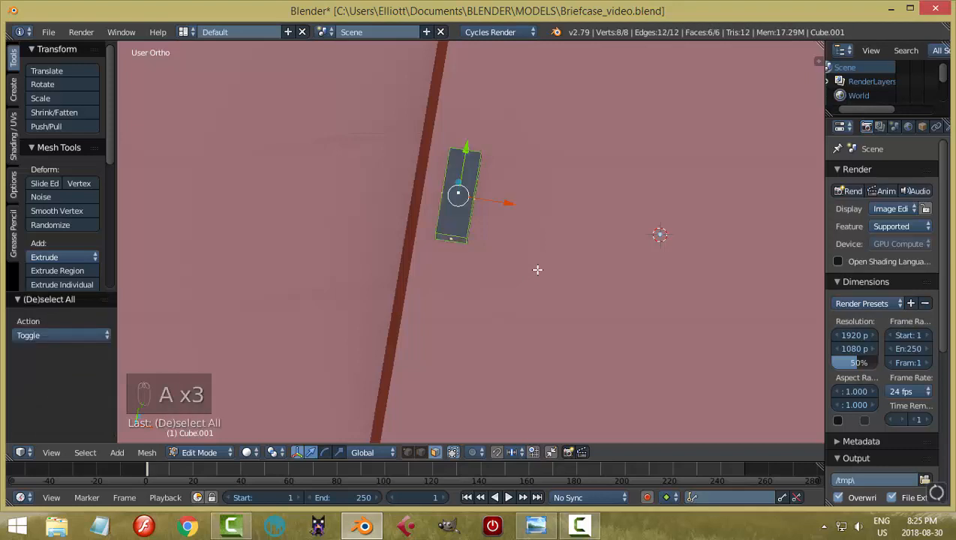
{"action": "key", "text": "a"}
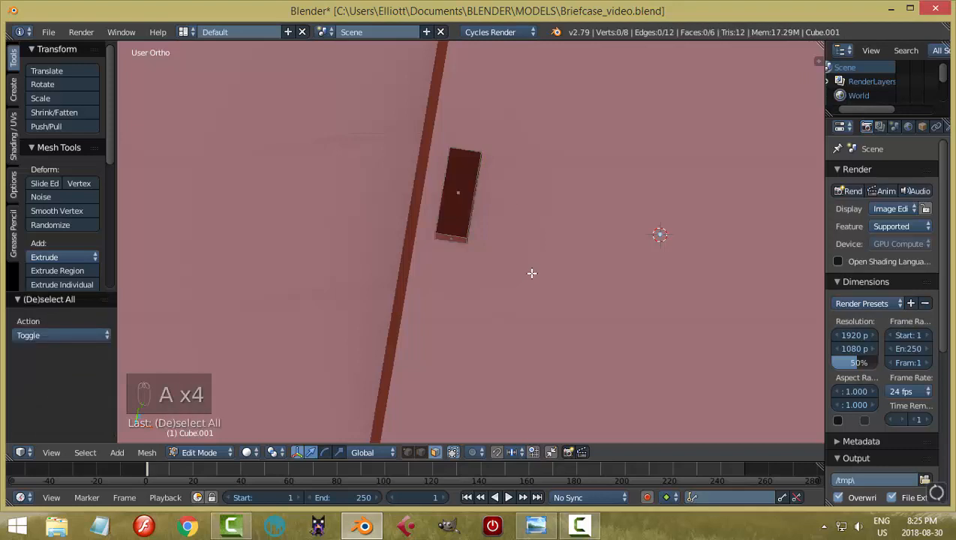
{"action": "middle_click_drag", "start_coordinate": [533, 273], "coordinate": [520, 240]}
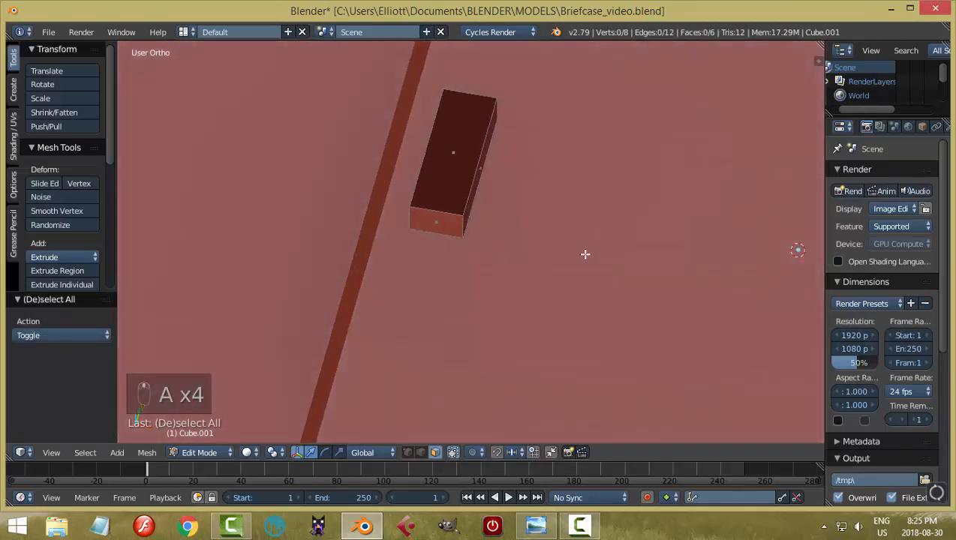
{"action": "key", "text": "a"}
{"action": "middle_click_drag", "start_coordinate": [534, 294], "coordinate": [522, 251]}
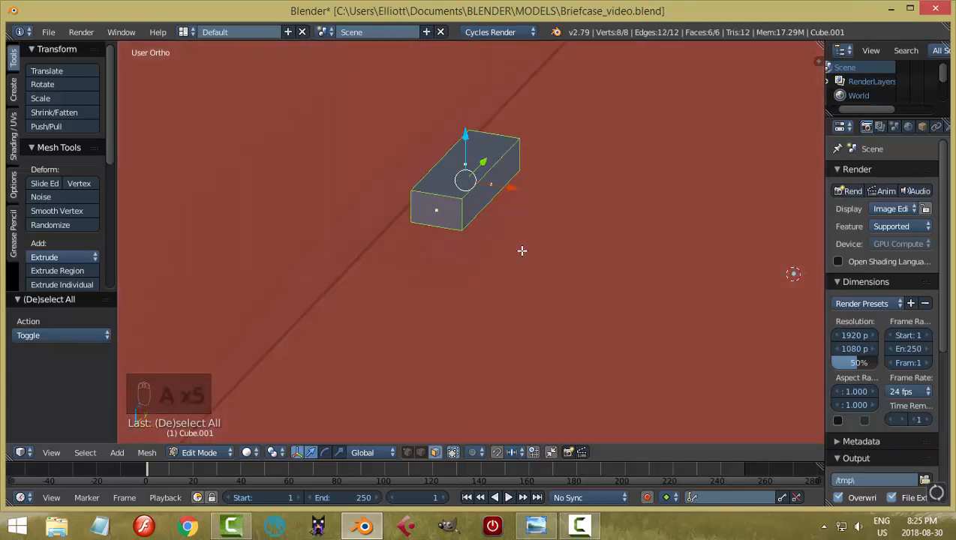
{"action": "key", "text": "ctrl+n"}
{"action": "key", "text": "a"}
Bevel the block's top face edges by about 0.002 with one segment and deselect everything
{"action": "middle_click_drag", "start_coordinate": [523, 250], "coordinate": [565, 241]}
{"action": "right_click", "coordinate": [496, 187]}
{"action": "key", "text": "ctrl+b"}
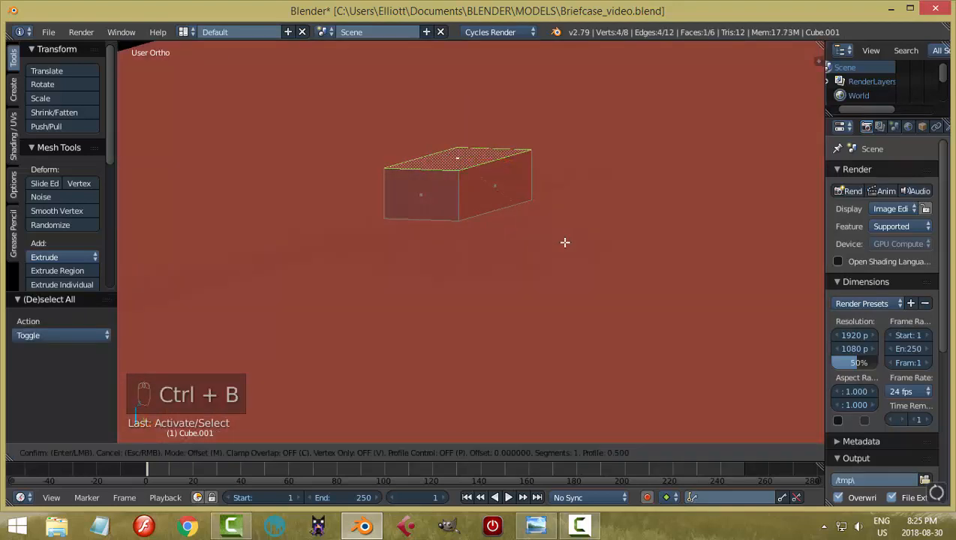
{"action": "left_click", "coordinate": [570, 257]}
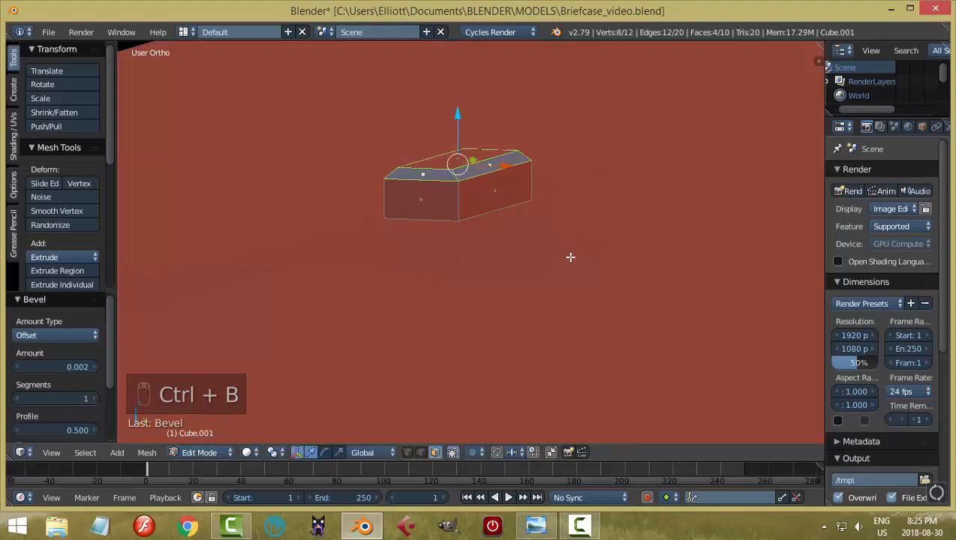
{"action": "key", "text": "a"}
{"action": "middle_click_drag", "start_coordinate": [489, 273], "coordinate": [406, 272]}
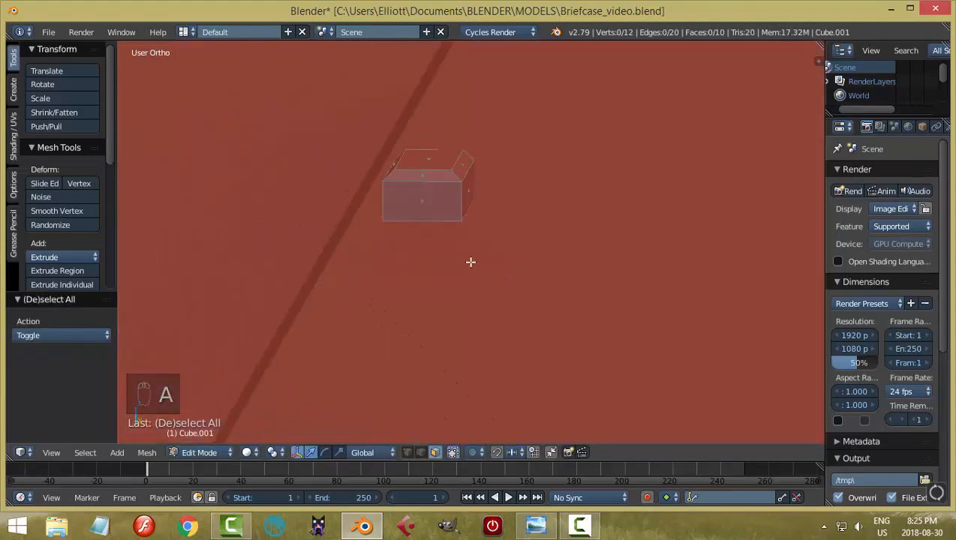
Delete the hidden underside face of the small bevelled block
{"action": "middle_click_drag", "start_coordinate": [470, 262], "coordinate": [499, 250]}
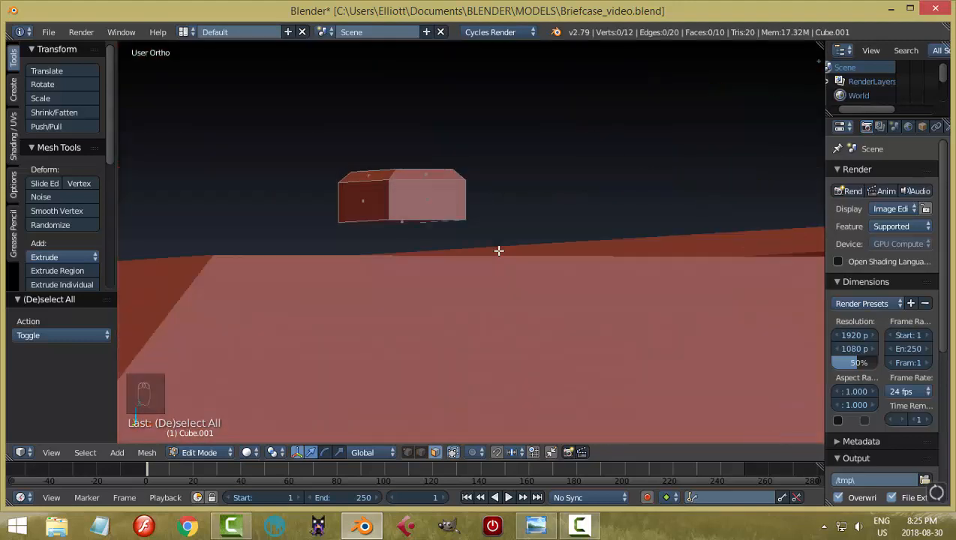
{"action": "right_click", "coordinate": [404, 221]}
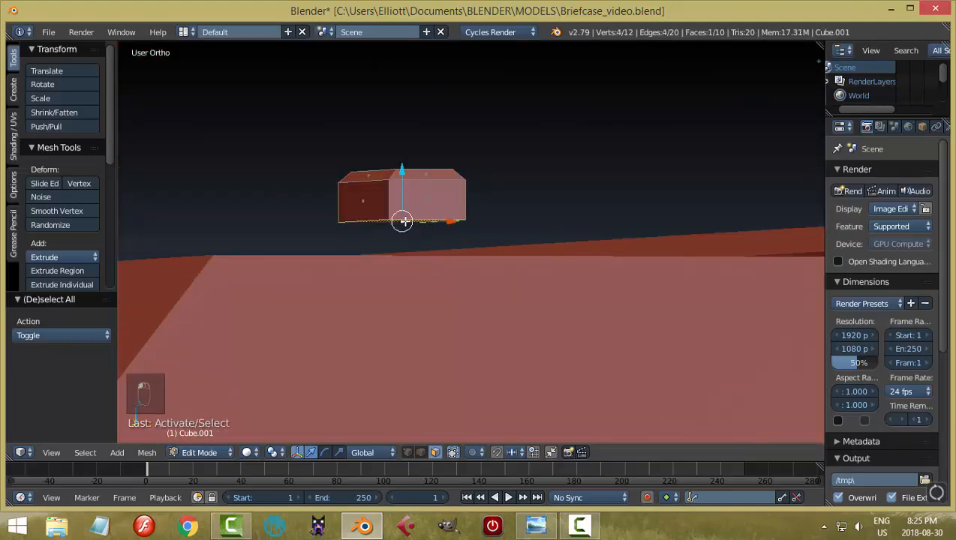
{"action": "key", "text": "x"}
{"action": "left_click", "coordinate": [521, 246]}
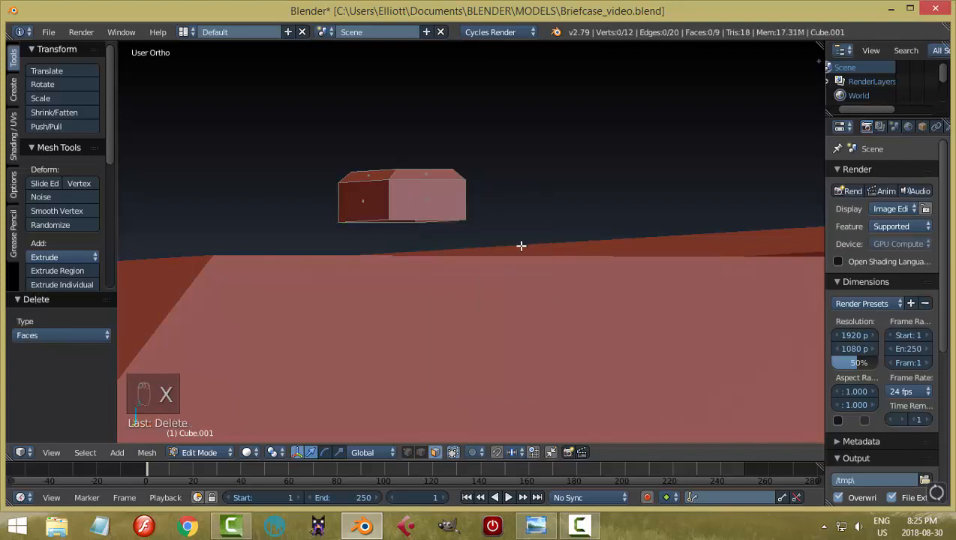
Scale the whole block to about 0.537 along Z and deselect everything
{"action": "key", "text": "a"}
{"action": "middle_click_drag", "start_coordinate": [516, 248], "coordinate": [528, 273]}
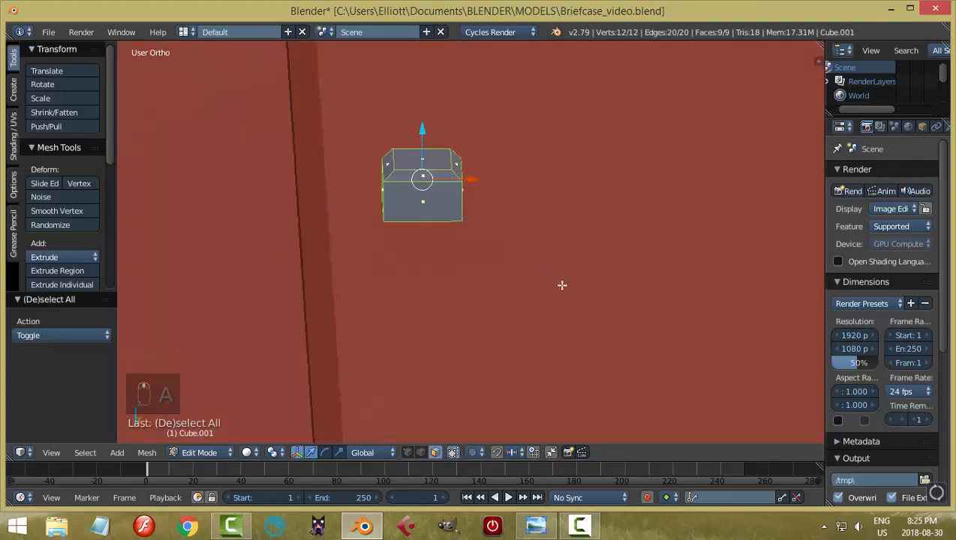
{"action": "key", "text": "s"}
{"action": "key", "text": "z"}
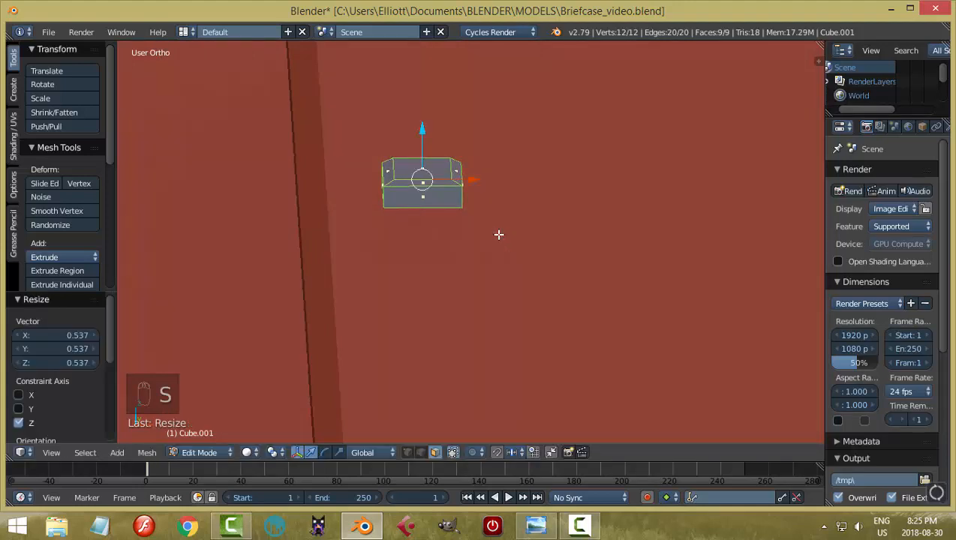
{"action": "key", "text": "a"}
Lower the edge loop at the base of the block's bevel slightly along Z and deselect everything
{"action": "scroll", "coordinate": [499, 234], "scroll_direction": "up", "scroll_amount": 3}
{"action": "key", "text": "ctrl+Tab"}
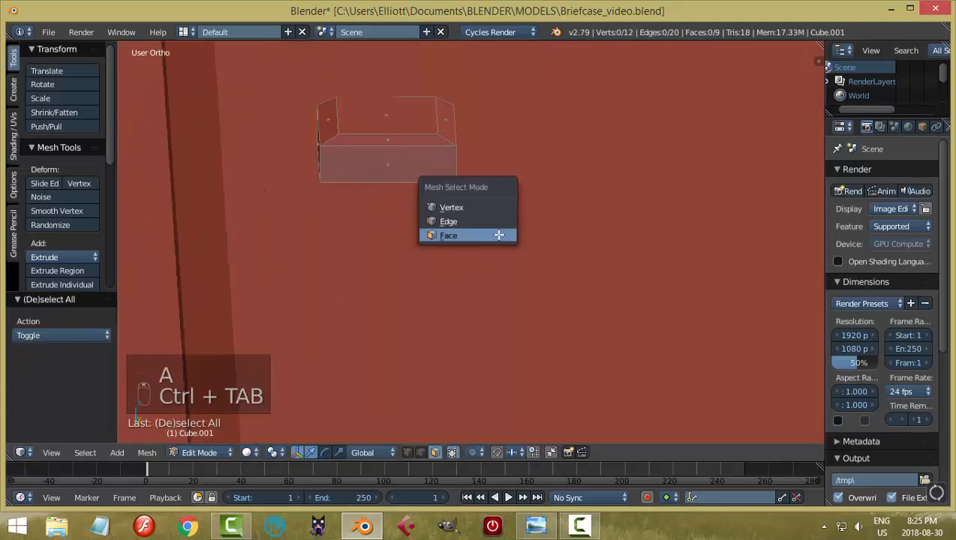
{"action": "left_click", "coordinate": [448, 221]}
{"action": "right_click", "coordinate": [437, 145], "text": "alt"}
{"action": "middle_click_drag", "start_coordinate": [502, 167], "coordinate": [492, 168]}
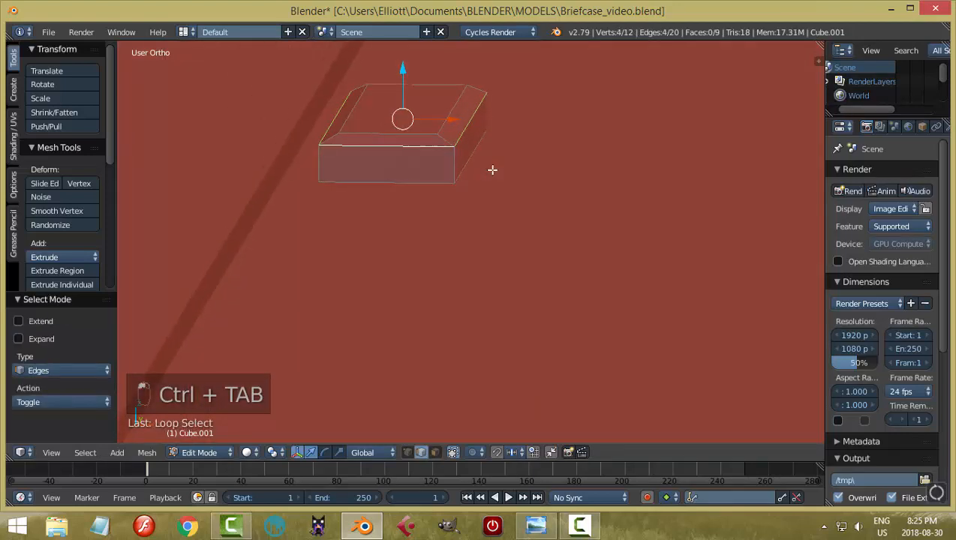
{"action": "left_click_drag", "start_coordinate": [403, 72], "coordinate": [405, 81]}
{"action": "key", "text": "a"}
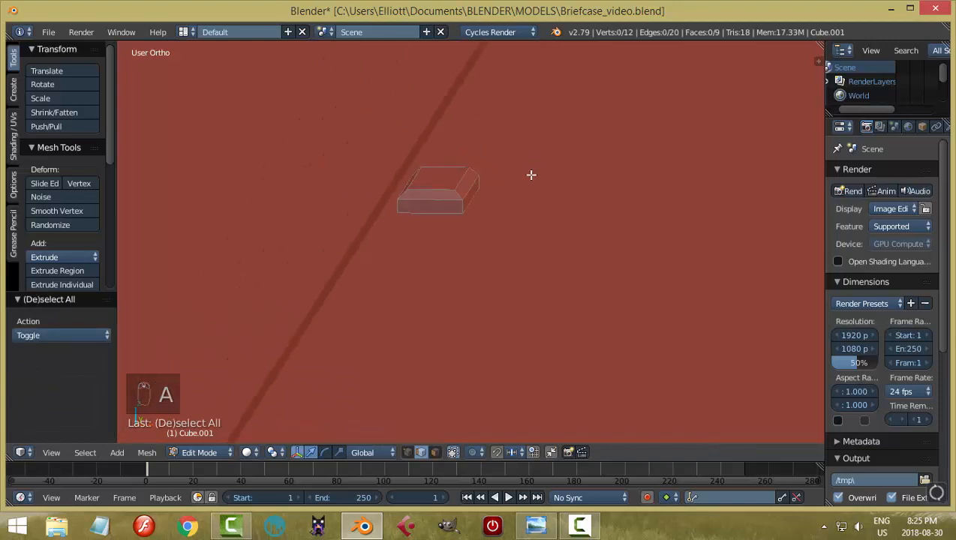
Return the block to Object Mode and set its origin to its geometry
{"action": "middle_click_drag", "start_coordinate": [531, 175], "coordinate": [463, 175]}
{"action": "key", "text": "Tab"}
{"action": "left_click", "coordinate": [326, 177]}
{"action": "middle_click_drag", "start_coordinate": [420, 198], "coordinate": [487, 213]}
{"action": "middle_click_drag", "start_coordinate": [538, 253], "coordinate": [592, 283]}
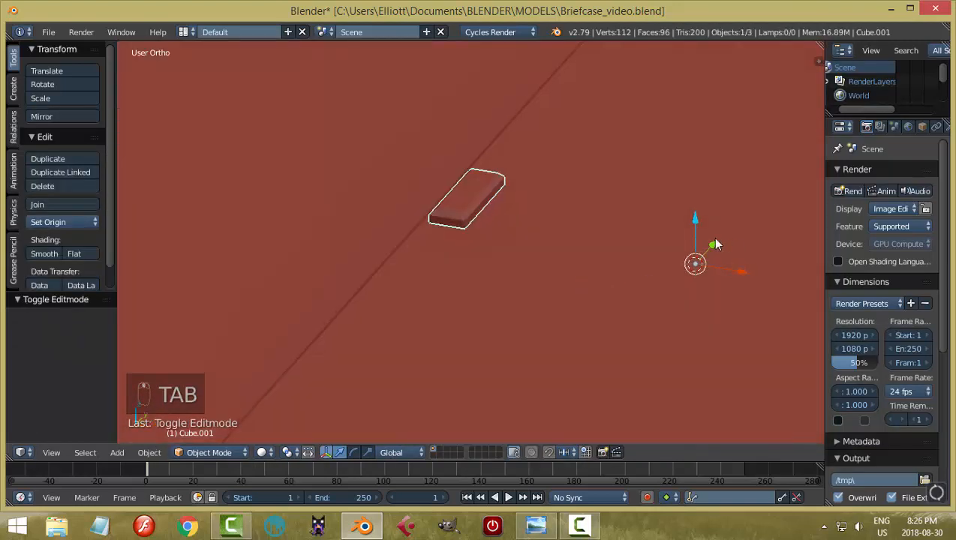
{"action": "middle_click_drag", "start_coordinate": [700, 276], "coordinate": [589, 216], "text": "shift"}
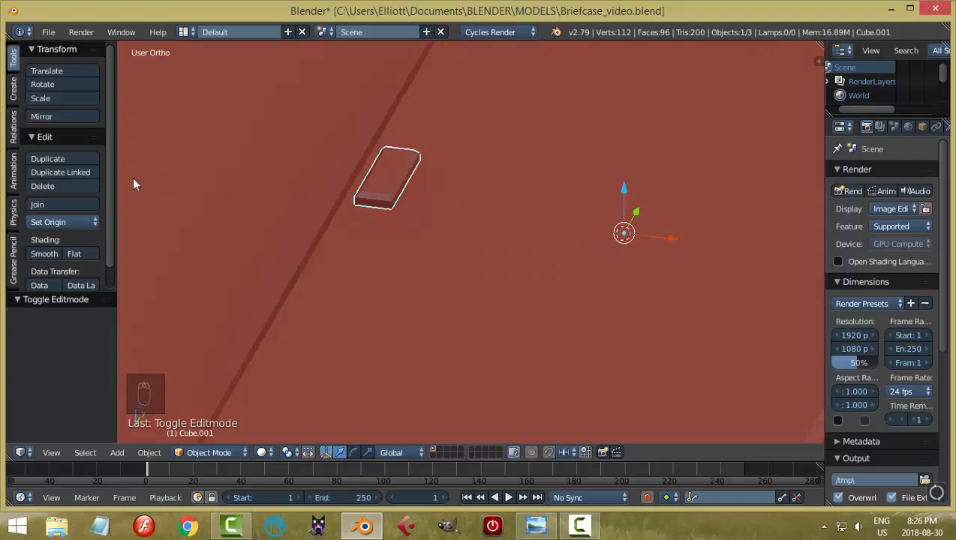
{"action": "left_click", "coordinate": [58, 222]}
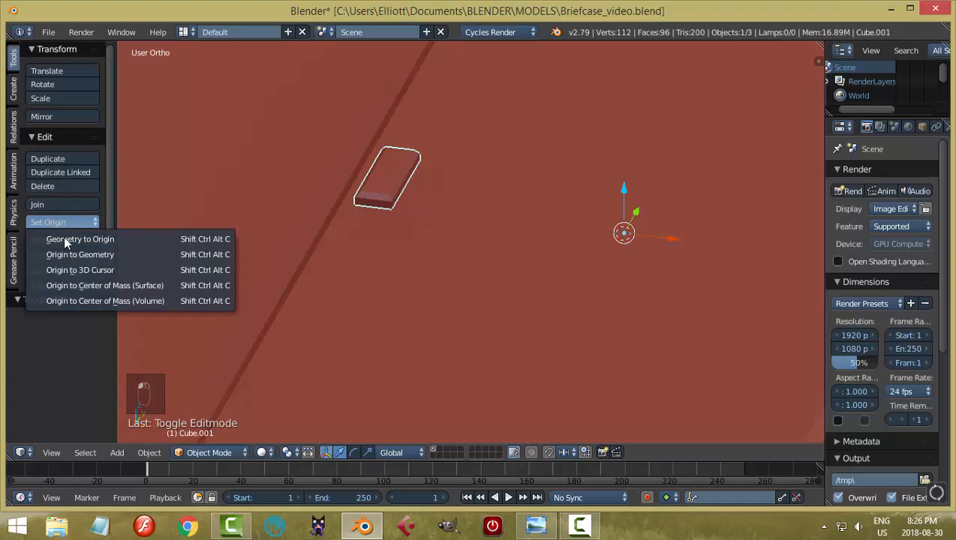
{"action": "left_click", "coordinate": [78, 255]}
Lower the block along Z onto the strap surface and deselect it
{"action": "middle_click_drag", "start_coordinate": [385, 223], "coordinate": [489, 208]}
{"action": "key", "text": "KP_Decimal"}
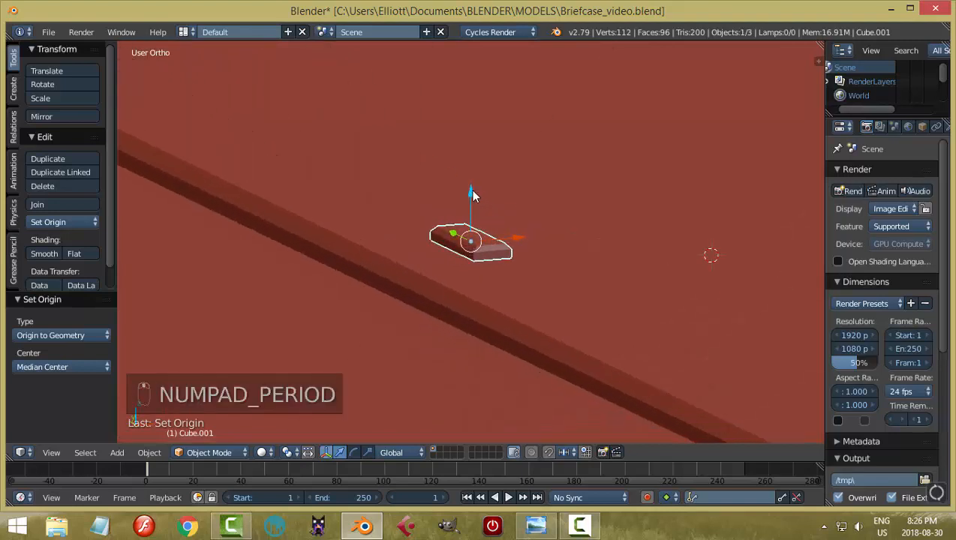
{"action": "left_click_drag", "start_coordinate": [473, 195], "coordinate": [478, 222]}
{"action": "key", "text": "a"}
{"action": "scroll", "coordinate": [625, 254], "scroll_direction": "down", "scroll_amount": 5}
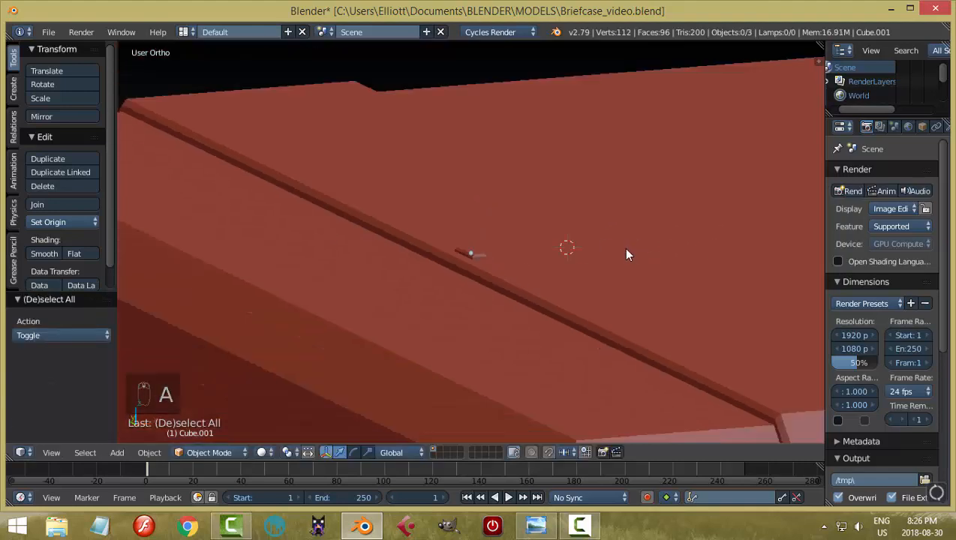
Shift the block about 0.004 in negative X, closer to the strap's edge
{"action": "middle_click_drag", "start_coordinate": [627, 255], "coordinate": [495, 298]}
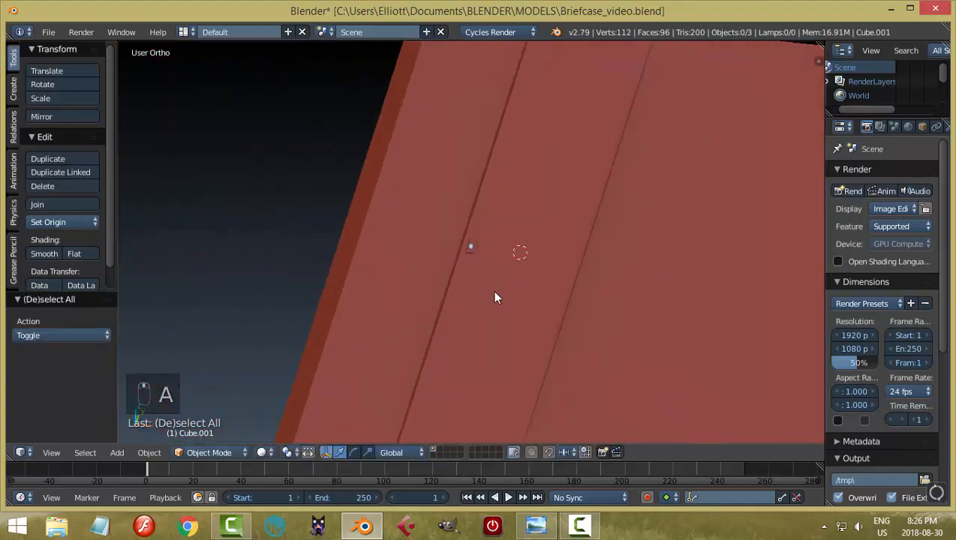
{"action": "scroll", "coordinate": [492, 293], "scroll_direction": "up", "scroll_amount": 5}
{"action": "right_click", "coordinate": [475, 256]}
{"action": "left_click_drag", "start_coordinate": [518, 257], "coordinate": [516, 266]}
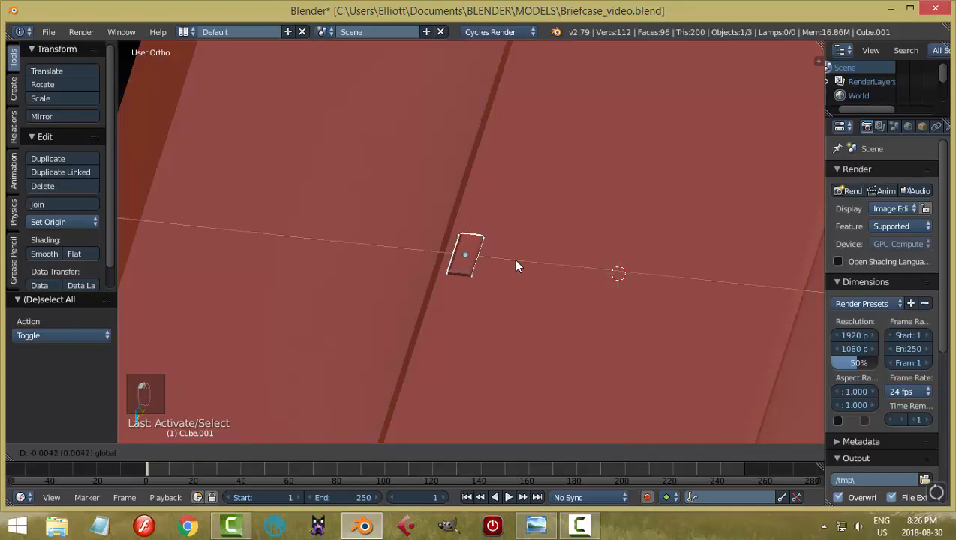
{"action": "left_click", "coordinate": [516, 266]}
Move the block about 1.016 in negative Y to the end of the strap
{"action": "scroll", "coordinate": [517, 277], "scroll_direction": "down", "scroll_amount": 3}
{"action": "scroll", "coordinate": [537, 295], "scroll_direction": "up", "scroll_amount": 3}
{"action": "middle_click_drag", "start_coordinate": [516, 320], "coordinate": [519, 225]}
{"action": "left_click_drag", "start_coordinate": [548, 128], "coordinate": [395, 356]}
In an orthographic side view, move the block back about 0.033 along Y, close to the strap's slanted corner
{"action": "key", "text": "KP_1"}
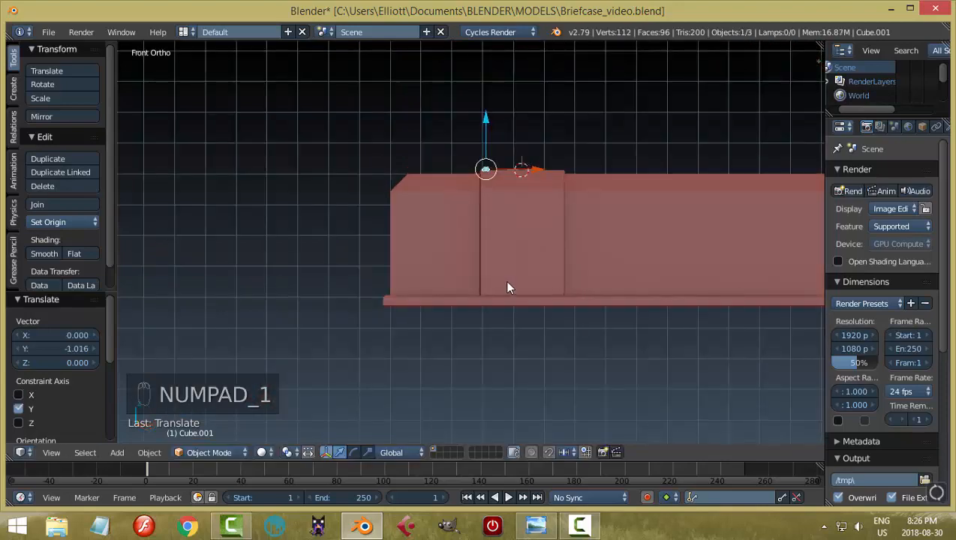
{"action": "middle_click_drag", "start_coordinate": [506, 287], "coordinate": [303, 217]}
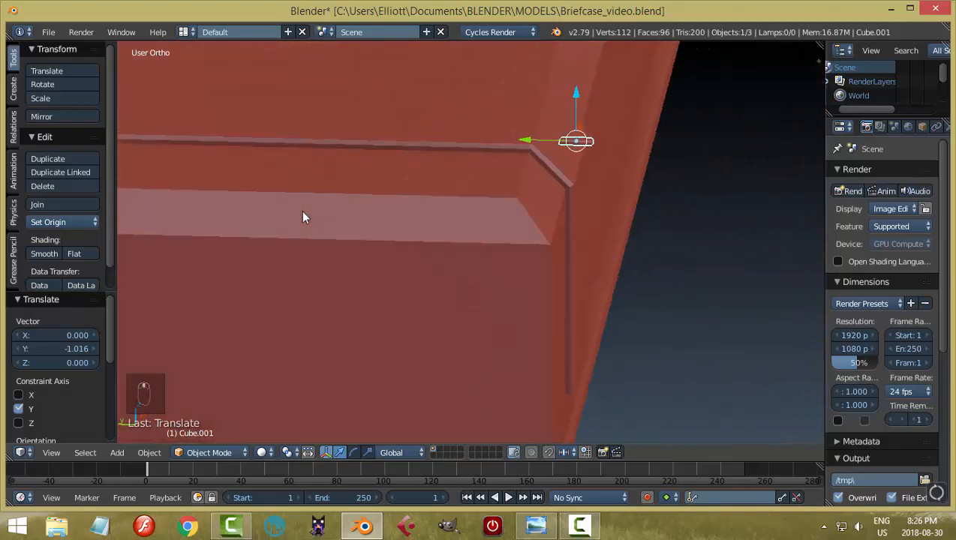
{"action": "key", "text": "KP_3"}
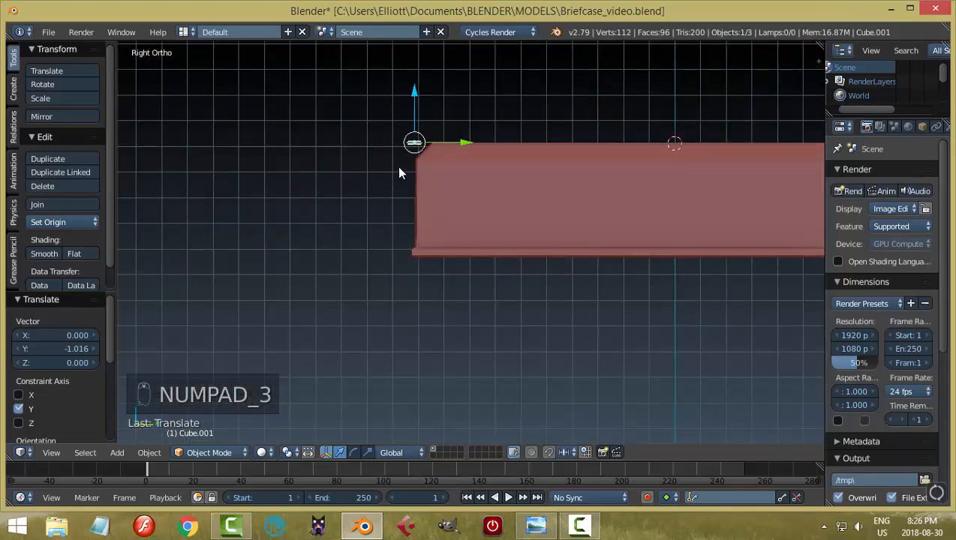
{"action": "middle_click_drag", "start_coordinate": [397, 166], "coordinate": [408, 235], "text": "shift"}
{"action": "scroll", "coordinate": [409, 235], "scroll_direction": "up", "scroll_amount": 6}
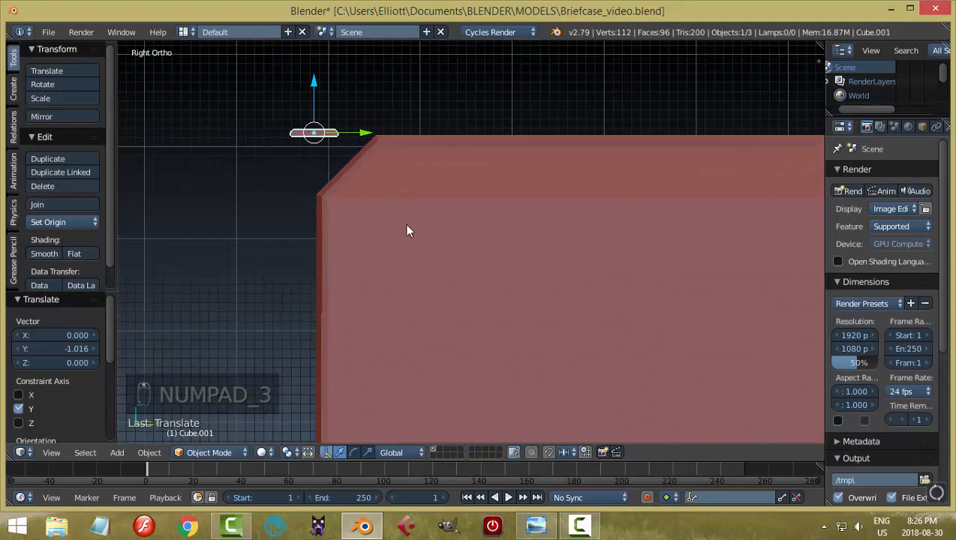
{"action": "key", "text": "ctrl+KP_3"}
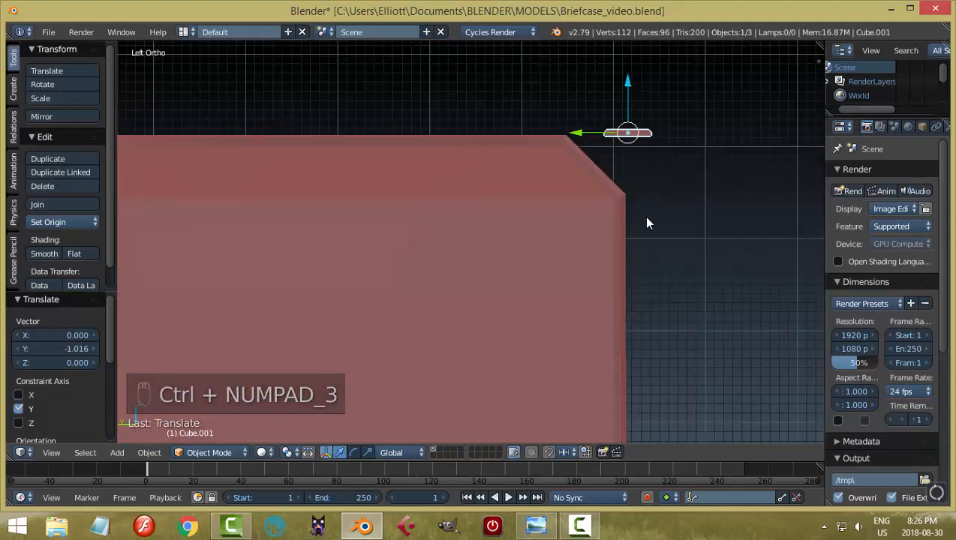
{"action": "middle_click_drag", "start_coordinate": [647, 218], "coordinate": [482, 271], "text": "shift"}
{"action": "scroll", "coordinate": [496, 264], "scroll_direction": "up", "scroll_amount": 3}
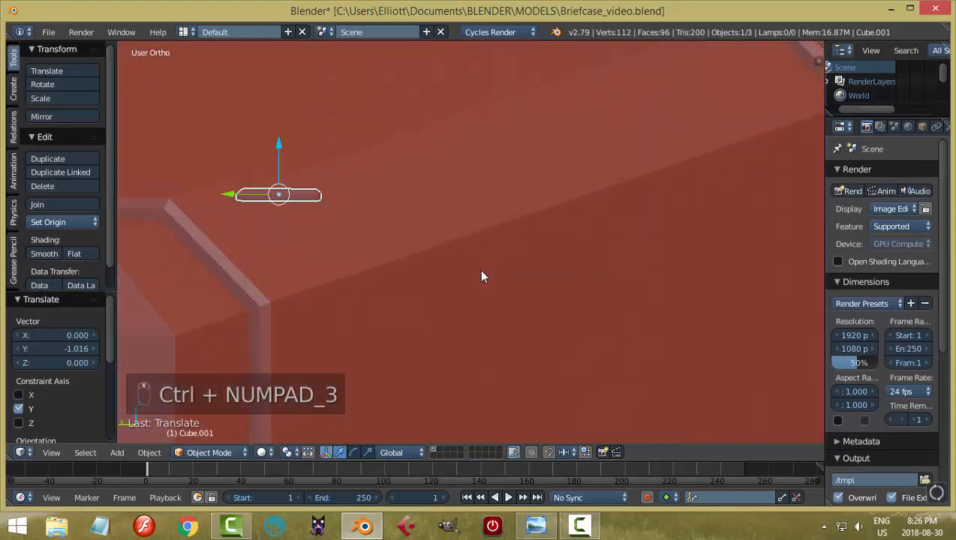
{"action": "key", "text": "ctrl+KP_3"}
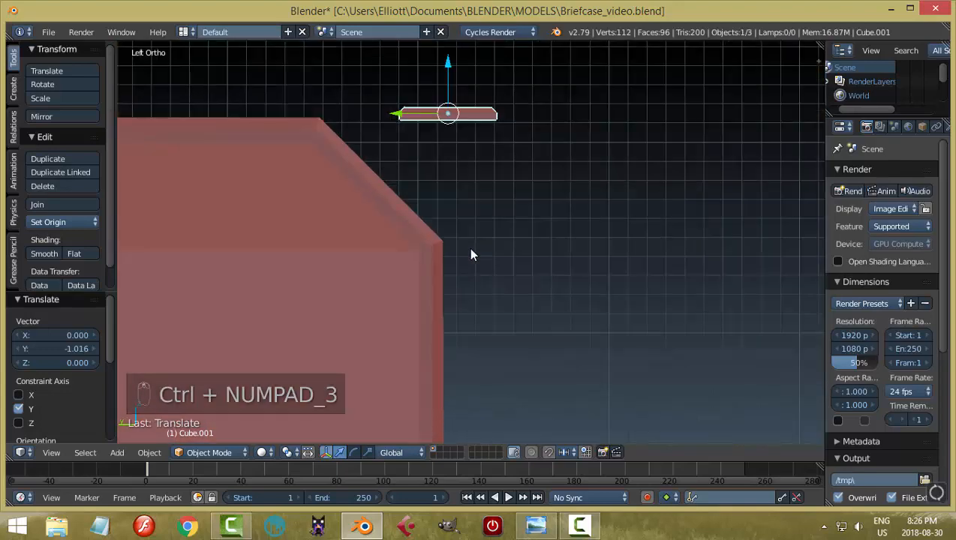
{"action": "scroll", "coordinate": [471, 249], "scroll_direction": "up", "scroll_amount": 1}
{"action": "middle_click_drag", "start_coordinate": [475, 209], "coordinate": [549, 306], "text": "shift"}
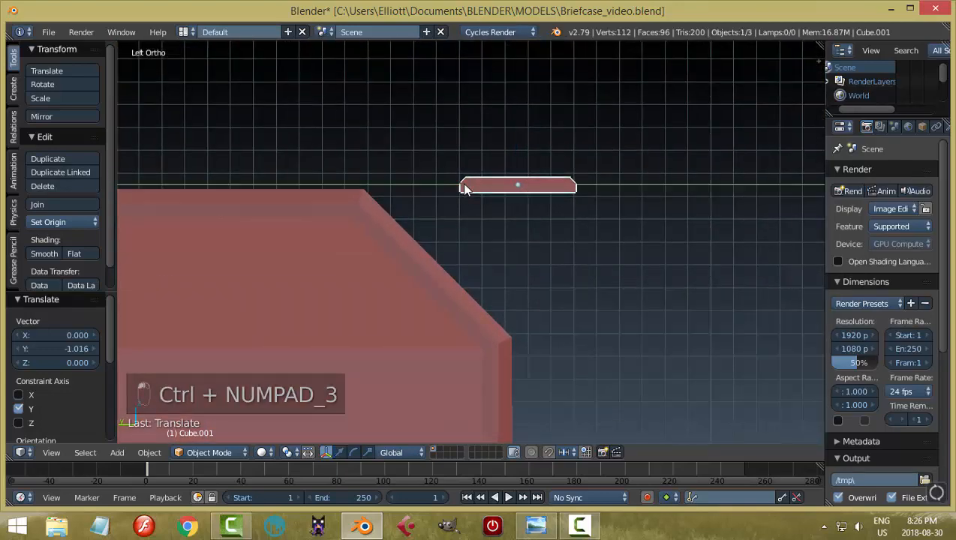
{"action": "left_click_drag", "start_coordinate": [464, 188], "coordinate": [361, 201]}
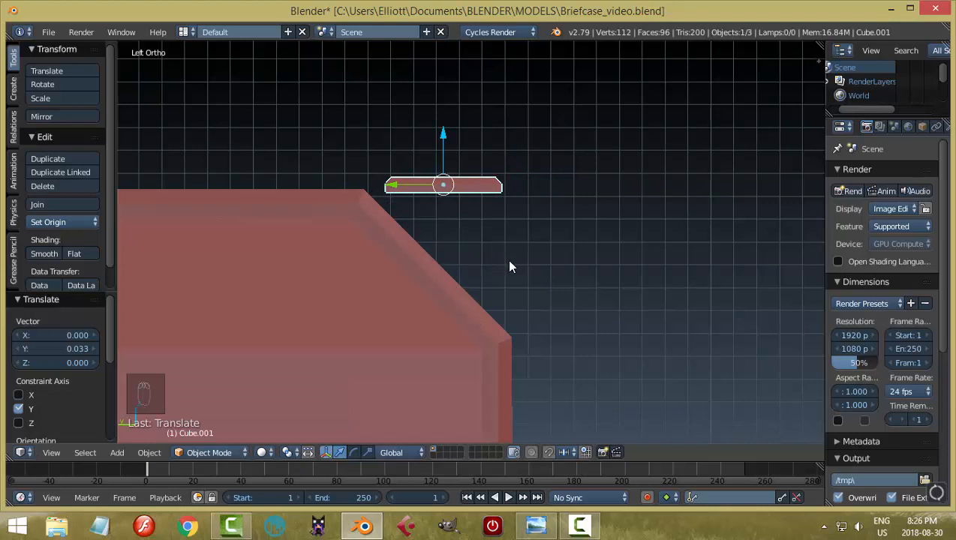
Shorten the block's whole mesh to about 0.611 along Y in Edit Mode
{"action": "key", "text": "Tab"}
{"action": "left_click", "coordinate": [602, 260]}
{"action": "key", "text": "a"}
{"action": "key", "text": "a"}
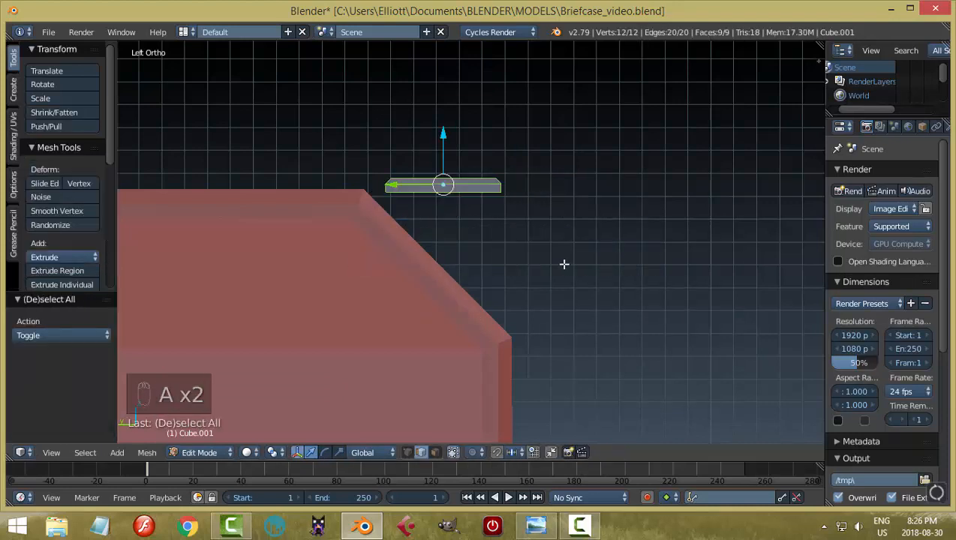
{"action": "key", "text": "s"}
{"action": "key", "text": "y"}
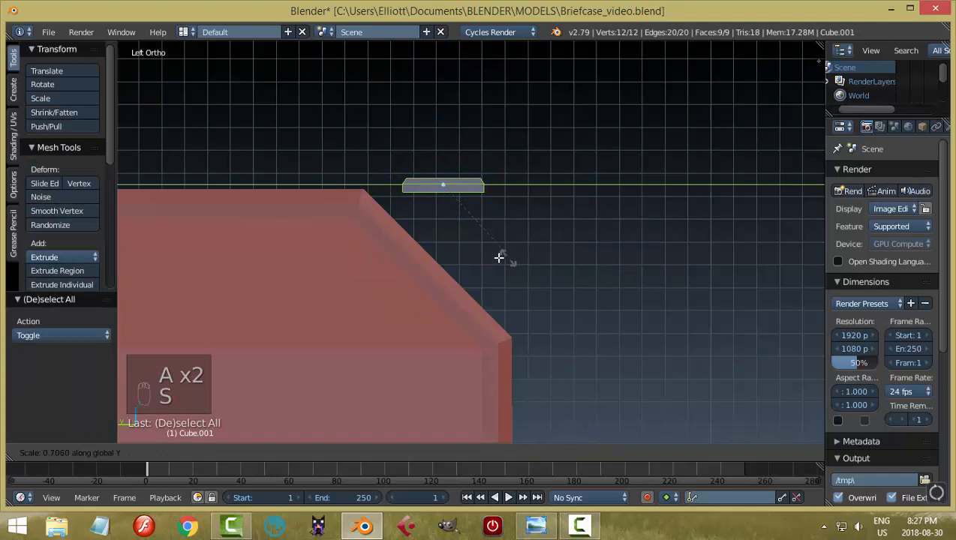
{"action": "left_click", "coordinate": [490, 254]}
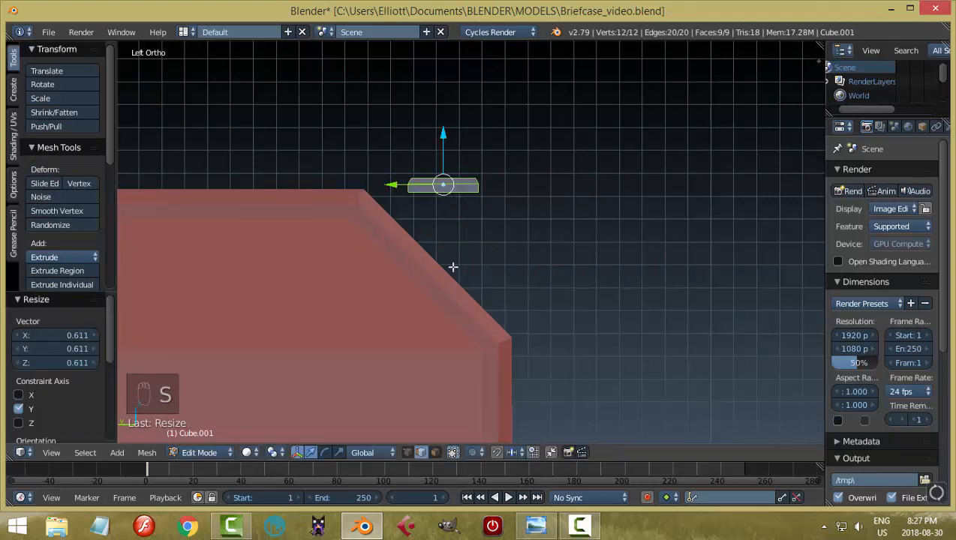
Narrow the block's mesh to about 0.785 along X
{"action": "middle_click_drag", "start_coordinate": [541, 271], "coordinate": [510, 290]}
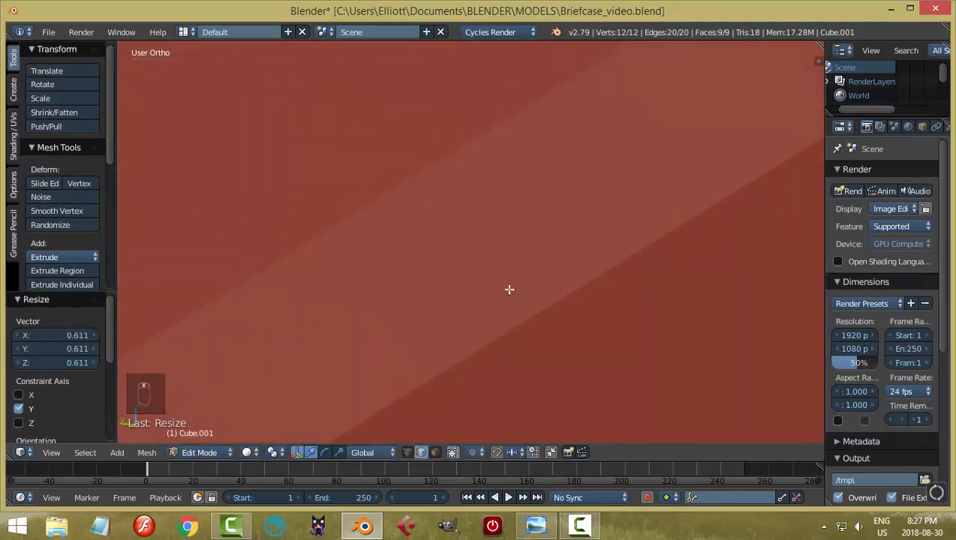
{"action": "key", "text": "KP_Decimal"}
{"action": "middle_click_drag", "start_coordinate": [576, 286], "coordinate": [438, 383]}
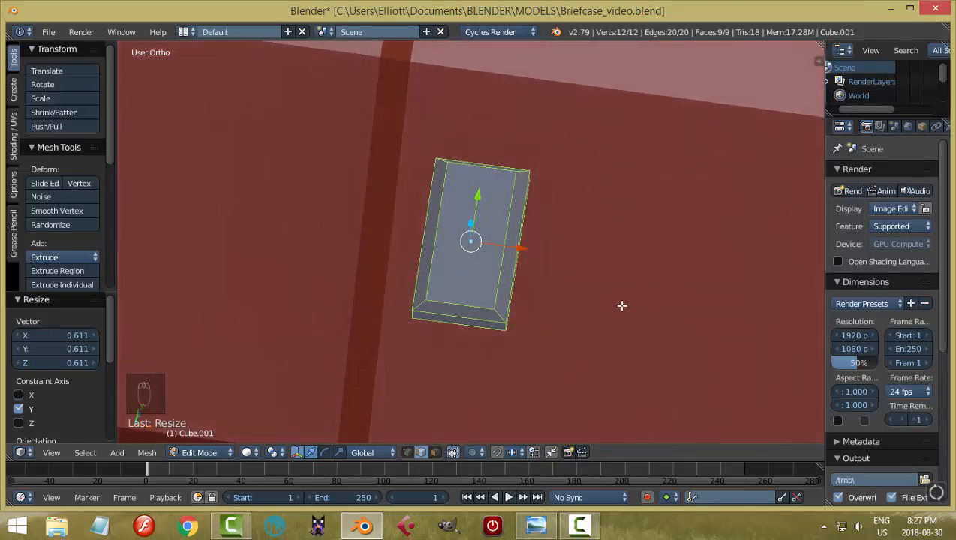
{"action": "key", "text": "s"}
{"action": "key", "text": "x"}
{"action": "left_click", "coordinate": [585, 298]}
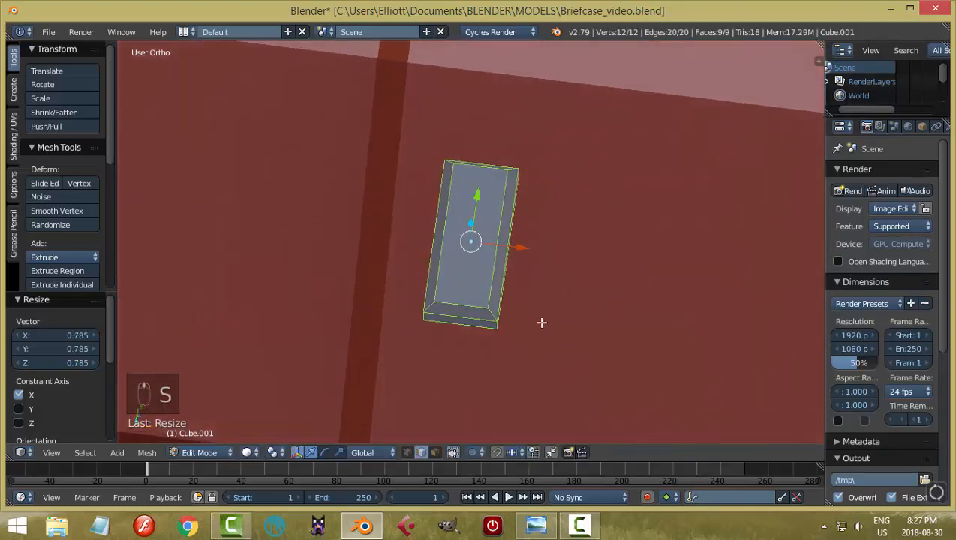
Return to Object Mode and lower the block about 0.014 along Z beside the slanted corner
{"action": "middle_click_drag", "start_coordinate": [542, 322], "coordinate": [655, 231]}
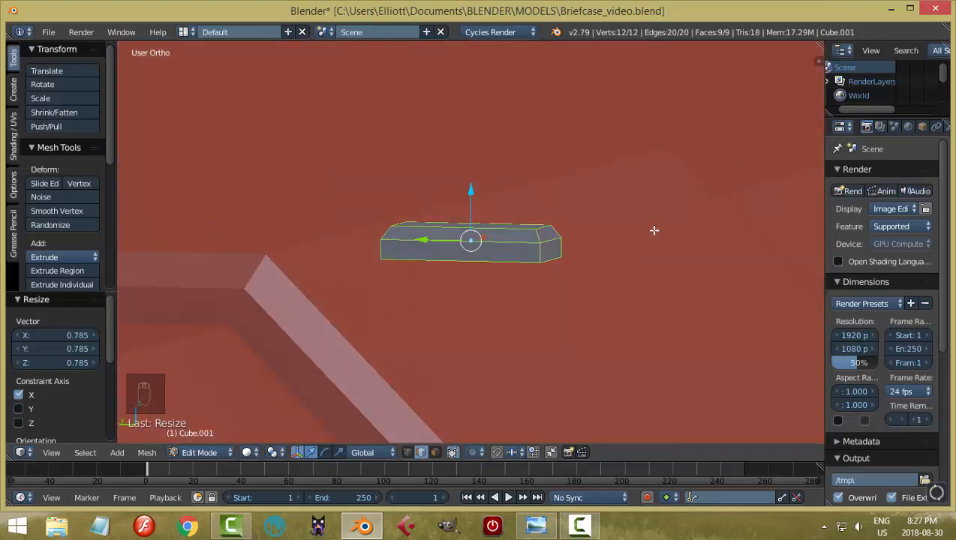
{"action": "key", "text": "ctrl+KP_3"}
{"action": "key", "text": "Tab"}
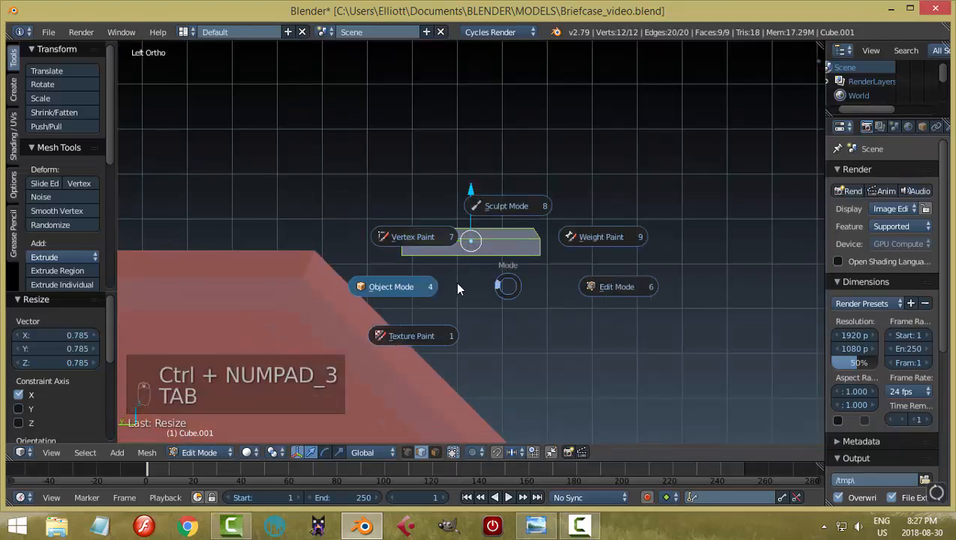
{"action": "left_click_drag", "start_coordinate": [471, 197], "coordinate": [474, 262]}
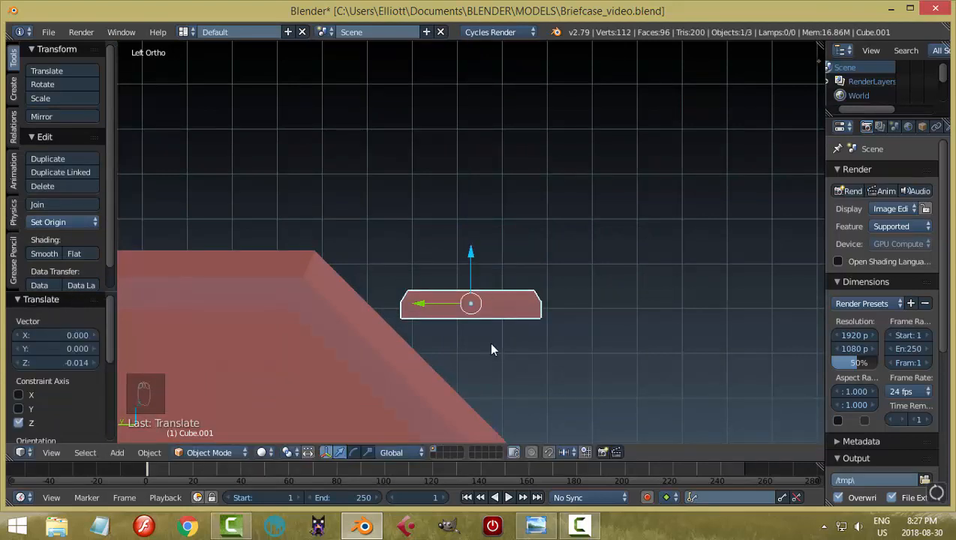
Rotate the block about 44.8° around X to match the slanted corner, moving it about 0.018 along Y toward the strap
{"action": "key", "text": "r"}
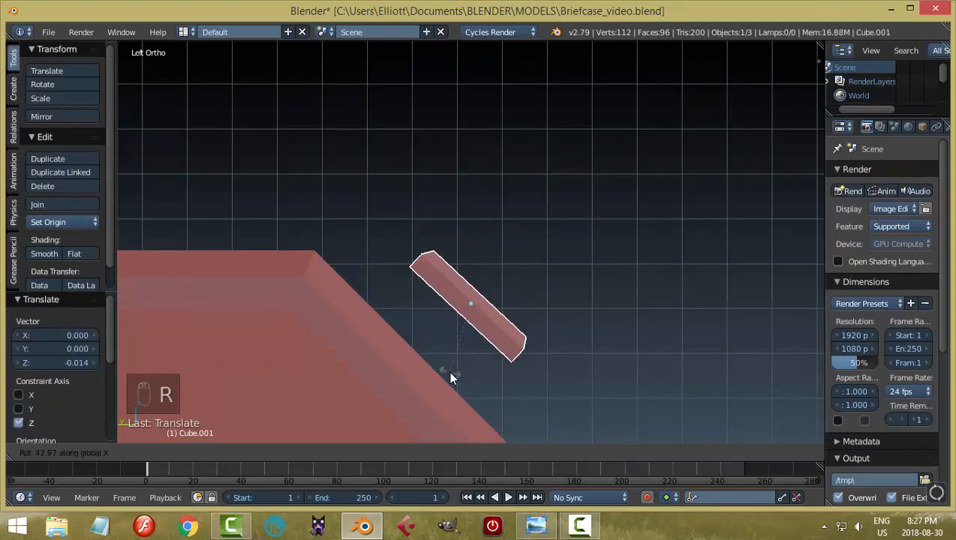
{"action": "left_click", "coordinate": [450, 375]}
{"action": "left_click_drag", "start_coordinate": [421, 312], "coordinate": [341, 317]}
{"action": "key", "text": "r"}
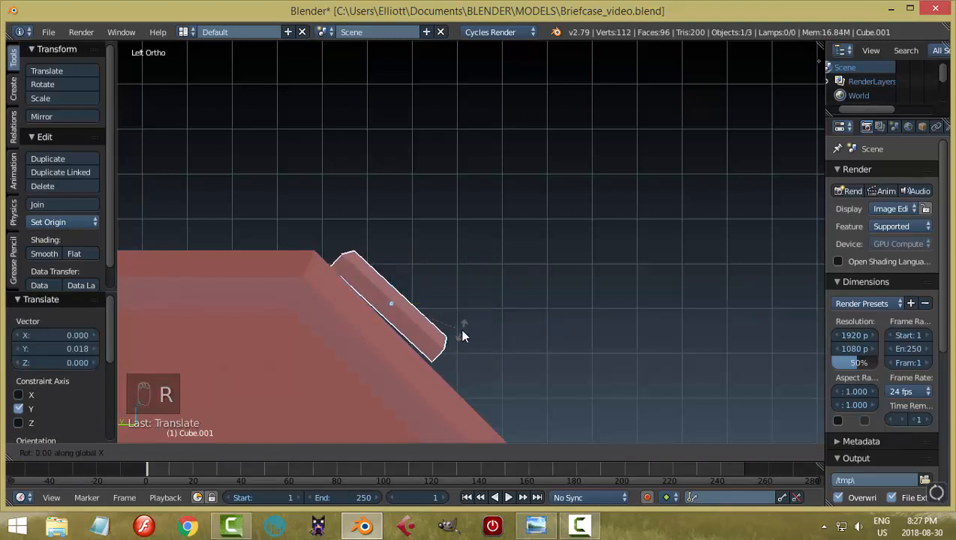
{"action": "left_click", "coordinate": [464, 336]}
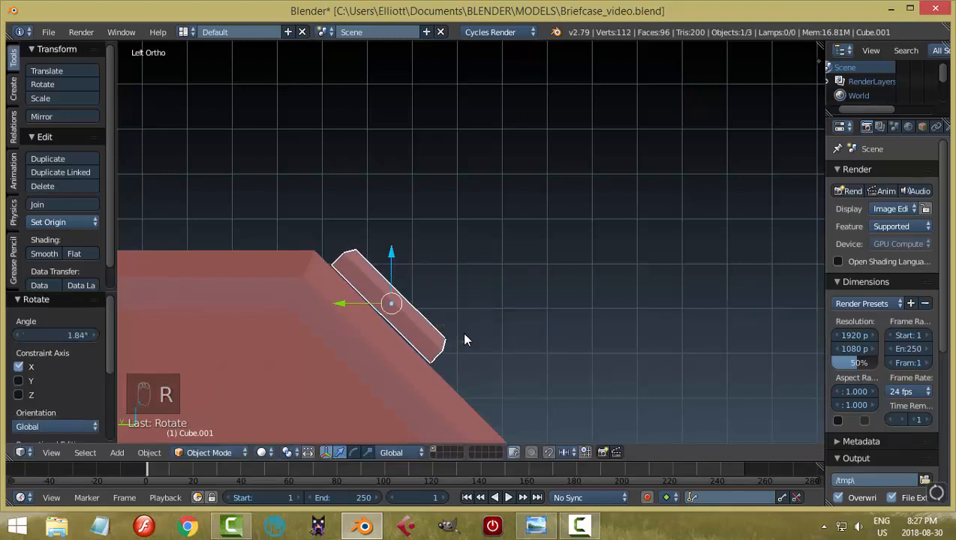
Nudge the rotated block along Y and Z onto the strap's slanted face and deselect it
{"action": "left_click_drag", "start_coordinate": [357, 312], "coordinate": [337, 311]}
{"action": "mouse_move", "coordinate": [380, 282]}
{"action": "left_mouse_down"}
{"action": "mouse_move", "coordinate": [379, 260]}
{"action": "mouse_move", "coordinate": [384, 268]}
{"action": "left_mouse_up"}
{"action": "key", "text": "a"}
Reselect the block and shift it about -0.002 along X toward the strap's edge
{"action": "middle_click_drag", "start_coordinate": [412, 264], "coordinate": [400, 335]}
{"action": "scroll", "coordinate": [498, 290], "scroll_direction": "down", "scroll_amount": 3}
{"action": "middle_click_drag", "start_coordinate": [499, 290], "coordinate": [515, 242]}
{"action": "right_click", "coordinate": [473, 246]}
{"action": "left_click_drag", "start_coordinate": [515, 242], "coordinate": [515, 241]}
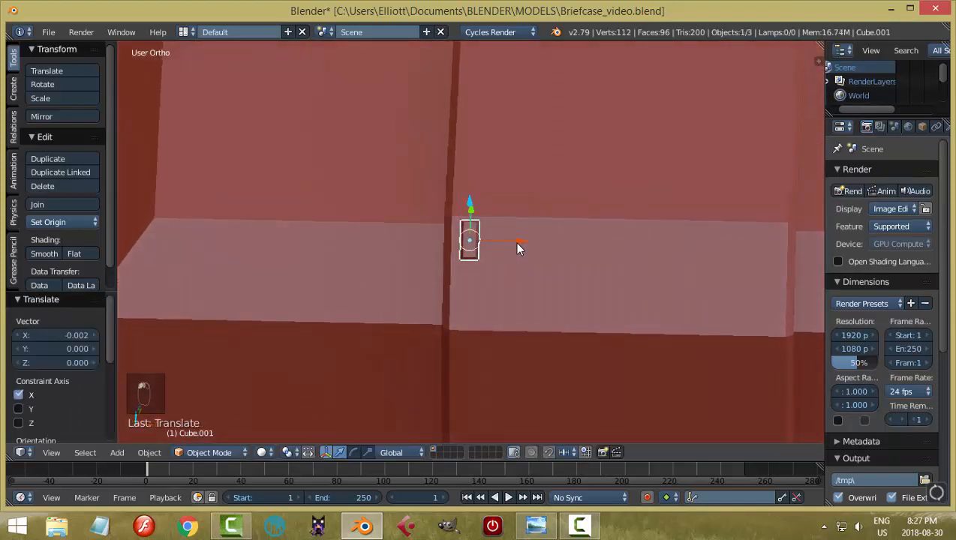
Switch the transform orientation to Normal and slide the block along its Y axis to sit near the slanted face's upper end
{"action": "middle_click_drag", "start_coordinate": [522, 279], "coordinate": [581, 313]}
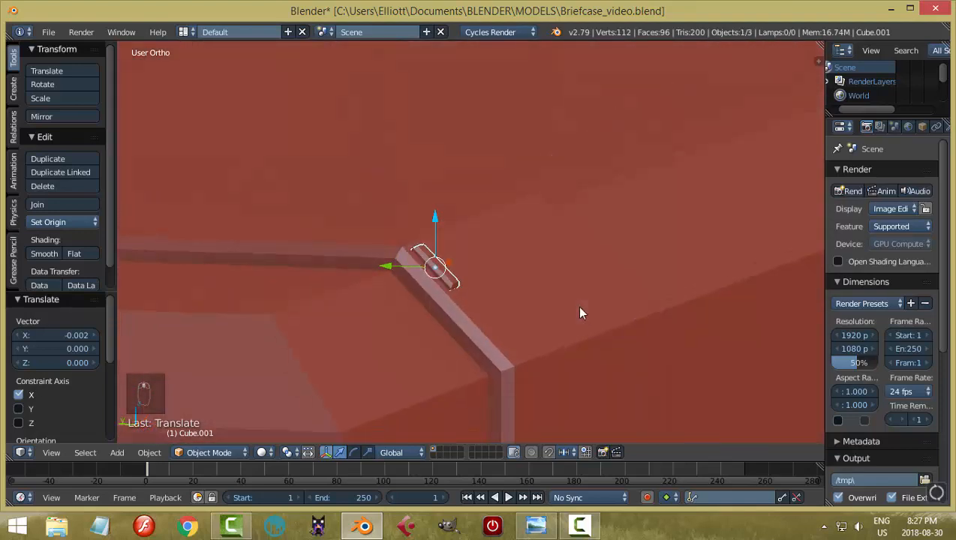
{"action": "left_click", "coordinate": [396, 454]}
{"action": "left_click", "coordinate": [406, 405]}
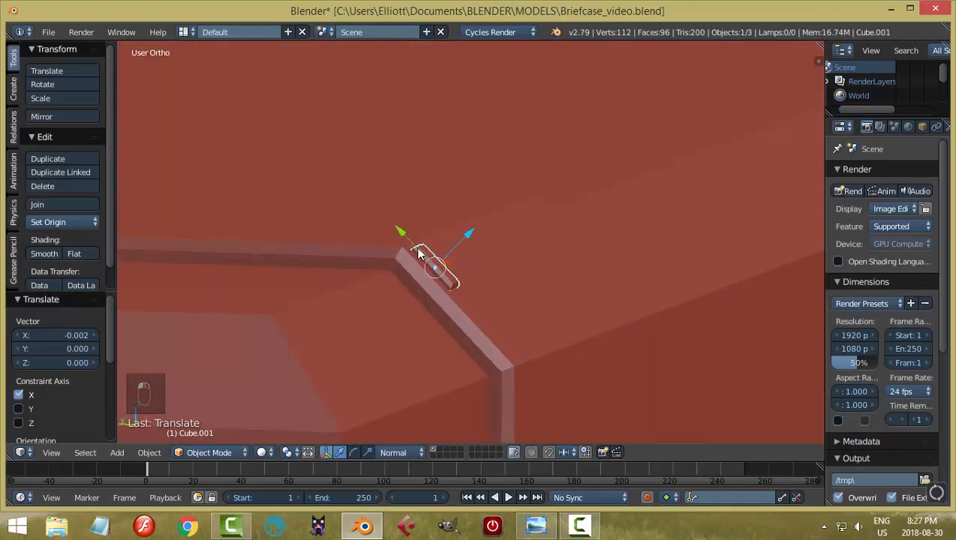
{"action": "left_click_drag", "start_coordinate": [405, 237], "coordinate": [421, 249]}
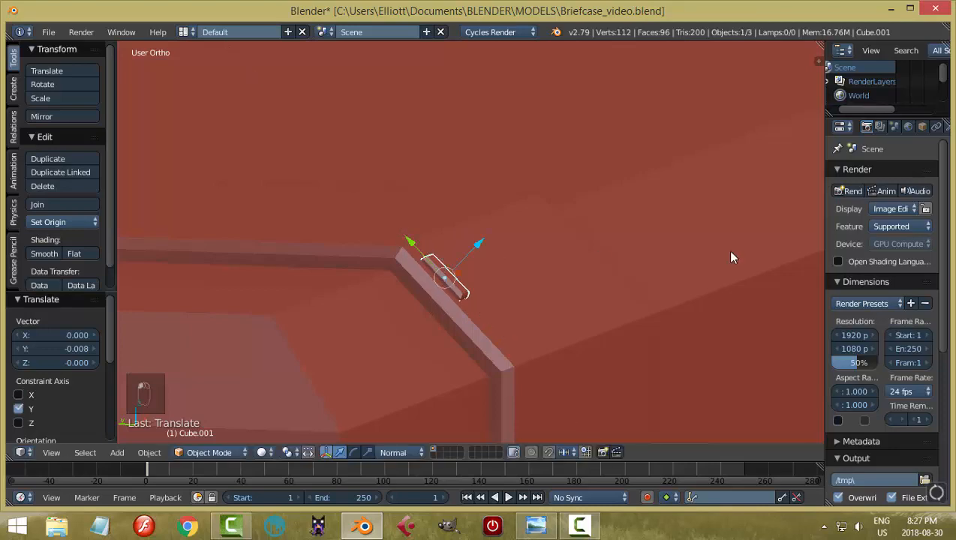
{"action": "middle_click_drag", "start_coordinate": [726, 249], "coordinate": [670, 282]}
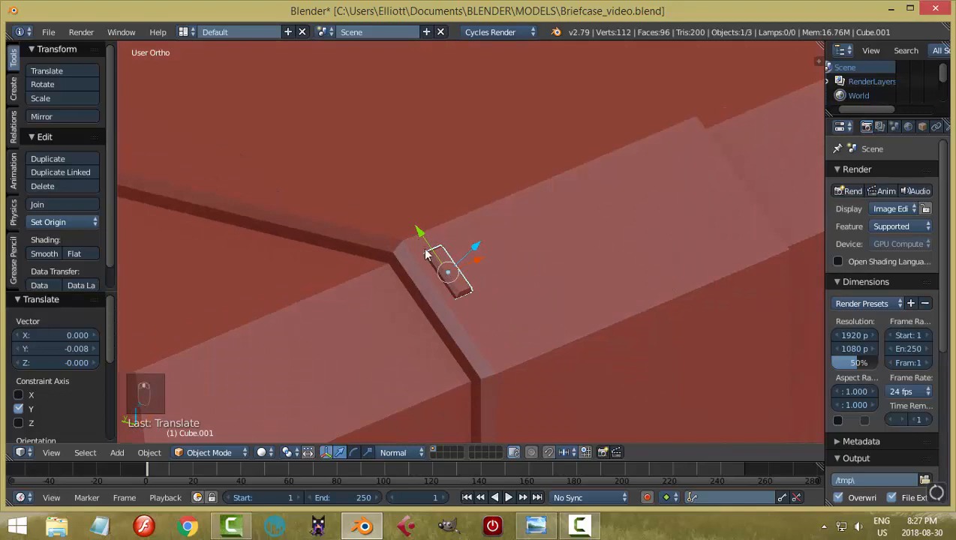
{"action": "left_click_drag", "start_coordinate": [421, 232], "coordinate": [477, 263]}
Duplicate the block about 0.045 down the slanted face along its normal Y axis and deselect everything
{"action": "key", "text": "shift+d"}
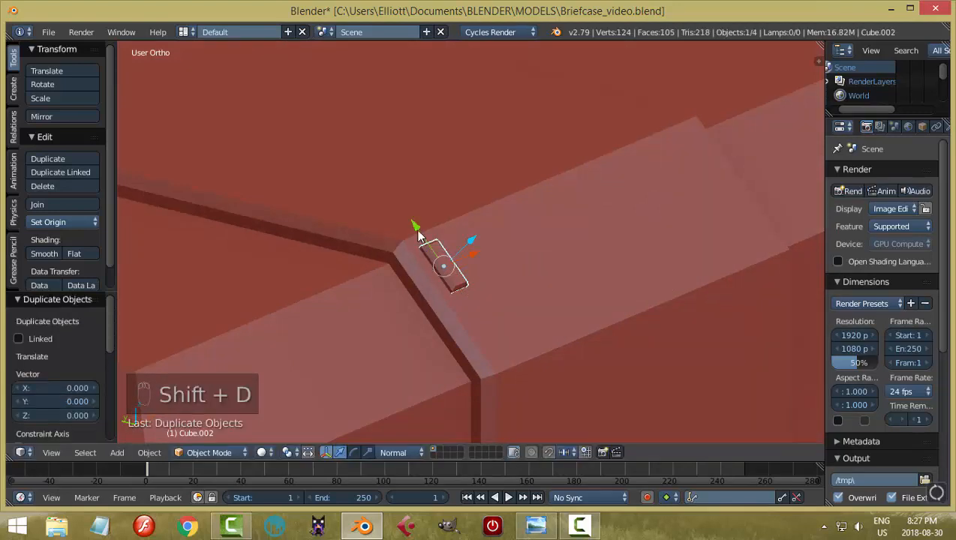
{"action": "key", "text": "y"}
{"action": "key", "text": "y"}
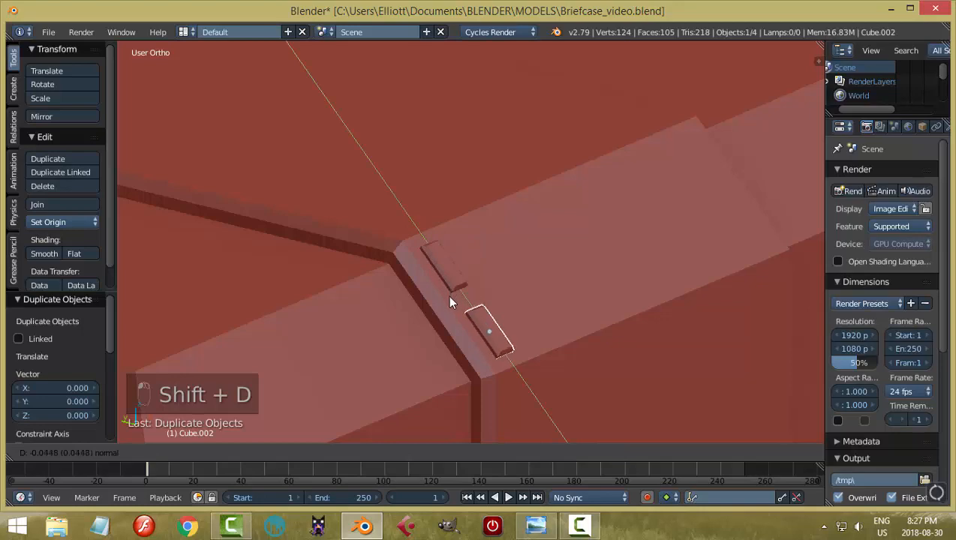
{"action": "left_click", "coordinate": [448, 295]}
{"action": "key", "text": "a"}
{"action": "middle_click_drag", "start_coordinate": [602, 309], "coordinate": [520, 319]}
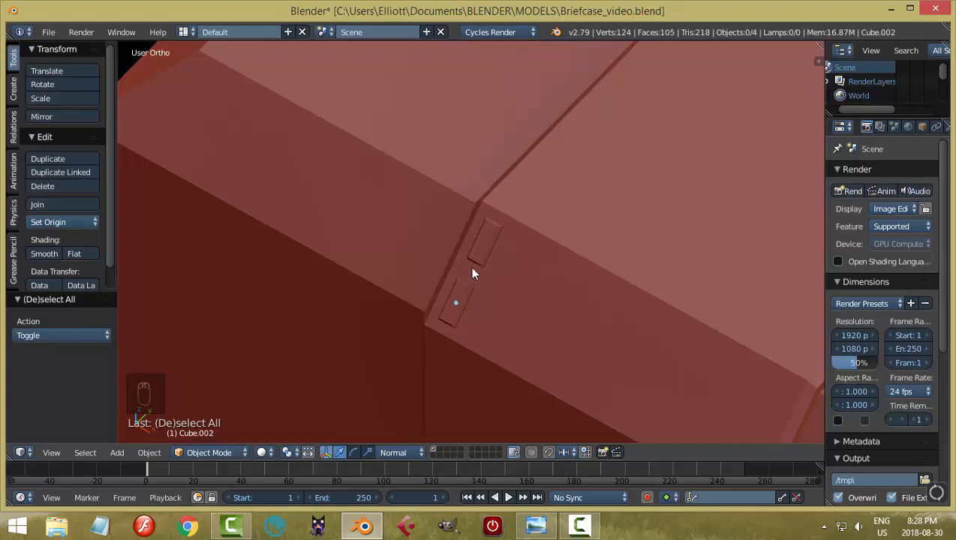
Duplicate the upper block and, in Global orientation, move the copy about 0.057 along Y past the corner
{"action": "scroll", "coordinate": [535, 232], "scroll_direction": "down", "scroll_amount": 4}
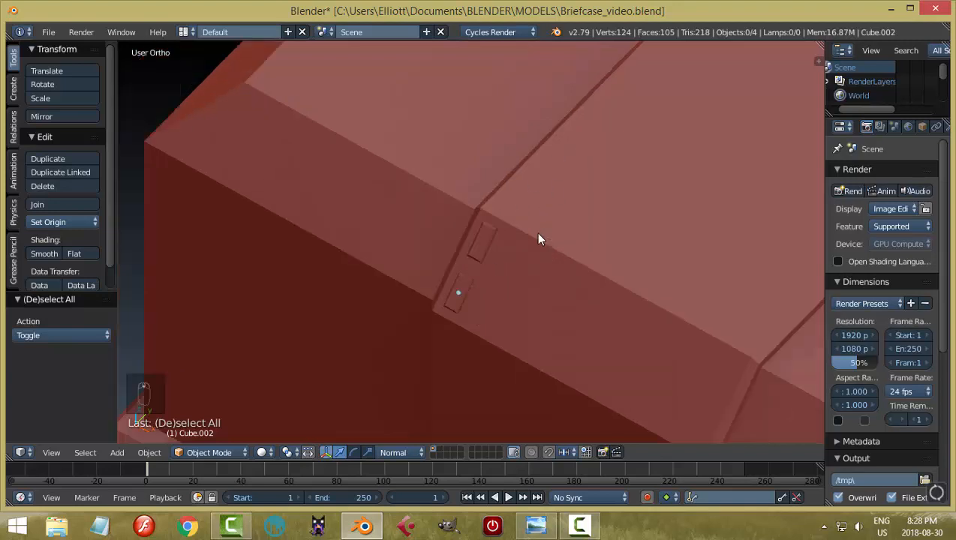
{"action": "middle_click_drag", "start_coordinate": [529, 278], "coordinate": [525, 252]}
{"action": "right_click", "coordinate": [483, 251]}
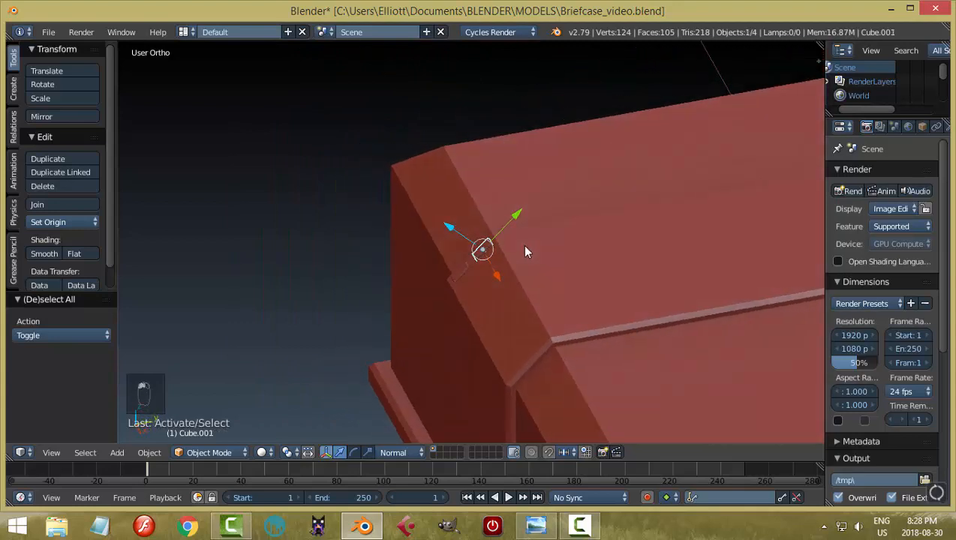
{"action": "key", "text": "shift+d"}
{"action": "right_click", "coordinate": [584, 277]}
{"action": "left_click", "coordinate": [402, 453]}
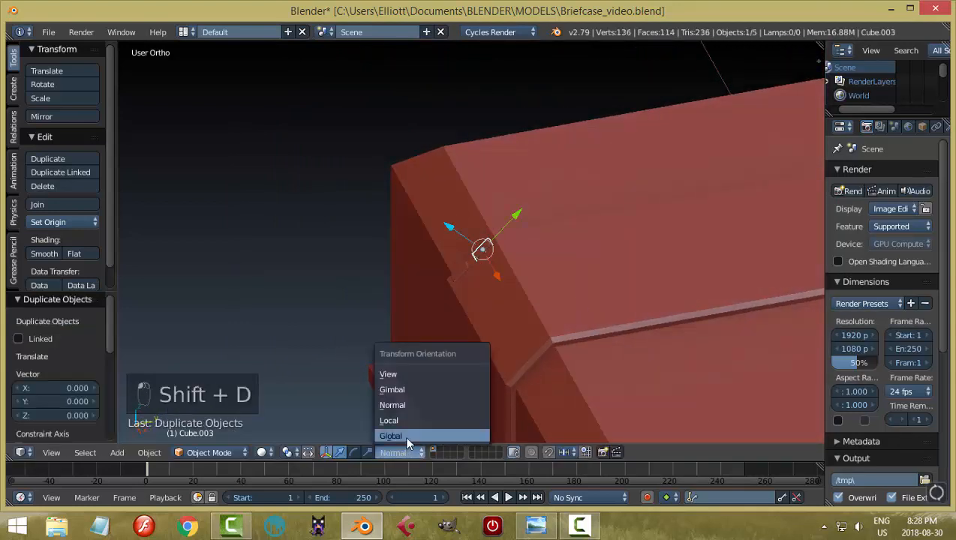
{"action": "left_click", "coordinate": [408, 436]}
{"action": "left_click_drag", "start_coordinate": [524, 253], "coordinate": [568, 249]}
Set the duplicated block's X rotation to 0°
{"action": "key", "text": "n"}
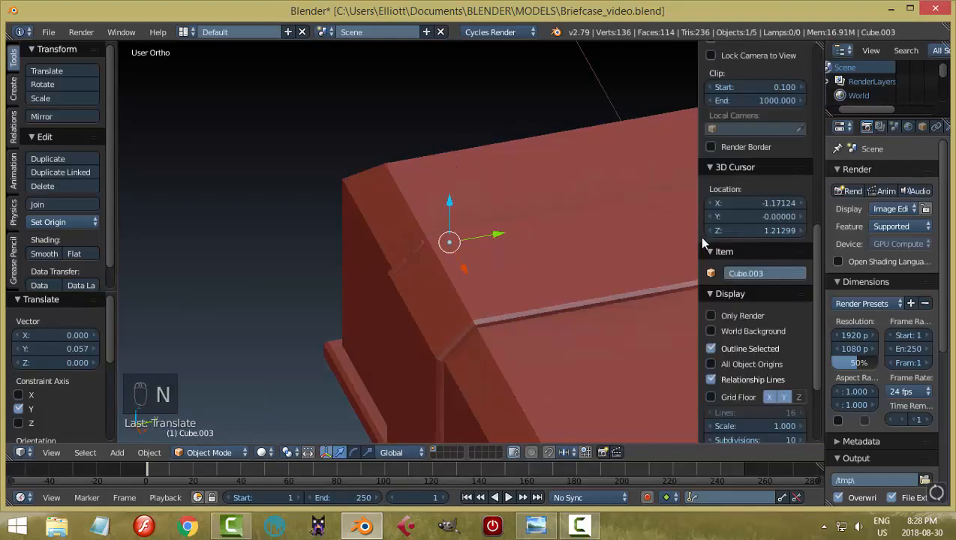
{"action": "scroll", "coordinate": [783, 162], "scroll_direction": "up", "scroll_amount": 10}
{"action": "scroll", "coordinate": [787, 165], "scroll_direction": "up", "scroll_amount": 3}
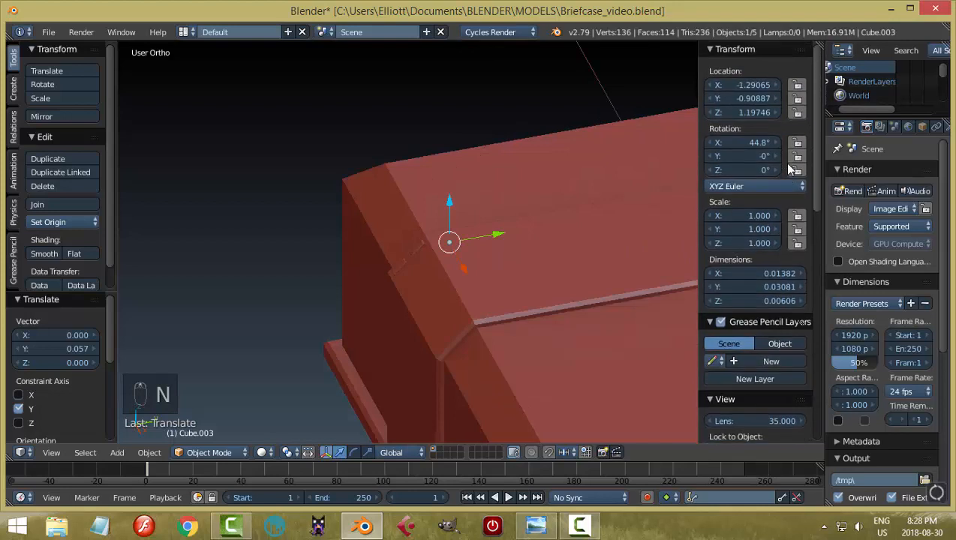
{"action": "left_click", "coordinate": [741, 142]}
{"action": "type", "text": "0"}
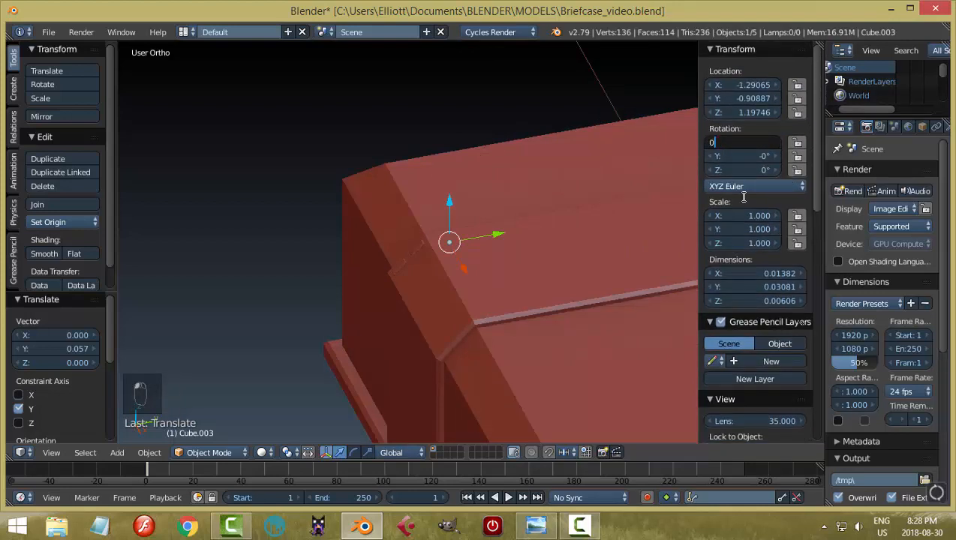
{"action": "key", "text": "Return"}
Raise the levelled block about 0.019 along Z onto the strap's flat face and hide the object's transform properties
{"action": "middle_click_drag", "start_coordinate": [475, 278], "coordinate": [592, 242]}
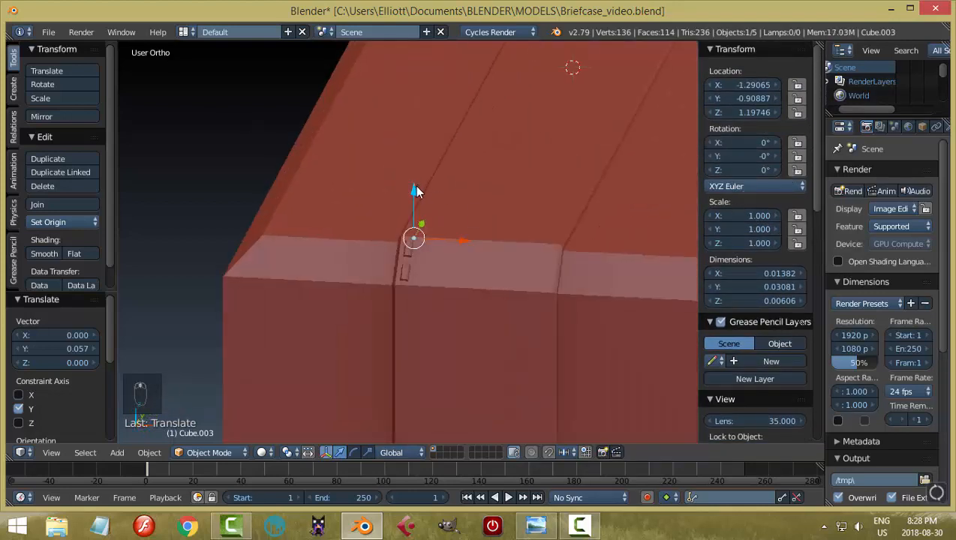
{"action": "left_click_drag", "start_coordinate": [416, 189], "coordinate": [480, 172]}
{"action": "key", "text": "n"}
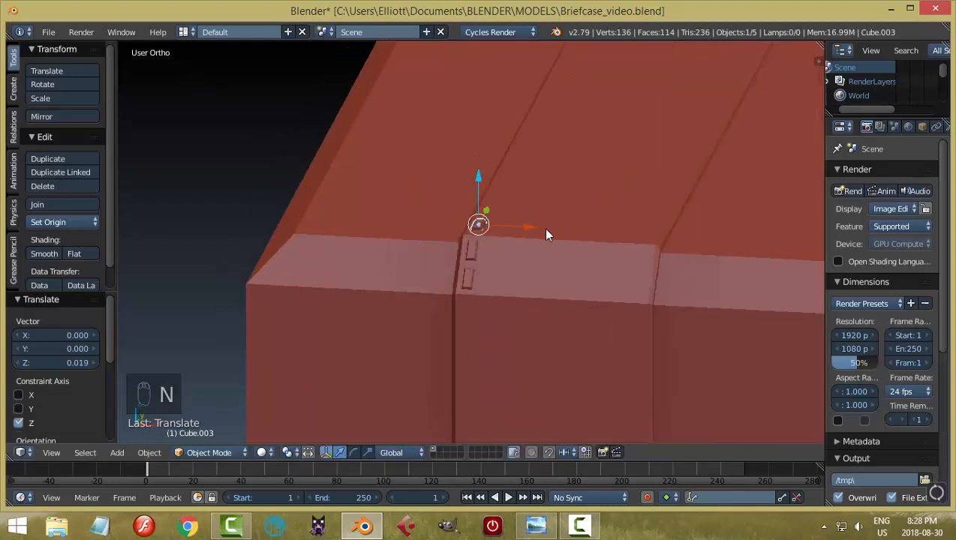
In the left orthographic view, lower the block about 0.002 into the flat strap face and move it -0.013 along Y
{"action": "key", "text": "KP_Decimal"}
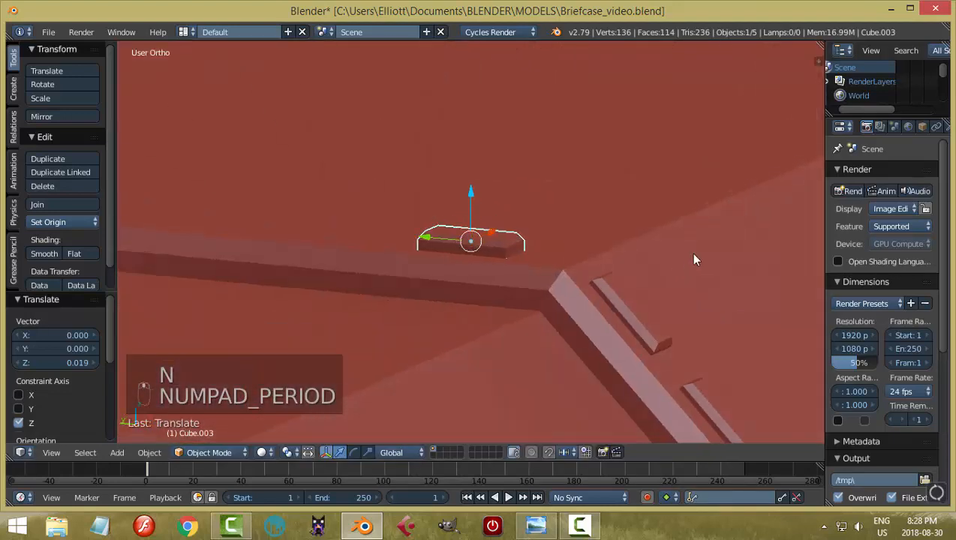
{"action": "middle_click_drag", "start_coordinate": [693, 260], "coordinate": [722, 246]}
{"action": "key", "text": "ctrl+KP_3"}
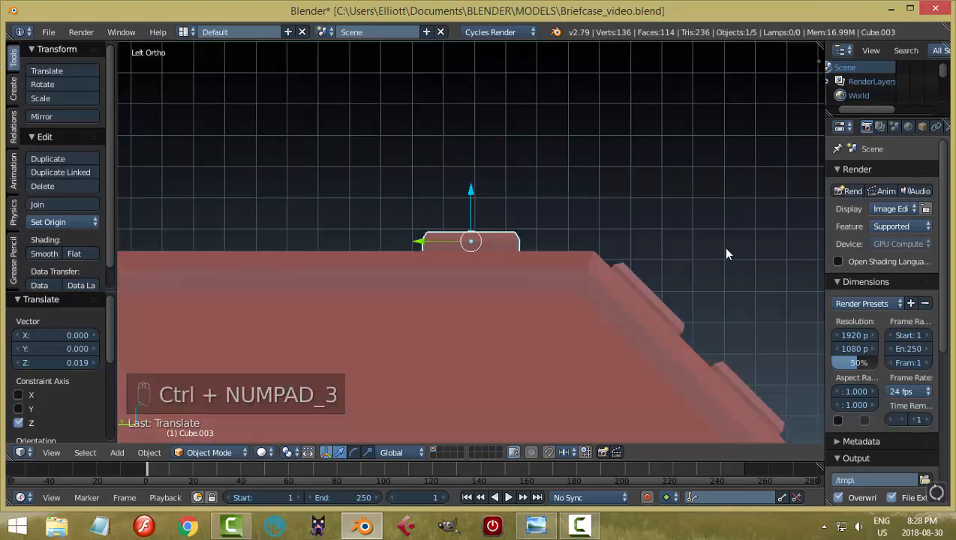
{"action": "left_click_drag", "start_coordinate": [470, 194], "coordinate": [478, 202]}
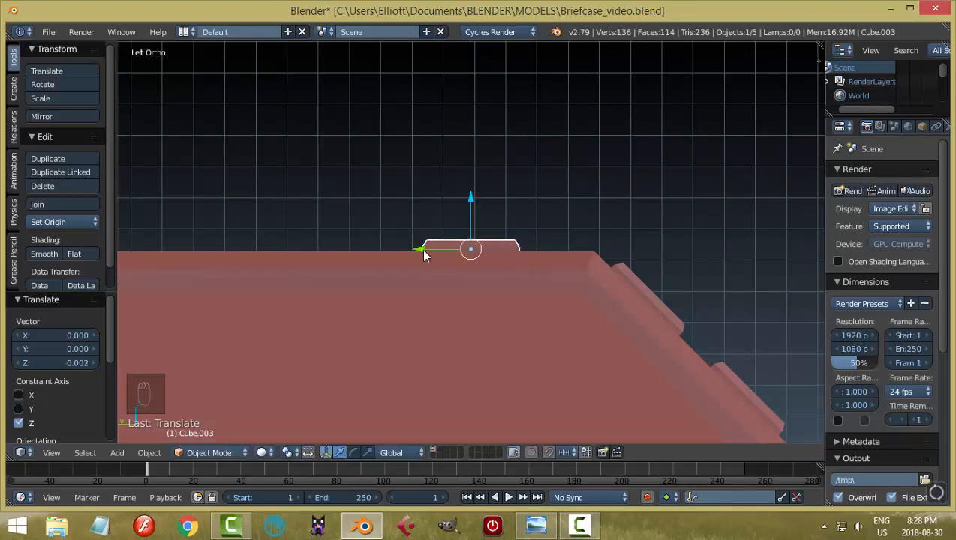
{"action": "left_click_drag", "start_coordinate": [421, 250], "coordinate": [466, 262]}
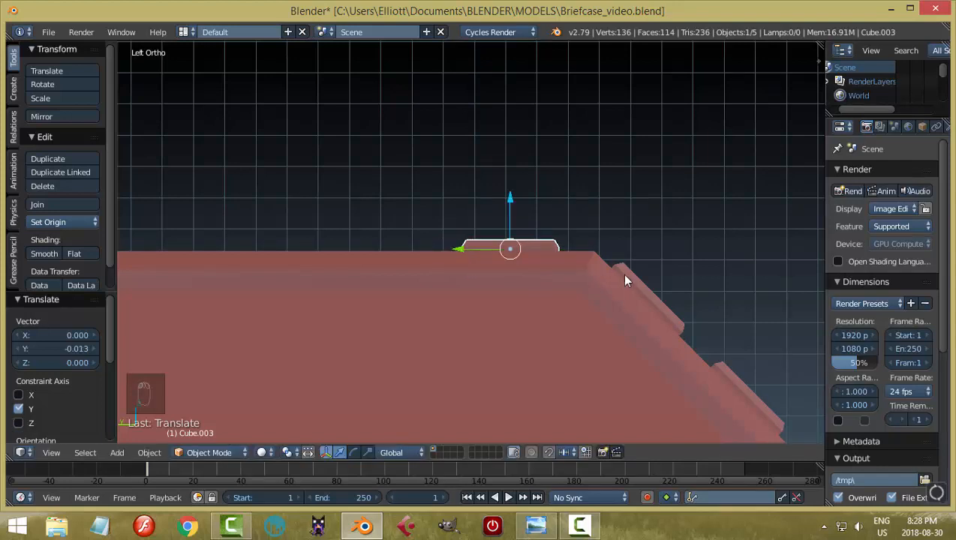
Add an Array modifier to the block on the strap's flat face
{"action": "middle_click_drag", "start_coordinate": [651, 299], "coordinate": [420, 302]}
{"action": "scroll", "coordinate": [419, 301], "scroll_direction": "down", "scroll_amount": 5}
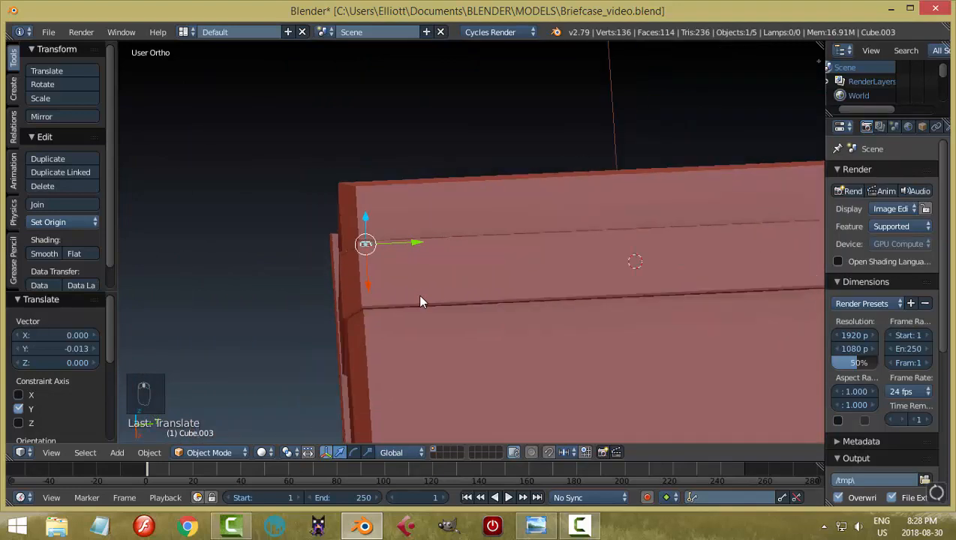
{"action": "middle_click_drag", "start_coordinate": [717, 250], "coordinate": [591, 258], "text": "shift"}
{"action": "scroll", "coordinate": [355, 294], "scroll_direction": "up", "scroll_amount": 2}
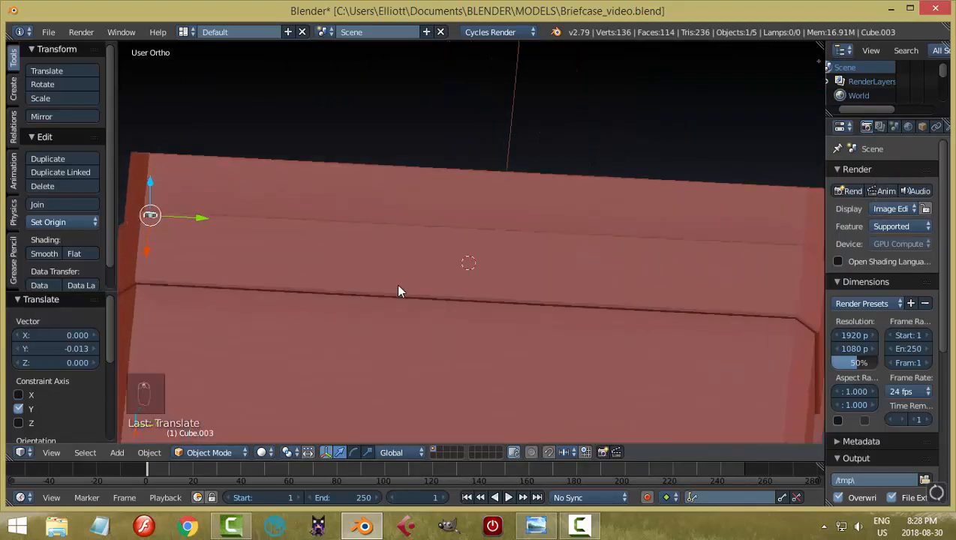
{"action": "scroll", "coordinate": [397, 286], "scroll_direction": "down", "scroll_amount": 1}
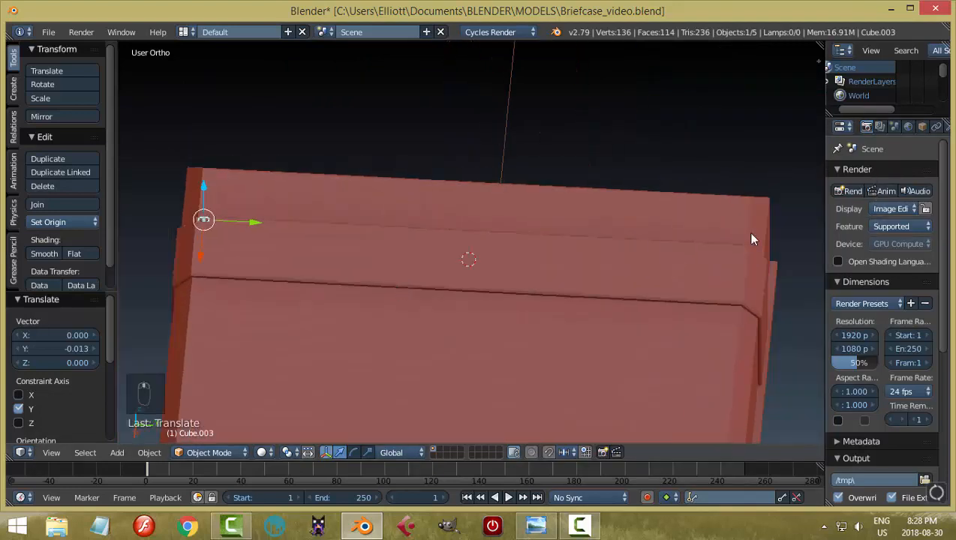
{"action": "scroll", "coordinate": [915, 131], "scroll_direction": "down", "scroll_amount": 1}
{"action": "left_click", "coordinate": [918, 128]}
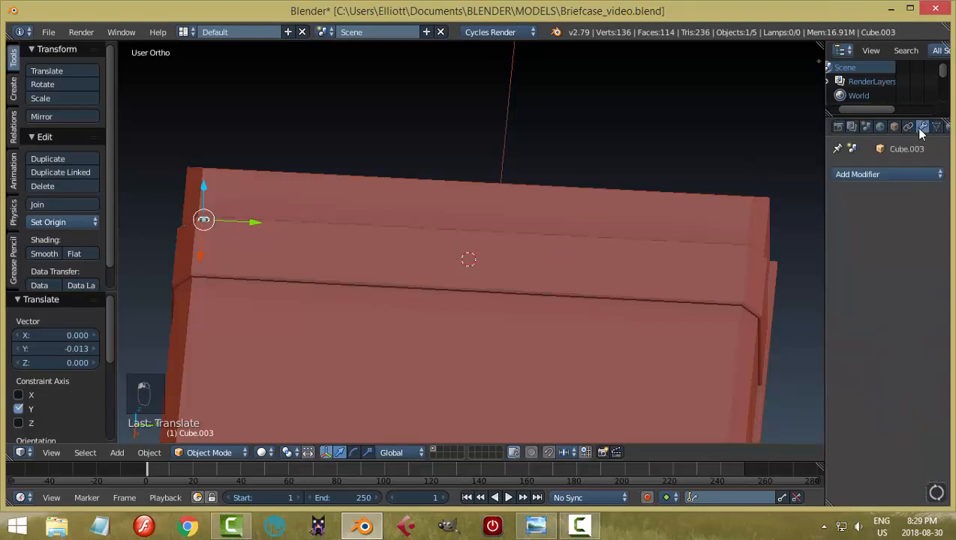
{"action": "left_click", "coordinate": [857, 175]}
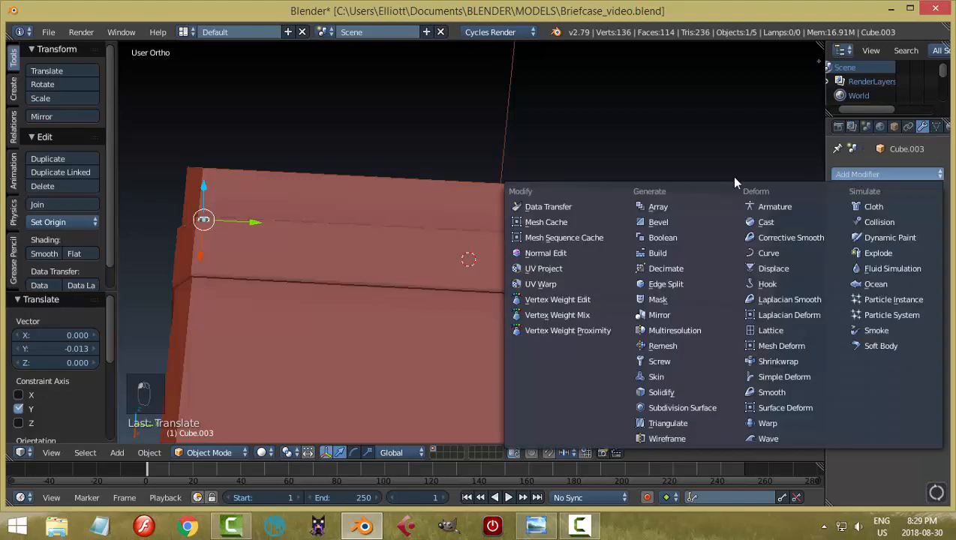
{"action": "left_click", "coordinate": [658, 207]}
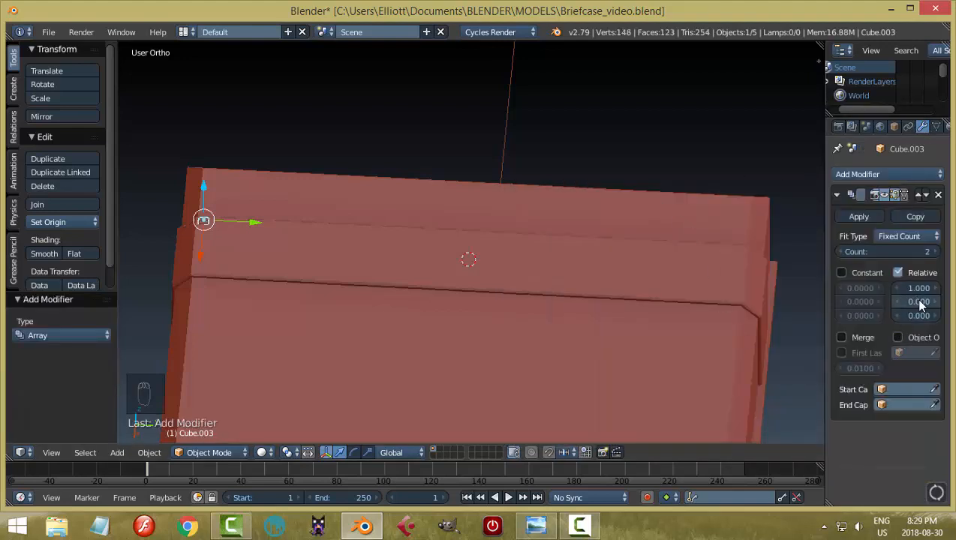
Set the array's relative offset to 0 along X and 1.6 along Y so the blocks follow the strap's edge
{"action": "left_click_drag", "start_coordinate": [920, 304], "coordinate": [897, 304]}
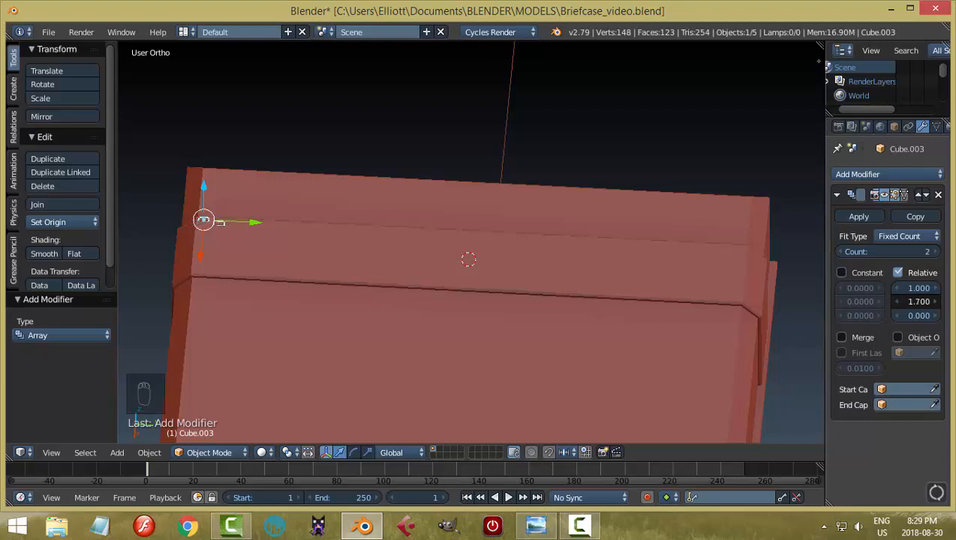
{"action": "left_click", "coordinate": [914, 287]}
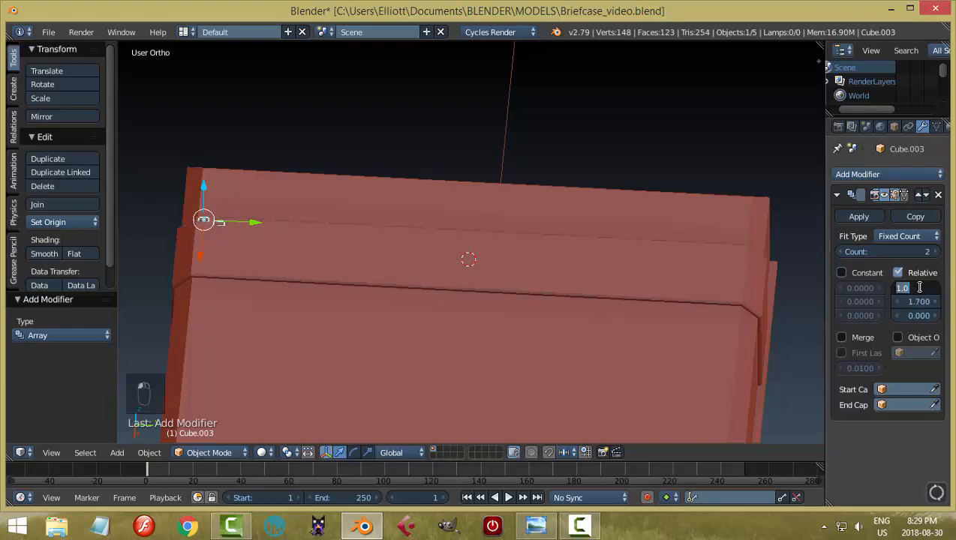
{"action": "type", "text": "0"}
{"action": "key", "text": "Return"}
{"action": "scroll", "coordinate": [220, 322], "scroll_direction": "up", "scroll_amount": 3}
{"action": "middle_click_drag", "start_coordinate": [197, 245], "coordinate": [569, 300], "text": "shift"}
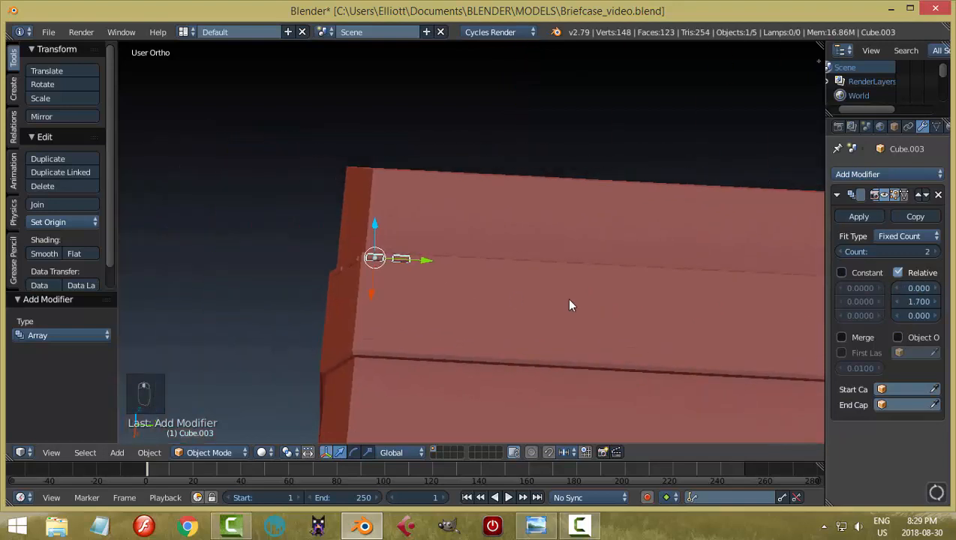
{"action": "scroll", "coordinate": [420, 334], "scroll_direction": "up", "scroll_amount": 3}
{"action": "scroll", "coordinate": [348, 335], "scroll_direction": "up", "scroll_amount": 2}
{"action": "scroll", "coordinate": [288, 326], "scroll_direction": "down", "scroll_amount": 1}
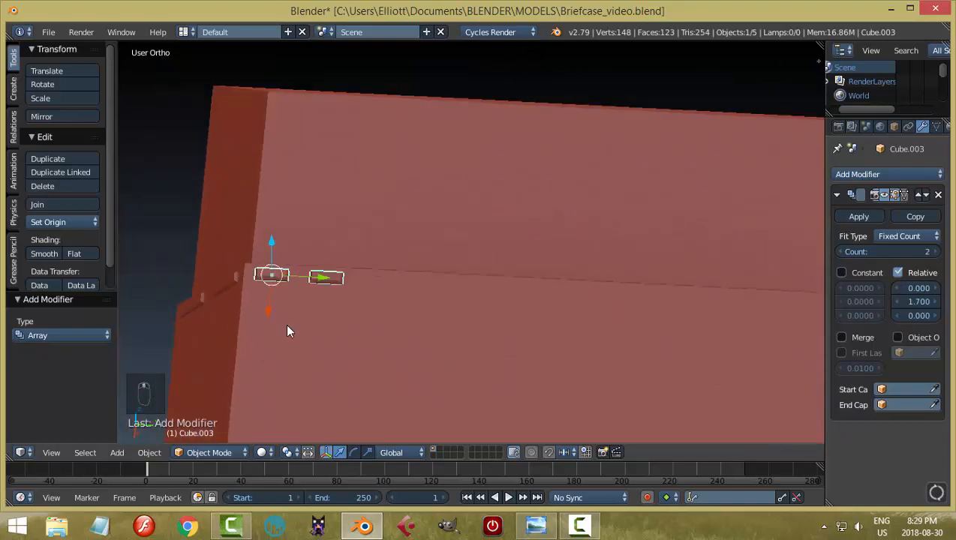
{"action": "middle_click_drag", "start_coordinate": [288, 330], "coordinate": [274, 339]}
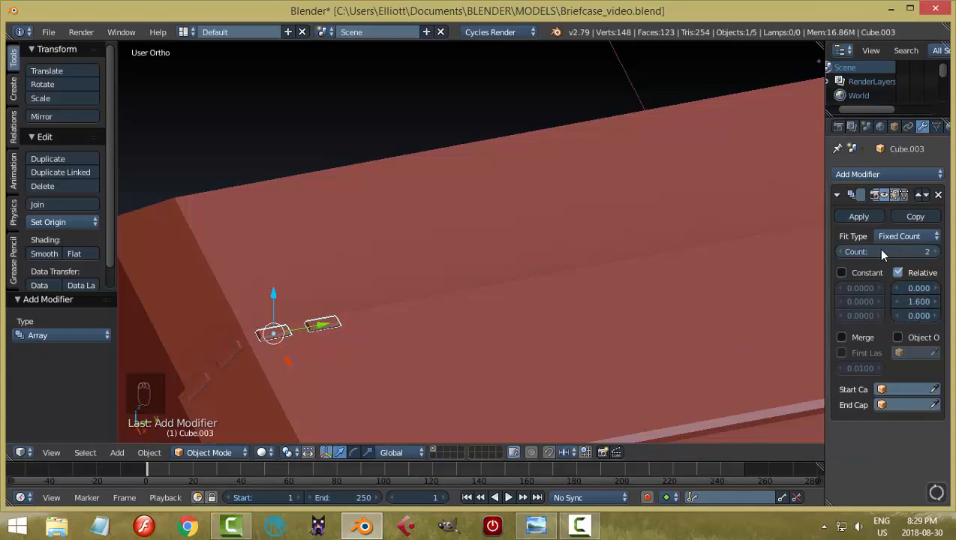
Increase the array's count to 28 to run the stitches along the length of the strap
{"action": "scroll", "coordinate": [756, 313], "scroll_direction": "down", "scroll_amount": 3}
{"action": "scroll", "coordinate": [757, 319], "scroll_direction": "down", "scroll_amount": 1}
{"action": "middle_click_drag", "start_coordinate": [650, 331], "coordinate": [314, 274]}
{"action": "left_click_drag", "start_coordinate": [861, 252], "coordinate": [912, 252]}
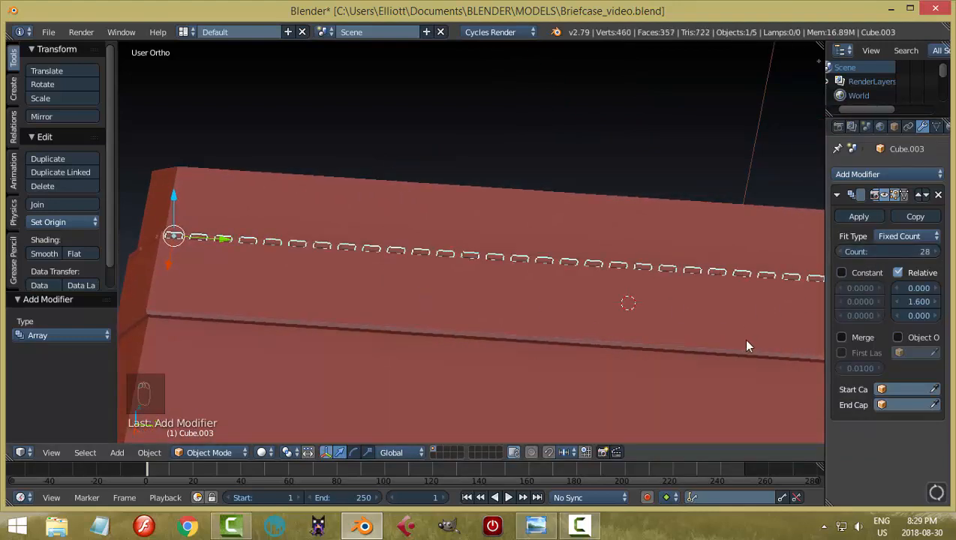
Increase the stitch array's count to 38 so the row reaches the far end of the strap
{"action": "middle_click_drag", "start_coordinate": [744, 339], "coordinate": [523, 310], "text": "shift"}
{"action": "left_click_drag", "start_coordinate": [930, 253], "coordinate": [948, 252]}
{"action": "middle_click_drag", "start_coordinate": [723, 331], "coordinate": [513, 305], "text": "shift"}
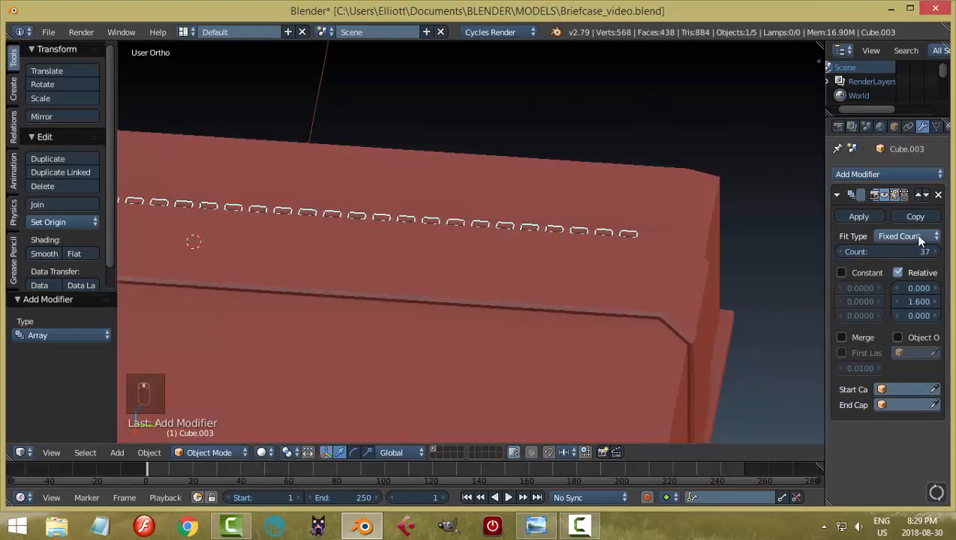
{"action": "left_click", "coordinate": [935, 253]}
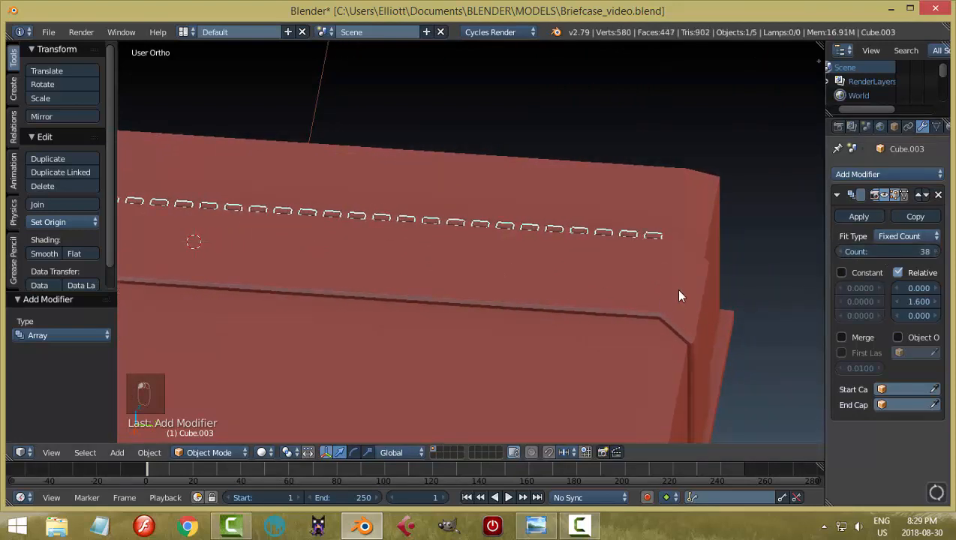
{"action": "scroll", "coordinate": [713, 279], "scroll_direction": "up", "scroll_amount": 2}
{"action": "scroll", "coordinate": [660, 286], "scroll_direction": "down", "scroll_amount": 2}
Move the stitch row 0.004 along Y away from the strap's near bevel
{"action": "middle_click_drag", "start_coordinate": [465, 276], "coordinate": [197, 256]}
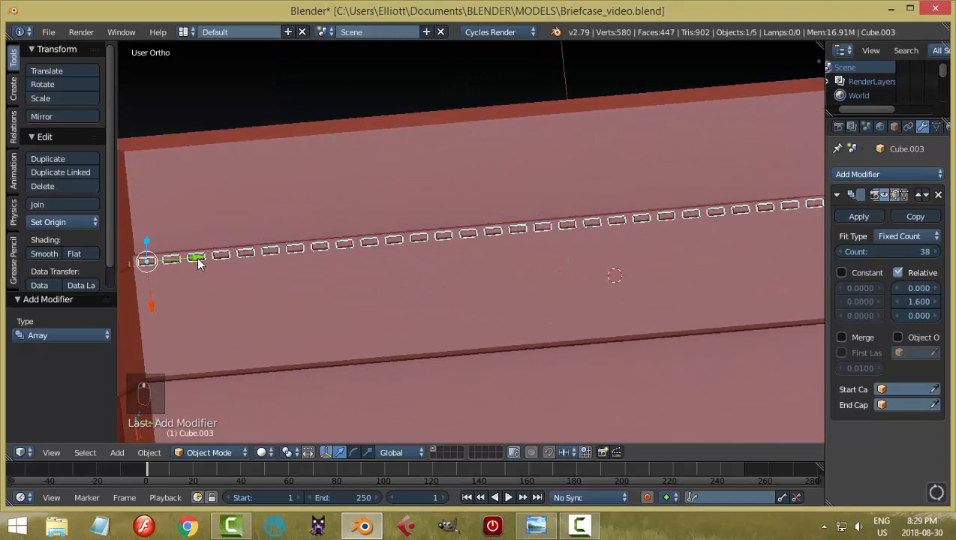
{"action": "key", "text": "g"}
{"action": "key", "text": "y"}
{"action": "left_click", "coordinate": [200, 263]}
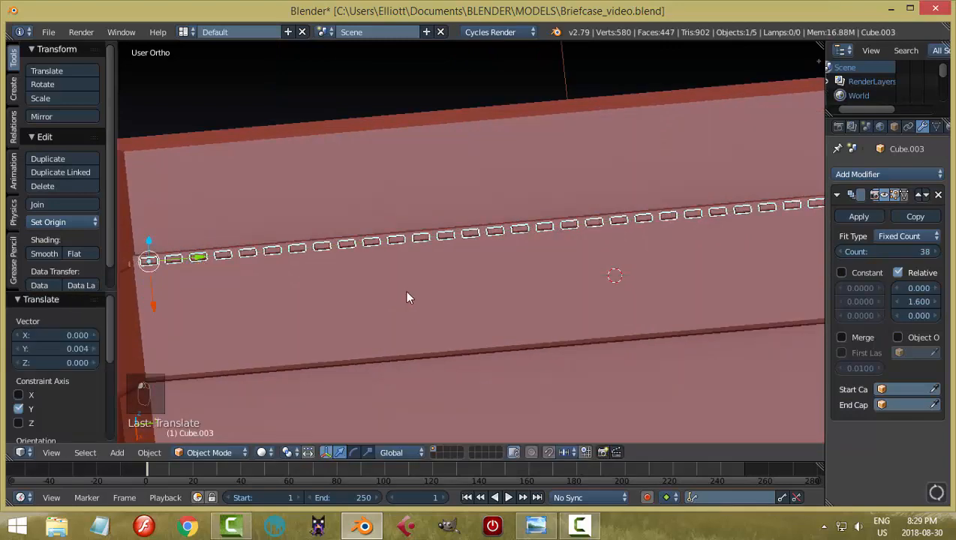
Set the array's relative Y offset to 1.7 and reduce its count to 36 so the row ends within the strap
{"action": "middle_click_drag", "start_coordinate": [405, 292], "coordinate": [493, 286]}
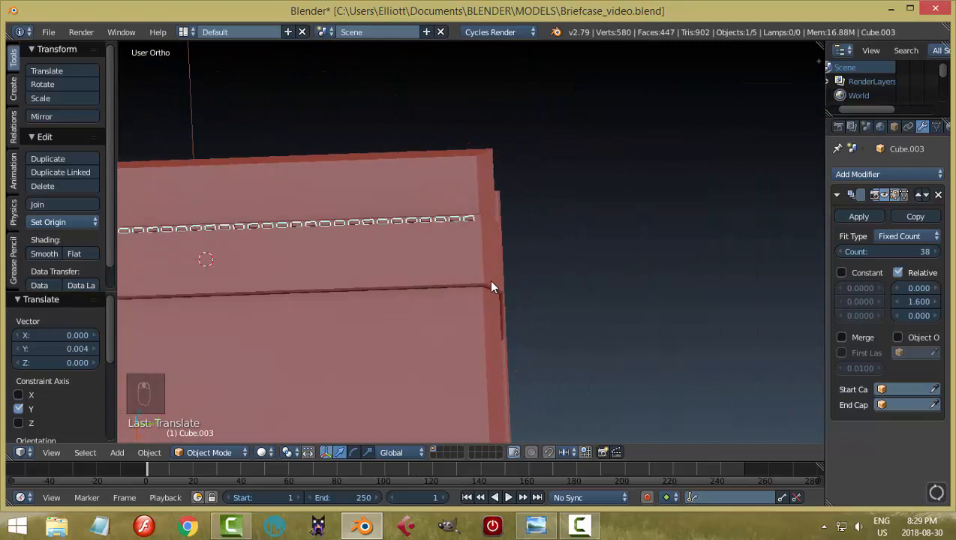
{"action": "left_click", "coordinate": [939, 303]}
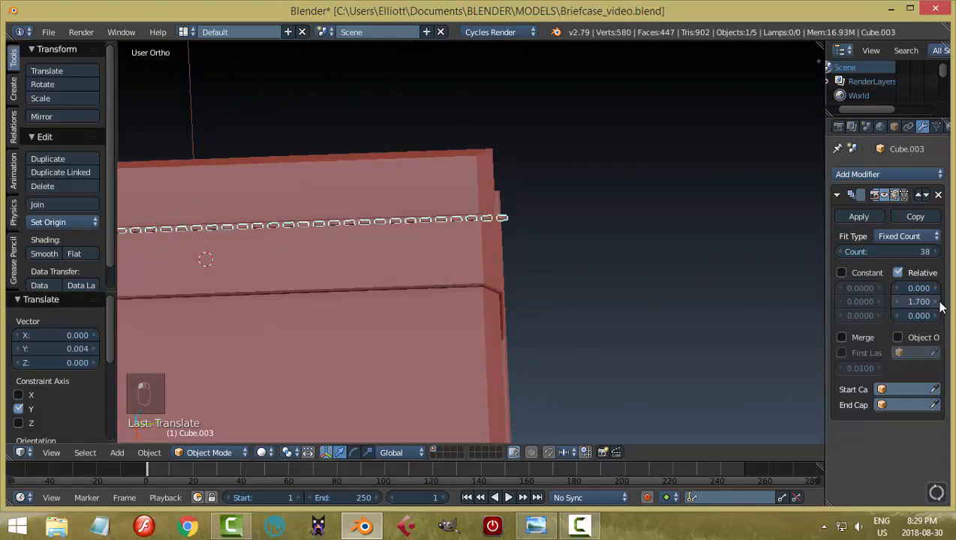
{"action": "left_click", "coordinate": [838, 251]}
{"action": "left_click", "coordinate": [838, 251]}
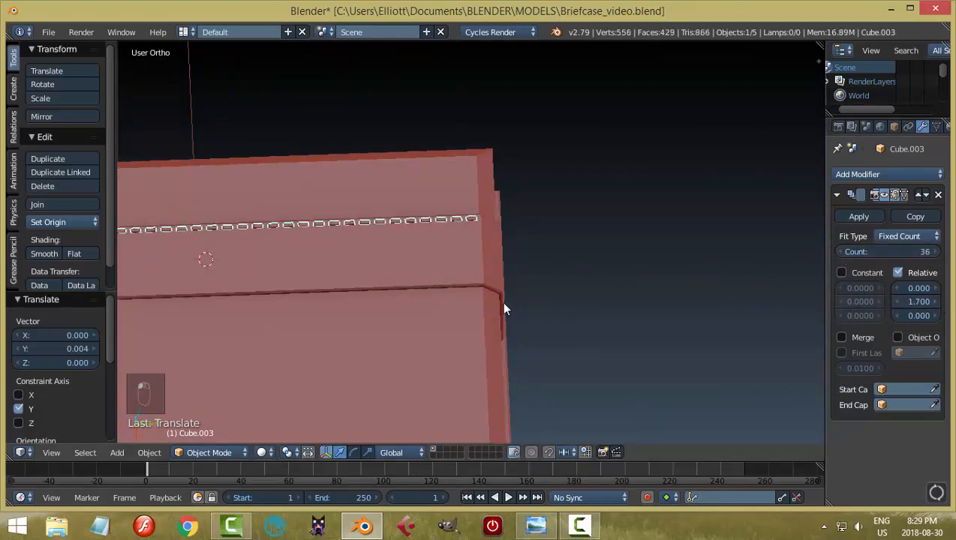
{"action": "middle_click_drag", "start_coordinate": [503, 308], "coordinate": [629, 303]}
{"action": "scroll", "coordinate": [214, 243], "scroll_direction": "up", "scroll_amount": 1}
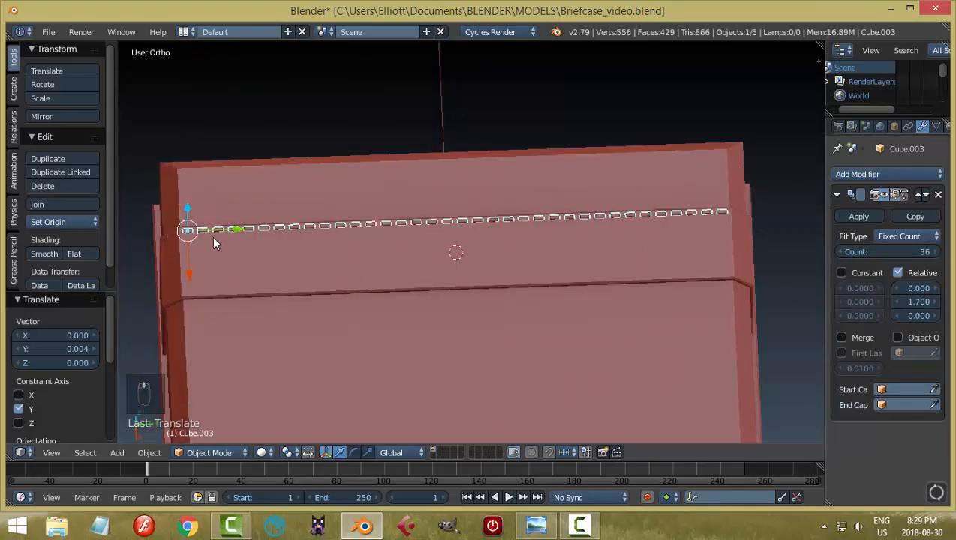
Fine-tune the stitch row's position along Y, deselect it and save the file over the existing one
{"action": "left_click_drag", "start_coordinate": [237, 234], "coordinate": [236, 230]}
{"action": "key", "text": "a"}
{"action": "middle_click_drag", "start_coordinate": [525, 291], "coordinate": [496, 331]}
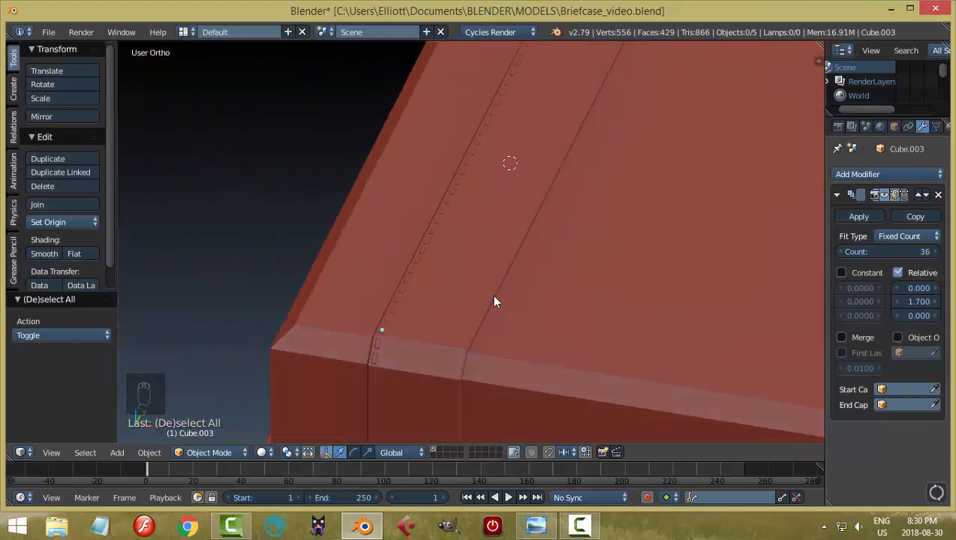
{"action": "key", "text": "ctrl+s"}
{"action": "left_click", "coordinate": [494, 298]}
Duplicate the flat-face stitch row in place and remove the Array modifier from the copy
{"action": "middle_click_drag", "start_coordinate": [493, 298], "coordinate": [487, 272]}
{"action": "right_click", "coordinate": [487, 259]}
{"action": "middle_click_drag", "start_coordinate": [580, 326], "coordinate": [627, 320]}
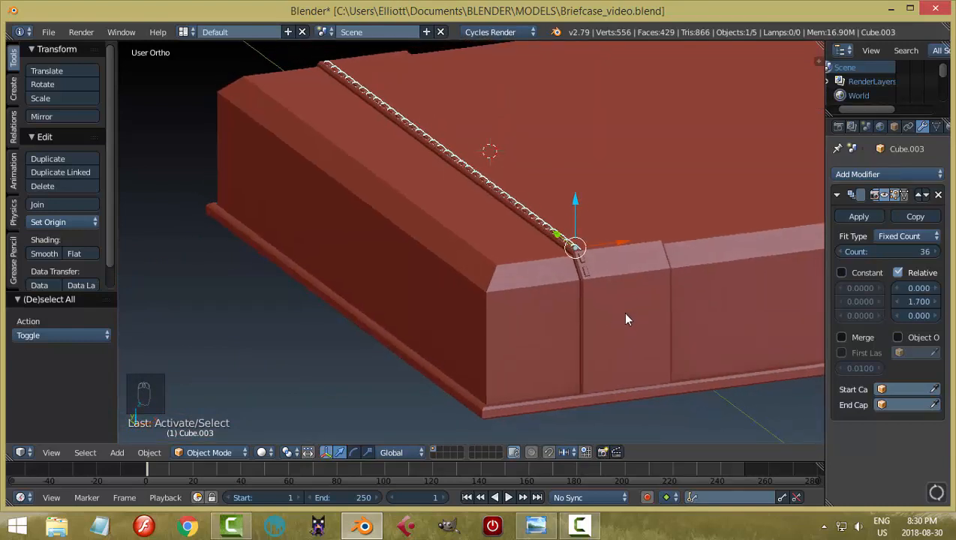
{"action": "key", "text": "shift+d"}
{"action": "right_click", "coordinate": [592, 296]}
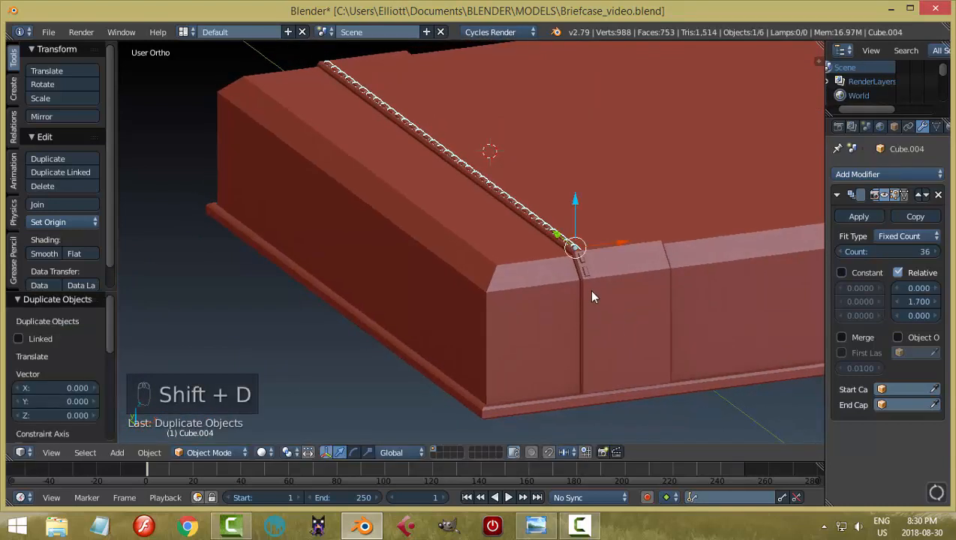
{"action": "left_click", "coordinate": [937, 194]}
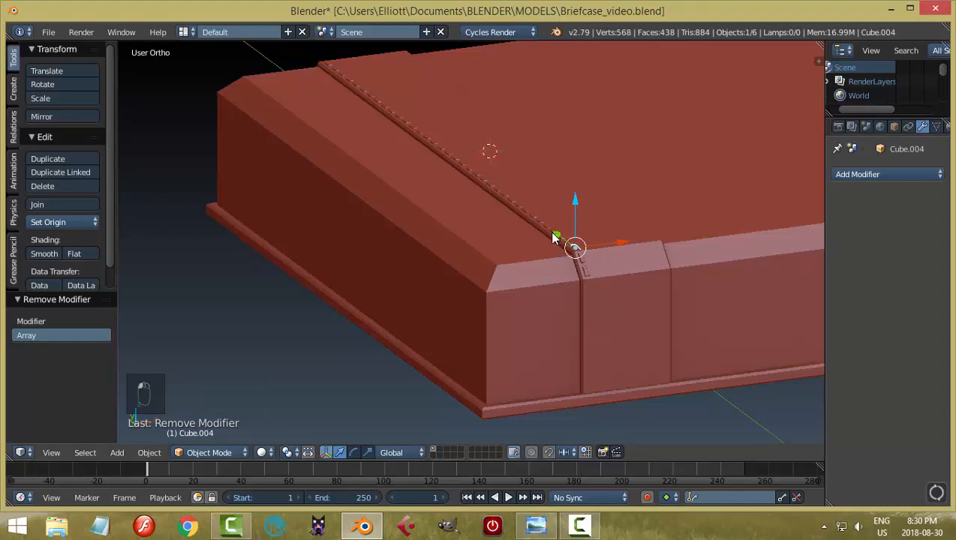
Move the duplicated block -0.235 along Y clear of the case and rotate it 90° about X in the left orthographic view
{"action": "left_click_drag", "start_coordinate": [555, 237], "coordinate": [573, 284]}
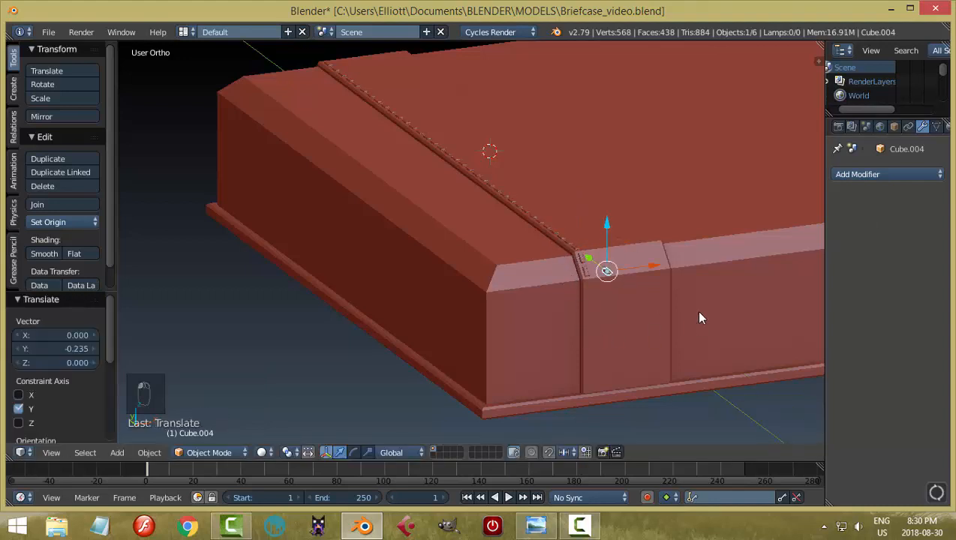
{"action": "key", "text": "ctrl+KP_3"}
{"action": "middle_click_drag", "start_coordinate": [792, 257], "coordinate": [497, 303], "text": "shift"}
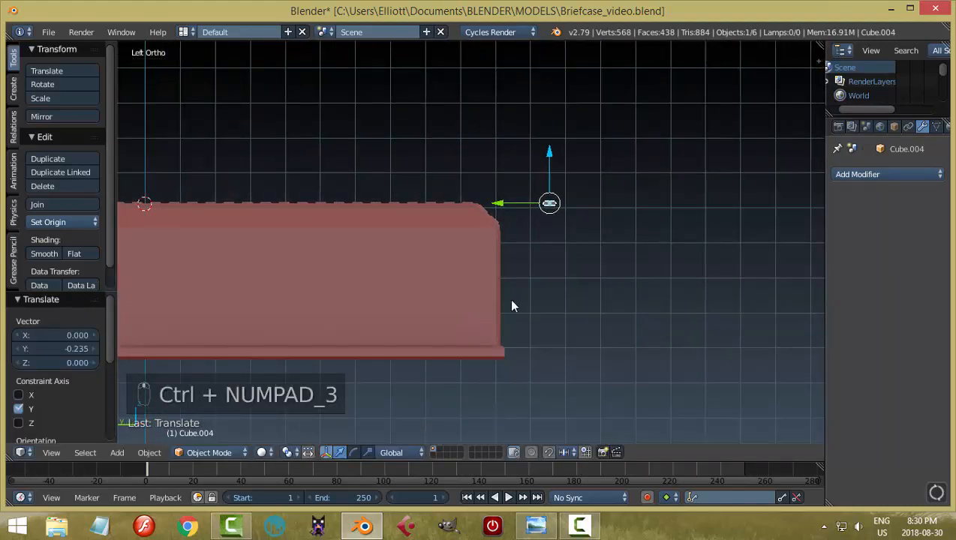
{"action": "scroll", "coordinate": [511, 306], "scroll_direction": "up", "scroll_amount": 3}
{"action": "middle_click_drag", "start_coordinate": [636, 265], "coordinate": [557, 306], "text": "shift"}
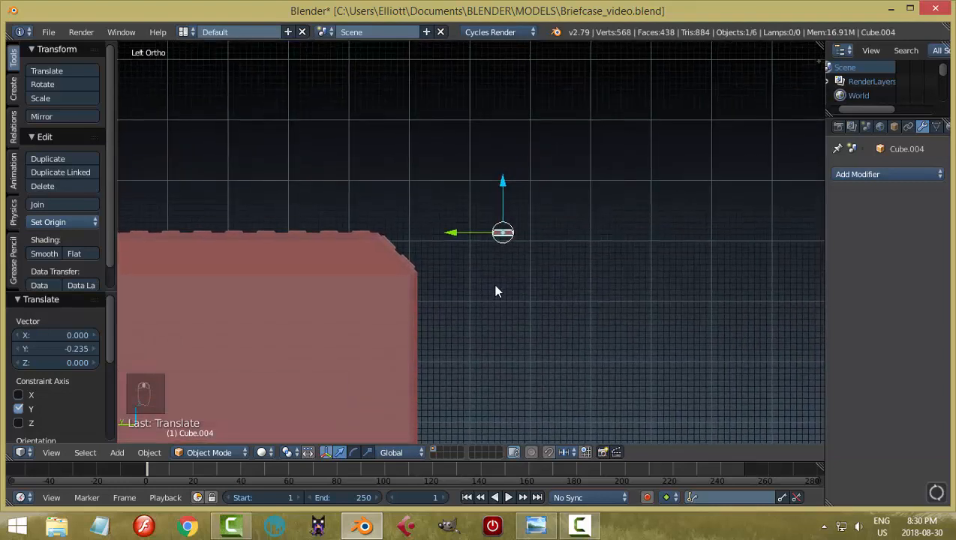
{"action": "type", "text": "rx"}
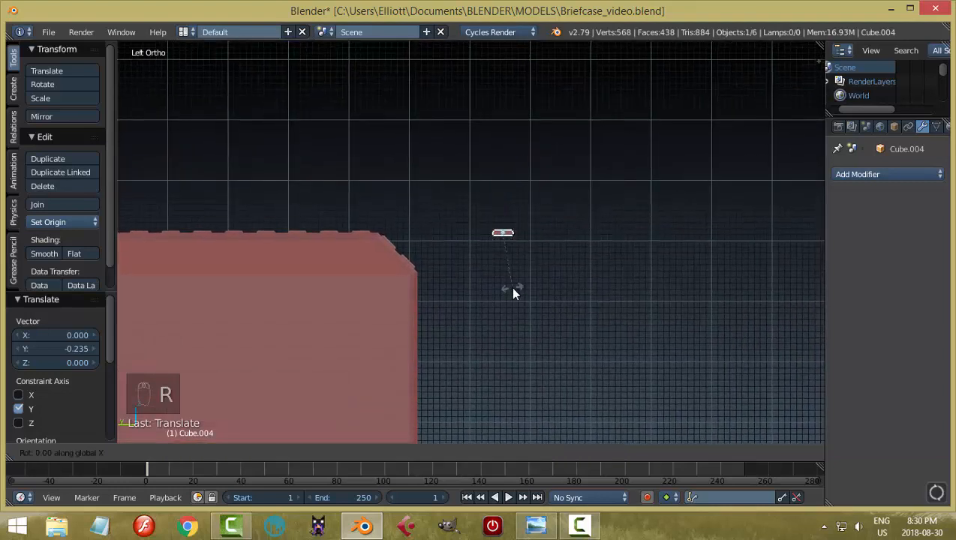
{"action": "type", "text": "90"}
{"action": "key", "text": "Return"}
Lower the block below the bevel and move it 0.141 along Y against the strap's vertical face
{"action": "left_click_drag", "start_coordinate": [508, 206], "coordinate": [497, 270]}
{"action": "left_click_drag", "start_coordinate": [450, 312], "coordinate": [368, 306]}
{"action": "key", "text": "KP_Decimal"}
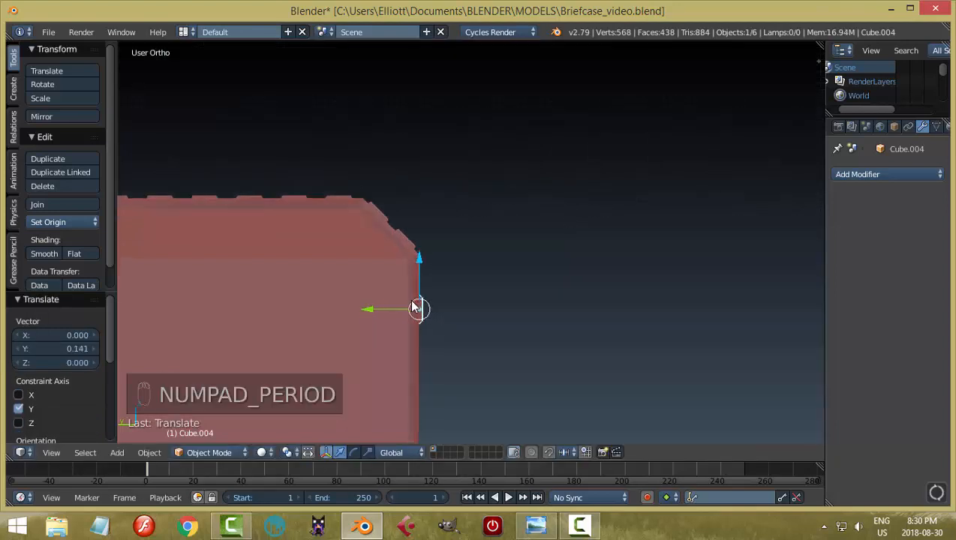
Fine-tune the block by 0.000452 along Y and -0.002 along Z so it sits partly sunk in the strap's vertical face
{"action": "left_click_drag", "start_coordinate": [423, 242], "coordinate": [418, 241]}
{"action": "middle_click_drag", "start_coordinate": [594, 194], "coordinate": [566, 332], "text": "shift"}
{"action": "scroll", "coordinate": [566, 338], "scroll_direction": "down", "scroll_amount": 6}
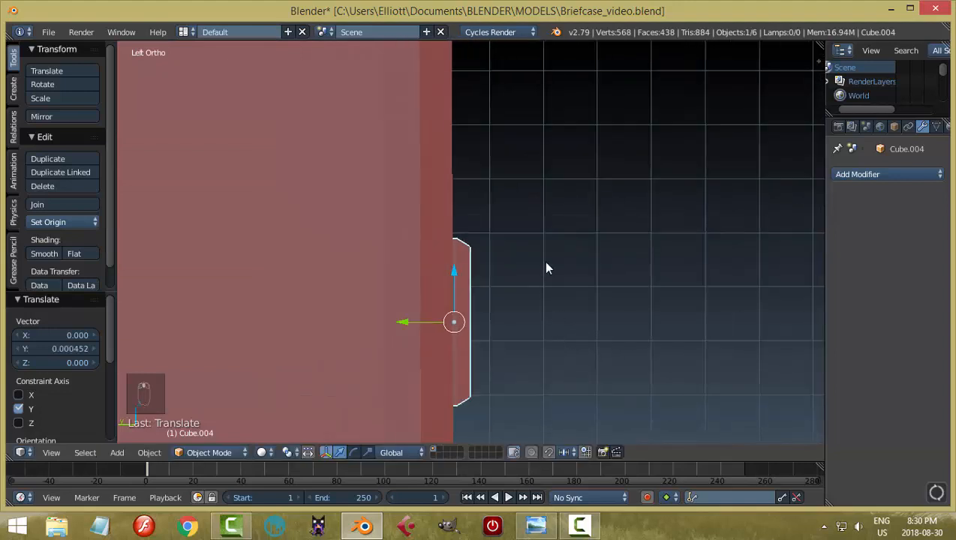
{"action": "middle_click_drag", "start_coordinate": [540, 260], "coordinate": [536, 294], "text": "shift"}
{"action": "left_click_drag", "start_coordinate": [458, 286], "coordinate": [463, 190]}
{"action": "middle_click_drag", "start_coordinate": [463, 189], "coordinate": [515, 265]}
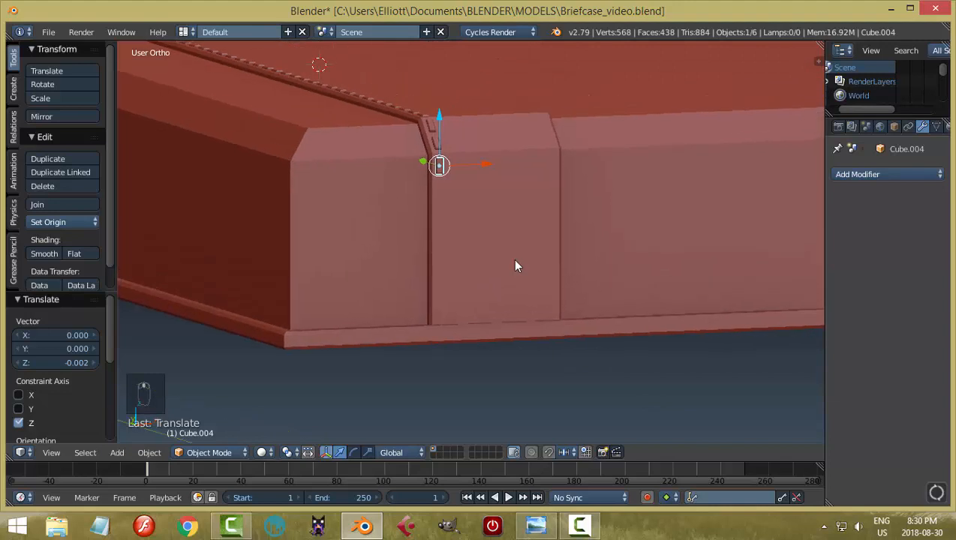
Add an Array modifier to the vertical-face block with a relative offset of 0 along X and 3.9 along Z
{"action": "left_click", "coordinate": [894, 174]}
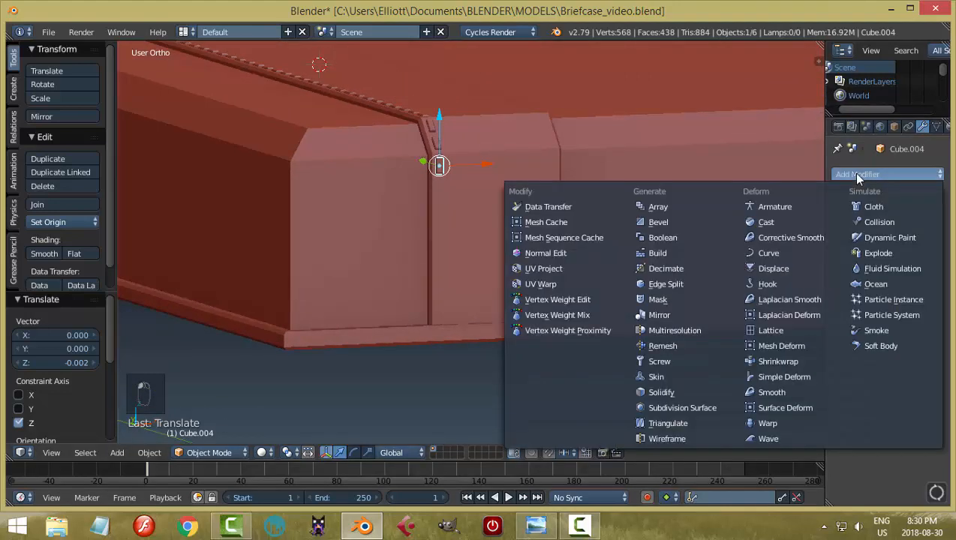
{"action": "left_click", "coordinate": [658, 207]}
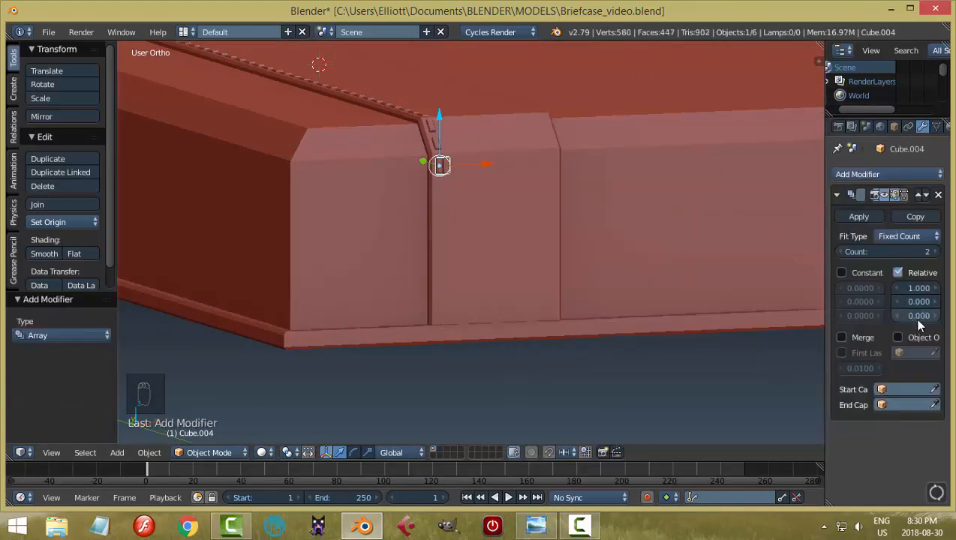
{"action": "mouse_move", "coordinate": [917, 321]}
{"action": "left_mouse_down"}
{"action": "mouse_move", "coordinate": [892, 321]}
{"action": "mouse_move", "coordinate": [916, 316]}
{"action": "left_mouse_up"}
{"action": "left_click", "coordinate": [907, 288]}
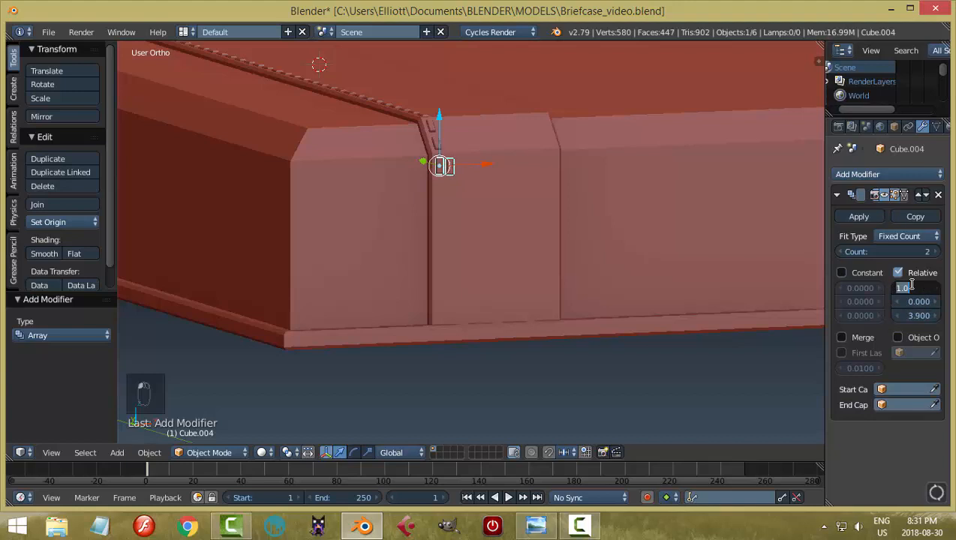
{"action": "type", "text": "0"}
{"action": "key", "text": "Return"}
{"action": "scroll", "coordinate": [620, 322], "scroll_direction": "up", "scroll_amount": 4}
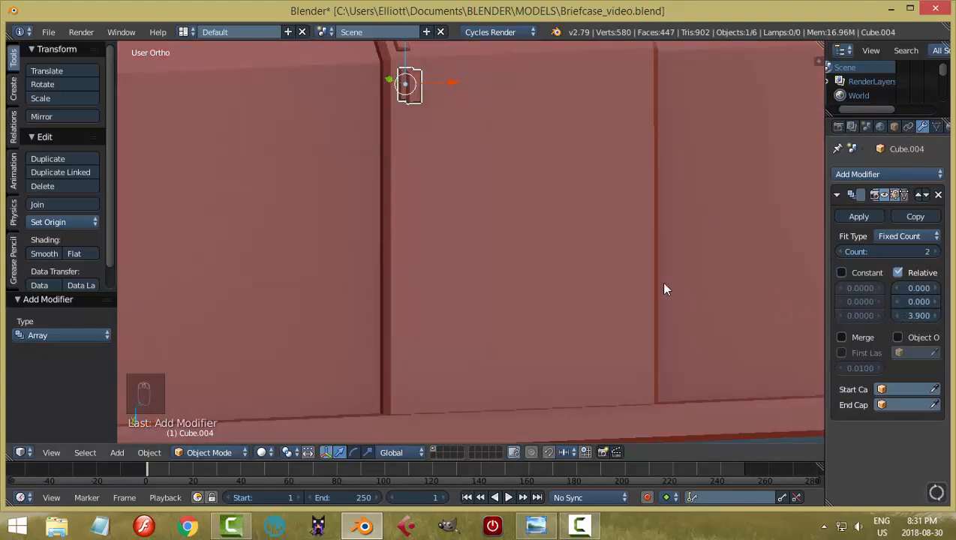
Apply the block's rotation and scale so the array follows the global Z axis
{"action": "middle_click_drag", "start_coordinate": [509, 239], "coordinate": [548, 237]}
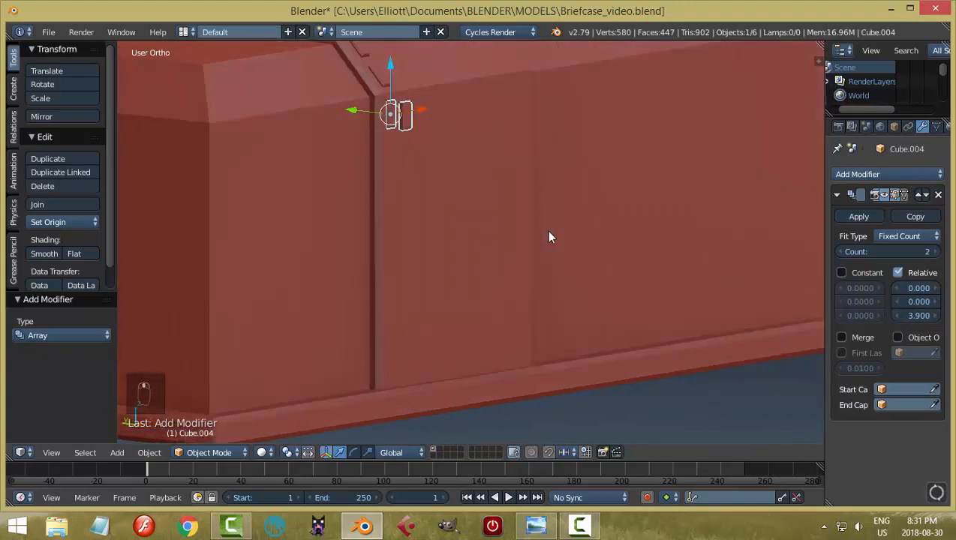
{"action": "middle_click_drag", "start_coordinate": [435, 192], "coordinate": [415, 184]}
{"action": "key", "text": "ctrl+a"}
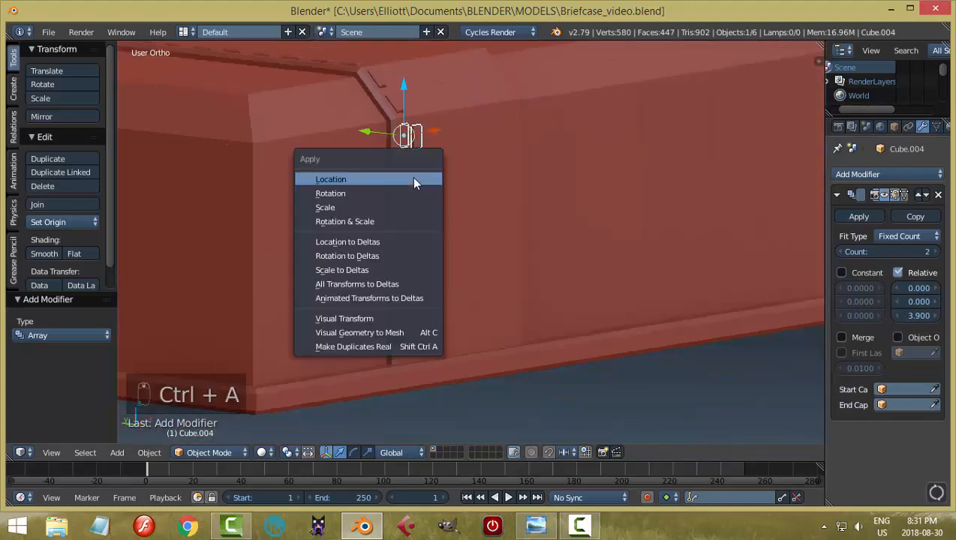
{"action": "left_click", "coordinate": [387, 220]}
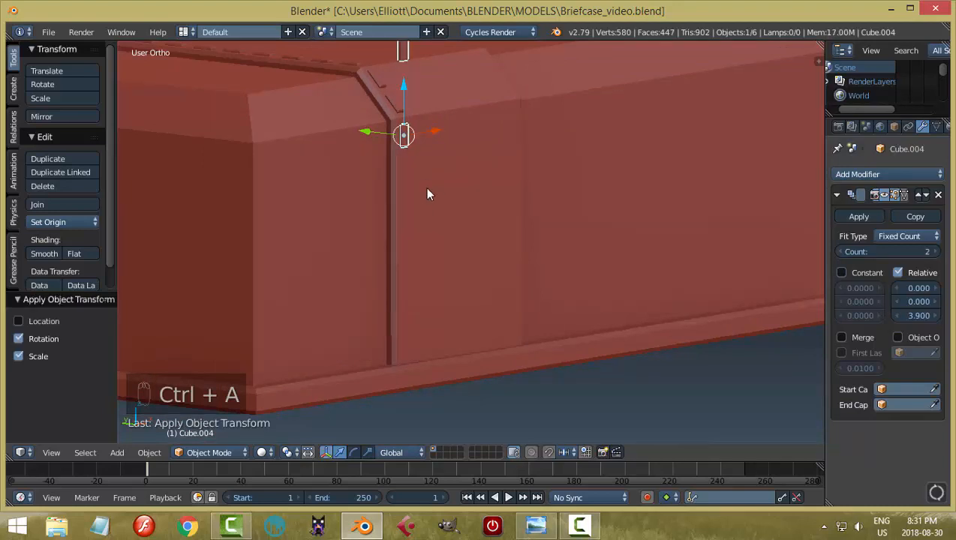
{"action": "scroll", "coordinate": [427, 192], "scroll_direction": "up", "scroll_amount": 3}
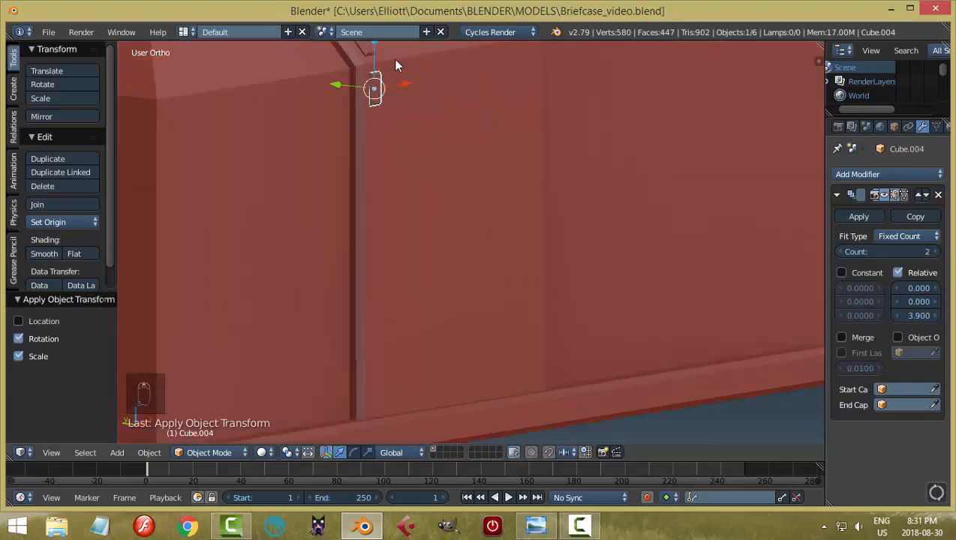
{"action": "scroll", "coordinate": [409, 153], "scroll_direction": "down", "scroll_amount": 2}
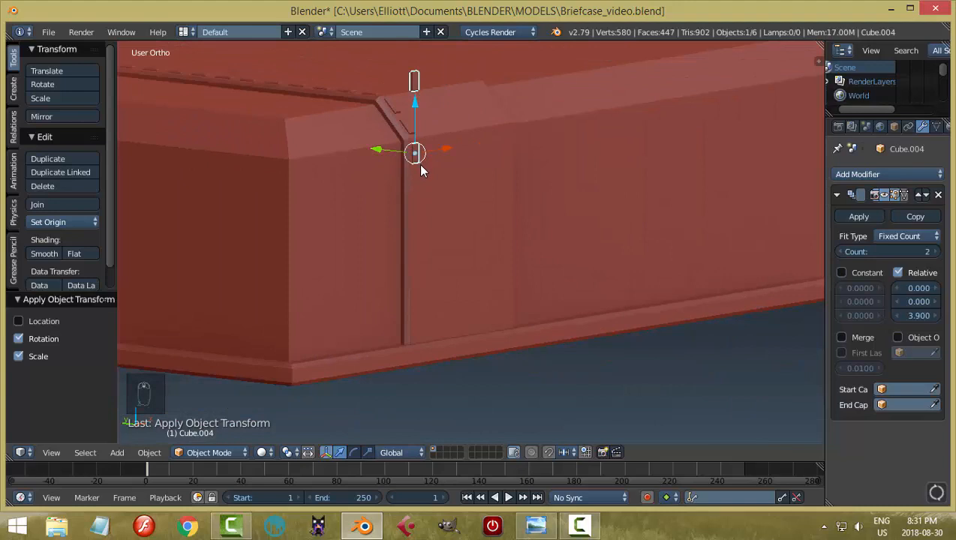
{"action": "scroll", "coordinate": [418, 163], "scroll_direction": "down", "scroll_amount": 2}
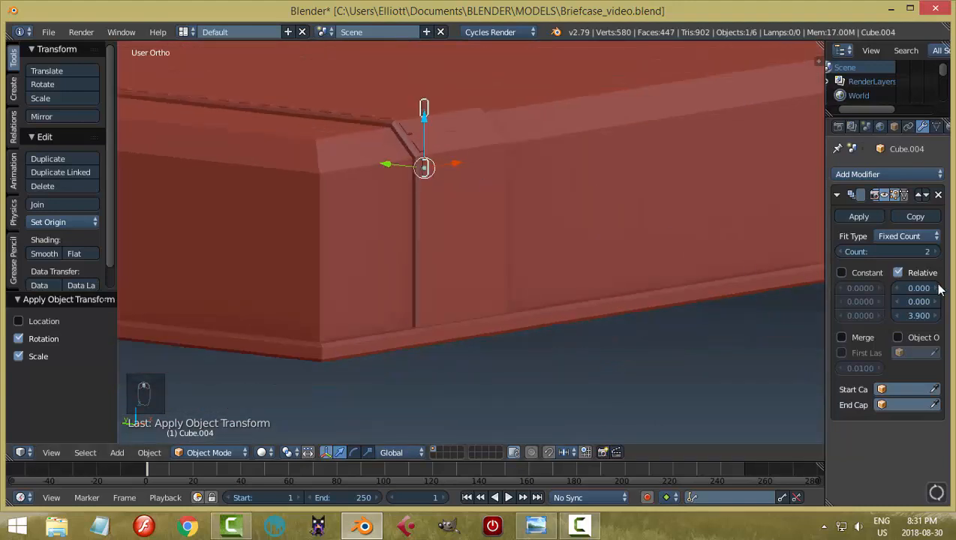
Set the array's relative Z offset to -1.6 so the stitches run down the strap's vertical face
{"action": "left_click_drag", "start_coordinate": [914, 316], "coordinate": [902, 316]}
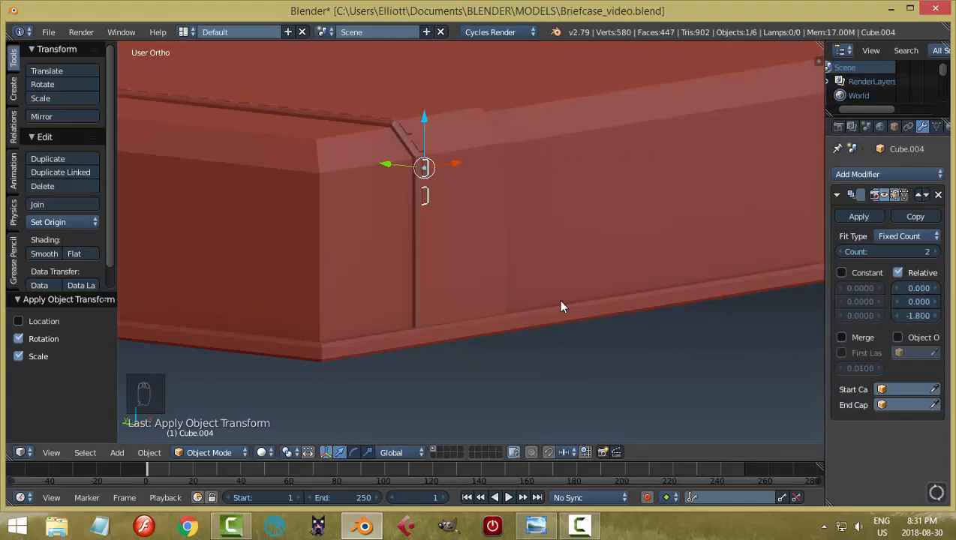
{"action": "scroll", "coordinate": [561, 305], "scroll_direction": "up", "scroll_amount": 3}
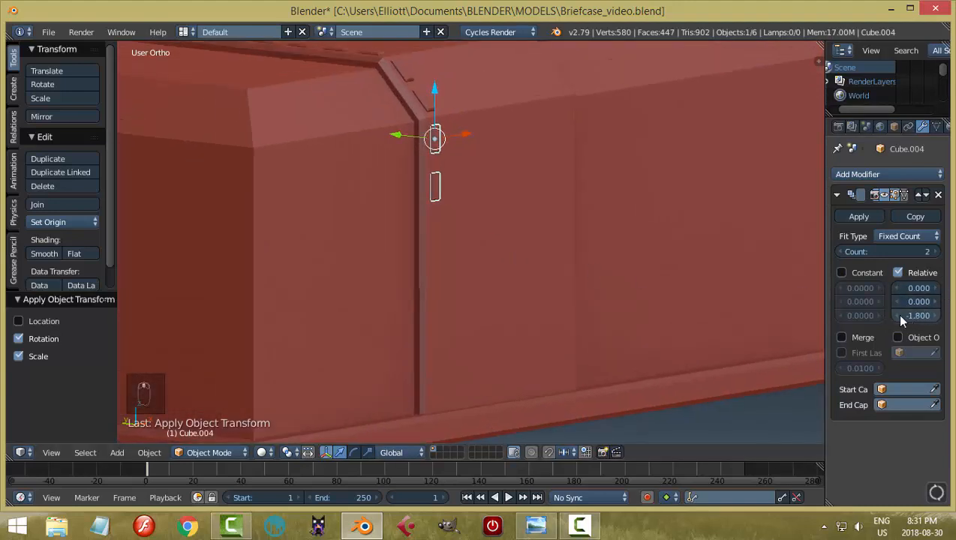
{"action": "left_click", "coordinate": [936, 318]}
{"action": "left_click", "coordinate": [936, 318]}
{"action": "left_click", "coordinate": [935, 318]}
In the left orthographic view, move the stitches -0.00054 along Y so they protrude slightly more from the strap's vertical face
{"action": "mouse_move", "coordinate": [489, 232]}
{"action": "middle_mouse_down"}
{"action": "mouse_move", "coordinate": [528, 243]}
{"action": "mouse_move", "coordinate": [501, 248]}
{"action": "middle_mouse_up"}
{"action": "scroll", "coordinate": [497, 248], "scroll_direction": "up", "scroll_amount": 2}
{"action": "key", "text": "ctrl+KP_3"}
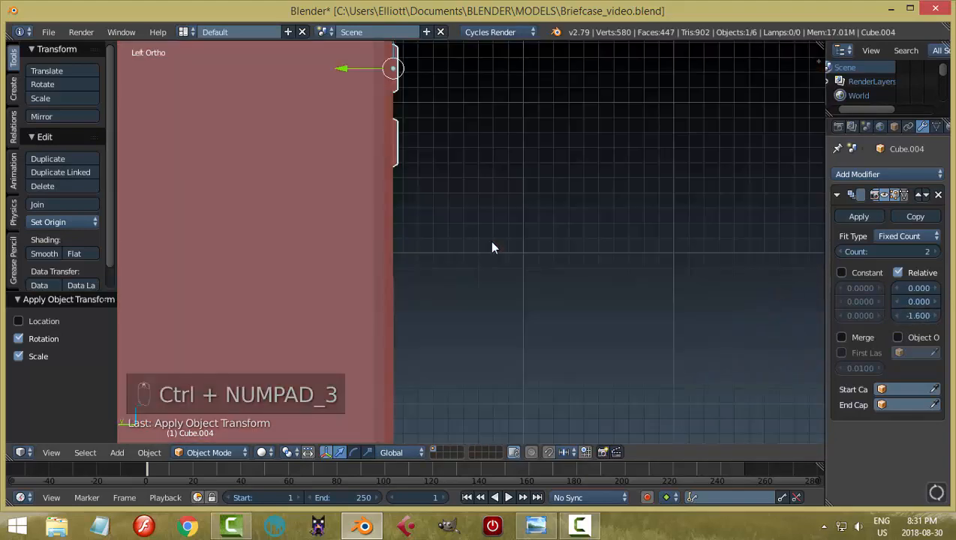
{"action": "scroll", "coordinate": [492, 242], "scroll_direction": "up", "scroll_amount": 3}
{"action": "middle_click_drag", "start_coordinate": [443, 170], "coordinate": [533, 361], "text": "shift"}
{"action": "middle_click_drag", "start_coordinate": [496, 194], "coordinate": [533, 308], "text": "shift"}
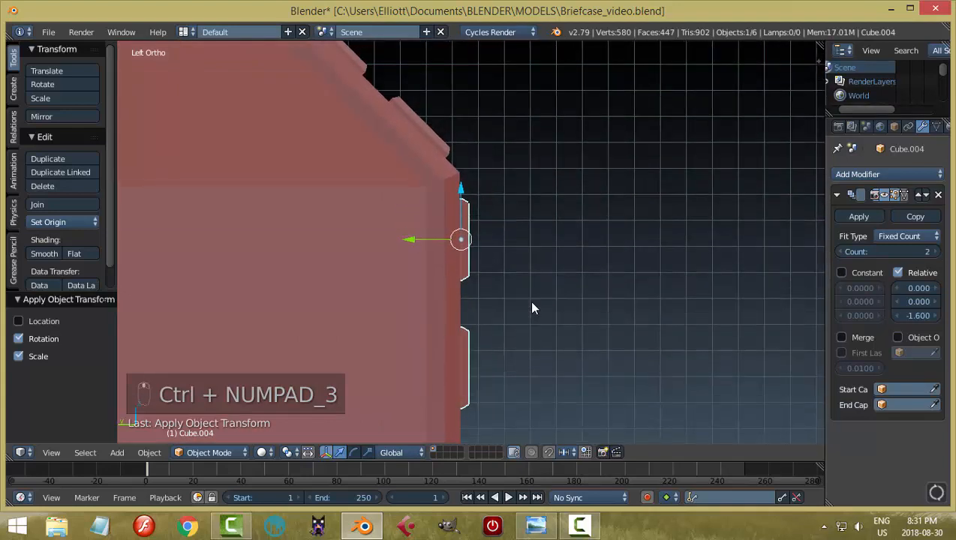
{"action": "key", "text": "g"}
{"action": "key", "text": "y"}
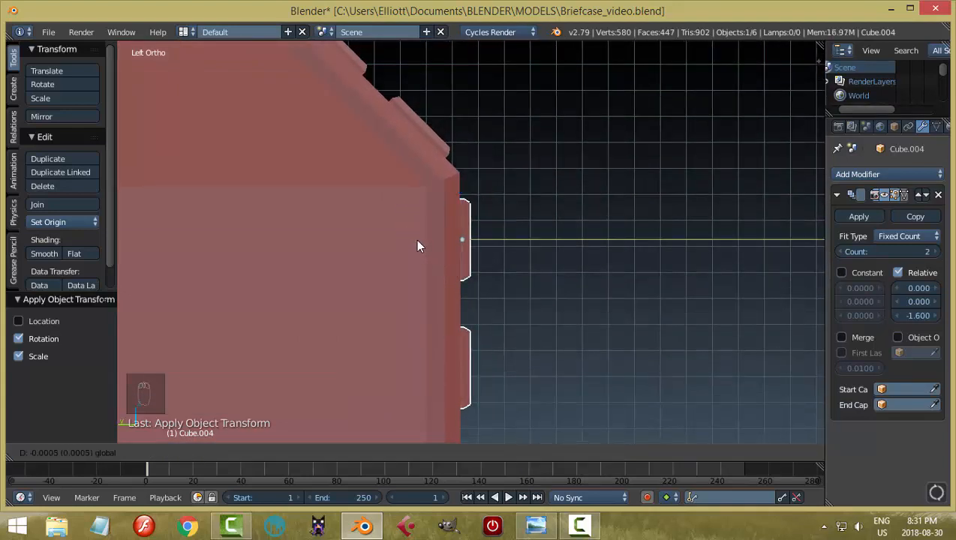
{"action": "left_click", "coordinate": [417, 241]}
{"action": "scroll", "coordinate": [610, 295], "scroll_direction": "down", "scroll_amount": 4}
{"action": "middle_click_drag", "start_coordinate": [591, 320], "coordinate": [589, 267], "text": "shift"}
{"action": "scroll", "coordinate": [557, 248], "scroll_direction": "down", "scroll_amount": 3}
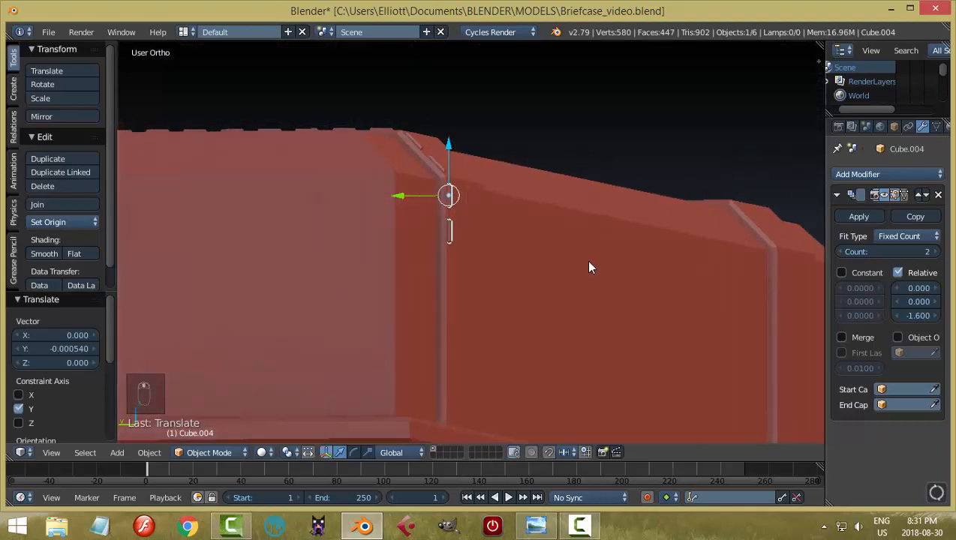
Set the array count to 6 for the stitches running down the strap's vertical face, then deselect everything
{"action": "left_click", "coordinate": [930, 252]}
{"action": "left_click", "coordinate": [930, 252]}
{"action": "left_click", "coordinate": [931, 252]}
{"action": "left_click", "coordinate": [931, 252]}
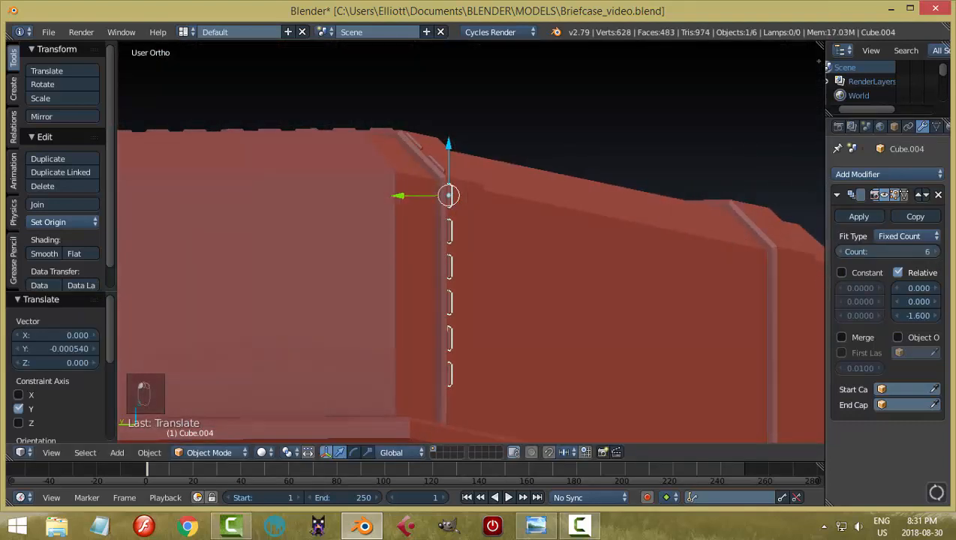
{"action": "middle_click_drag", "start_coordinate": [745, 309], "coordinate": [546, 284]}
{"action": "scroll", "coordinate": [548, 336], "scroll_direction": "up", "scroll_amount": 2}
{"action": "middle_click_drag", "start_coordinate": [467, 312], "coordinate": [472, 235], "text": "shift"}
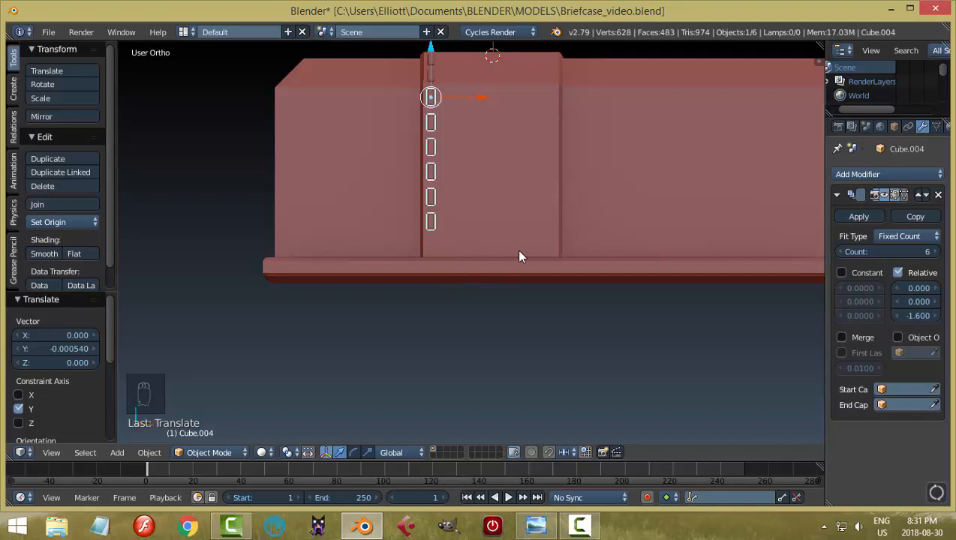
{"action": "key", "text": "a"}
{"action": "middle_click_drag", "start_coordinate": [520, 256], "coordinate": [707, 228]}
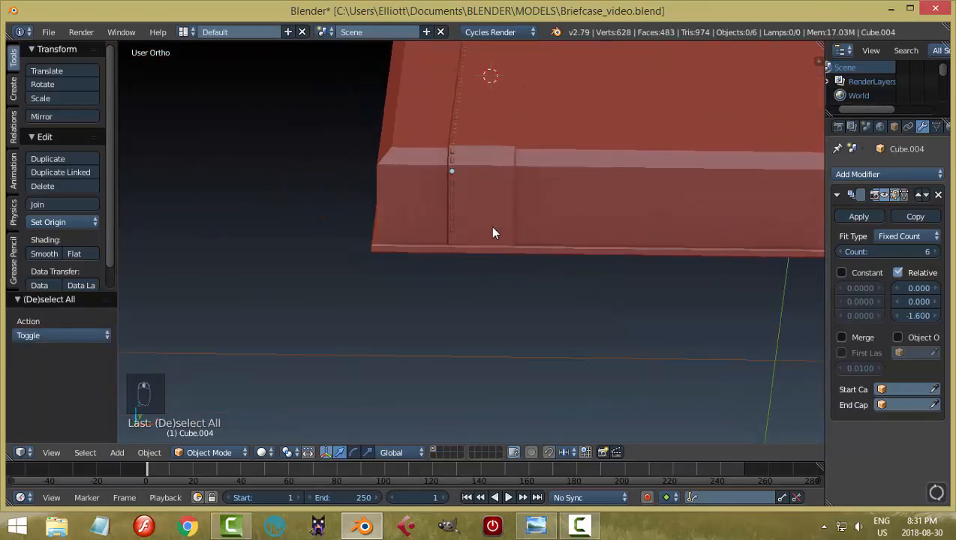
Apply the Array modifier on the stitches along the strap's vertical face
{"action": "middle_click_drag", "start_coordinate": [495, 230], "coordinate": [452, 196]}
{"action": "right_click", "coordinate": [452, 197]}
{"action": "left_click", "coordinate": [874, 216]}
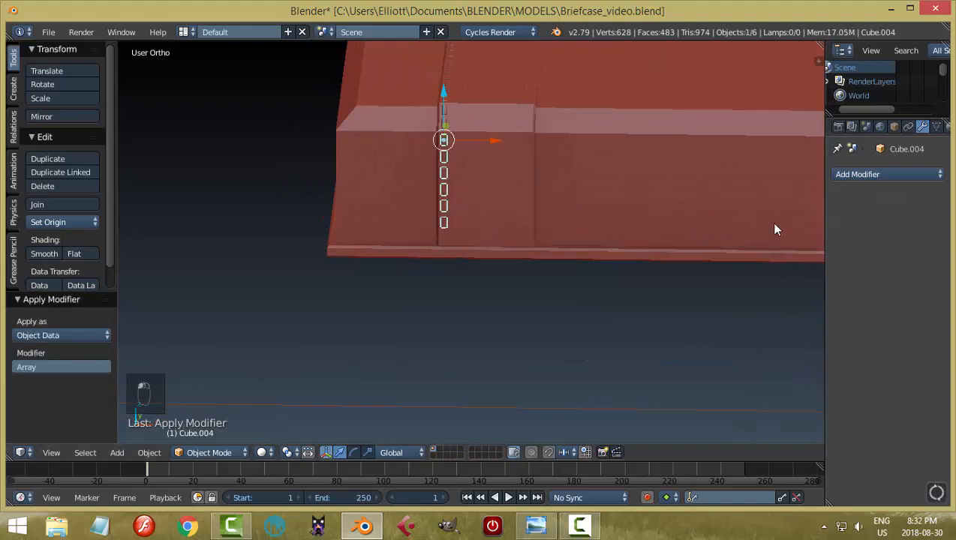
{"action": "middle_click_drag", "start_coordinate": [774, 228], "coordinate": [515, 244]}
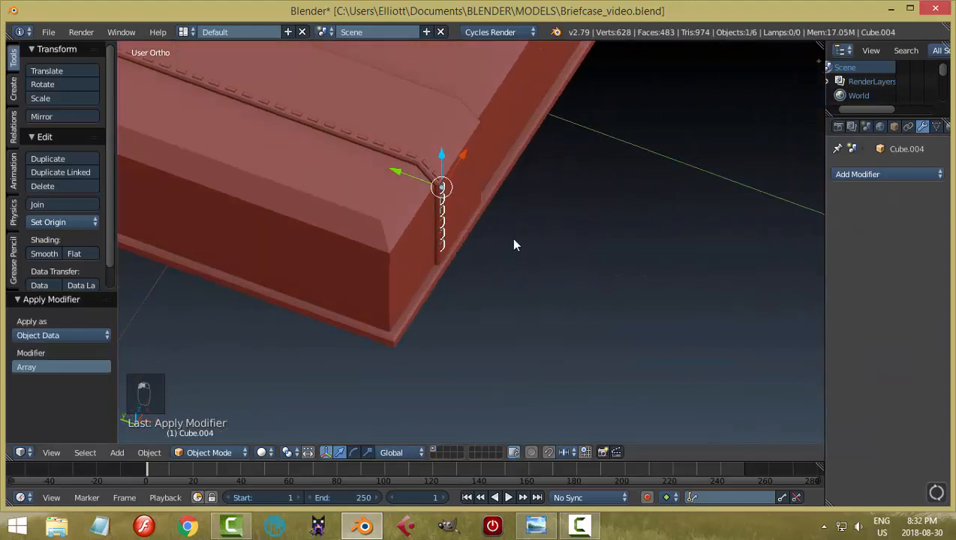
Apply the Array modifier on the stitch row along the strap's flat upper face and clear the selection
{"action": "right_click", "coordinate": [397, 149]}
{"action": "right_click", "coordinate": [396, 148]}
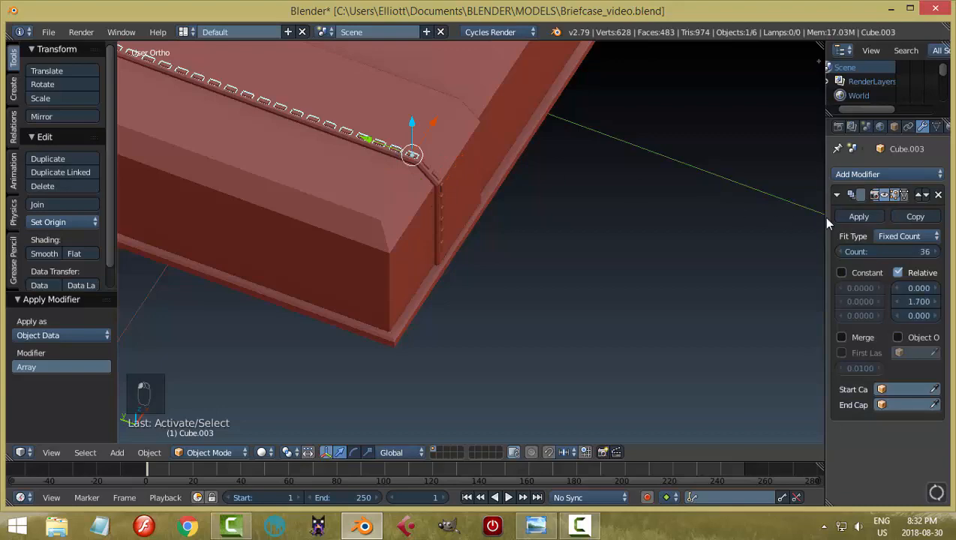
{"action": "left_click", "coordinate": [857, 217]}
{"action": "middle_click_drag", "start_coordinate": [664, 248], "coordinate": [432, 239]}
{"action": "middle_click_drag", "start_coordinate": [495, 247], "coordinate": [445, 245]}
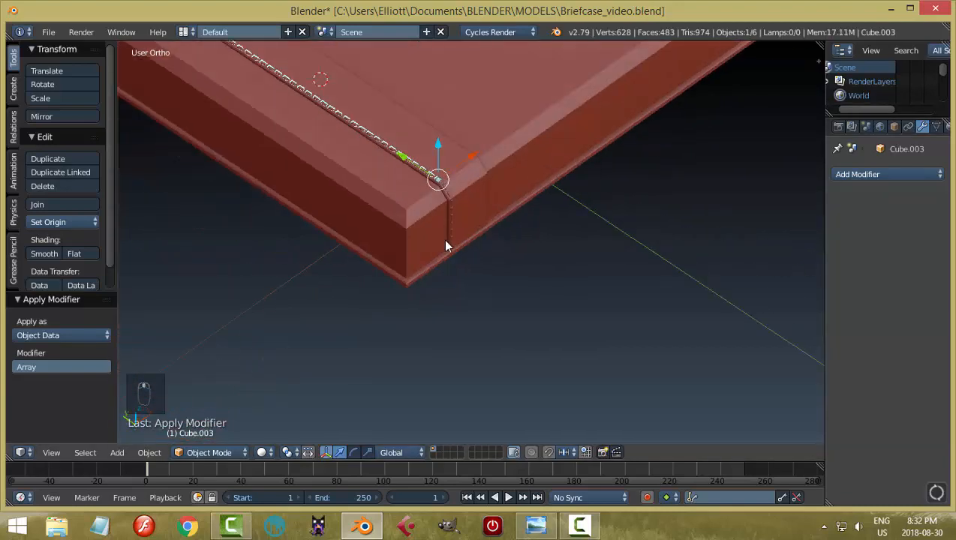
{"action": "key", "text": "a"}
{"action": "middle_click_drag", "start_coordinate": [527, 261], "coordinate": [483, 213]}
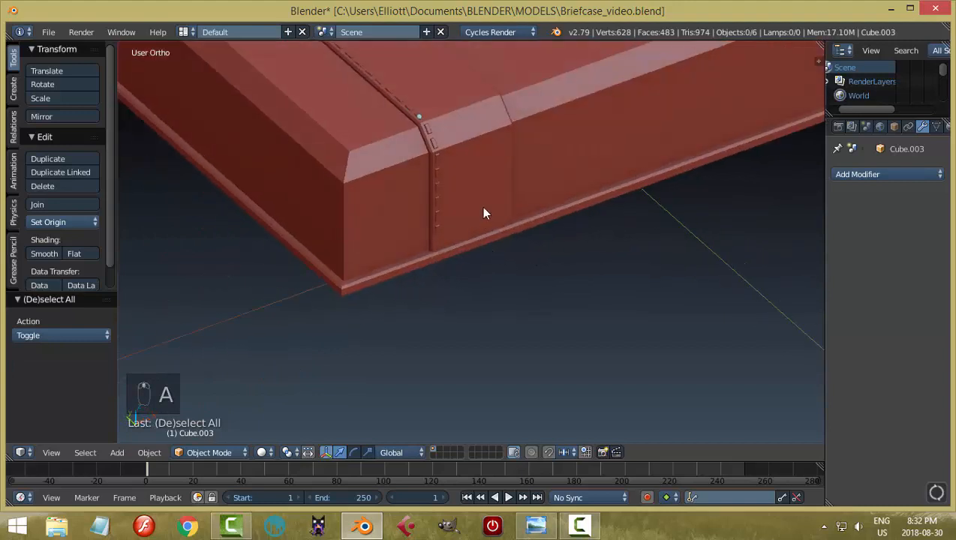
Select the briefcase body and snap the 3D cursor to its origin
{"action": "scroll", "coordinate": [564, 176], "scroll_direction": "down", "scroll_amount": 8}
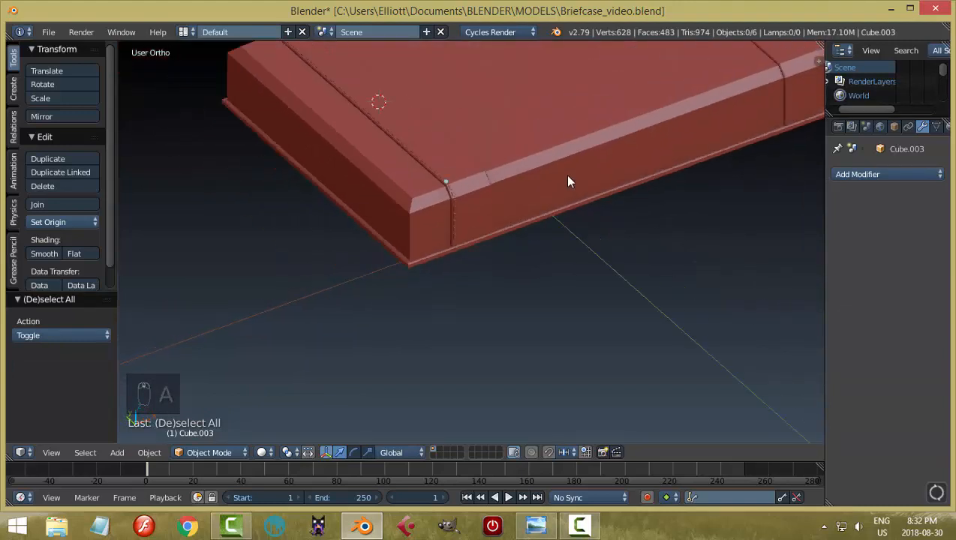
{"action": "scroll", "coordinate": [477, 227], "scroll_direction": "up", "scroll_amount": 5}
{"action": "middle_click_drag", "start_coordinate": [450, 199], "coordinate": [638, 187]}
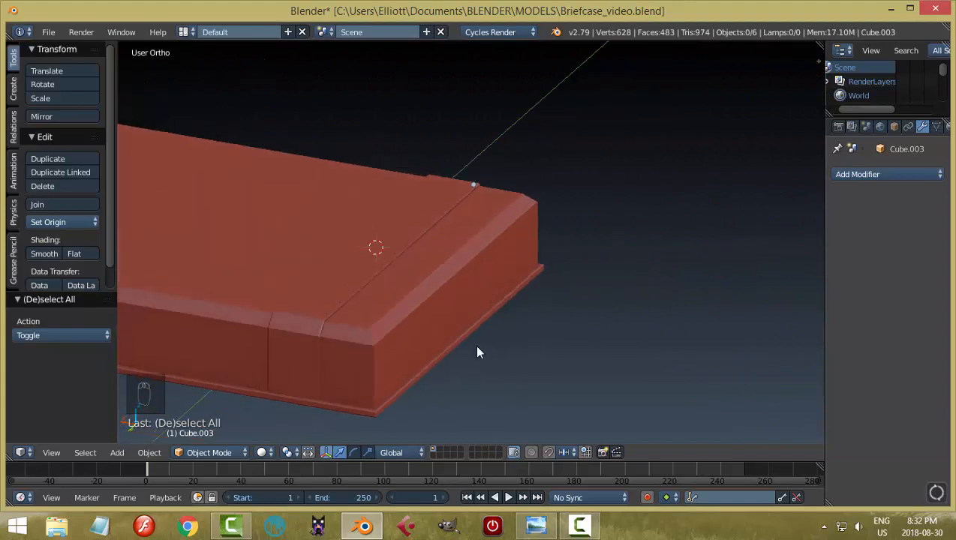
{"action": "scroll", "coordinate": [478, 352], "scroll_direction": "down", "scroll_amount": 5}
{"action": "middle_click_drag", "start_coordinate": [580, 331], "coordinate": [459, 296]}
{"action": "right_click", "coordinate": [389, 182]}
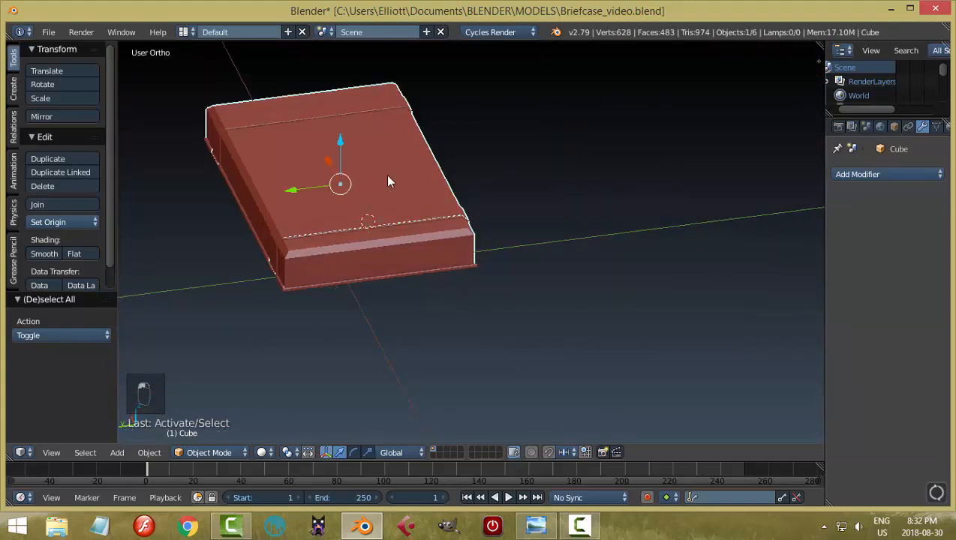
{"action": "key", "text": "shift+s"}
{"action": "left_click", "coordinate": [459, 175]}
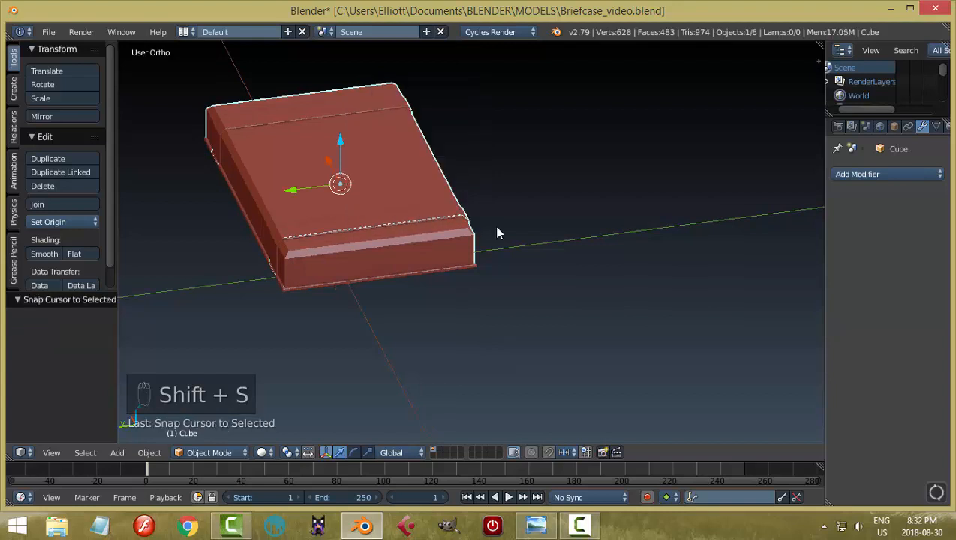
Join the two stitch blocks on the strap's bevelled edge into one object and set its origin to geometry
{"action": "middle_click_drag", "start_coordinate": [497, 230], "coordinate": [369, 252]}
{"action": "scroll", "coordinate": [424, 248], "scroll_direction": "up", "scroll_amount": 5}
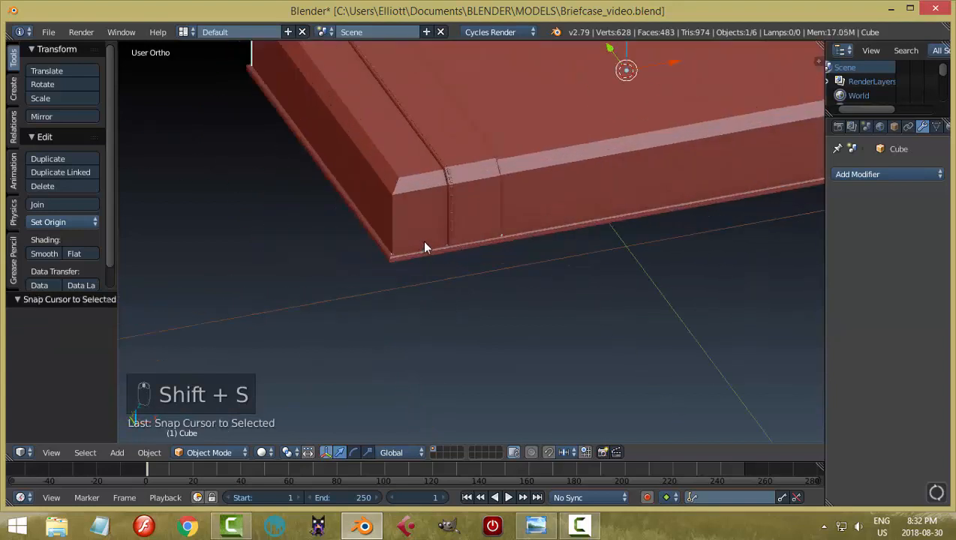
{"action": "right_click", "coordinate": [451, 180]}
{"action": "scroll", "coordinate": [461, 191], "scroll_direction": "up", "scroll_amount": 5}
{"action": "middle_click_drag", "start_coordinate": [437, 188], "coordinate": [580, 174]}
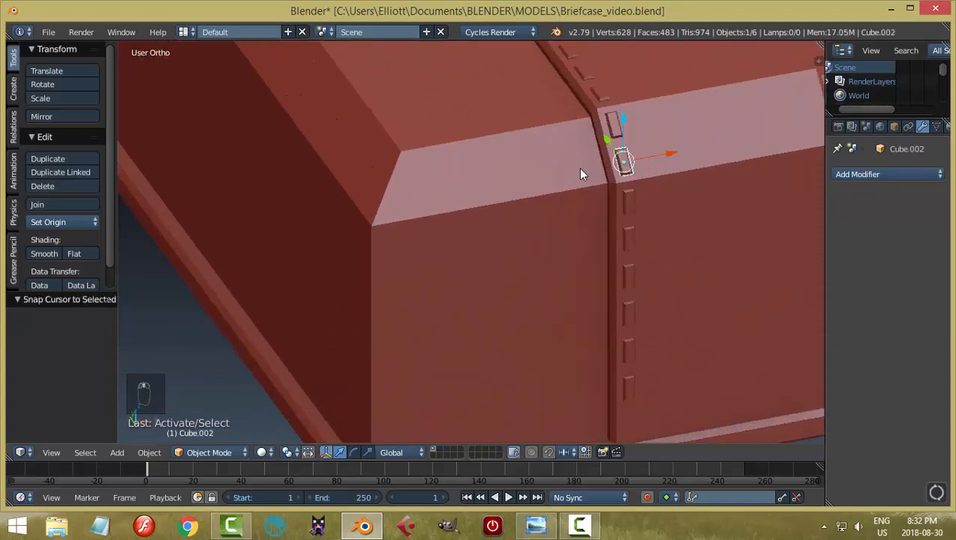
{"action": "right_click", "coordinate": [613, 124], "text": "shift"}
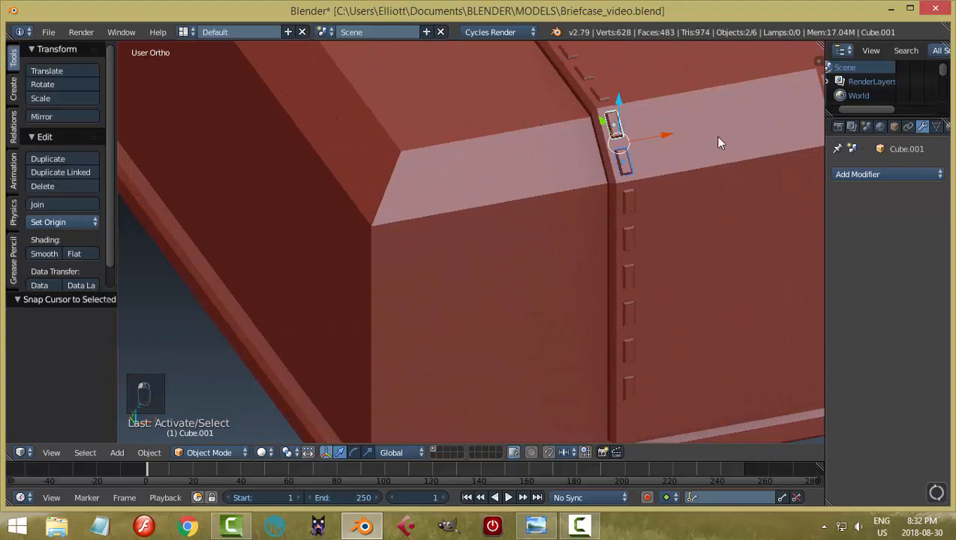
{"action": "key", "text": "ctrl+j"}
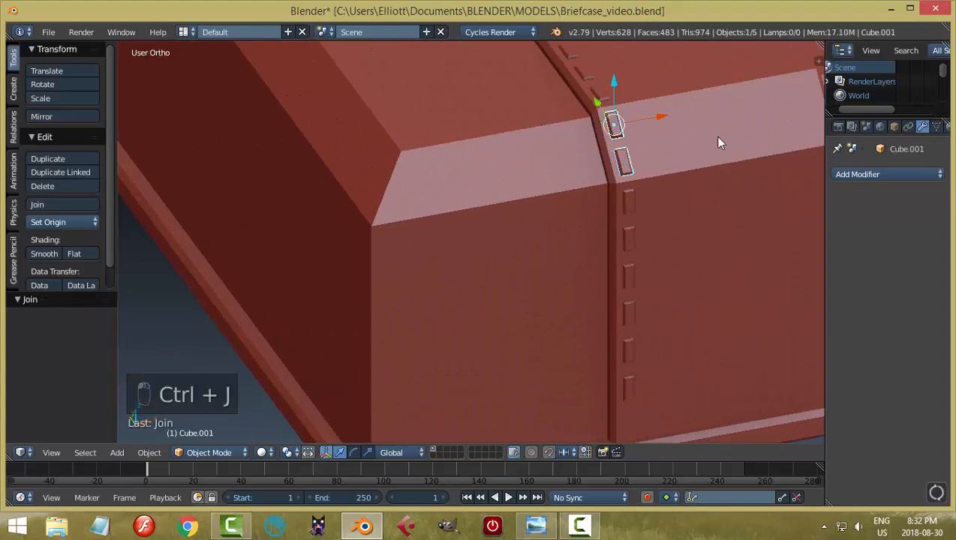
{"action": "left_click", "coordinate": [60, 222]}
{"action": "left_click", "coordinate": [71, 253]}
Snap the 3D cursor to the briefcase body again
{"action": "middle_click_drag", "start_coordinate": [523, 200], "coordinate": [682, 182]}
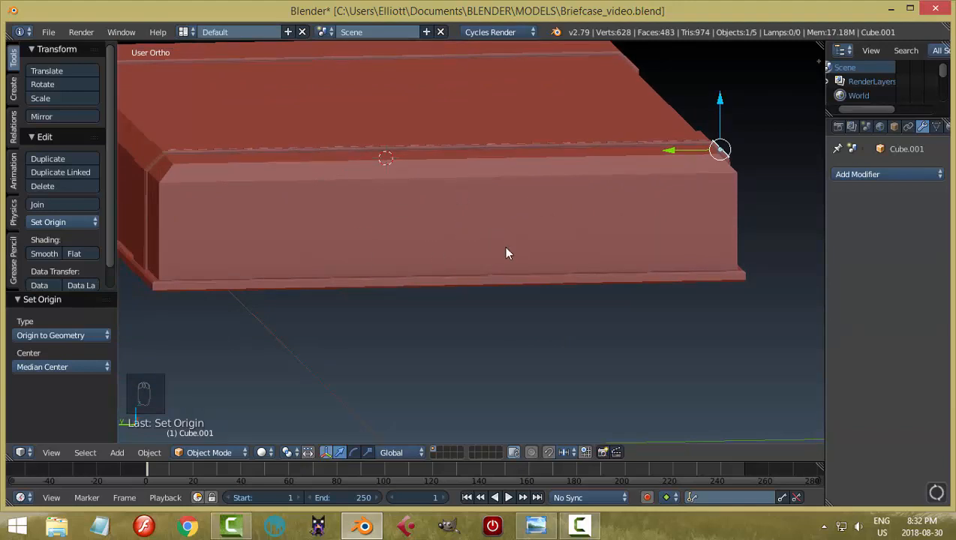
{"action": "middle_click_drag", "start_coordinate": [570, 239], "coordinate": [563, 231]}
{"action": "right_click", "coordinate": [453, 217]}
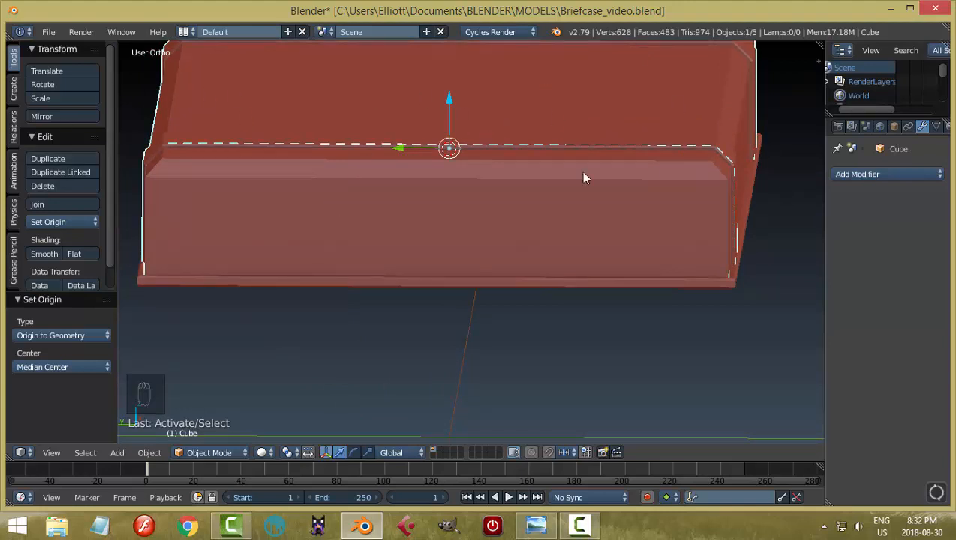
{"action": "key", "text": "shift+s"}
{"action": "left_click", "coordinate": [471, 181]}
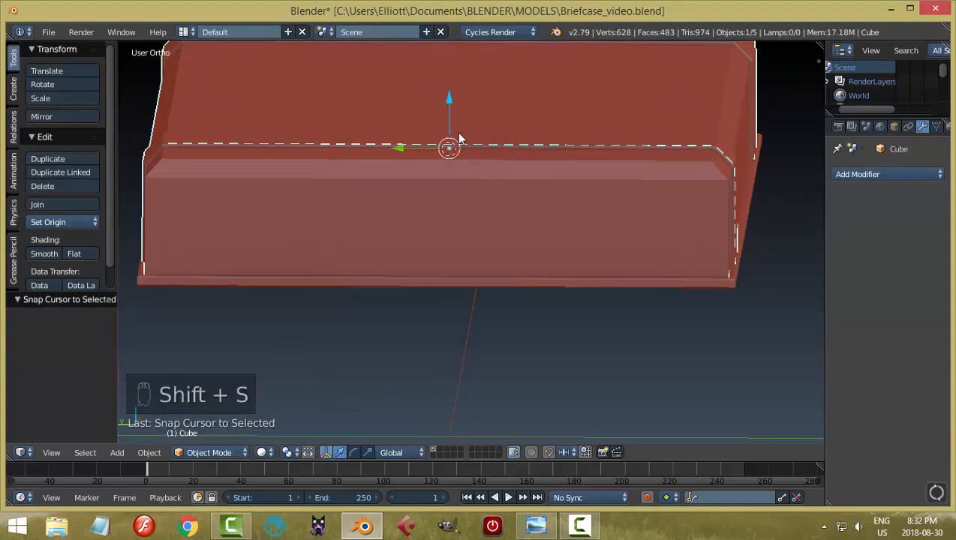
Add a Mirror modifier to the joined bevelled-edge stitches with Cube as the mirror object and only the Y axis enabled
{"action": "middle_click_drag", "start_coordinate": [488, 197], "coordinate": [668, 226]}
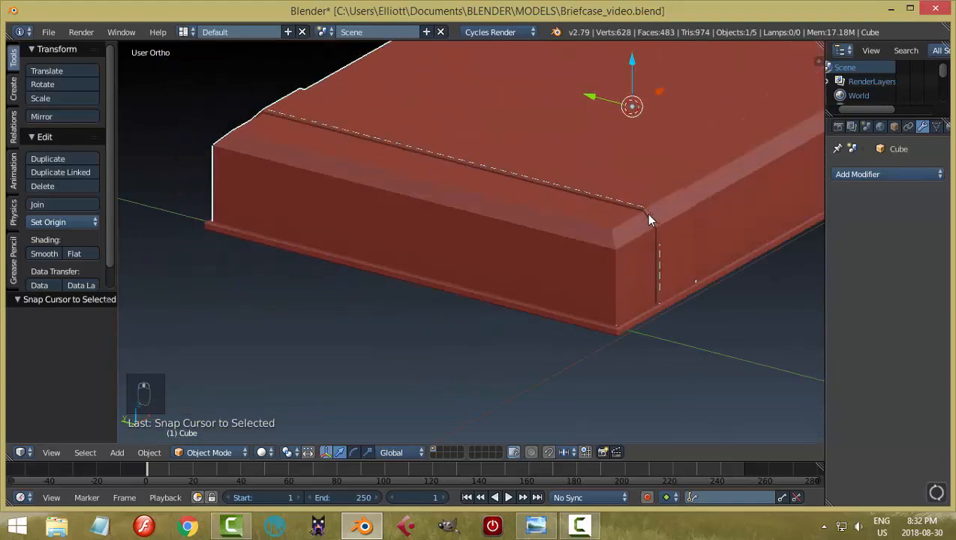
{"action": "right_click", "coordinate": [653, 216]}
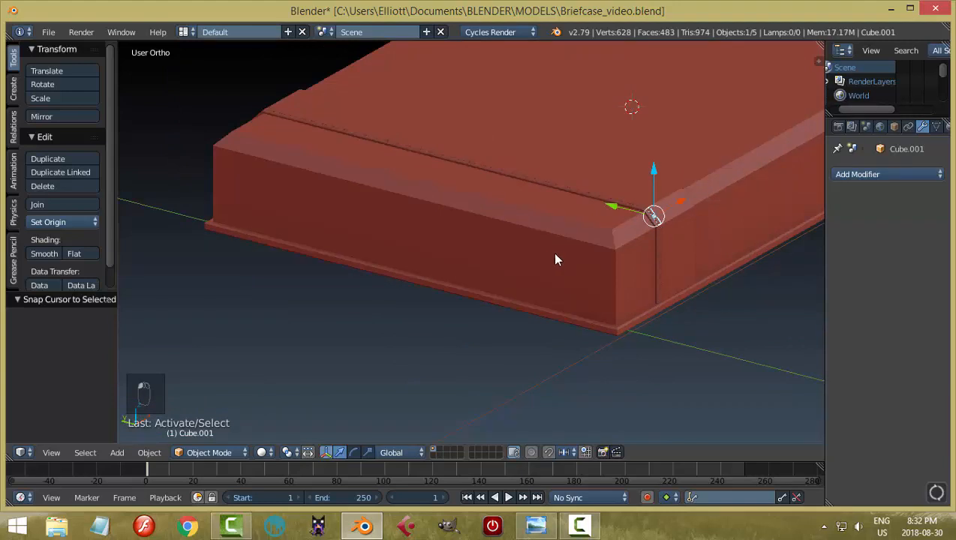
{"action": "middle_click_drag", "start_coordinate": [555, 260], "coordinate": [715, 226]}
{"action": "left_click", "coordinate": [789, 174]}
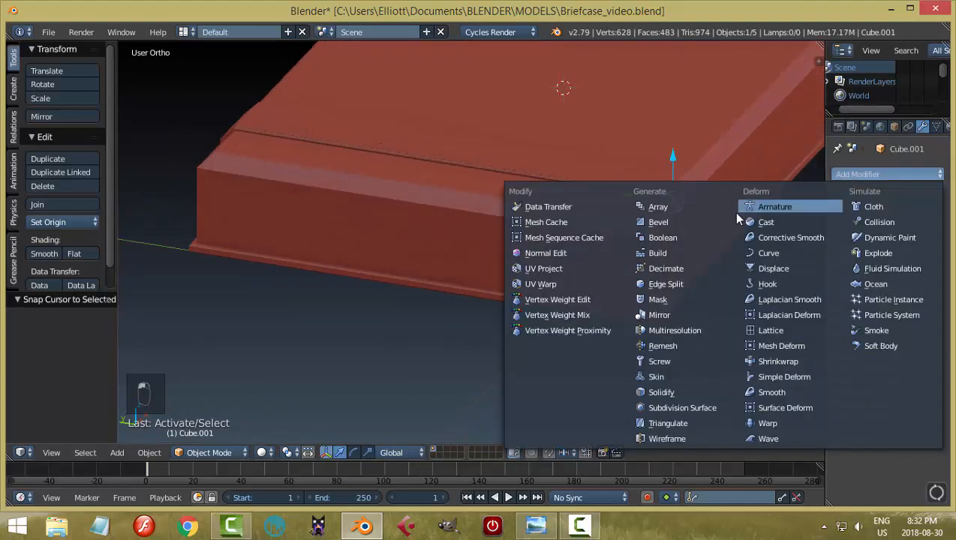
{"action": "left_click", "coordinate": [675, 313]}
{"action": "middle_click_drag", "start_coordinate": [637, 287], "coordinate": [717, 269]}
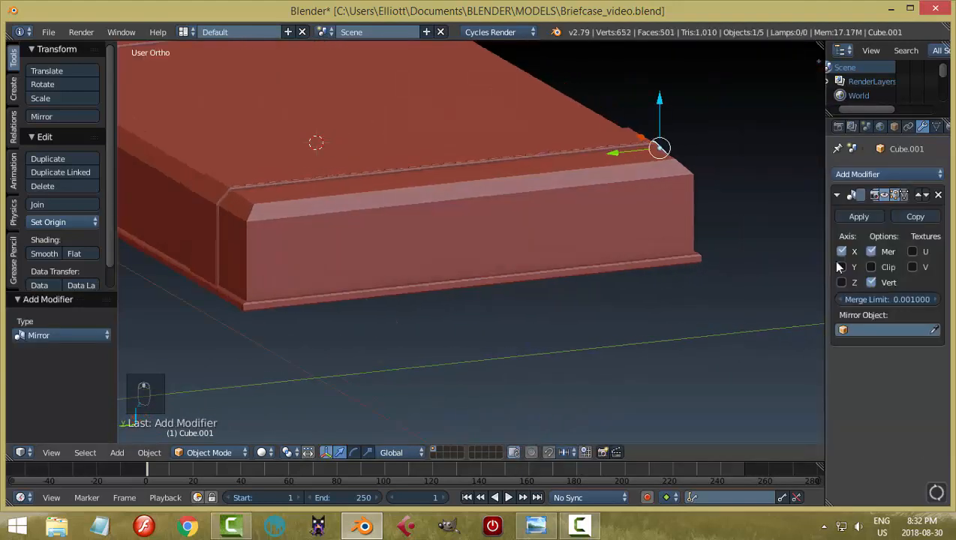
{"action": "left_click", "coordinate": [934, 335]}
{"action": "left_click", "coordinate": [503, 223]}
{"action": "left_click", "coordinate": [841, 267]}
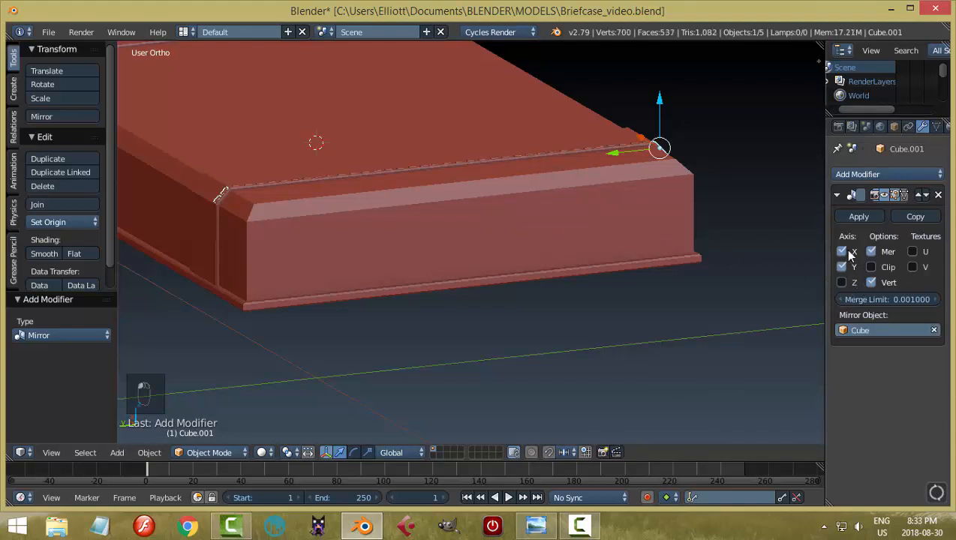
{"action": "left_click", "coordinate": [841, 251]}
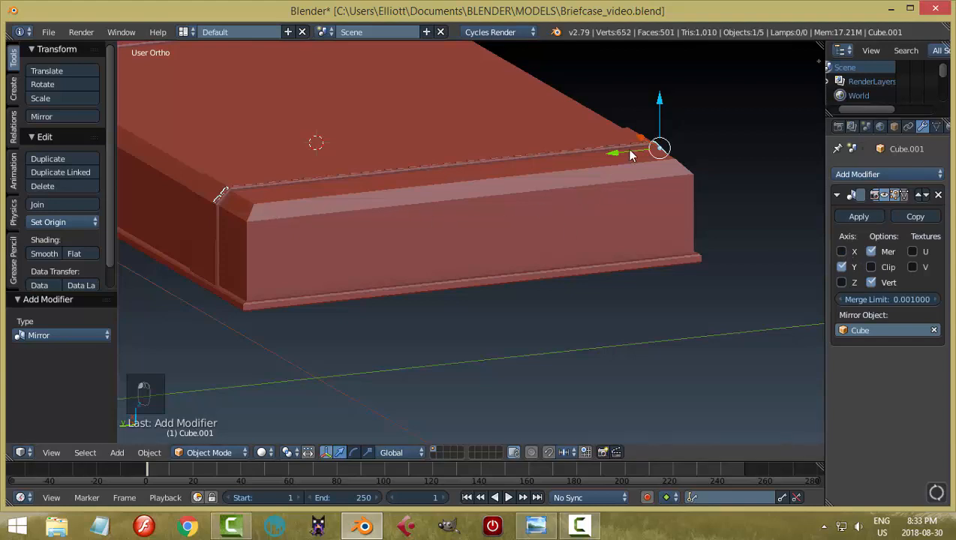
Apply the Y-axis Mirror modifier of the stitches on the briefcase's bevelled edge
{"action": "middle_click_drag", "start_coordinate": [528, 245], "coordinate": [724, 246]}
{"action": "scroll", "coordinate": [540, 252], "scroll_direction": "up", "scroll_amount": 3}
{"action": "key", "text": "a"}
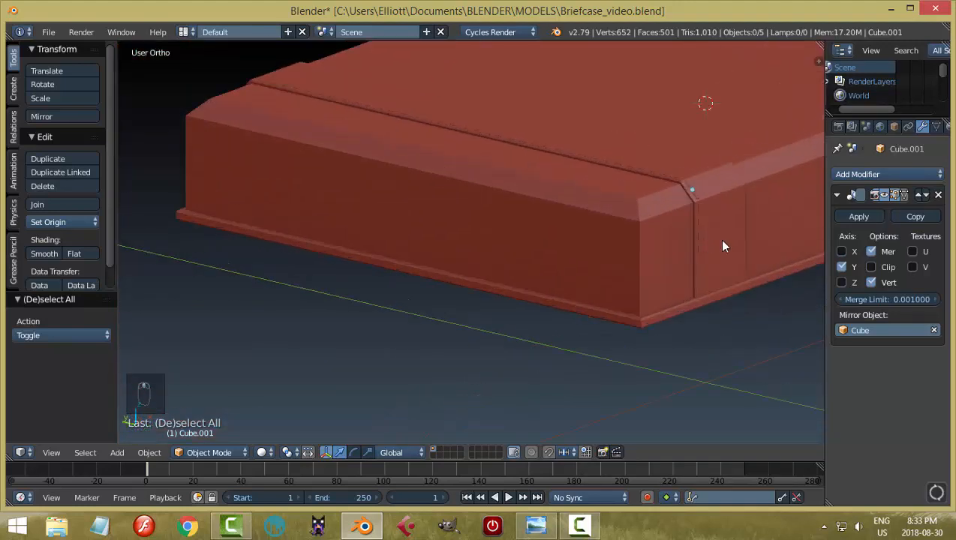
{"action": "left_click", "coordinate": [851, 216]}
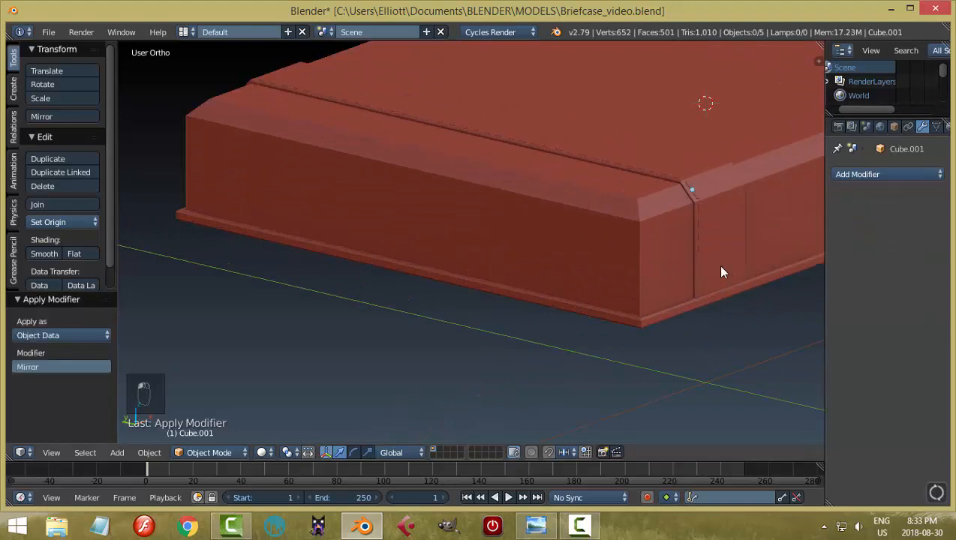
Set the origin of the vertical side stitches to their geometry
{"action": "right_click", "coordinate": [718, 242]}
{"action": "right_click", "coordinate": [702, 225]}
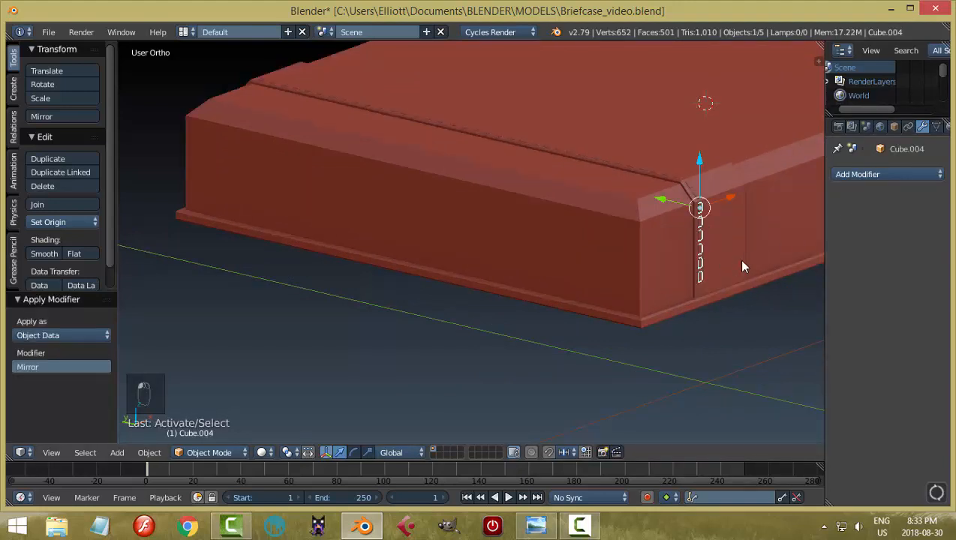
{"action": "middle_click_drag", "start_coordinate": [737, 259], "coordinate": [728, 259]}
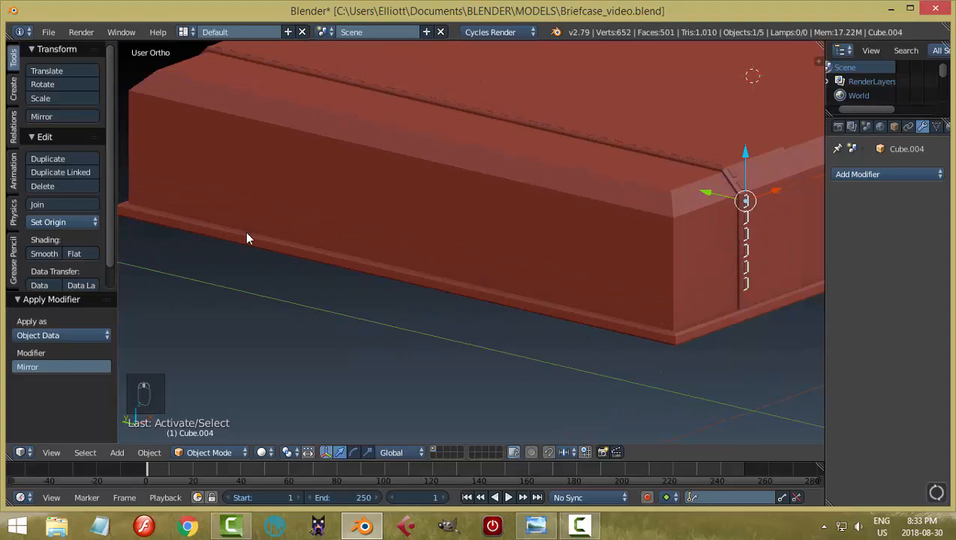
{"action": "scroll", "coordinate": [345, 242], "scroll_direction": "down", "scroll_amount": 2}
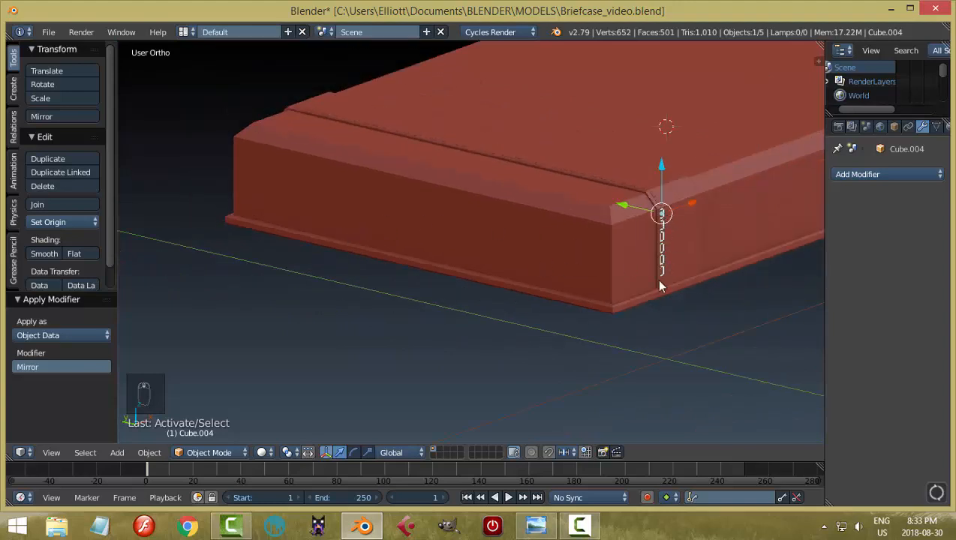
{"action": "left_click", "coordinate": [69, 220]}
{"action": "left_click", "coordinate": [68, 248]}
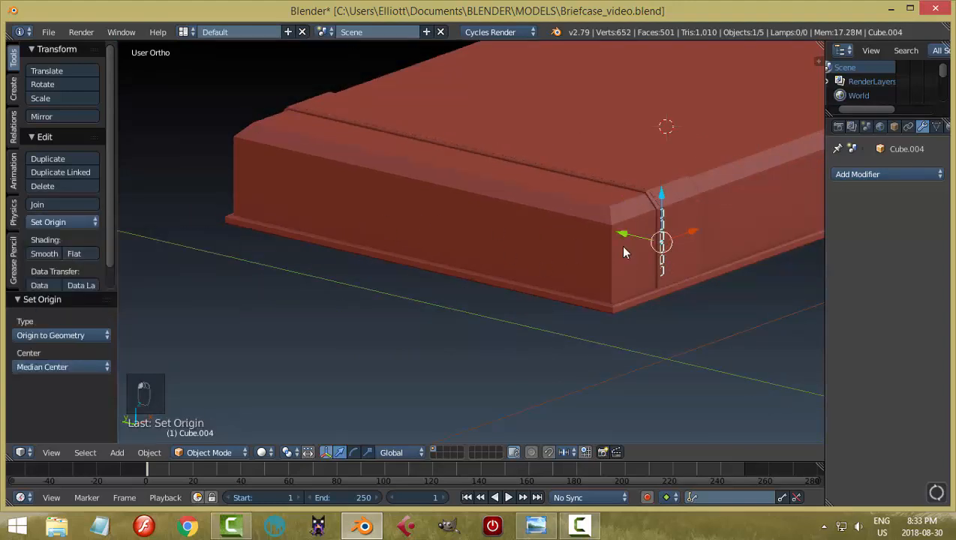
Add a Mirror modifier to the vertical side stitches, using the briefcase body (Cube) as mirror object and only the Y axis
{"action": "middle_click_drag", "start_coordinate": [623, 252], "coordinate": [516, 252]}
{"action": "left_click", "coordinate": [844, 175]}
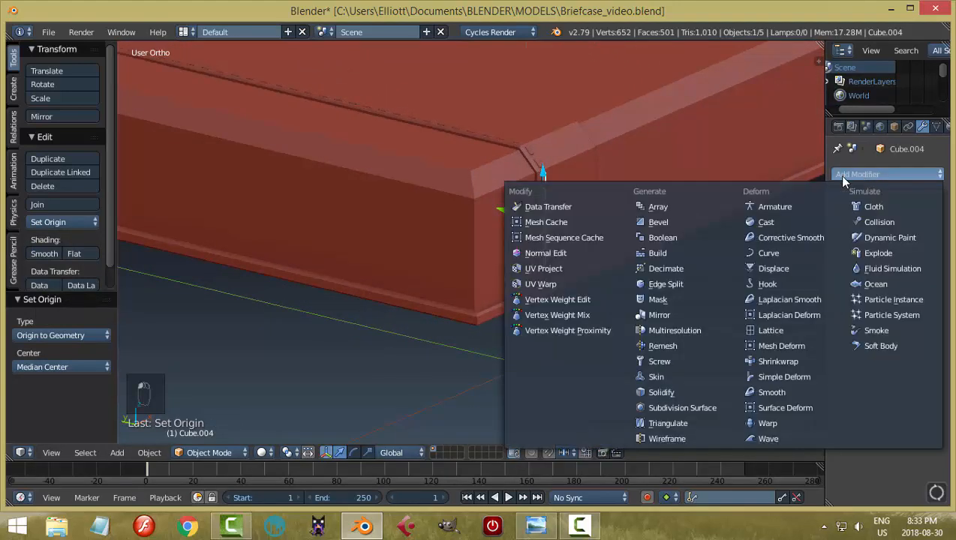
{"action": "left_click", "coordinate": [663, 315]}
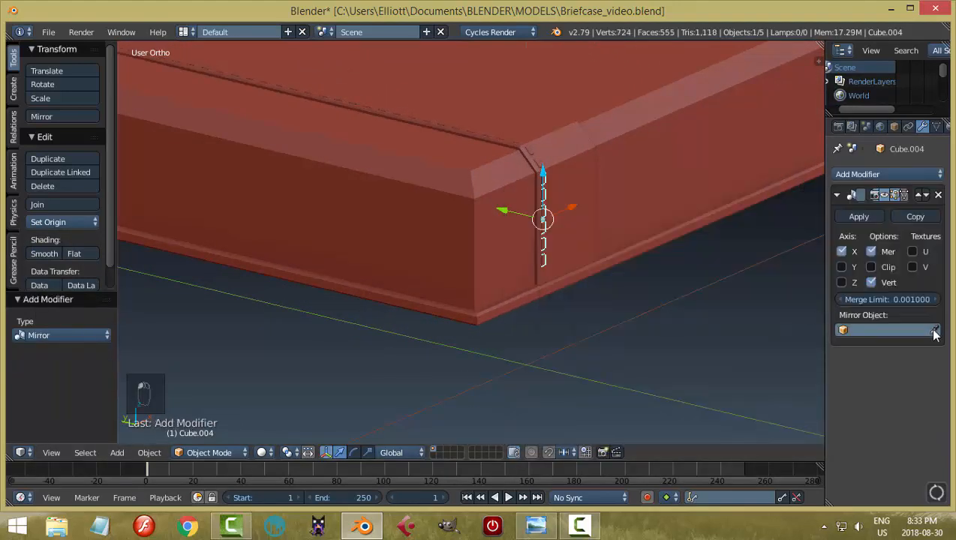
{"action": "left_click", "coordinate": [934, 333]}
{"action": "left_click", "coordinate": [412, 238]}
{"action": "left_click", "coordinate": [841, 267]}
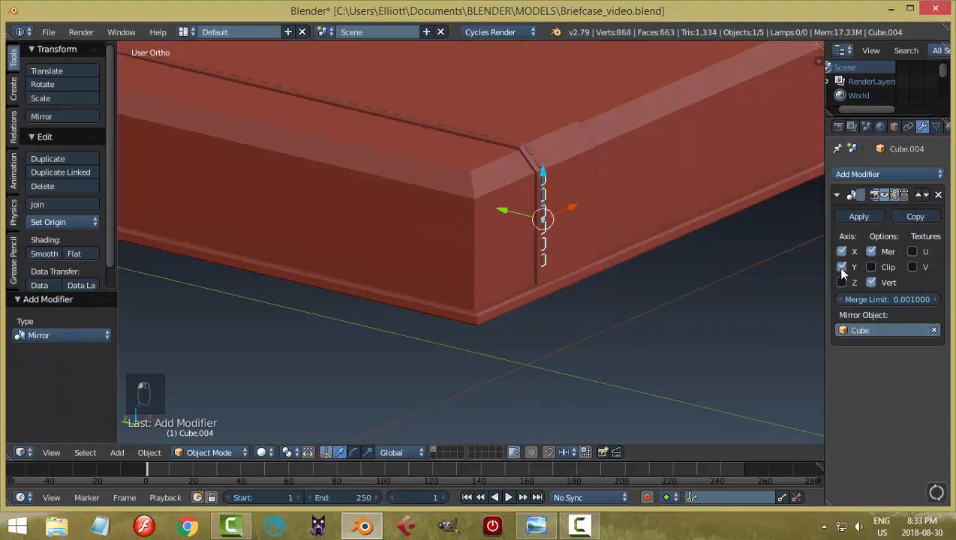
{"action": "left_click", "coordinate": [842, 252]}
Check the mirrored stitches on the briefcase's opposite side and apply their Mirror modifier
{"action": "middle_click_drag", "start_coordinate": [294, 254], "coordinate": [496, 241]}
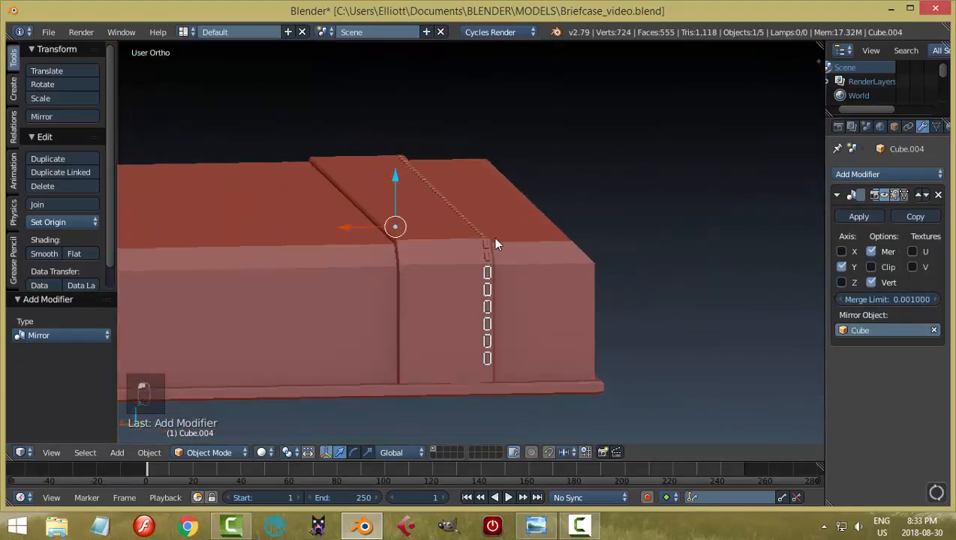
{"action": "key", "text": "a"}
{"action": "scroll", "coordinate": [523, 301], "scroll_direction": "up", "scroll_amount": 2}
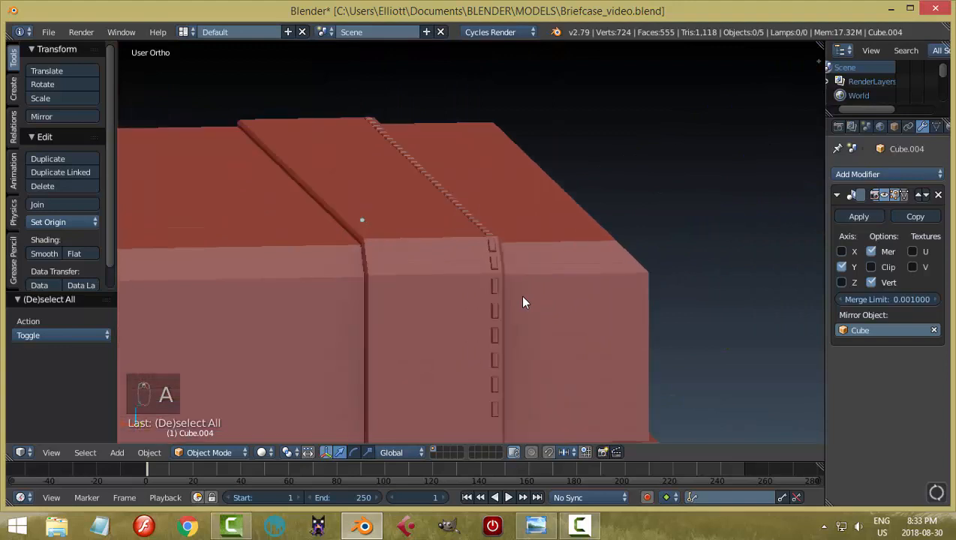
{"action": "left_click", "coordinate": [857, 217]}
{"action": "middle_click_drag", "start_coordinate": [610, 265], "coordinate": [623, 147]}
{"action": "right_click", "coordinate": [583, 184]}
{"action": "right_click", "coordinate": [606, 120], "text": "shift"}
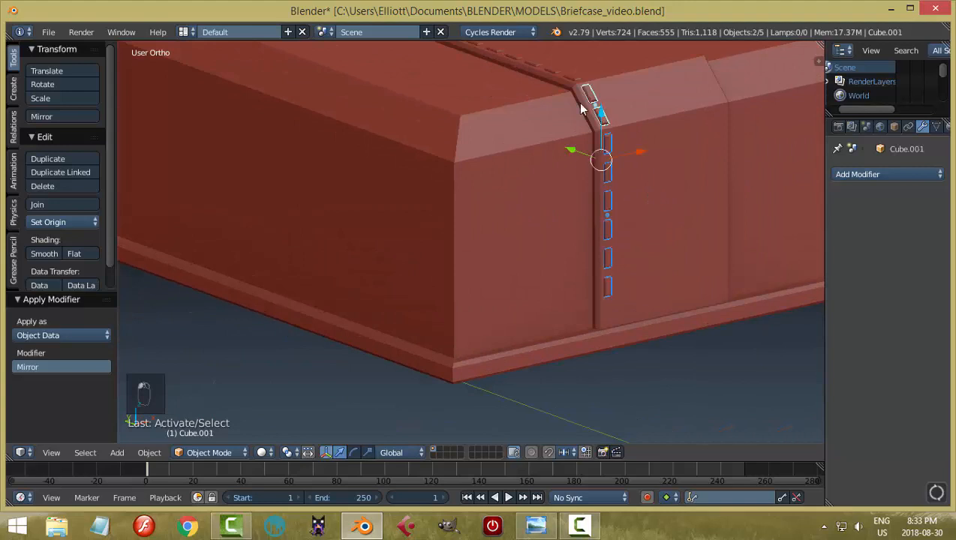
{"action": "right_click", "coordinate": [555, 70], "text": "alt"}
{"action": "left_click", "coordinate": [557, 71]}
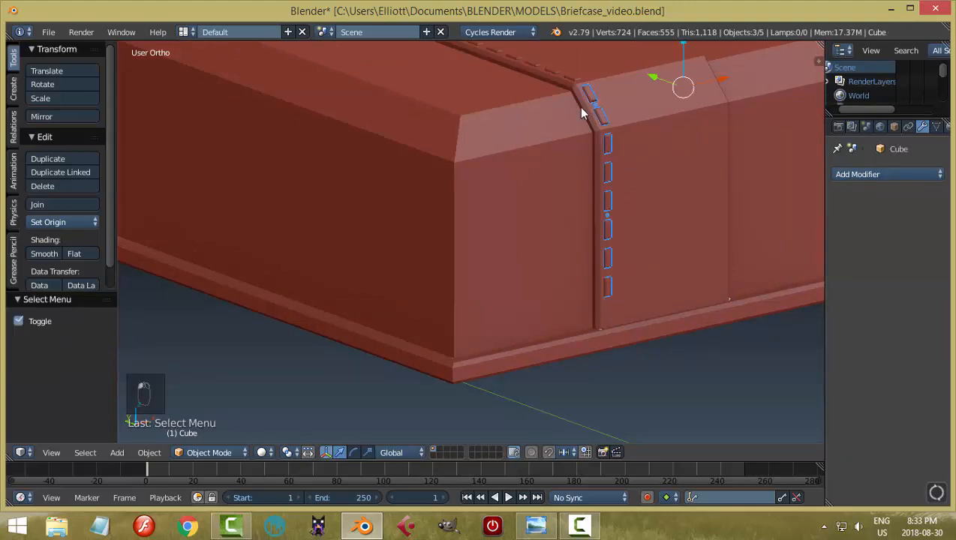
{"action": "key", "text": "a"}
{"action": "right_click", "coordinate": [602, 120]}
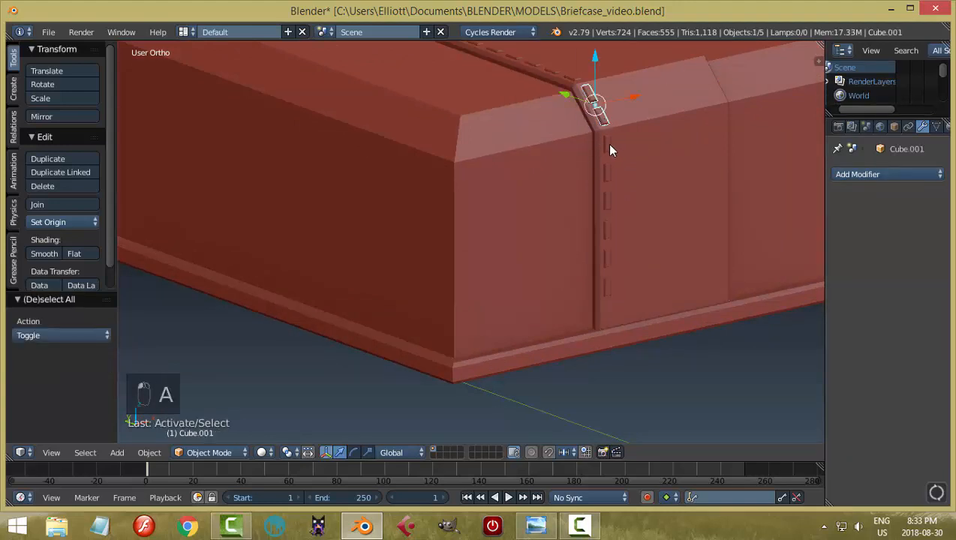
{"action": "right_click", "coordinate": [608, 145], "text": "shift"}
{"action": "right_click", "coordinate": [556, 71], "text": "shift"}
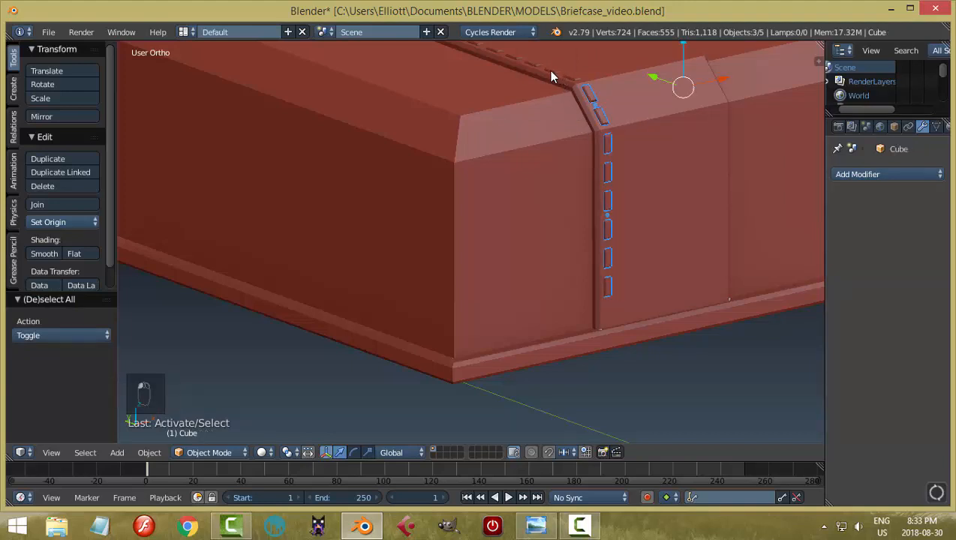
{"action": "right_click", "coordinate": [551, 75], "text": "shift"}
{"action": "middle_click_drag", "start_coordinate": [576, 81], "coordinate": [366, 228]}
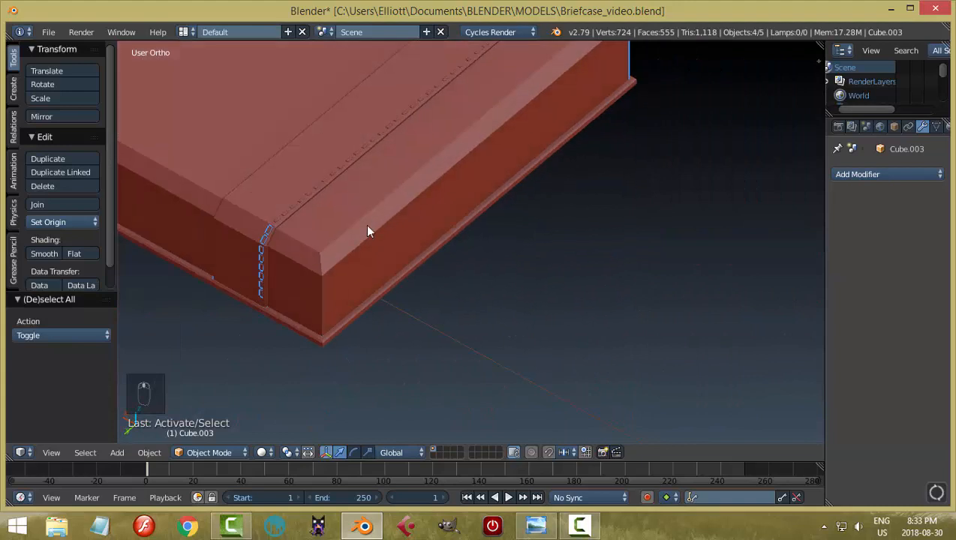
{"action": "key", "text": "a"}
{"action": "middle_click_drag", "start_coordinate": [291, 233], "coordinate": [269, 216]}
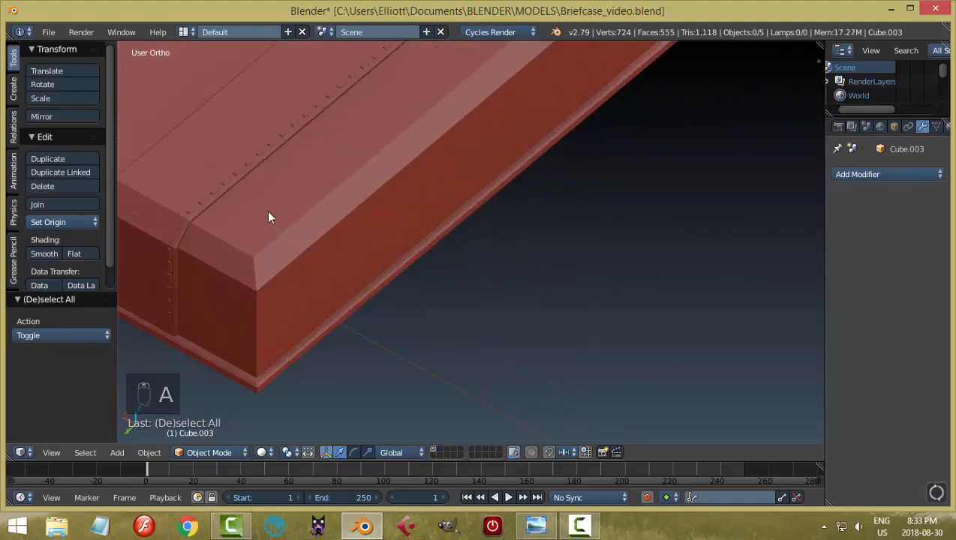
{"action": "right_click", "coordinate": [251, 166]}
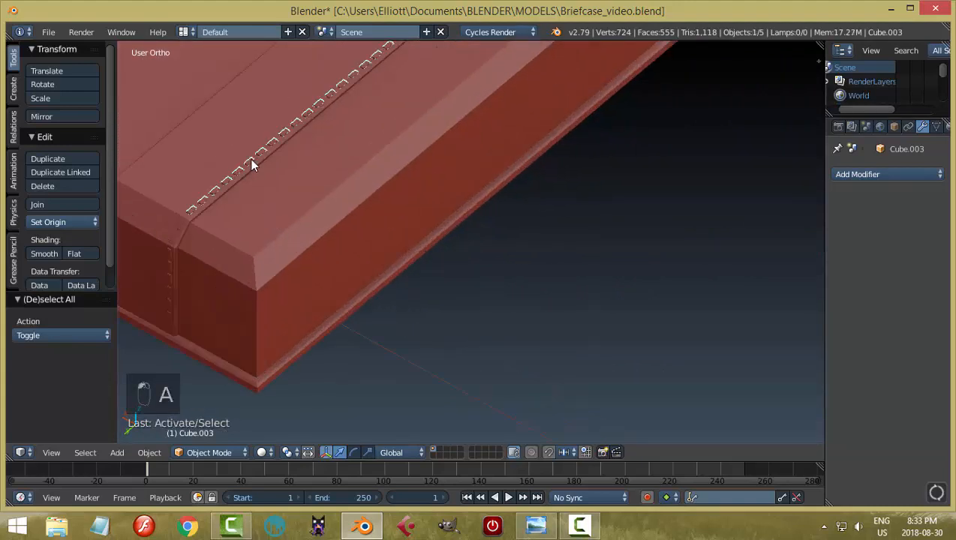
{"action": "right_click", "coordinate": [177, 225]}
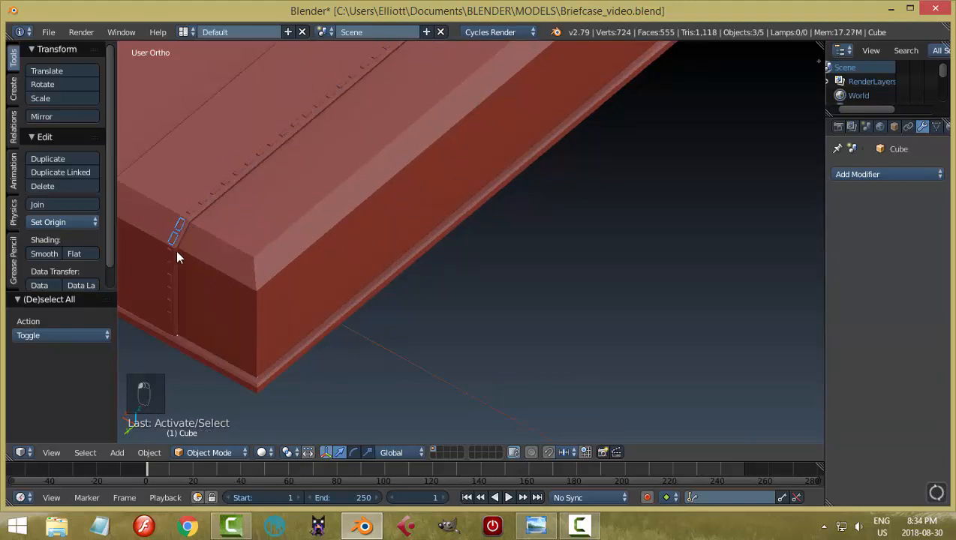
{"action": "right_click", "coordinate": [167, 254], "text": "shift"}
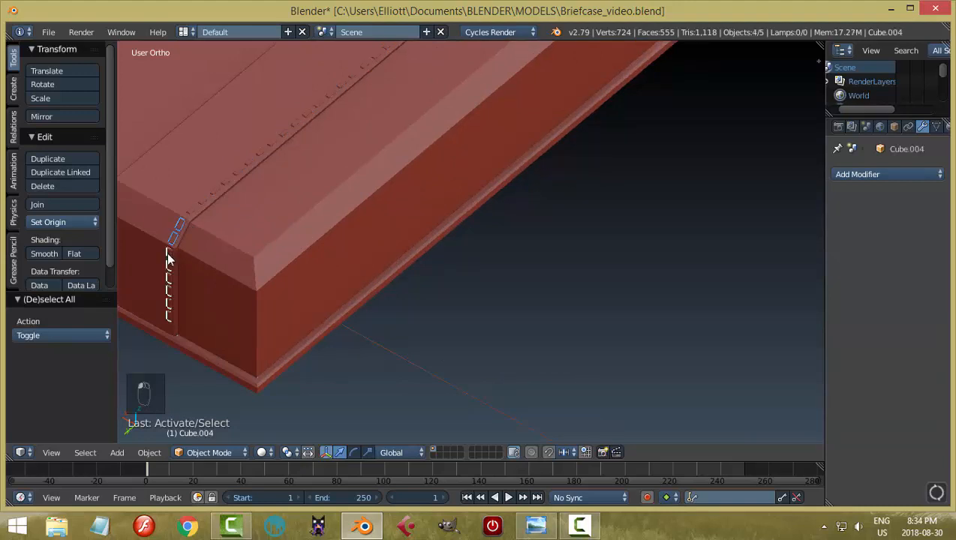
{"action": "right_click", "coordinate": [204, 200]}
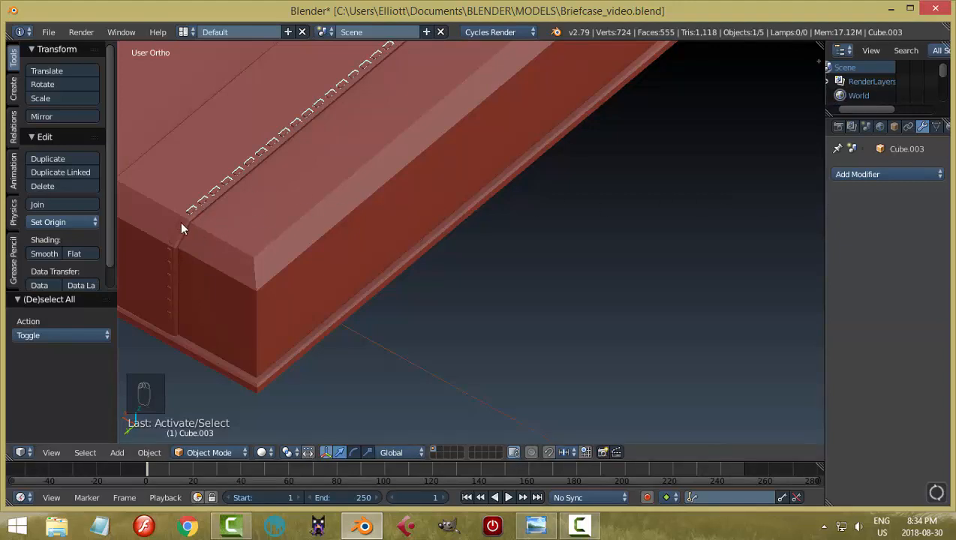
Join the bevel stitches, the vertical side stitches and the top row of stitches into one object
{"action": "right_click", "coordinate": [180, 222]}
{"action": "right_click", "coordinate": [168, 259], "text": "shift"}
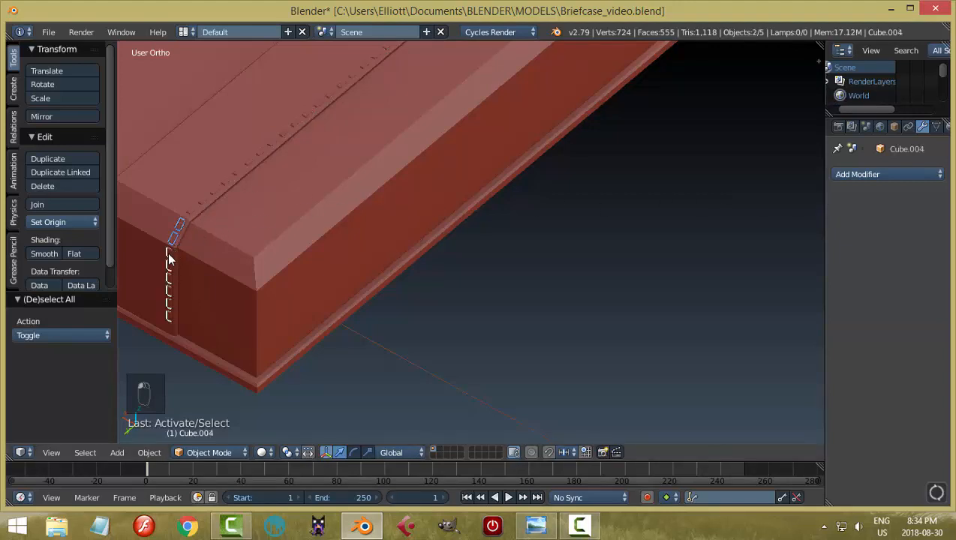
{"action": "key", "text": "ctrl+j"}
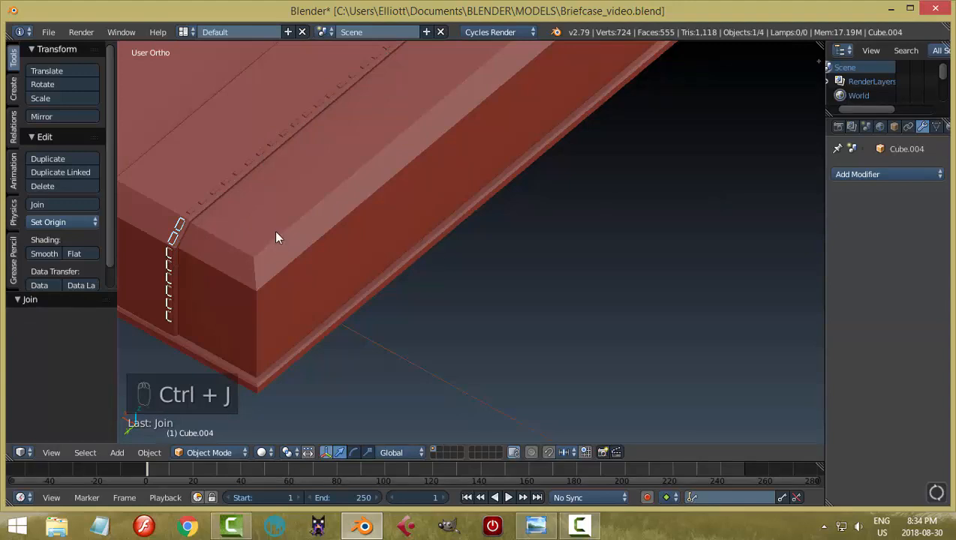
{"action": "right_click", "coordinate": [205, 201], "text": "shift"}
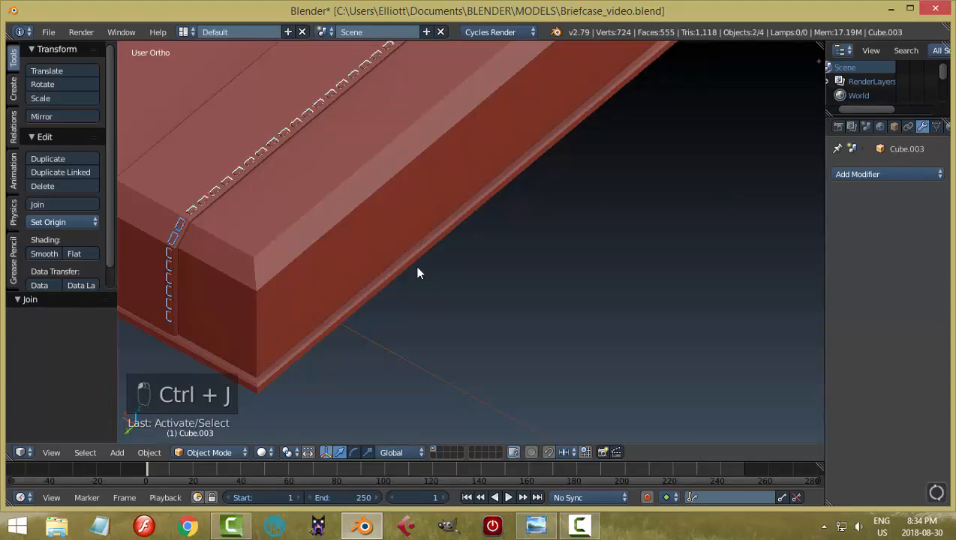
{"action": "key", "text": "ctrl+j"}
Examine the joined stitching around the briefcase corner, temporarily hiding it and revealing it again
{"action": "scroll", "coordinate": [486, 272], "scroll_direction": "down", "scroll_amount": 3}
{"action": "middle_click_drag", "start_coordinate": [484, 273], "coordinate": [403, 262]}
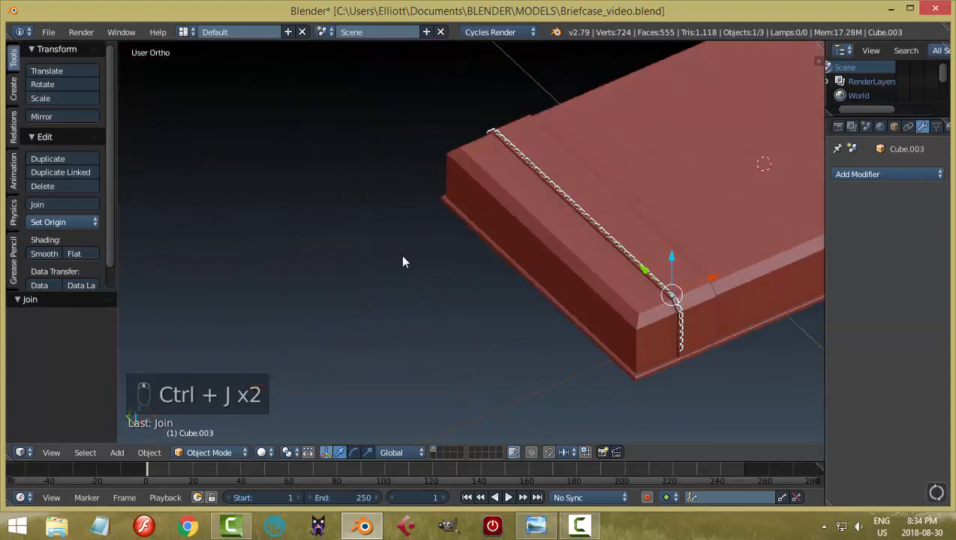
{"action": "scroll", "coordinate": [570, 308], "scroll_direction": "up", "scroll_amount": 6}
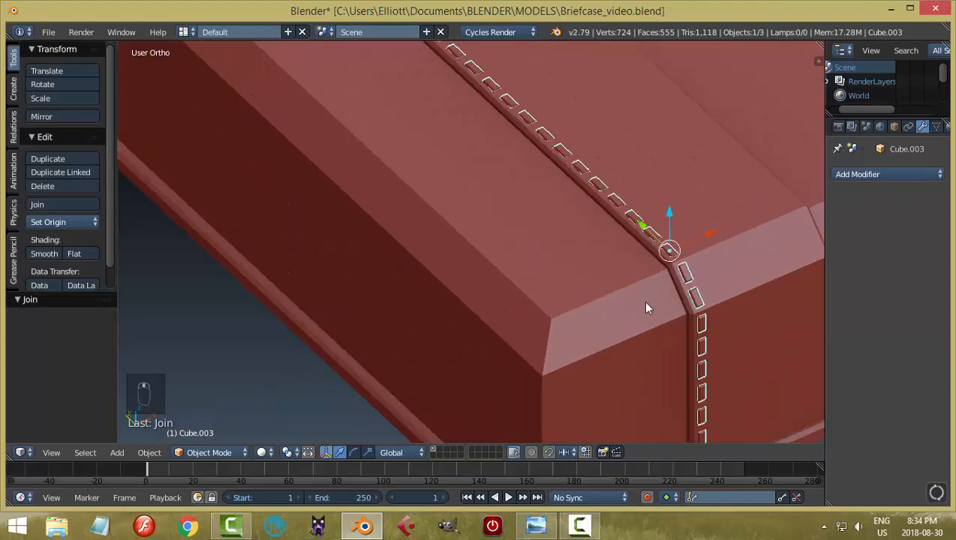
{"action": "key", "text": "a"}
{"action": "right_click", "coordinate": [691, 293]}
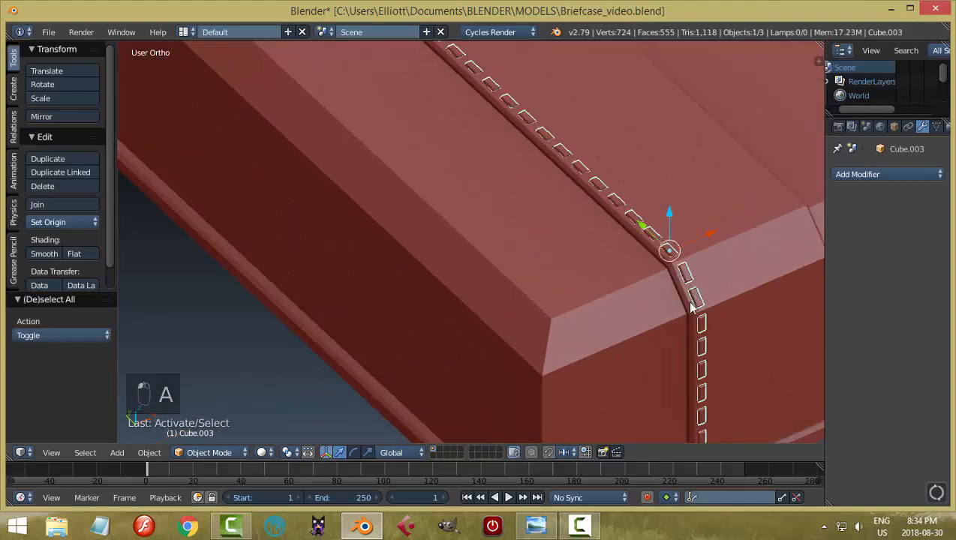
{"action": "scroll", "coordinate": [689, 304], "scroll_direction": "down", "scroll_amount": 1}
{"action": "scroll", "coordinate": [646, 312], "scroll_direction": "down", "scroll_amount": 3}
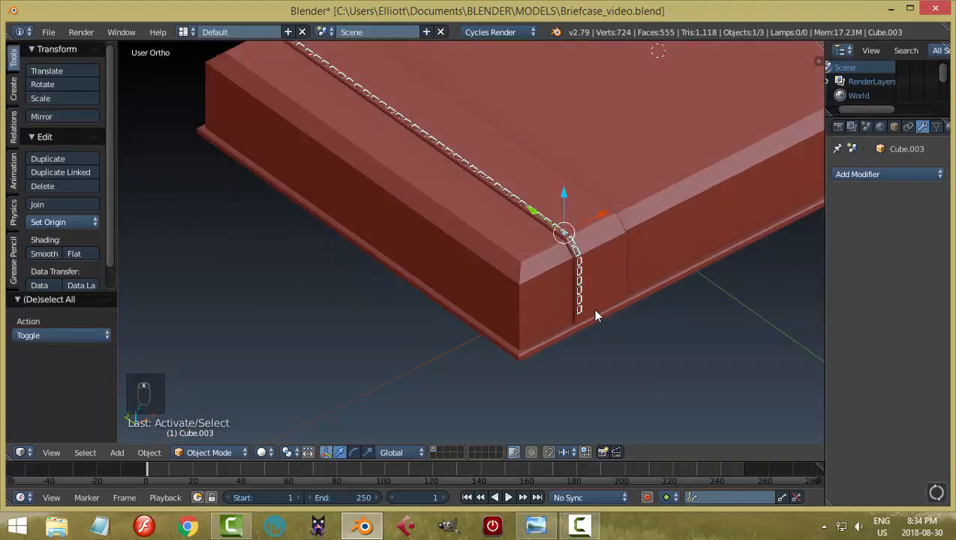
{"action": "key", "text": "h"}
{"action": "middle_click_drag", "start_coordinate": [430, 329], "coordinate": [396, 326]}
{"action": "key", "text": "alt+h"}
{"action": "key", "text": "a"}
Duplicate the joined stitching and move the copy about 0.225 along X towards the strap's other edge
{"action": "scroll", "coordinate": [409, 331], "scroll_direction": "up", "scroll_amount": 3}
{"action": "right_click", "coordinate": [433, 307]}
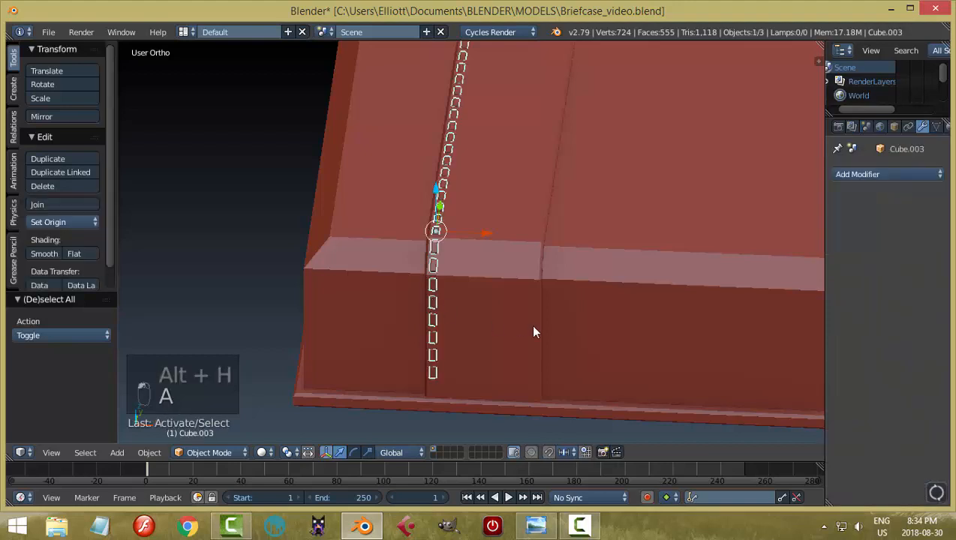
{"action": "middle_click_drag", "start_coordinate": [532, 327], "coordinate": [437, 314]}
{"action": "key", "text": "shift+d"}
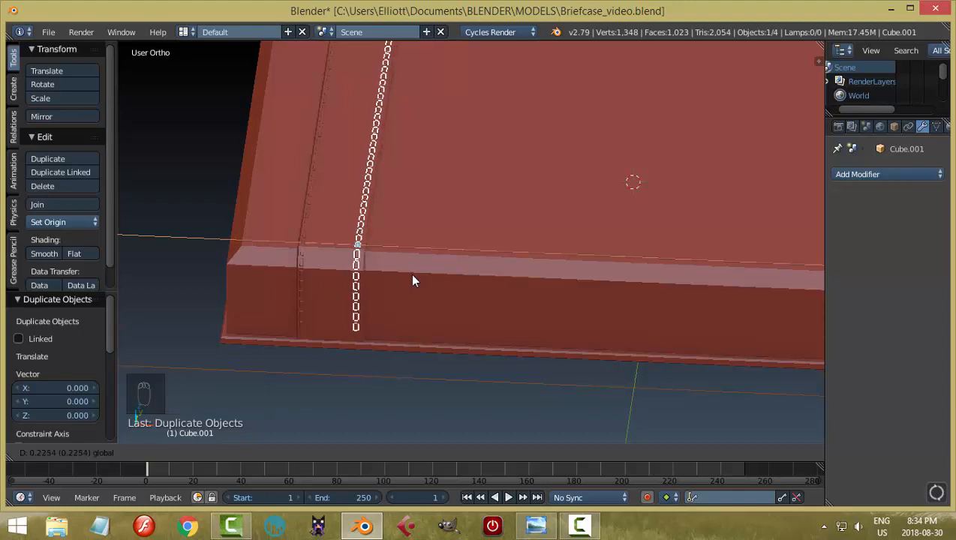
{"action": "left_click", "coordinate": [413, 275]}
In top view, nudge the copied stitching about 0.01 further along X towards the strap's inner edge and deselect it
{"action": "key", "text": "KP_7"}
{"action": "scroll", "coordinate": [412, 275], "scroll_direction": "up", "scroll_amount": 4}
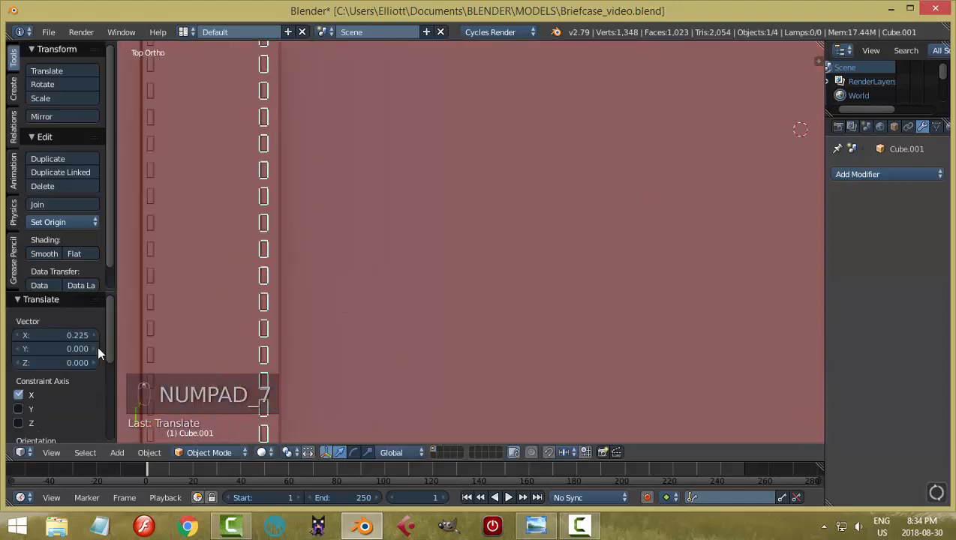
{"action": "middle_click_drag", "start_coordinate": [380, 300], "coordinate": [476, 227], "text": "shift"}
{"action": "scroll", "coordinate": [466, 349], "scroll_direction": "down", "scroll_amount": 1}
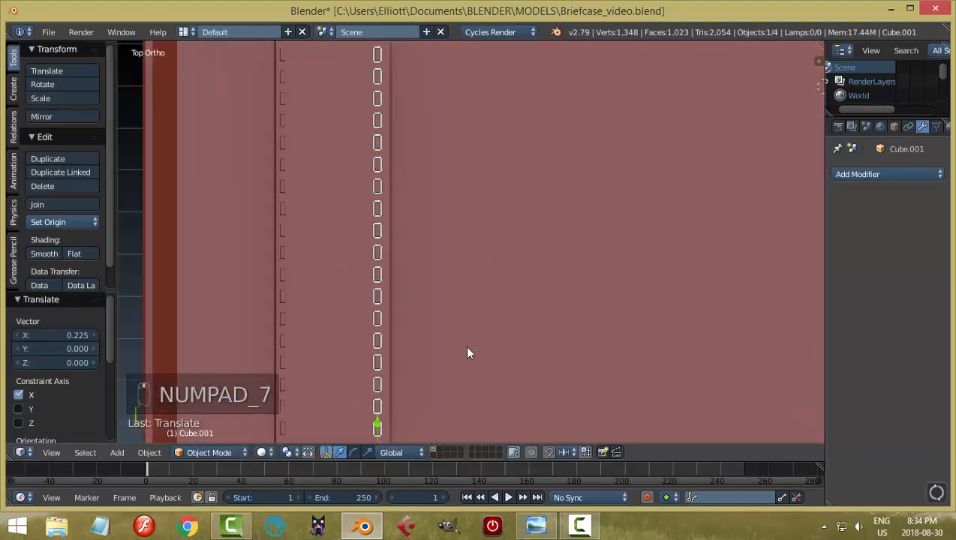
{"action": "middle_click_drag", "start_coordinate": [442, 369], "coordinate": [440, 286], "text": "shift"}
{"action": "scroll", "coordinate": [450, 289], "scroll_direction": "up", "scroll_amount": 3}
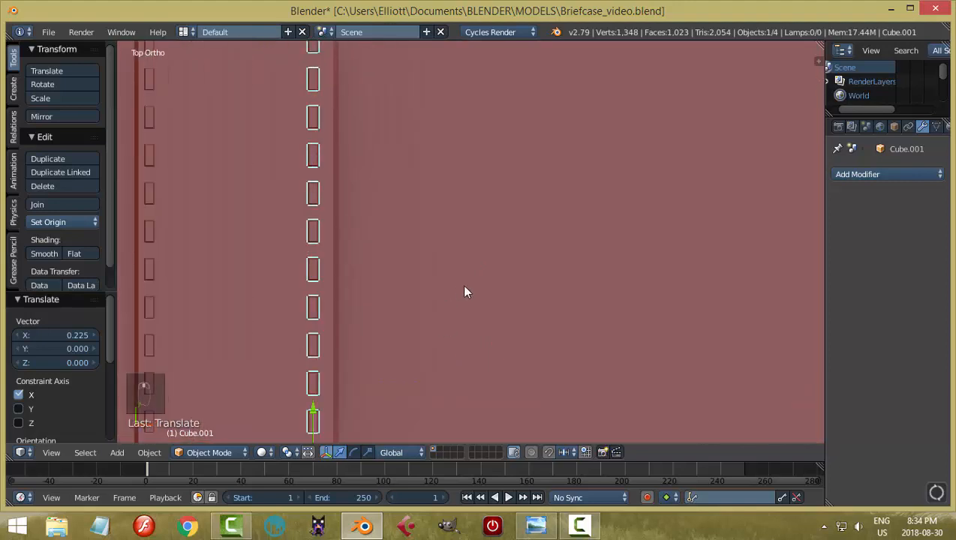
{"action": "key", "text": "g"}
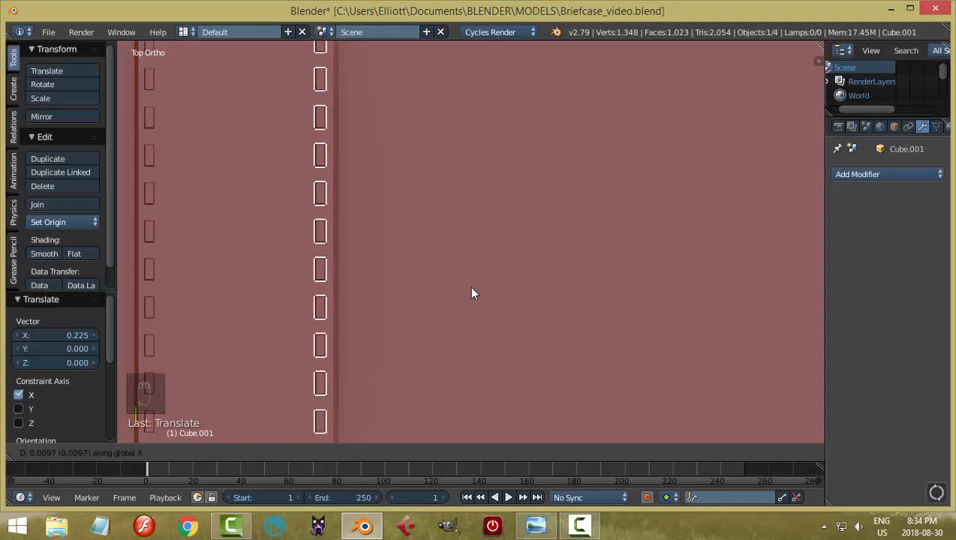
{"action": "left_click", "coordinate": [469, 286]}
{"action": "scroll", "coordinate": [460, 284], "scroll_direction": "down", "scroll_amount": 6}
{"action": "key", "text": "a"}
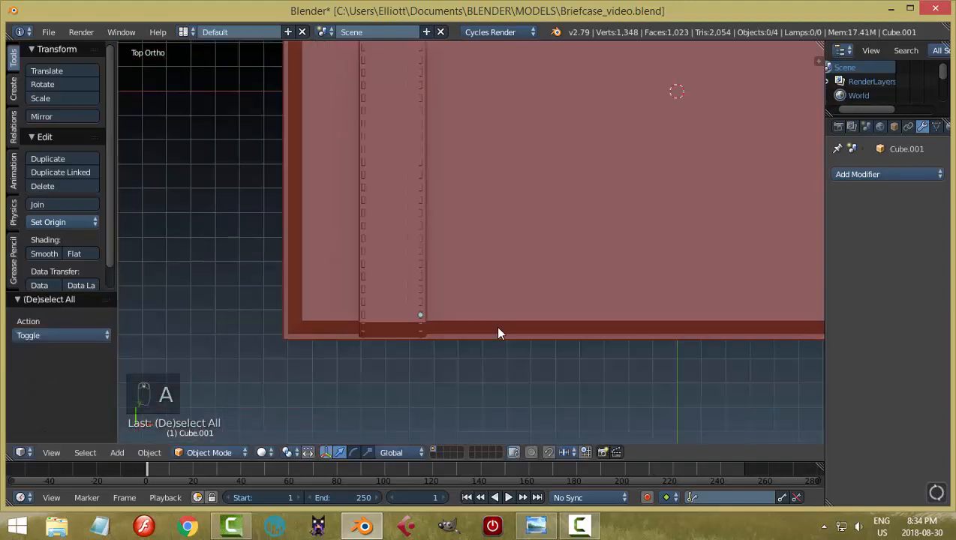
Join the two stitching rows along the strap's edges into one object and set its origin to its geometry
{"action": "middle_click_drag", "start_coordinate": [499, 331], "coordinate": [478, 254]}
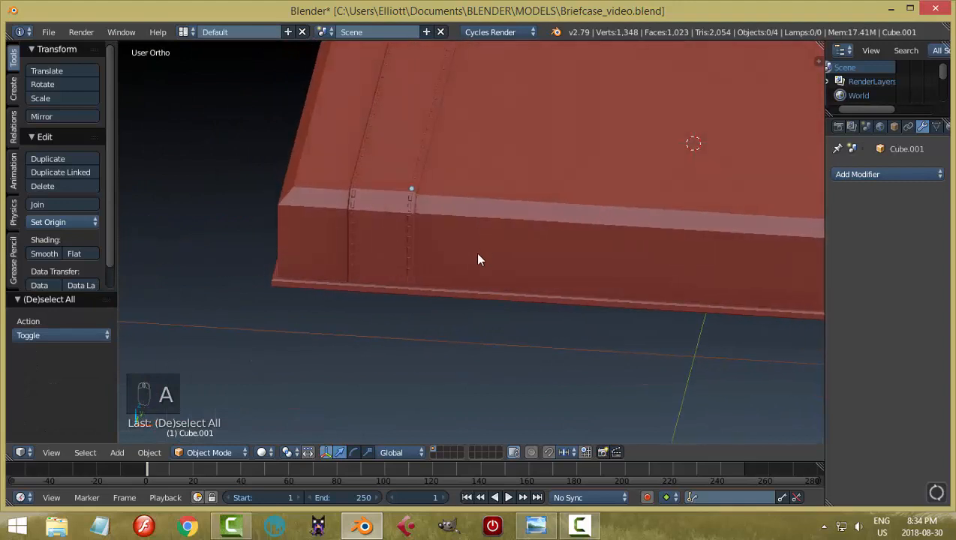
{"action": "scroll", "coordinate": [475, 253], "scroll_direction": "up", "scroll_amount": 3}
{"action": "right_click", "coordinate": [363, 210]}
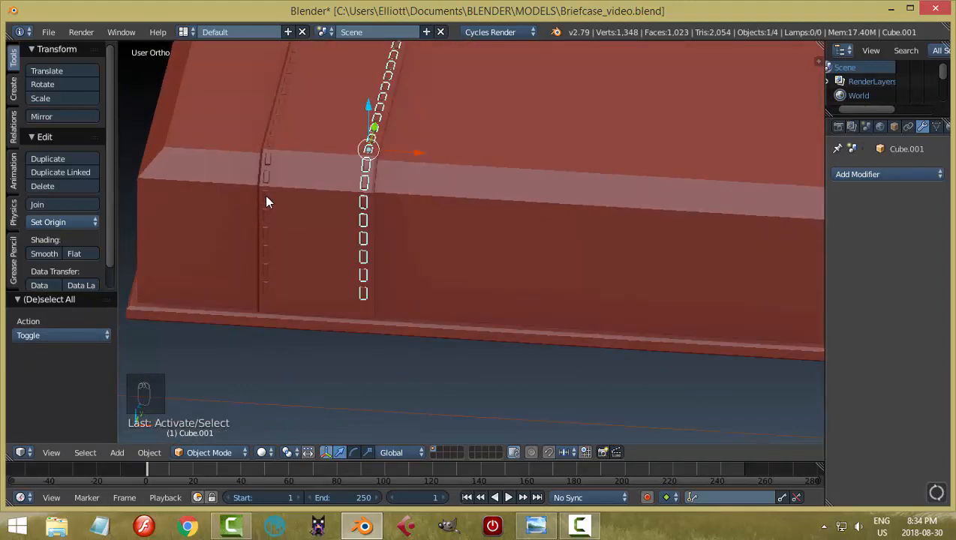
{"action": "right_click", "coordinate": [264, 195], "text": "shift"}
{"action": "key", "text": "ctrl+j"}
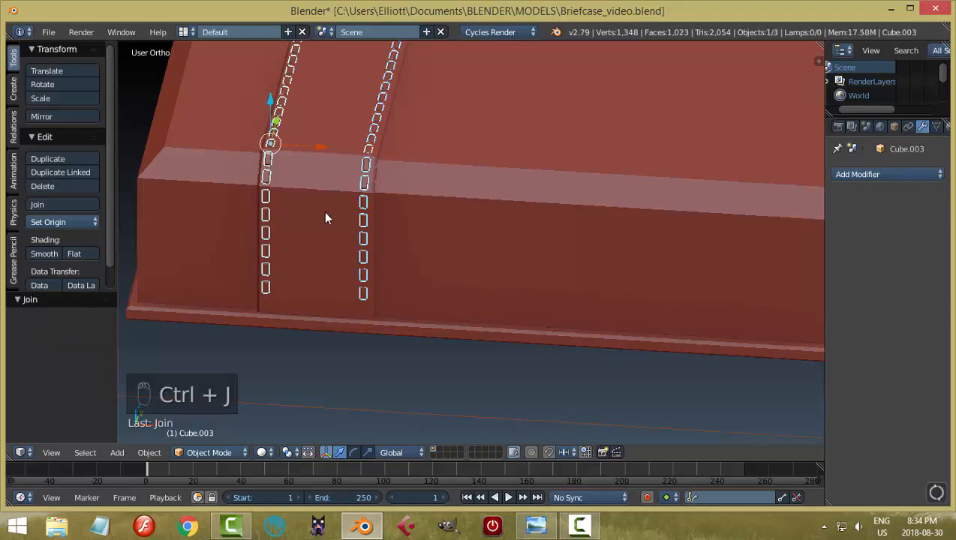
{"action": "left_click", "coordinate": [34, 220]}
{"action": "left_click", "coordinate": [72, 253]}
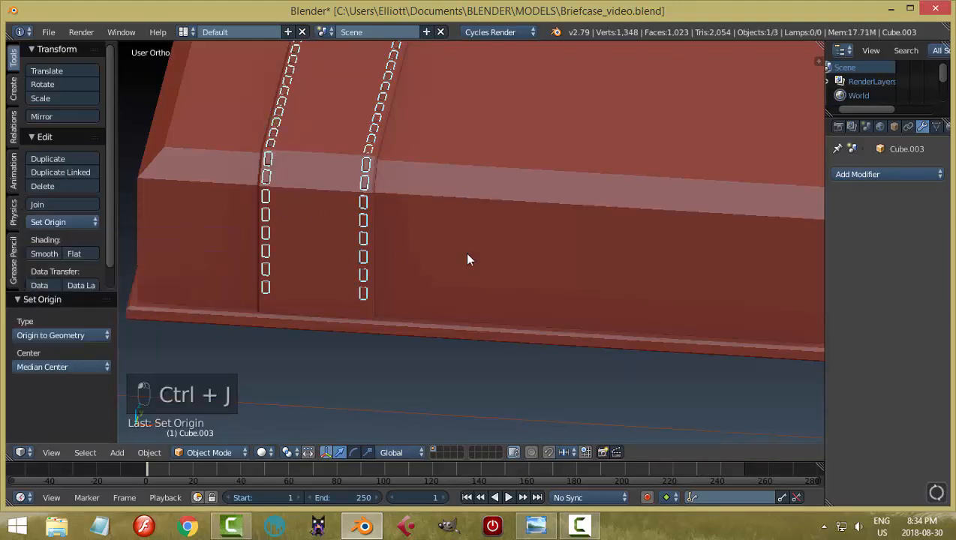
Add a Mirror modifier on the X axis to the stitching, using the briefcase body as the mirror object, and deselect it
{"action": "scroll", "coordinate": [467, 255], "scroll_direction": "down", "scroll_amount": 4}
{"action": "middle_click_drag", "start_coordinate": [581, 245], "coordinate": [399, 246], "text": "shift"}
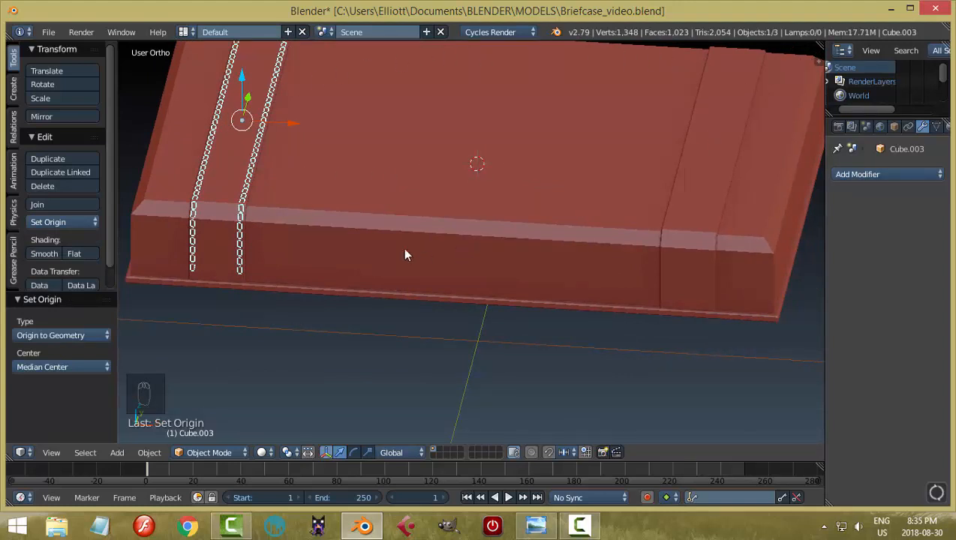
{"action": "left_click", "coordinate": [859, 175]}
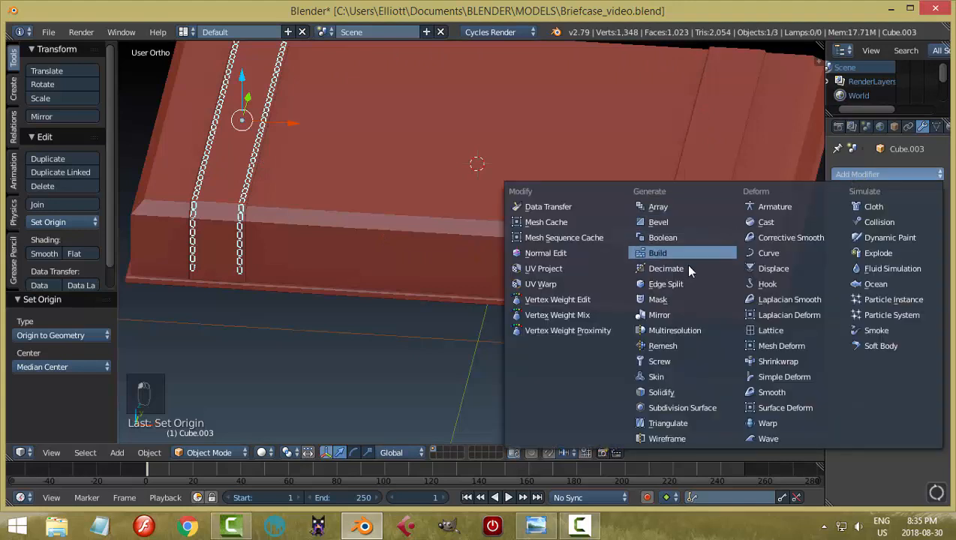
{"action": "left_click", "coordinate": [678, 315]}
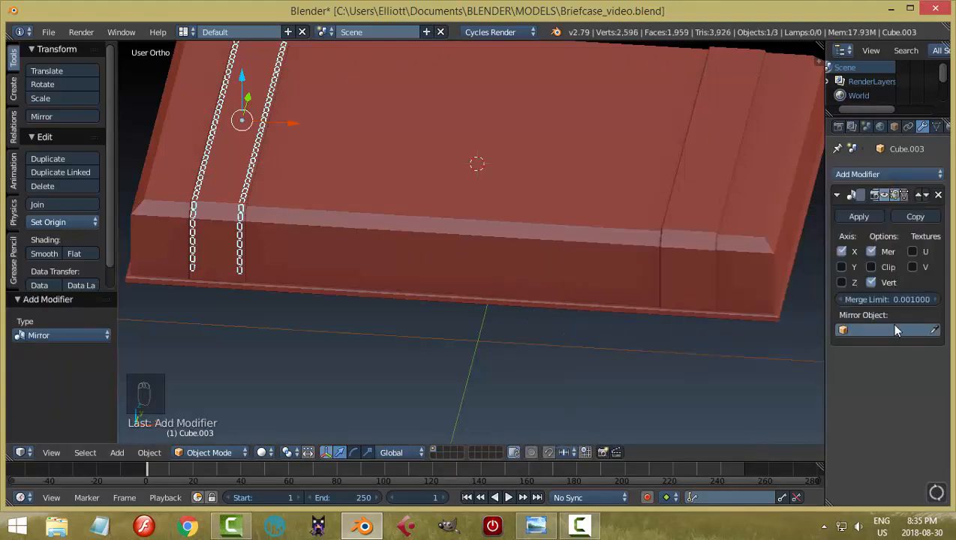
{"action": "left_click", "coordinate": [934, 331]}
{"action": "left_click", "coordinate": [607, 190]}
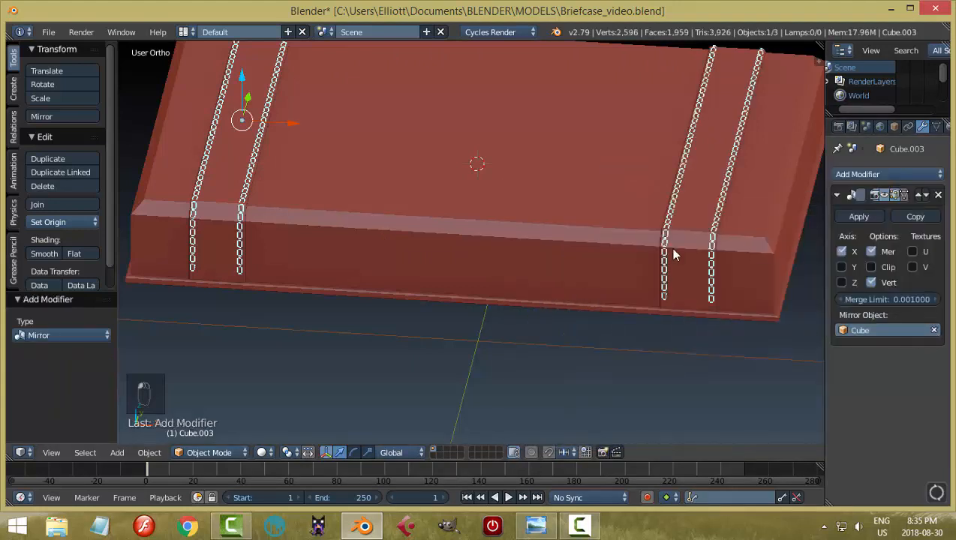
{"action": "key", "text": "a"}
Apply the Mirror modifier to the stitching and save the file
{"action": "middle_click_drag", "start_coordinate": [644, 293], "coordinate": [623, 288]}
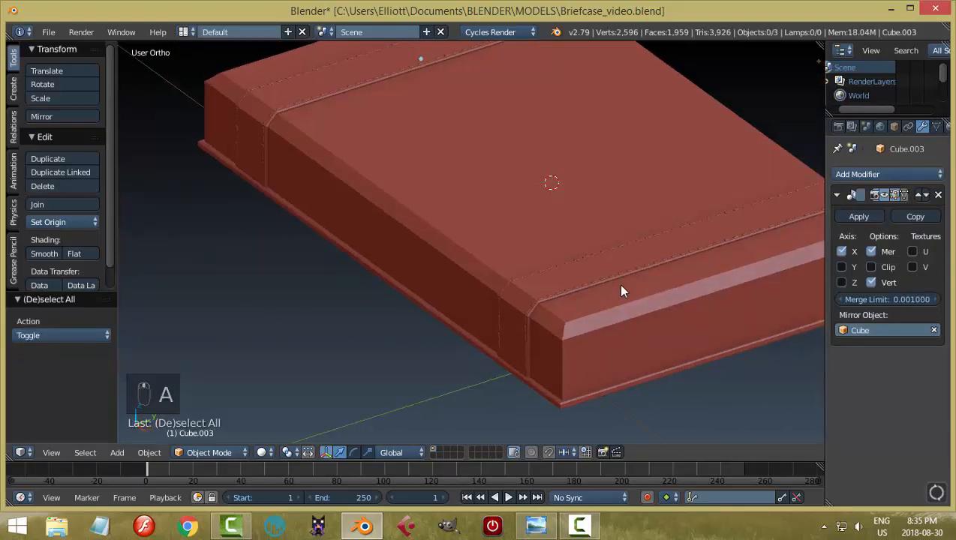
{"action": "scroll", "coordinate": [652, 296], "scroll_direction": "up", "scroll_amount": 5}
{"action": "middle_click_drag", "start_coordinate": [685, 301], "coordinate": [509, 268]}
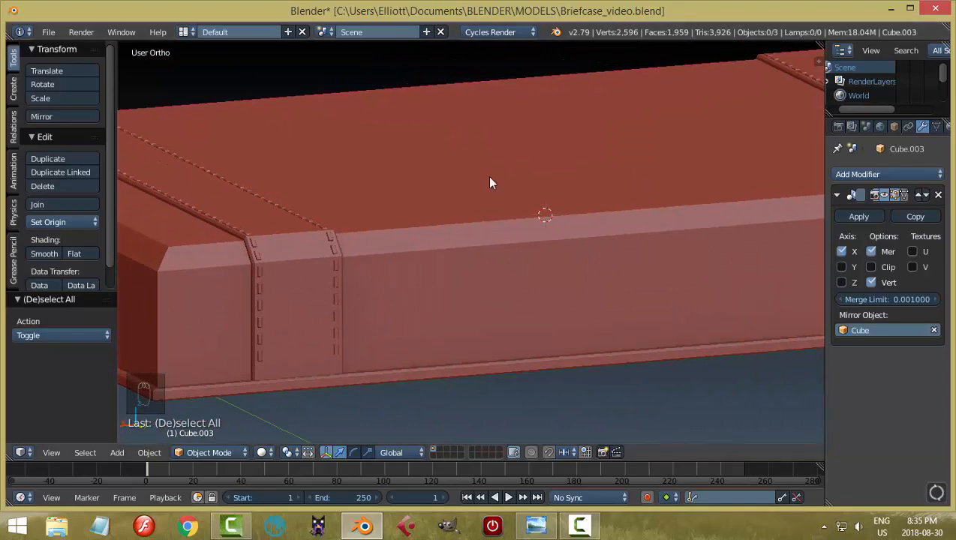
{"action": "middle_click_drag", "start_coordinate": [491, 184], "coordinate": [546, 278]}
{"action": "scroll", "coordinate": [598, 262], "scroll_direction": "down", "scroll_amount": 5}
{"action": "key", "text": "ctrl+s"}
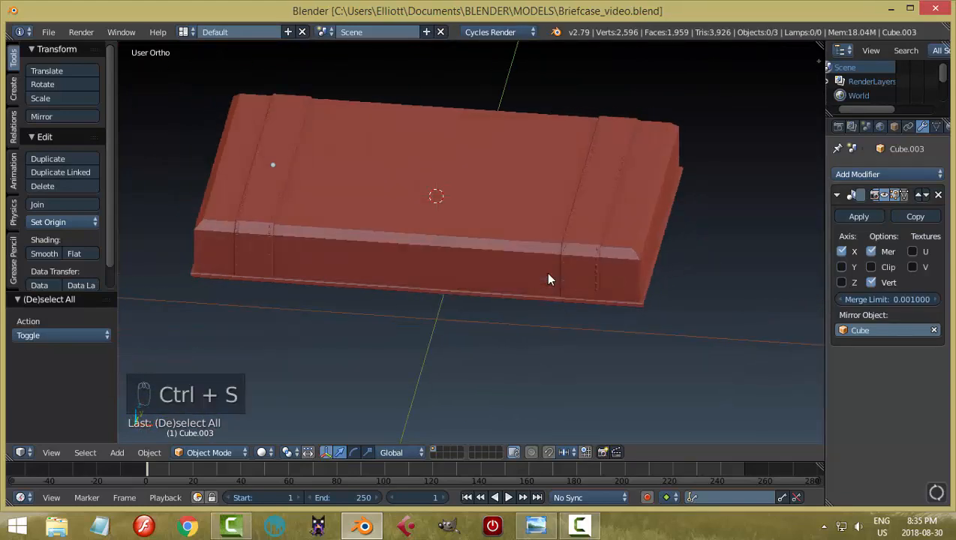
{"action": "left_click", "coordinate": [859, 217]}
{"action": "middle_click_drag", "start_coordinate": [693, 271], "coordinate": [634, 229]}
{"action": "key", "text": "ctrl+s"}
{"action": "left_click", "coordinate": [633, 226]}
Join the straps to the briefcase body, leaving the stitching as a separate object, and deselect everything
{"action": "middle_click_drag", "start_coordinate": [559, 299], "coordinate": [490, 249]}
{"action": "scroll", "coordinate": [600, 304], "scroll_direction": "up", "scroll_amount": 3}
{"action": "middle_click_drag", "start_coordinate": [540, 278], "coordinate": [574, 285]}
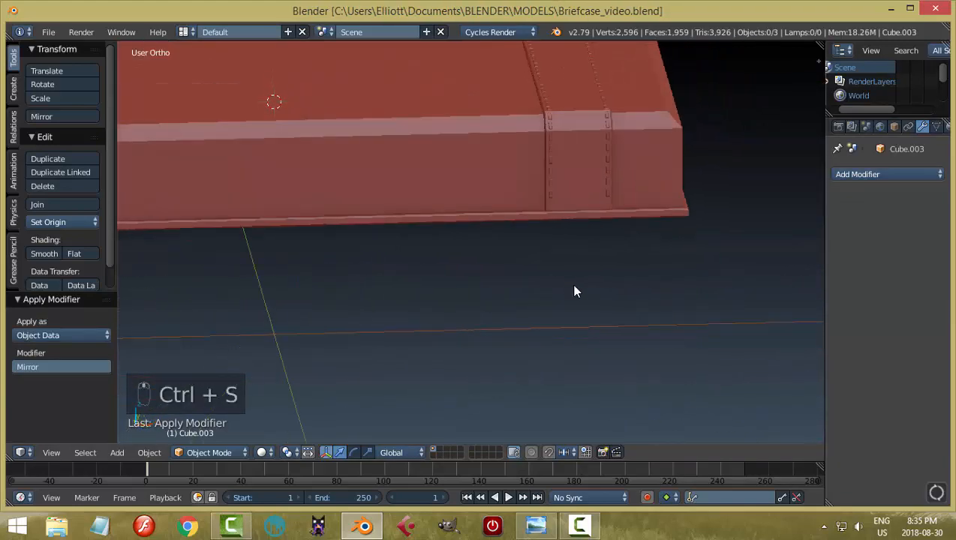
{"action": "right_click", "coordinate": [622, 184]}
{"action": "middle_click_drag", "start_coordinate": [663, 254], "coordinate": [610, 266]}
{"action": "right_click", "coordinate": [553, 171], "text": "shift"}
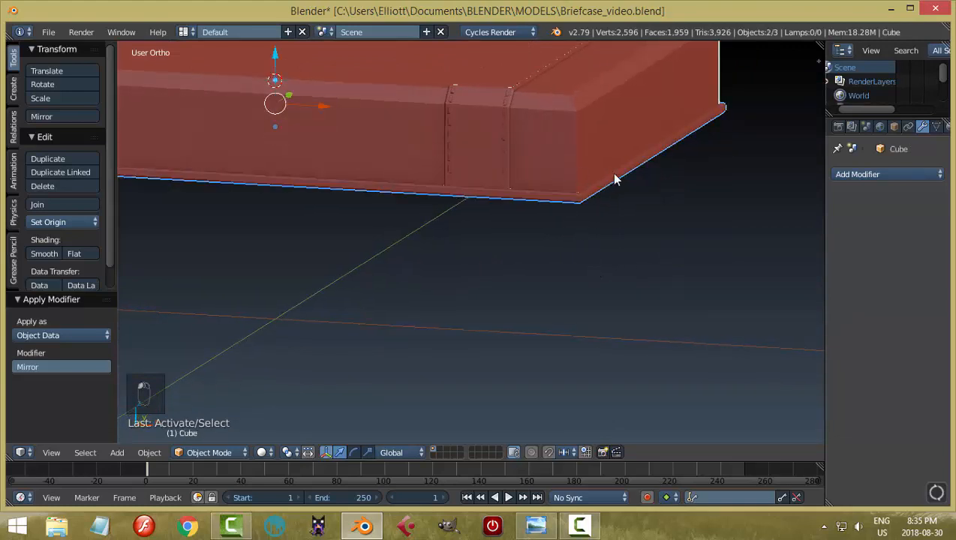
{"action": "key", "text": "ctrl+j"}
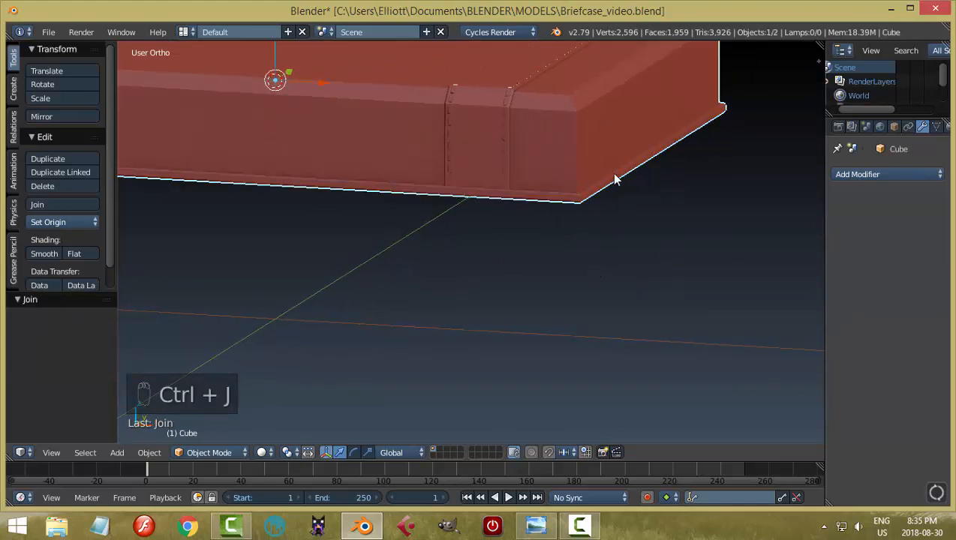
{"action": "key", "text": "a"}
Check that the stitching is a separate object by selecting it on its own and deselecting it
{"action": "scroll", "coordinate": [550, 183], "scroll_direction": "up", "scroll_amount": 3}
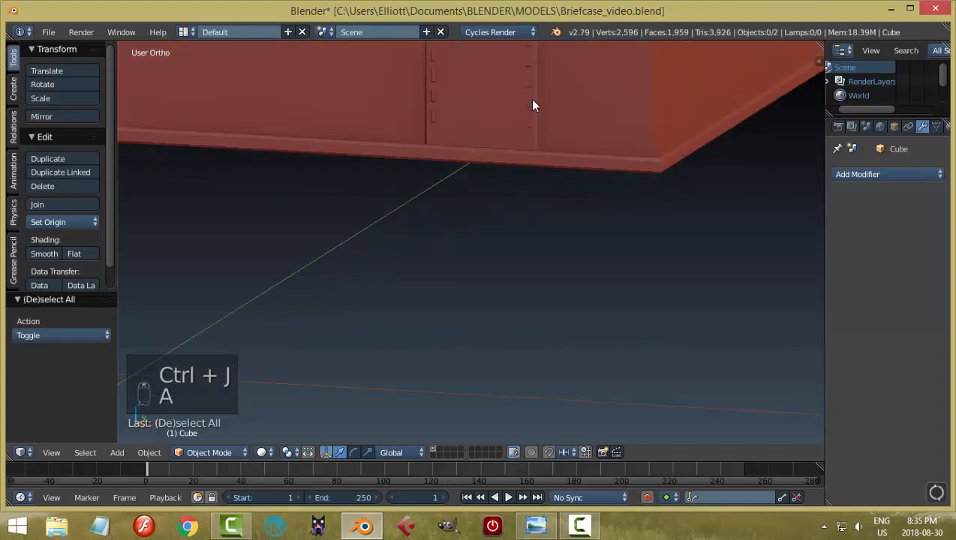
{"action": "right_click", "coordinate": [541, 129]}
{"action": "scroll", "coordinate": [556, 173], "scroll_direction": "down", "scroll_amount": 3}
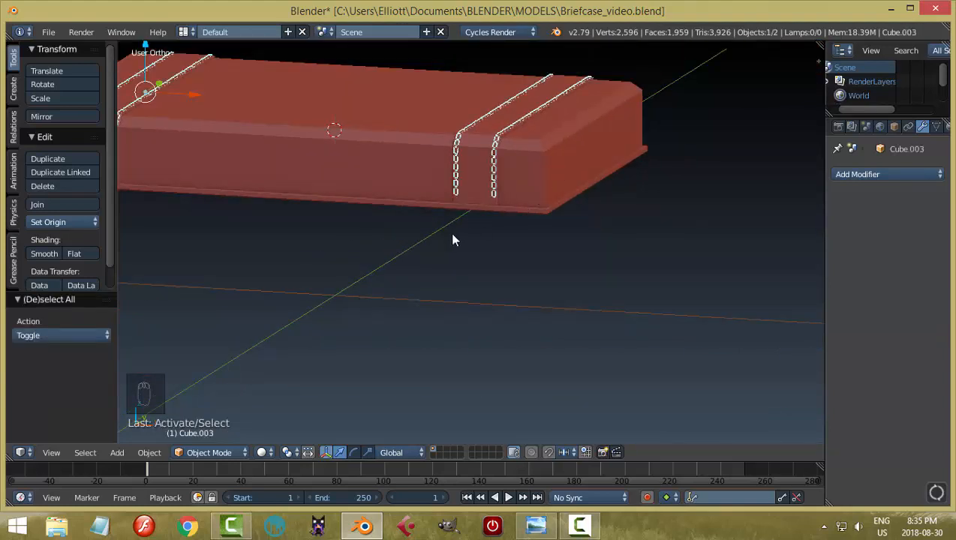
{"action": "scroll", "coordinate": [454, 240], "scroll_direction": "down", "scroll_amount": 3}
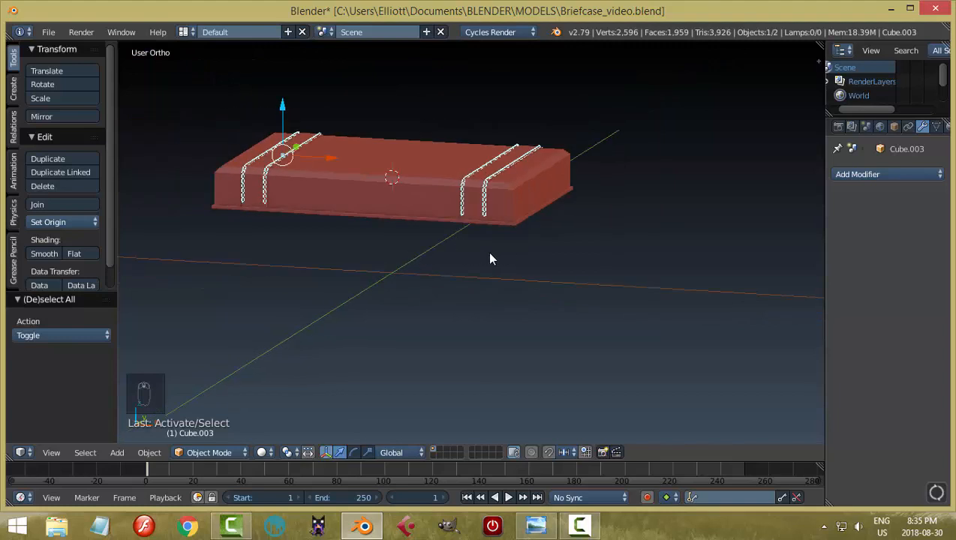
{"action": "key", "text": "a"}
Duplicate the briefcase body without its stitching and rotate the copy 180° about the X axis
{"action": "right_click", "coordinate": [396, 196]}
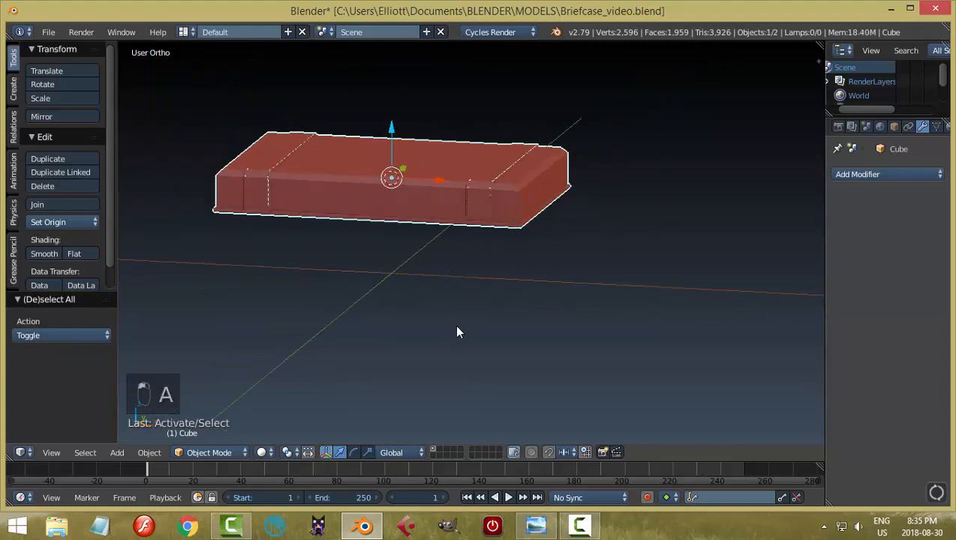
{"action": "middle_click_drag", "start_coordinate": [456, 331], "coordinate": [493, 311]}
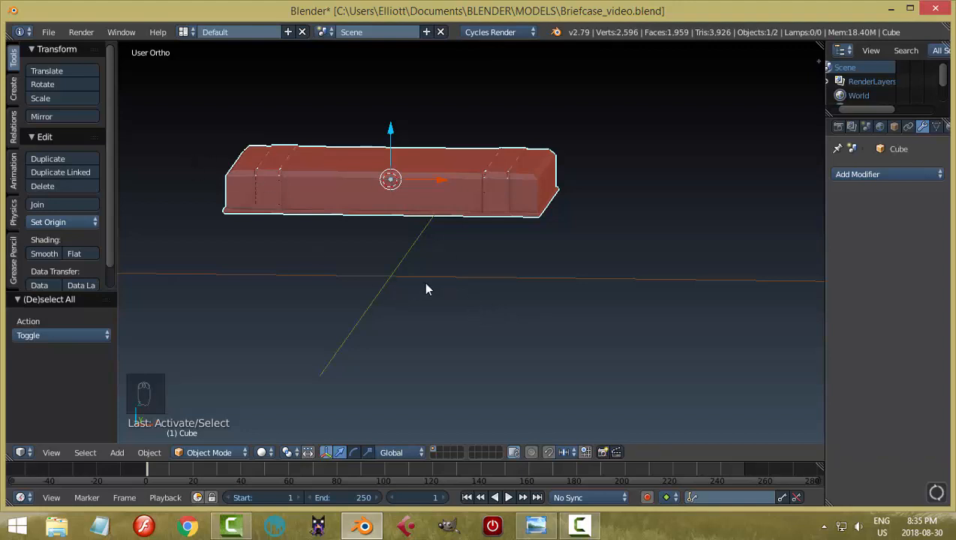
{"action": "key", "text": "shift+d"}
{"action": "type", "text": "rx"}
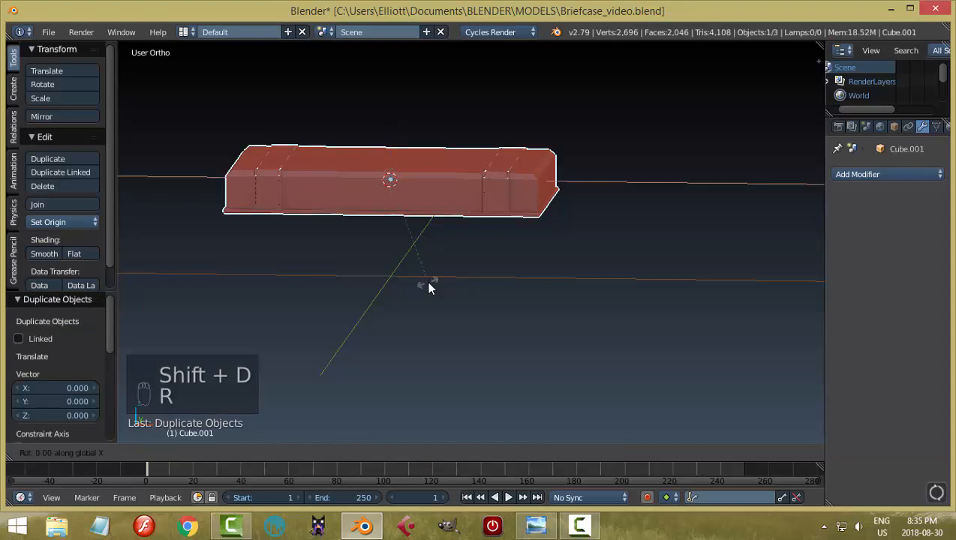
{"action": "type", "text": "180"}
{"action": "key", "text": "Return"}
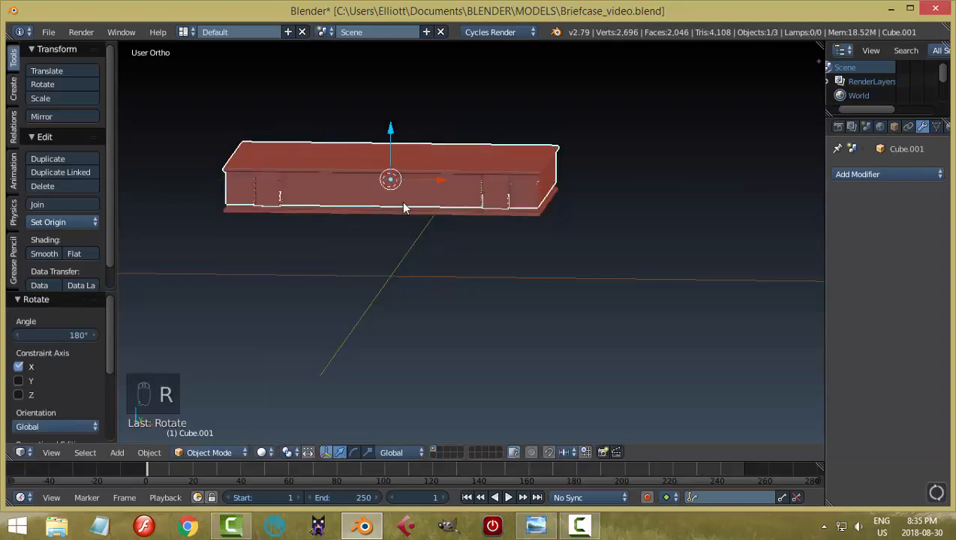
Move the flipped copy about 0.464 down along Z so it meets the upper half's rim, and deselect it
{"action": "left_click_drag", "start_coordinate": [391, 129], "coordinate": [401, 179]}
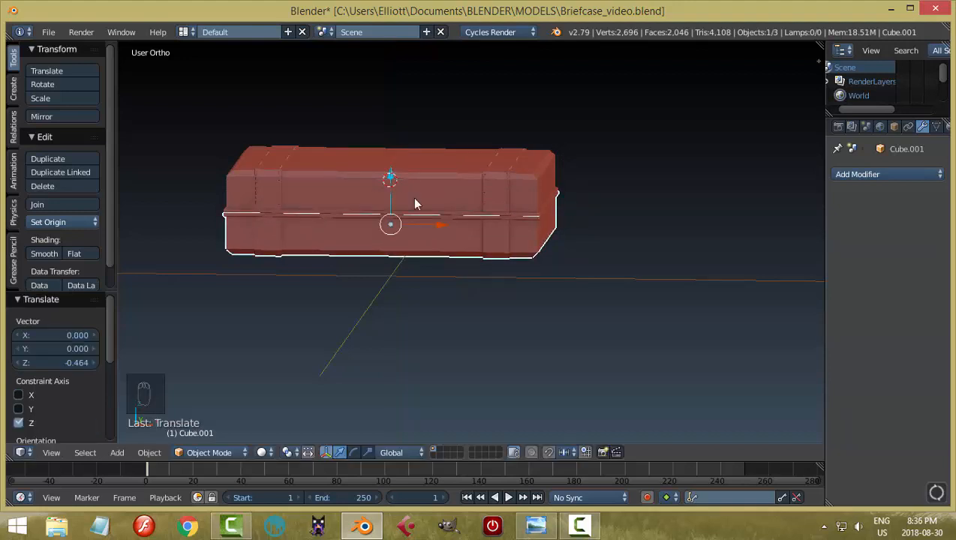
{"action": "key", "text": "a"}
{"action": "scroll", "coordinate": [435, 279], "scroll_direction": "up", "scroll_amount": 3}
{"action": "middle_click_drag", "start_coordinate": [430, 284], "coordinate": [502, 252]}
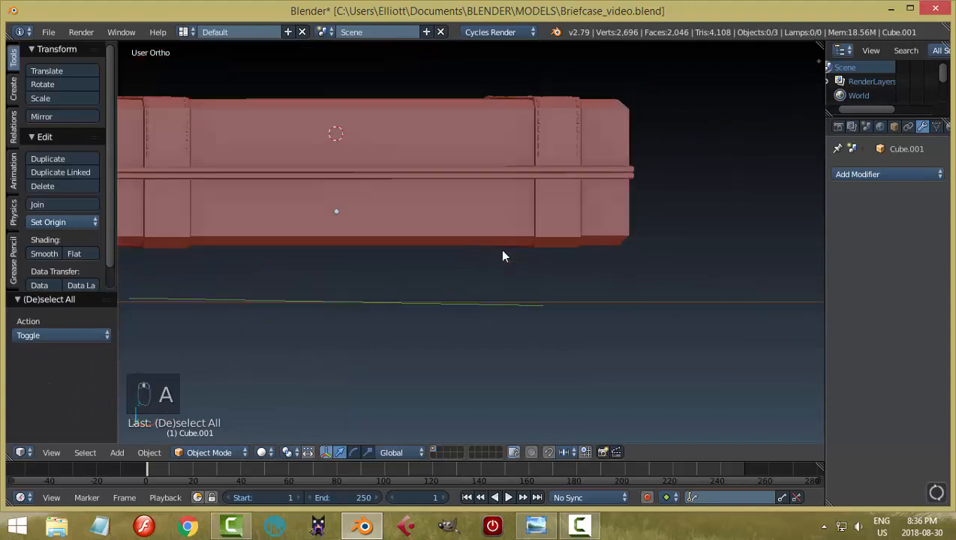
{"action": "scroll", "coordinate": [453, 235], "scroll_direction": "down", "scroll_amount": 3}
{"action": "middle_click_drag", "start_coordinate": [410, 237], "coordinate": [459, 256]}
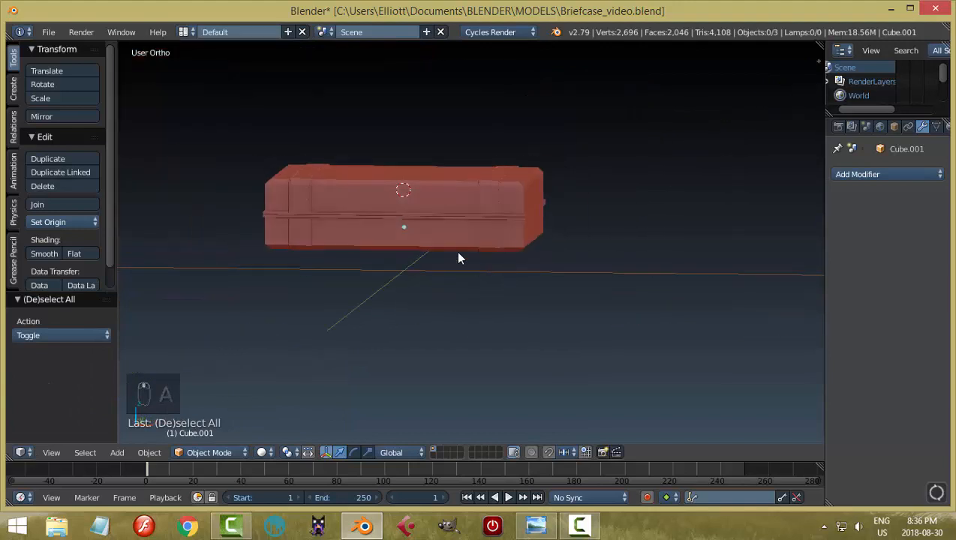
Open the lower case half in Edit Mode, in front wireframe view with vertex selection
{"action": "right_click", "coordinate": [509, 260]}
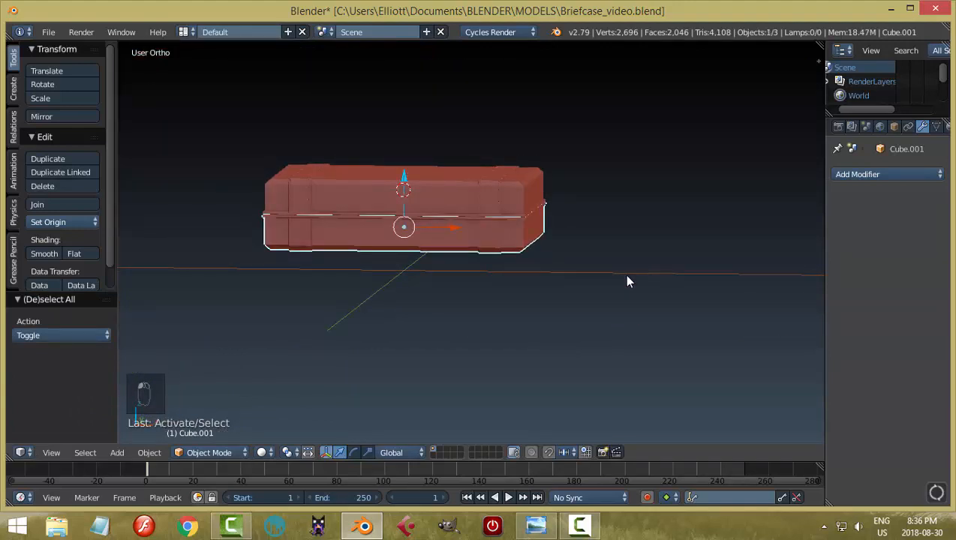
{"action": "middle_click_drag", "start_coordinate": [627, 277], "coordinate": [670, 292]}
{"action": "scroll", "coordinate": [595, 345], "scroll_direction": "up", "scroll_amount": 3}
{"action": "scroll", "coordinate": [550, 306], "scroll_direction": "down", "scroll_amount": 2}
{"action": "key", "text": "KP_1"}
{"action": "scroll", "coordinate": [569, 283], "scroll_direction": "up", "scroll_amount": 3}
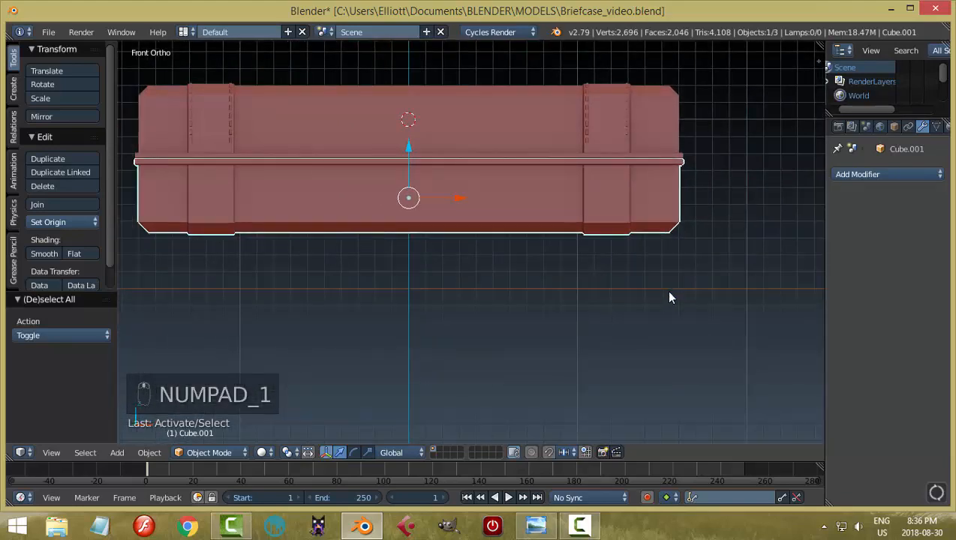
{"action": "key", "text": "Tab"}
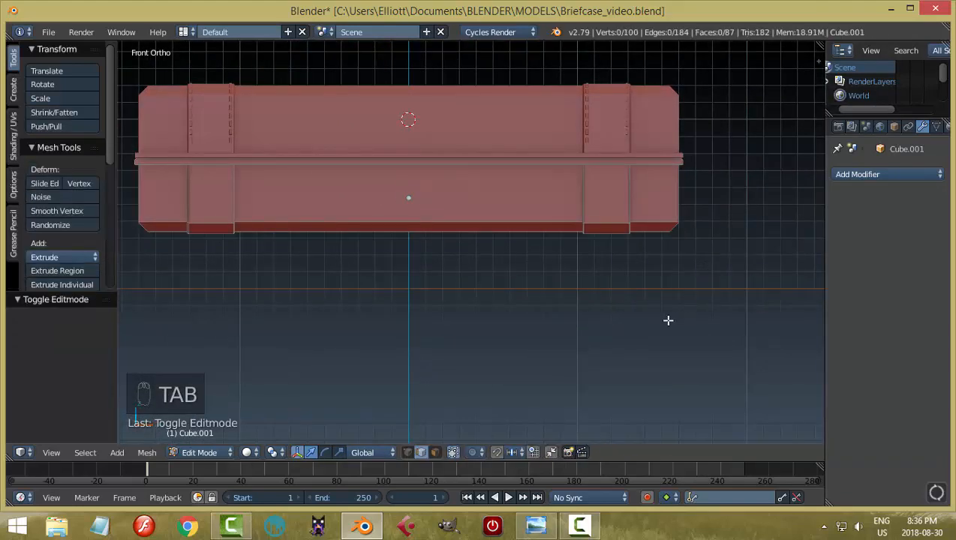
{"action": "key", "text": "z"}
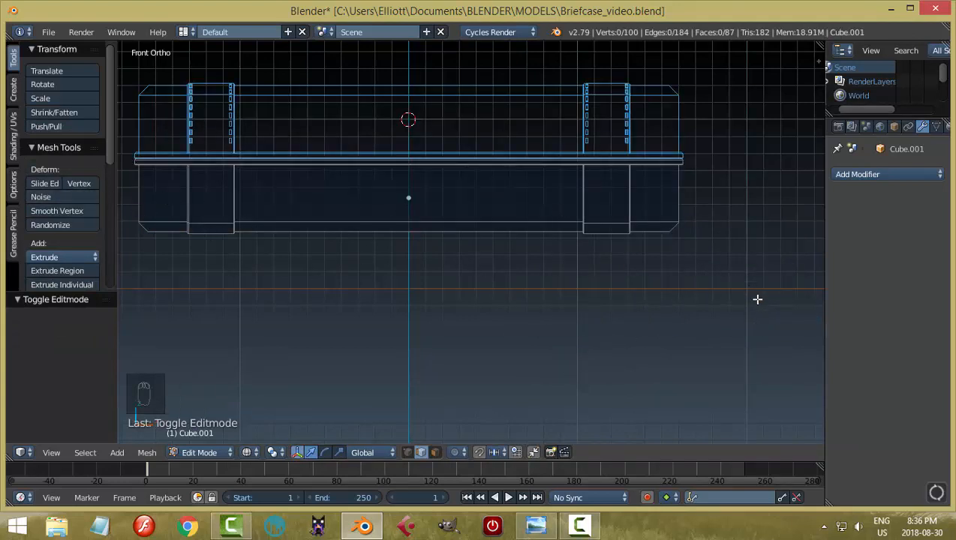
{"action": "key", "text": "ctrl+Tab"}
{"action": "left_click", "coordinate": [730, 287]}
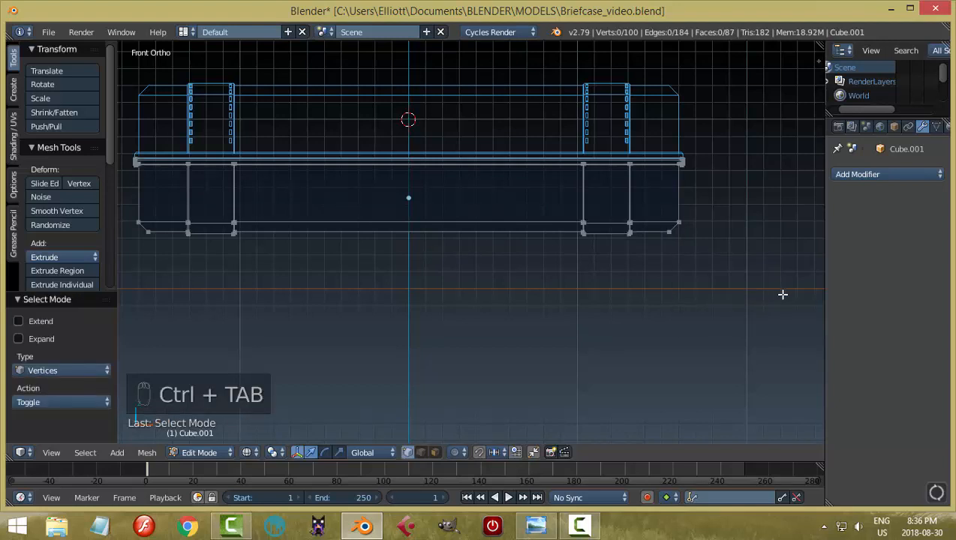
Move all the bottom vertices of the lower half about 0.196 down along Z to deepen it, and deselect them
{"action": "key", "text": "b"}
{"action": "left_click_drag", "start_coordinate": [774, 316], "coordinate": [114, 200]}
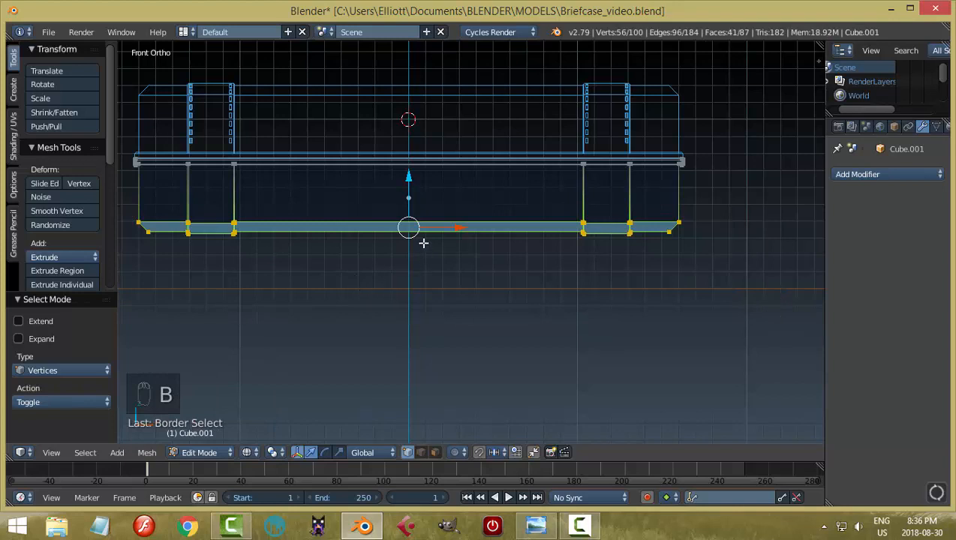
{"action": "key", "text": "g"}
{"action": "key", "text": "z"}
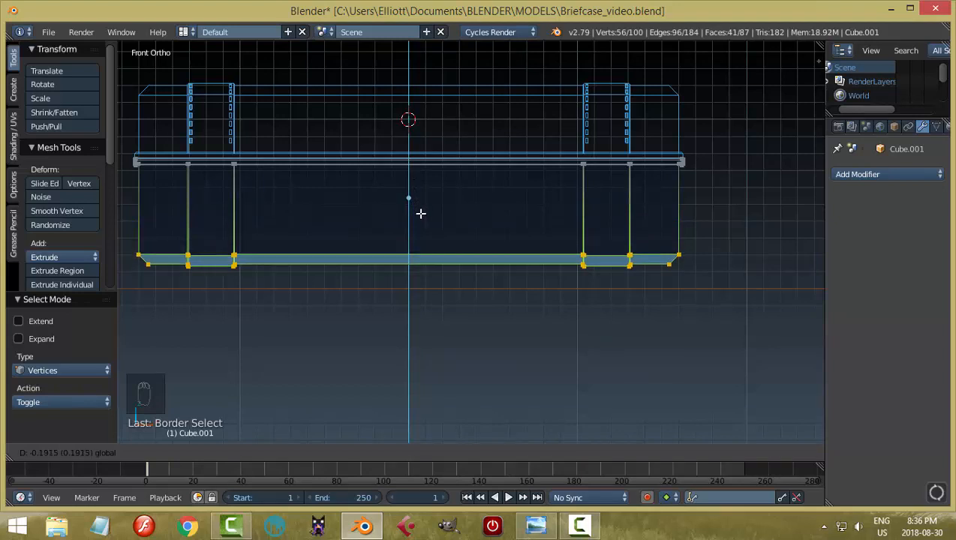
{"action": "left_click", "coordinate": [421, 214]}
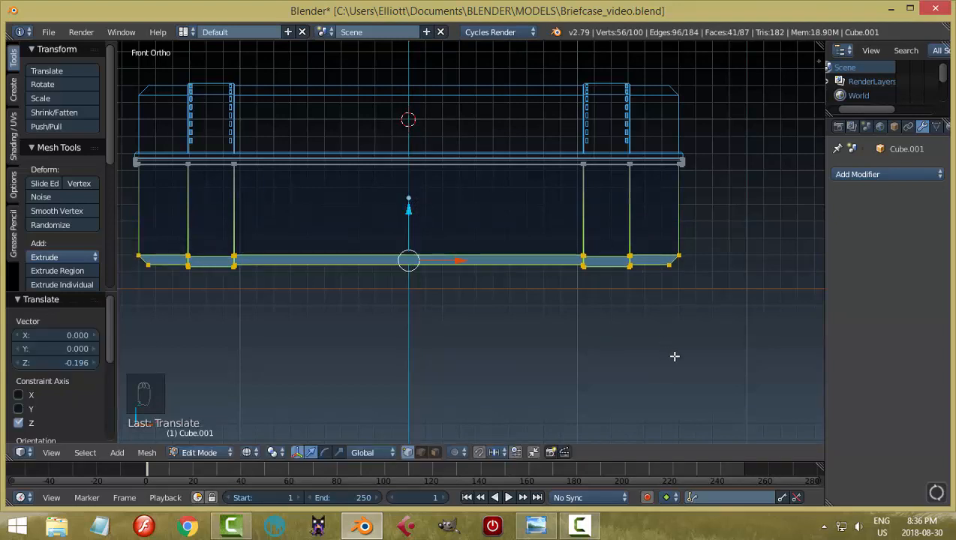
{"action": "key", "text": "a"}
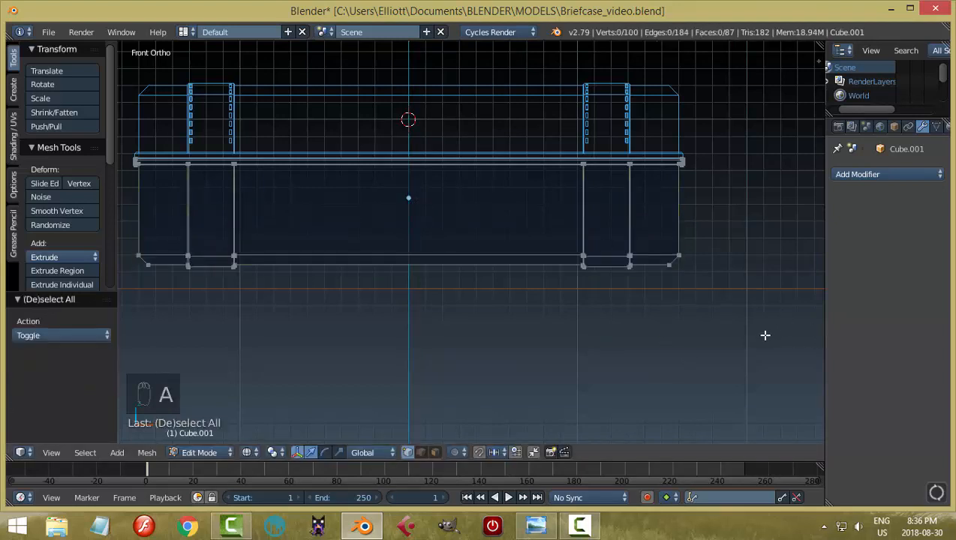
Return to solid shading and Object Mode, deselect everything and view the case from its corner
{"action": "key", "text": "z"}
{"action": "left_click", "coordinate": [764, 418]}
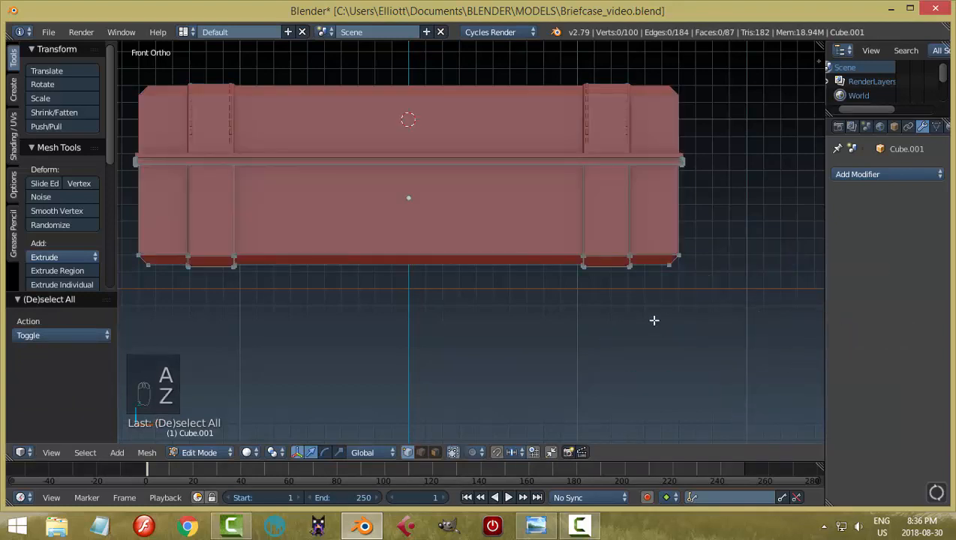
{"action": "key", "text": "Tab"}
{"action": "left_click", "coordinate": [539, 319]}
{"action": "key", "text": "a"}
{"action": "key", "text": "a"}
{"action": "middle_click_drag", "start_coordinate": [717, 277], "coordinate": [382, 235]}
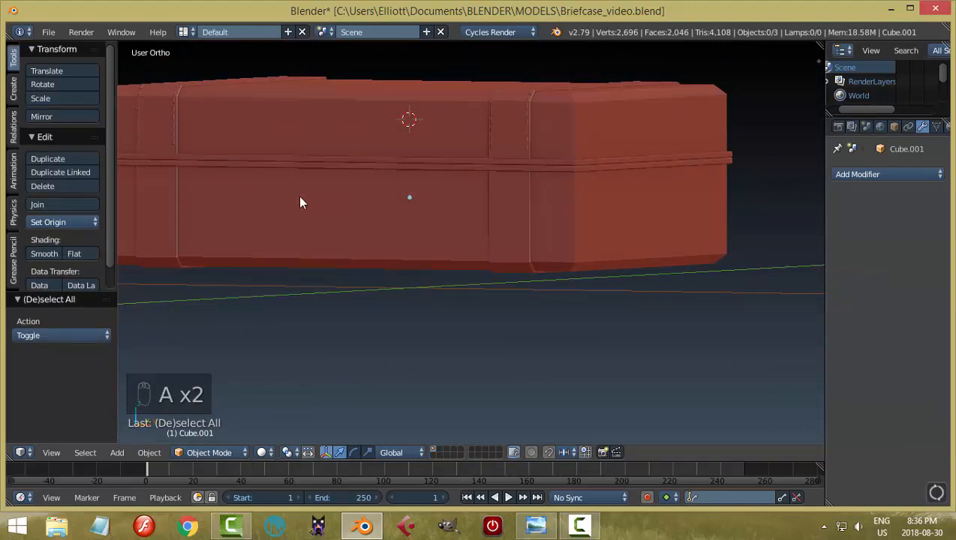
Inspect the upper and lower case halves along the seam and straps from several angles, leaving nothing selected
{"action": "scroll", "coordinate": [299, 202], "scroll_direction": "down", "scroll_amount": 3}
{"action": "middle_click_drag", "start_coordinate": [459, 212], "coordinate": [582, 230]}
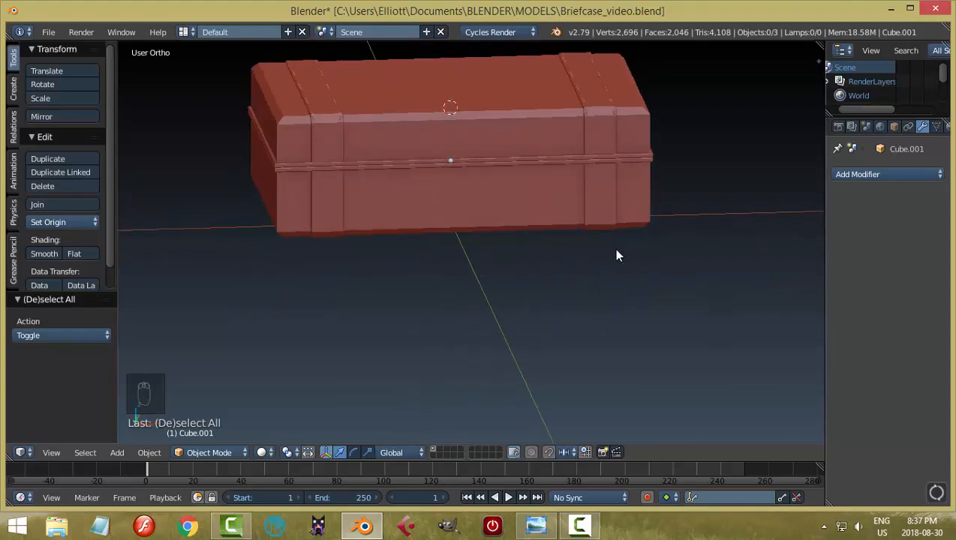
{"action": "scroll", "coordinate": [617, 251], "scroll_direction": "up", "scroll_amount": 2}
{"action": "middle_click_drag", "start_coordinate": [675, 226], "coordinate": [649, 234]}
{"action": "right_click", "coordinate": [651, 152]}
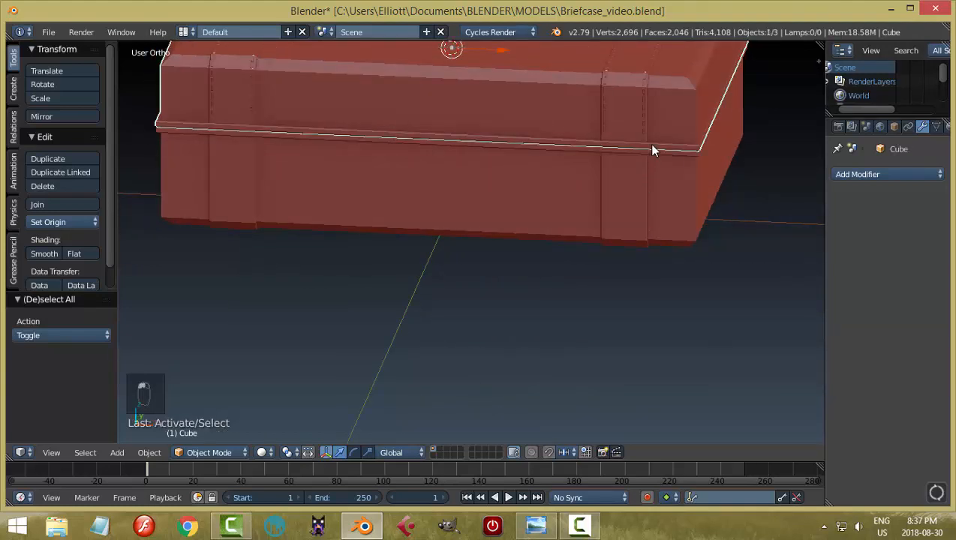
{"action": "right_click", "coordinate": [671, 159]}
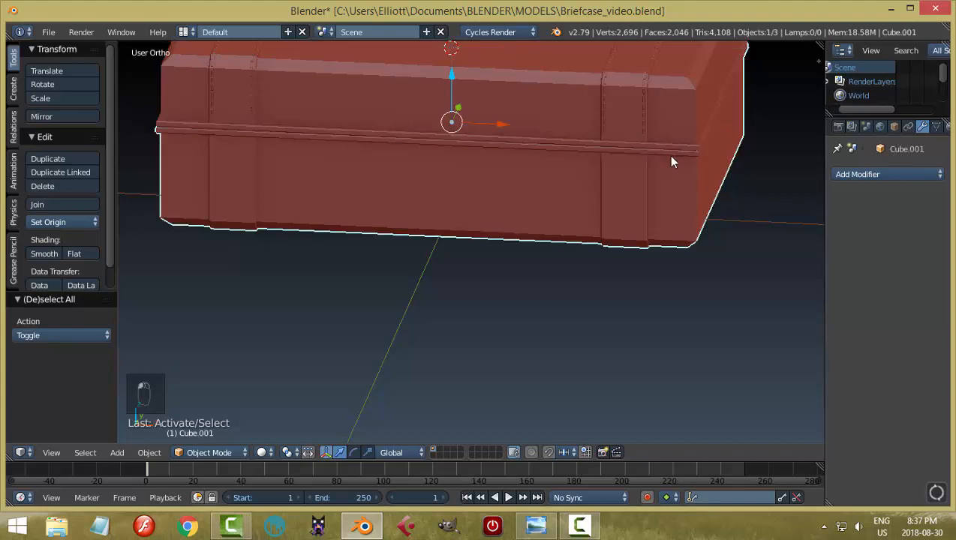
{"action": "key", "text": "a"}
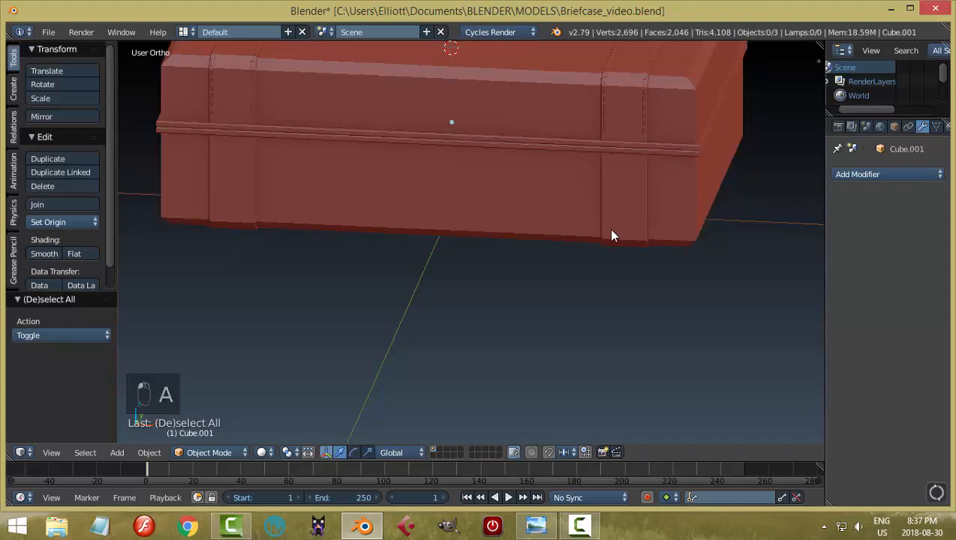
{"action": "scroll", "coordinate": [609, 230], "scroll_direction": "down", "scroll_amount": 2}
{"action": "middle_click_drag", "start_coordinate": [611, 230], "coordinate": [574, 228]}
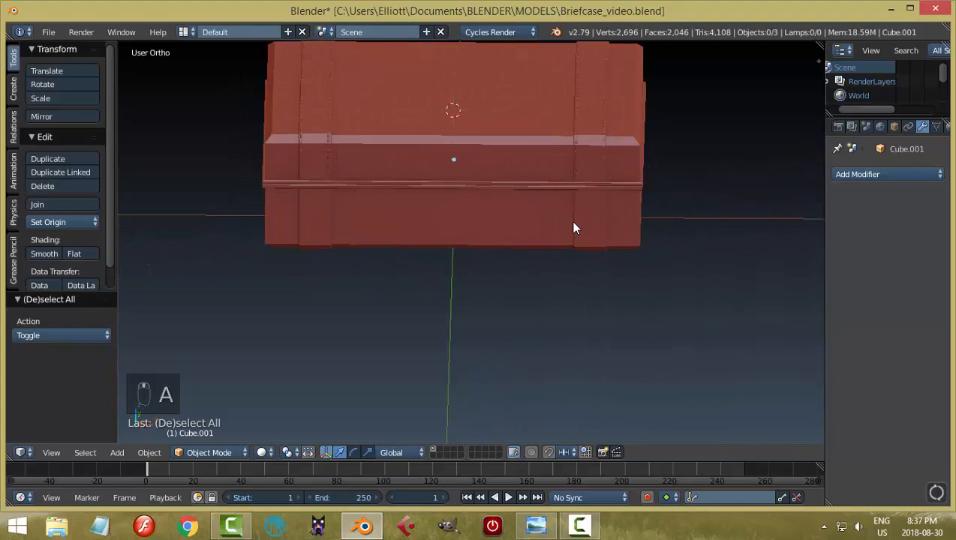
Set the strap stitching's origin to its geometry and save the file
{"action": "right_click", "coordinate": [576, 132]}
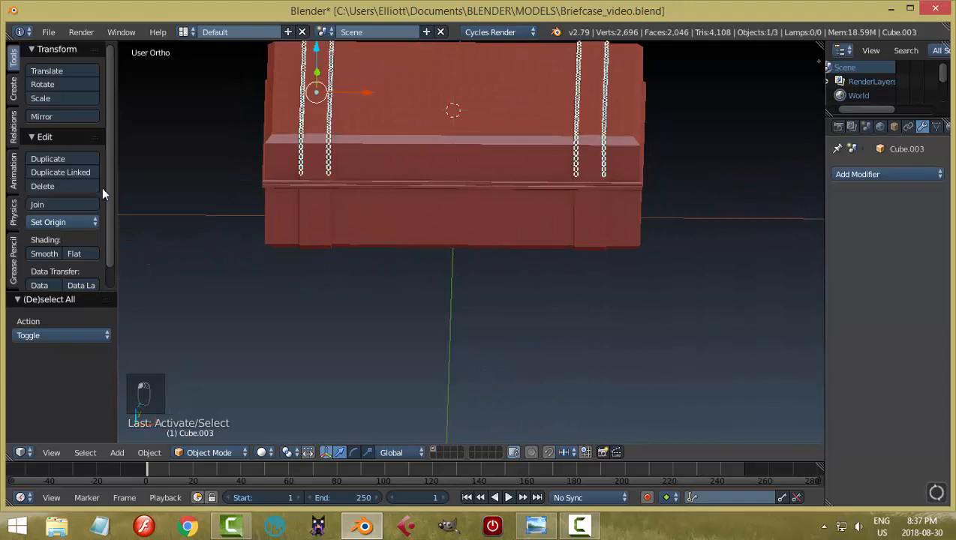
{"action": "left_click", "coordinate": [60, 222]}
{"action": "left_click", "coordinate": [88, 261]}
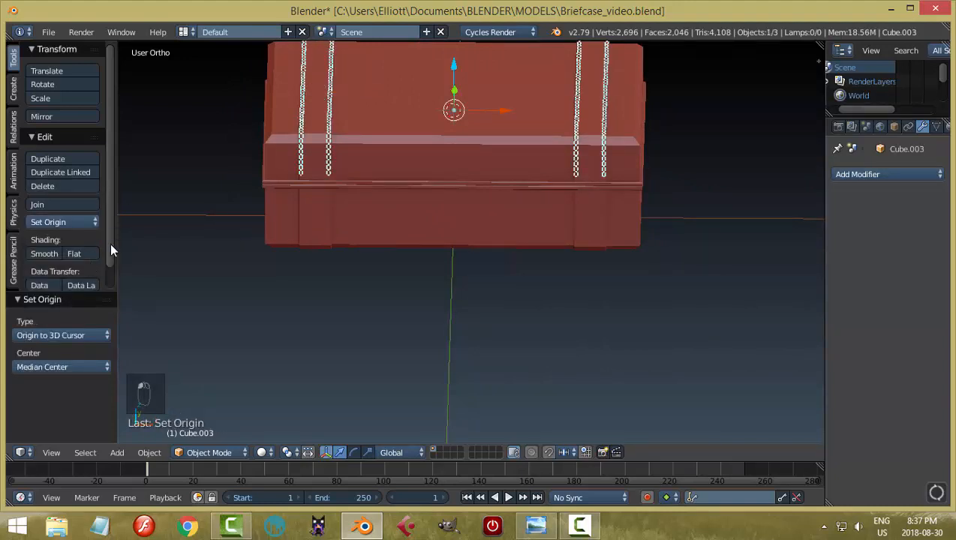
{"action": "left_click", "coordinate": [72, 223]}
{"action": "left_click", "coordinate": [83, 251]}
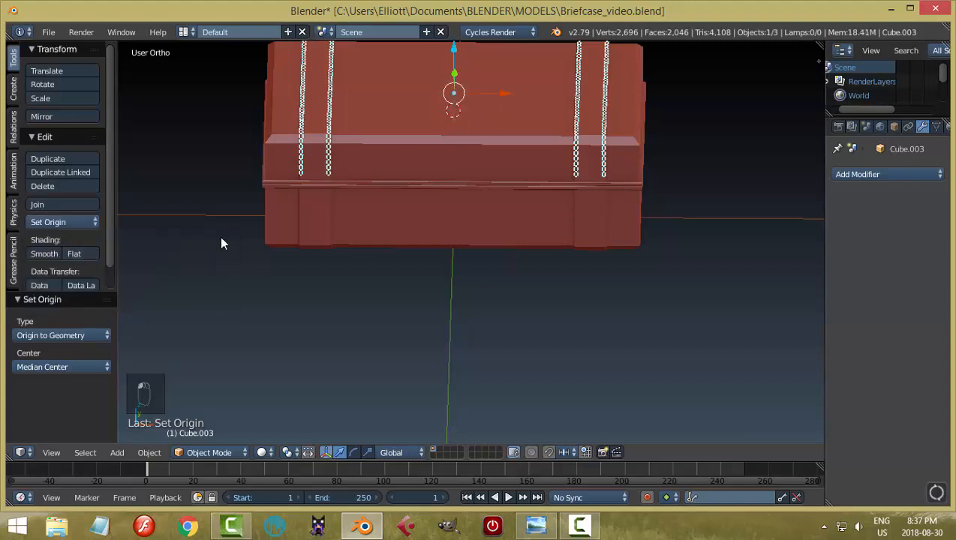
{"action": "key", "text": "ctrl+s"}
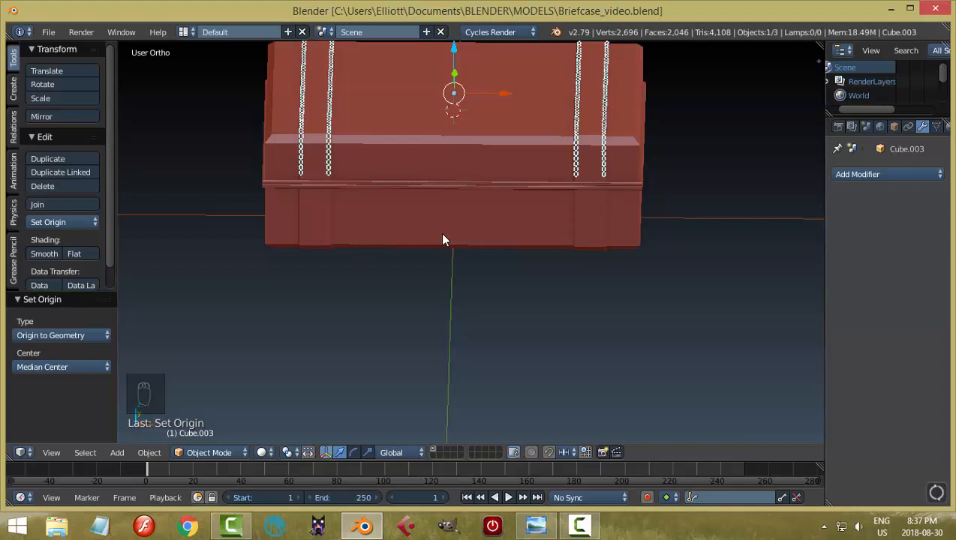
Duplicate the strap stitching in place and rotate the copy 180° about the X axis
{"action": "key", "text": "shift+d"}
{"action": "type", "text": "r"}
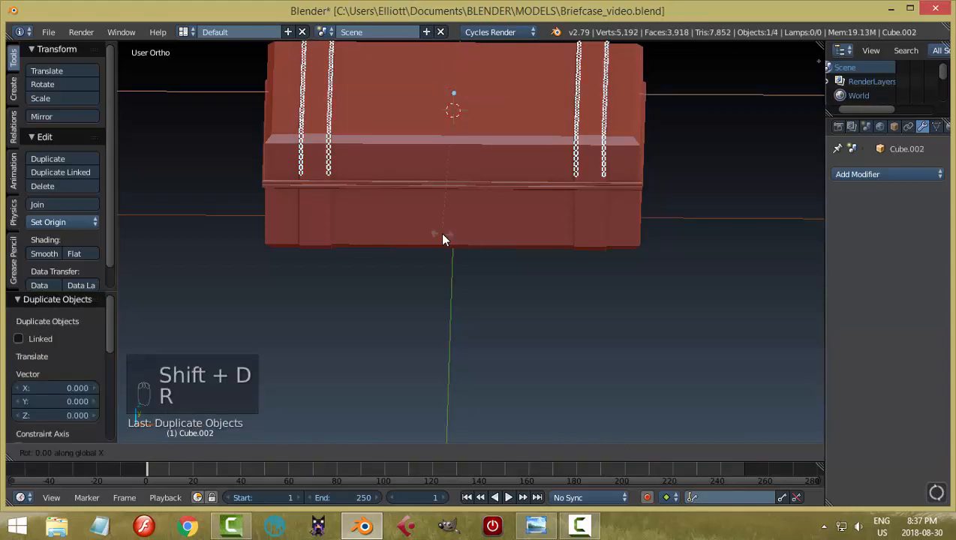
{"action": "type", "text": "x180"}
{"action": "key", "text": "Return"}
In right side view, move the flipped stitching about 0.983 down along Z onto the lower half's straps
{"action": "middle_click_drag", "start_coordinate": [509, 247], "coordinate": [513, 272]}
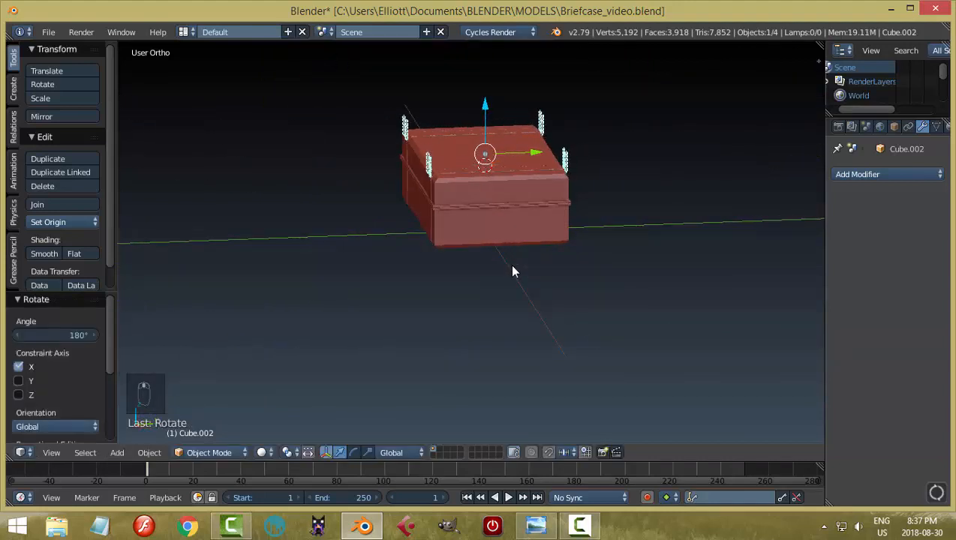
{"action": "key", "text": "KP_3"}
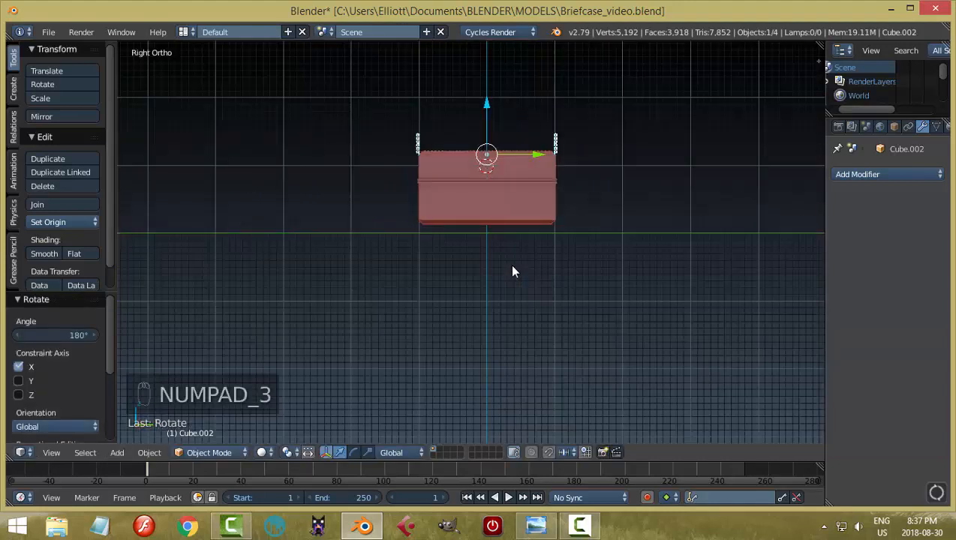
{"action": "scroll", "coordinate": [512, 271], "scroll_direction": "up", "scroll_amount": 2}
{"action": "left_click_drag", "start_coordinate": [497, 45], "coordinate": [507, 159]}
{"action": "scroll", "coordinate": [501, 263], "scroll_direction": "up", "scroll_amount": 4}
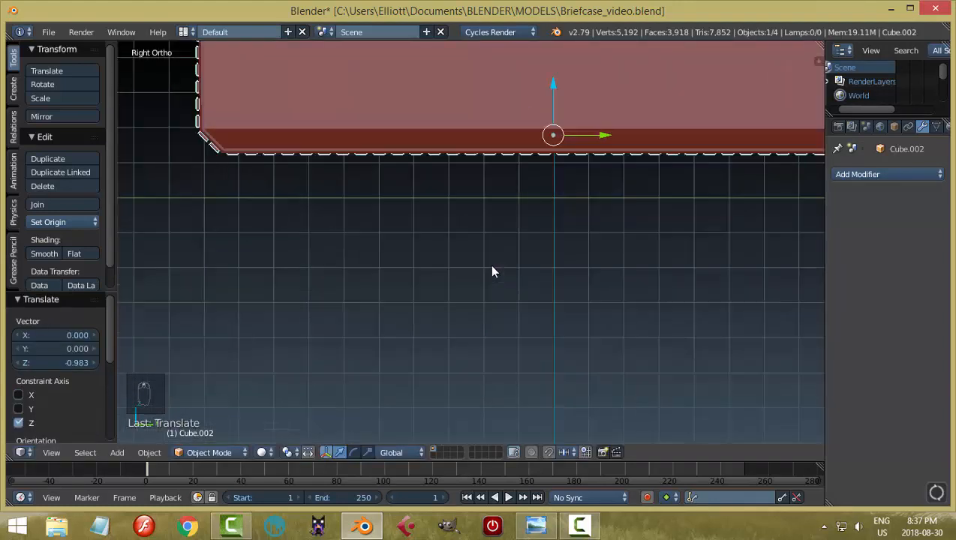
Raise the lower stitching about 0.004 along Z so it sits against the bottom straps, and deselect it
{"action": "middle_click_drag", "start_coordinate": [493, 270], "coordinate": [509, 301]}
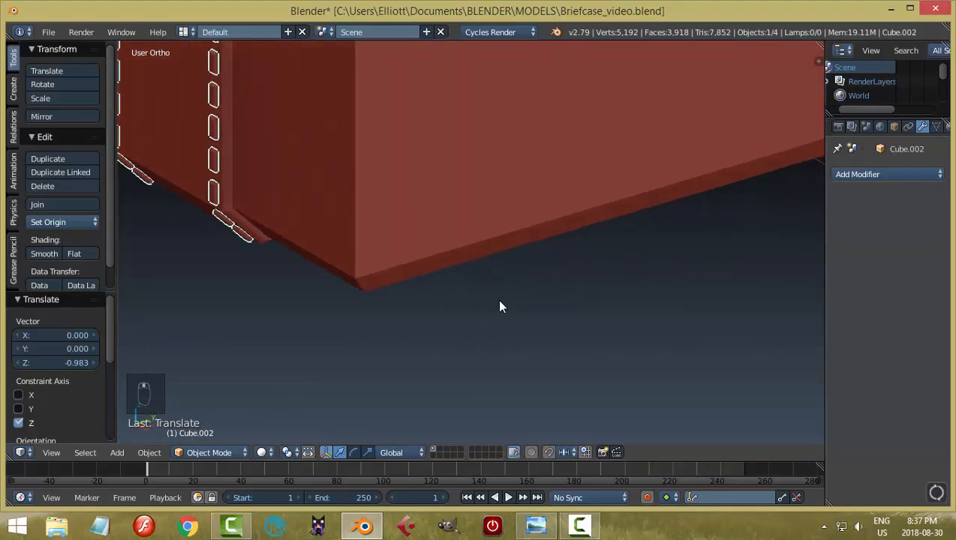
{"action": "key", "text": "g"}
{"action": "key", "text": "z"}
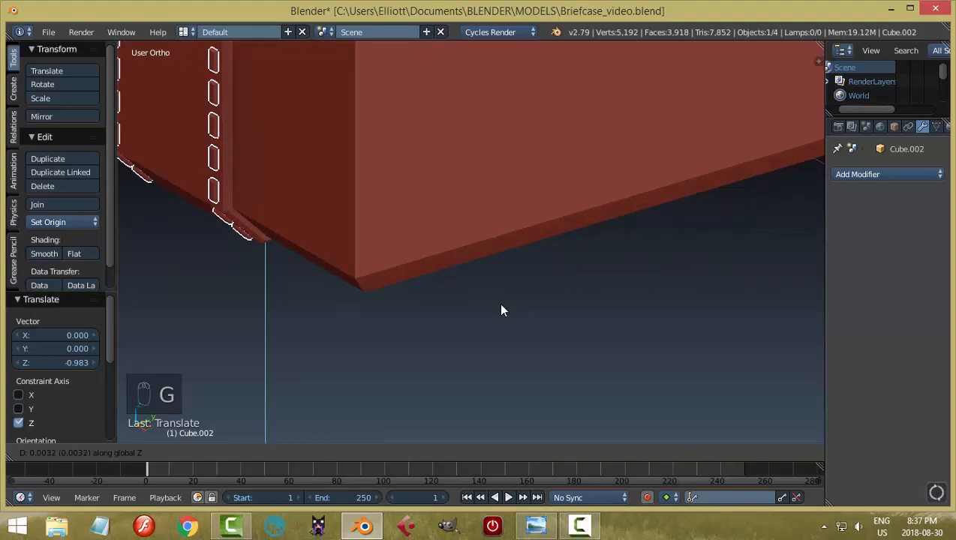
{"action": "left_click", "coordinate": [503, 309]}
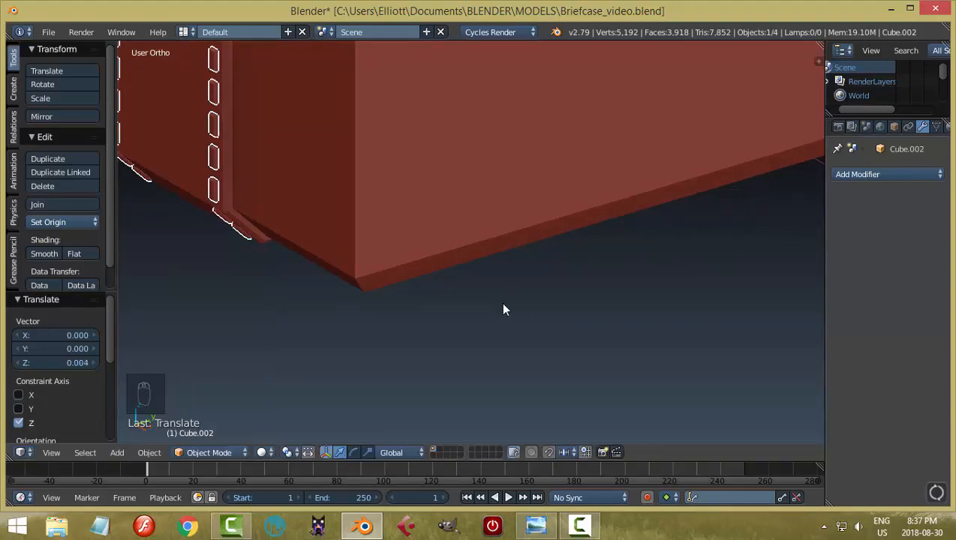
{"action": "key", "text": "a"}
Select the lower stitching, nudge it very slightly along Z, and deselect it
{"action": "middle_click_drag", "start_coordinate": [588, 306], "coordinate": [630, 278]}
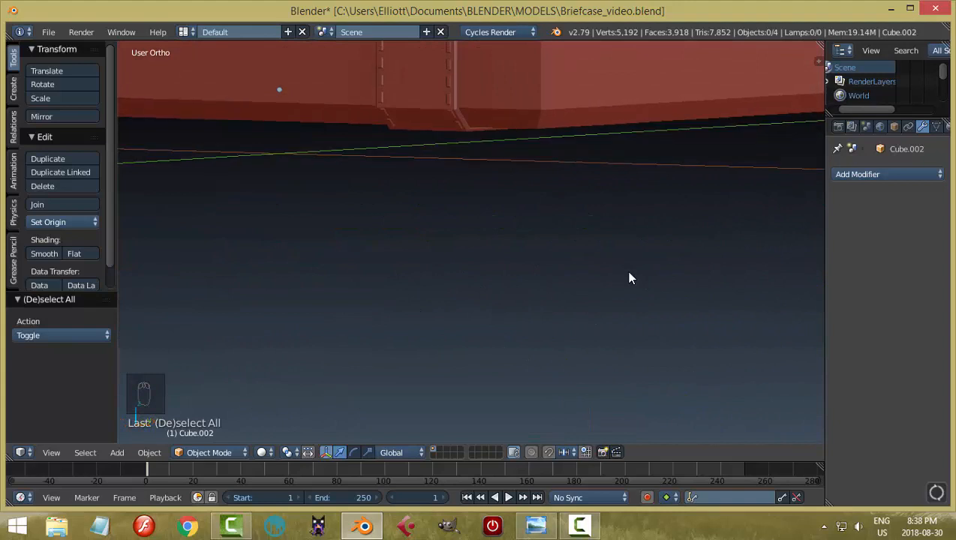
{"action": "right_click", "coordinate": [449, 103]}
{"action": "middle_click_drag", "start_coordinate": [472, 175], "coordinate": [507, 201]}
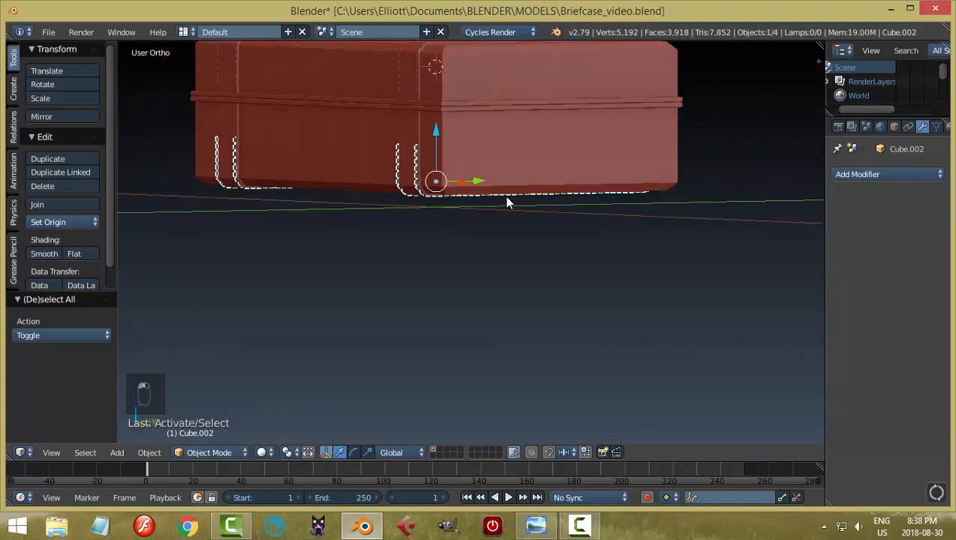
{"action": "scroll", "coordinate": [504, 198], "scroll_direction": "up", "scroll_amount": 3}
{"action": "left_click_drag", "start_coordinate": [427, 69], "coordinate": [427, 69]}
{"action": "key", "text": "a"}
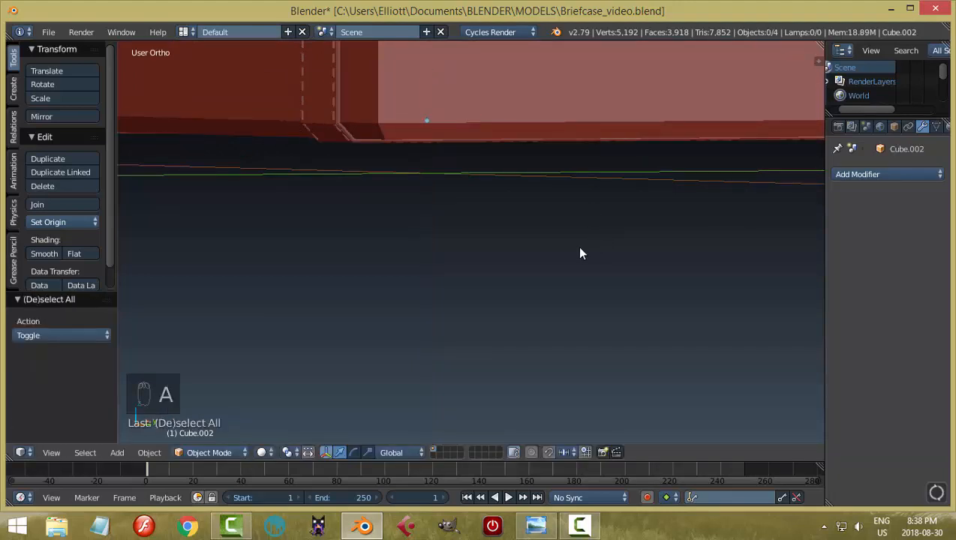
Check the stitching from underneath the case, fine-tune its height along Z once more, and deselect it
{"action": "middle_click_drag", "start_coordinate": [580, 252], "coordinate": [525, 233]}
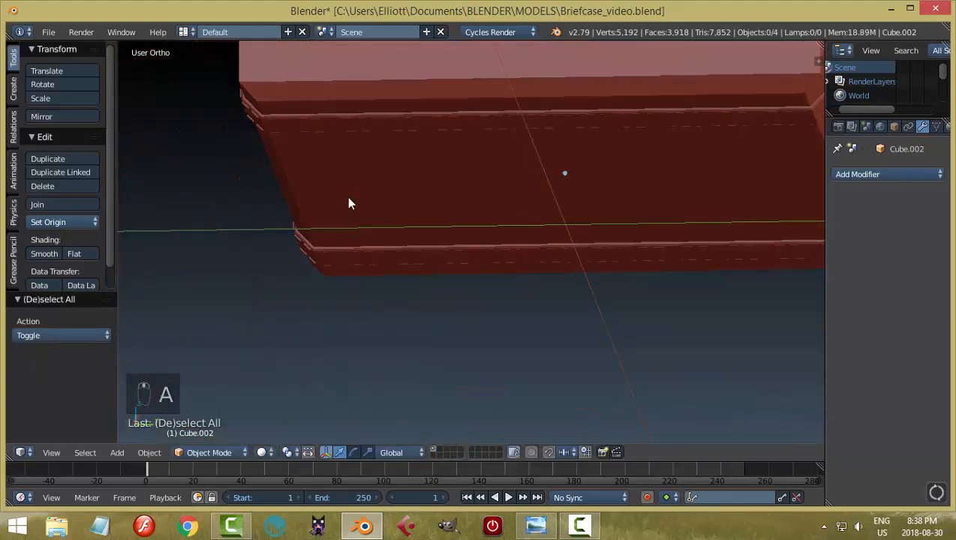
{"action": "middle_click_drag", "start_coordinate": [348, 202], "coordinate": [442, 82]}
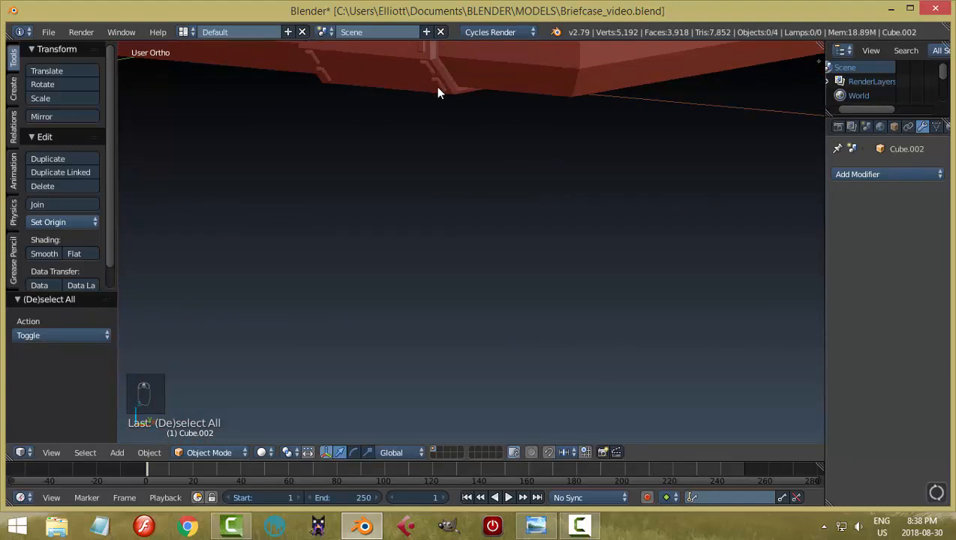
{"action": "right_click", "coordinate": [439, 93]}
{"action": "middle_click_drag", "start_coordinate": [457, 120], "coordinate": [431, 91]}
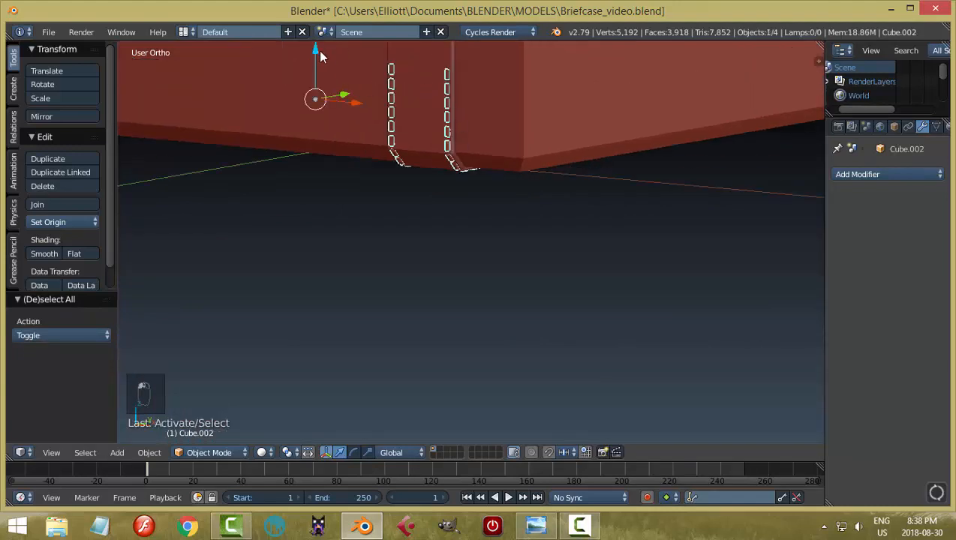
{"action": "left_click_drag", "start_coordinate": [318, 50], "coordinate": [313, 51]}
{"action": "middle_click_drag", "start_coordinate": [608, 207], "coordinate": [713, 210]}
{"action": "key", "text": "a"}
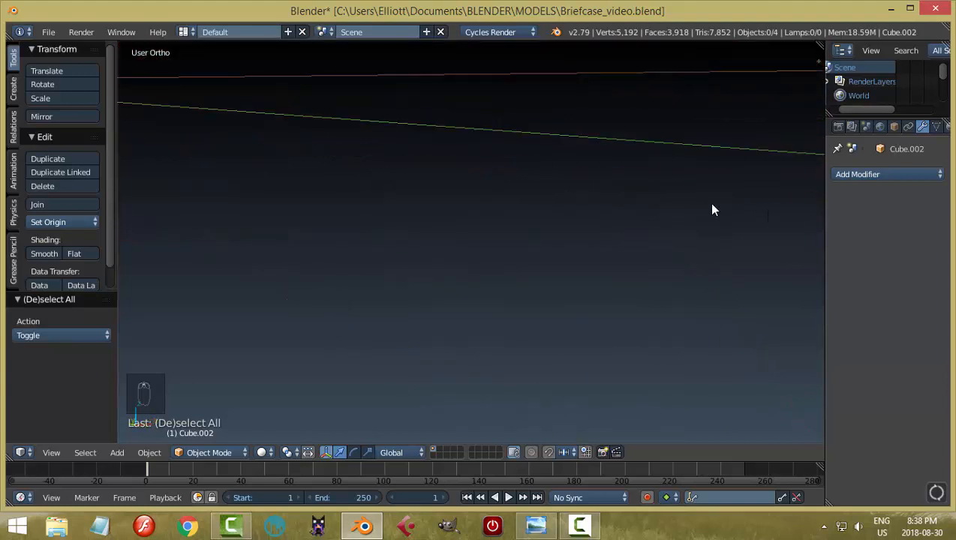
Examine the stitching's fit on the lower straps from the side and front, and compare it with the LowPolyBriefcases.png reference image
{"action": "key", "text": "KP_3"}
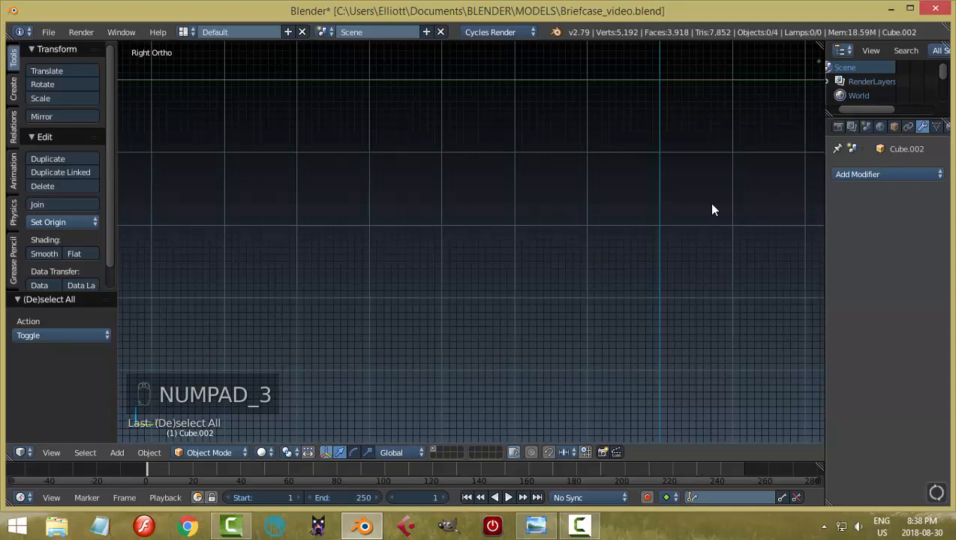
{"action": "scroll", "coordinate": [713, 209], "scroll_direction": "down", "scroll_amount": 5}
{"action": "scroll", "coordinate": [640, 242], "scroll_direction": "up", "scroll_amount": 1}
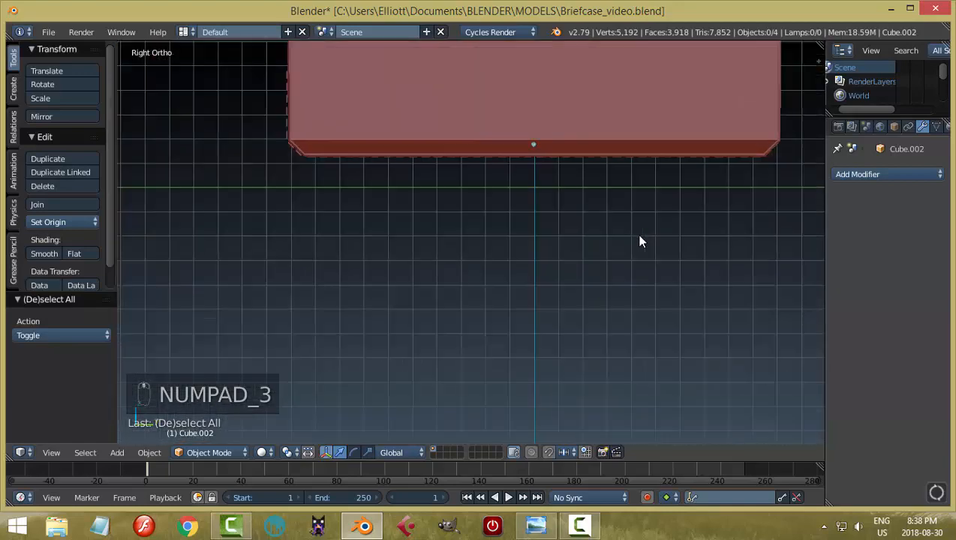
{"action": "scroll", "coordinate": [506, 220], "scroll_direction": "up", "scroll_amount": 4}
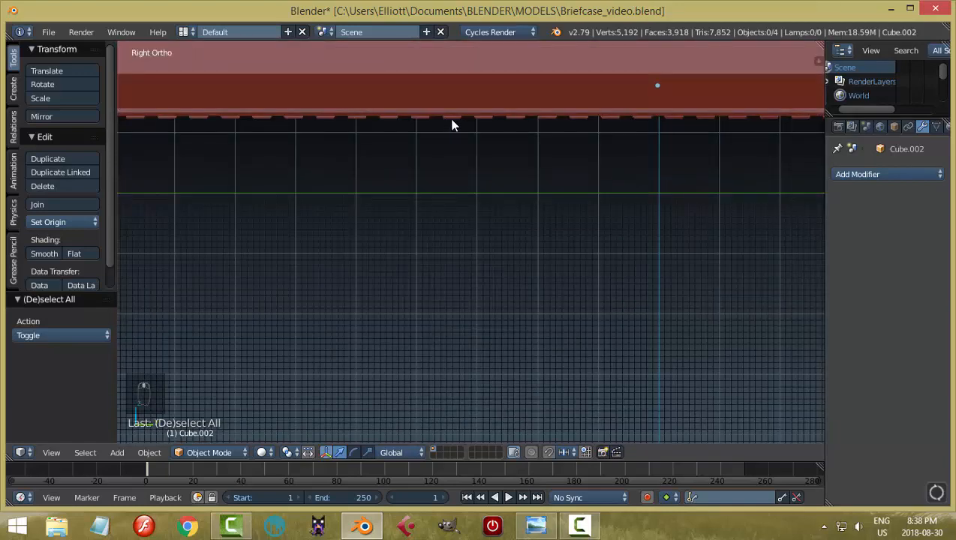
{"action": "scroll", "coordinate": [398, 172], "scroll_direction": "down", "scroll_amount": 5}
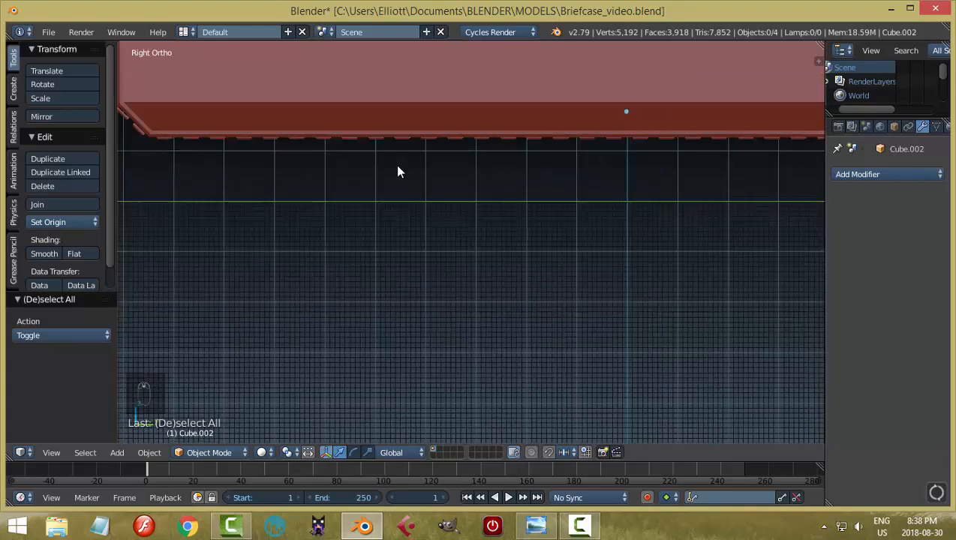
{"action": "scroll", "coordinate": [459, 240], "scroll_direction": "up", "scroll_amount": 5}
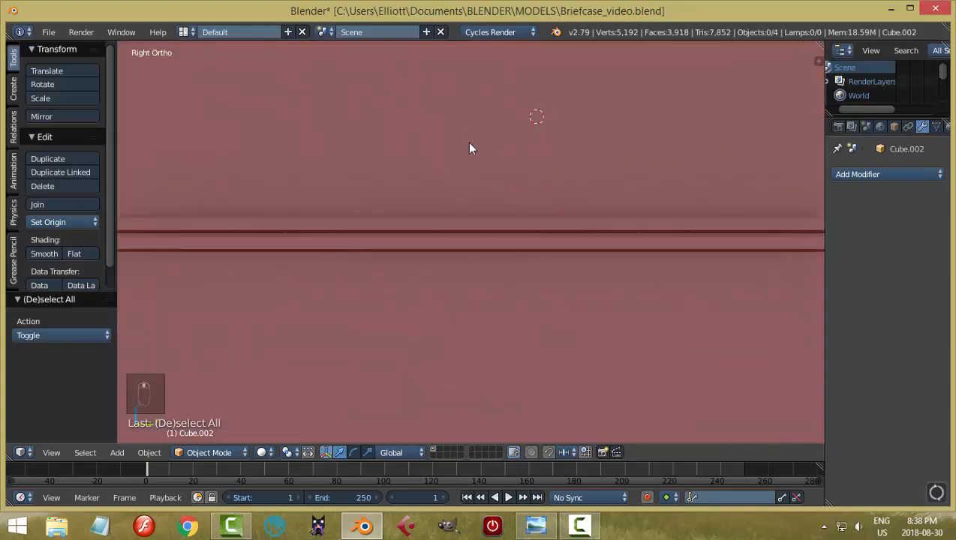
{"action": "scroll", "coordinate": [451, 288], "scroll_direction": "down", "scroll_amount": 2}
{"action": "scroll", "coordinate": [454, 307], "scroll_direction": "down", "scroll_amount": 3}
{"action": "middle_click_drag", "start_coordinate": [469, 347], "coordinate": [454, 146], "text": "shift"}
{"action": "middle_click_drag", "start_coordinate": [460, 242], "coordinate": [344, 174]}
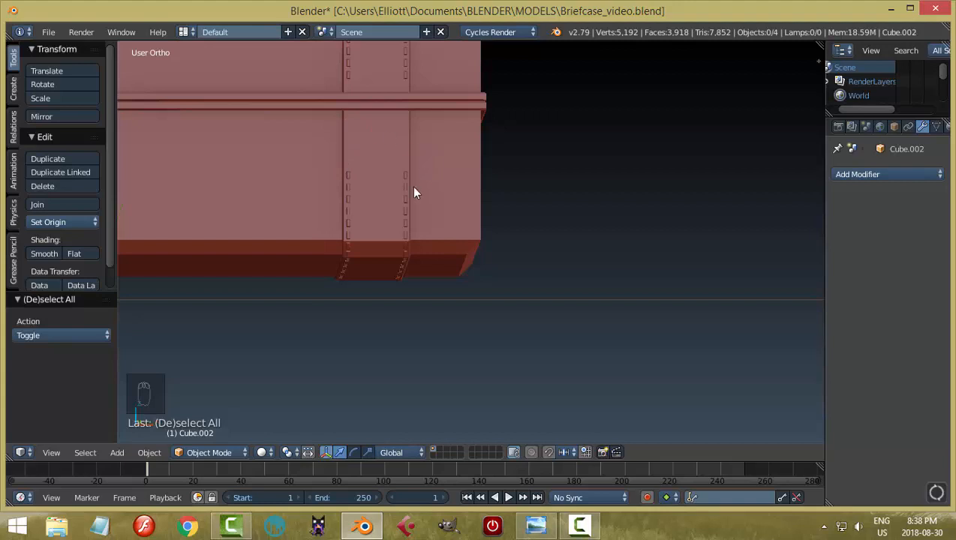
{"action": "middle_click_drag", "start_coordinate": [419, 158], "coordinate": [371, 178]}
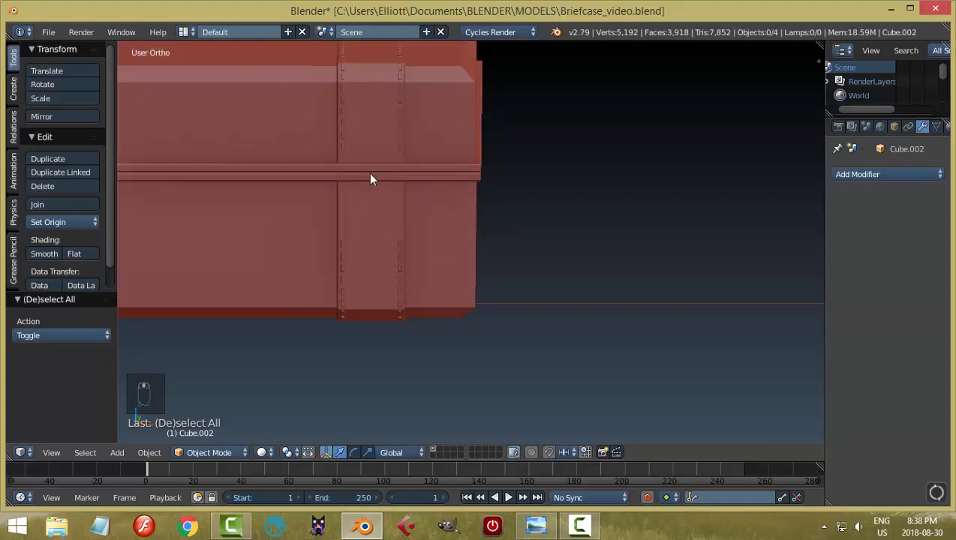
{"action": "left_click", "coordinate": [535, 525]}
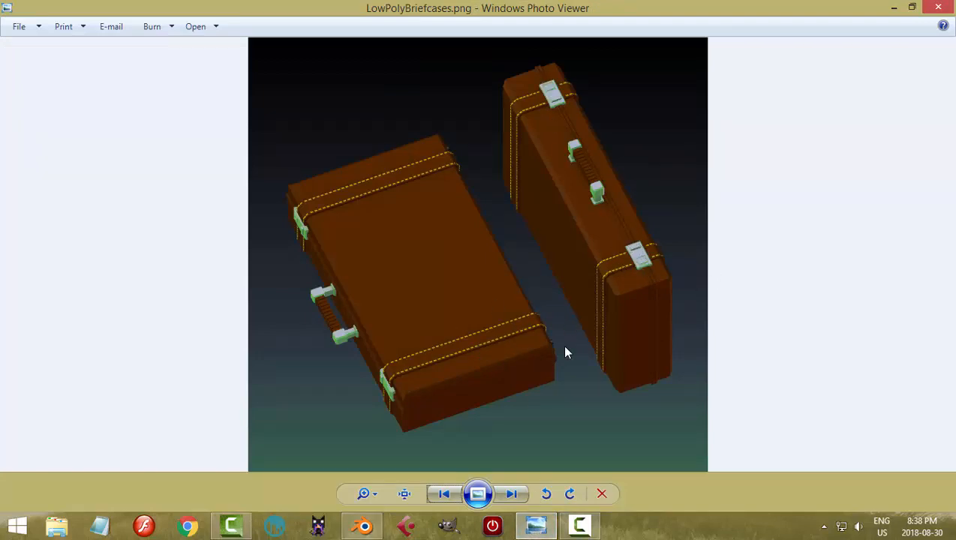
{"action": "left_click", "coordinate": [364, 525]}
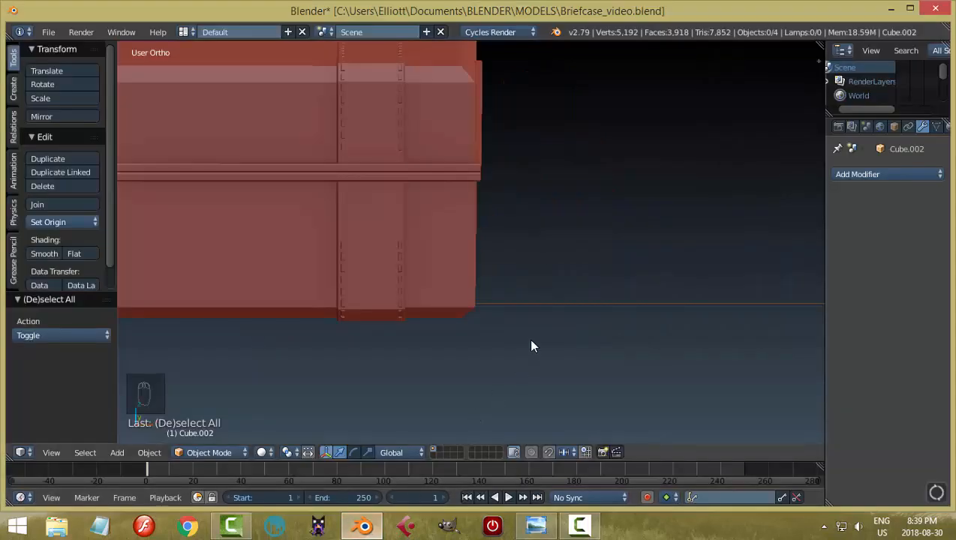
Save the file over the existing one and show the whole briefcase in front view
{"action": "key", "text": "ctrl+s"}
{"action": "left_click", "coordinate": [433, 272]}
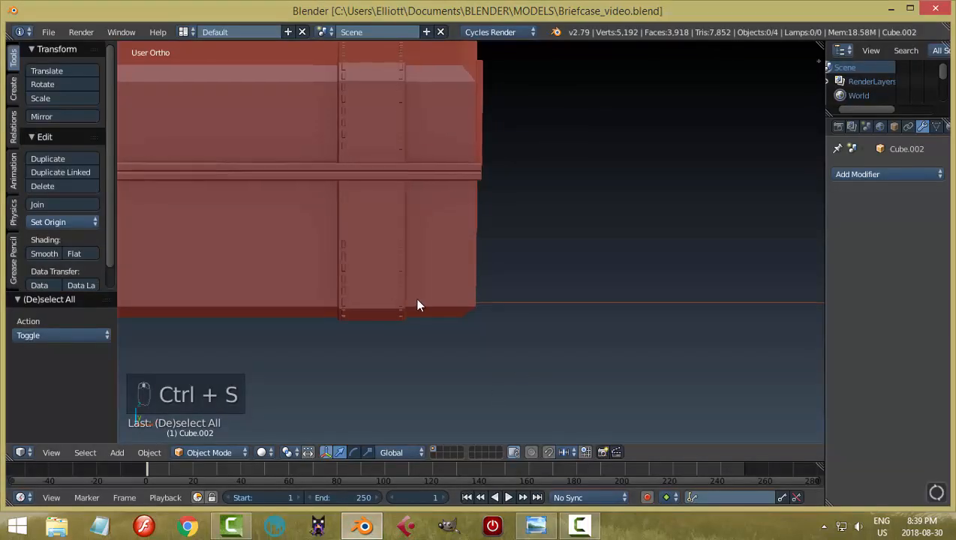
{"action": "middle_click_drag", "start_coordinate": [416, 305], "coordinate": [608, 342], "text": "shift"}
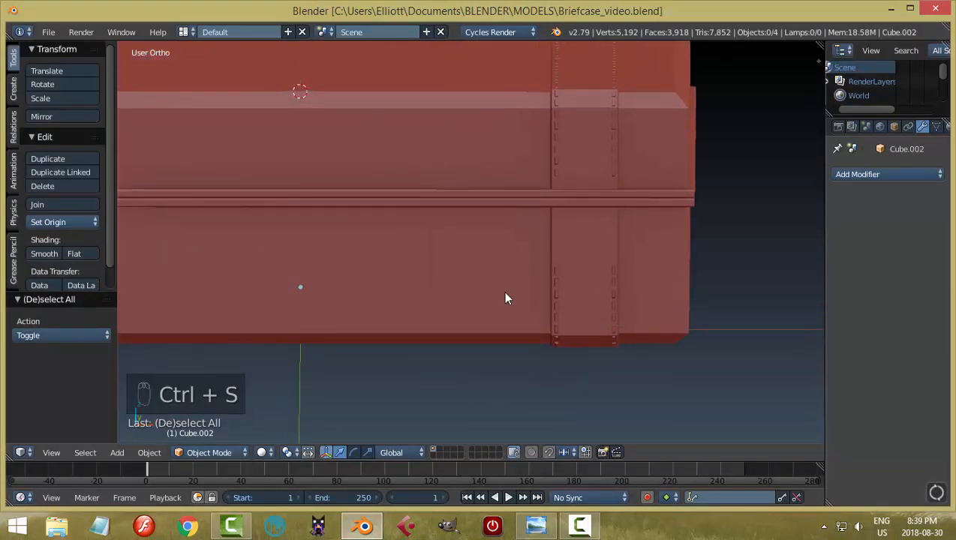
{"action": "key", "text": "KP_1"}
{"action": "scroll", "coordinate": [503, 290], "scroll_direction": "down", "scroll_amount": 4}
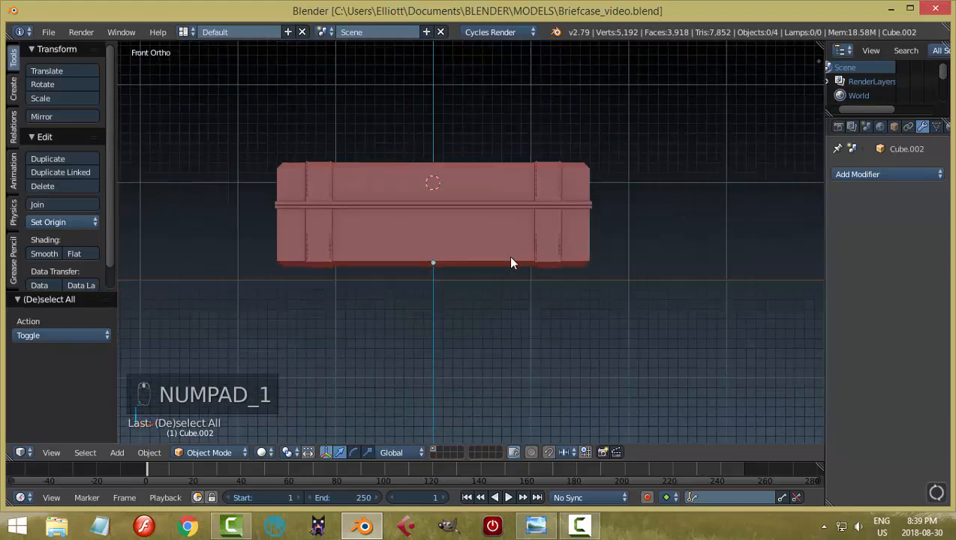
Open the upper strap stitching in Edit Mode, clear its selection and switch to face selection
{"action": "middle_click_drag", "start_coordinate": [511, 257], "coordinate": [571, 276], "text": "shift"}
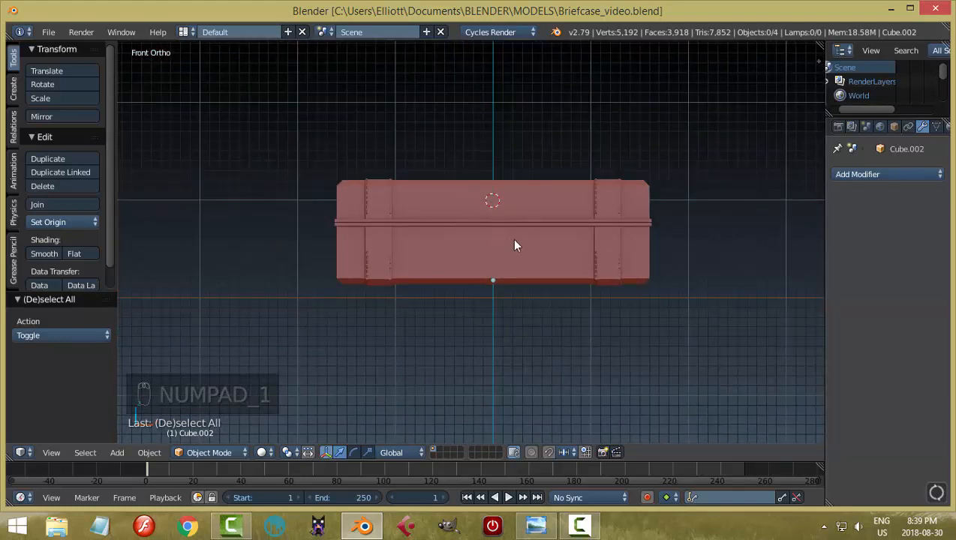
{"action": "right_click", "coordinate": [377, 216]}
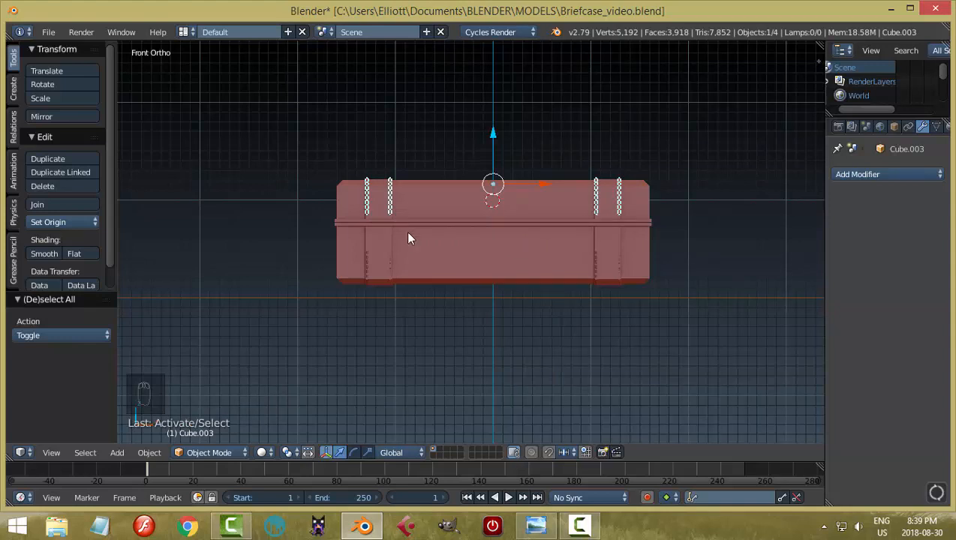
{"action": "key", "text": "Tab"}
{"action": "left_click", "coordinate": [499, 232]}
{"action": "scroll", "coordinate": [338, 232], "scroll_direction": "up", "scroll_amount": 4}
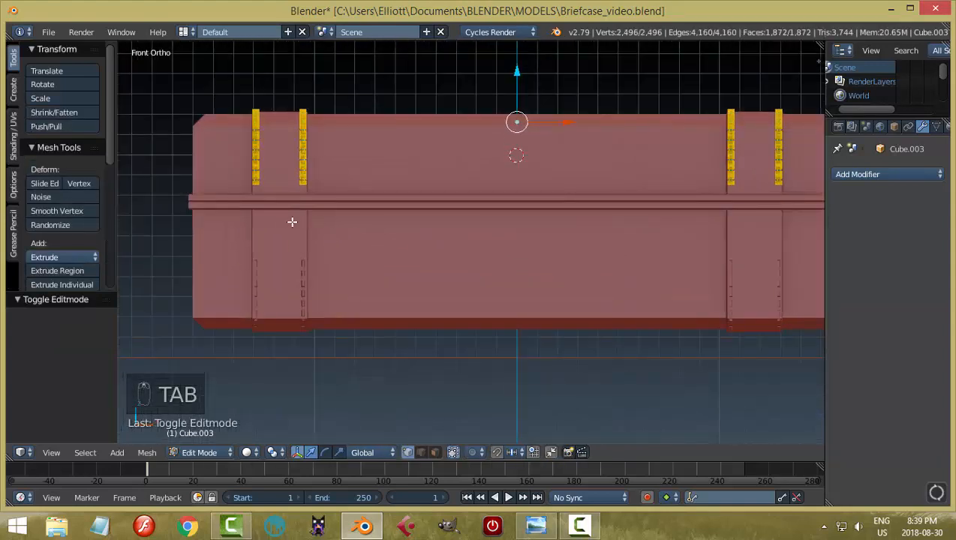
{"action": "middle_click_drag", "start_coordinate": [292, 222], "coordinate": [465, 258], "text": "shift"}
{"action": "key", "text": "a"}
{"action": "key", "text": "a"}
{"action": "scroll", "coordinate": [362, 238], "scroll_direction": "up", "scroll_amount": 5}
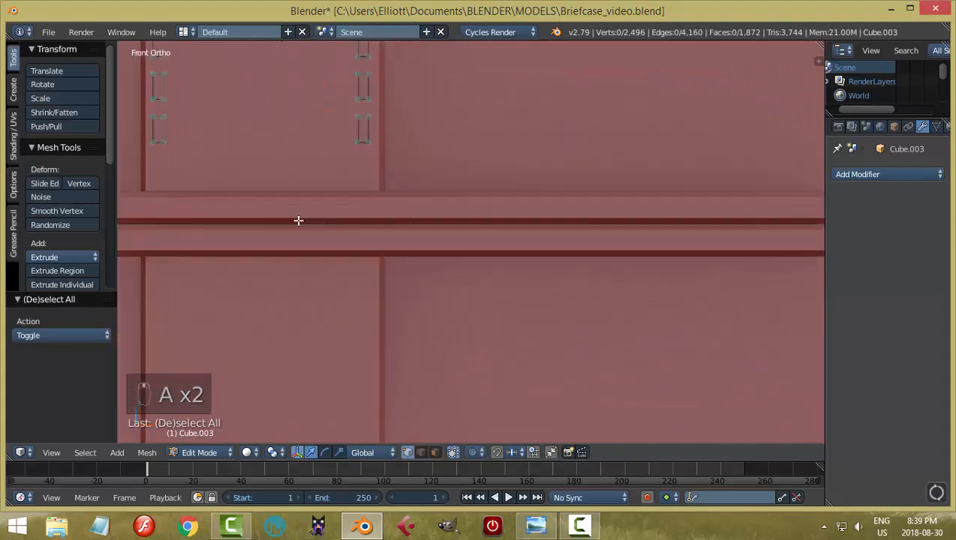
{"action": "middle_click_drag", "start_coordinate": [298, 221], "coordinate": [431, 252], "text": "shift"}
{"action": "key", "text": "ctrl+Tab"}
{"action": "left_click", "coordinate": [398, 278]}
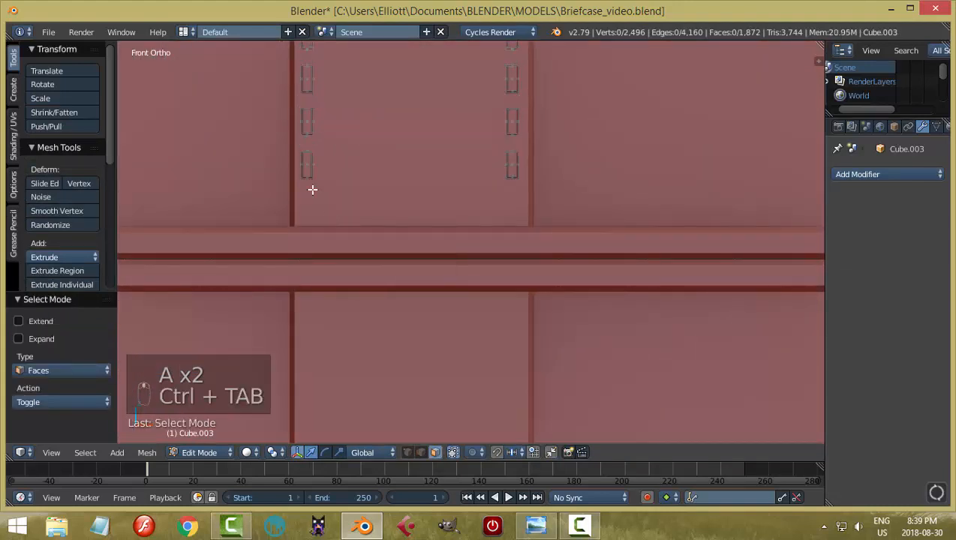
{"action": "right_click", "coordinate": [308, 166]}
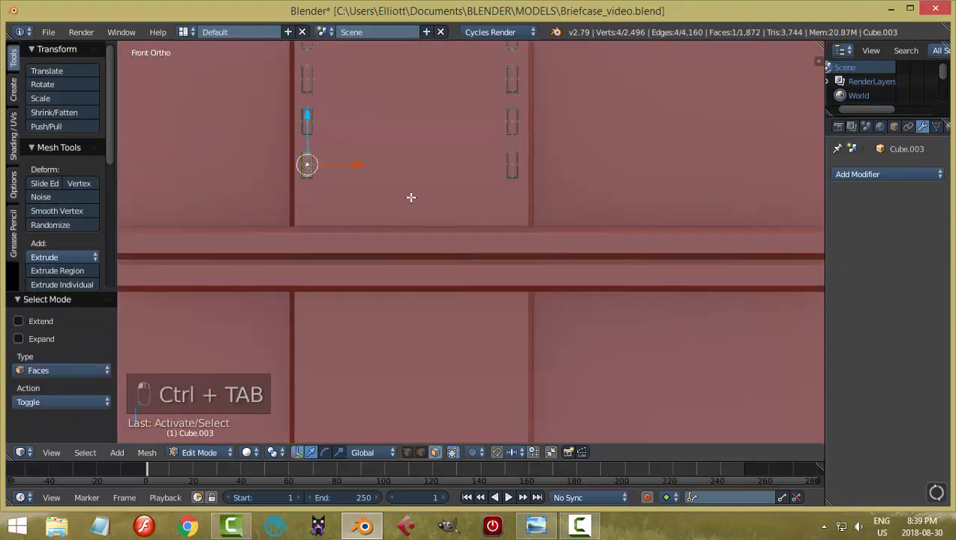
{"action": "key", "text": "a"}
{"action": "key", "text": "Tab"}
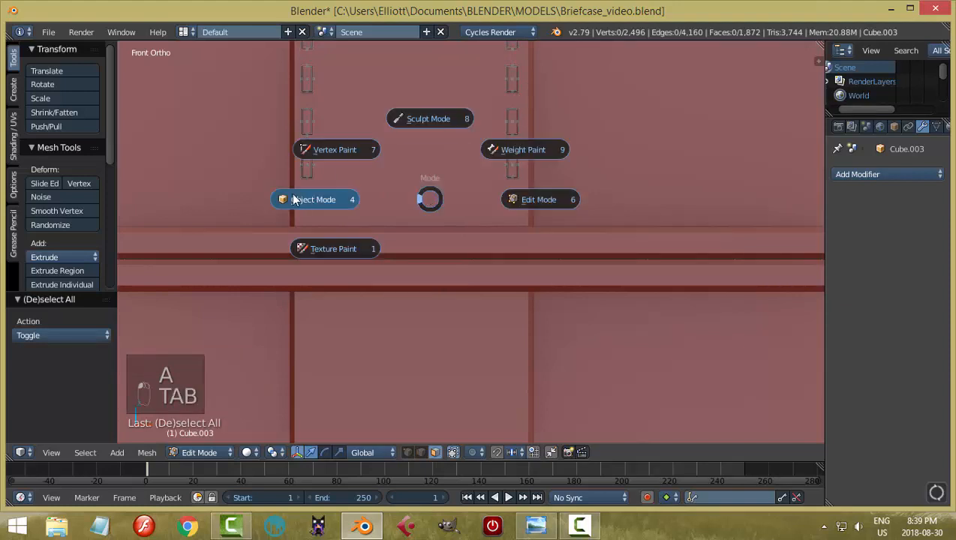
{"action": "left_click", "coordinate": [296, 196]}
Snap the 3D cursor to the front face of the left strap on the upper case half, then return to Object Mode
{"action": "right_click", "coordinate": [406, 177]}
{"action": "key", "text": "Tab"}
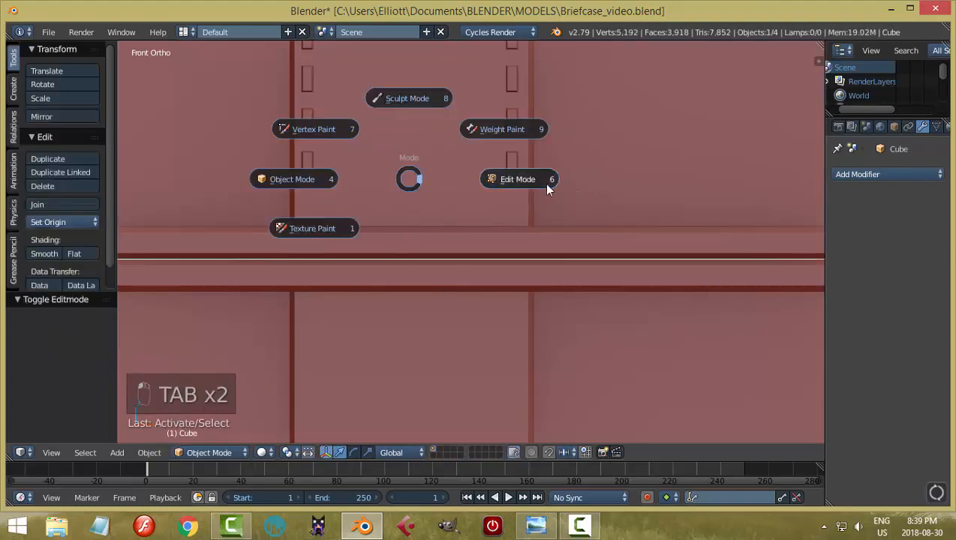
{"action": "left_click", "coordinate": [544, 183]}
{"action": "scroll", "coordinate": [561, 238], "scroll_direction": "down", "scroll_amount": 5}
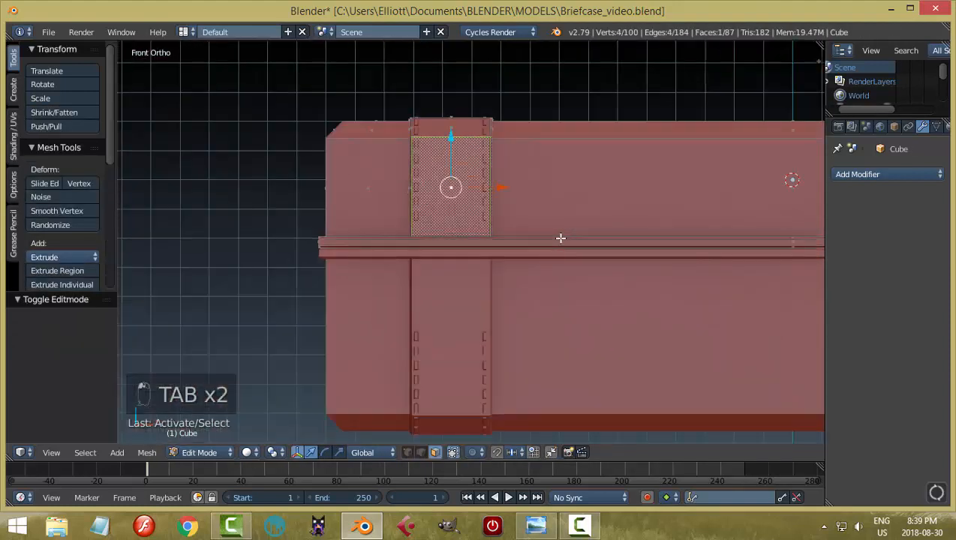
{"action": "scroll", "coordinate": [560, 238], "scroll_direction": "up", "scroll_amount": 4}
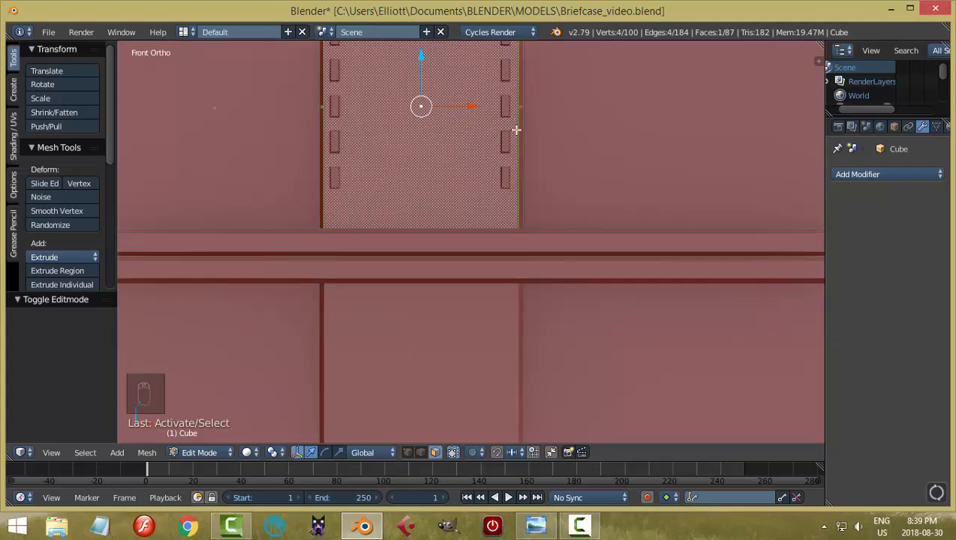
{"action": "scroll", "coordinate": [558, 182], "scroll_direction": "up", "scroll_amount": 2}
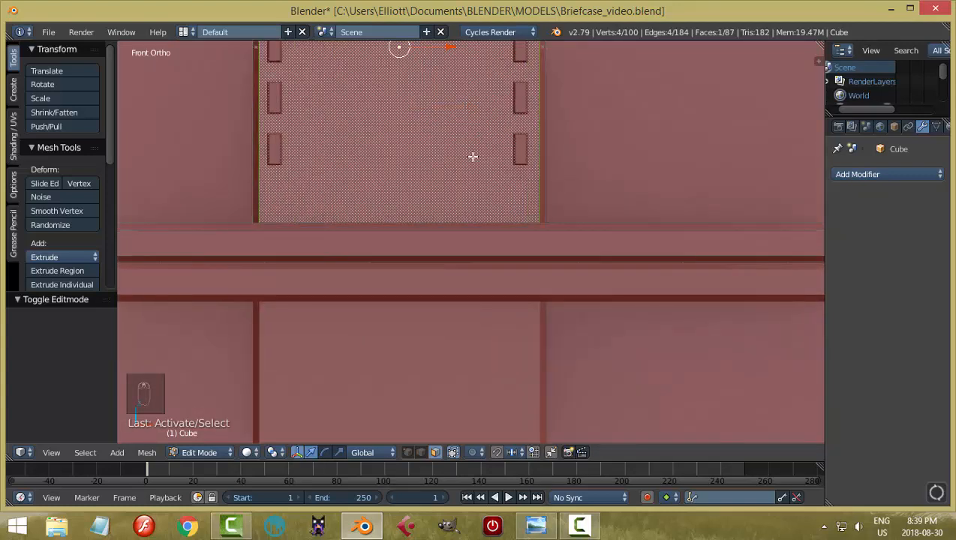
{"action": "scroll", "coordinate": [466, 180], "scroll_direction": "down", "scroll_amount": 5}
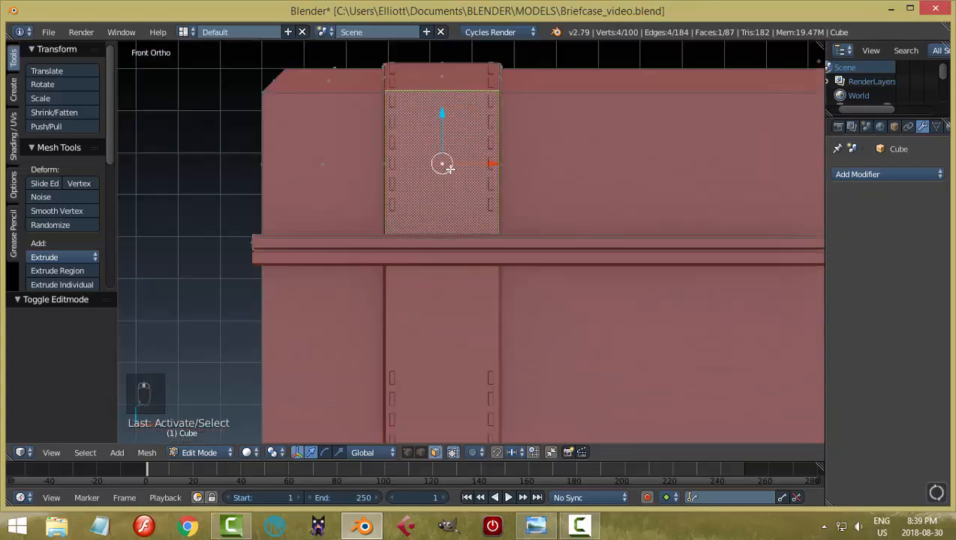
{"action": "key", "text": "shift+s"}
{"action": "left_click", "coordinate": [535, 207]}
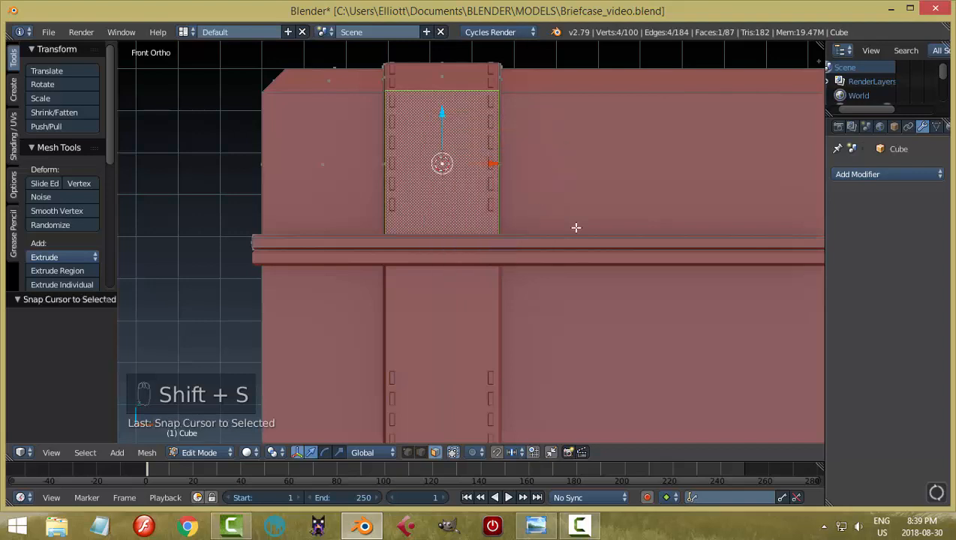
{"action": "key", "text": "a"}
{"action": "key", "text": "Tab"}
{"action": "left_click", "coordinate": [453, 229]}
Add a plane at the 3D cursor and rotate it 90° about X so it faces the front
{"action": "scroll", "coordinate": [544, 243], "scroll_direction": "down", "scroll_amount": 3}
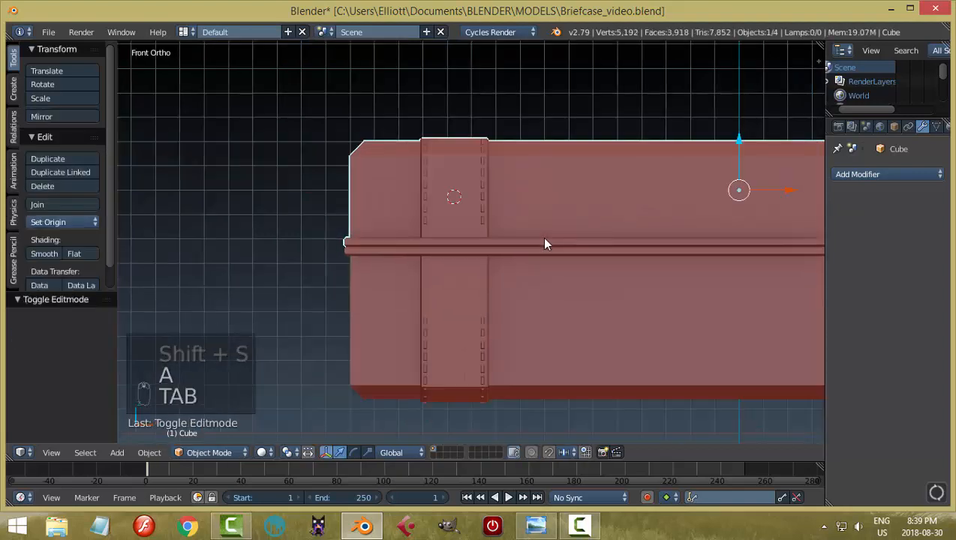
{"action": "middle_click_drag", "start_coordinate": [568, 239], "coordinate": [548, 232], "text": "shift"}
{"action": "key", "text": "shift+a"}
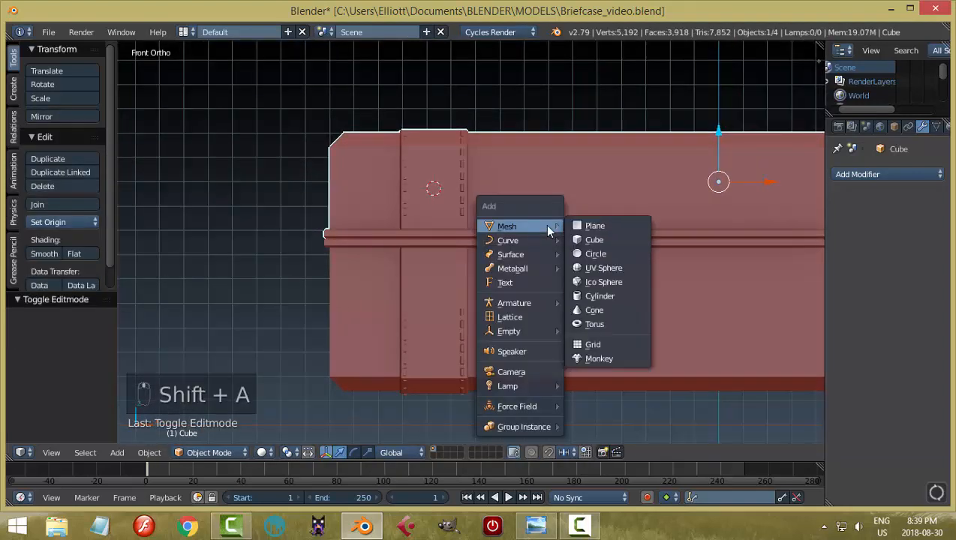
{"action": "left_click", "coordinate": [600, 228]}
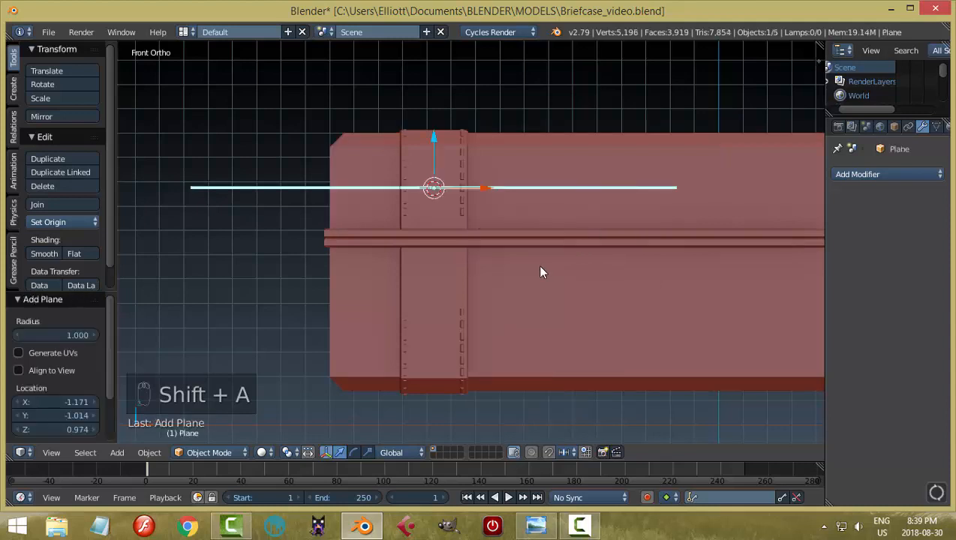
{"action": "key", "text": "r"}
{"action": "key", "text": "x"}
{"action": "key", "text": "9"}
{"action": "key", "text": "0"}
{"action": "key", "text": "Return"}
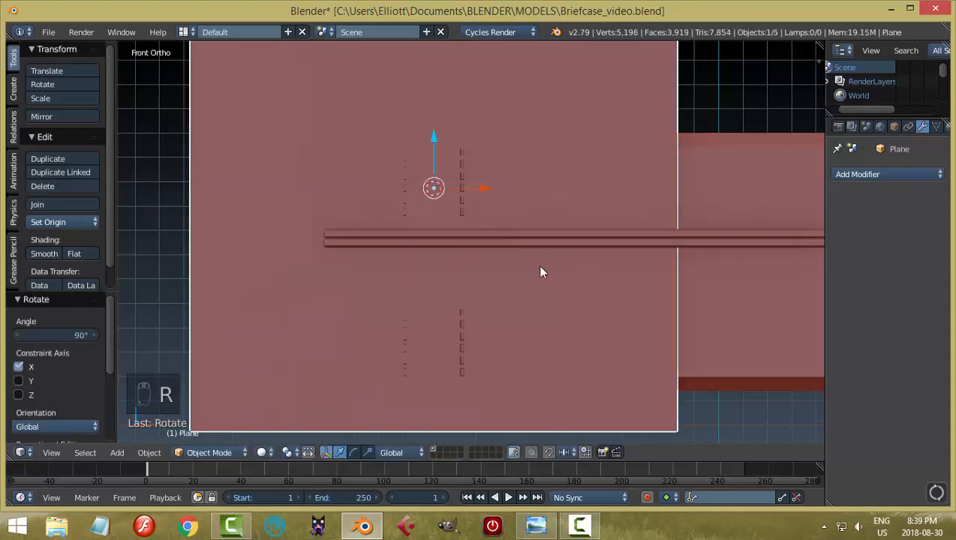
Scale the plane's mesh to about 0.197 and lower it along Z by about 0.21, centring it over the case's seam
{"action": "key", "text": "Tab"}
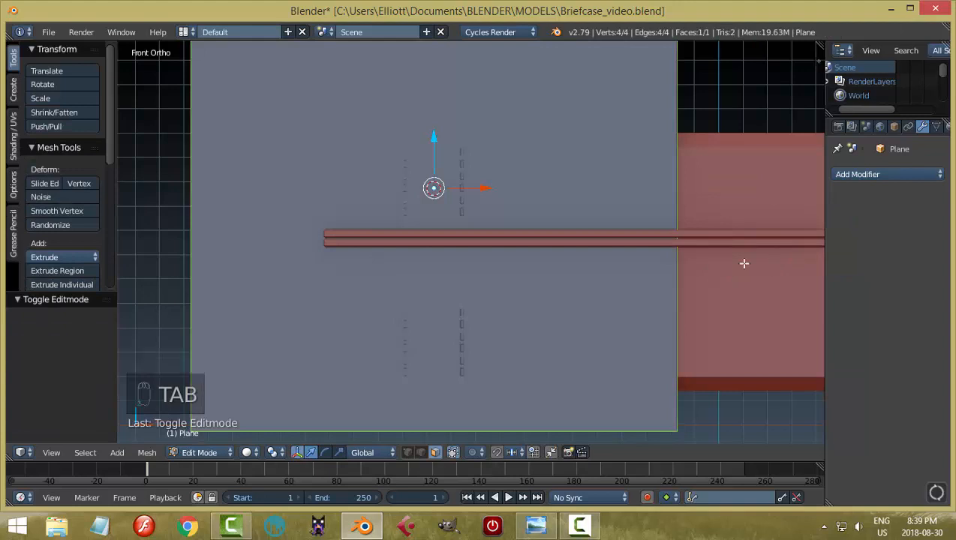
{"action": "key", "text": "s"}
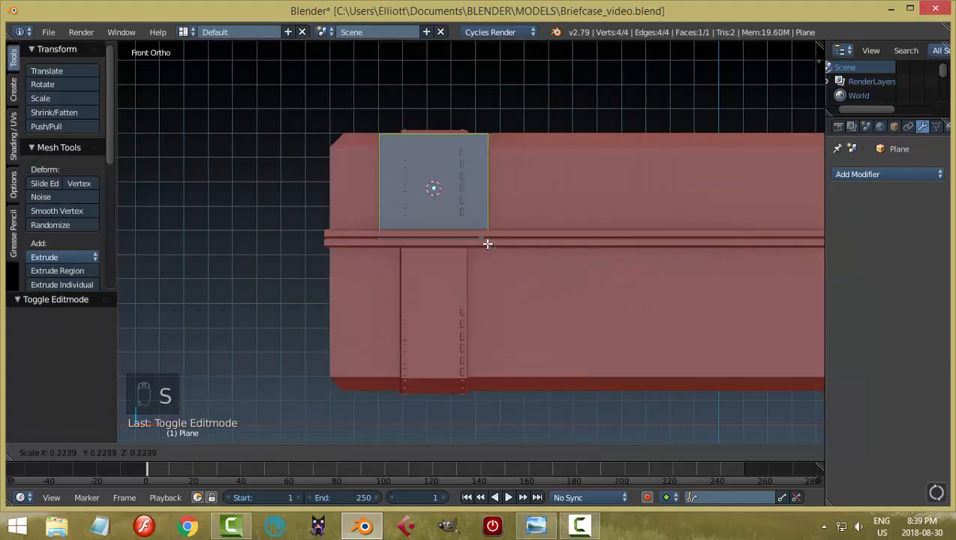
{"action": "left_click", "coordinate": [475, 241]}
{"action": "key", "text": "g"}
{"action": "key", "text": "z"}
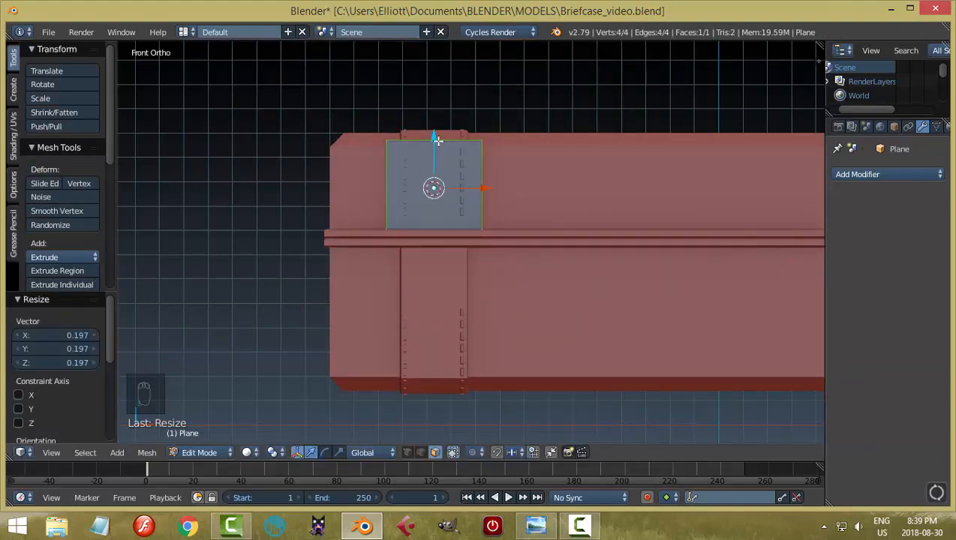
{"action": "left_click", "coordinate": [450, 192]}
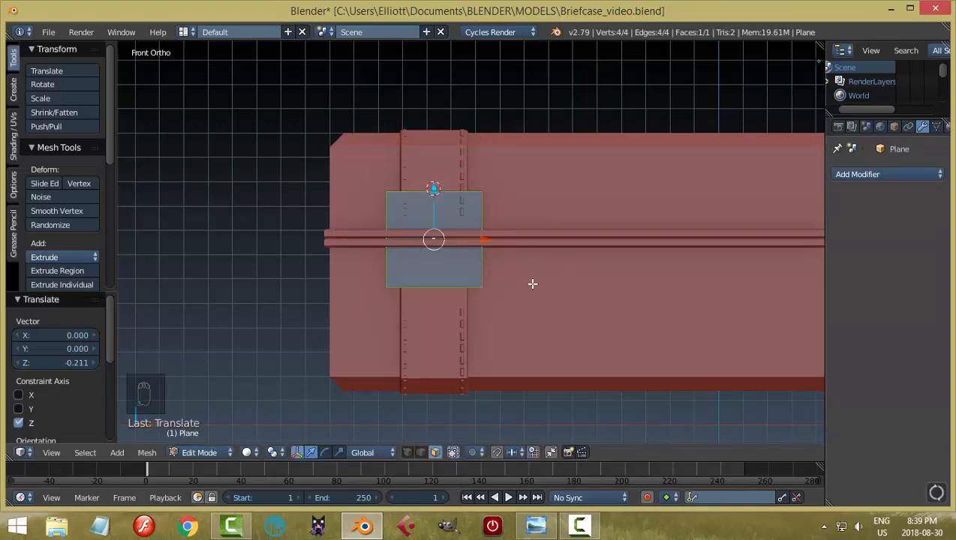
{"action": "scroll", "coordinate": [532, 284], "scroll_direction": "up", "scroll_amount": 4}
{"action": "scroll", "coordinate": [531, 283], "scroll_direction": "down", "scroll_amount": 2}
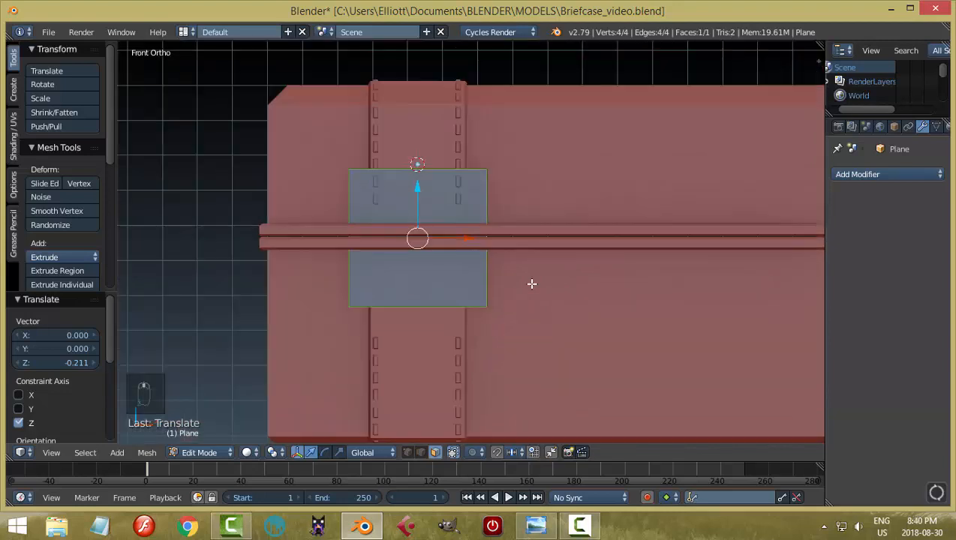
{"action": "scroll", "coordinate": [532, 283], "scroll_direction": "up", "scroll_amount": 1}
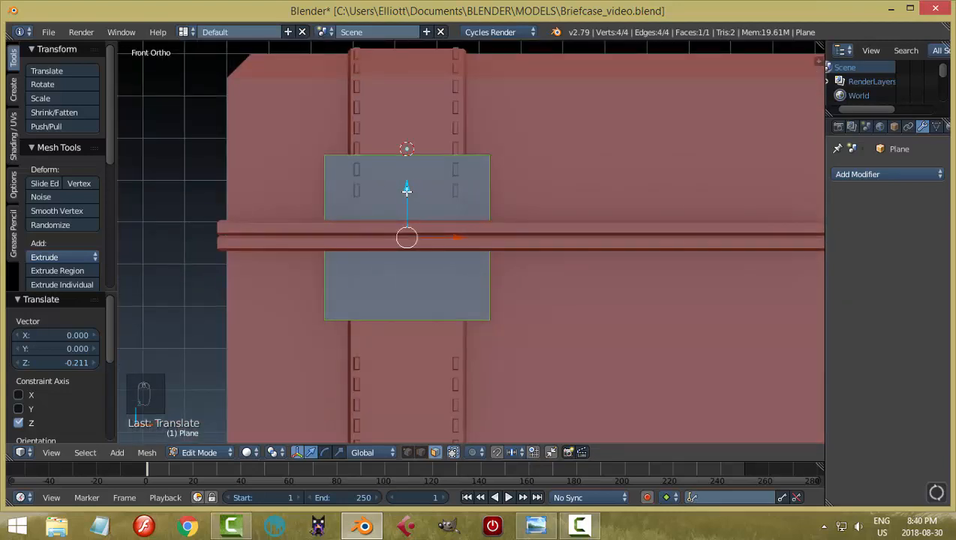
{"action": "left_click_drag", "start_coordinate": [407, 189], "coordinate": [409, 189]}
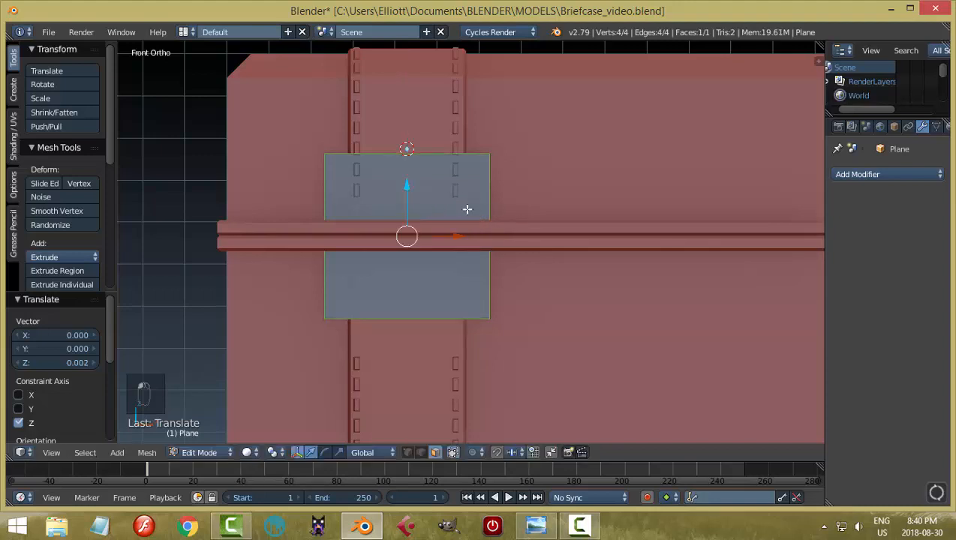
Flatten the plane along Z to about 0.436 of its height
{"action": "key", "text": "s"}
{"action": "key", "text": "z"}
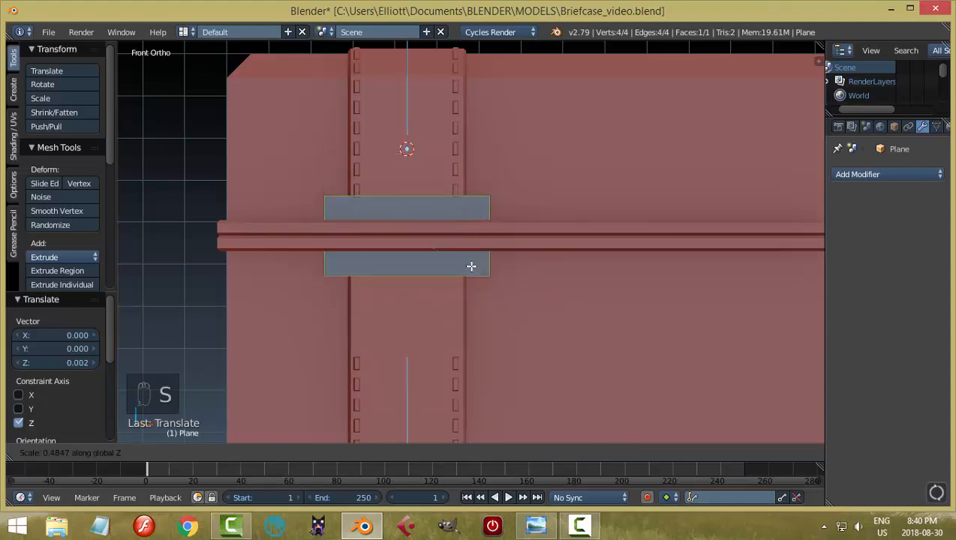
{"action": "left_click", "coordinate": [467, 266]}
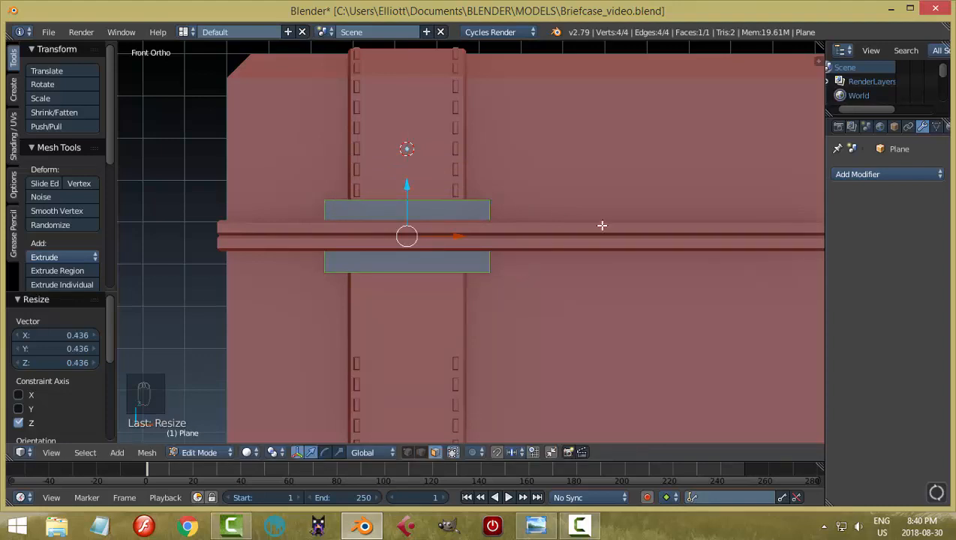
Extrude the plane and pull the new front face outward along Y by about 0.02 to form a thin plate
{"action": "middle_click_drag", "start_coordinate": [602, 225], "coordinate": [549, 252]}
{"action": "key", "text": "KP_Decimal"}
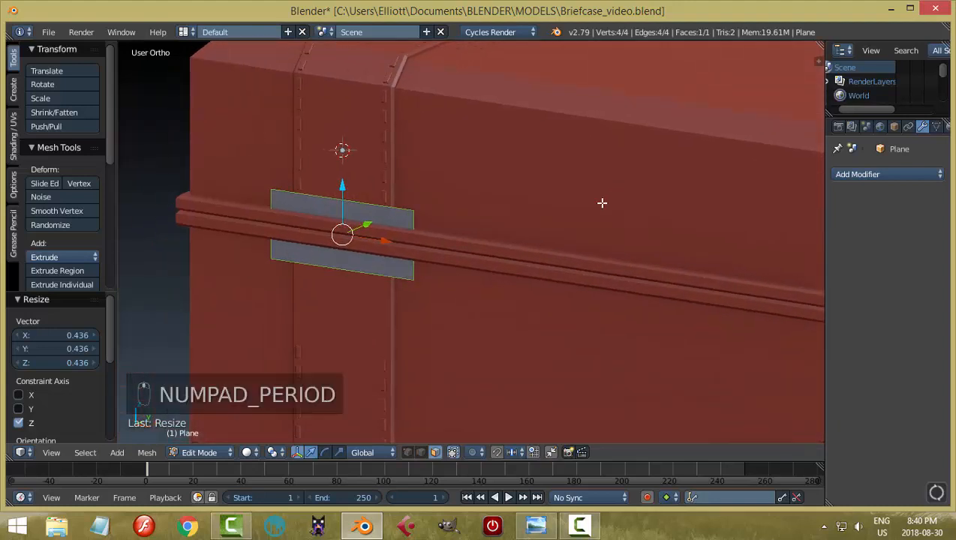
{"action": "scroll", "coordinate": [603, 207], "scroll_direction": "down", "scroll_amount": 5}
{"action": "middle_click_drag", "start_coordinate": [641, 249], "coordinate": [572, 253]}
{"action": "key", "text": "e"}
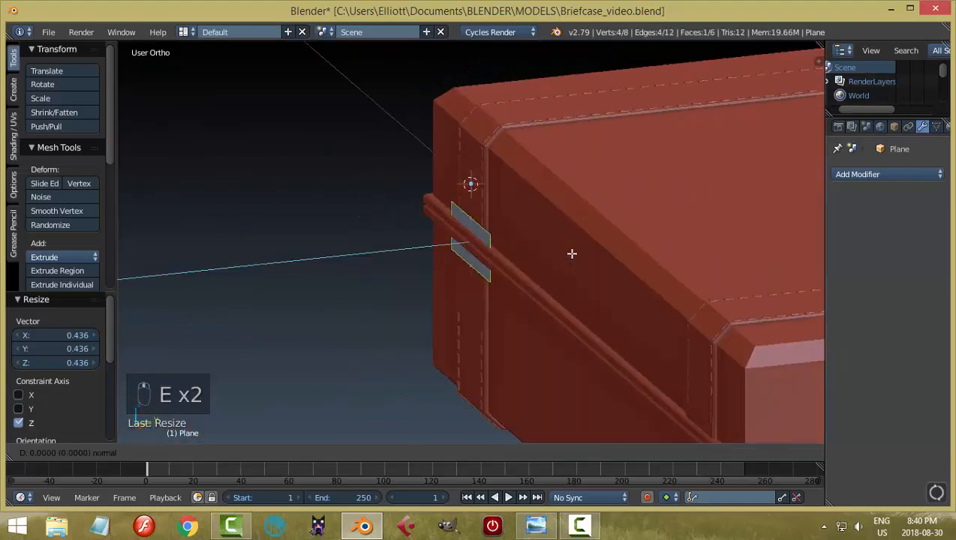
{"action": "right_click", "coordinate": [571, 254]}
{"action": "left_click_drag", "start_coordinate": [526, 236], "coordinate": [495, 280]}
{"action": "scroll", "coordinate": [500, 247], "scroll_direction": "up", "scroll_amount": 3}
{"action": "middle_click_drag", "start_coordinate": [542, 273], "coordinate": [518, 273]}
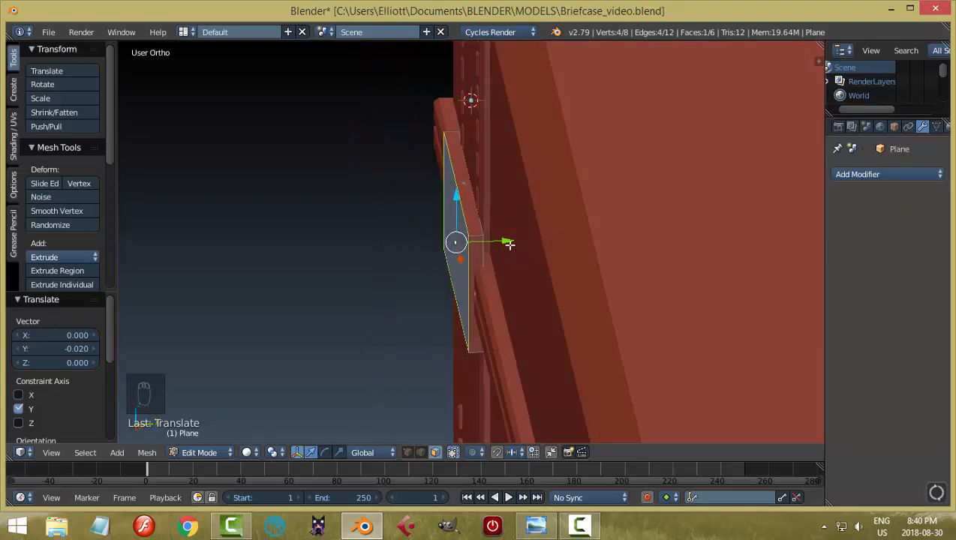
Move the whole plate outward along Y until it clears the case, and delete its back face
{"action": "left_click_drag", "start_coordinate": [509, 244], "coordinate": [435, 293]}
{"action": "key", "text": "a"}
{"action": "key", "text": "a"}
{"action": "key", "text": "a"}
{"action": "scroll", "coordinate": [499, 288], "scroll_direction": "up", "scroll_amount": 4}
{"action": "middle_click_drag", "start_coordinate": [493, 283], "coordinate": [465, 243]}
{"action": "key", "text": "a"}
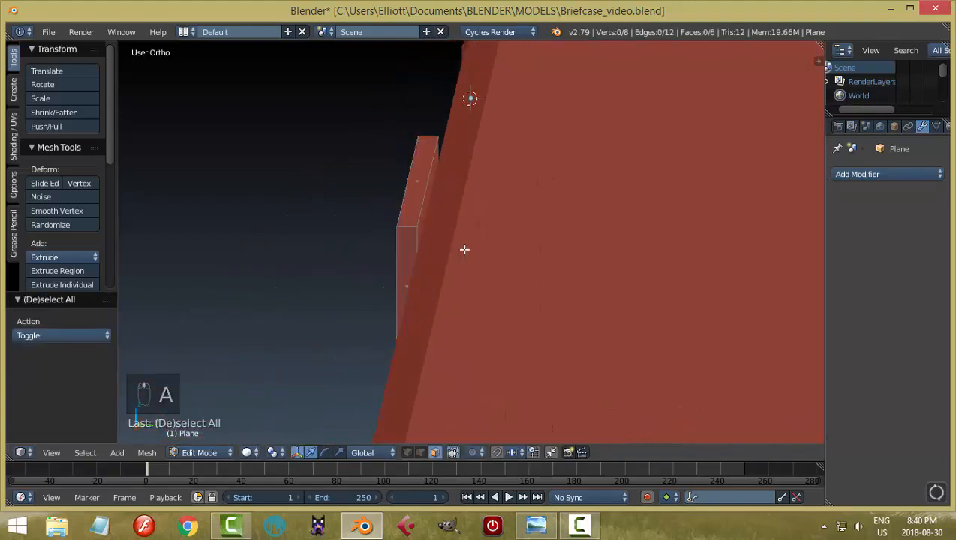
{"action": "right_click", "coordinate": [422, 219]}
{"action": "key", "text": "x"}
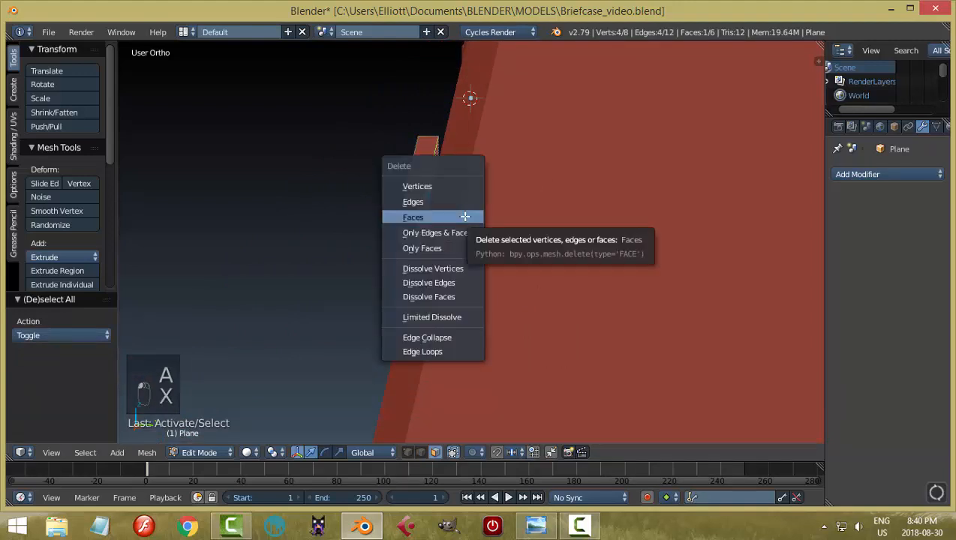
{"action": "left_click", "coordinate": [465, 216]}
Move the whole plate back along Y by about 0.075 so it sits over the case's rims
{"action": "middle_click_drag", "start_coordinate": [471, 250], "coordinate": [478, 254]}
{"action": "key", "text": "a"}
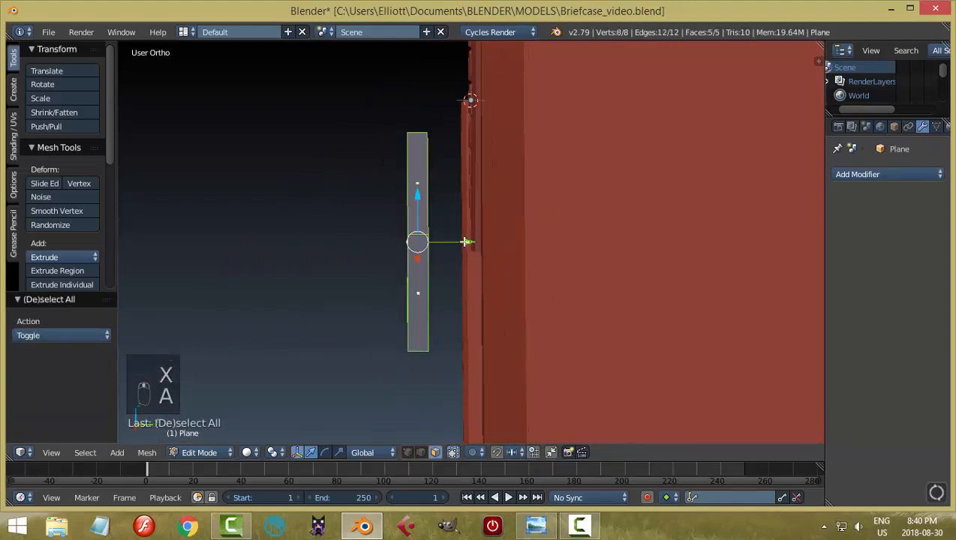
{"action": "left_click_drag", "start_coordinate": [465, 242], "coordinate": [473, 242]}
{"action": "middle_click_drag", "start_coordinate": [503, 267], "coordinate": [484, 243]}
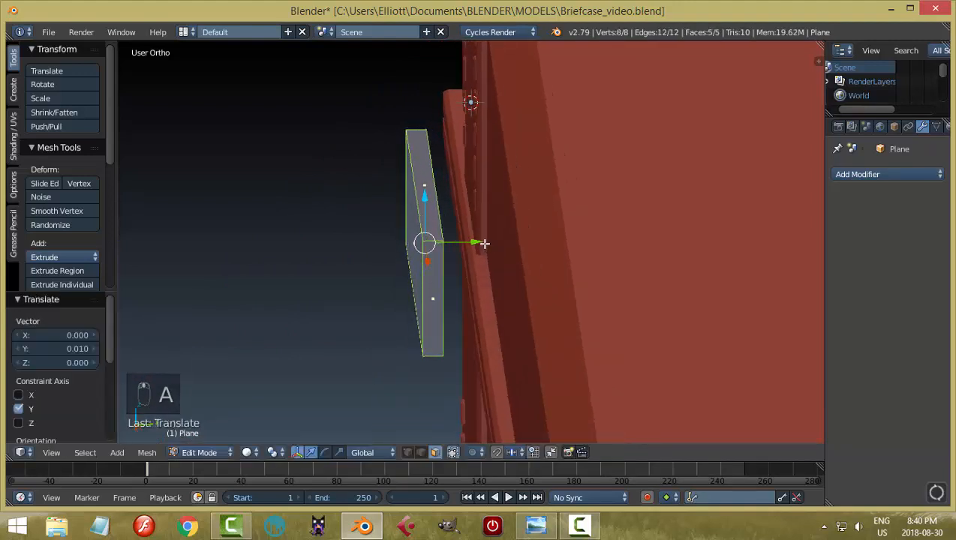
{"action": "left_click_drag", "start_coordinate": [484, 243], "coordinate": [529, 254]}
{"action": "middle_click_drag", "start_coordinate": [418, 262], "coordinate": [454, 236]}
Select the plate's front face and move it outward along Y by about 0.010 to thicken the plate
{"action": "right_click", "coordinate": [413, 233]}
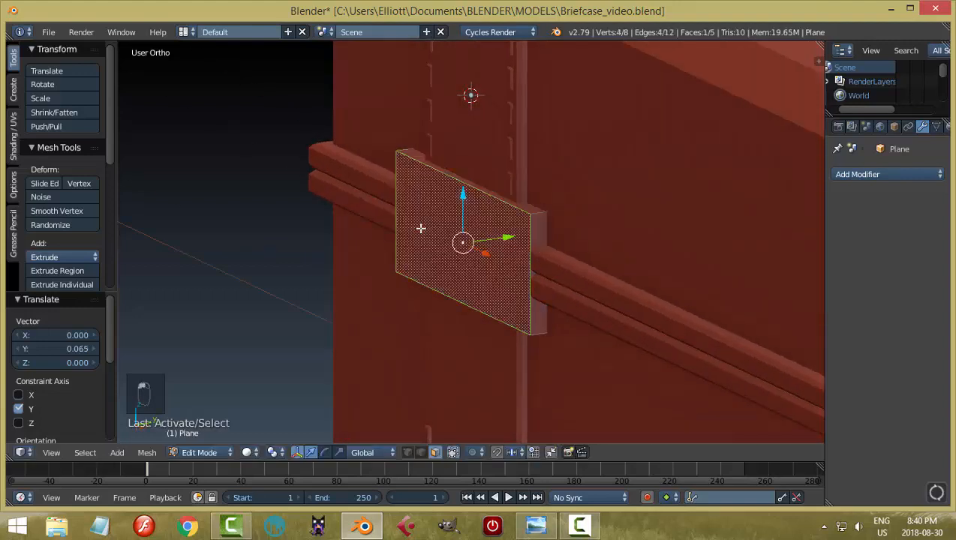
{"action": "middle_click_drag", "start_coordinate": [522, 240], "coordinate": [501, 237]}
{"action": "mouse_move", "coordinate": [501, 238]}
{"action": "left_mouse_down"}
{"action": "mouse_move", "coordinate": [512, 239]}
{"action": "mouse_move", "coordinate": [508, 247]}
{"action": "left_mouse_up"}
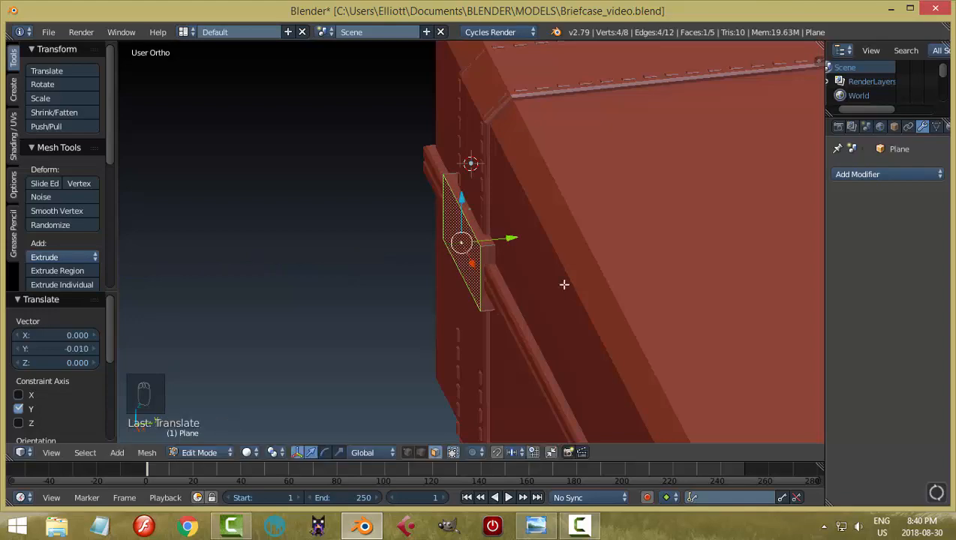
Return the plate to object mode and apply its rotation and scale
{"action": "key", "text": "a"}
{"action": "middle_click_drag", "start_coordinate": [551, 256], "coordinate": [639, 258]}
{"action": "key", "text": "Tab"}
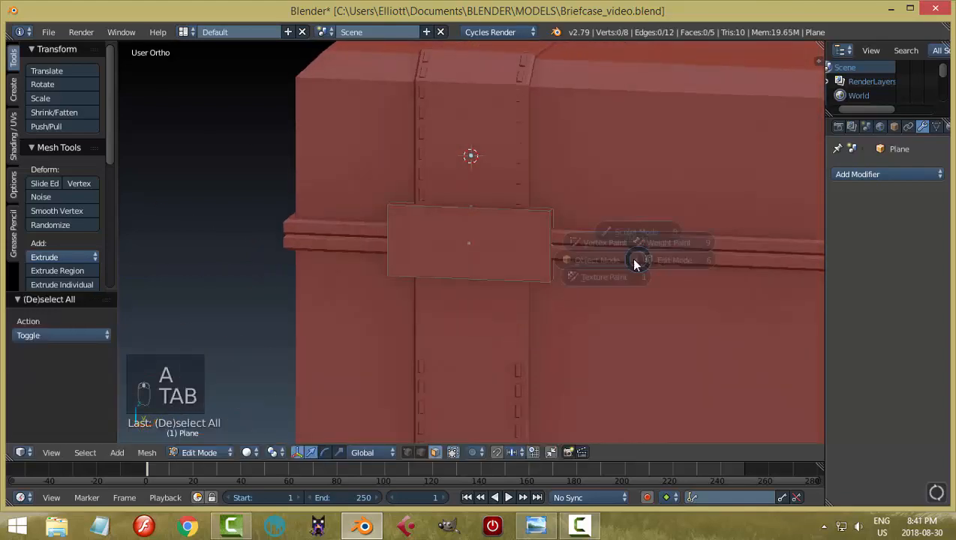
{"action": "middle_click_drag", "start_coordinate": [548, 265], "coordinate": [480, 271]}
{"action": "scroll", "coordinate": [480, 271], "scroll_direction": "up", "scroll_amount": 2}
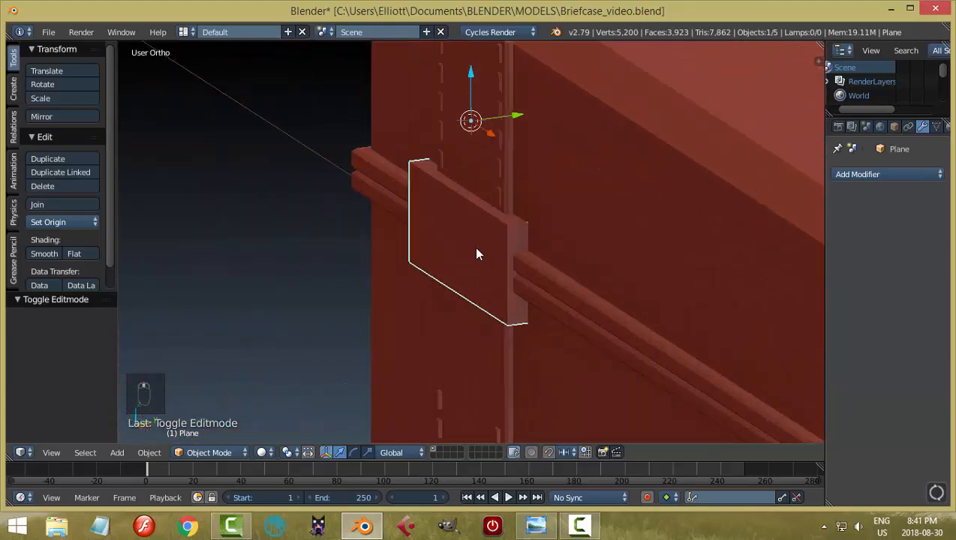
{"action": "key", "text": "ctrl+a"}
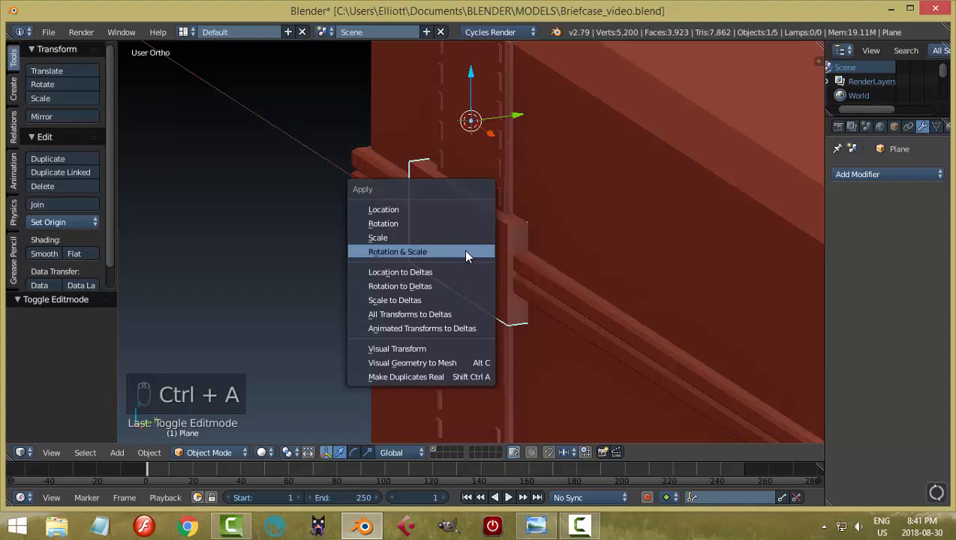
{"action": "left_click", "coordinate": [464, 250]}
Bevel the border of the plate's front face with an offset of about 0.007 and return to object mode
{"action": "key", "text": "Tab"}
{"action": "left_click", "coordinate": [601, 297]}
{"action": "right_click", "coordinate": [576, 283]}
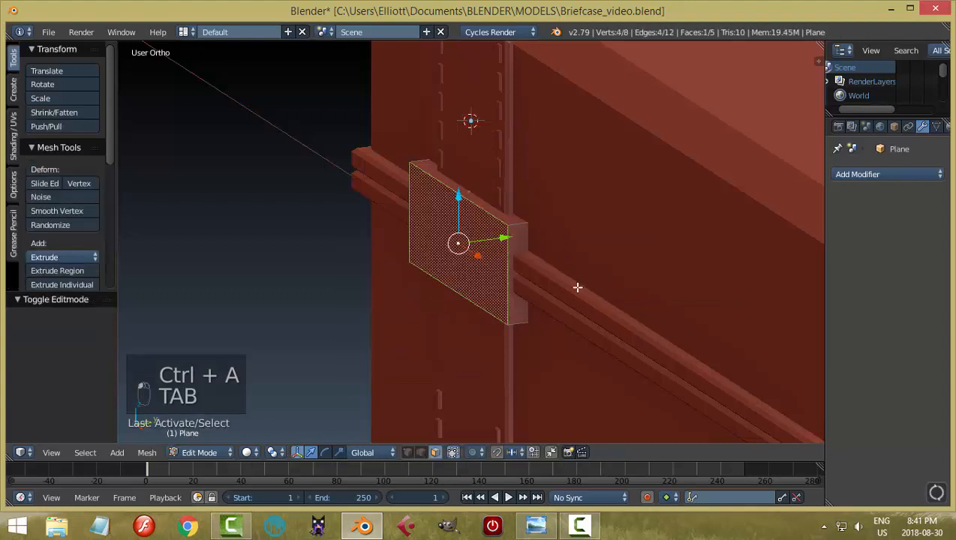
{"action": "mouse_move", "coordinate": [576, 284]}
{"action": "middle_mouse_down"}
{"action": "mouse_move", "coordinate": [566, 292]}
{"action": "mouse_move", "coordinate": [582, 287]}
{"action": "middle_mouse_up"}
{"action": "key", "text": "ctrl+b"}
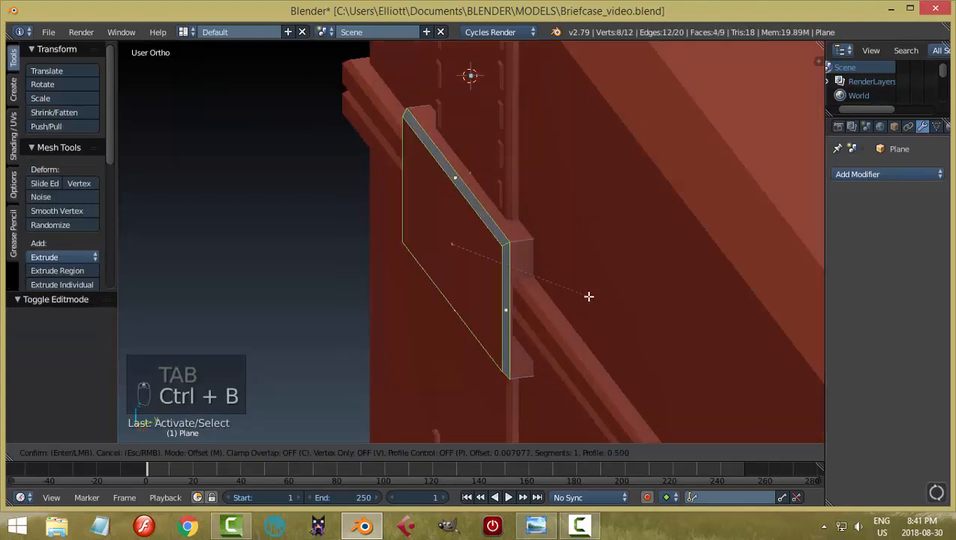
{"action": "left_click", "coordinate": [592, 295]}
{"action": "key", "text": "a"}
{"action": "key", "text": "Tab"}
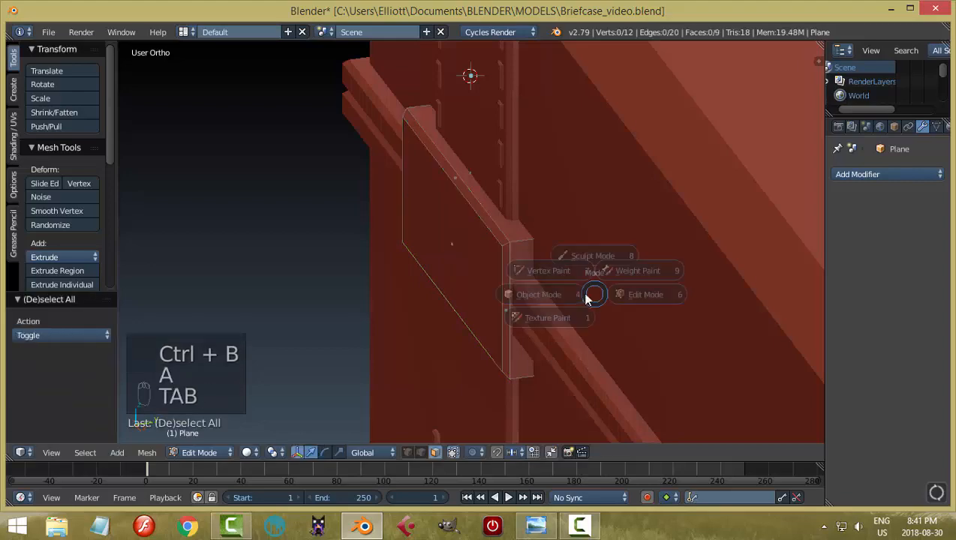
{"action": "left_click", "coordinate": [526, 304]}
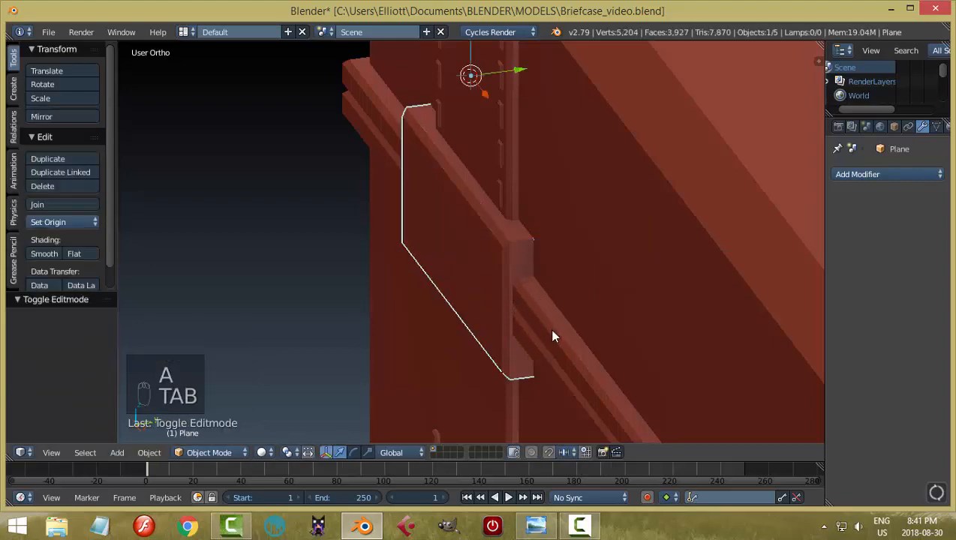
Set the plate's origin to the centre of its geometry and deselect it
{"action": "middle_click_drag", "start_coordinate": [552, 337], "coordinate": [655, 271]}
{"action": "scroll", "coordinate": [633, 331], "scroll_direction": "down", "scroll_amount": 3}
{"action": "left_click", "coordinate": [73, 221]}
{"action": "left_click", "coordinate": [86, 252]}
{"action": "key", "text": "a"}
{"action": "scroll", "coordinate": [608, 294], "scroll_direction": "up", "scroll_amount": 3}
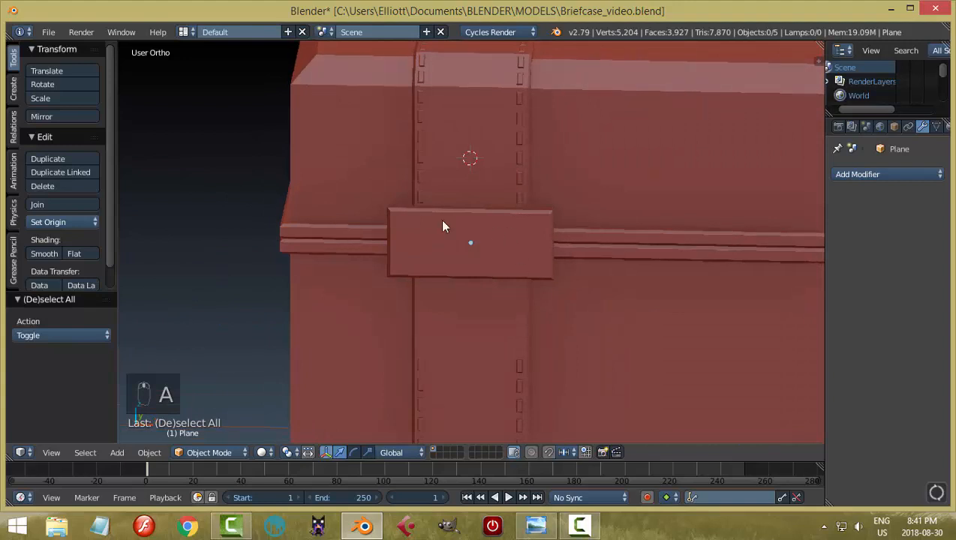
Select all of the plate's geometry in edit mode and scale it slightly narrower along X
{"action": "middle_click_drag", "start_coordinate": [592, 253], "coordinate": [528, 244]}
{"action": "right_click", "coordinate": [528, 243]}
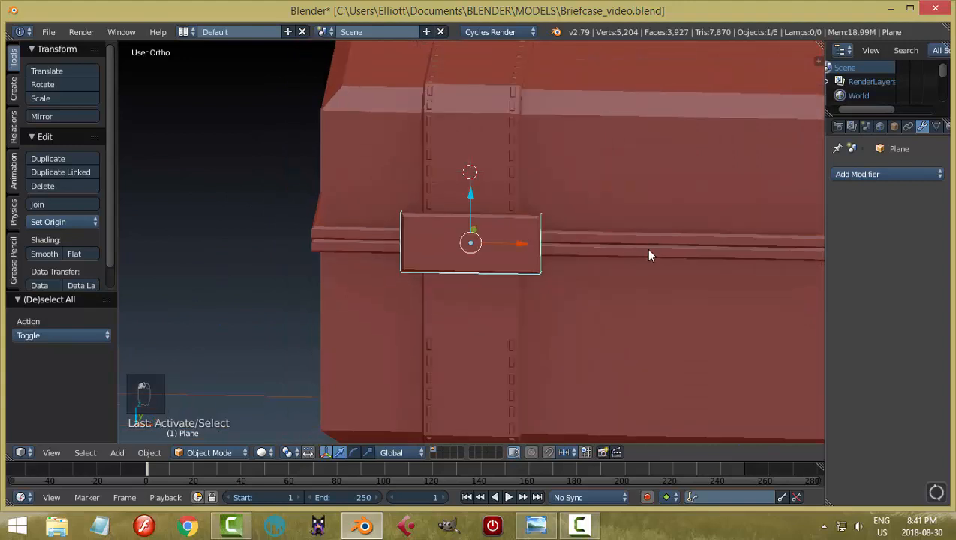
{"action": "key", "text": "Tab"}
{"action": "left_click", "coordinate": [746, 250]}
{"action": "scroll", "coordinate": [658, 289], "scroll_direction": "down", "scroll_amount": 2}
{"action": "key", "text": "a"}
{"action": "key", "text": "a"}
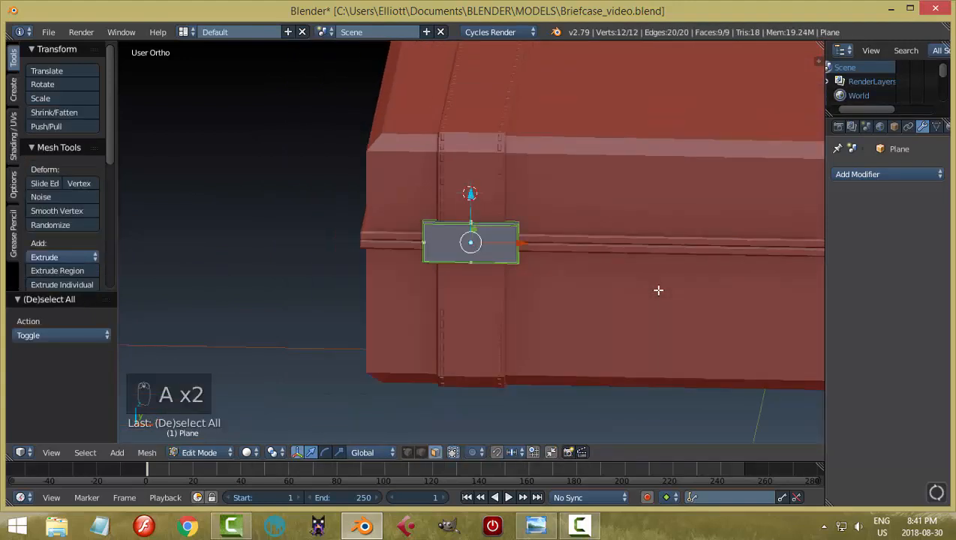
{"action": "key", "text": "s"}
{"action": "key", "text": "x"}
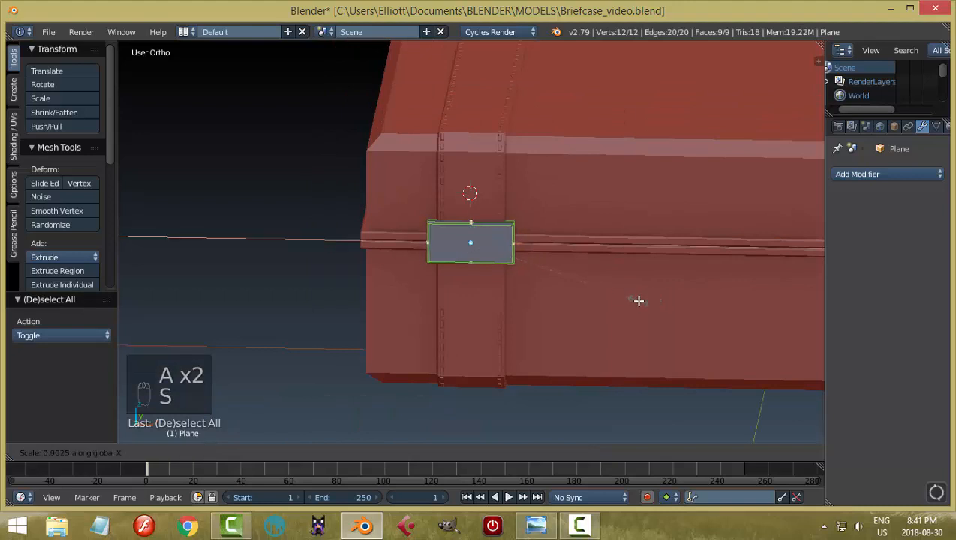
{"action": "left_click", "coordinate": [647, 301]}
{"action": "key", "text": "a"}
Try to scale the whole plate taller along Z by about 1.178
{"action": "middle_click_drag", "start_coordinate": [657, 301], "coordinate": [629, 291]}
{"action": "key", "text": "a"}
{"action": "scroll", "coordinate": [622, 290], "scroll_direction": "up", "scroll_amount": 4}
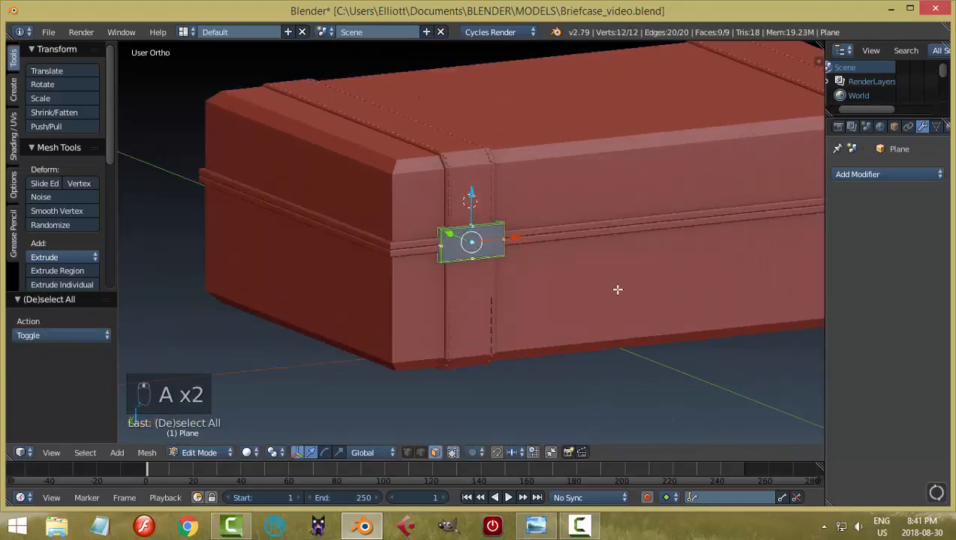
{"action": "key", "text": "s"}
{"action": "key", "text": "z"}
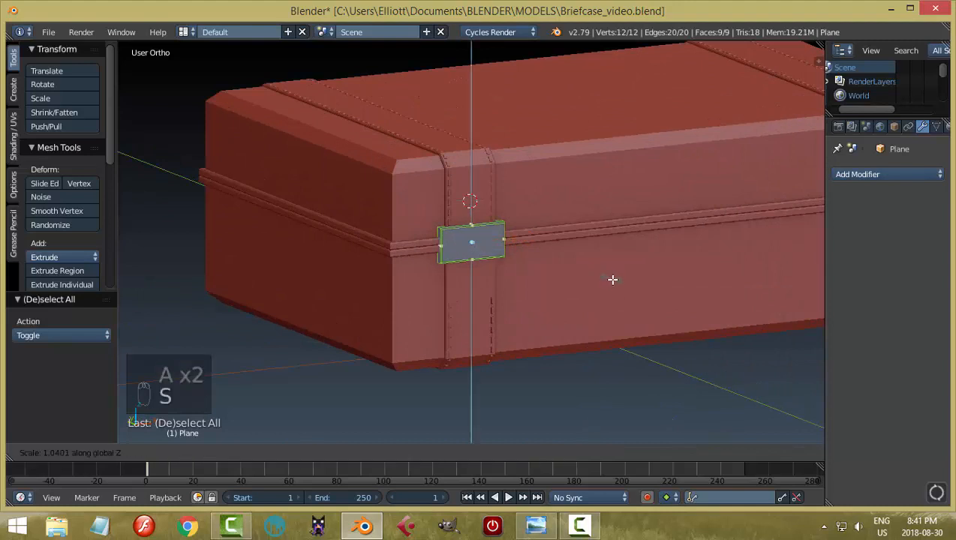
{"action": "left_click", "coordinate": [625, 299]}
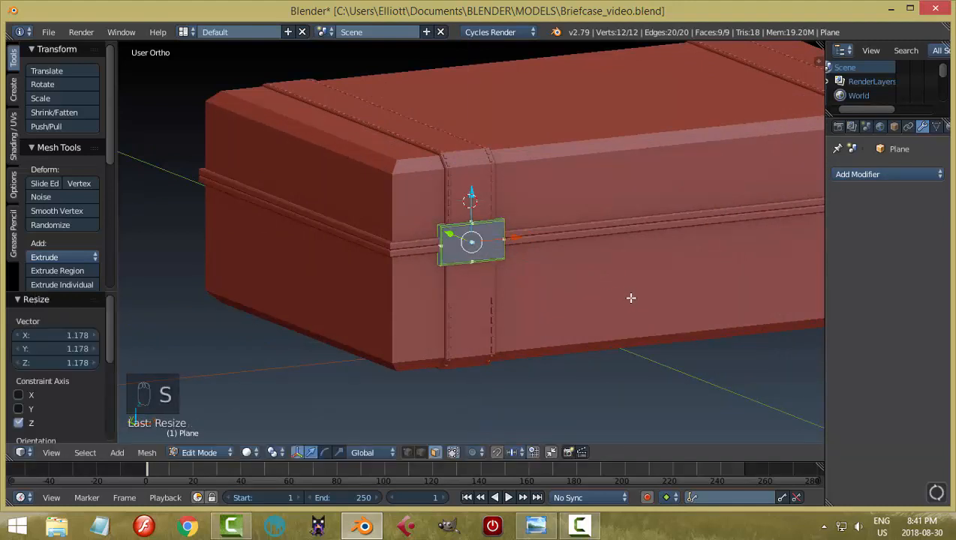
{"action": "key", "text": "a"}
{"action": "scroll", "coordinate": [585, 299], "scroll_direction": "up", "scroll_amount": 4}
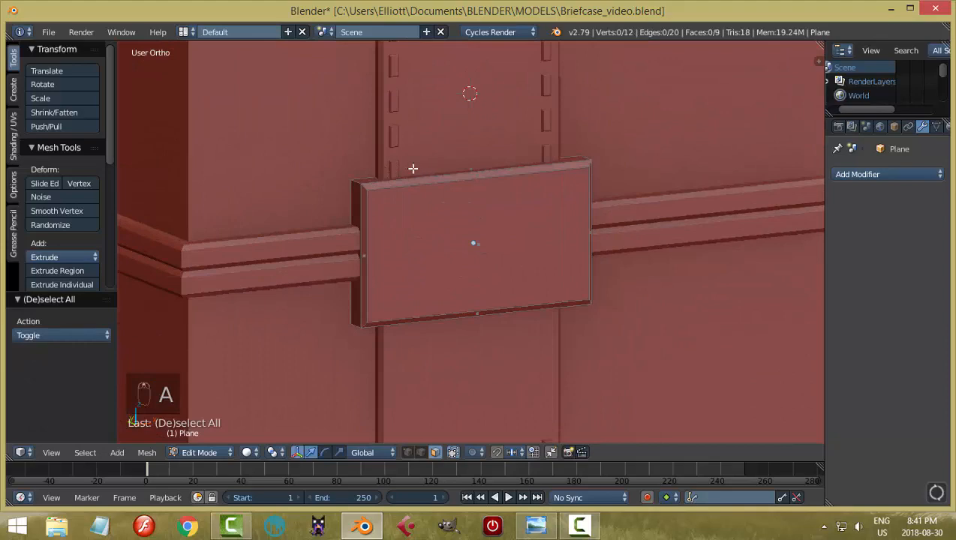
Undo the last Z scaling of the plate and clear the selection
{"action": "scroll", "coordinate": [477, 172], "scroll_direction": "down", "scroll_amount": 2}
{"action": "middle_click_drag", "start_coordinate": [477, 172], "coordinate": [528, 233]}
{"action": "key", "text": "ctrl+z"}
{"action": "key", "text": "ctrl+z"}
{"action": "key", "text": "a"}
Examine the plate's size and proportions against the strap and the whole briefcase, in edit mode and object mode
{"action": "scroll", "coordinate": [563, 250], "scroll_direction": "down", "scroll_amount": 2}
{"action": "scroll", "coordinate": [528, 233], "scroll_direction": "up", "scroll_amount": 2}
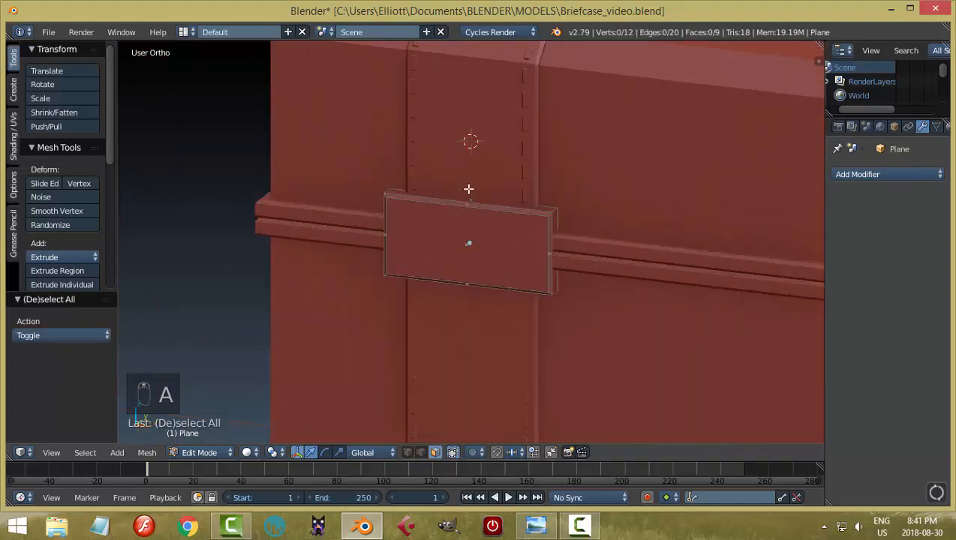
{"action": "scroll", "coordinate": [661, 288], "scroll_direction": "down", "scroll_amount": 2}
{"action": "mouse_move", "coordinate": [662, 288]}
{"action": "middle_mouse_down"}
{"action": "mouse_move", "coordinate": [642, 260]}
{"action": "mouse_move", "coordinate": [662, 279]}
{"action": "middle_mouse_up"}
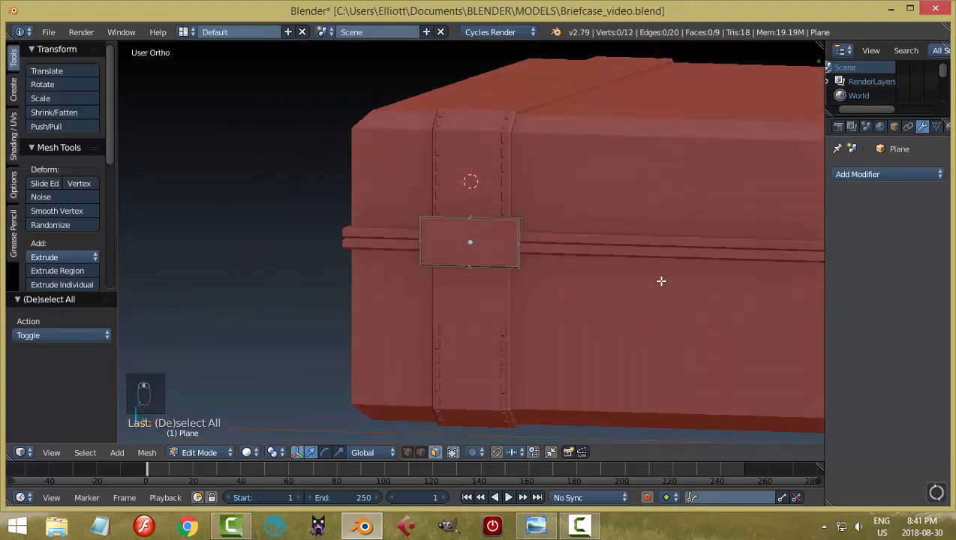
{"action": "scroll", "coordinate": [669, 285], "scroll_direction": "up", "scroll_amount": 2}
{"action": "scroll", "coordinate": [675, 288], "scroll_direction": "up", "scroll_amount": 2}
{"action": "scroll", "coordinate": [671, 292], "scroll_direction": "down", "scroll_amount": 4}
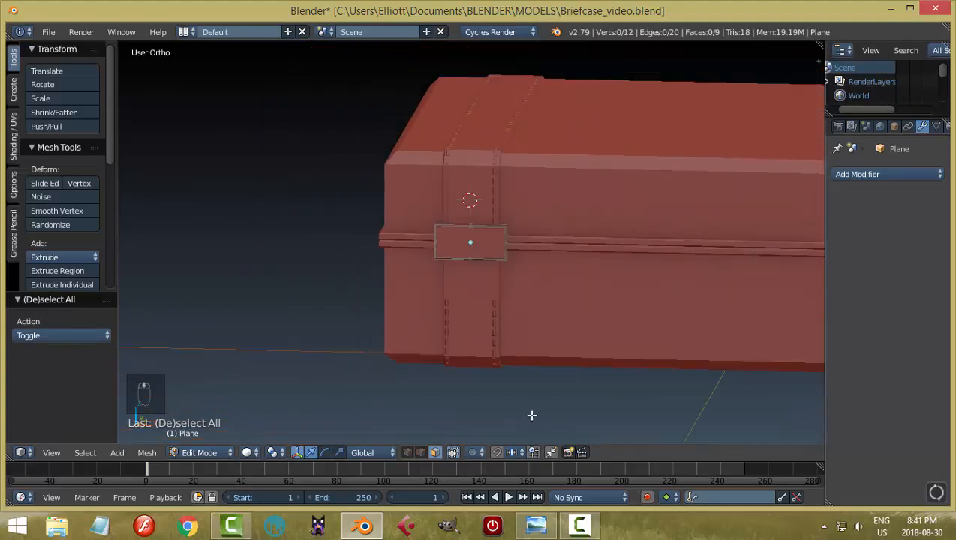
{"action": "scroll", "coordinate": [597, 306], "scroll_direction": "down", "scroll_amount": 3}
{"action": "key", "text": "Tab"}
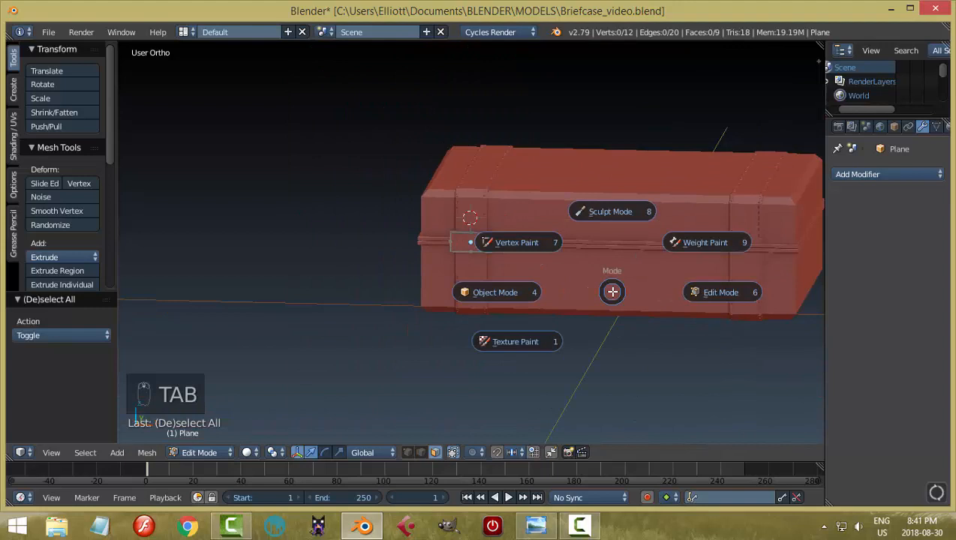
{"action": "left_click", "coordinate": [513, 299]}
{"action": "key", "text": "a"}
{"action": "key", "text": "a"}
{"action": "middle_click_drag", "start_coordinate": [635, 274], "coordinate": [557, 285]}
{"action": "scroll", "coordinate": [503, 261], "scroll_direction": "up", "scroll_amount": 2}
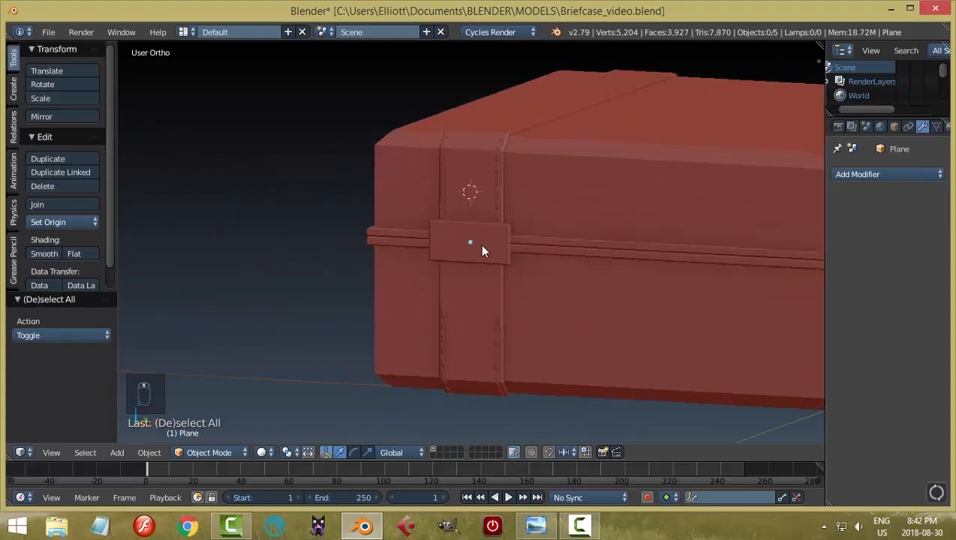
Scale all of the plate's geometry along Z by about 1.290 and return to object mode
{"action": "right_click", "coordinate": [474, 245]}
{"action": "key", "text": "Tab"}
{"action": "key", "text": "a"}
{"action": "key", "text": "a"}
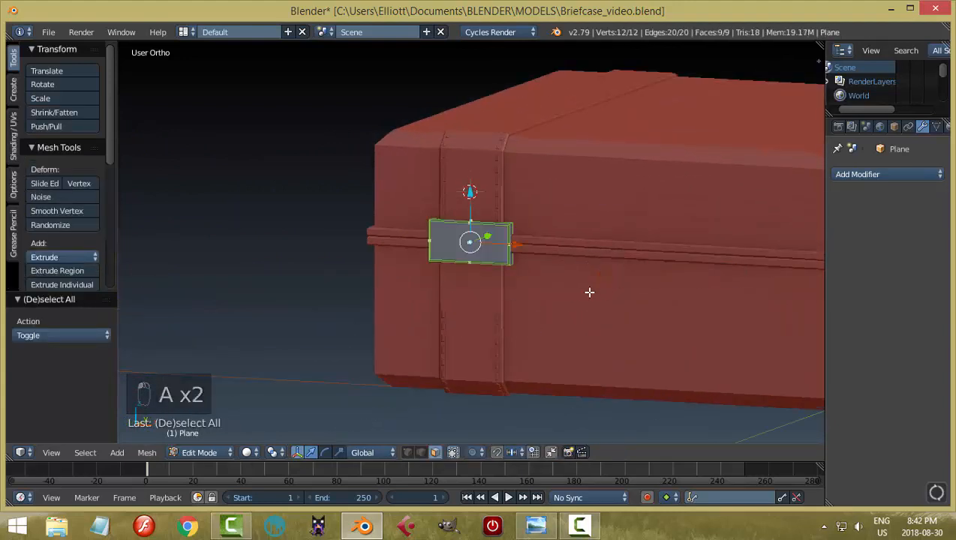
{"action": "scroll", "coordinate": [592, 292], "scroll_direction": "up", "scroll_amount": 3}
{"action": "key", "text": "s"}
{"action": "key", "text": "z"}
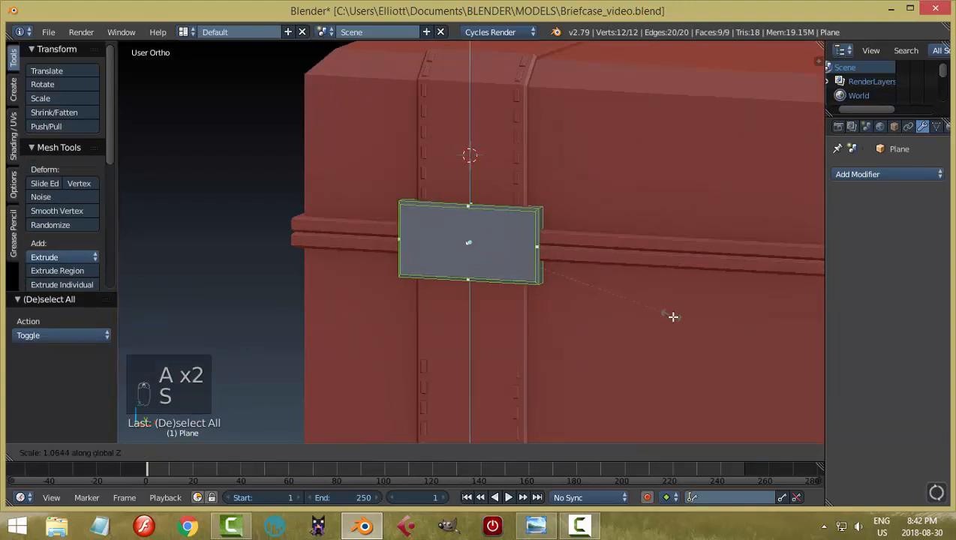
{"action": "left_click", "coordinate": [701, 351]}
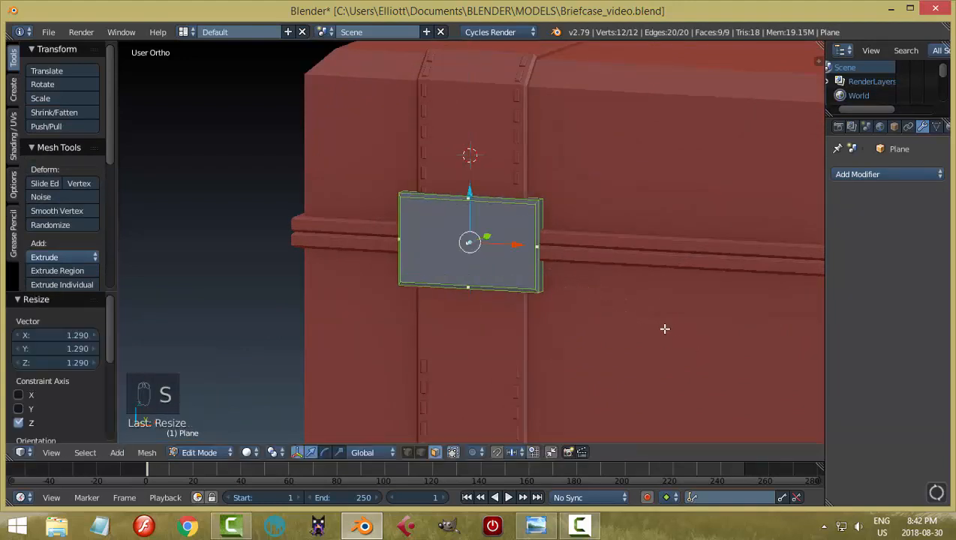
{"action": "key", "text": "a"}
{"action": "key", "text": "Tab"}
{"action": "left_click", "coordinate": [556, 327]}
Inspect the plate on the briefcase and compare it with the latches in the LowPolyBriefcases.png reference in Windows Photo Viewer
{"action": "scroll", "coordinate": [598, 311], "scroll_direction": "down", "scroll_amount": 5}
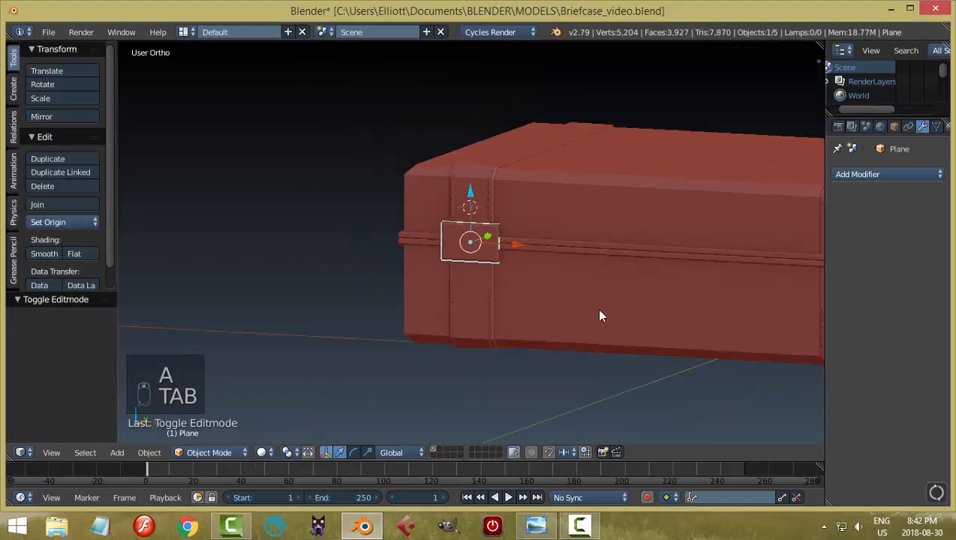
{"action": "middle_click_drag", "start_coordinate": [599, 311], "coordinate": [668, 322]}
{"action": "key", "text": "a"}
{"action": "key", "text": "a"}
{"action": "scroll", "coordinate": [668, 316], "scroll_direction": "down", "scroll_amount": 4}
{"action": "scroll", "coordinate": [692, 308], "scroll_direction": "up", "scroll_amount": 2}
{"action": "scroll", "coordinate": [668, 322], "scroll_direction": "up", "scroll_amount": 8}
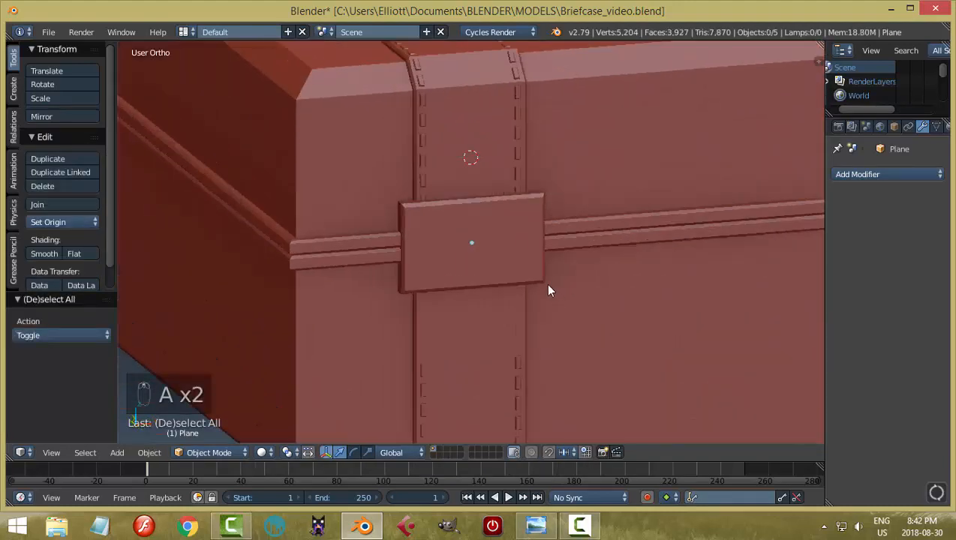
{"action": "scroll", "coordinate": [661, 304], "scroll_direction": "down", "scroll_amount": 4}
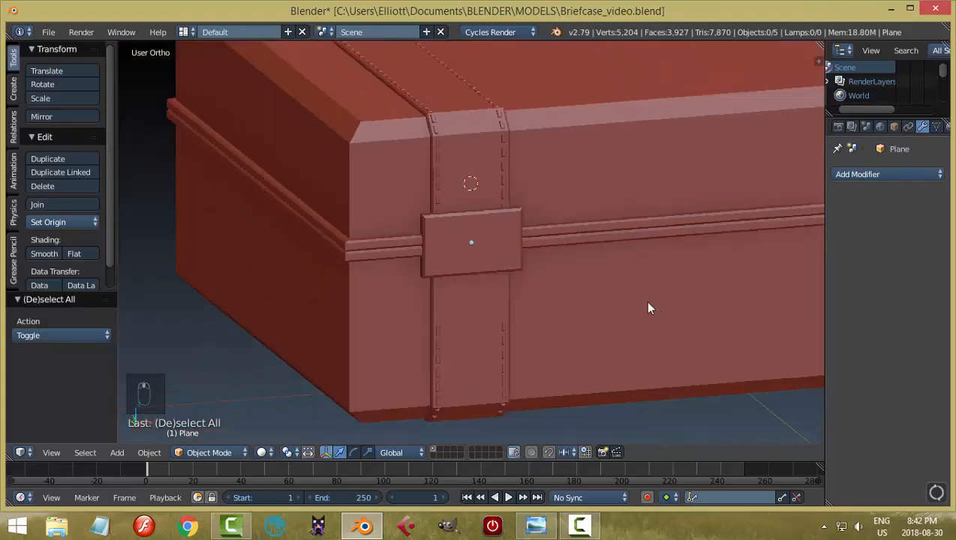
{"action": "left_click", "coordinate": [536, 526]}
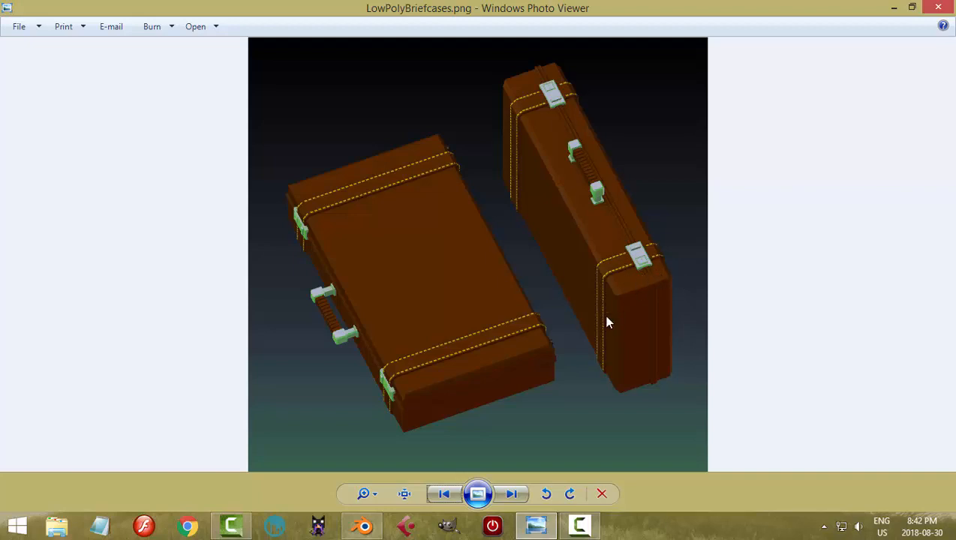
{"action": "left_click", "coordinate": [364, 526]}
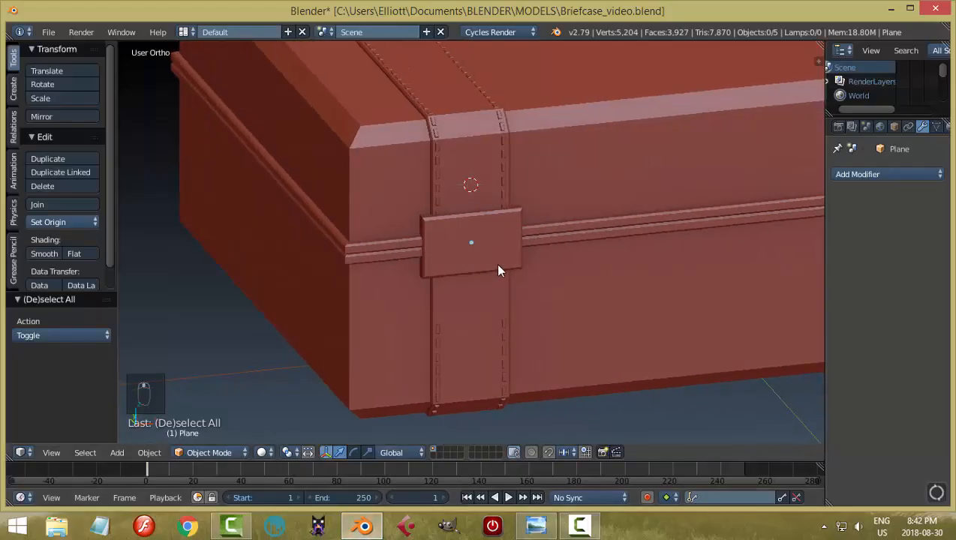
Inset the plate's front face with a thickness of about 0.0134
{"action": "right_click", "coordinate": [497, 267]}
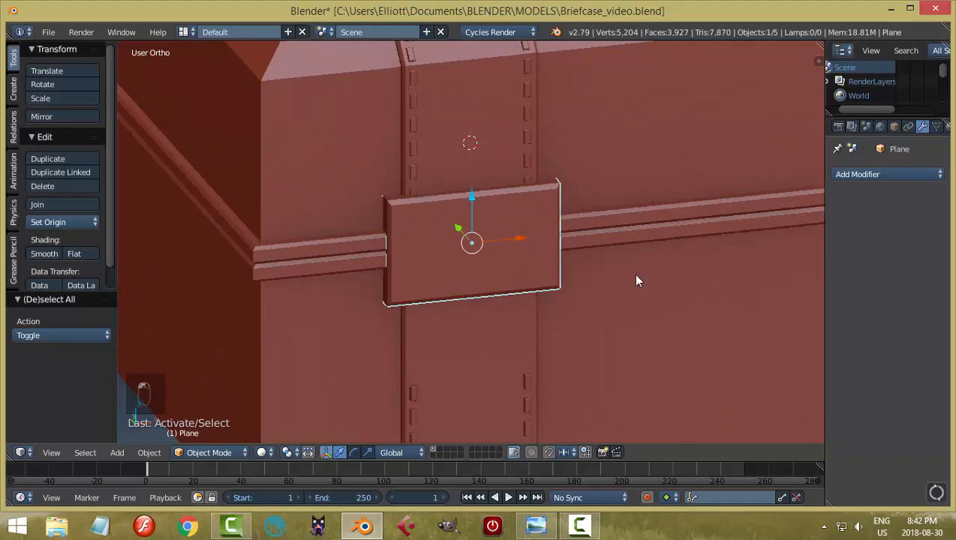
{"action": "key", "text": "Tab"}
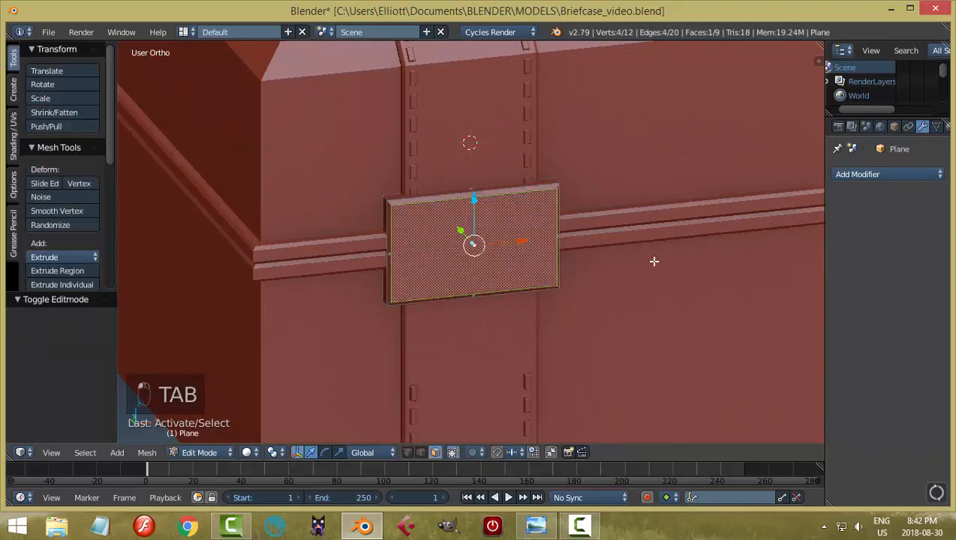
{"action": "scroll", "coordinate": [649, 259], "scroll_direction": "down", "scroll_amount": 2}
{"action": "middle_click_drag", "start_coordinate": [625, 284], "coordinate": [595, 279]}
{"action": "scroll", "coordinate": [595, 280], "scroll_direction": "up", "scroll_amount": 4}
{"action": "middle_click_drag", "start_coordinate": [600, 246], "coordinate": [602, 222], "text": "shift"}
{"action": "key", "text": "i"}
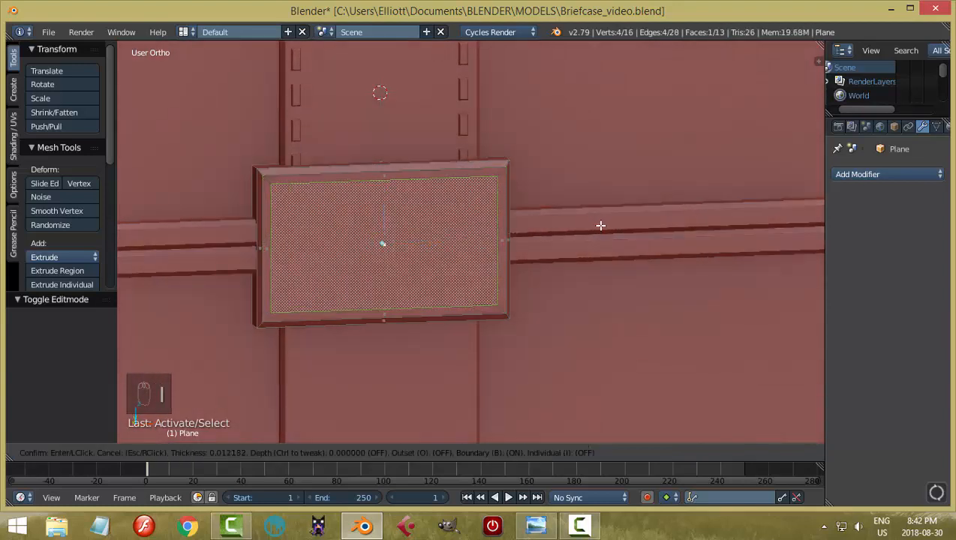
{"action": "left_click", "coordinate": [596, 226]}
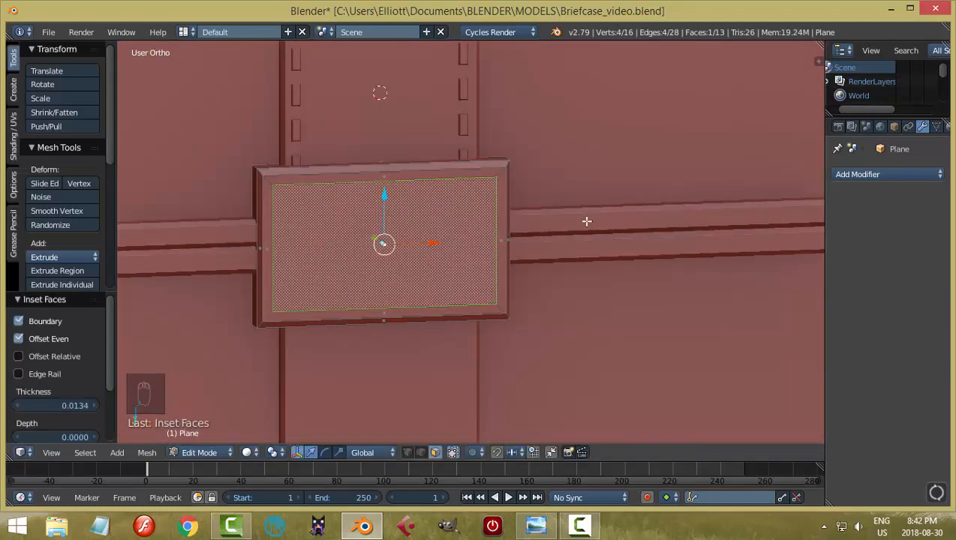
Scale the inset face to about 0.367 along X and slightly shorter along Z, and move it along X by about -0.084
{"action": "key", "text": "s"}
{"action": "key", "text": "x"}
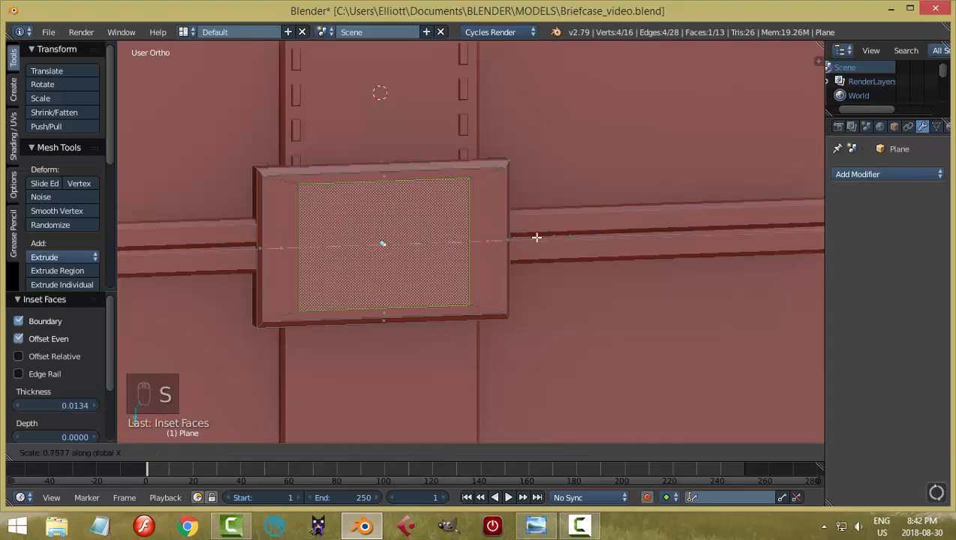
{"action": "left_click", "coordinate": [472, 242]}
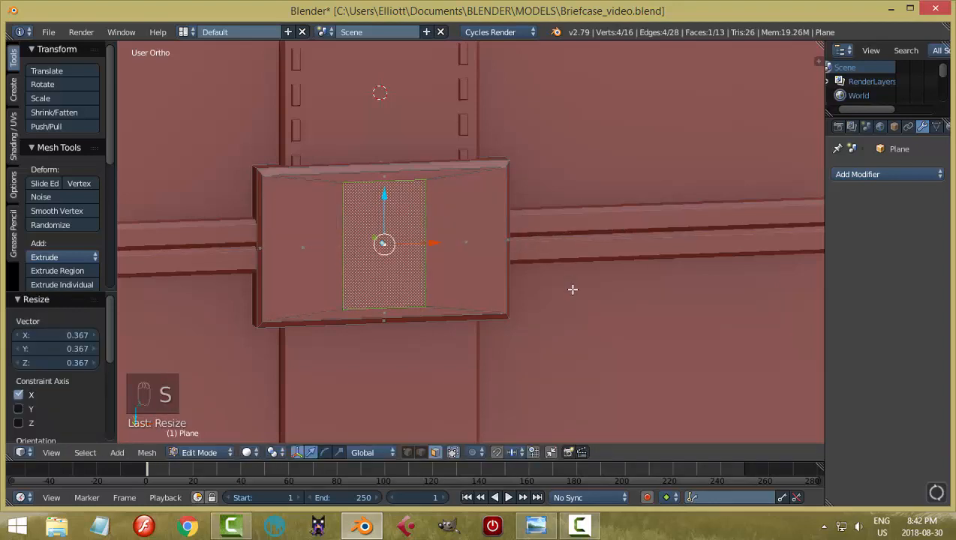
{"action": "key", "text": "s"}
{"action": "key", "text": "z"}
{"action": "left_click", "coordinate": [554, 283]}
{"action": "left_click_drag", "start_coordinate": [434, 247], "coordinate": [375, 254]}
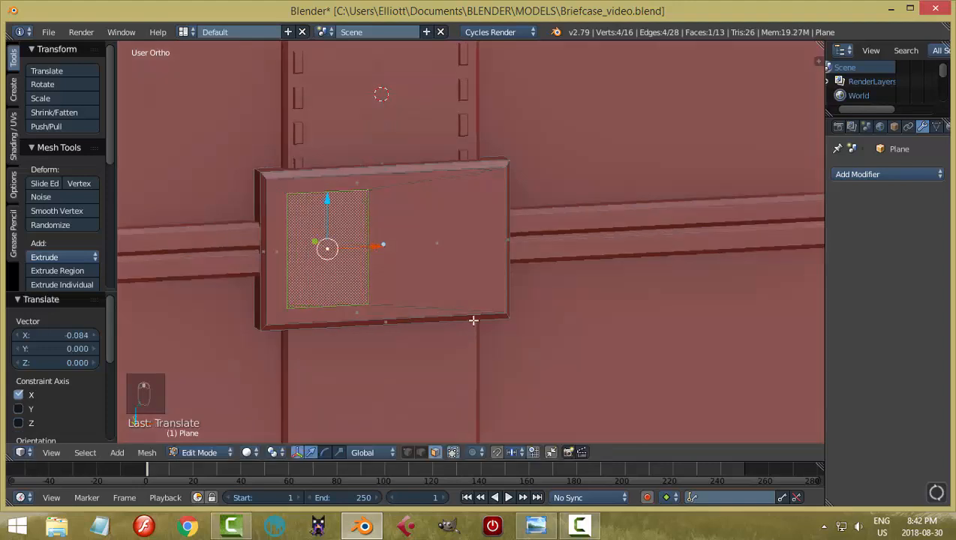
Extrude the plate's narrow inset face and move it about 0.008 along Y into the plate
{"action": "middle_click_drag", "start_coordinate": [471, 320], "coordinate": [546, 326]}
{"action": "key", "text": "e"}
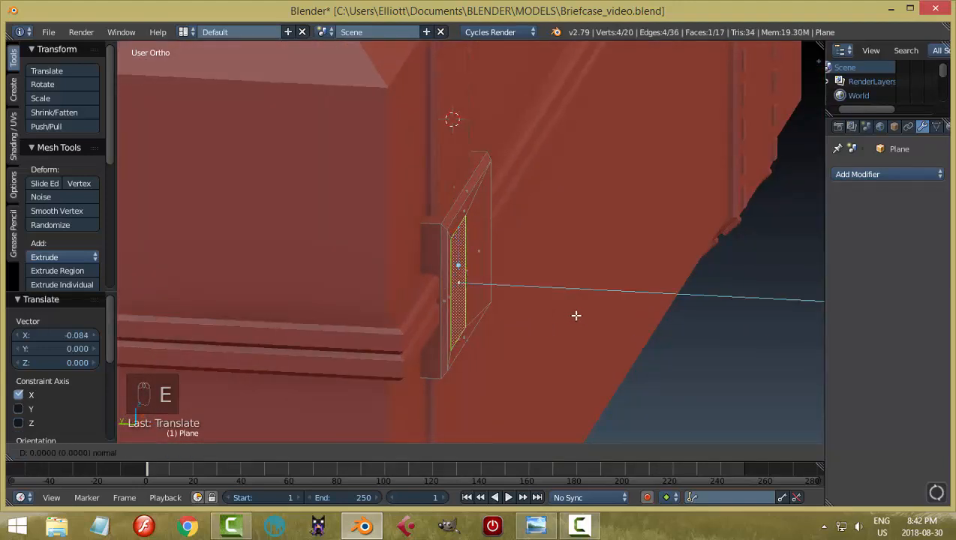
{"action": "right_click", "coordinate": [507, 312]}
{"action": "left_click_drag", "start_coordinate": [411, 281], "coordinate": [407, 282]}
{"action": "middle_click_drag", "start_coordinate": [531, 290], "coordinate": [477, 257]}
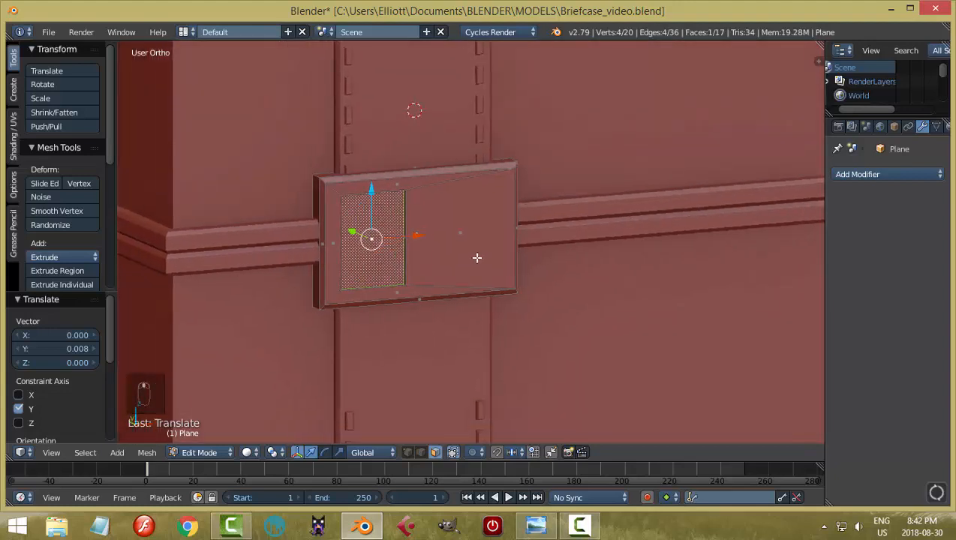
Examine the latch details in the LowPolyBriefcases.png reference in Windows Photo Viewer and return to Blender
{"action": "left_click", "coordinate": [533, 528]}
{"action": "scroll", "coordinate": [640, 306], "scroll_direction": "up", "scroll_amount": 4}
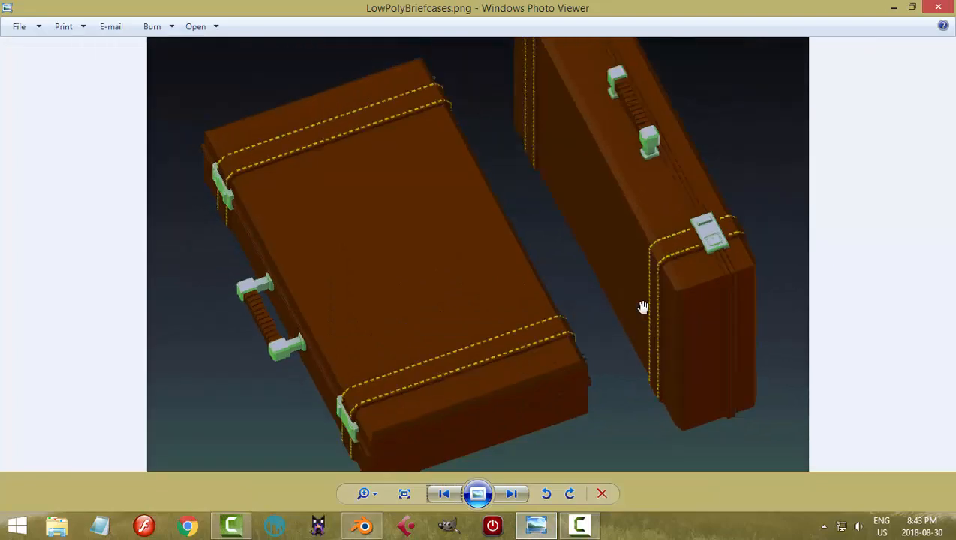
{"action": "scroll", "coordinate": [643, 307], "scroll_direction": "down", "scroll_amount": 4}
{"action": "left_click", "coordinate": [365, 527]}
{"action": "mouse_move", "coordinate": [409, 323]}
{"action": "middle_mouse_down"}
{"action": "mouse_move", "coordinate": [423, 337]}
{"action": "mouse_move", "coordinate": [473, 305]}
{"action": "mouse_move", "coordinate": [419, 307]}
{"action": "middle_mouse_up"}
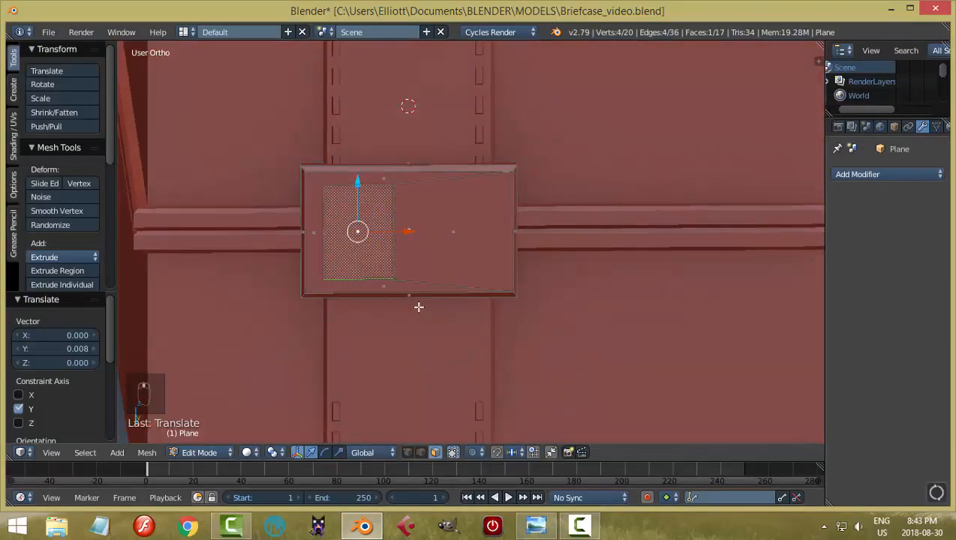
Inset the recessed face of the latch plate with a thickness of about 0.0078
{"action": "key", "text": "KP_1"}
{"action": "scroll", "coordinate": [420, 306], "scroll_direction": "up", "scroll_amount": 5}
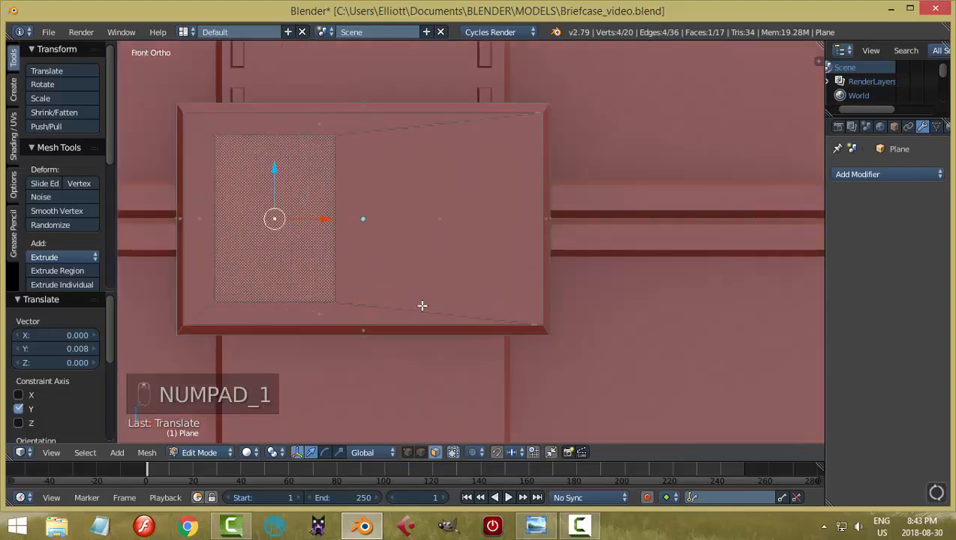
{"action": "middle_click_drag", "start_coordinate": [440, 247], "coordinate": [637, 260], "text": "shift"}
{"action": "key", "text": "KP_Decimal"}
{"action": "key", "text": "i"}
{"action": "key", "text": "i"}
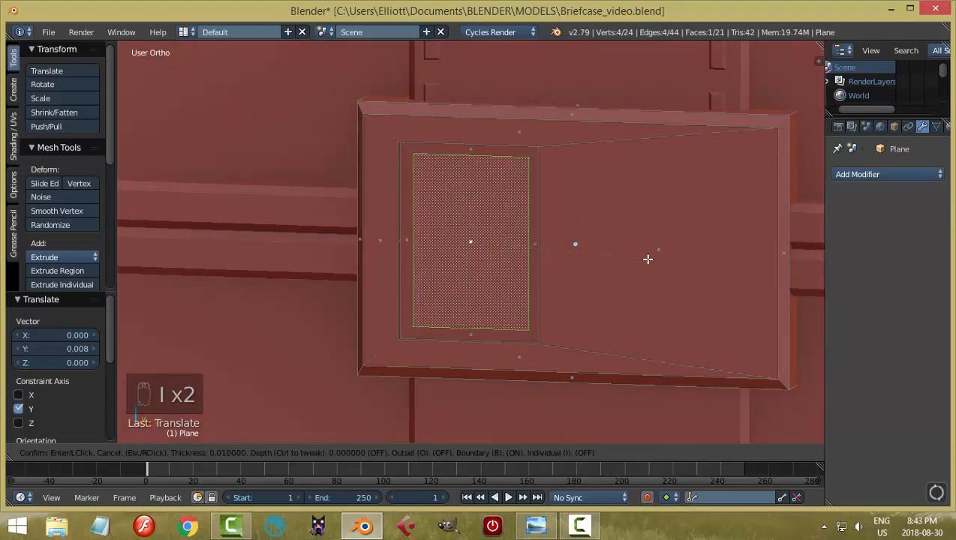
{"action": "left_click", "coordinate": [647, 258]}
Extrude the inner face outward about 0.007 and subdivide it with one cut
{"action": "middle_click_drag", "start_coordinate": [649, 257], "coordinate": [719, 273]}
{"action": "key", "text": "e"}
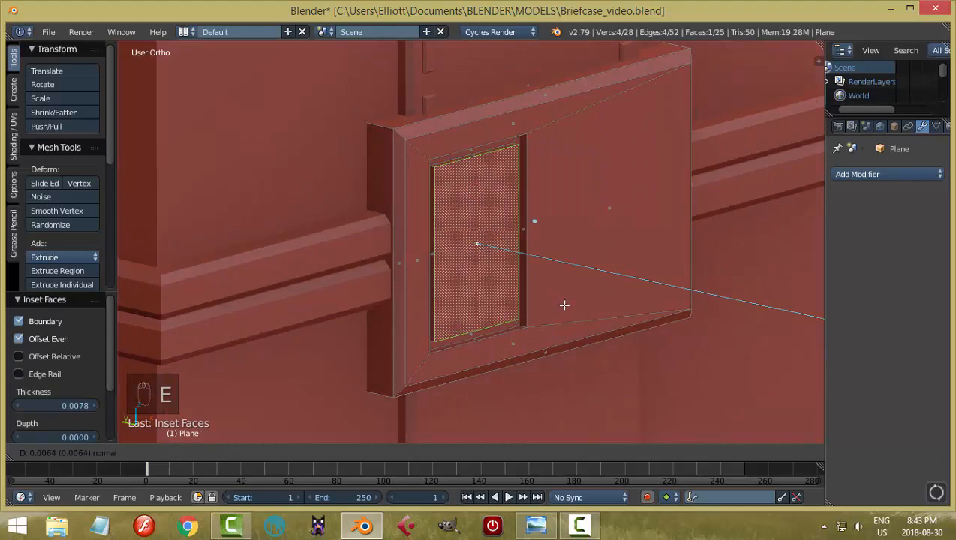
{"action": "left_click", "coordinate": [564, 305]}
{"action": "middle_click_drag", "start_coordinate": [563, 286], "coordinate": [479, 282]}
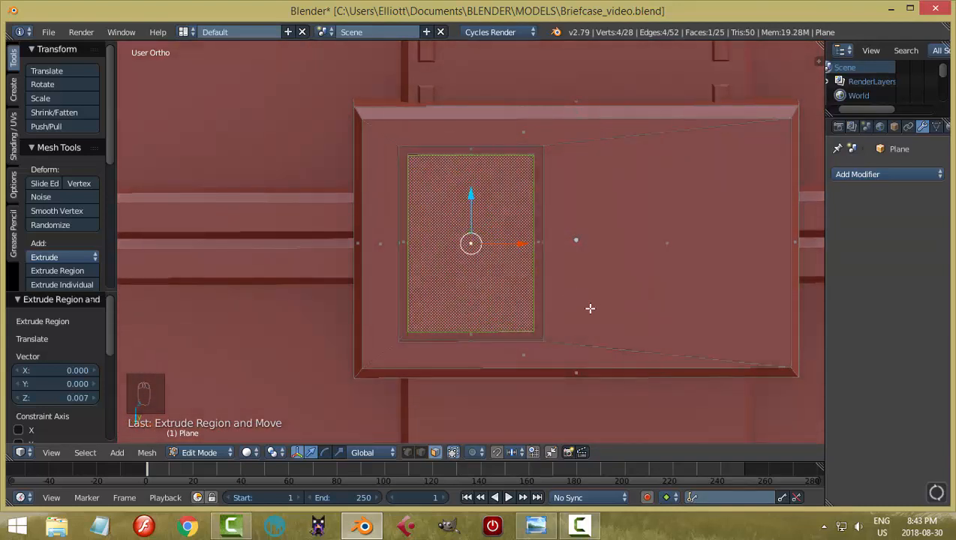
{"action": "key", "text": "w"}
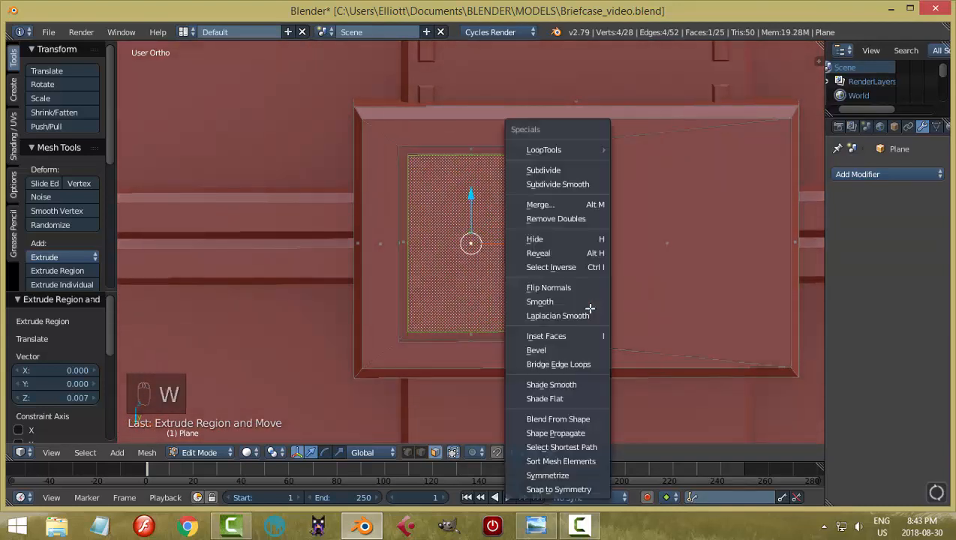
{"action": "left_click", "coordinate": [555, 173]}
{"action": "mouse_move", "coordinate": [622, 294]}
{"action": "middle_mouse_down"}
{"action": "mouse_move", "coordinate": [640, 294]}
{"action": "mouse_move", "coordinate": [627, 293]}
{"action": "middle_mouse_up"}
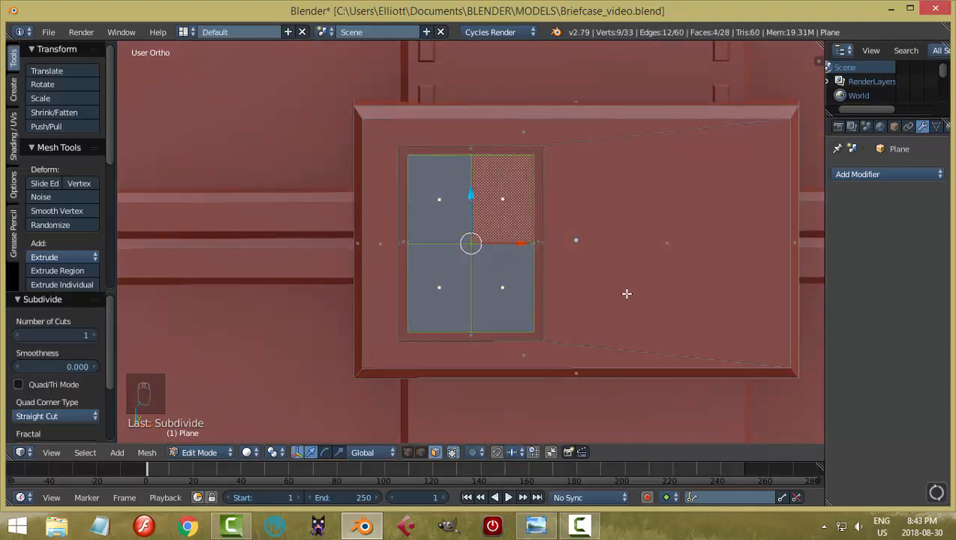
Taper the raised panel by scaling its front faces to about 0.805 along Z, 0.834 along X and another 0.938 along Z
{"action": "key", "text": "s"}
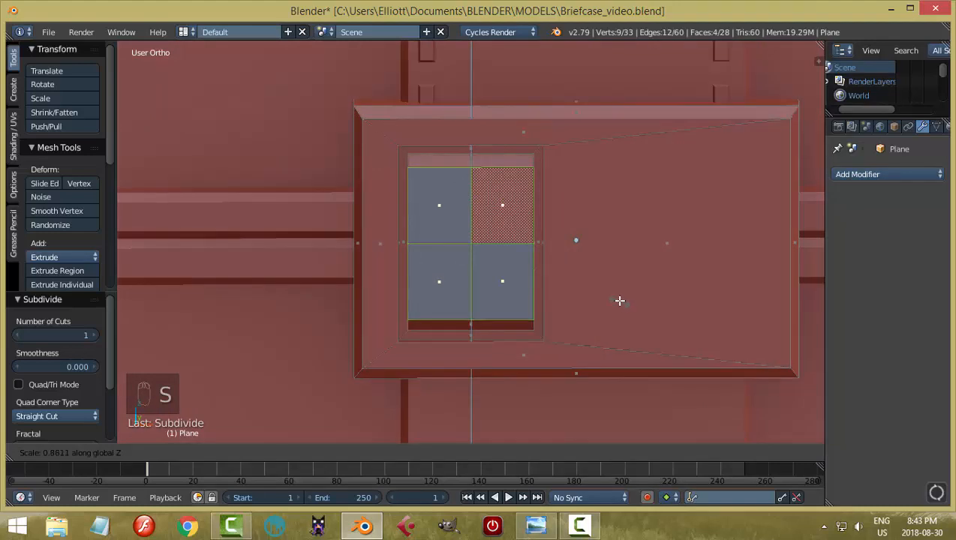
{"action": "left_click", "coordinate": [613, 288]}
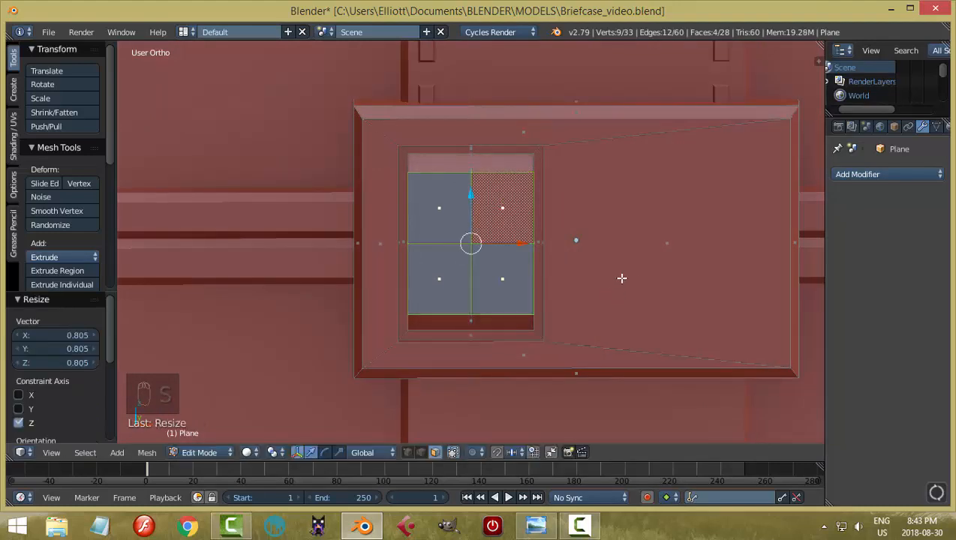
{"action": "key", "text": "s"}
{"action": "key", "text": "x"}
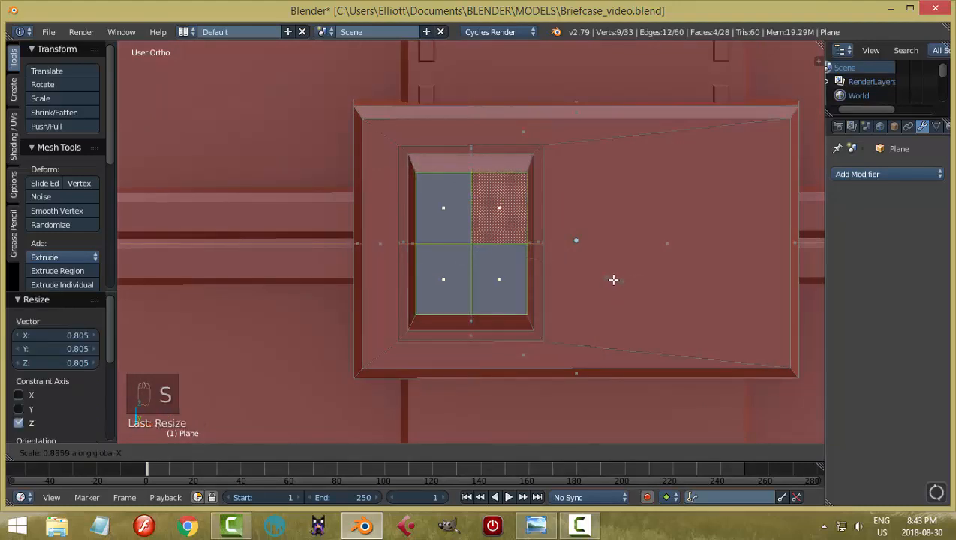
{"action": "left_click", "coordinate": [605, 279]}
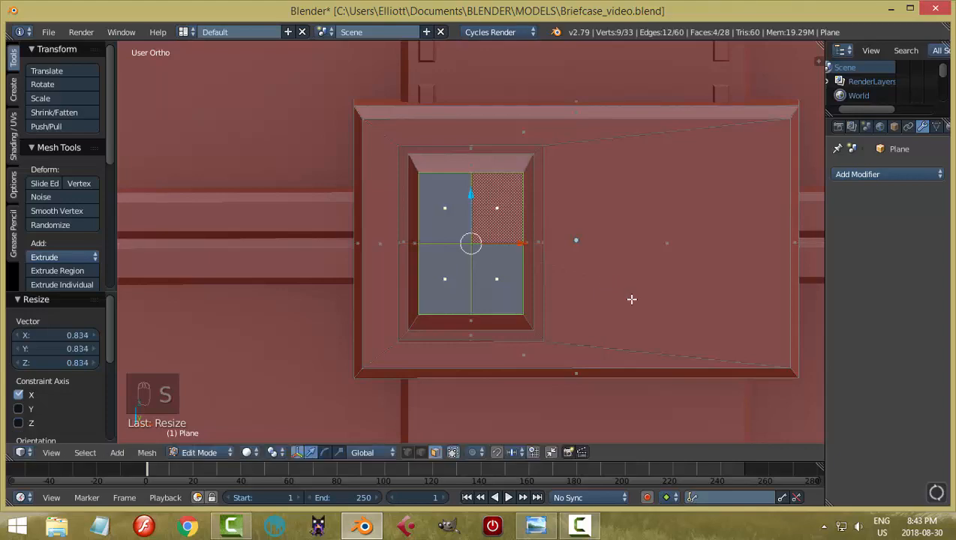
{"action": "key", "text": "s"}
{"action": "key", "text": "z"}
{"action": "left_click", "coordinate": [622, 292]}
{"action": "middle_click_drag", "start_coordinate": [623, 291], "coordinate": [517, 218]}
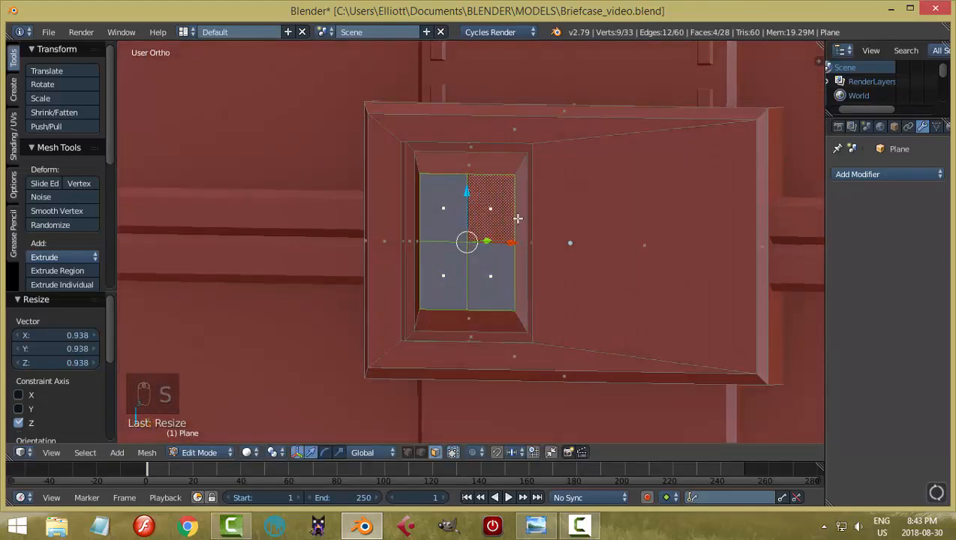
Try the LoopTools Circle operation on the raised panel's four front faces and undo it
{"action": "middle_click_drag", "start_coordinate": [572, 337], "coordinate": [651, 333]}
{"action": "key", "text": "w"}
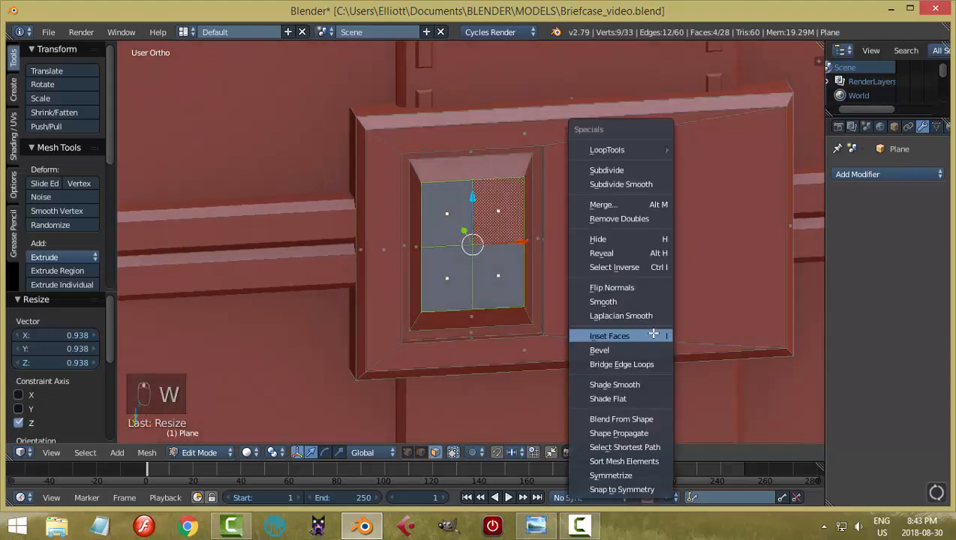
{"action": "mouse_move", "coordinate": [638, 151]}
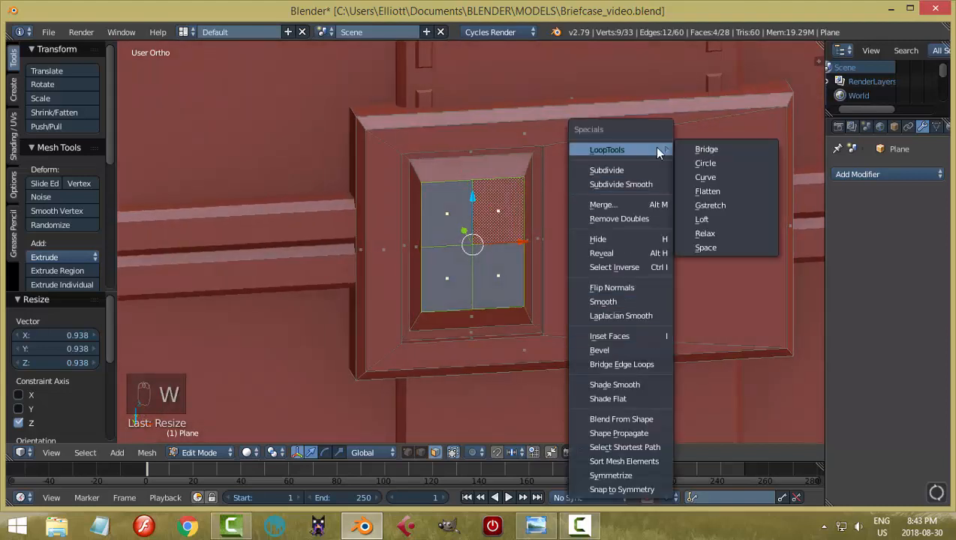
{"action": "left_click", "coordinate": [705, 162]}
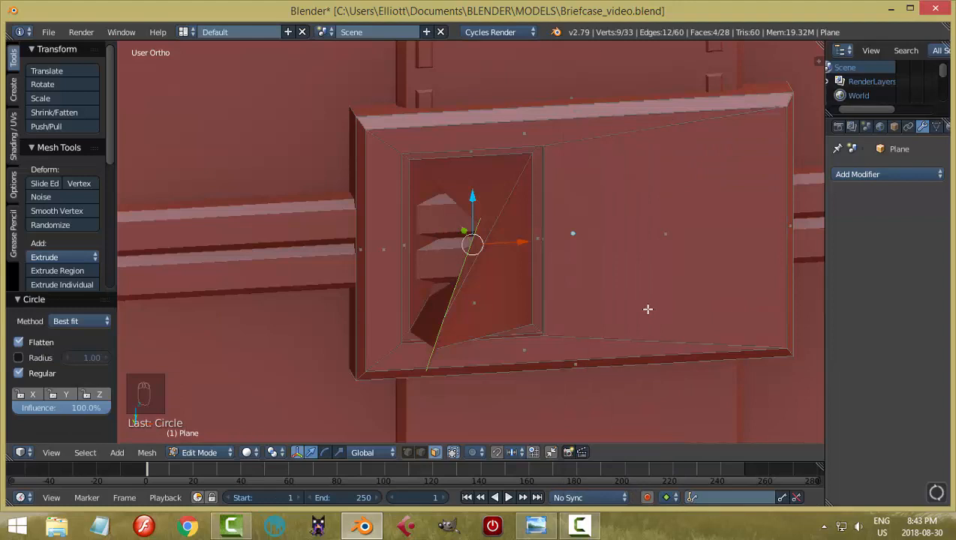
{"action": "key", "text": "ctrl+z"}
Reselect the panel's four front faces one by one, try LoopTools Circle again, undo it and clear the selection
{"action": "key", "text": "a"}
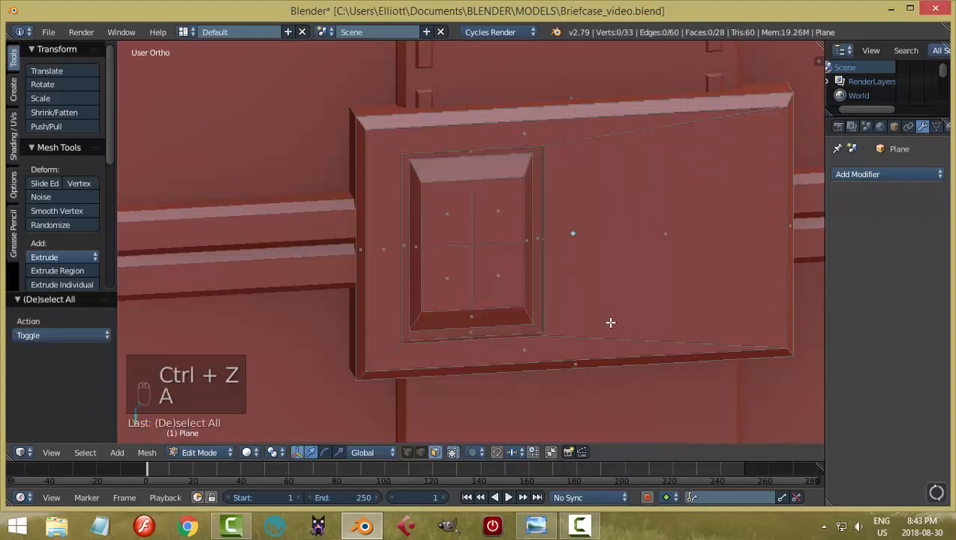
{"action": "middle_click_drag", "start_coordinate": [609, 322], "coordinate": [626, 297]}
{"action": "right_click", "coordinate": [500, 223]}
{"action": "right_click", "coordinate": [444, 213], "text": "shift"}
{"action": "right_click", "coordinate": [444, 278], "text": "shift"}
{"action": "right_click", "coordinate": [513, 278], "text": "shift"}
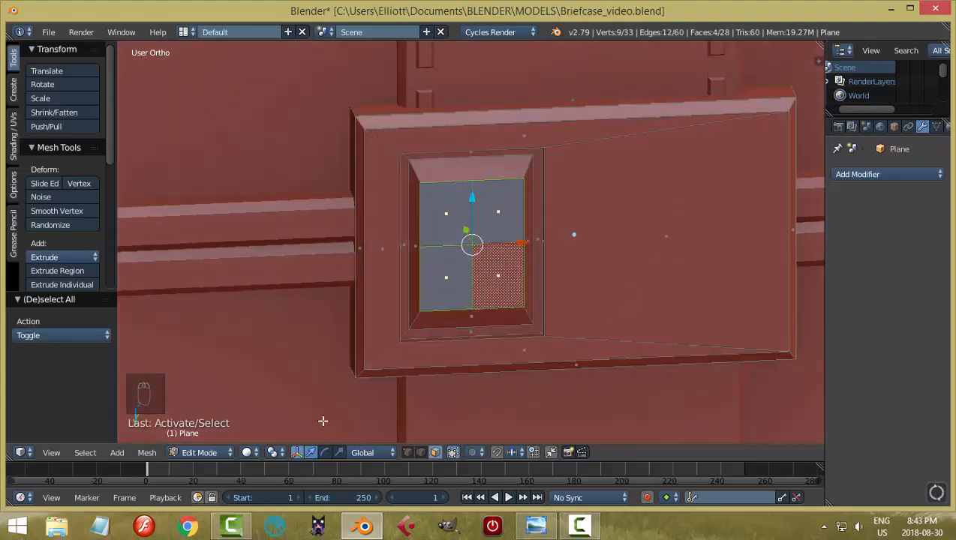
{"action": "key", "text": "w"}
{"action": "mouse_move", "coordinate": [619, 151]}
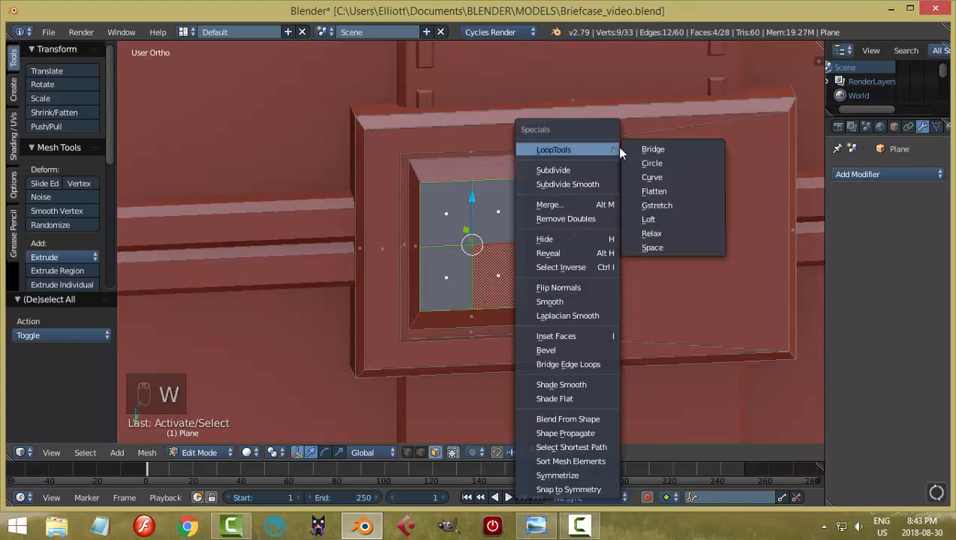
{"action": "left_click", "coordinate": [650, 165]}
{"action": "middle_click_drag", "start_coordinate": [610, 258], "coordinate": [602, 303]}
{"action": "key", "text": "ctrl+z"}
{"action": "scroll", "coordinate": [572, 287], "scroll_direction": "down", "scroll_amount": 3}
{"action": "key", "text": "a"}
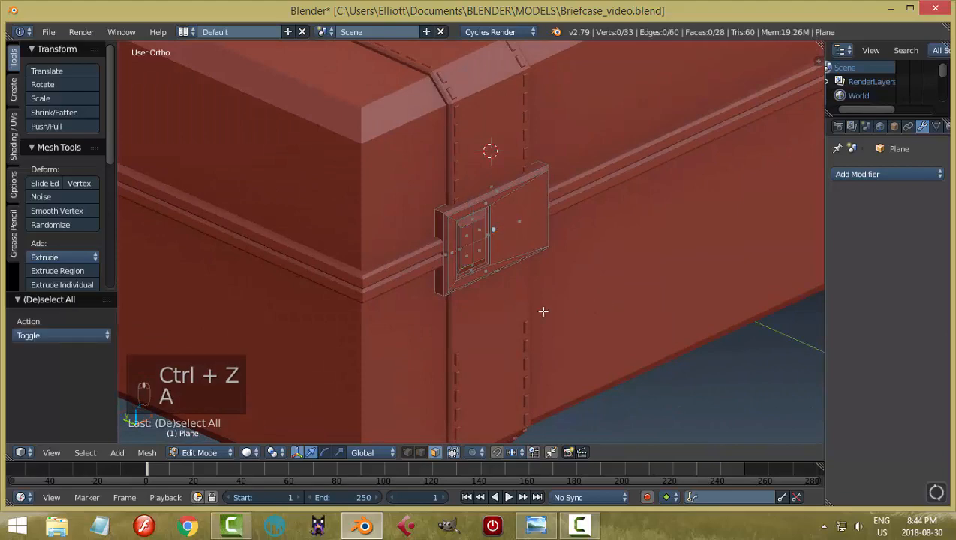
Switch to object mode and examine the recess and raised panel of the latch plate
{"action": "middle_click_drag", "start_coordinate": [542, 313], "coordinate": [497, 286]}
{"action": "key", "text": "Tab"}
{"action": "left_click", "coordinate": [486, 299]}
{"action": "scroll", "coordinate": [537, 294], "scroll_direction": "up", "scroll_amount": 4}
{"action": "key", "text": "a"}
{"action": "key", "text": "a"}
{"action": "scroll", "coordinate": [509, 214], "scroll_direction": "up", "scroll_amount": 3}
{"action": "right_click", "coordinate": [533, 200]}
Bevel the edge loop around the rim of the plate's recess with an offset of about 0.0037
{"action": "key", "text": "Tab"}
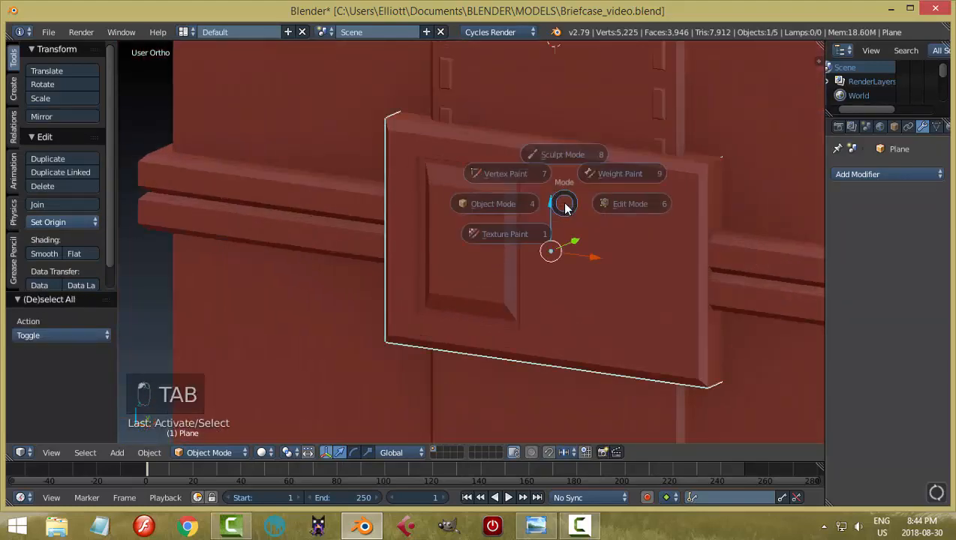
{"action": "left_click", "coordinate": [655, 228]}
{"action": "scroll", "coordinate": [591, 247], "scroll_direction": "up", "scroll_amount": 3}
{"action": "key", "text": "ctrl+Tab"}
{"action": "left_click", "coordinate": [556, 235]}
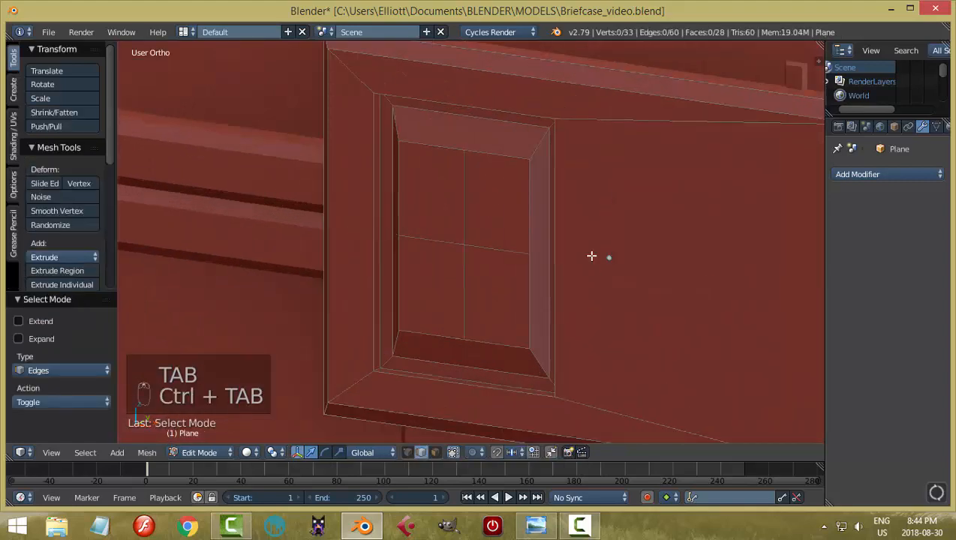
{"action": "scroll", "coordinate": [595, 255], "scroll_direction": "up", "scroll_amount": 2}
{"action": "middle_click_drag", "start_coordinate": [667, 252], "coordinate": [624, 293]}
{"action": "right_click", "coordinate": [570, 165], "text": "alt"}
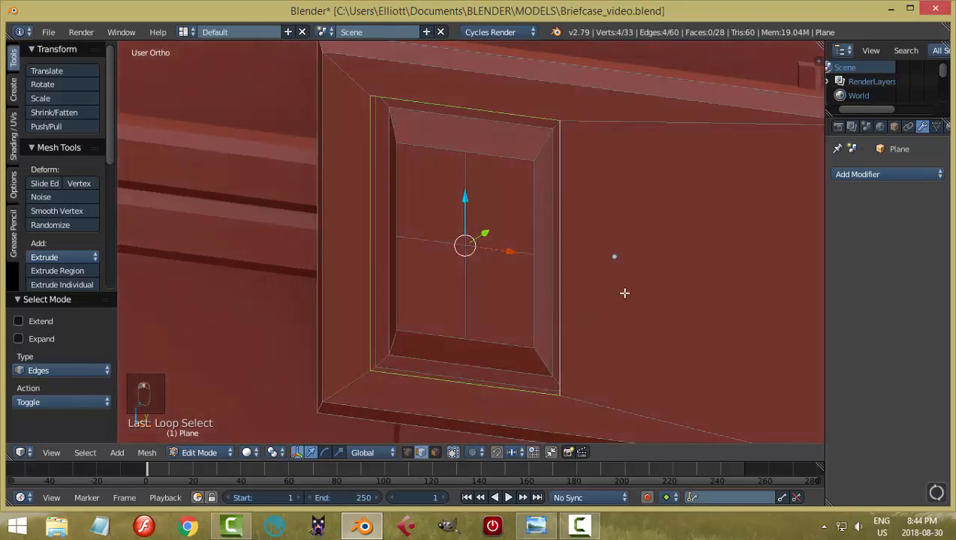
{"action": "key", "text": "ctrl+b"}
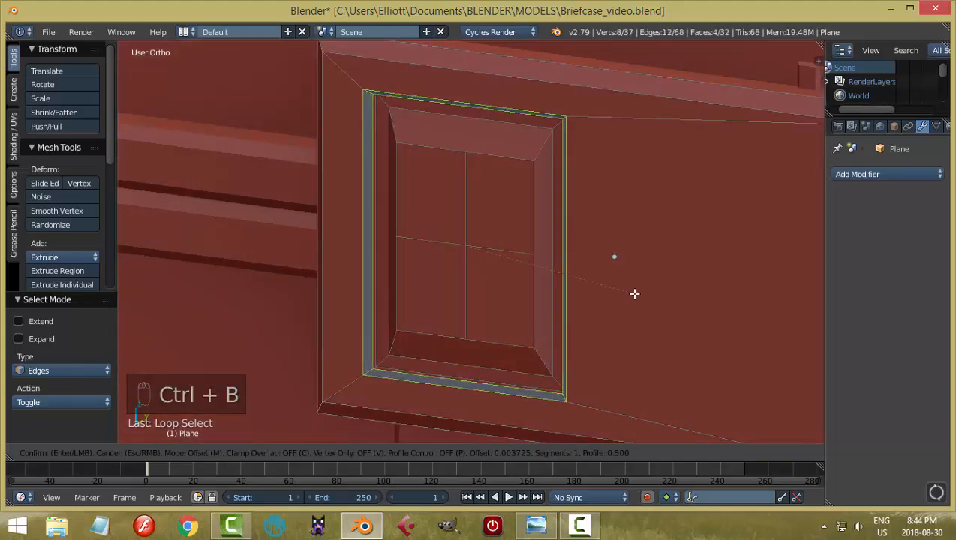
{"action": "left_click", "coordinate": [634, 293]}
Return to object mode, deselect everything and inspect the bevelled recess on the plate from several angles
{"action": "middle_click_drag", "start_coordinate": [640, 341], "coordinate": [732, 316]}
{"action": "key", "text": "a"}
{"action": "key", "text": "Tab"}
{"action": "scroll", "coordinate": [638, 311], "scroll_direction": "down", "scroll_amount": 3}
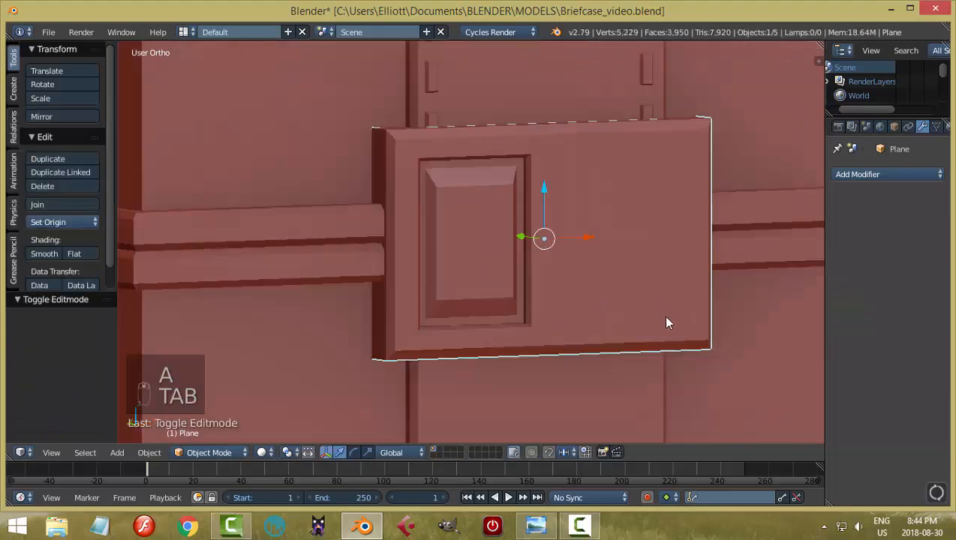
{"action": "mouse_move", "coordinate": [564, 335]}
{"action": "middle_mouse_down"}
{"action": "mouse_move", "coordinate": [595, 281]}
{"action": "mouse_move", "coordinate": [579, 326]}
{"action": "mouse_move", "coordinate": [551, 321]}
{"action": "mouse_move", "coordinate": [605, 311]}
{"action": "middle_mouse_up"}
{"action": "key", "text": "a"}
{"action": "middle_click_drag", "start_coordinate": [553, 296], "coordinate": [572, 324]}
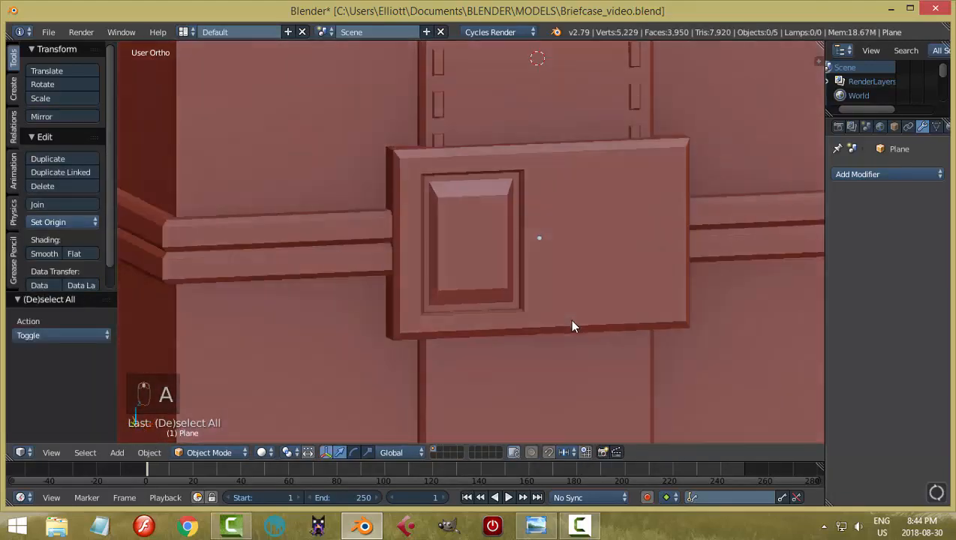
{"action": "scroll", "coordinate": [690, 330], "scroll_direction": "up", "scroll_amount": 4}
{"action": "middle_click_drag", "start_coordinate": [690, 331], "coordinate": [423, 289]}
{"action": "scroll", "coordinate": [527, 331], "scroll_direction": "down", "scroll_amount": 3}
{"action": "scroll", "coordinate": [499, 331], "scroll_direction": "up", "scroll_amount": 2}
Inset the raised panel's four front faces individually with a thickness of about 0.0104
{"action": "right_click", "coordinate": [422, 290]}
{"action": "key", "text": "Tab"}
{"action": "scroll", "coordinate": [409, 307], "scroll_direction": "up", "scroll_amount": 2}
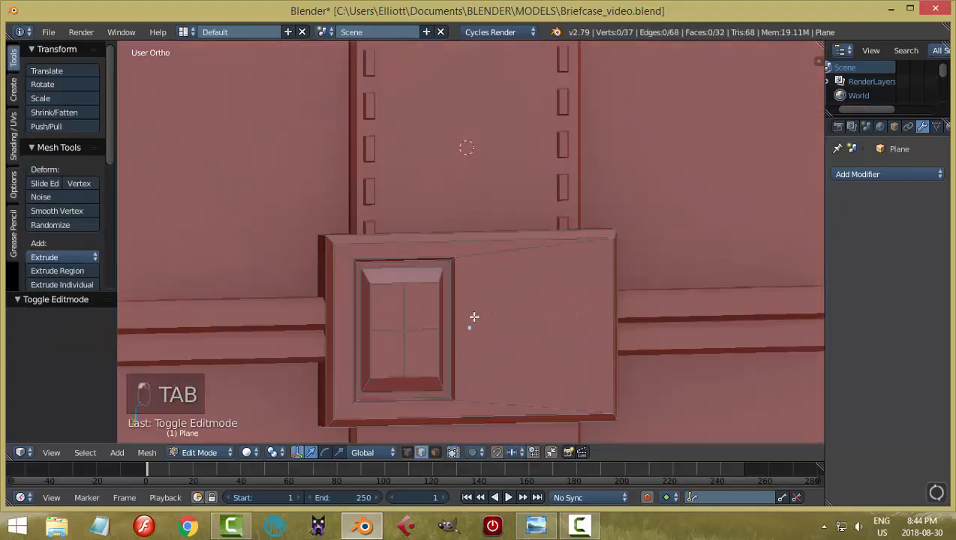
{"action": "key", "text": "ctrl+Tab"}
{"action": "left_click", "coordinate": [411, 346]}
{"action": "right_click", "coordinate": [411, 320]}
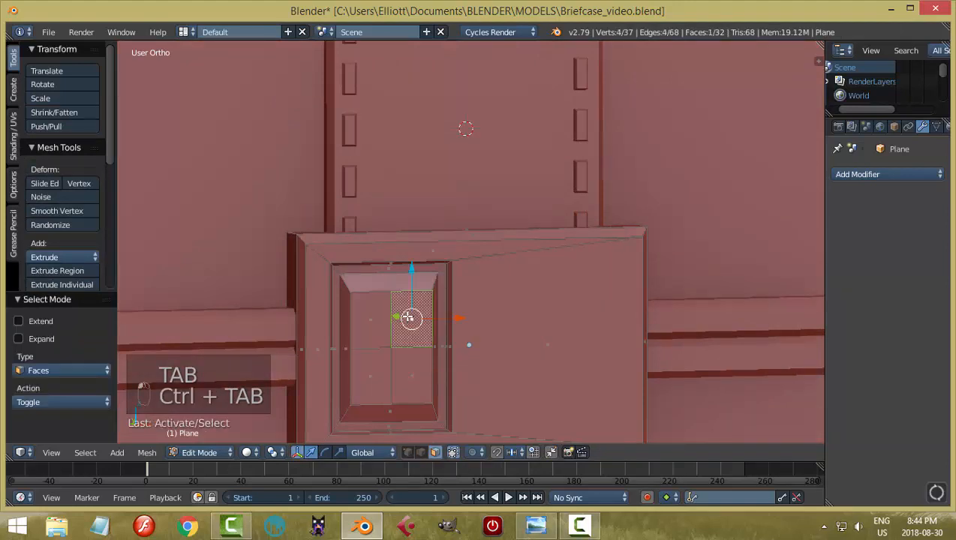
{"action": "right_click", "coordinate": [370, 319], "text": "shift"}
{"action": "right_click", "coordinate": [369, 375], "text": "shift"}
{"action": "right_click", "coordinate": [405, 365], "text": "shift"}
{"action": "scroll", "coordinate": [406, 365], "scroll_direction": "up", "scroll_amount": 4}
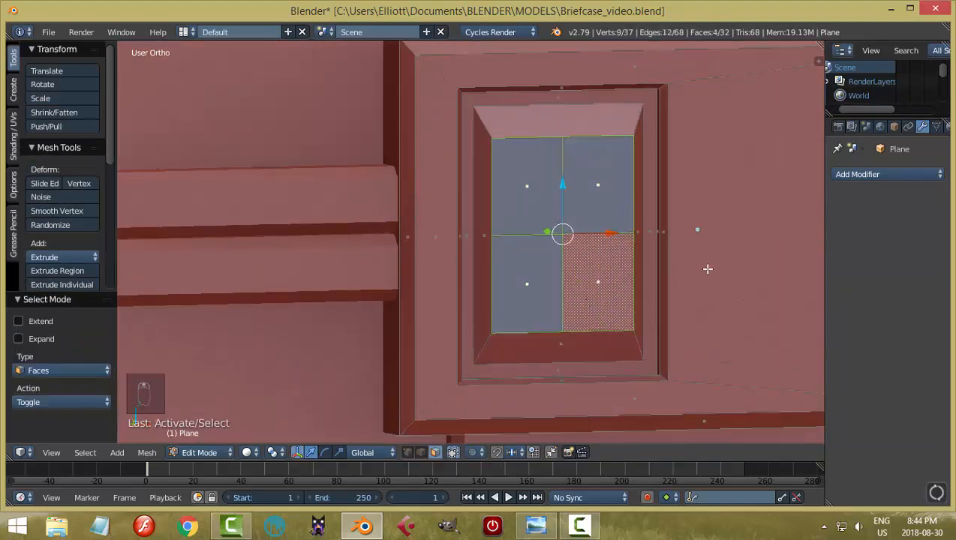
{"action": "key", "text": "i"}
{"action": "key", "text": "i"}
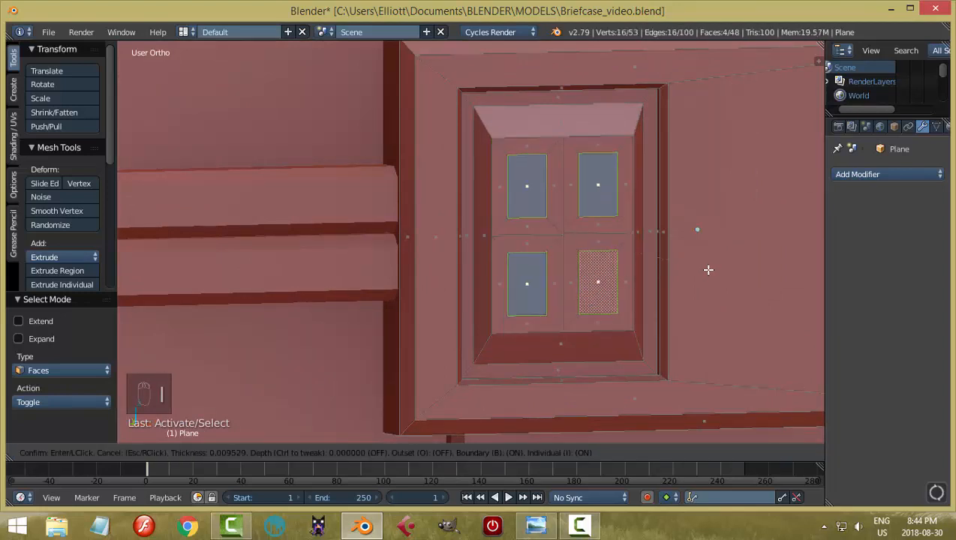
{"action": "left_click", "coordinate": [706, 268]}
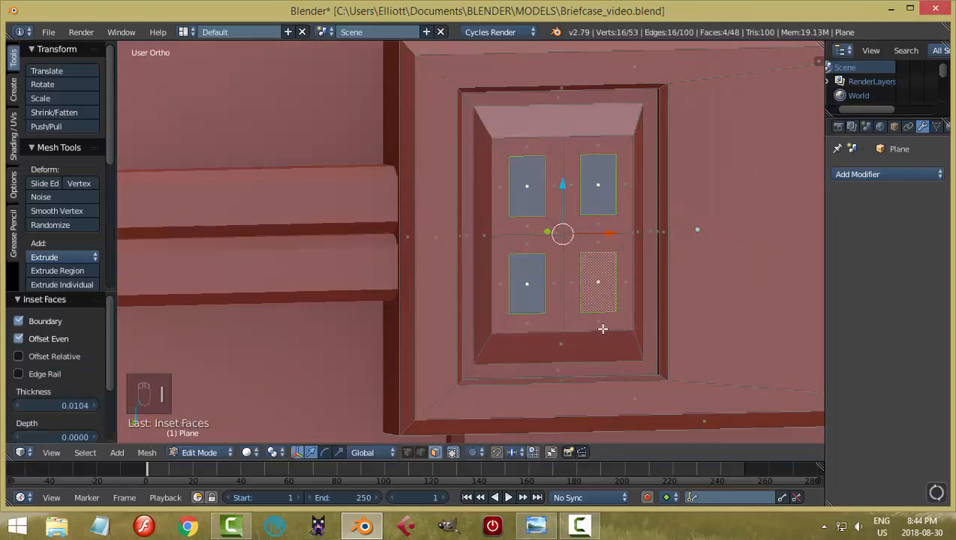
Extrude the four inset faces of the raised panel inward by about 0.003
{"action": "middle_click_drag", "start_coordinate": [602, 328], "coordinate": [608, 308]}
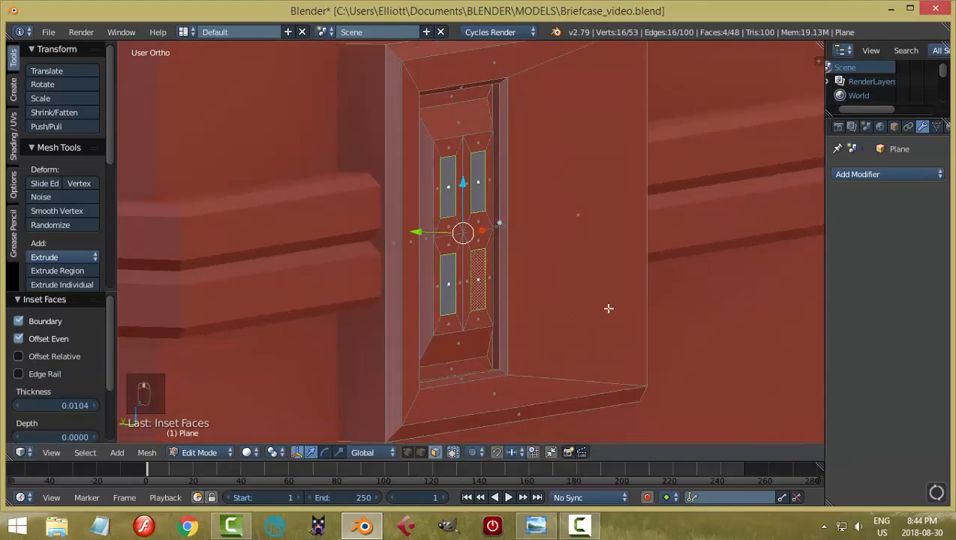
{"action": "key", "text": "e"}
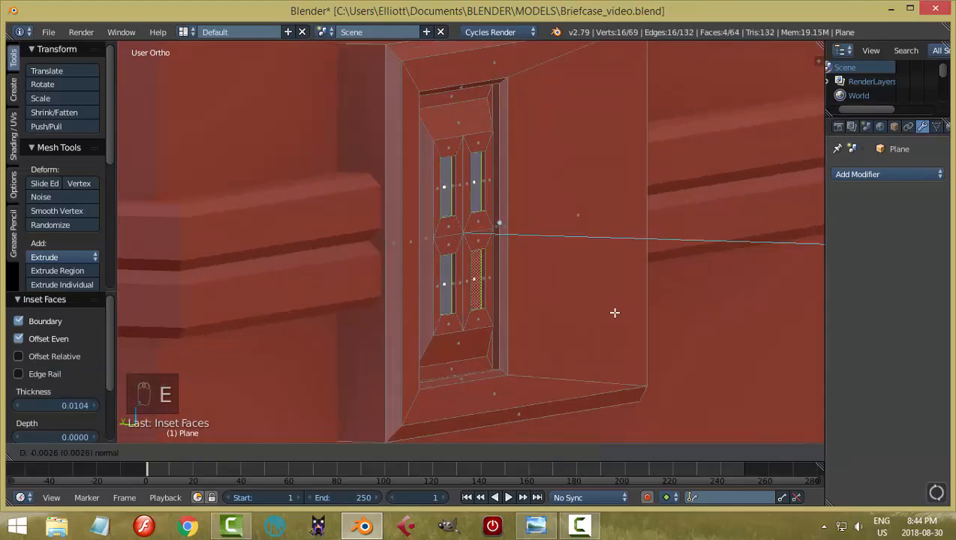
{"action": "left_click", "coordinate": [615, 312]}
{"action": "middle_click_drag", "start_coordinate": [614, 314], "coordinate": [350, 430]}
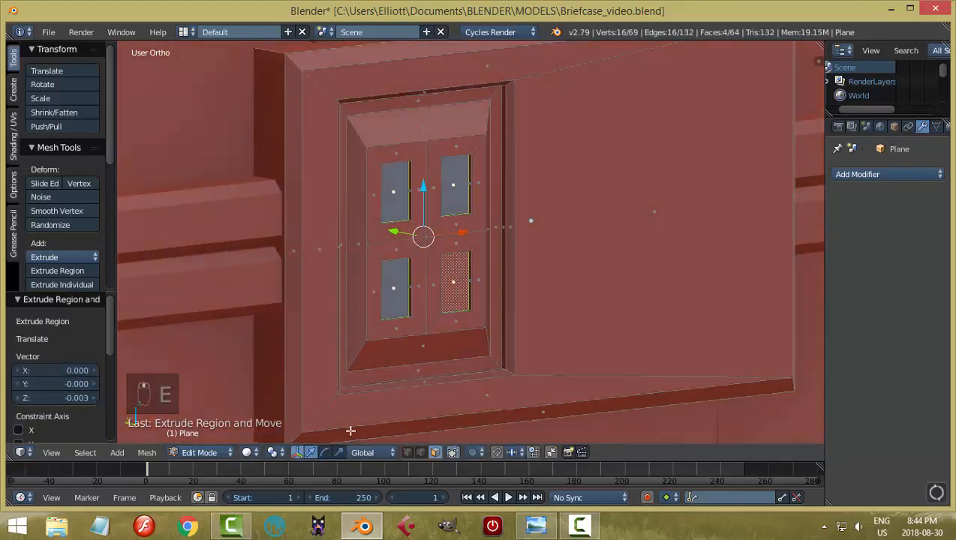
Scale the four recessed faces about their individual origins to about 0.727 in X and 0.784 in Z, and return to object mode
{"action": "left_click", "coordinate": [272, 452]}
{"action": "left_click", "coordinate": [279, 402]}
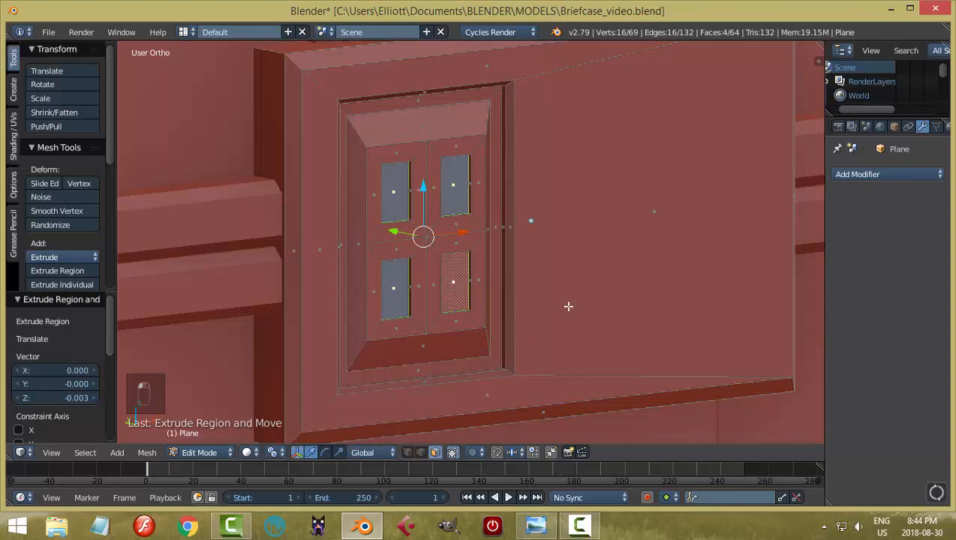
{"action": "middle_click_drag", "start_coordinate": [567, 305], "coordinate": [503, 299]}
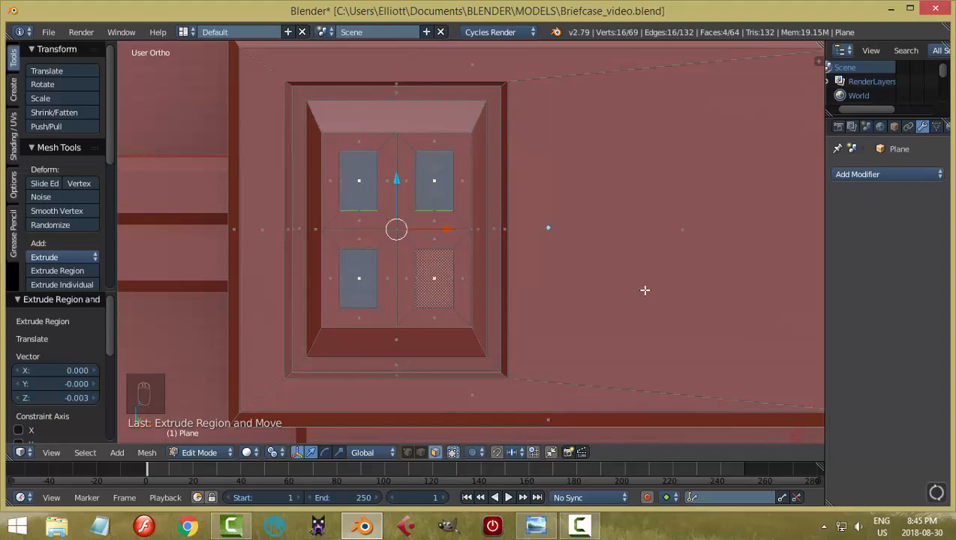
{"action": "key", "text": "s"}
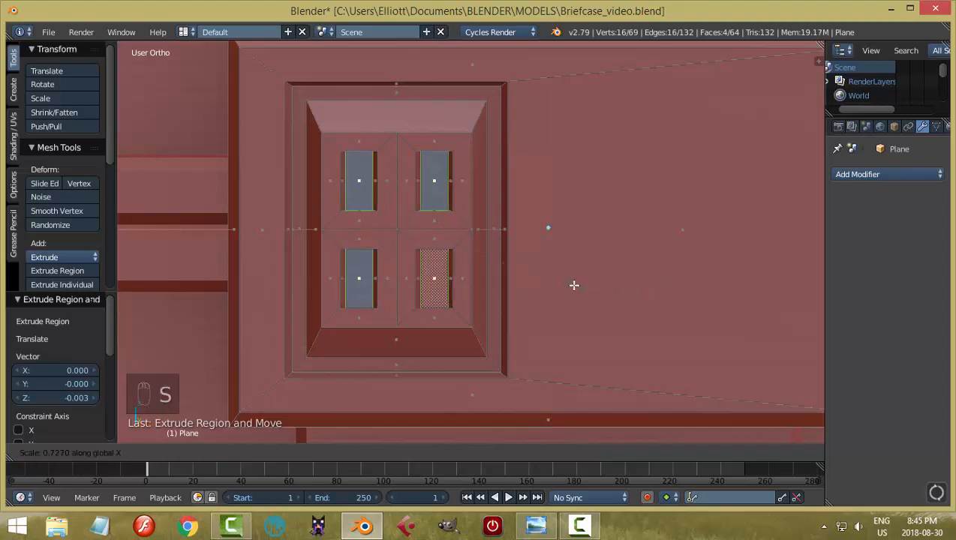
{"action": "left_click", "coordinate": [574, 285]}
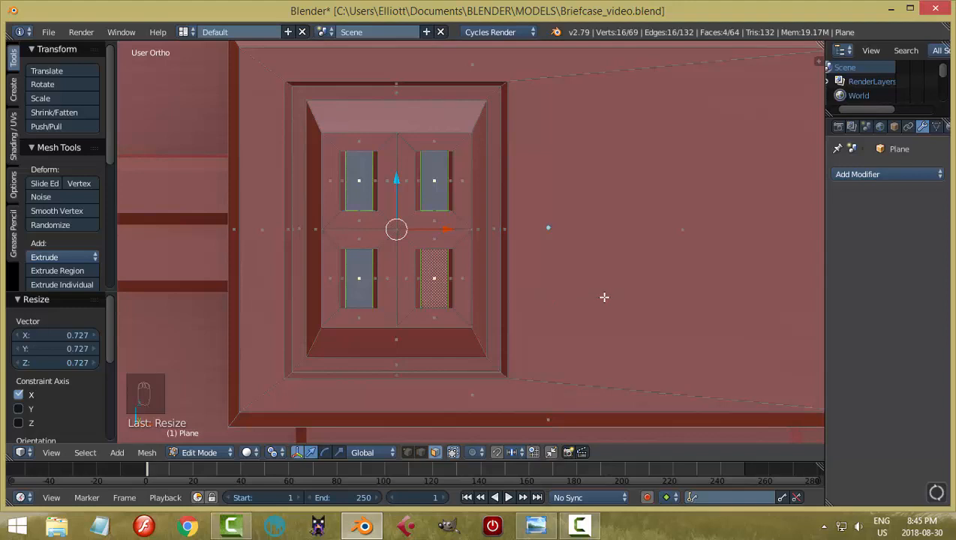
{"action": "key", "text": "s"}
{"action": "key", "text": "z"}
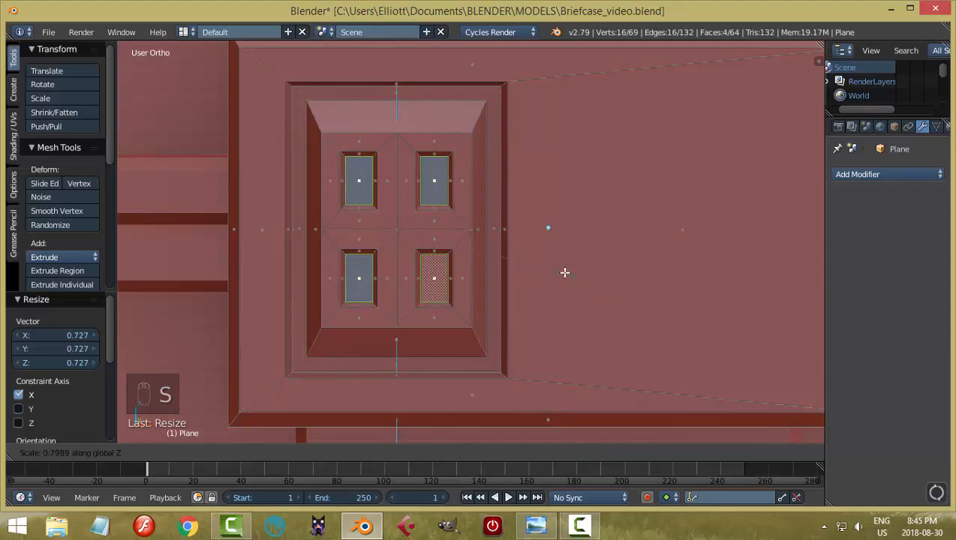
{"action": "left_click", "coordinate": [562, 271]}
{"action": "key", "text": "Tab"}
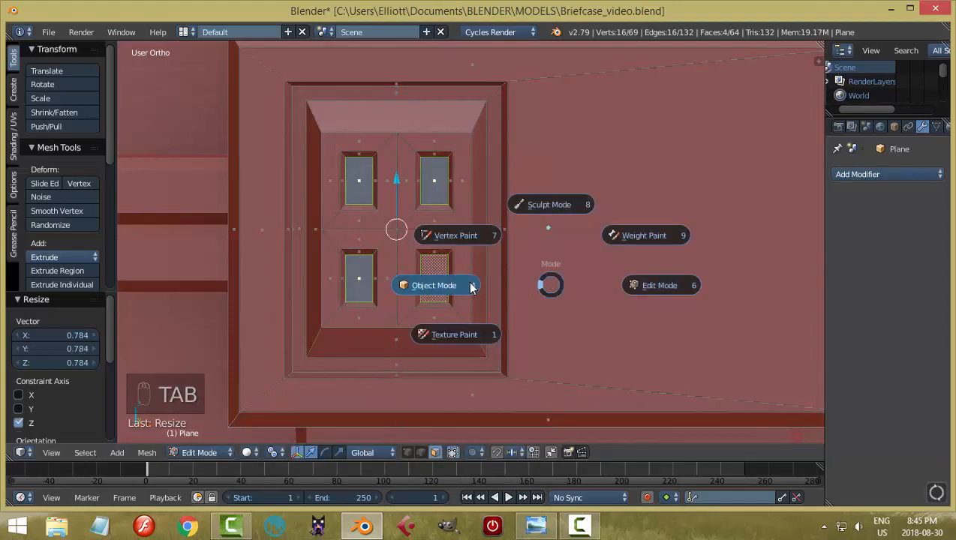
{"action": "left_click", "coordinate": [427, 298]}
Snap the 3D cursor to the latch plate and add a cube mesh there
{"action": "scroll", "coordinate": [427, 298], "scroll_direction": "down", "scroll_amount": 3}
{"action": "scroll", "coordinate": [427, 303], "scroll_direction": "down", "scroll_amount": 2}
{"action": "middle_click_drag", "start_coordinate": [448, 303], "coordinate": [539, 308]}
{"action": "scroll", "coordinate": [545, 313], "scroll_direction": "down", "scroll_amount": 2}
{"action": "scroll", "coordinate": [610, 289], "scroll_direction": "up", "scroll_amount": 3}
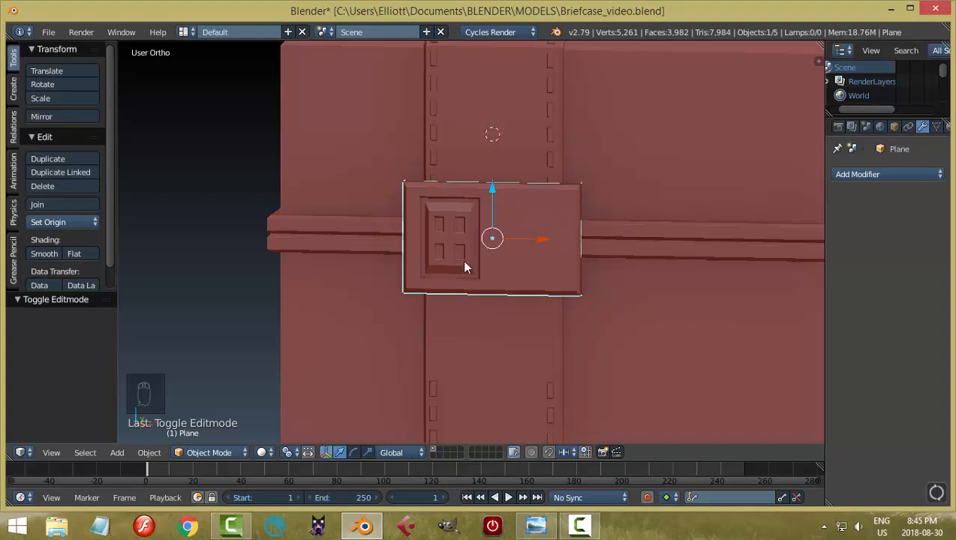
{"action": "key", "text": "shift+s"}
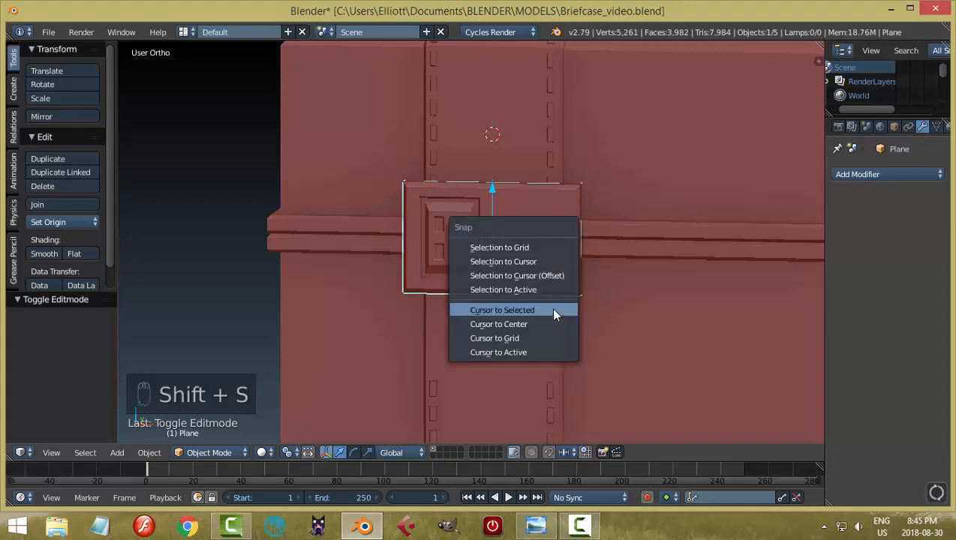
{"action": "left_click", "coordinate": [554, 314]}
{"action": "key", "text": "a"}
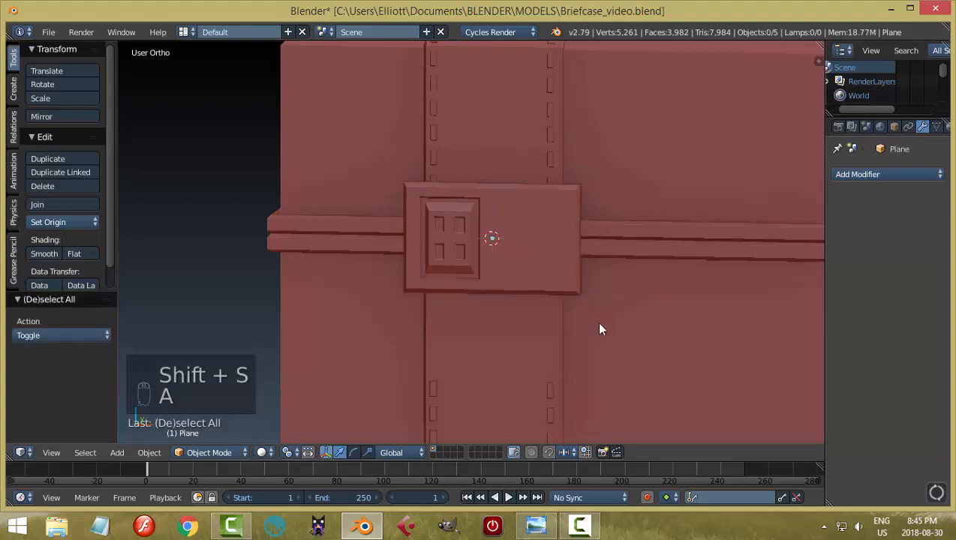
{"action": "key", "text": "shift+a"}
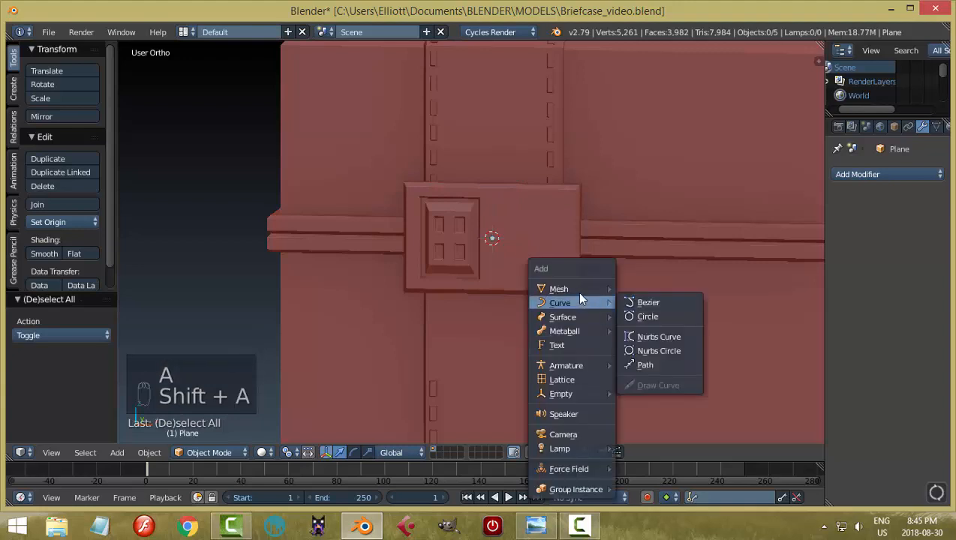
{"action": "mouse_move", "coordinate": [576, 290]}
{"action": "left_click", "coordinate": [649, 302]}
Shrink the new cube's geometry in edit mode to about 0.022 of its size
{"action": "key", "text": "Tab"}
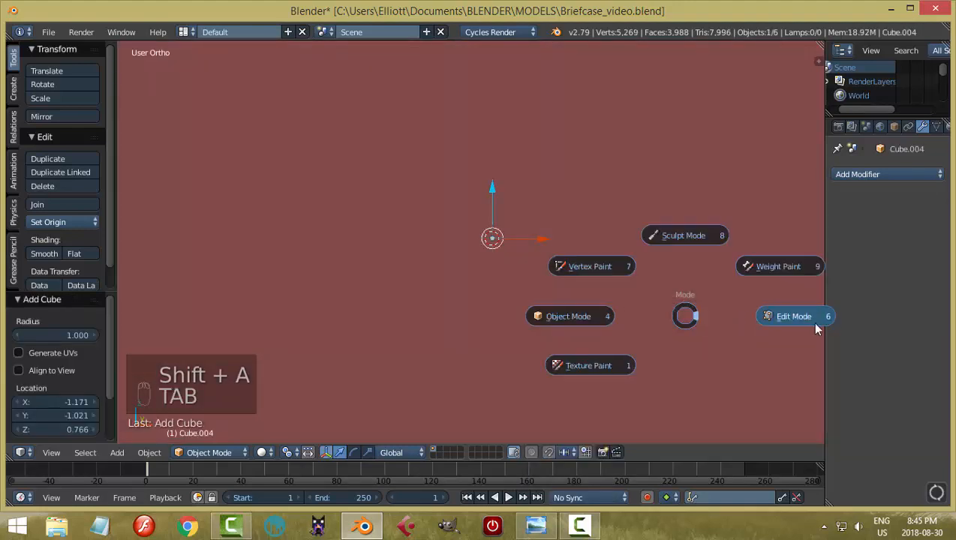
{"action": "left_click", "coordinate": [826, 323]}
{"action": "key", "text": "s"}
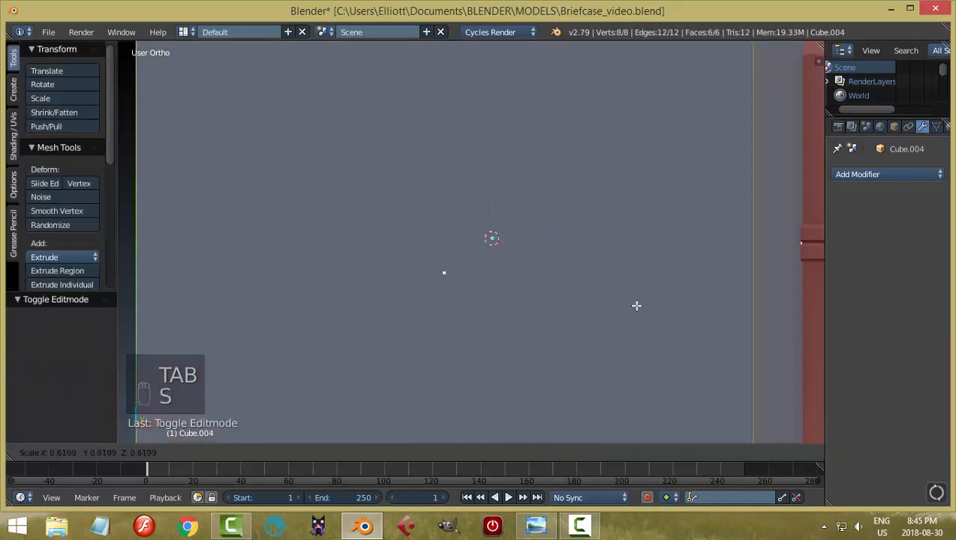
{"action": "left_click", "coordinate": [488, 239]}
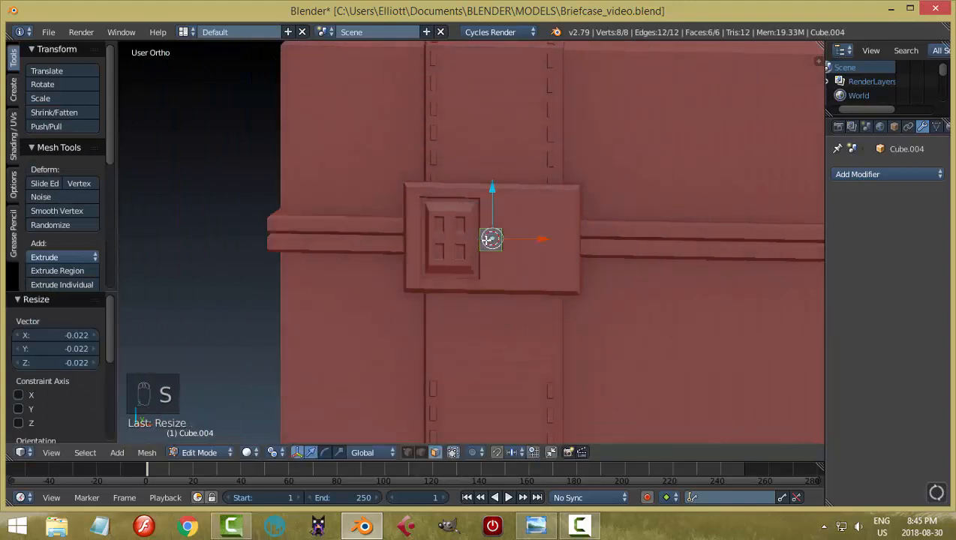
Move the small cube about 0.109 along X and -0.069 along Y, out in front of the latch plate
{"action": "left_click_drag", "start_coordinate": [527, 243], "coordinate": [584, 255]}
{"action": "middle_click_drag", "start_coordinate": [605, 288], "coordinate": [534, 262]}
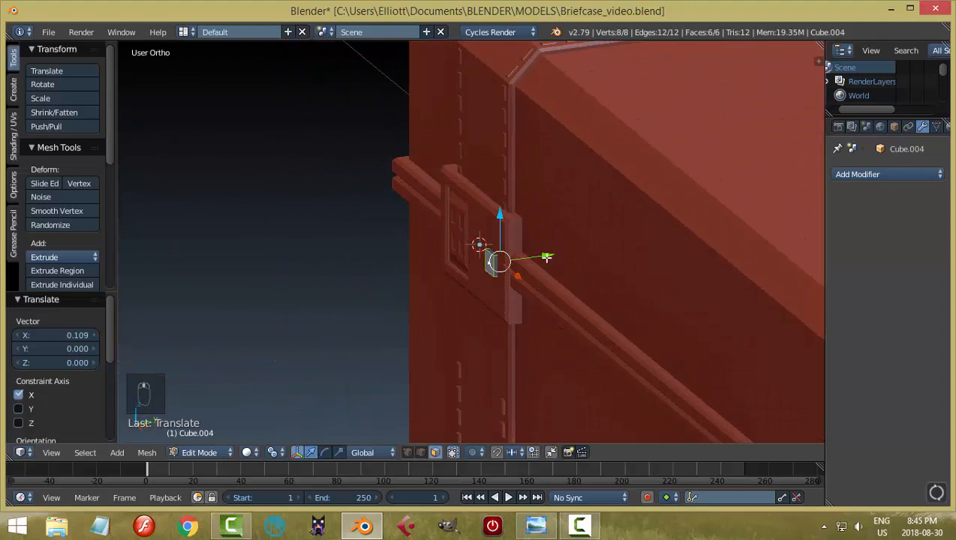
{"action": "left_click_drag", "start_coordinate": [546, 257], "coordinate": [514, 264]}
Stretch the small cube vertically along Z to about 2.6 times its height
{"action": "middle_click_drag", "start_coordinate": [550, 325], "coordinate": [520, 332]}
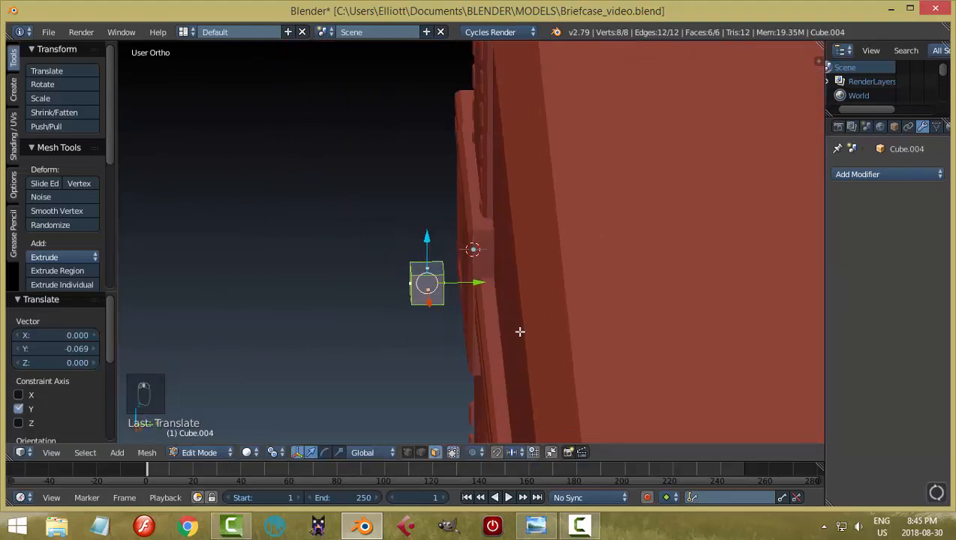
{"action": "key", "text": "s"}
{"action": "key", "text": "z"}
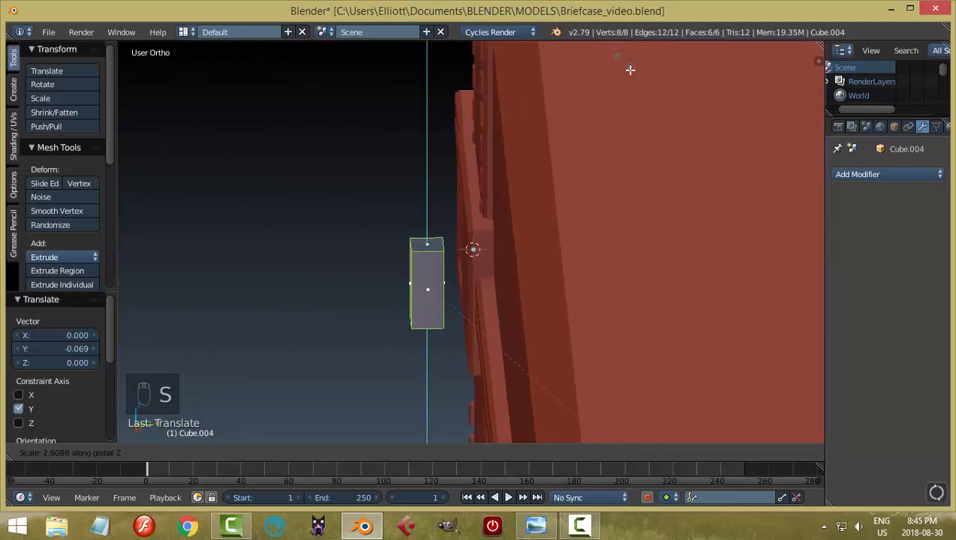
{"action": "left_click", "coordinate": [635, 83]}
Delete the block's rear face, the one facing the briefcase
{"action": "middle_click_drag", "start_coordinate": [505, 223], "coordinate": [433, 279]}
{"action": "key", "text": "a"}
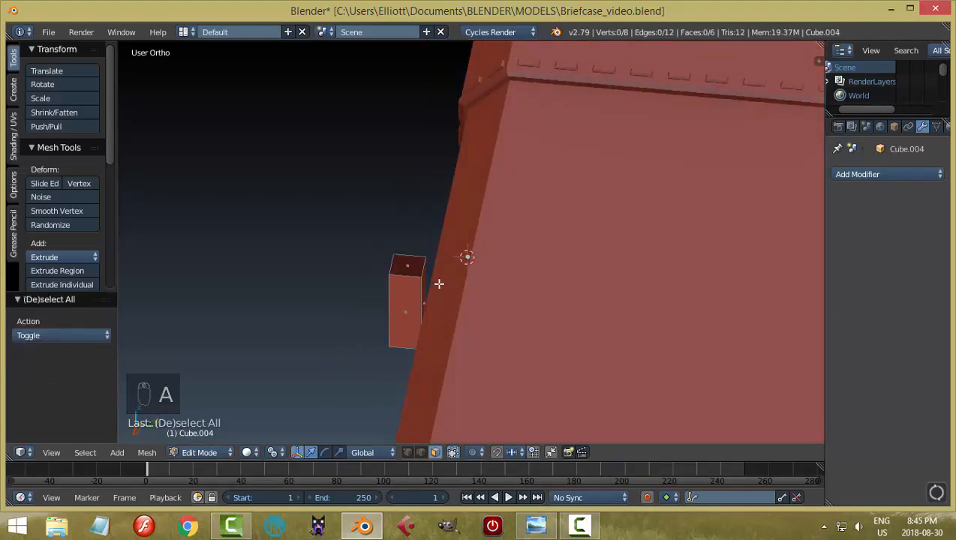
{"action": "right_click", "coordinate": [425, 279]}
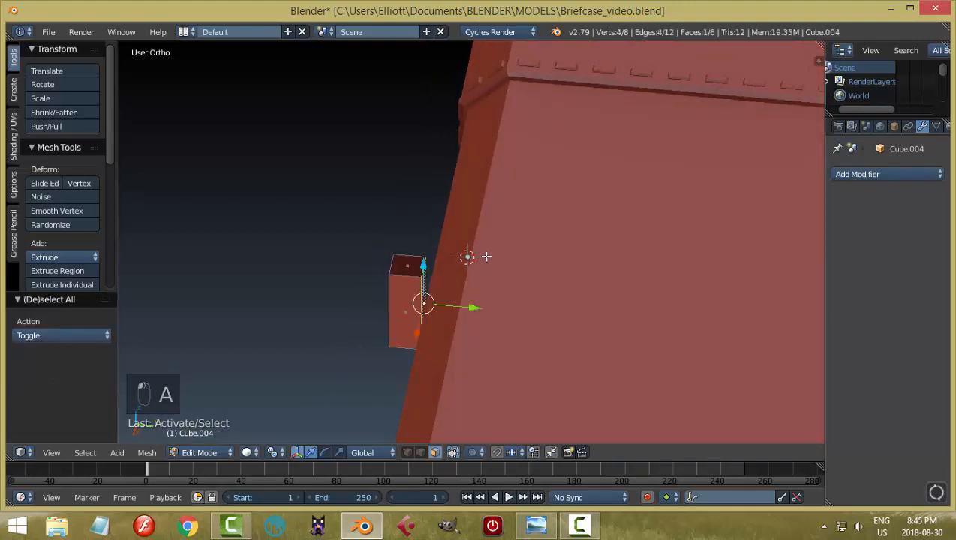
{"action": "key", "text": "x"}
{"action": "left_click", "coordinate": [481, 255]}
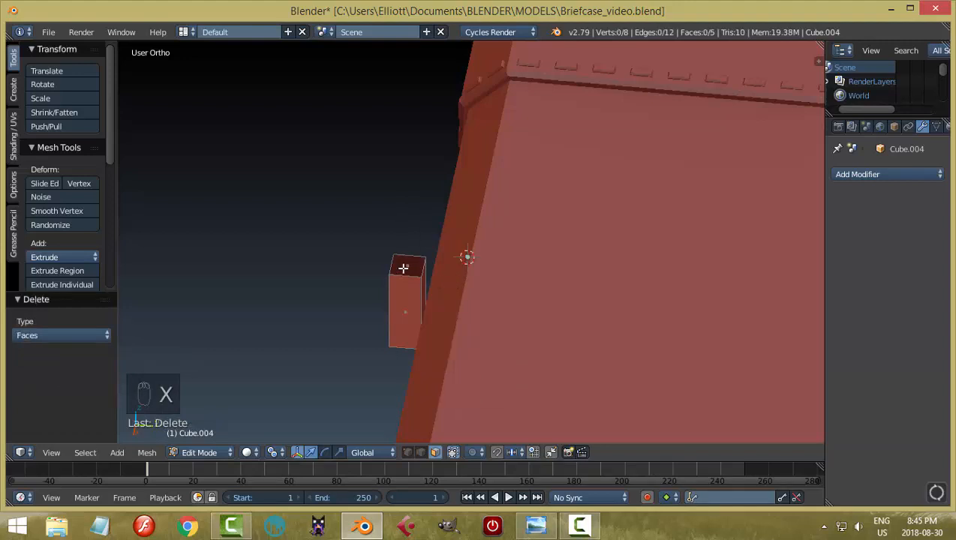
Recalculate the normals of the whole block and return to object mode
{"action": "key", "text": "a"}
{"action": "key", "text": "ctrl+n"}
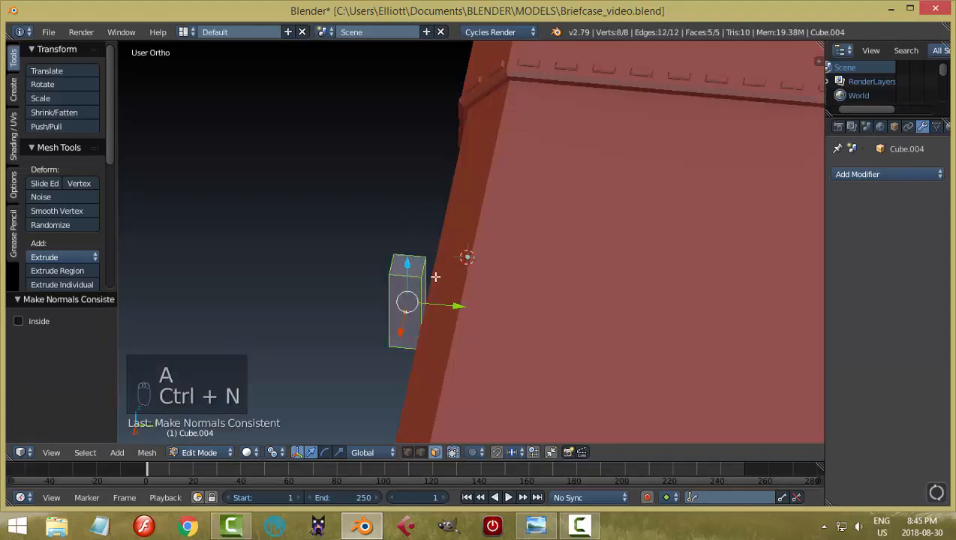
{"action": "key", "text": "a"}
{"action": "key", "text": "Tab"}
{"action": "left_click", "coordinate": [392, 285]}
Move the block about 0.037 along Y toward the latch plate
{"action": "scroll", "coordinate": [393, 285], "scroll_direction": "down", "scroll_amount": 3}
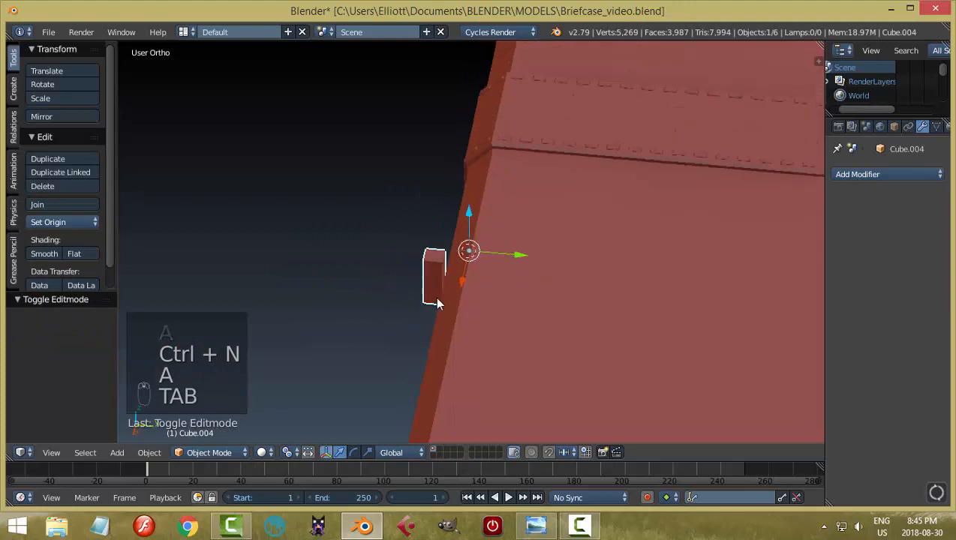
{"action": "middle_click_drag", "start_coordinate": [437, 302], "coordinate": [504, 273]}
{"action": "mouse_move", "coordinate": [521, 243]}
{"action": "left_mouse_down"}
{"action": "mouse_move", "coordinate": [533, 243]}
{"action": "mouse_move", "coordinate": [529, 255]}
{"action": "left_mouse_up"}
Set the block's origin to its geometry
{"action": "middle_click_drag", "start_coordinate": [508, 304], "coordinate": [664, 307]}
{"action": "scroll", "coordinate": [631, 278], "scroll_direction": "up", "scroll_amount": 3}
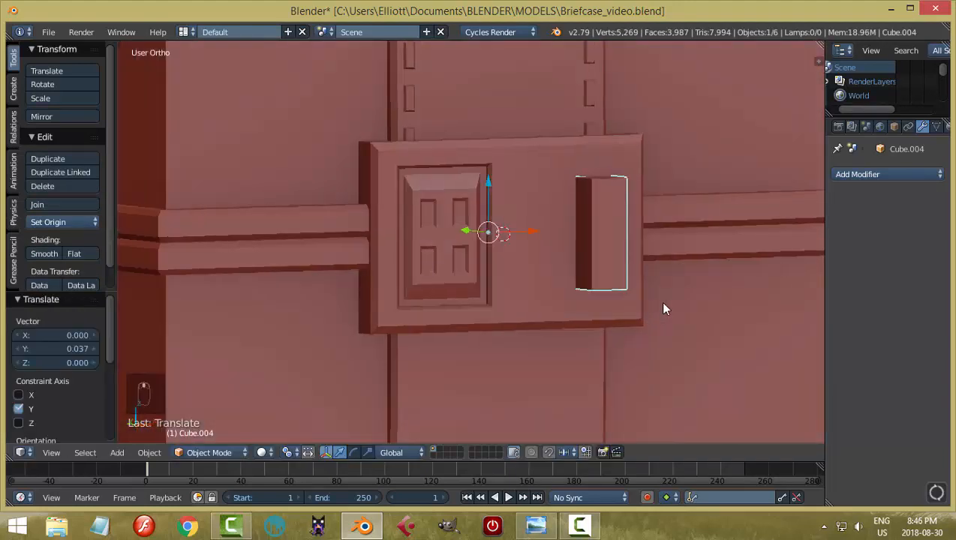
{"action": "left_click", "coordinate": [67, 223]}
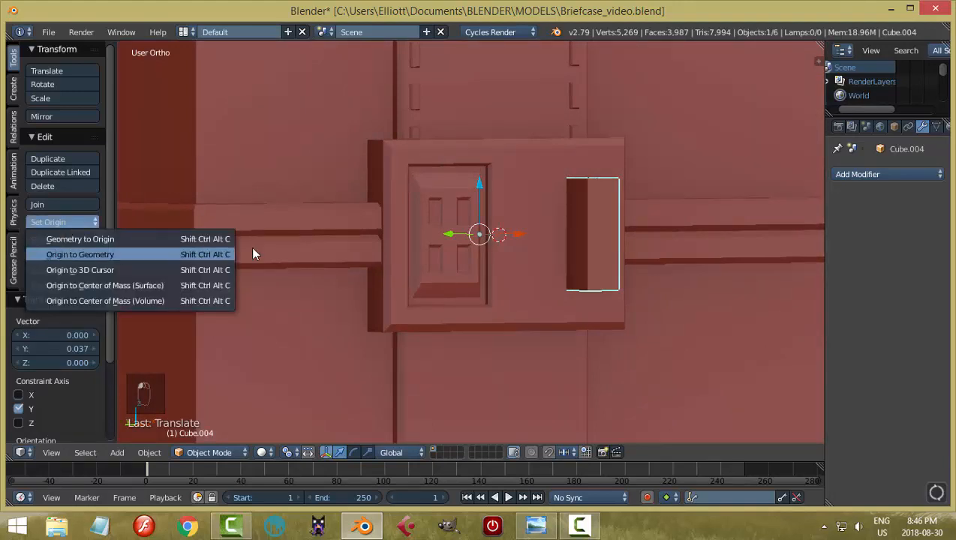
{"action": "left_click", "coordinate": [229, 253]}
Make the block thinner in edit mode by moving its front face about 0.014 along Y toward the plate
{"action": "middle_click_drag", "start_coordinate": [450, 247], "coordinate": [501, 251]}
{"action": "key", "text": "Tab"}
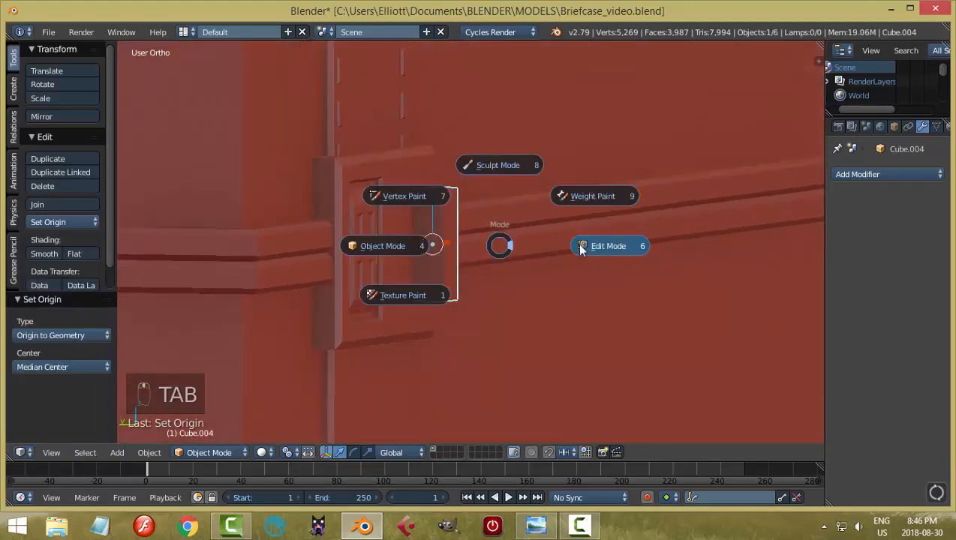
{"action": "left_click", "coordinate": [580, 249]}
{"action": "middle_click_drag", "start_coordinate": [580, 251], "coordinate": [508, 269]}
{"action": "right_click", "coordinate": [447, 223]}
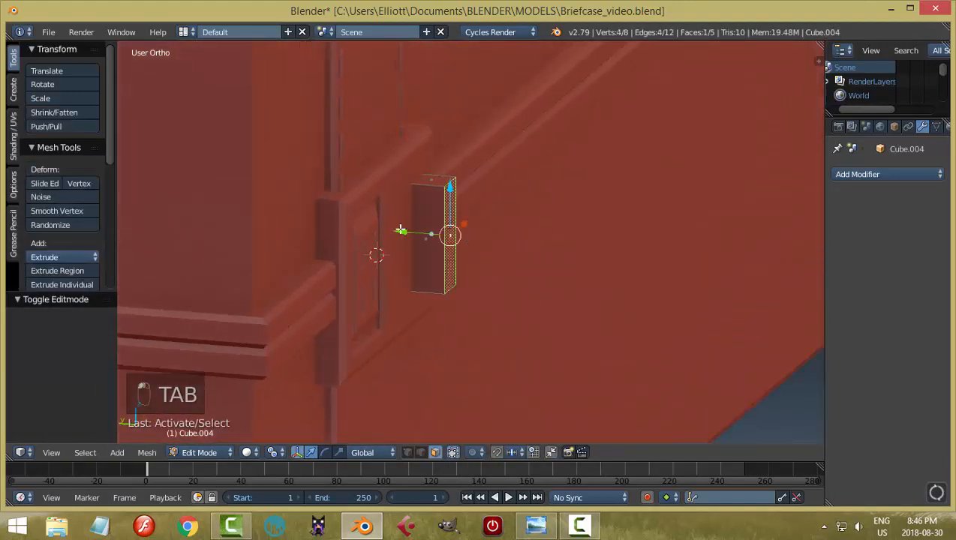
{"action": "left_click_drag", "start_coordinate": [400, 229], "coordinate": [388, 223]}
Bevel the edges of the block's front face with an offset of about 0.009 and return to object mode
{"action": "middle_click_drag", "start_coordinate": [483, 245], "coordinate": [525, 238]}
{"action": "key", "text": "ctrl+b"}
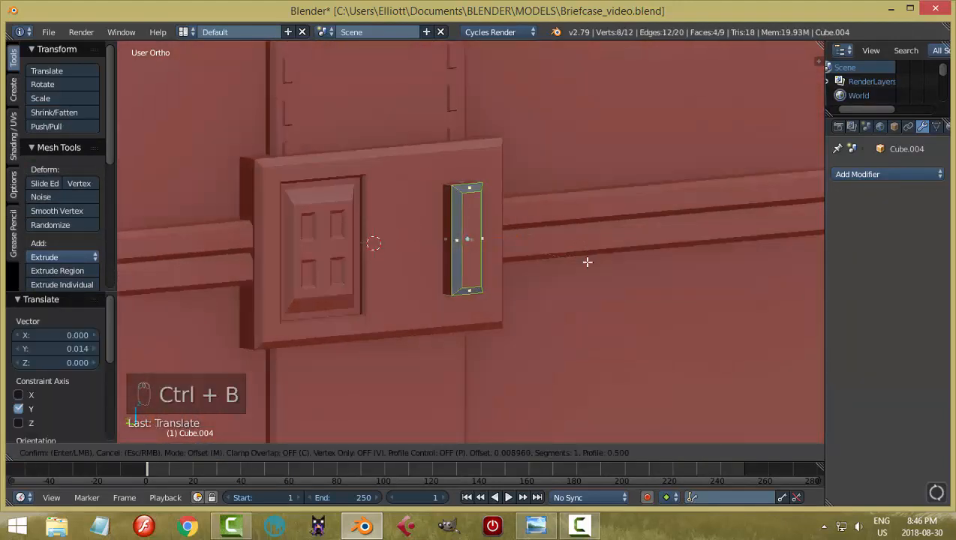
{"action": "left_click", "coordinate": [587, 262]}
{"action": "key", "text": "a"}
{"action": "key", "text": "Tab"}
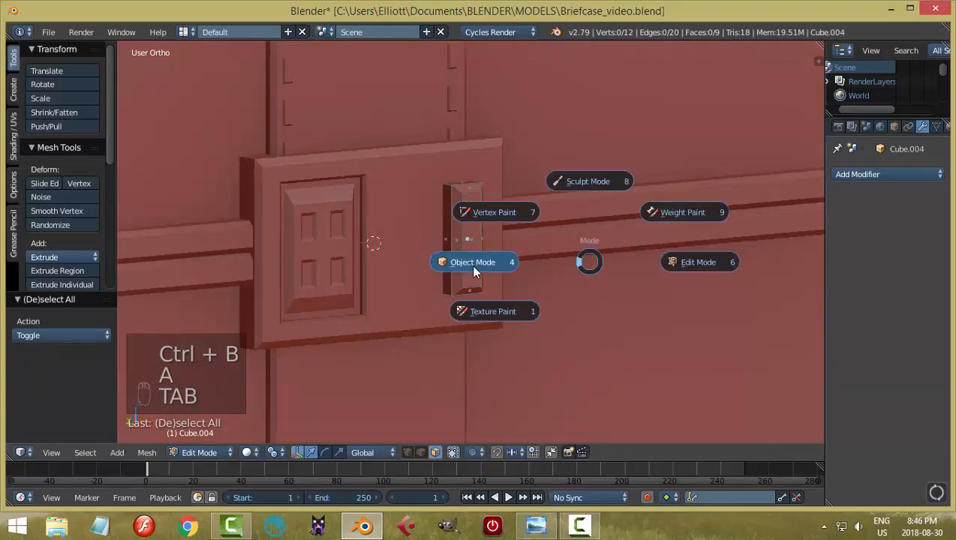
{"action": "left_click", "coordinate": [473, 271]}
Push the bevelled block slightly further along Y toward the latch plate and deselect it
{"action": "middle_click_drag", "start_coordinate": [473, 271], "coordinate": [431, 245]}
{"action": "left_click_drag", "start_coordinate": [388, 225], "coordinate": [378, 218]}
{"action": "key", "text": "a"}
{"action": "scroll", "coordinate": [585, 257], "scroll_direction": "down", "scroll_amount": 5}
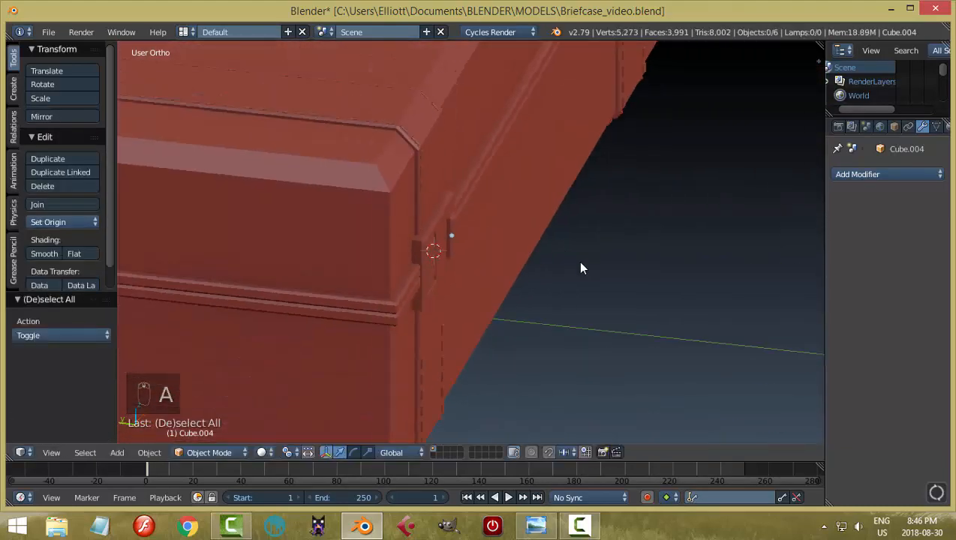
Shift the bevelled block slightly along X toward the raised panel and deselect it
{"action": "middle_click_drag", "start_coordinate": [580, 263], "coordinate": [543, 235]}
{"action": "right_click", "coordinate": [485, 249]}
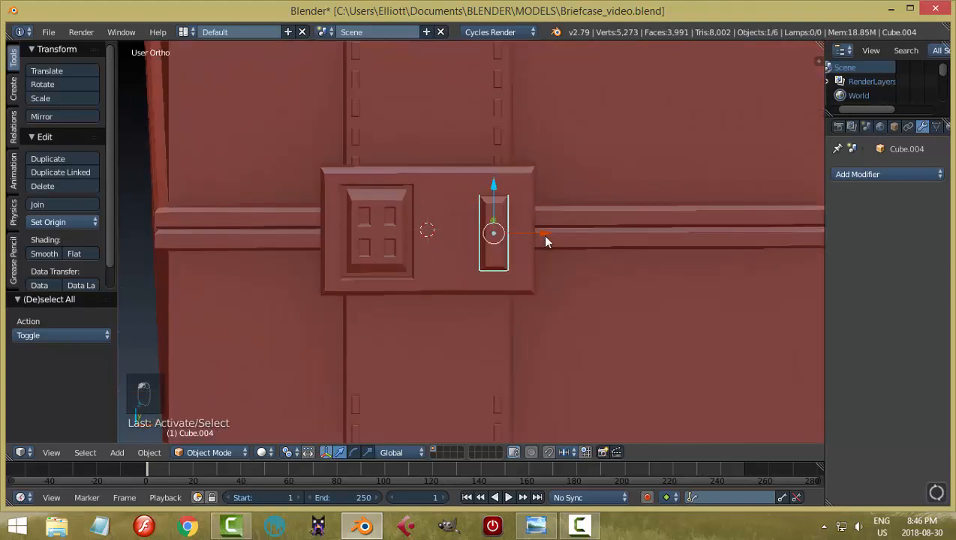
{"action": "left_click_drag", "start_coordinate": [542, 234], "coordinate": [515, 132]}
{"action": "scroll", "coordinate": [562, 272], "scroll_direction": "down", "scroll_amount": 4}
{"action": "key", "text": "a"}
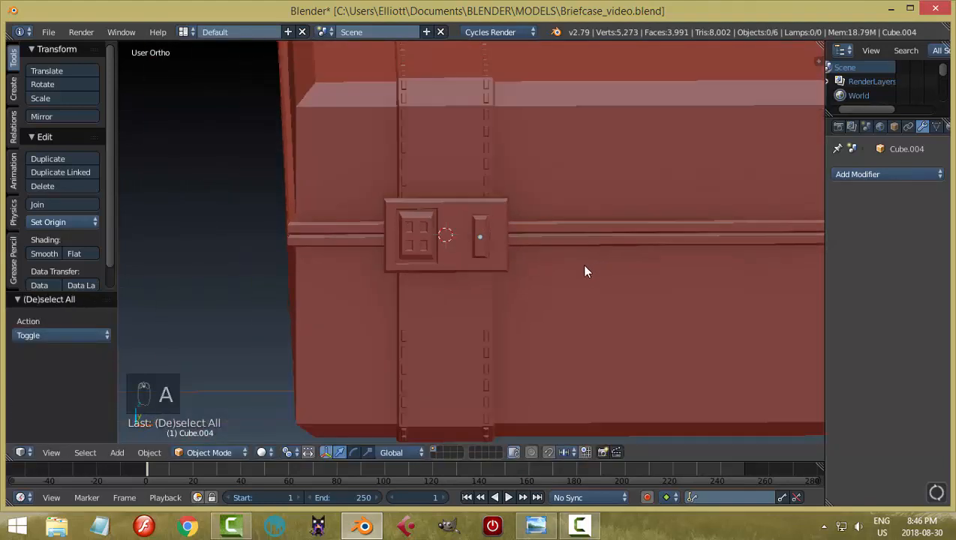
Nudge the bevelled block's position on the latch plate once more and deselect it
{"action": "middle_click_drag", "start_coordinate": [585, 269], "coordinate": [558, 267]}
{"action": "scroll", "coordinate": [542, 276], "scroll_direction": "up", "scroll_amount": 4}
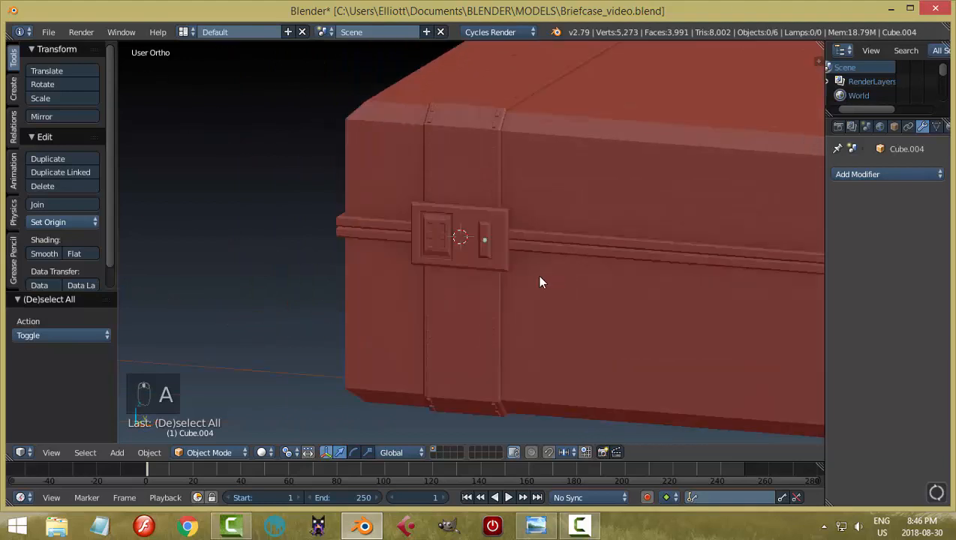
{"action": "right_click", "coordinate": [496, 241]}
{"action": "mouse_move", "coordinate": [527, 239]}
{"action": "left_mouse_down"}
{"action": "mouse_move", "coordinate": [563, 242]}
{"action": "mouse_move", "coordinate": [535, 246]}
{"action": "left_mouse_up"}
{"action": "key", "text": "a"}
{"action": "scroll", "coordinate": [600, 259], "scroll_direction": "down", "scroll_amount": 5}
{"action": "middle_click_drag", "start_coordinate": [589, 270], "coordinate": [452, 273], "text": "shift"}
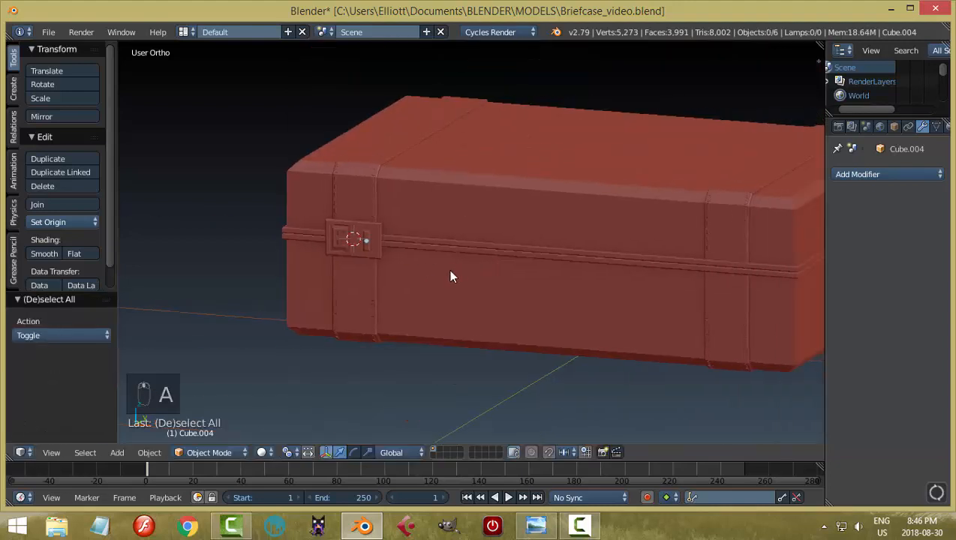
Join the bevelled block and the left latch plate into one object and save the file
{"action": "scroll", "coordinate": [274, 238], "scroll_direction": "up", "scroll_amount": 4}
{"action": "right_click", "coordinate": [255, 232]}
{"action": "right_click", "coordinate": [274, 214], "text": "shift"}
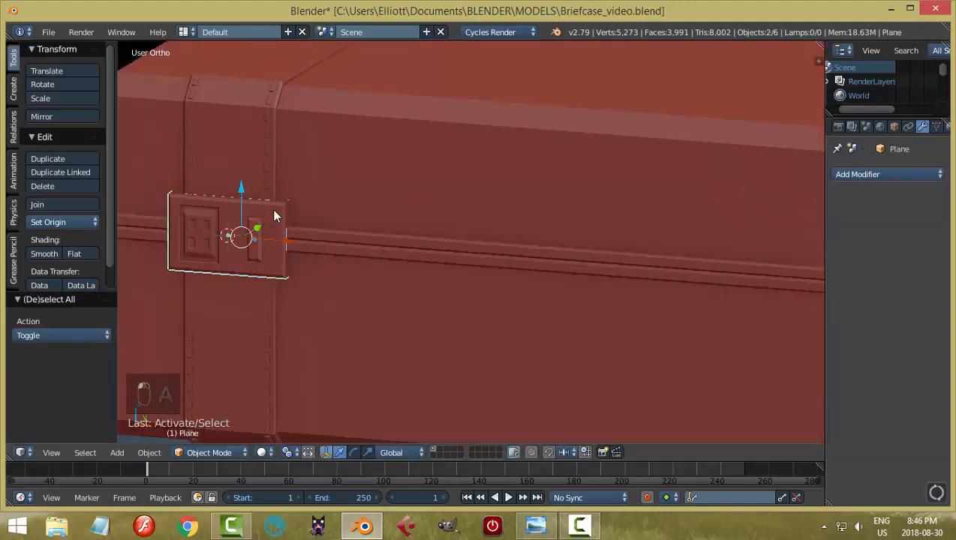
{"action": "key", "text": "ctrl+j"}
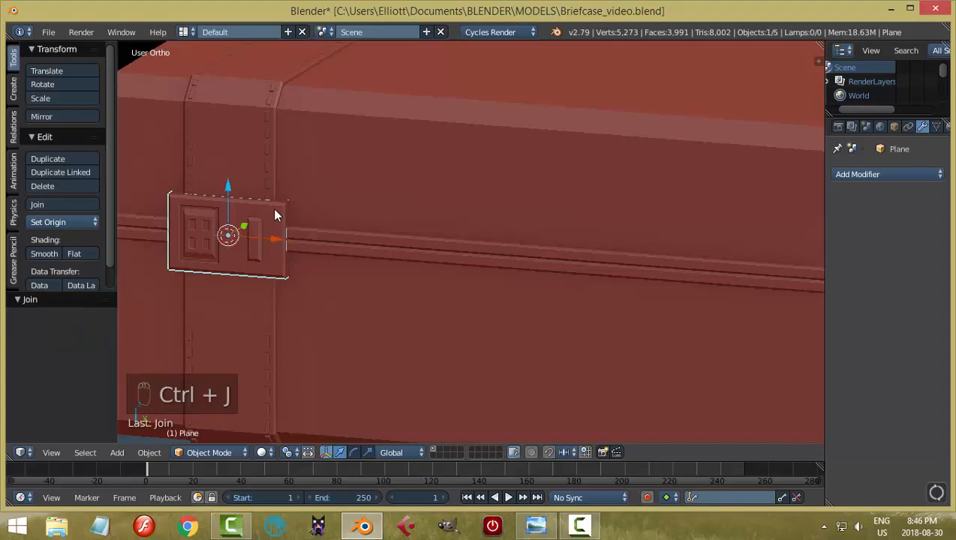
{"action": "key", "text": "ctrl+s"}
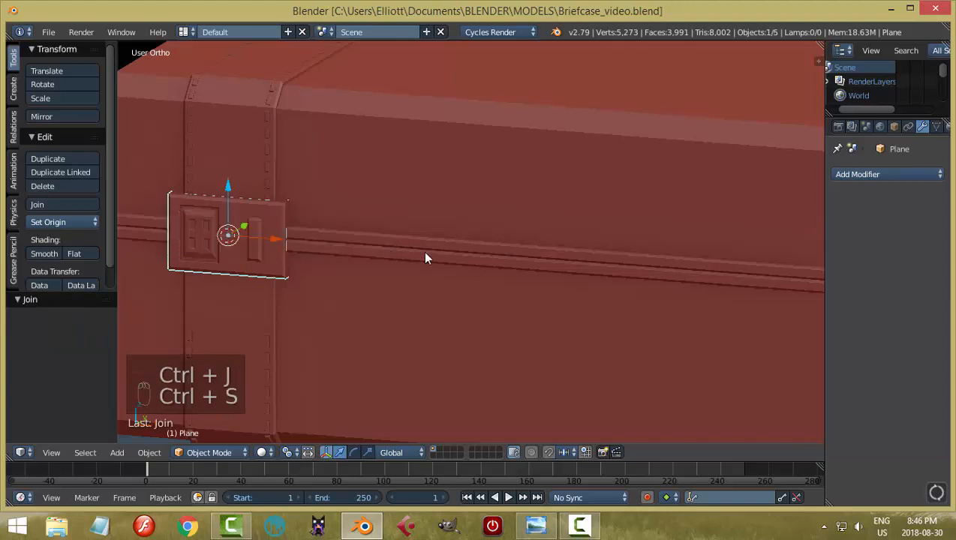
Snap the 3D cursor to the origin of the briefcase lid
{"action": "right_click", "coordinate": [553, 216]}
{"action": "scroll", "coordinate": [621, 246], "scroll_direction": "down", "scroll_amount": 6}
{"action": "middle_click_drag", "start_coordinate": [610, 241], "coordinate": [519, 246]}
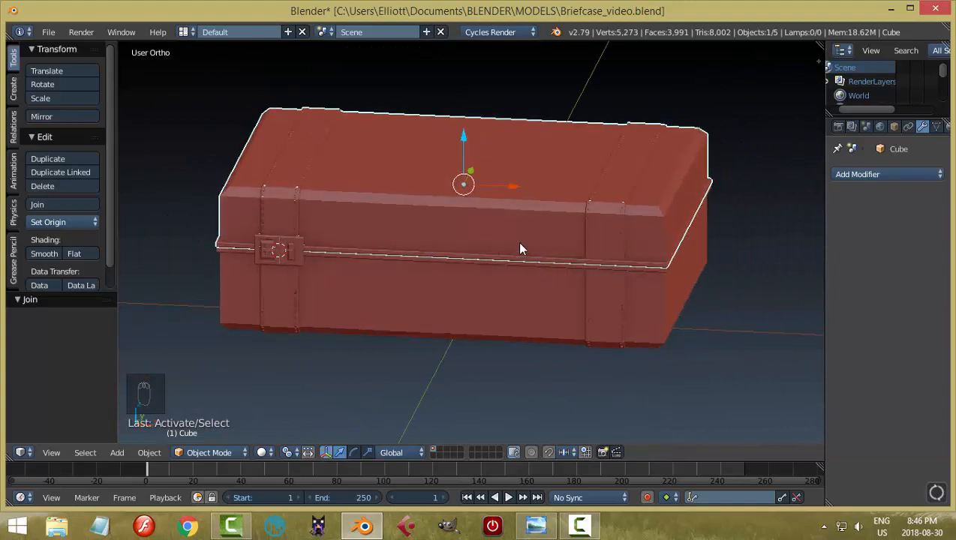
{"action": "key", "text": "shift+s"}
{"action": "left_click", "coordinate": [519, 245]}
Add a Mirror modifier on the X axis to the latch plate, using Cube as the mirror object
{"action": "right_click", "coordinate": [293, 256]}
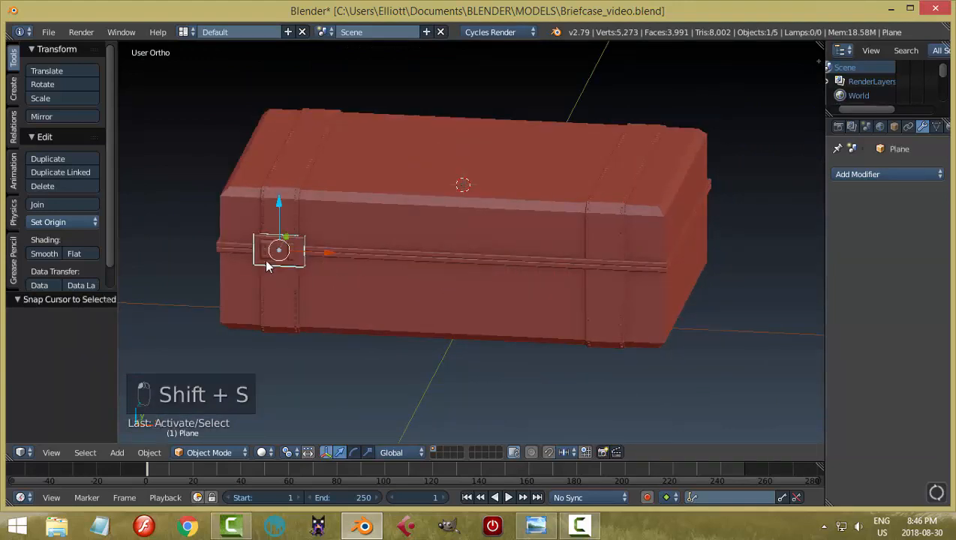
{"action": "left_click", "coordinate": [863, 174]}
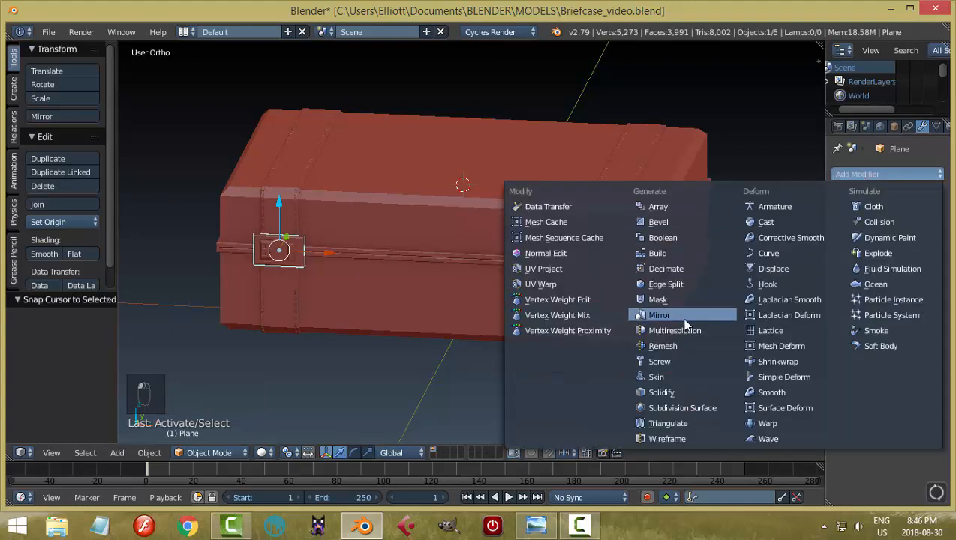
{"action": "left_click", "coordinate": [659, 315]}
{"action": "left_click", "coordinate": [933, 331]}
{"action": "left_click", "coordinate": [501, 233]}
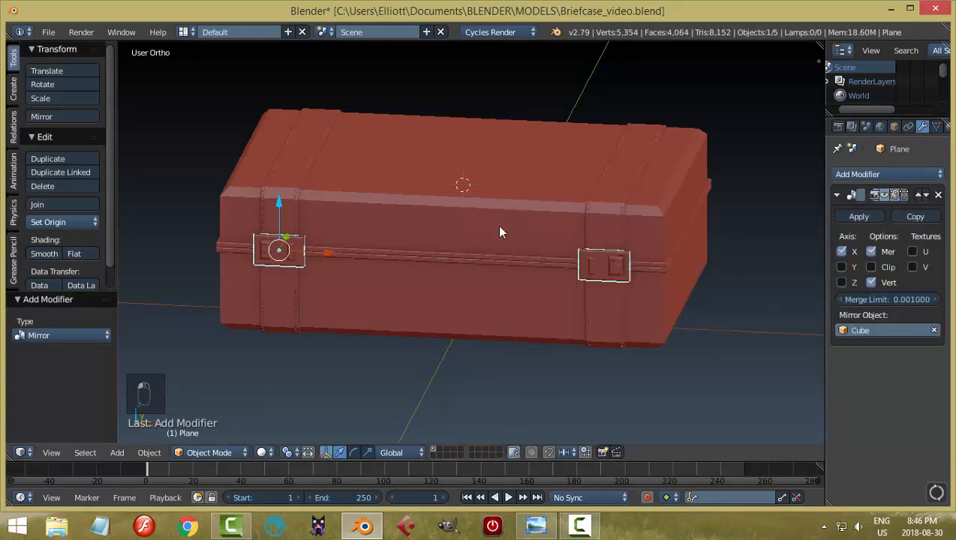
Deselect the latch plates and apply the Mirror modifier
{"action": "scroll", "coordinate": [652, 316], "scroll_direction": "up", "scroll_amount": 3}
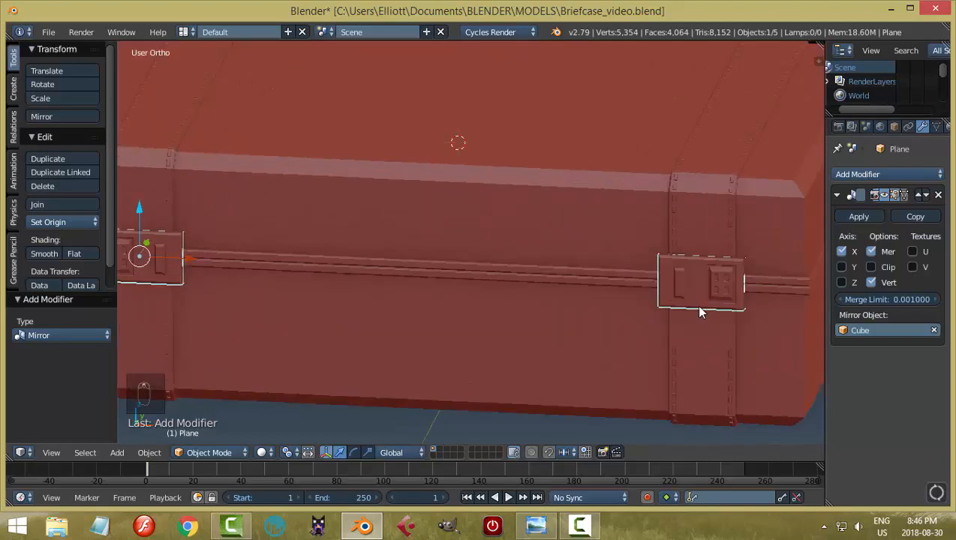
{"action": "key", "text": "a"}
{"action": "middle_click_drag", "start_coordinate": [699, 308], "coordinate": [567, 232]}
{"action": "scroll", "coordinate": [457, 308], "scroll_direction": "up", "scroll_amount": 3}
{"action": "scroll", "coordinate": [603, 269], "scroll_direction": "down", "scroll_amount": 3}
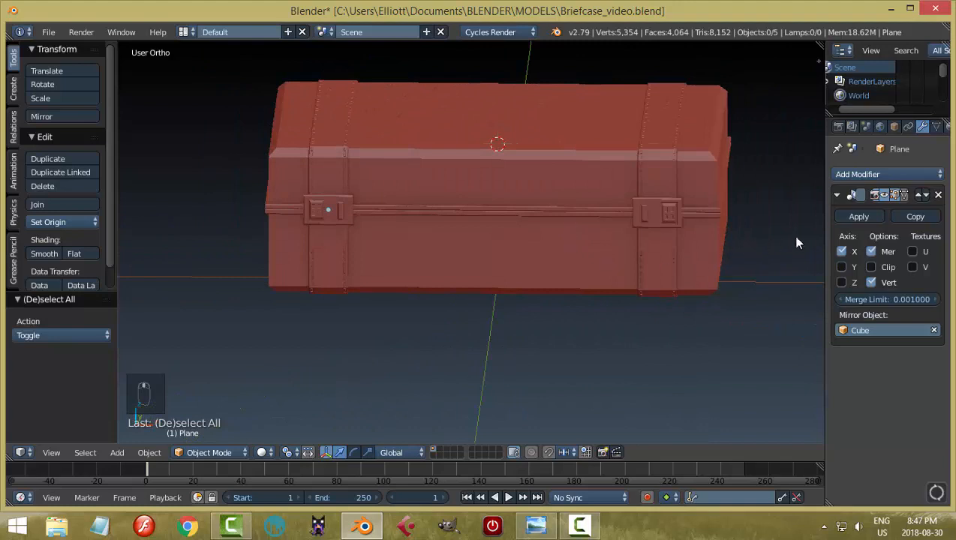
{"action": "left_click", "coordinate": [858, 216]}
Open the straps' upper stitching object in Edit Mode
{"action": "scroll", "coordinate": [452, 259], "scroll_direction": "up", "scroll_amount": 6}
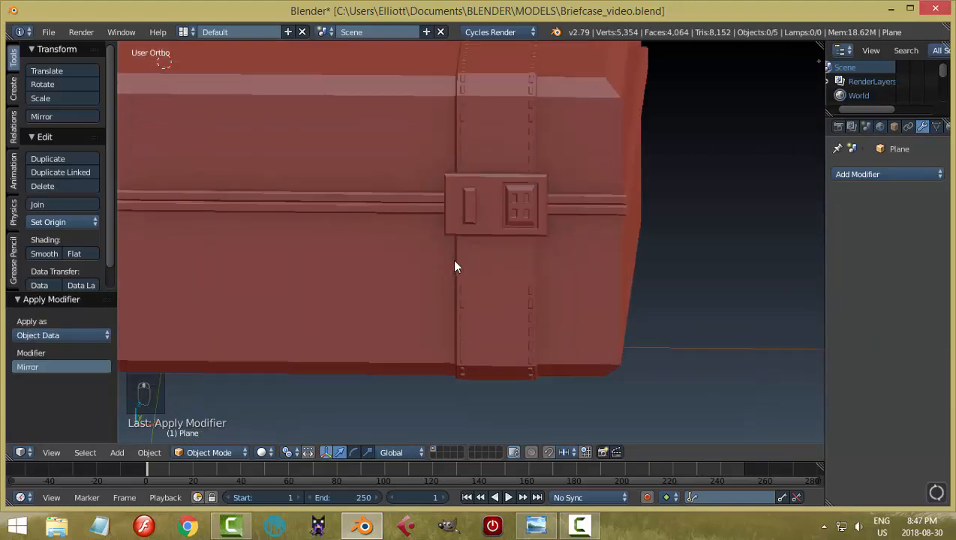
{"action": "middle_click_drag", "start_coordinate": [453, 264], "coordinate": [475, 216]}
{"action": "right_click", "coordinate": [490, 174]}
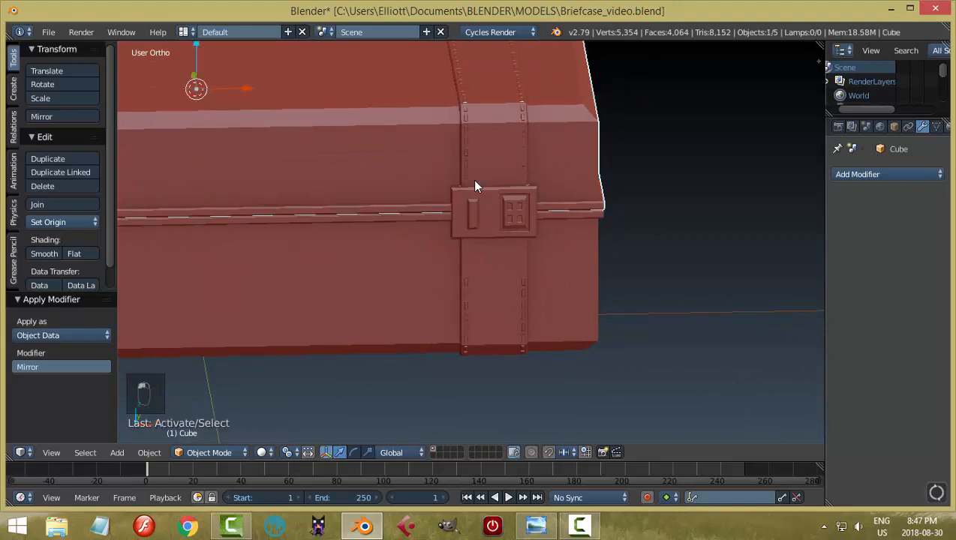
{"action": "right_click", "coordinate": [466, 178]}
{"action": "key", "text": "Tab"}
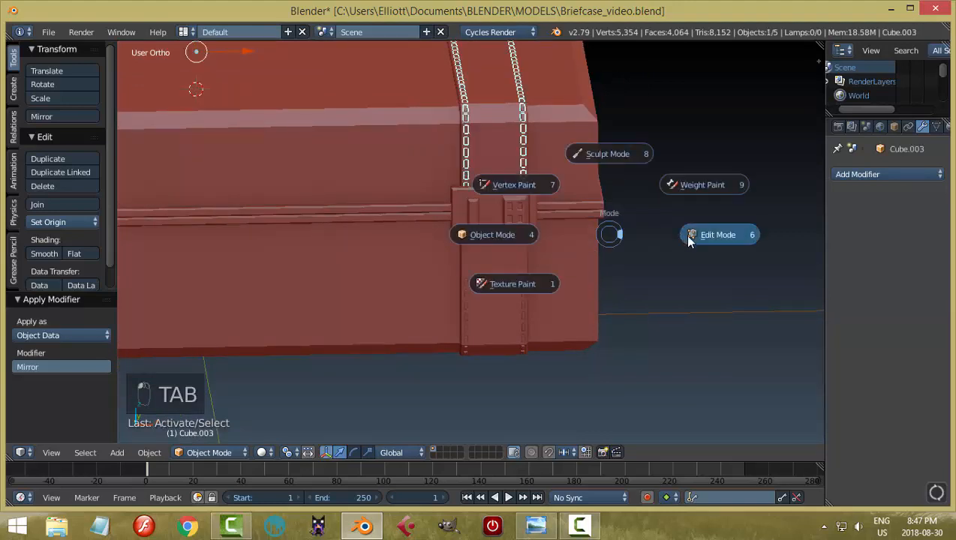
{"action": "left_click", "coordinate": [686, 235]}
Delete the two complete stitches that run into the top edge of the right latch plate
{"action": "scroll", "coordinate": [598, 254], "scroll_direction": "up", "scroll_amount": 8}
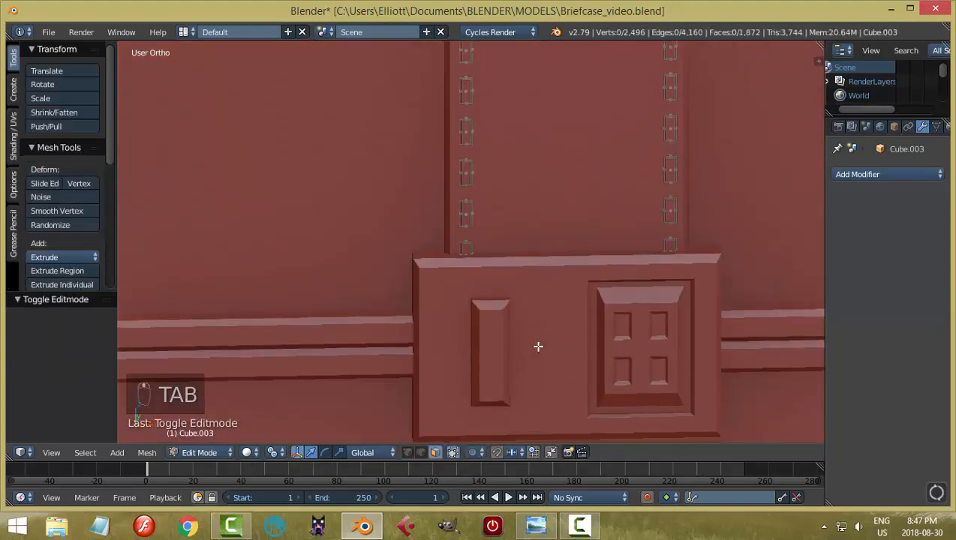
{"action": "right_click", "coordinate": [463, 252]}
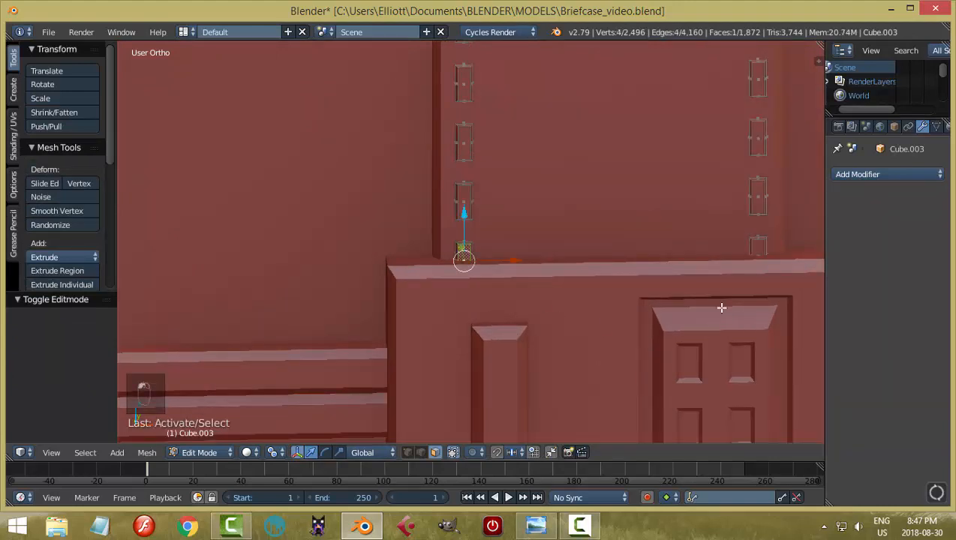
{"action": "right_click", "coordinate": [759, 247], "text": "shift"}
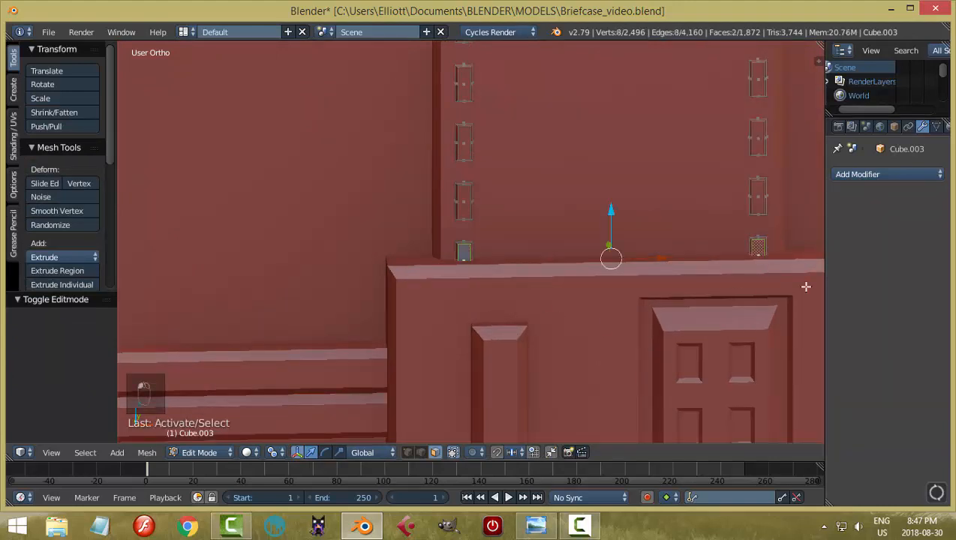
{"action": "key", "text": "ctrl+l"}
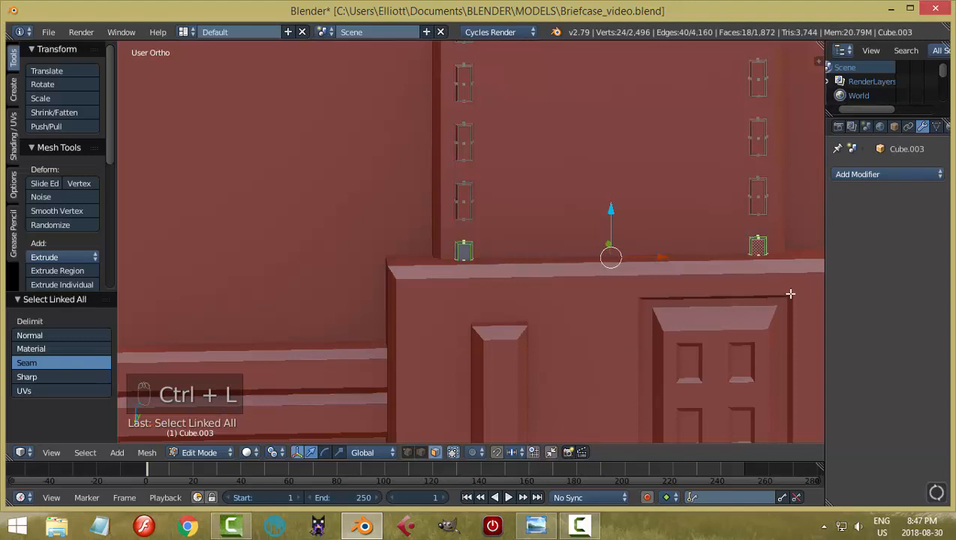
{"action": "scroll", "coordinate": [790, 294], "scroll_direction": "down", "scroll_amount": 4}
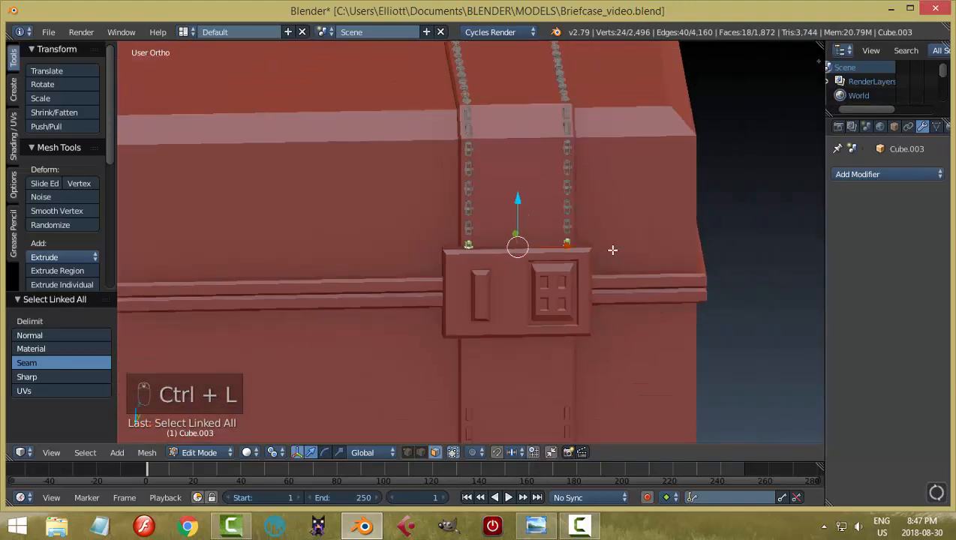
{"action": "scroll", "coordinate": [612, 250], "scroll_direction": "up", "scroll_amount": 4}
{"action": "key", "text": "x"}
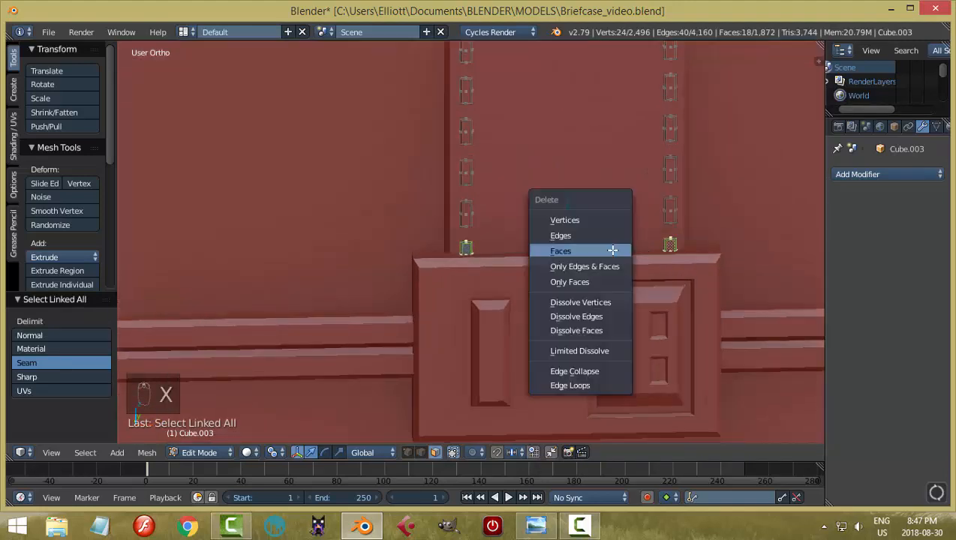
{"action": "left_click", "coordinate": [576, 220]}
Delete the two complete stitches that run into the top edge of the left latch plate
{"action": "middle_click_drag", "start_coordinate": [510, 314], "coordinate": [796, 253]}
{"action": "scroll", "coordinate": [309, 262], "scroll_direction": "up", "scroll_amount": 4}
{"action": "middle_click_drag", "start_coordinate": [187, 258], "coordinate": [661, 299], "text": "shift"}
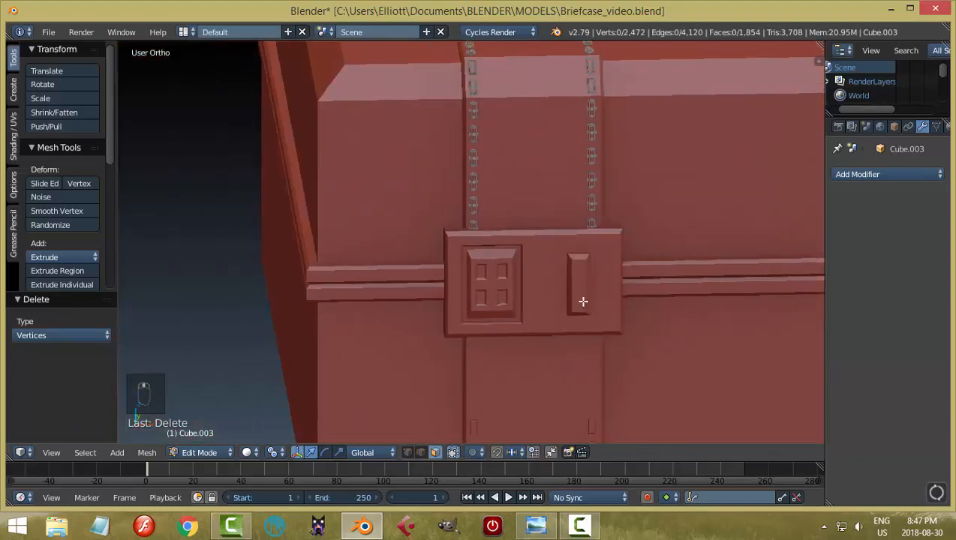
{"action": "scroll", "coordinate": [577, 299], "scroll_direction": "up", "scroll_amount": 3}
{"action": "right_click", "coordinate": [475, 218]}
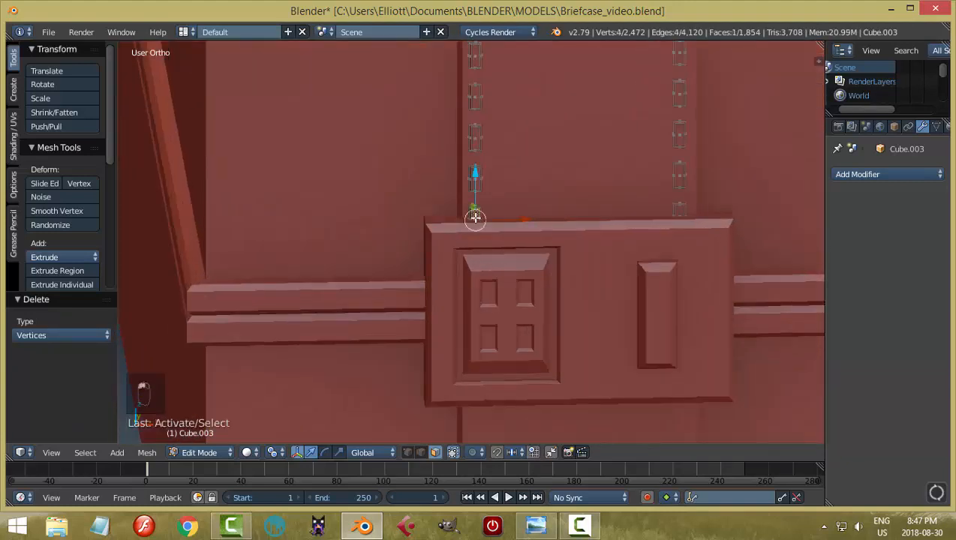
{"action": "right_click", "coordinate": [681, 208], "text": "shift"}
{"action": "key", "text": "ctrl+l"}
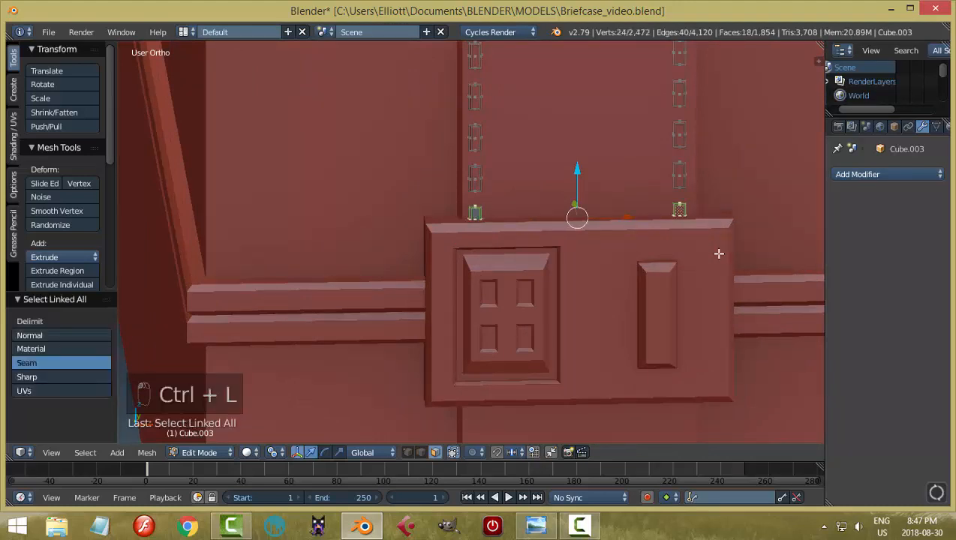
{"action": "key", "text": "x"}
{"action": "left_click", "coordinate": [720, 253]}
Return to Object Mode and clear the selection
{"action": "key", "text": "Tab"}
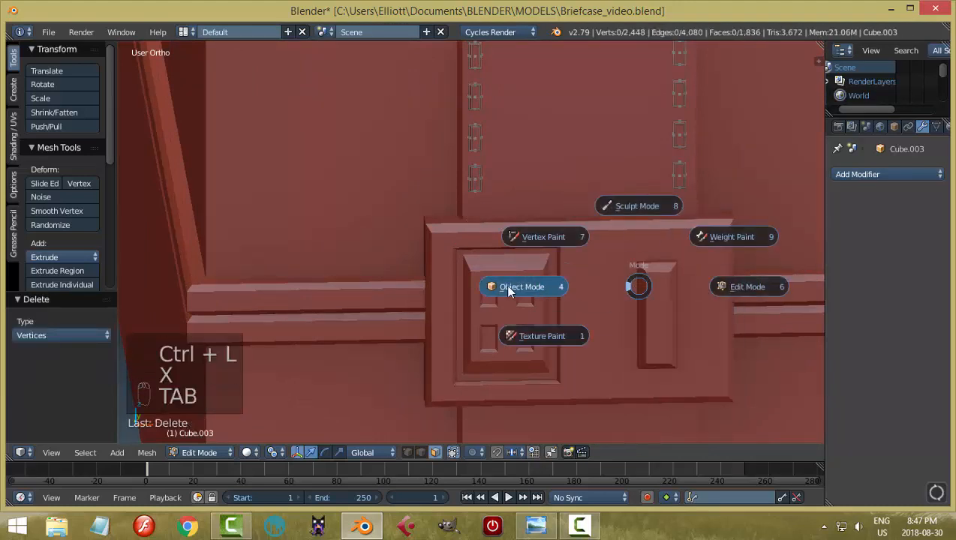
{"action": "left_click", "coordinate": [510, 283]}
{"action": "scroll", "coordinate": [592, 303], "scroll_direction": "down", "scroll_amount": 5}
{"action": "key", "text": "a"}
{"action": "key", "text": "a"}
Open the straps' lower stitching object in Edit Mode from the front orthographic view
{"action": "mouse_move", "coordinate": [599, 310]}
{"action": "middle_mouse_down"}
{"action": "mouse_move", "coordinate": [599, 324]}
{"action": "mouse_move", "coordinate": [491, 290]}
{"action": "mouse_move", "coordinate": [560, 280]}
{"action": "mouse_move", "coordinate": [607, 303]}
{"action": "middle_mouse_up"}
{"action": "middle_click_drag", "start_coordinate": [606, 303], "coordinate": [415, 310], "text": "shift"}
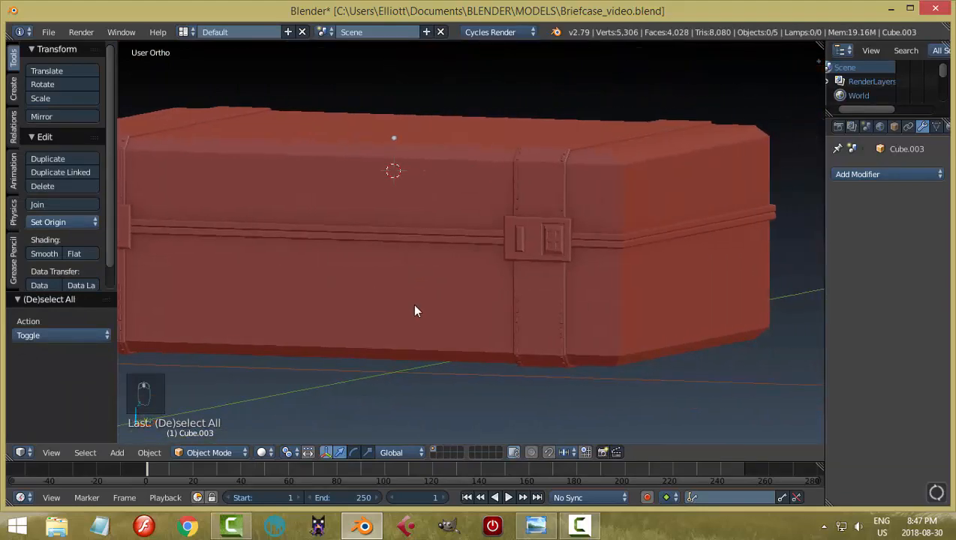
{"action": "scroll", "coordinate": [554, 313], "scroll_direction": "up", "scroll_amount": 2}
{"action": "middle_click_drag", "start_coordinate": [598, 315], "coordinate": [361, 281], "text": "shift"}
{"action": "scroll", "coordinate": [361, 296], "scroll_direction": "up", "scroll_amount": 2}
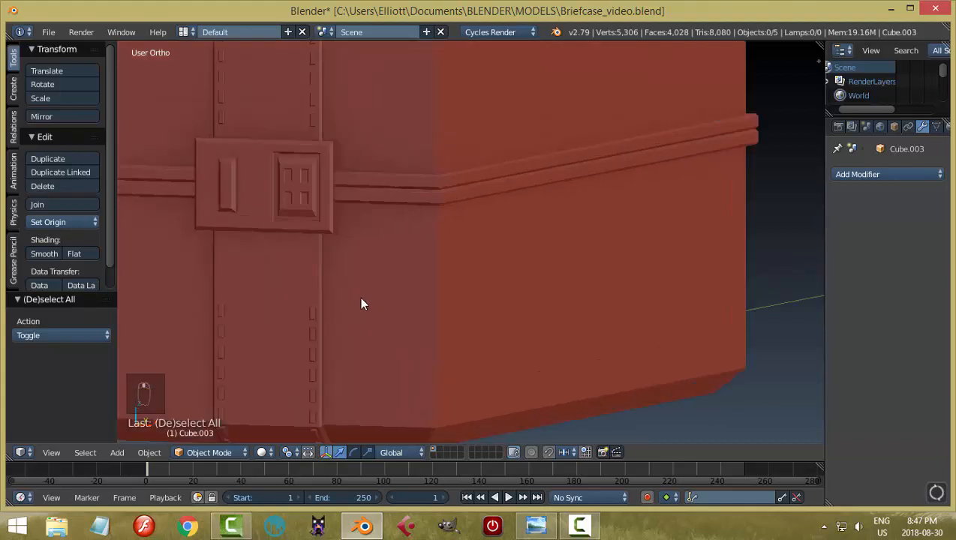
{"action": "right_click", "coordinate": [313, 312]}
{"action": "key", "text": "KP_1"}
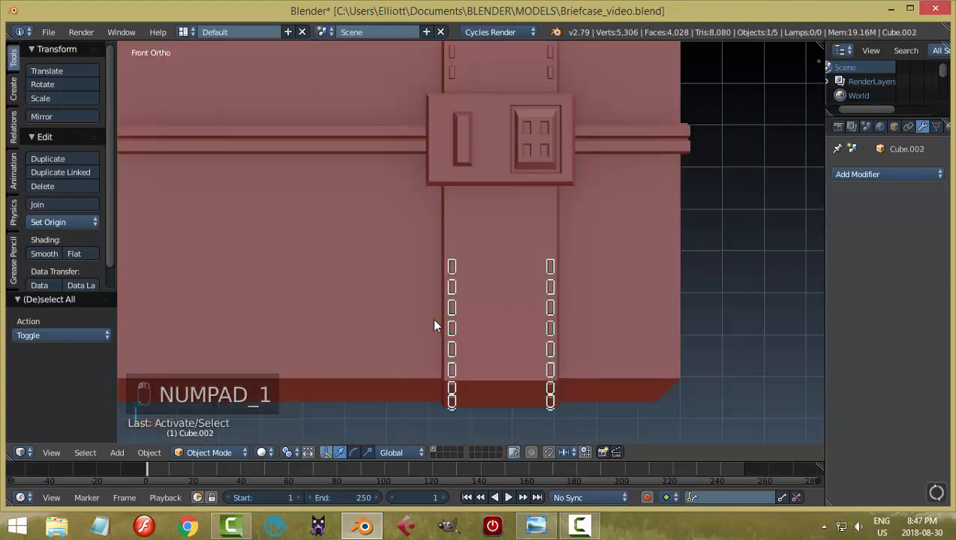
{"action": "key", "text": "Tab"}
{"action": "left_click", "coordinate": [495, 323]}
Select the two topmost linked stitches below the right latch plate
{"action": "scroll", "coordinate": [495, 325], "scroll_direction": "up", "scroll_amount": 5}
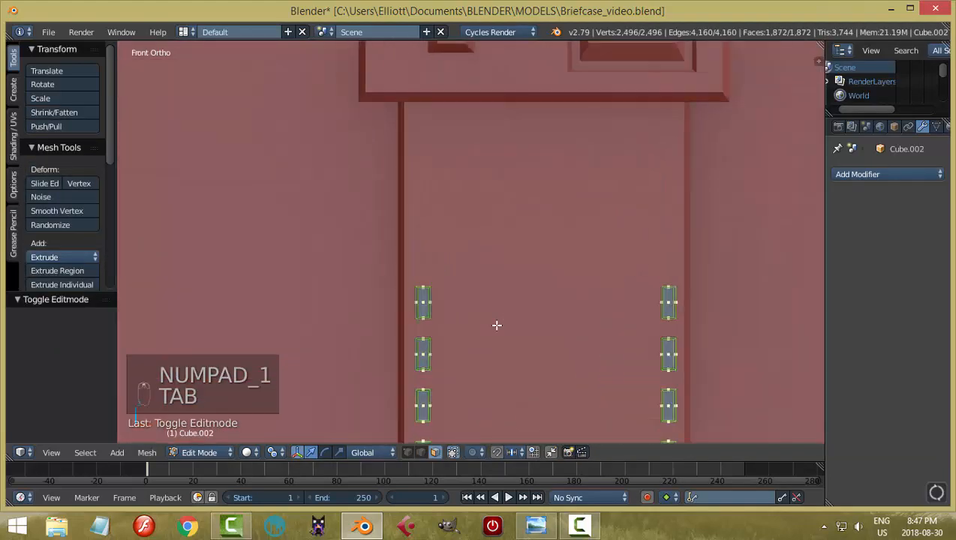
{"action": "right_click", "coordinate": [424, 303]}
{"action": "right_click", "coordinate": [666, 305], "text": "shift"}
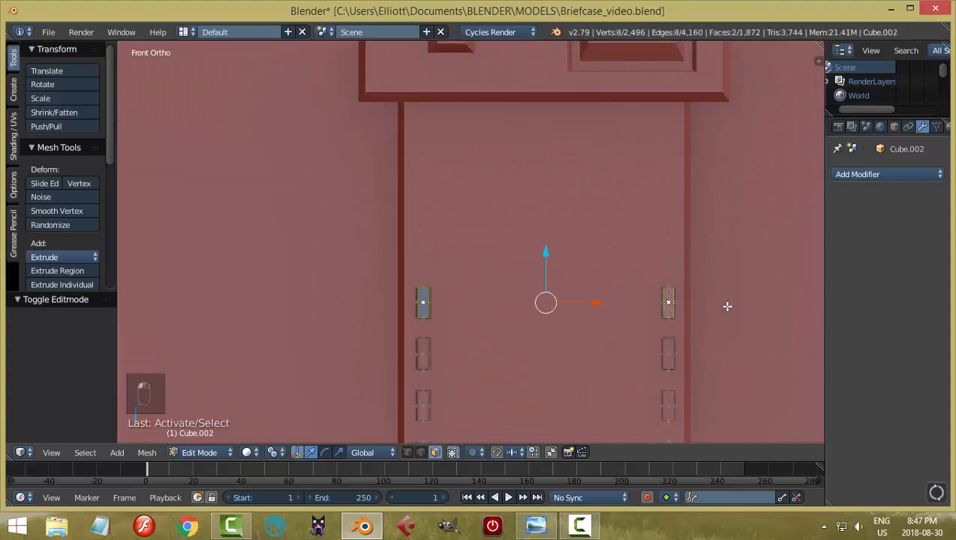
{"action": "key", "text": "ctrl+l"}
Add the two topmost linked stitches below the left latch plate to the selection
{"action": "scroll", "coordinate": [358, 361], "scroll_direction": "down", "scroll_amount": 8}
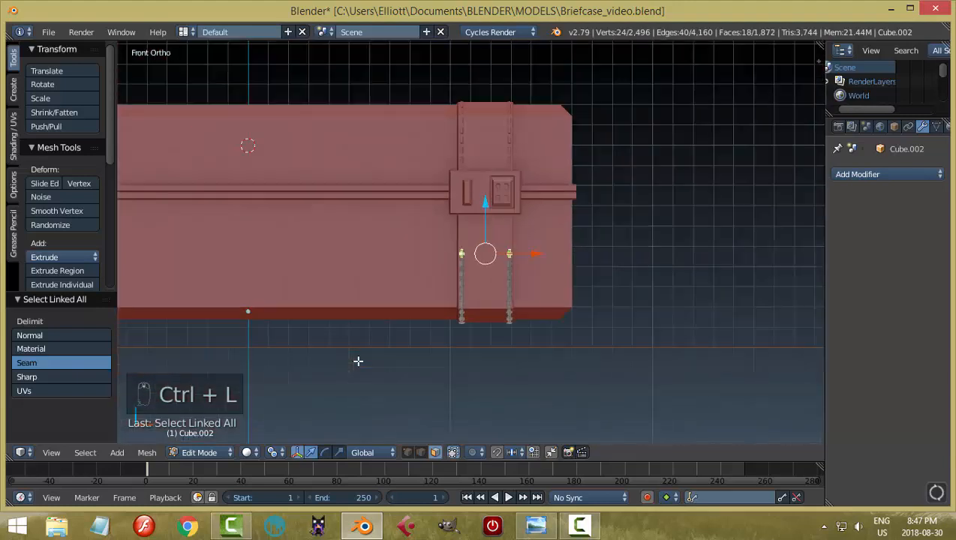
{"action": "middle_click_drag", "start_coordinate": [357, 361], "coordinate": [619, 311], "text": "shift"}
{"action": "middle_click_drag", "start_coordinate": [339, 321], "coordinate": [488, 320], "text": "shift"}
{"action": "scroll", "coordinate": [465, 328], "scroll_direction": "up", "scroll_amount": 5}
{"action": "scroll", "coordinate": [443, 334], "scroll_direction": "up", "scroll_amount": 3}
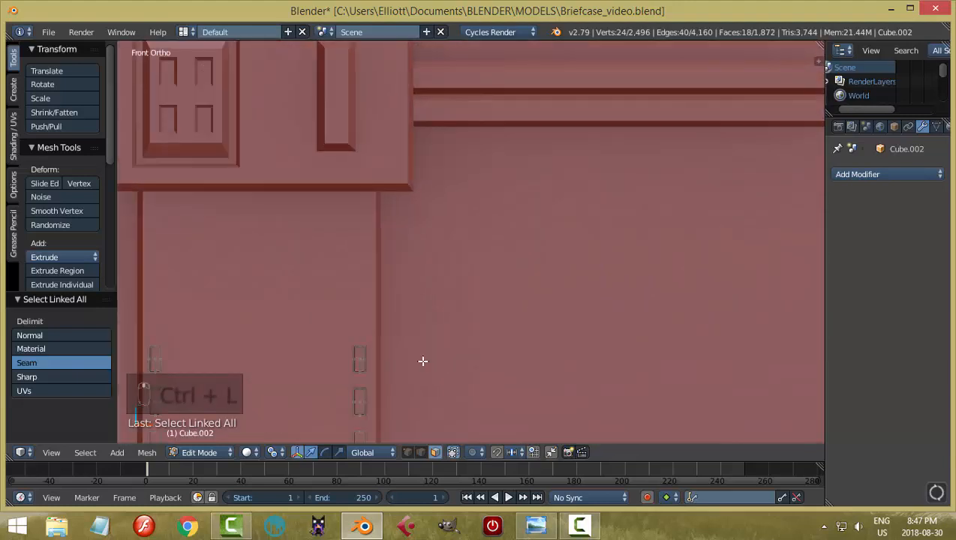
{"action": "middle_click_drag", "start_coordinate": [345, 383], "coordinate": [597, 273], "text": "shift"}
{"action": "scroll", "coordinate": [496, 316], "scroll_direction": "up", "scroll_amount": 2}
{"action": "right_click", "coordinate": [369, 259], "text": "shift"}
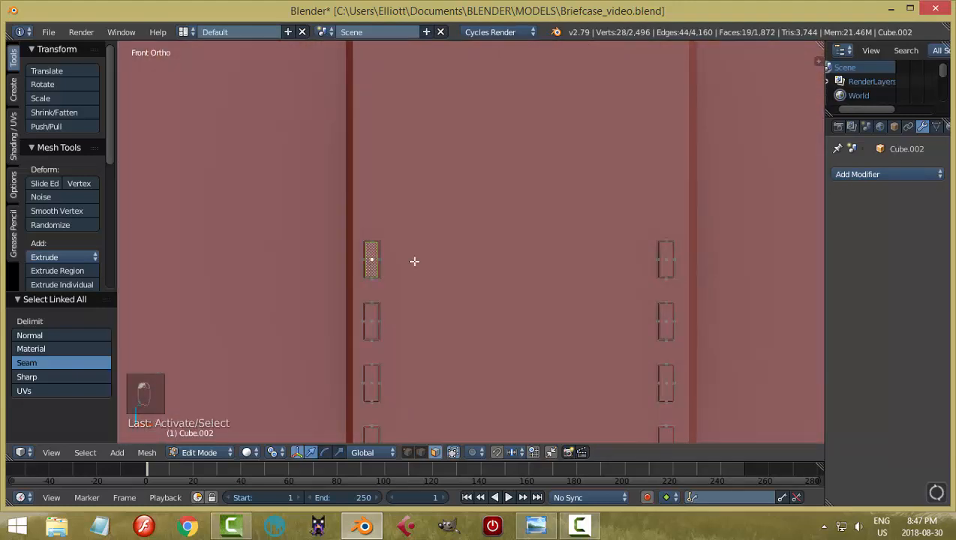
{"action": "right_click", "coordinate": [664, 257], "text": "shift"}
{"action": "key", "text": "ctrl+l"}
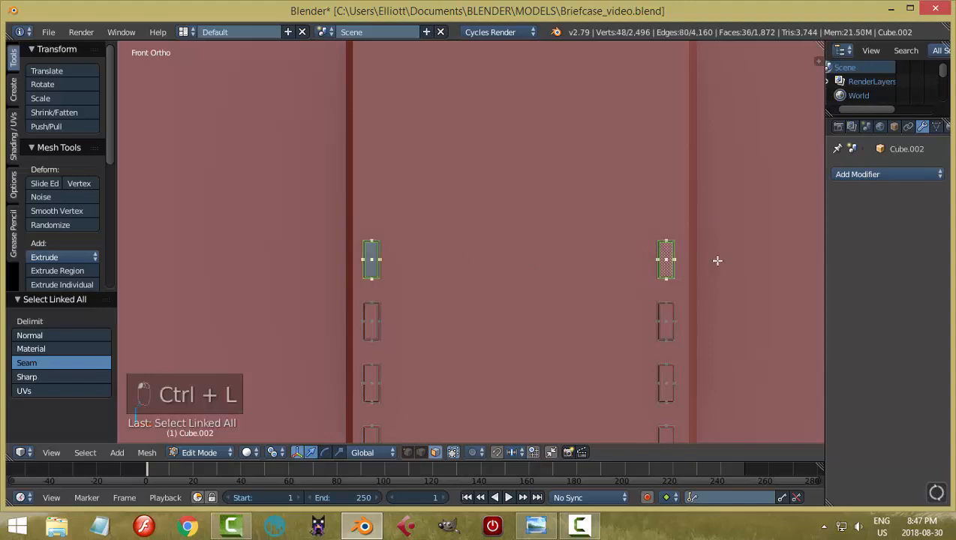
Duplicate the selected stitches on both straps and move the copies up about 0.052 along Z
{"action": "scroll", "coordinate": [576, 331], "scroll_direction": "down", "scroll_amount": 8}
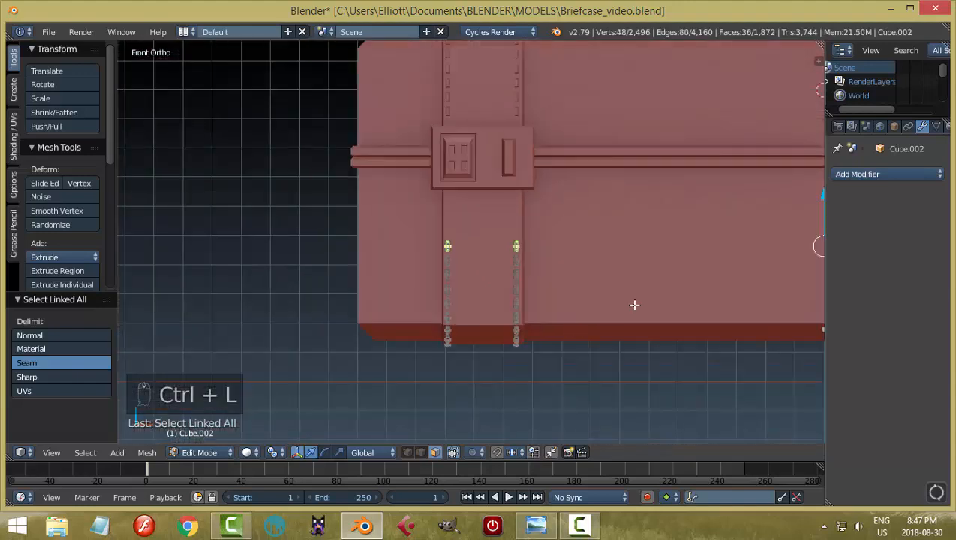
{"action": "middle_click_drag", "start_coordinate": [633, 304], "coordinate": [260, 304], "text": "shift"}
{"action": "middle_click_drag", "start_coordinate": [435, 285], "coordinate": [737, 270], "text": "shift"}
{"action": "scroll", "coordinate": [548, 263], "scroll_direction": "up", "scroll_amount": 10}
{"action": "middle_click_drag", "start_coordinate": [505, 274], "coordinate": [682, 310], "text": "shift"}
{"action": "scroll", "coordinate": [610, 334], "scroll_direction": "down", "scroll_amount": 2}
{"action": "key", "text": "shift+d"}
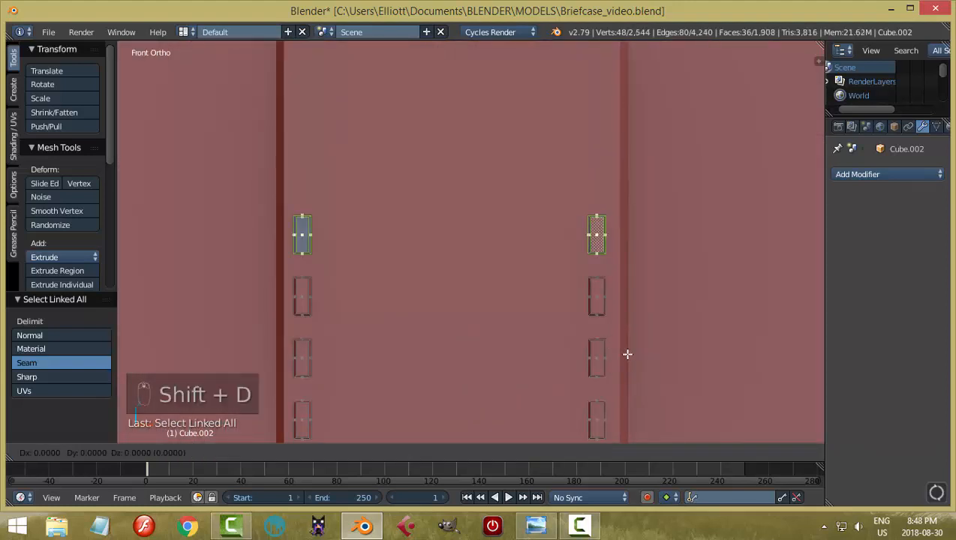
{"action": "key", "text": "g"}
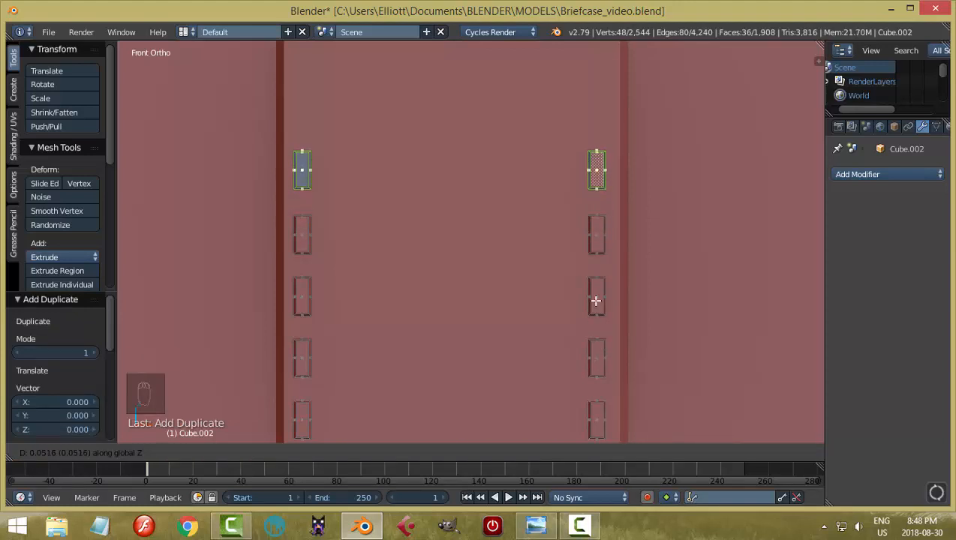
{"action": "left_click", "coordinate": [594, 300]}
{"action": "middle_click_drag", "start_coordinate": [653, 279], "coordinate": [641, 393], "text": "shift"}
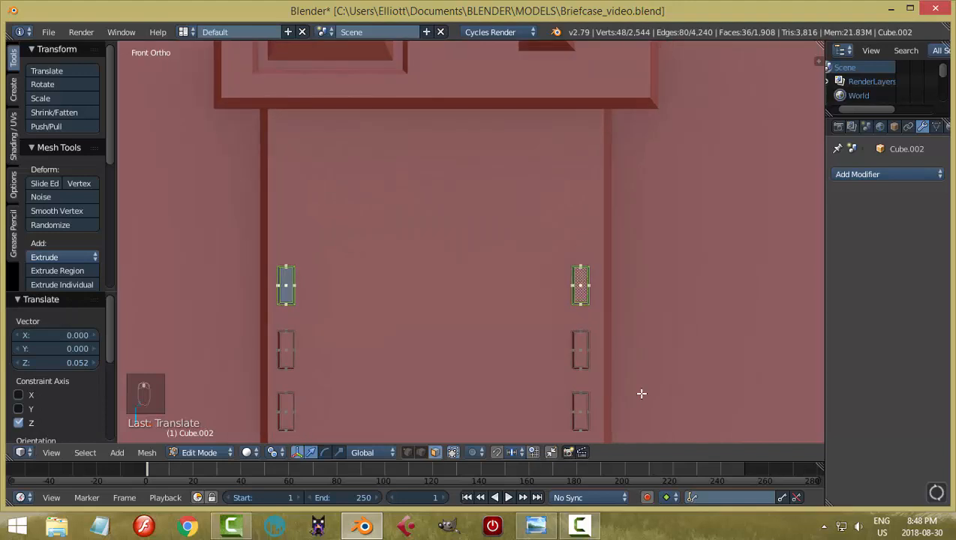
Duplicate the selected top stitches on both straps and move the copies up about 0.049 along Z
{"action": "key", "text": "shift+d"}
{"action": "right_click", "coordinate": [641, 394]}
{"action": "key", "text": "g"}
{"action": "key", "text": "z"}
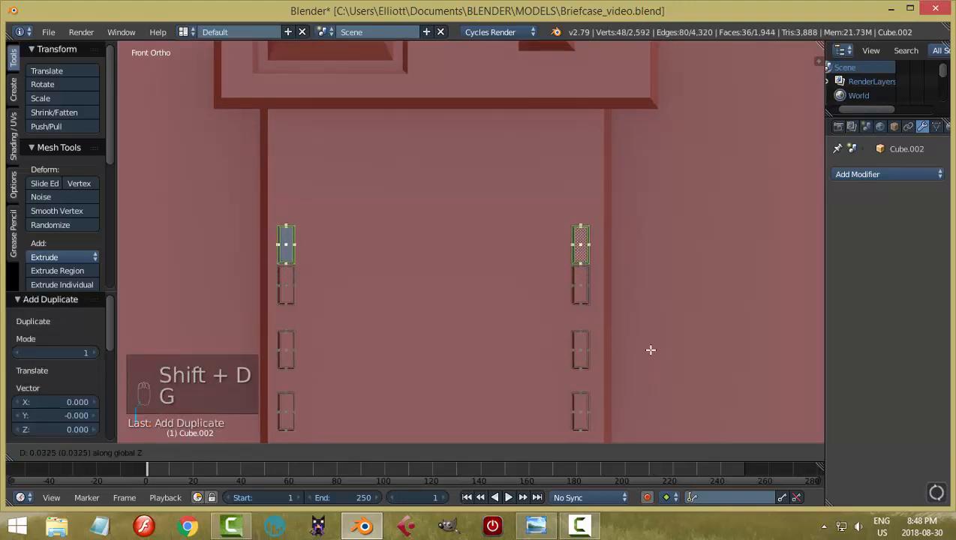
{"action": "left_click", "coordinate": [652, 331]}
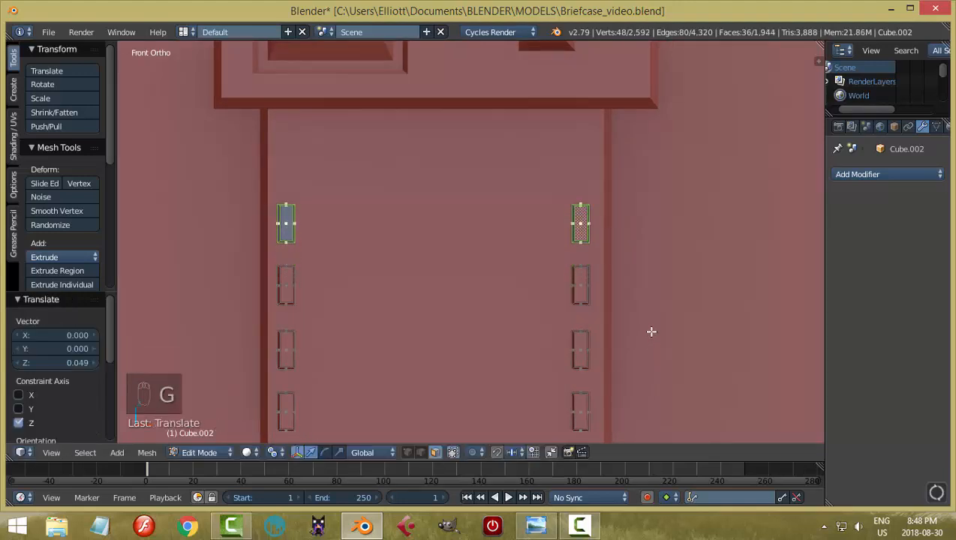
Duplicate the newest pair of stitches on each strap again and move the copies up about 0.047 along Z
{"action": "key", "text": "shift+d"}
{"action": "right_click", "coordinate": [652, 328]}
{"action": "key", "text": "f"}
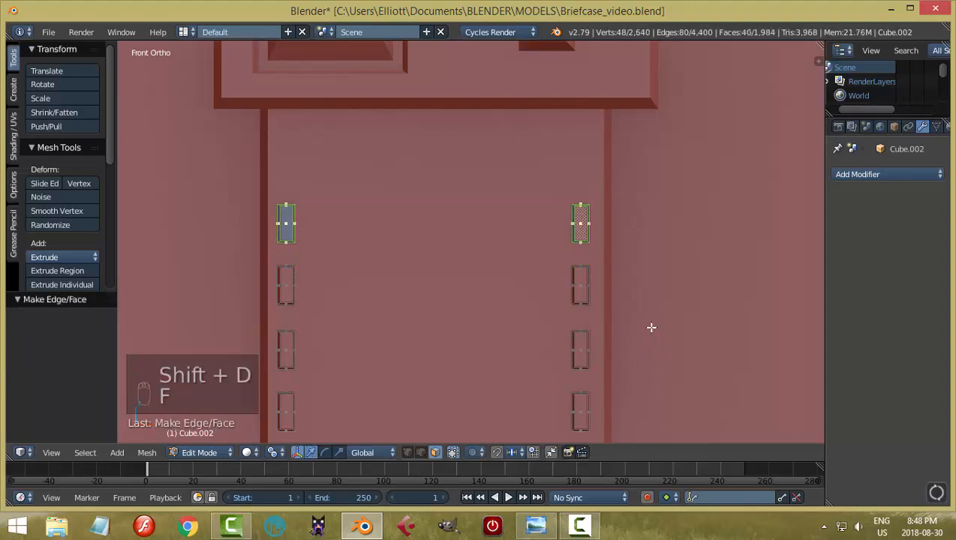
{"action": "key", "text": "g"}
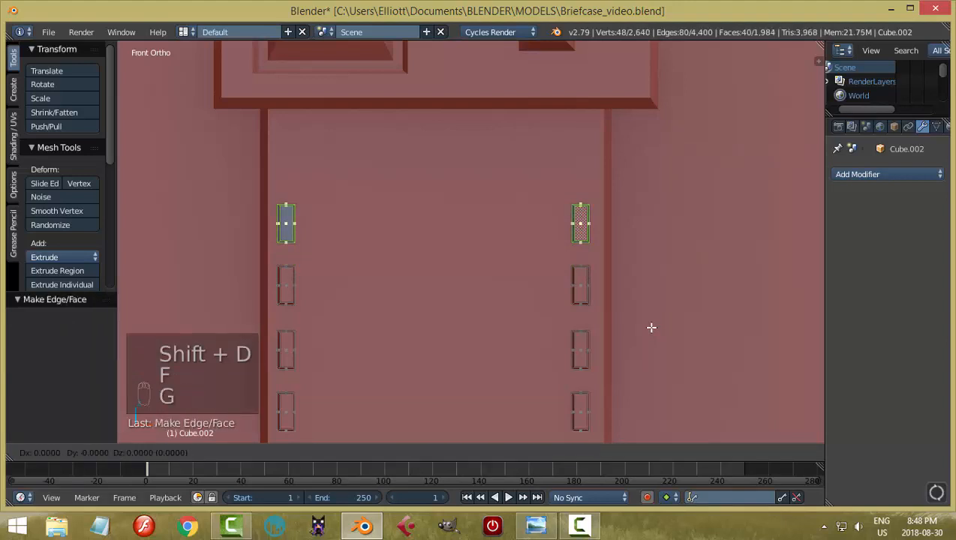
{"action": "key", "text": "z"}
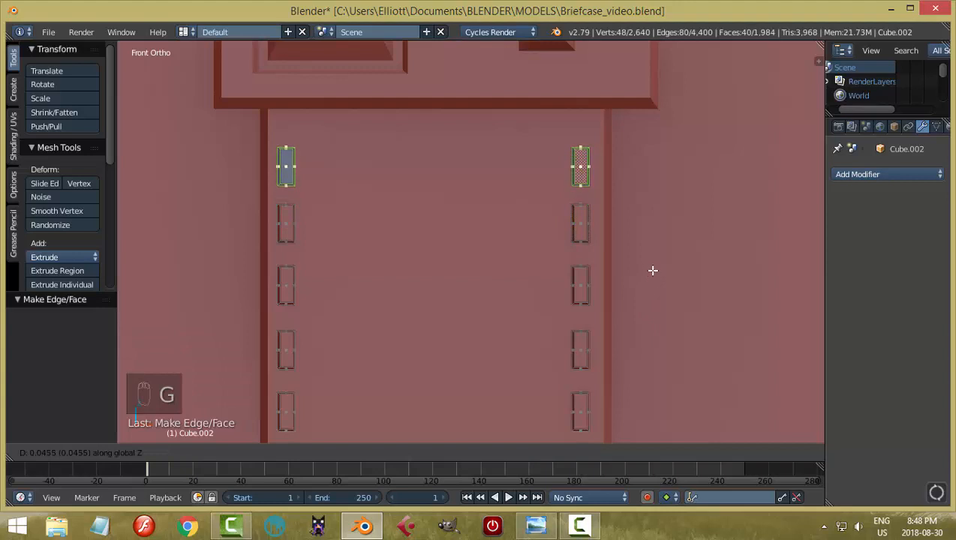
{"action": "left_click", "coordinate": [653, 269]}
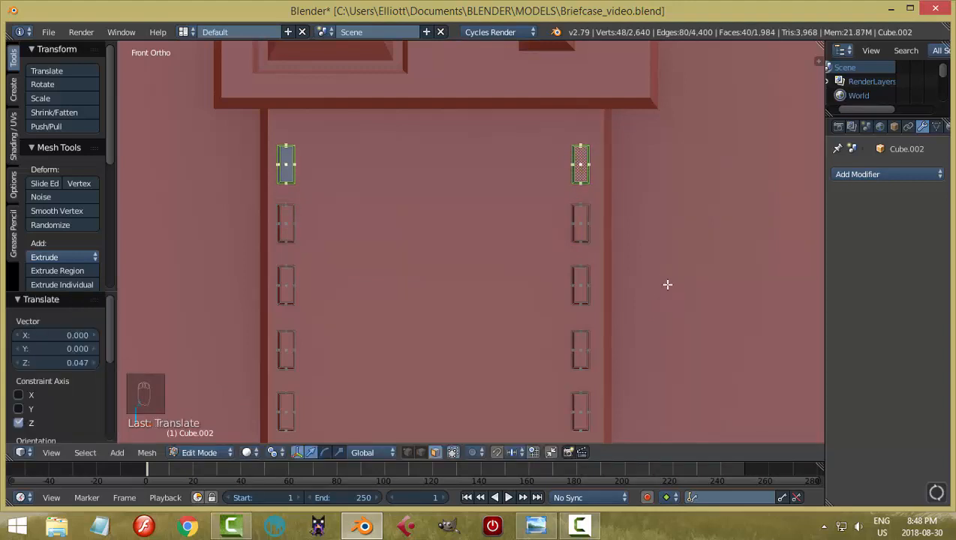
Clear the stitch selection, return to Object Mode and deselect all objects
{"action": "scroll", "coordinate": [665, 284], "scroll_direction": "down", "scroll_amount": 5}
{"action": "key", "text": "a"}
{"action": "key", "text": "Tab"}
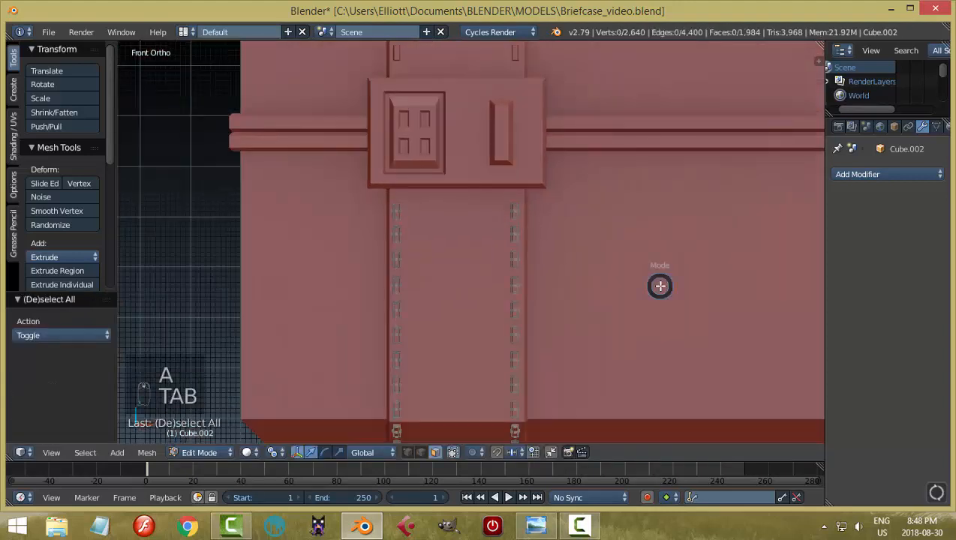
{"action": "left_click", "coordinate": [551, 283]}
{"action": "key", "text": "a"}
{"action": "key", "text": "a"}
{"action": "scroll", "coordinate": [621, 308], "scroll_direction": "down", "scroll_amount": 8}
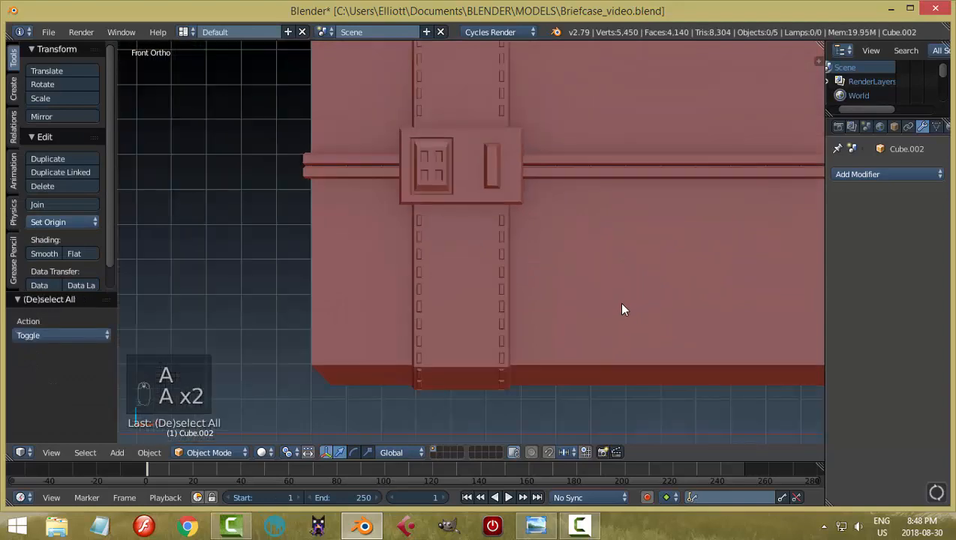
Join the upper strap stitching into the briefcase's lid object
{"action": "middle_click_drag", "start_coordinate": [656, 330], "coordinate": [626, 330]}
{"action": "scroll", "coordinate": [623, 327], "scroll_direction": "up", "scroll_amount": 5}
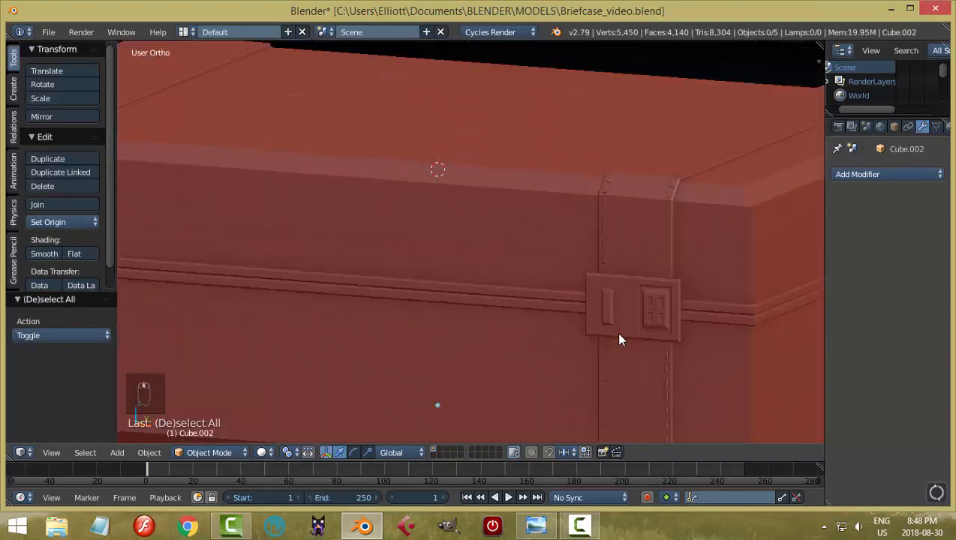
{"action": "scroll", "coordinate": [619, 337], "scroll_direction": "down", "scroll_amount": 3}
{"action": "scroll", "coordinate": [615, 268], "scroll_direction": "up", "scroll_amount": 3}
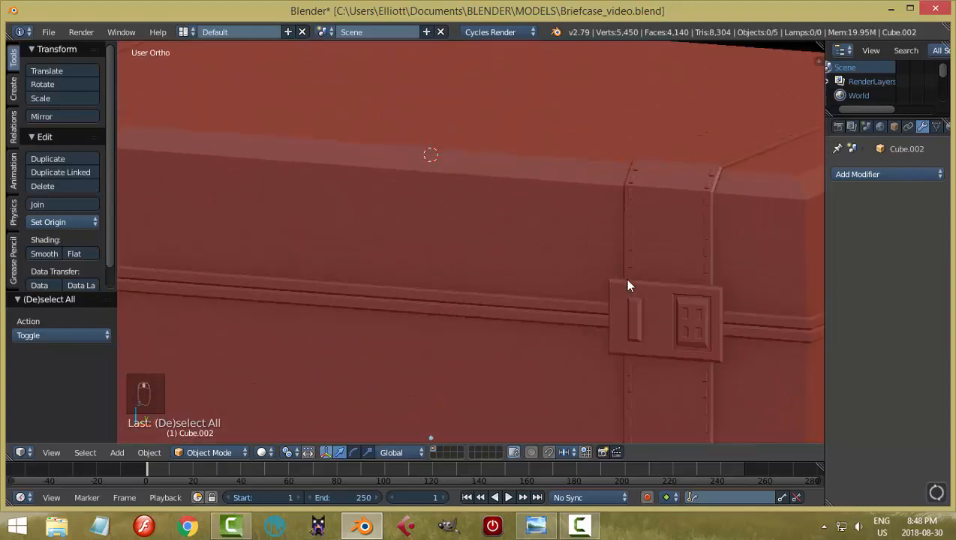
{"action": "right_click", "coordinate": [633, 239]}
{"action": "right_click", "coordinate": [632, 236]}
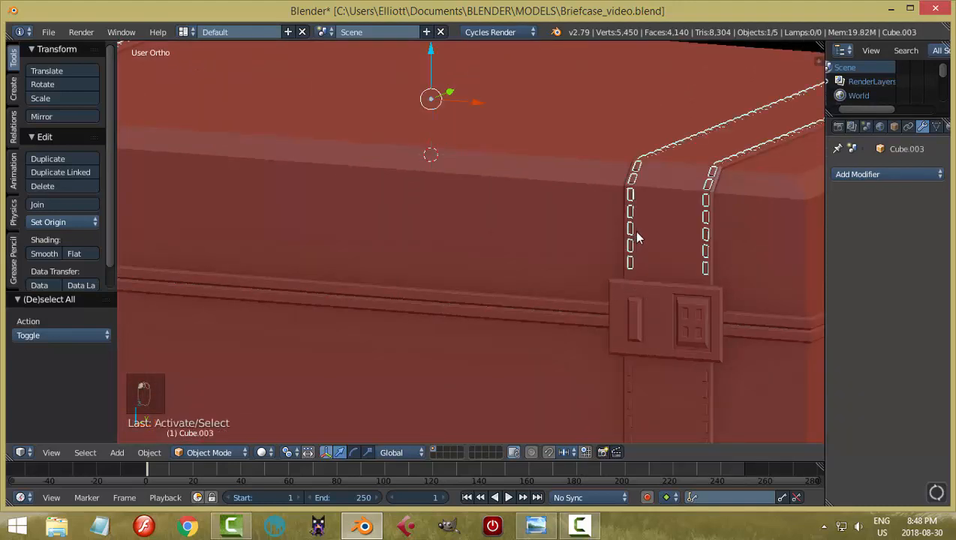
{"action": "right_click", "coordinate": [542, 219], "text": "shift"}
{"action": "key", "text": "ctrl+j"}
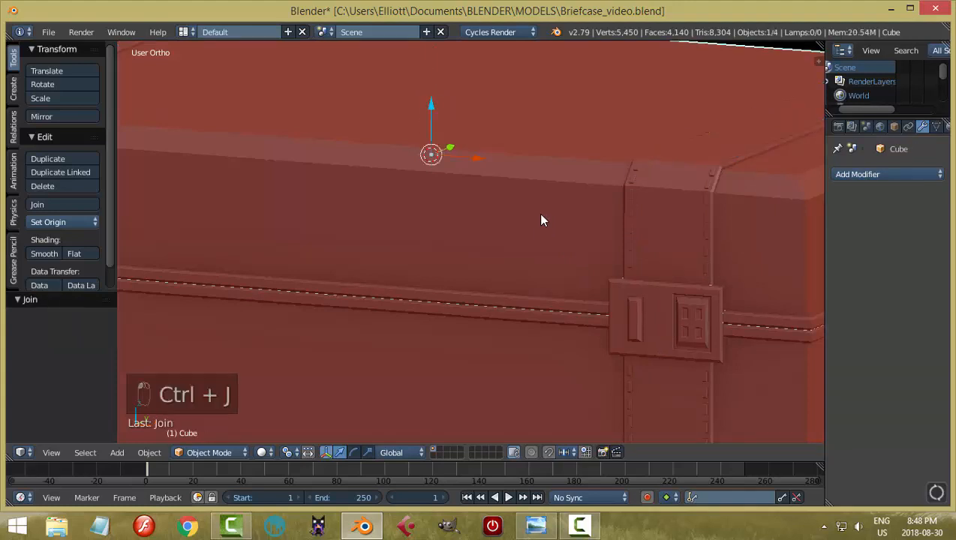
Join the lower strap stitching into the briefcase's bottom half
{"action": "right_click", "coordinate": [629, 375], "text": "shift"}
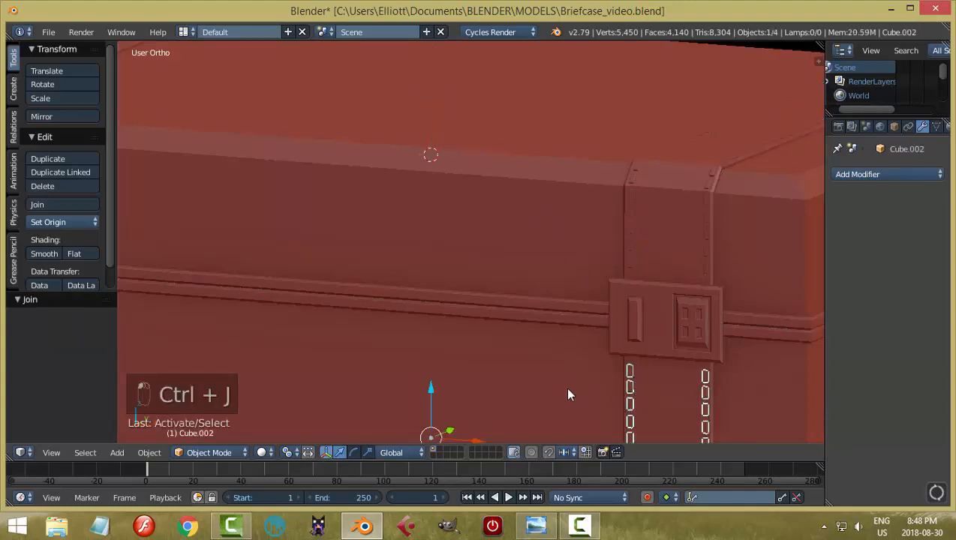
{"action": "key", "text": "ctrl+j"}
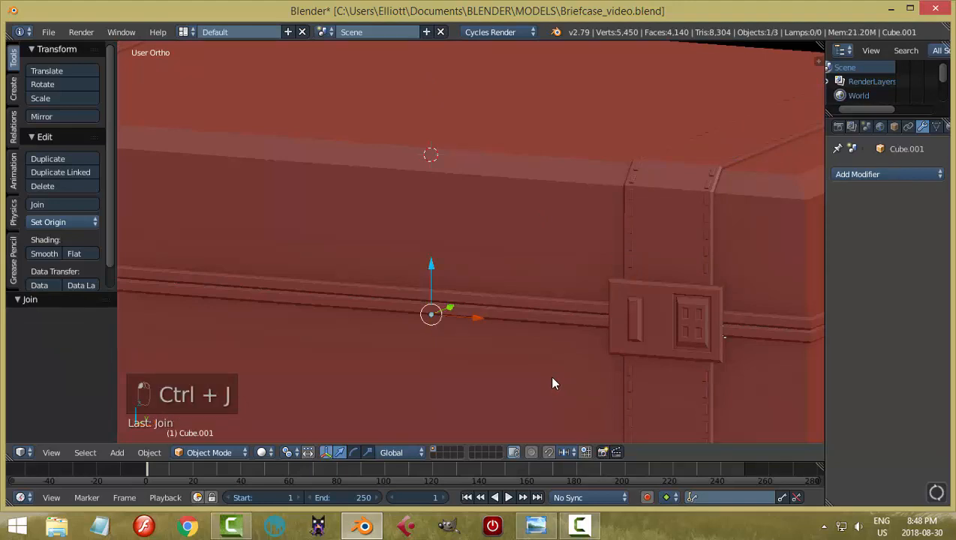
{"action": "scroll", "coordinate": [559, 383], "scroll_direction": "down", "scroll_amount": 5}
Join the latch plates into the briefcase's lid object and clear the selection
{"action": "right_click", "coordinate": [564, 288]}
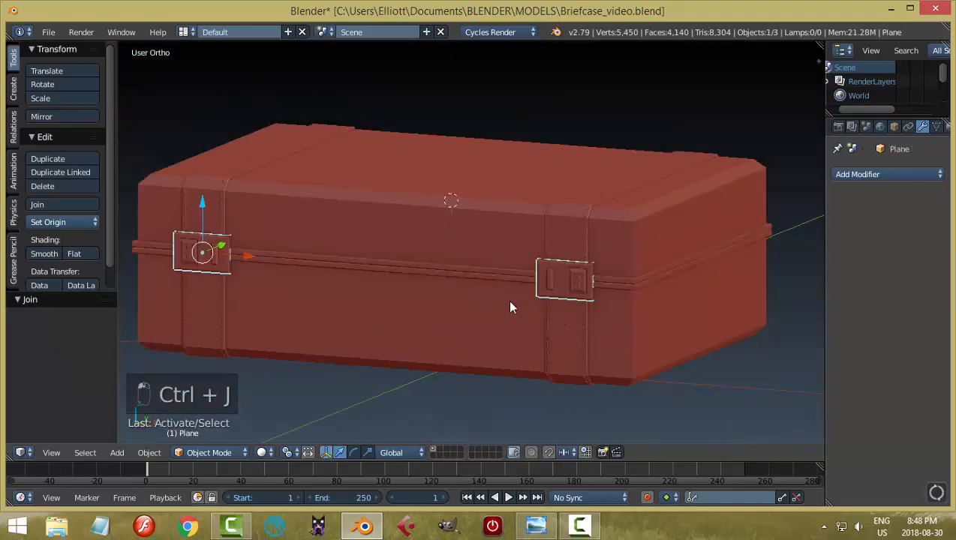
{"action": "key", "text": "a"}
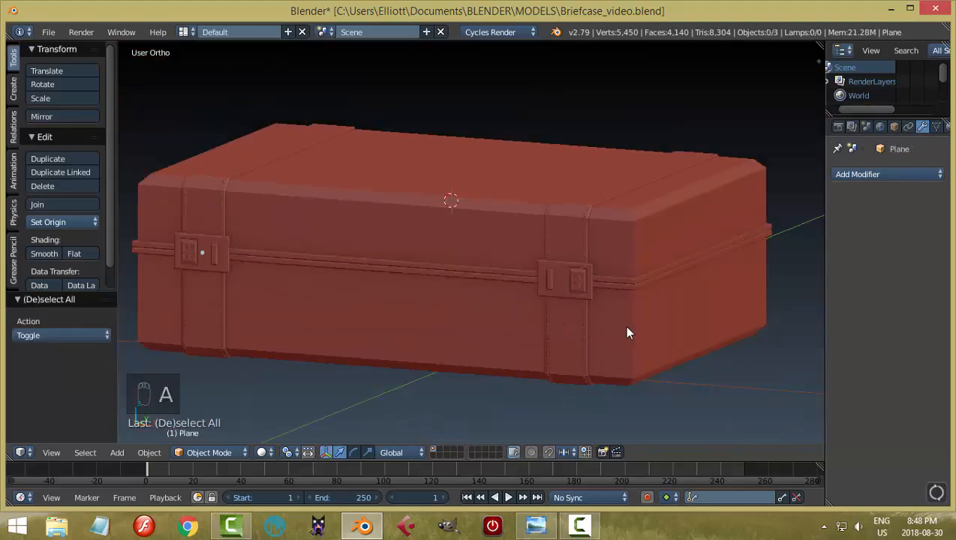
{"action": "scroll", "coordinate": [625, 326], "scroll_direction": "up", "scroll_amount": 3}
{"action": "middle_click_drag", "start_coordinate": [633, 307], "coordinate": [566, 367], "text": "shift"}
{"action": "scroll", "coordinate": [517, 352], "scroll_direction": "down", "scroll_amount": 2}
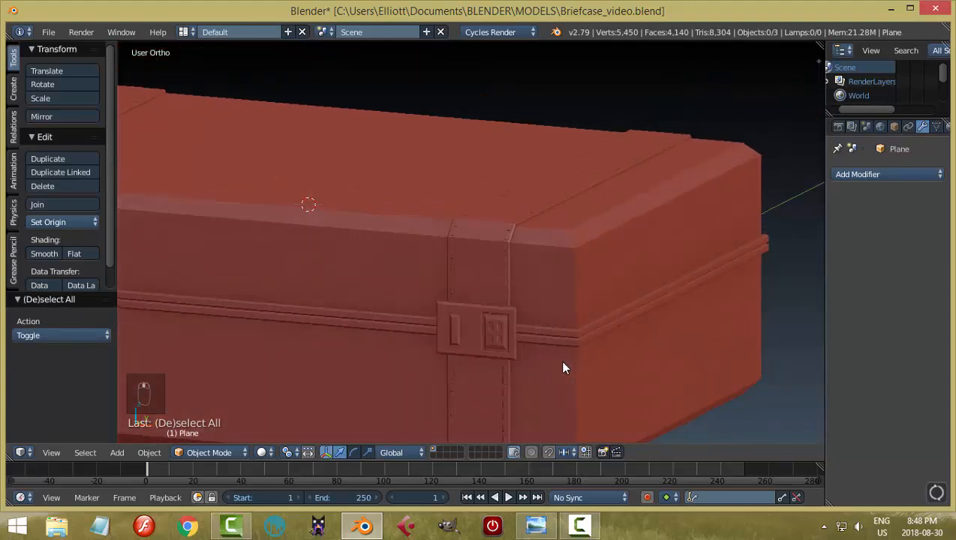
{"action": "right_click", "coordinate": [467, 319]}
{"action": "right_click", "coordinate": [553, 279], "text": "shift"}
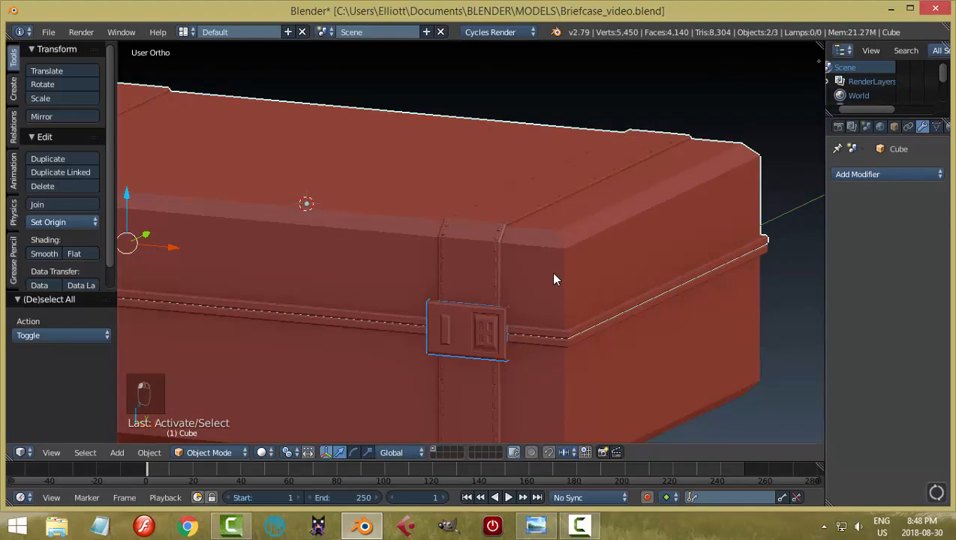
{"action": "key", "text": "ctrl+j"}
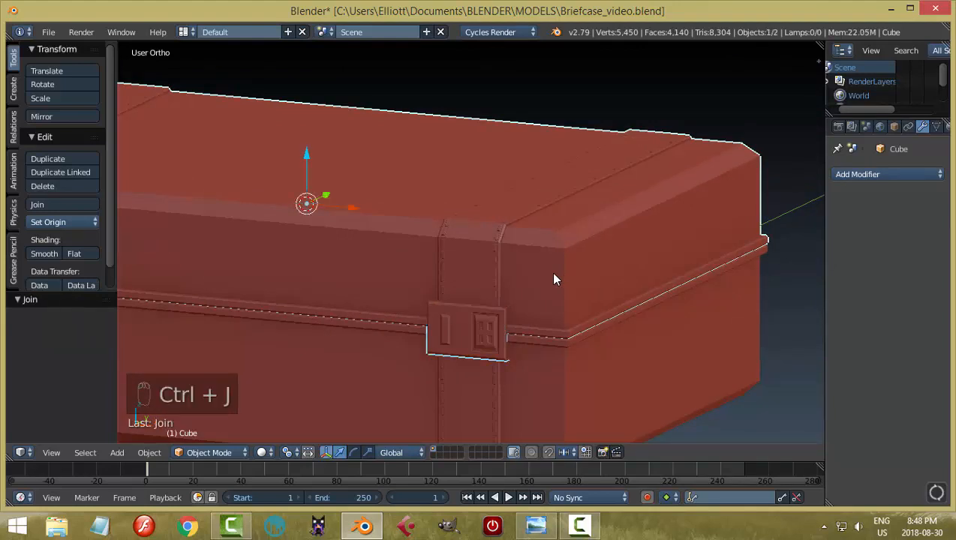
{"action": "key", "text": "a"}
Select the briefcase's bottom half and show it in the front orthographic view
{"action": "scroll", "coordinate": [546, 296], "scroll_direction": "down", "scroll_amount": 4}
{"action": "middle_click_drag", "start_coordinate": [545, 296], "coordinate": [433, 289]}
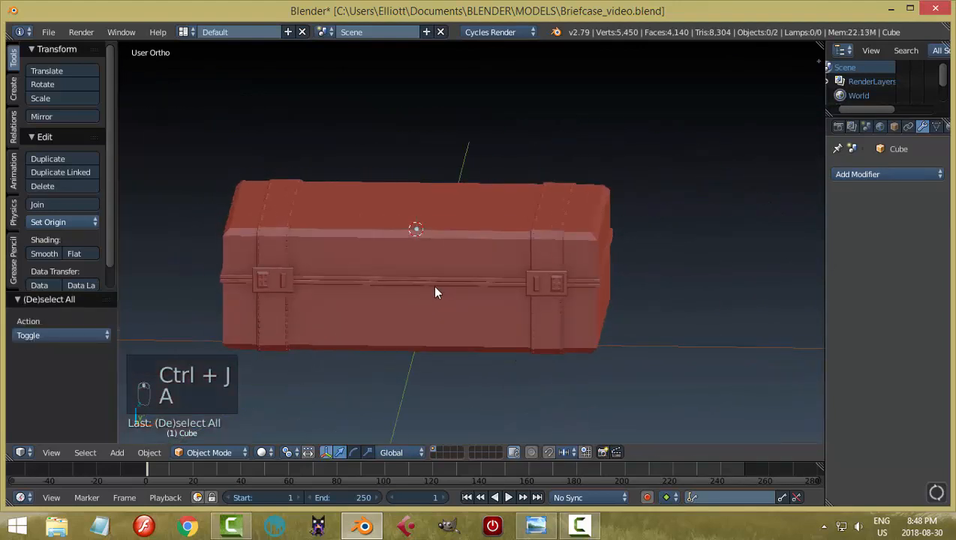
{"action": "right_click", "coordinate": [433, 322]}
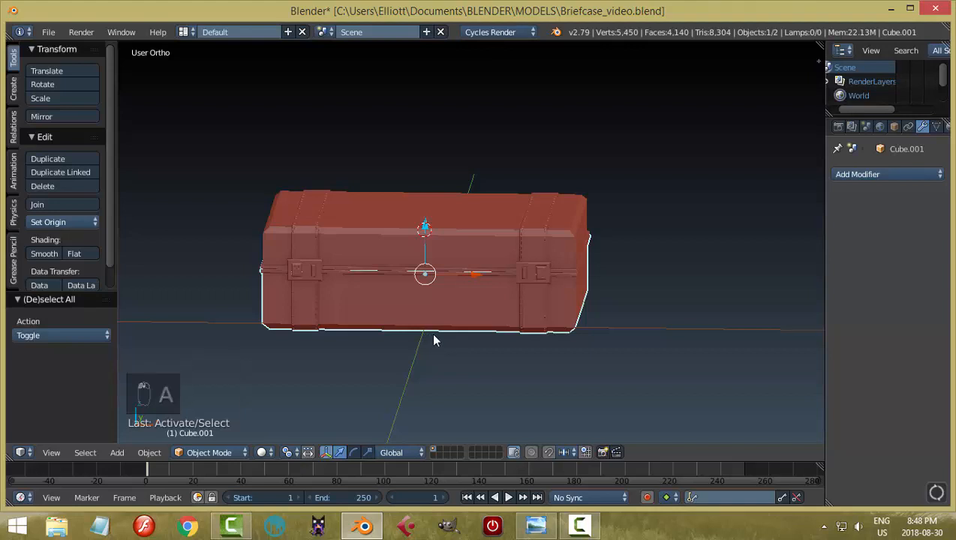
{"action": "key", "text": "KP_1"}
{"action": "scroll", "coordinate": [433, 337], "scroll_direction": "up", "scroll_amount": 4}
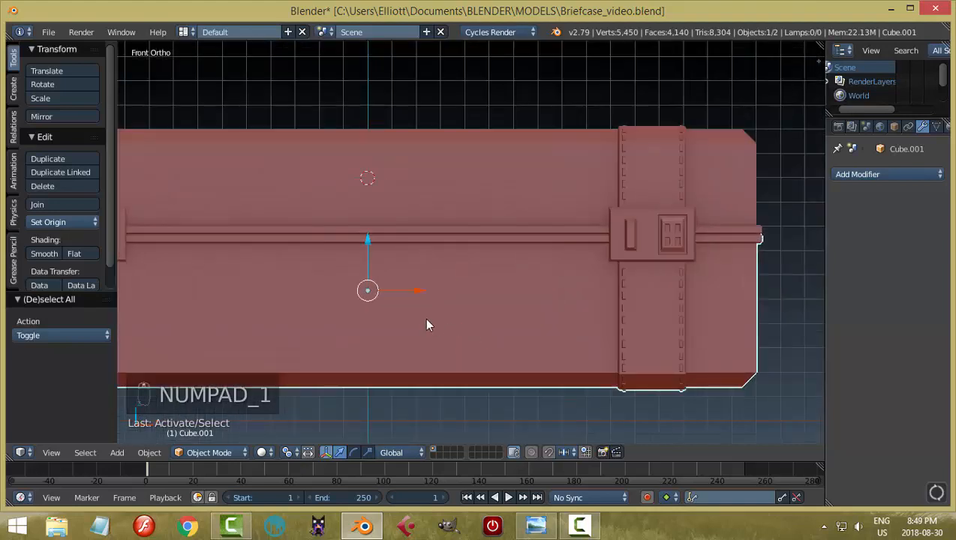
Deselect everything and examine the briefcase's corner, strap stitching and buckle from several angles
{"action": "mouse_move", "coordinate": [363, 237]}
{"action": "left_mouse_down"}
{"action": "mouse_move", "coordinate": [369, 258]}
{"action": "mouse_move", "coordinate": [369, 237]}
{"action": "left_mouse_up"}
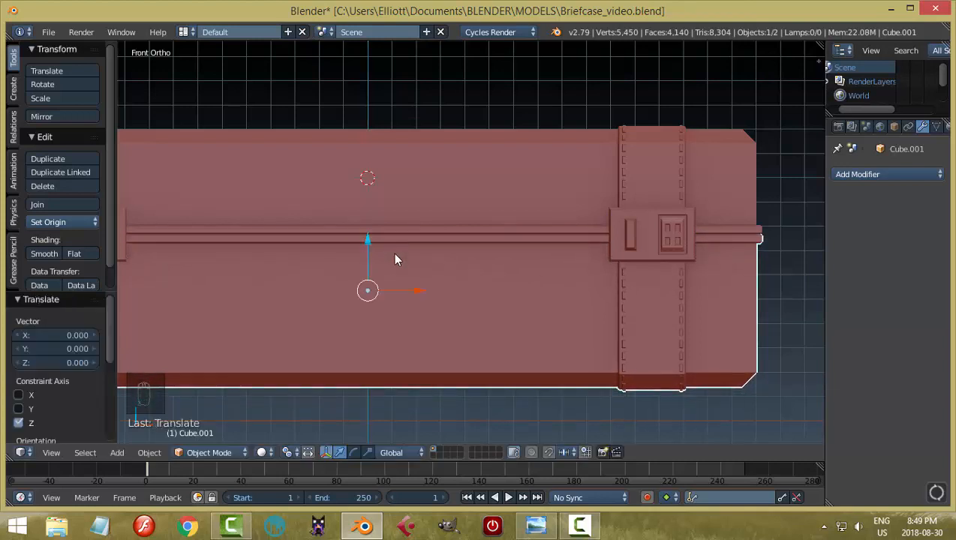
{"action": "key", "text": "a"}
{"action": "middle_click_drag", "start_coordinate": [402, 276], "coordinate": [577, 273]}
{"action": "middle_click_drag", "start_coordinate": [480, 261], "coordinate": [647, 275]}
{"action": "scroll", "coordinate": [421, 321], "scroll_direction": "down", "scroll_amount": 5}
{"action": "middle_click_drag", "start_coordinate": [421, 321], "coordinate": [458, 188]}
{"action": "scroll", "coordinate": [533, 251], "scroll_direction": "up", "scroll_amount": 5}
{"action": "middle_click_drag", "start_coordinate": [533, 251], "coordinate": [375, 246]}
{"action": "scroll", "coordinate": [373, 245], "scroll_direction": "up", "scroll_amount": 3}
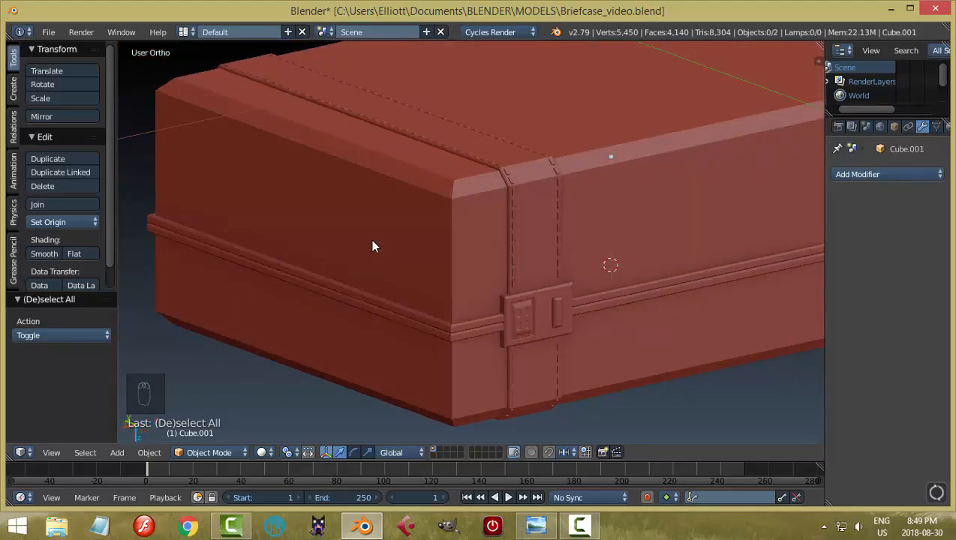
Select the lower half of the briefcase and open it in Edit Mode, in front view at the right-hand strap
{"action": "right_click", "coordinate": [547, 178]}
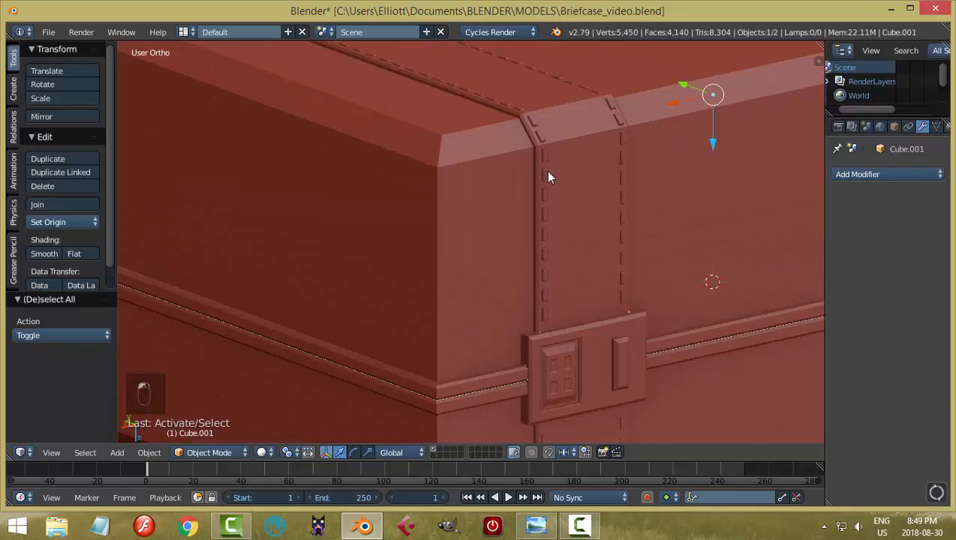
{"action": "key", "text": "Tab"}
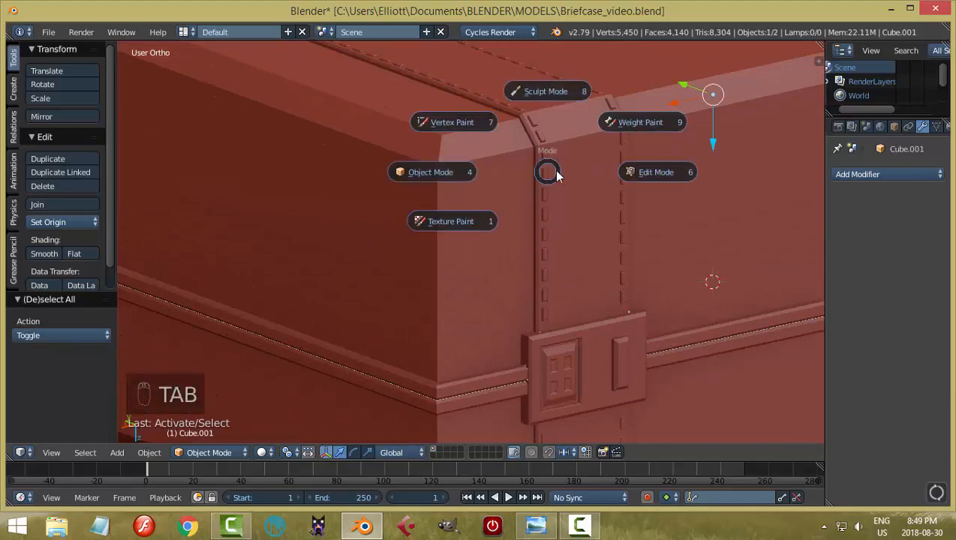
{"action": "scroll", "coordinate": [551, 225], "scroll_direction": "down", "scroll_amount": 5}
{"action": "key", "text": "KP_1"}
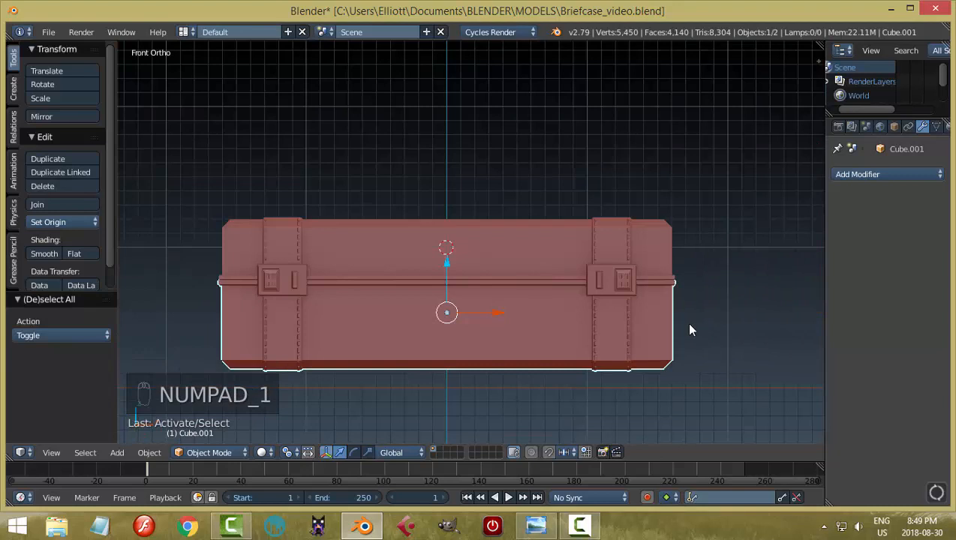
{"action": "key", "text": "ctrl+KP_1"}
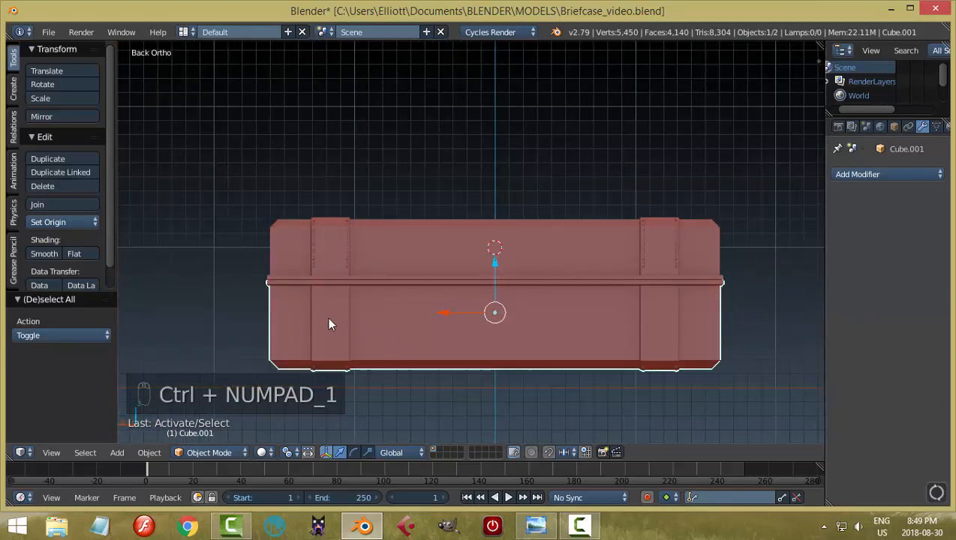
{"action": "key", "text": "KP_1"}
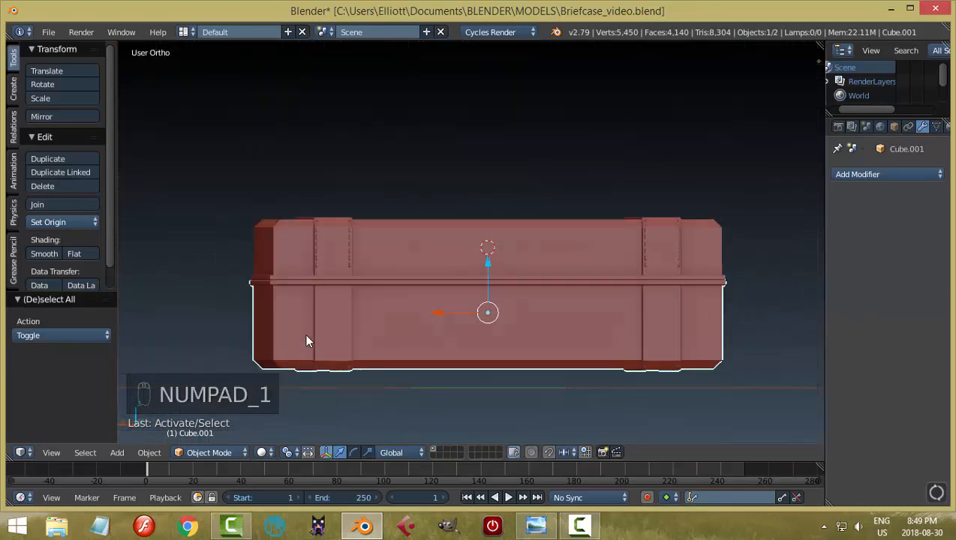
{"action": "scroll", "coordinate": [597, 309], "scroll_direction": "up", "scroll_amount": 5}
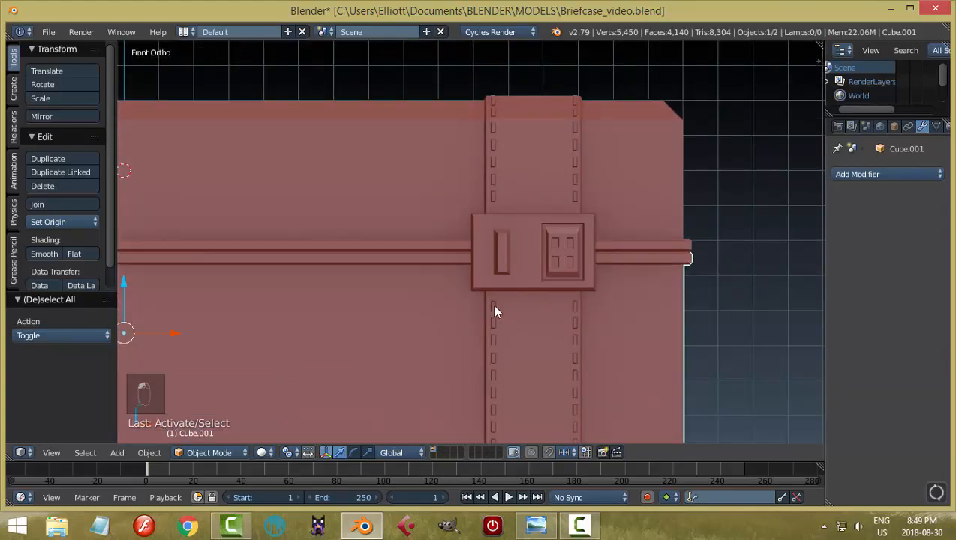
{"action": "key", "text": "Tab"}
{"action": "left_click", "coordinate": [680, 334]}
{"action": "scroll", "coordinate": [582, 390], "scroll_direction": "up", "scroll_amount": 2}
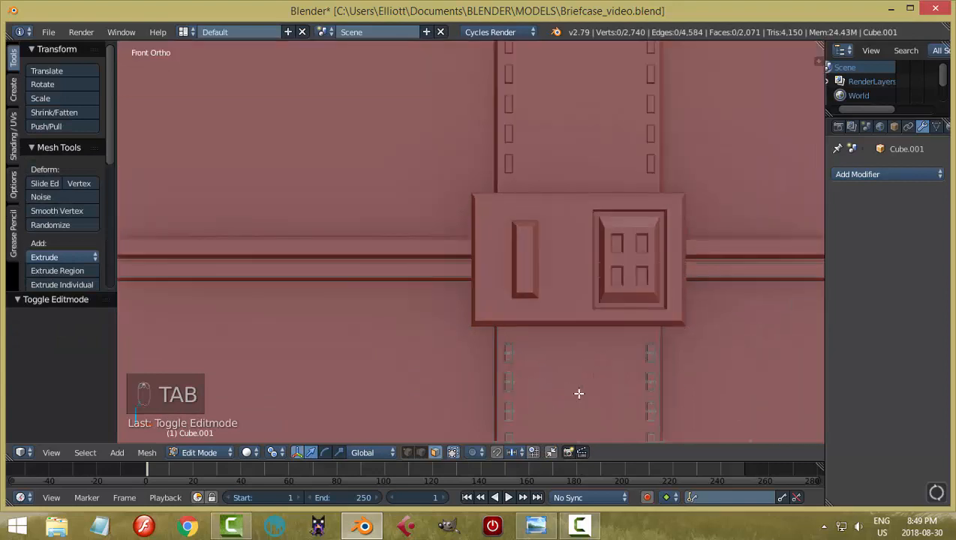
{"action": "scroll", "coordinate": [552, 407], "scroll_direction": "down", "scroll_amount": 2}
{"action": "middle_click_drag", "start_coordinate": [564, 401], "coordinate": [533, 282], "text": "shift"}
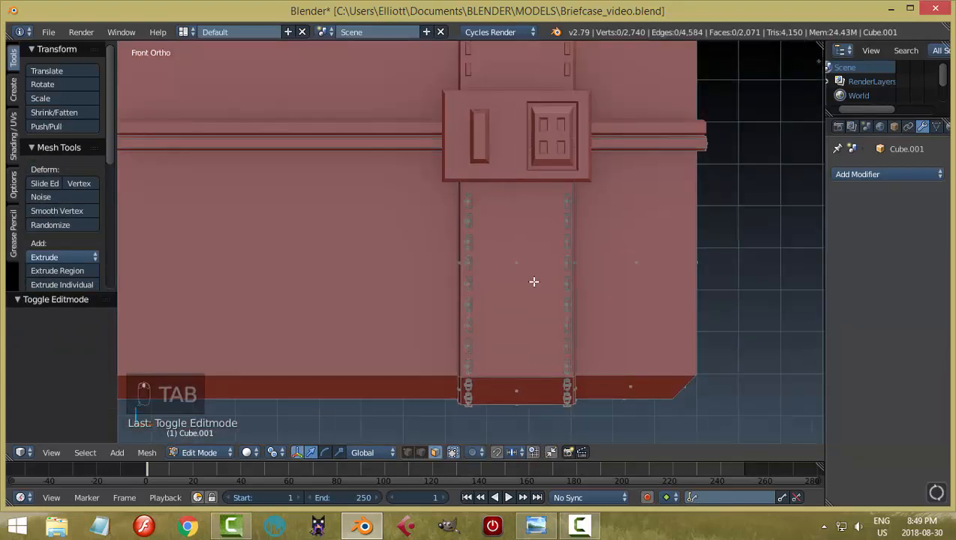
Select the front faces of the upper seven stitches in both columns on the strap below the right-hand buckle
{"action": "right_click", "coordinate": [578, 320]}
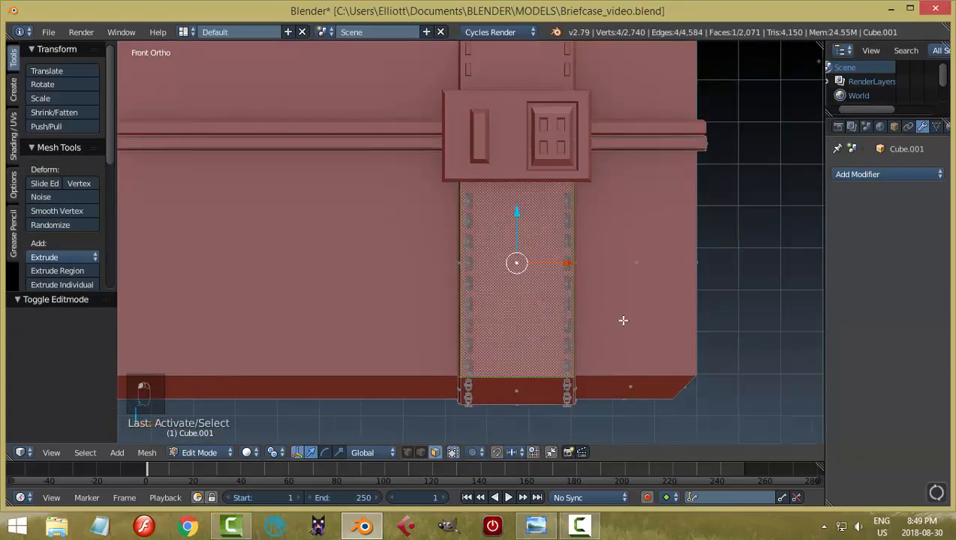
{"action": "key", "text": "a"}
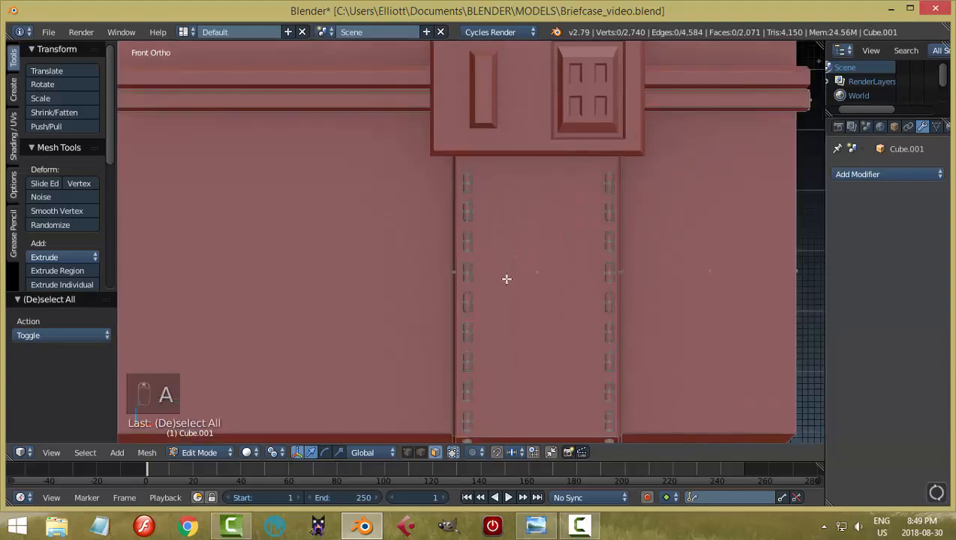
{"action": "right_click", "coordinate": [467, 201]}
{"action": "scroll", "coordinate": [570, 258], "scroll_direction": "up", "scroll_amount": 3}
{"action": "right_click", "coordinate": [636, 170], "text": "shift"}
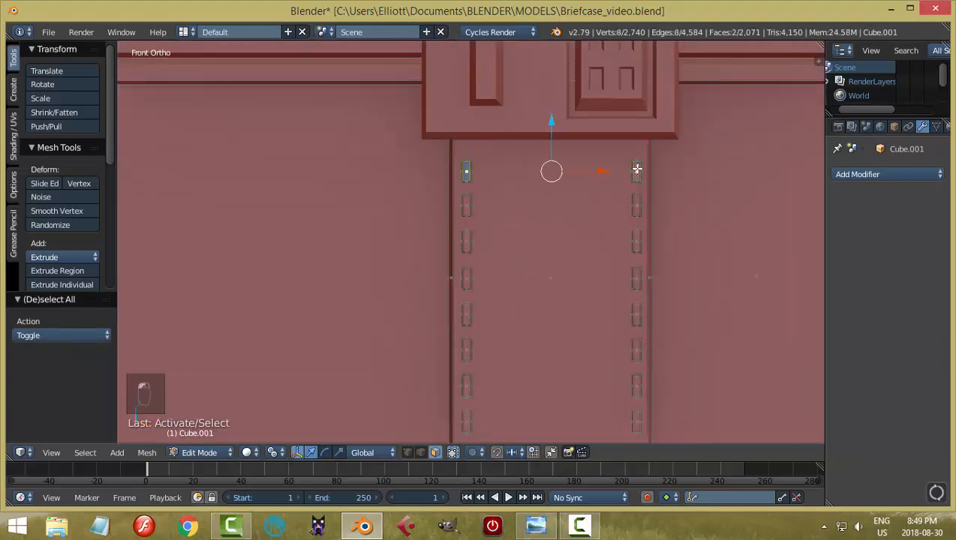
{"action": "right_click", "coordinate": [634, 207], "text": "shift"}
{"action": "right_click", "coordinate": [466, 204], "text": "shift"}
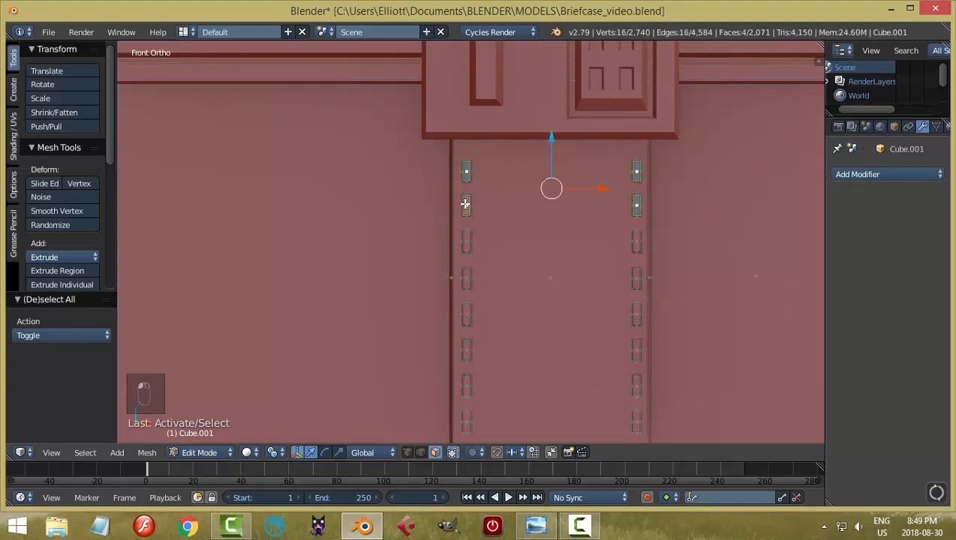
{"action": "right_click", "coordinate": [465, 240], "text": "shift"}
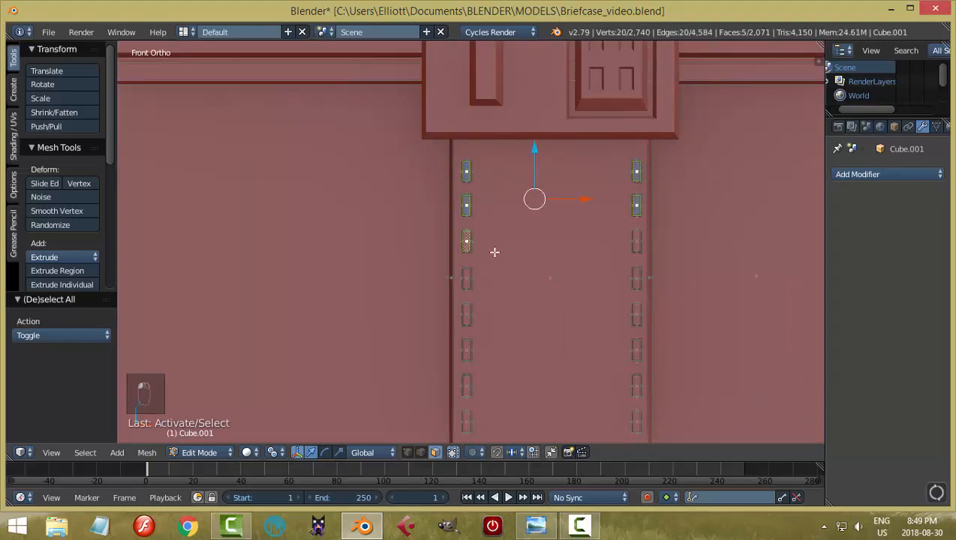
{"action": "right_click", "coordinate": [635, 242], "text": "shift"}
{"action": "right_click", "coordinate": [635, 278], "text": "shift"}
{"action": "right_click", "coordinate": [460, 280], "text": "shift"}
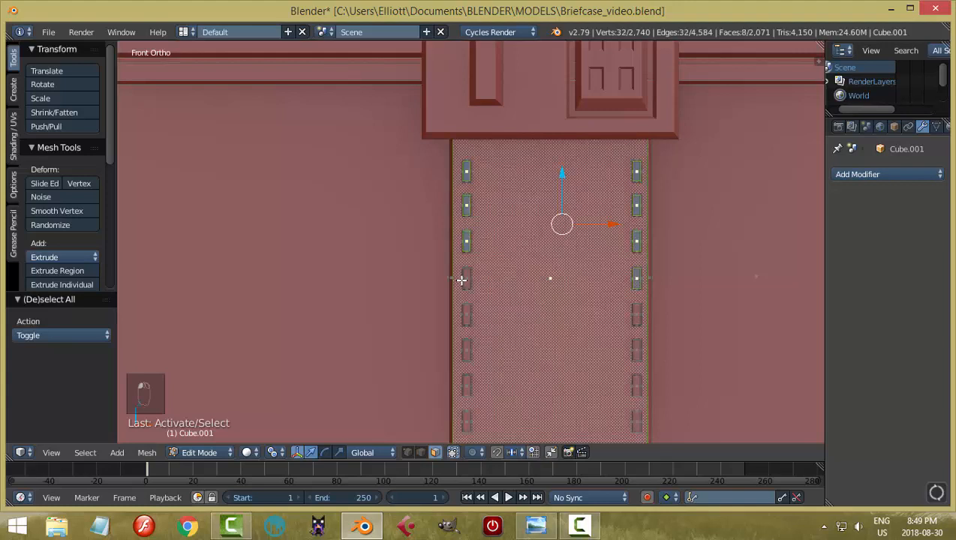
{"action": "key", "text": "ctrl+z"}
{"action": "right_click", "coordinate": [465, 278], "text": "shift"}
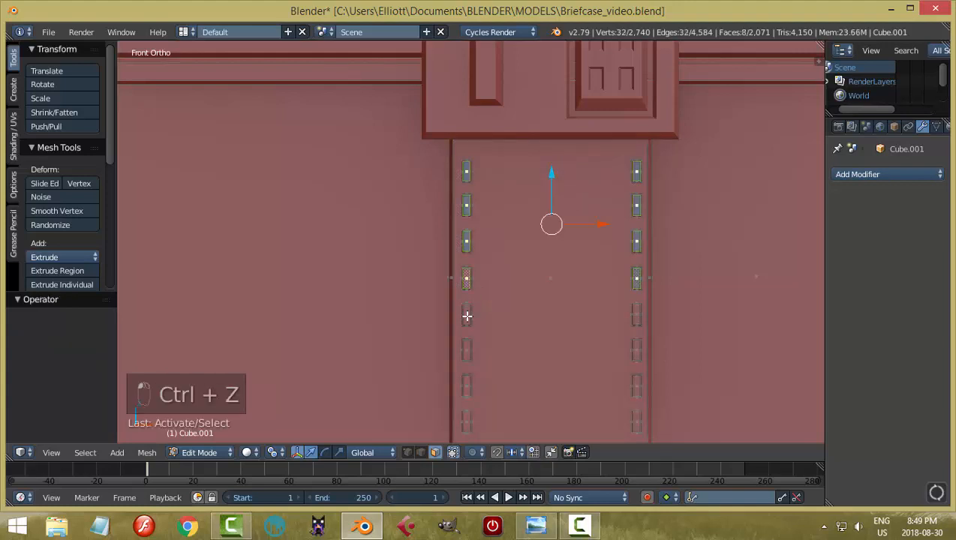
{"action": "right_click", "coordinate": [465, 315], "text": "shift"}
{"action": "right_click", "coordinate": [637, 315], "text": "shift"}
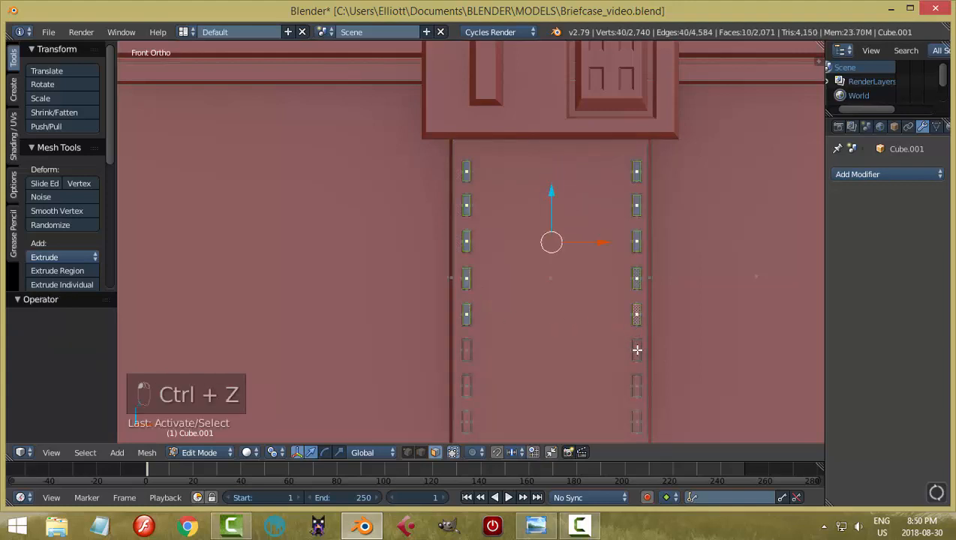
{"action": "right_click", "coordinate": [637, 350], "text": "shift"}
{"action": "right_click", "coordinate": [468, 350], "text": "shift"}
{"action": "right_click", "coordinate": [467, 386], "text": "shift"}
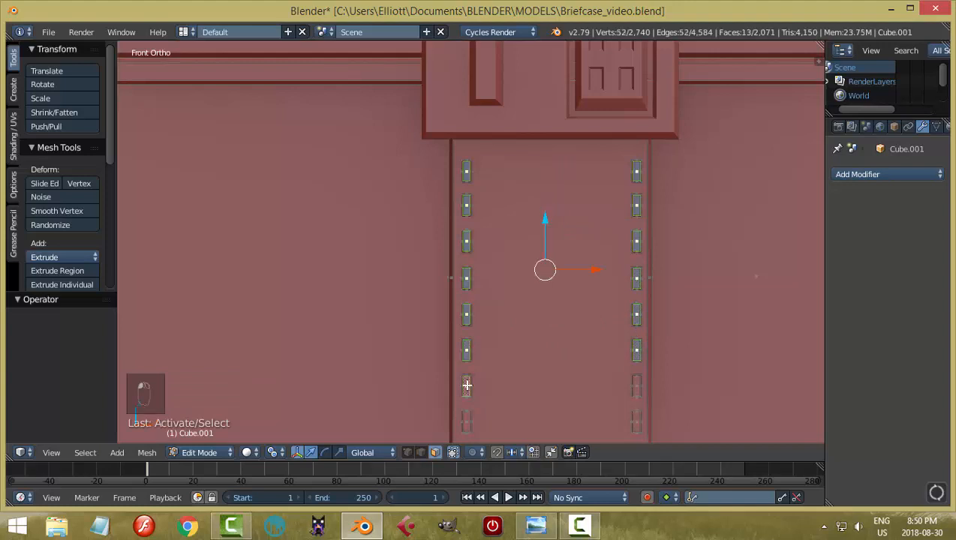
{"action": "right_click", "coordinate": [634, 384], "text": "shift"}
Add the last two stitches of each column above the bottom bevel, and extend the selection to all linked geometry
{"action": "middle_click_drag", "start_coordinate": [550, 395], "coordinate": [554, 163], "text": "shift"}
{"action": "right_click", "coordinate": [472, 192], "text": "shift"}
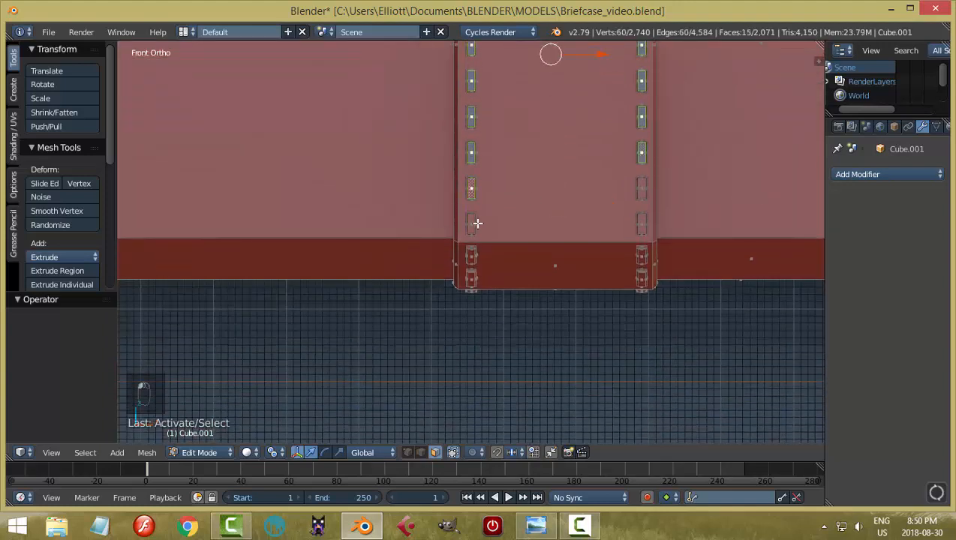
{"action": "right_click", "coordinate": [471, 225], "text": "shift"}
{"action": "right_click", "coordinate": [642, 192], "text": "shift"}
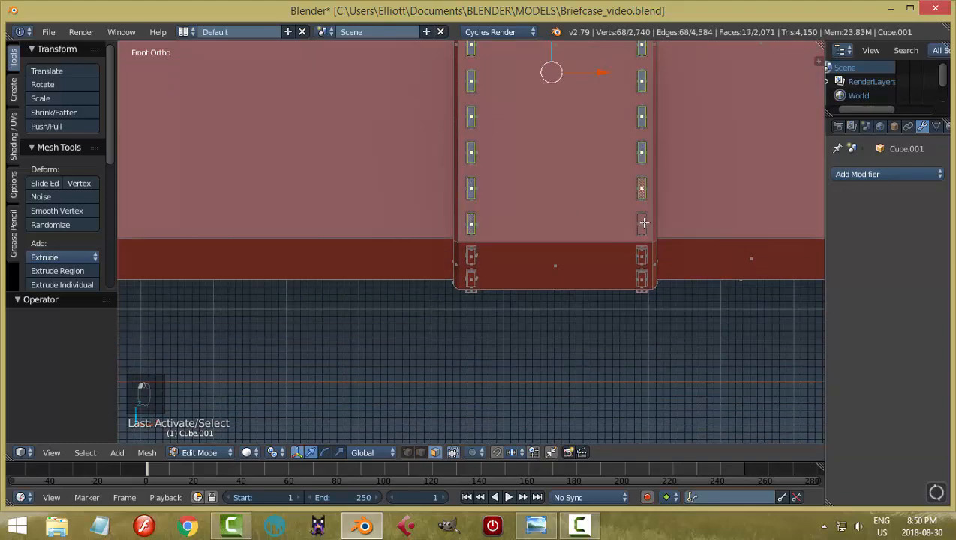
{"action": "right_click", "coordinate": [644, 224], "text": "shift"}
{"action": "key", "text": "ctrl+l"}
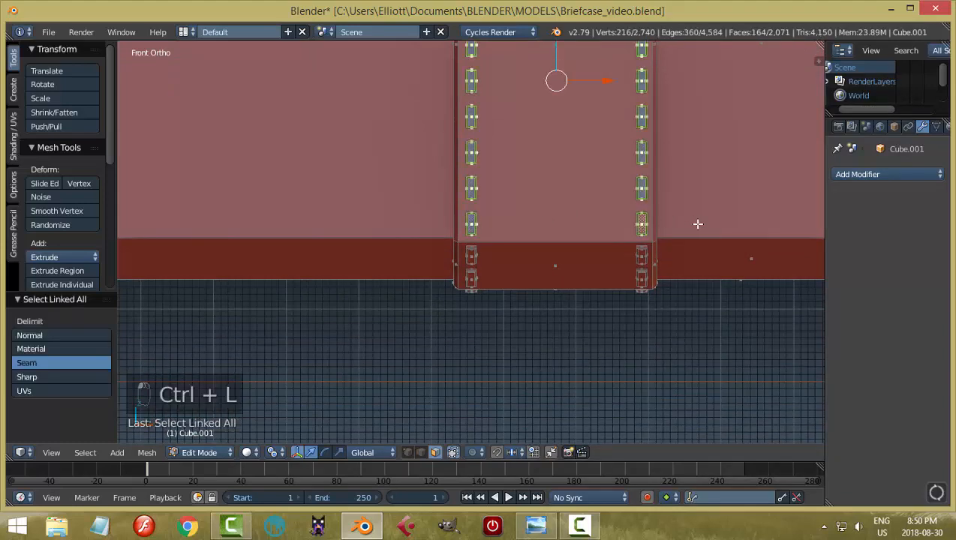
Add the front faces of the nine stitches in the outer column of the left-hand lower strap to the selection
{"action": "scroll", "coordinate": [459, 229], "scroll_direction": "down", "scroll_amount": 5}
{"action": "middle_click_drag", "start_coordinate": [406, 220], "coordinate": [849, 213], "text": "shift"}
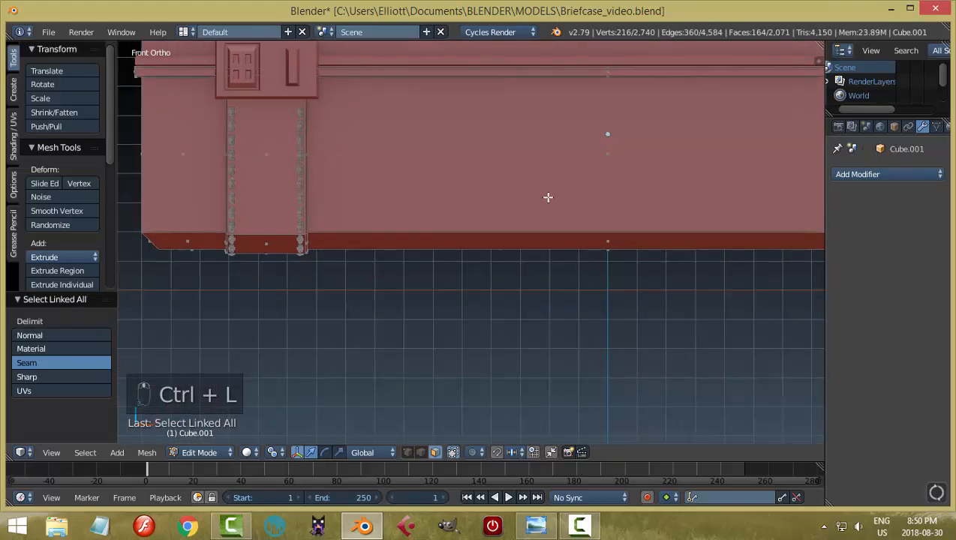
{"action": "middle_click_drag", "start_coordinate": [472, 195], "coordinate": [691, 196], "text": "shift"}
{"action": "scroll", "coordinate": [555, 204], "scroll_direction": "up", "scroll_amount": 4}
{"action": "middle_click_drag", "start_coordinate": [491, 147], "coordinate": [538, 271], "text": "shift"}
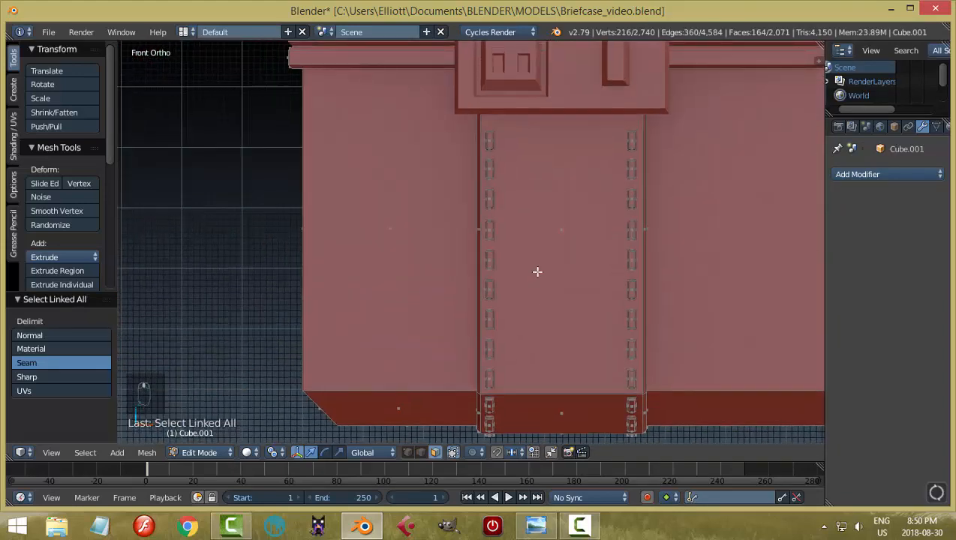
{"action": "scroll", "coordinate": [534, 230], "scroll_direction": "up", "scroll_amount": 3}
{"action": "right_click", "coordinate": [500, 110], "text": "shift"}
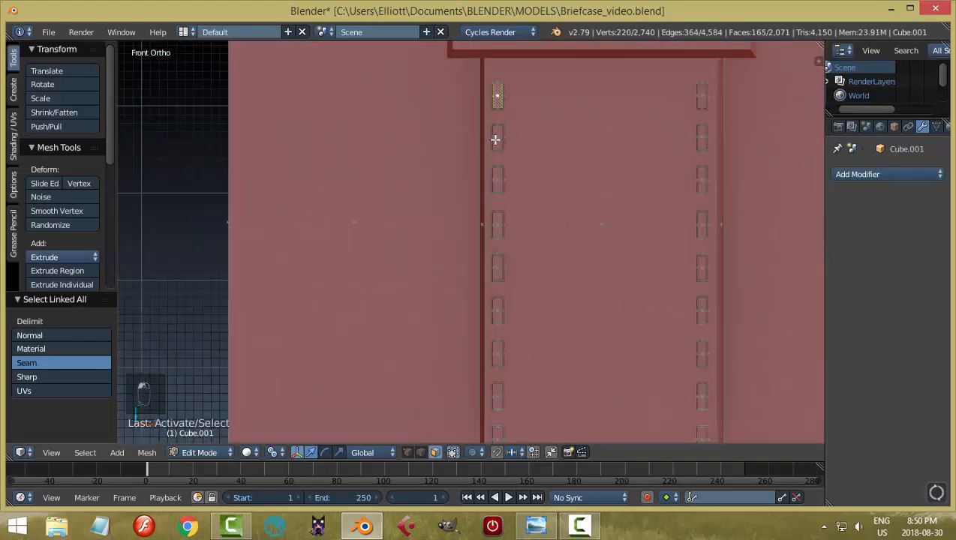
{"action": "right_click", "coordinate": [496, 138], "text": "shift"}
{"action": "right_click", "coordinate": [501, 178], "text": "shift"}
{"action": "right_click", "coordinate": [497, 220], "text": "shift"}
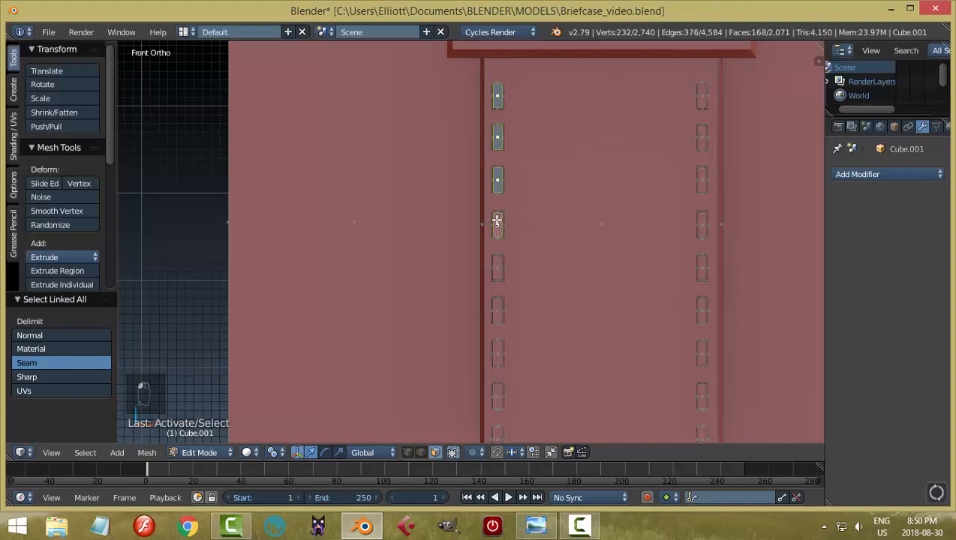
{"action": "right_click", "coordinate": [497, 268], "text": "shift"}
{"action": "right_click", "coordinate": [498, 310], "text": "shift"}
{"action": "right_click", "coordinate": [498, 354], "text": "shift"}
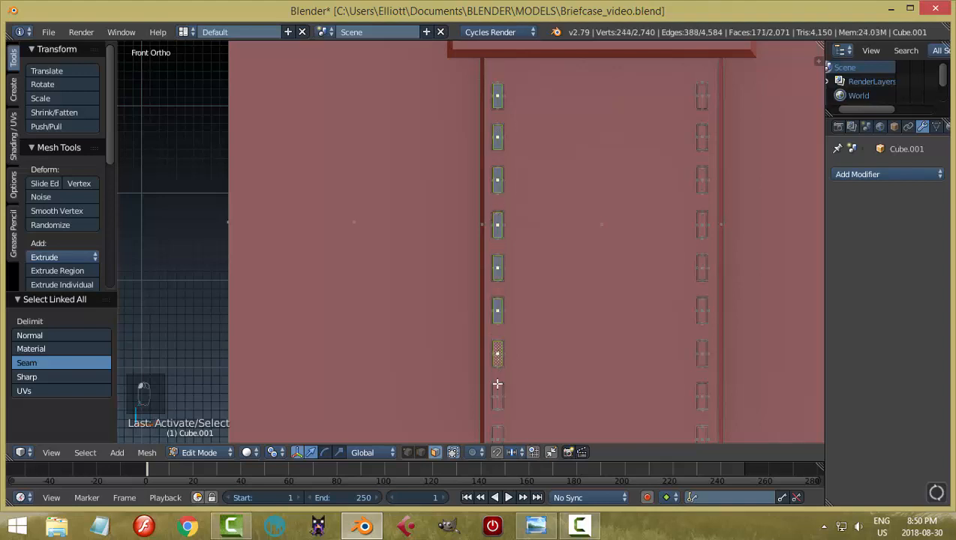
{"action": "right_click", "coordinate": [496, 398], "text": "shift"}
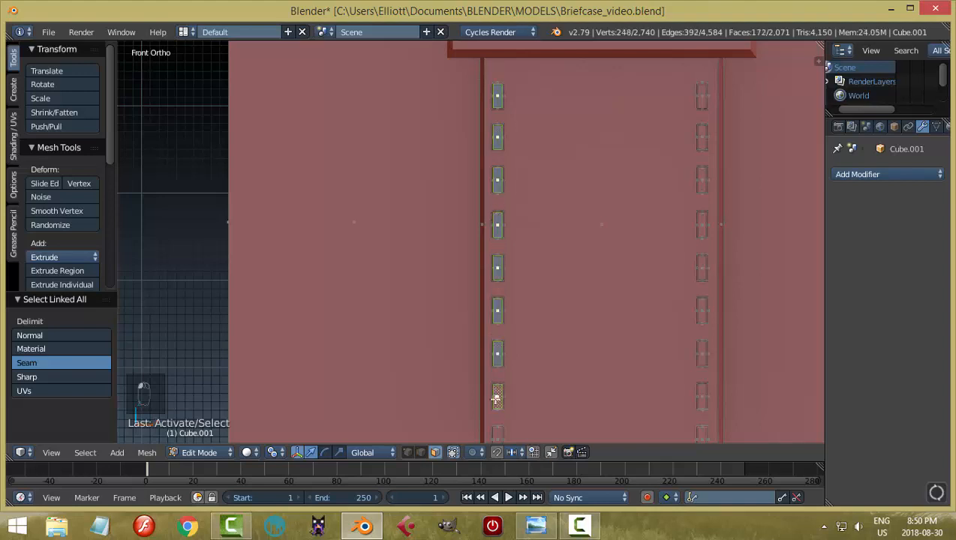
{"action": "right_click", "coordinate": [498, 436], "text": "shift"}
Add the nine stitches in the left-hand strap's inner column, and extend the selection to all linked geometry
{"action": "right_click", "coordinate": [701, 433], "text": "shift"}
{"action": "right_click", "coordinate": [701, 391], "text": "shift"}
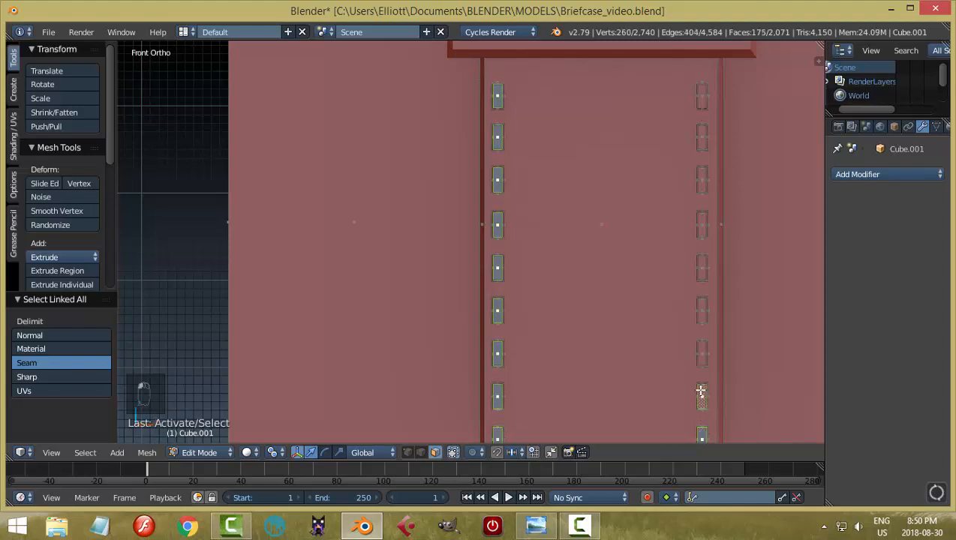
{"action": "right_click", "coordinate": [698, 355], "text": "shift"}
{"action": "right_click", "coordinate": [700, 309], "text": "shift"}
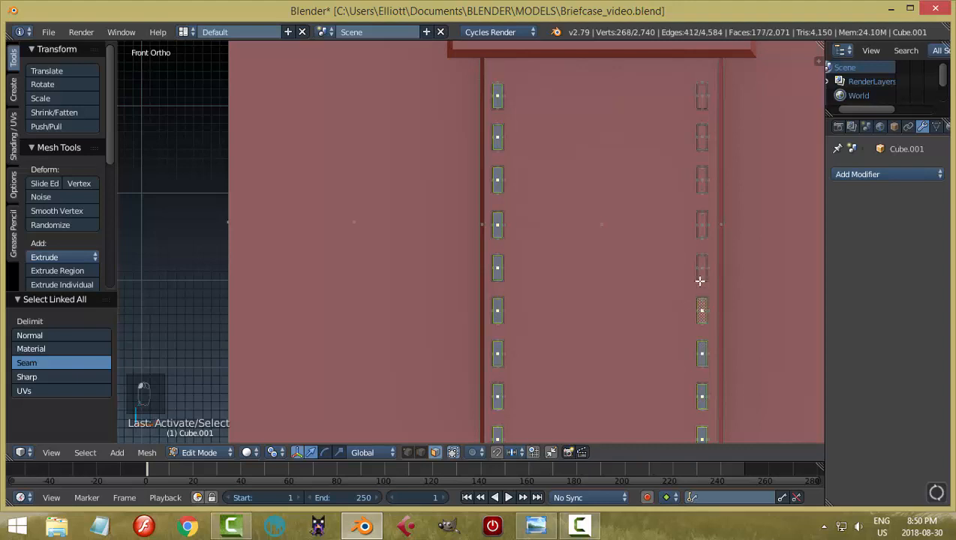
{"action": "right_click", "coordinate": [700, 268], "text": "shift"}
{"action": "right_click", "coordinate": [701, 225], "text": "shift"}
{"action": "right_click", "coordinate": [701, 180], "text": "shift"}
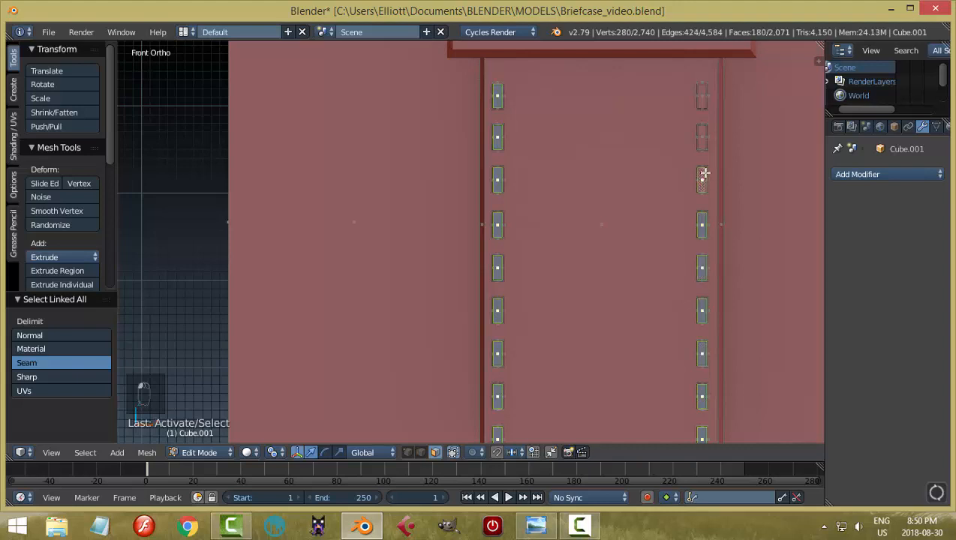
{"action": "right_click", "coordinate": [703, 138], "text": "shift"}
{"action": "right_click", "coordinate": [703, 95], "text": "shift"}
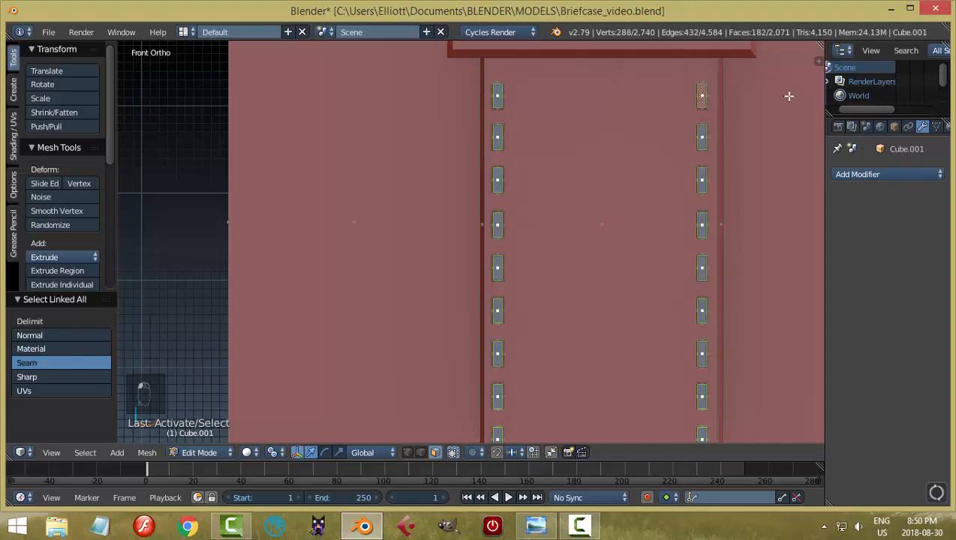
{"action": "key", "text": "ctrl+l"}
{"action": "scroll", "coordinate": [564, 300], "scroll_direction": "down", "scroll_amount": 2}
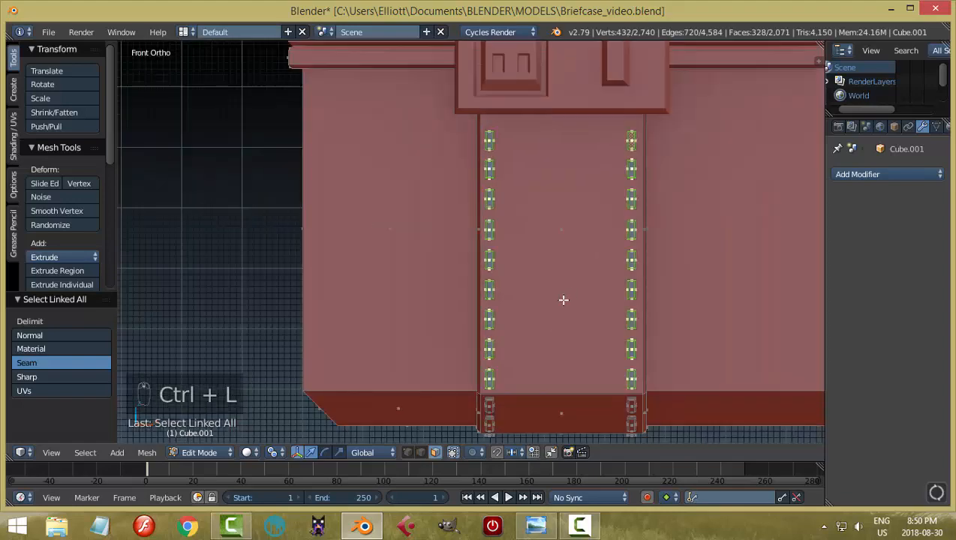
{"action": "middle_click_drag", "start_coordinate": [708, 301], "coordinate": [455, 301], "text": "shift"}
{"action": "scroll", "coordinate": [601, 302], "scroll_direction": "down", "scroll_amount": 4}
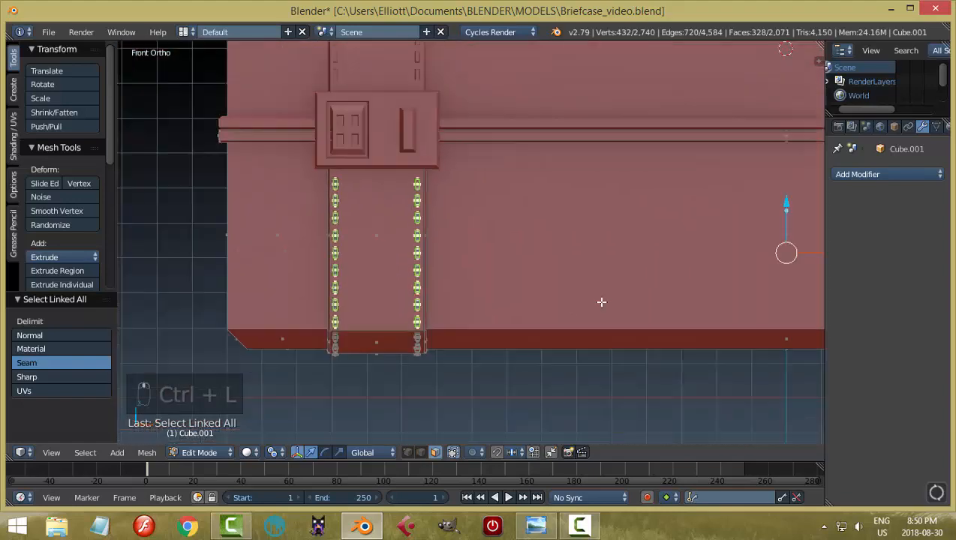
{"action": "middle_click_drag", "start_coordinate": [707, 283], "coordinate": [532, 271]}
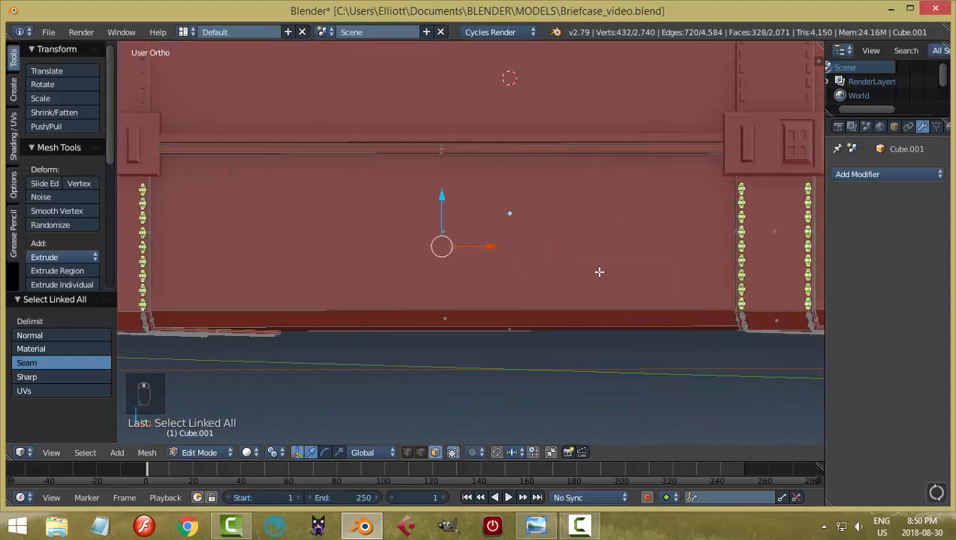
Duplicate the selected stitches in place, separate the copy into its own object, and return to Object Mode
{"action": "key", "text": "shift+d"}
{"action": "key", "text": "p"}
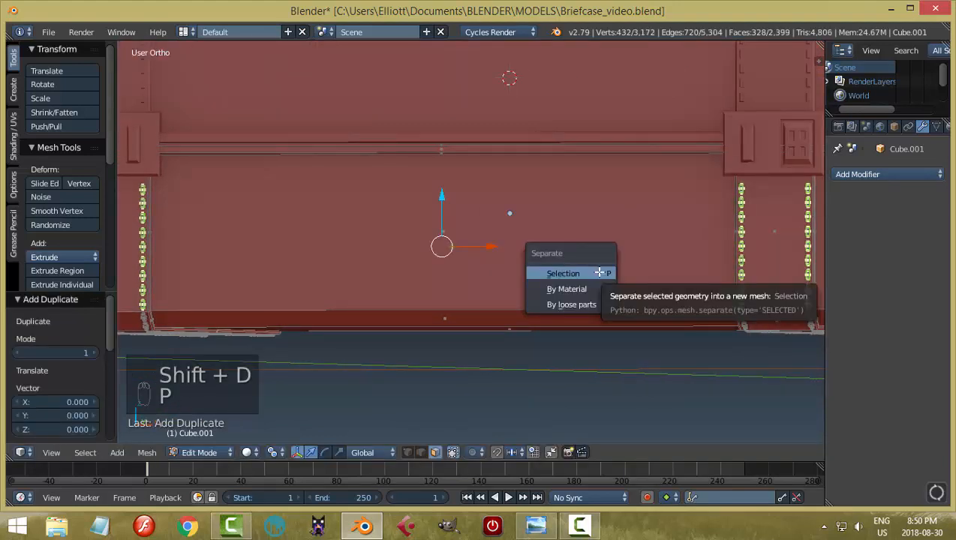
{"action": "left_click", "coordinate": [599, 273]}
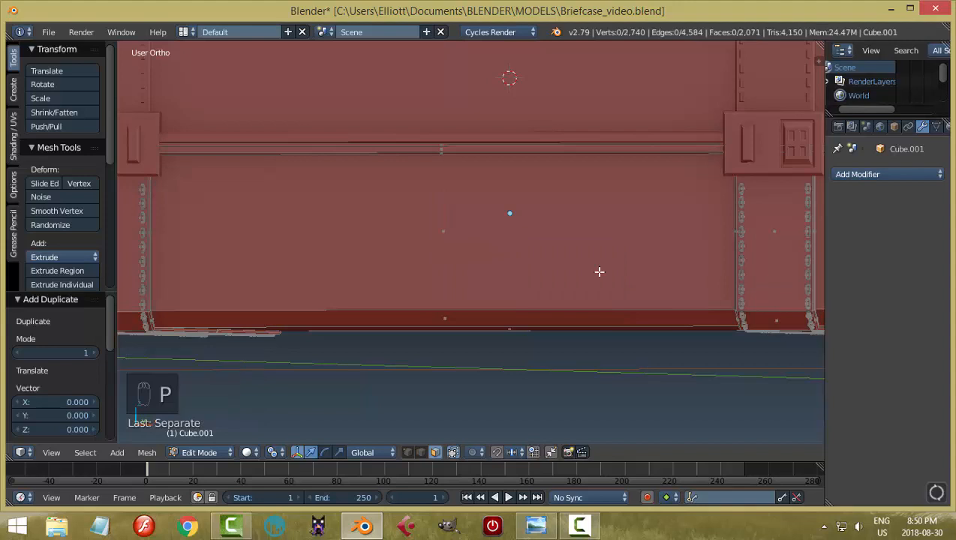
{"action": "key", "text": "Tab"}
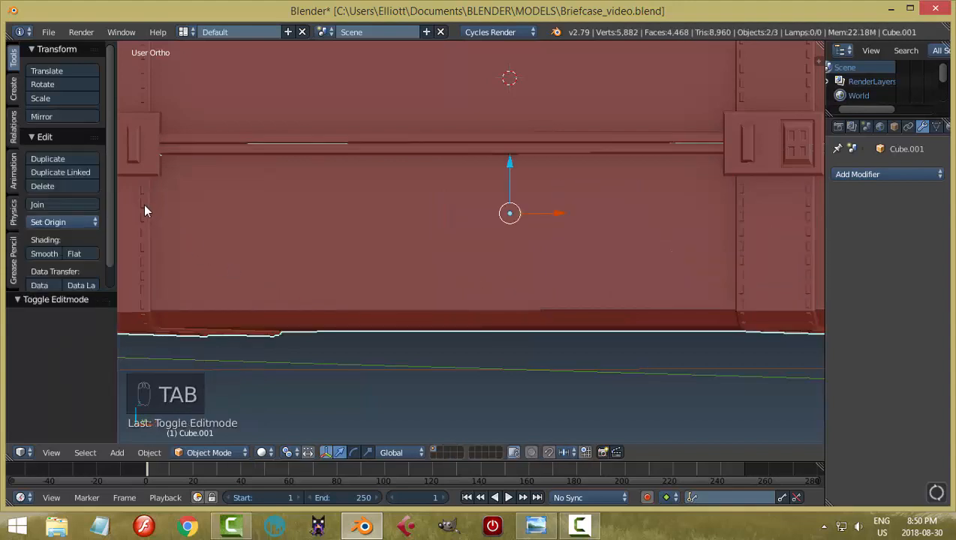
Select the separated stitches object and set its origin to its geometry
{"action": "right_click", "coordinate": [143, 206]}
{"action": "left_click", "coordinate": [64, 222]}
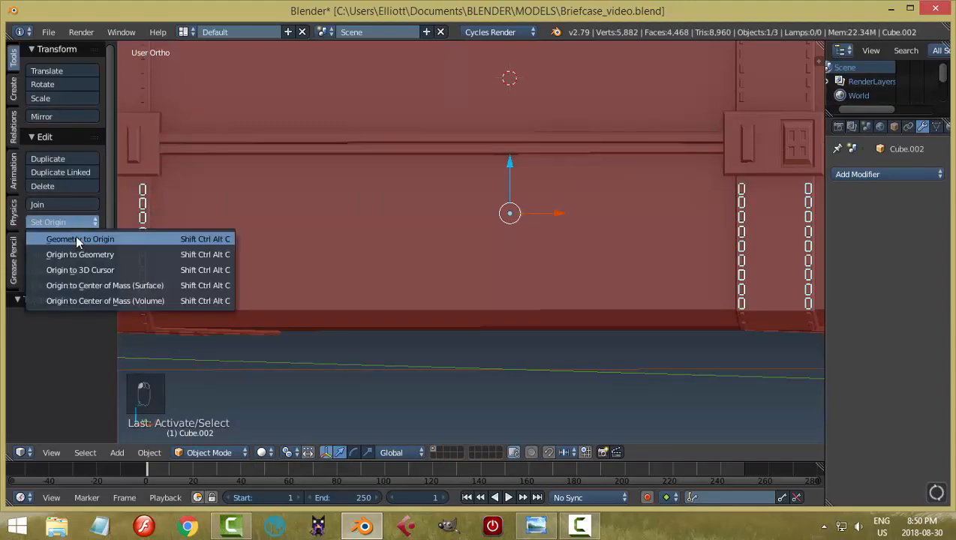
{"action": "left_click", "coordinate": [150, 254]}
Rotate the separated stitches 180° about the global Z axis
{"action": "middle_click_drag", "start_coordinate": [588, 251], "coordinate": [599, 285]}
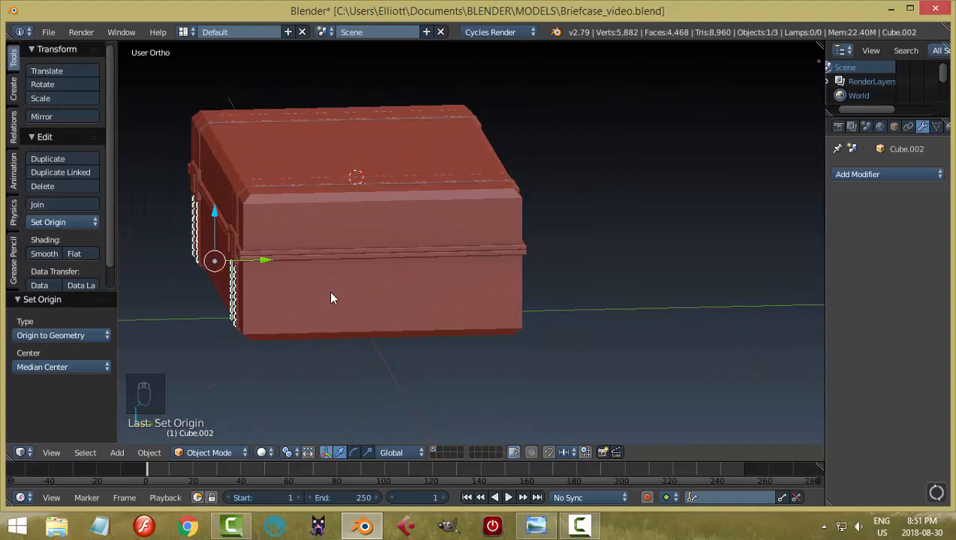
{"action": "key", "text": "r"}
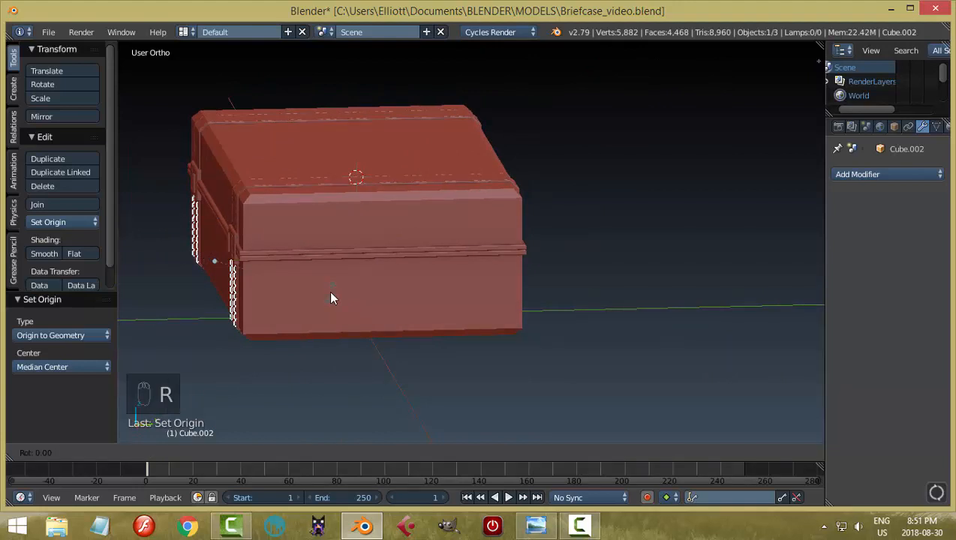
{"action": "key", "text": "z"}
{"action": "key", "text": "1"}
{"action": "key", "text": "8"}
{"action": "key", "text": "0"}
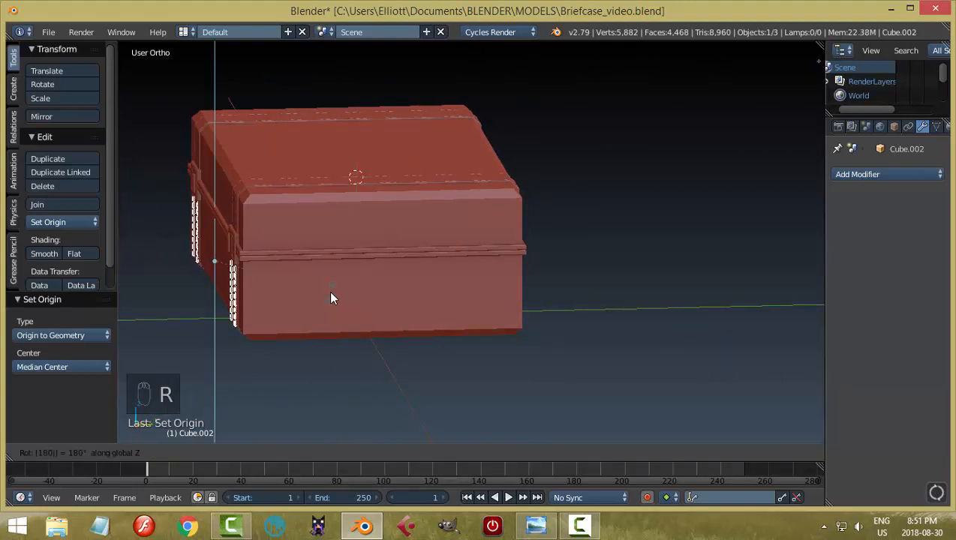
{"action": "key", "text": "Return"}
Move the rotated stitches about 2.06 along the Y axis to the back side of the briefcase
{"action": "key", "text": "g"}
{"action": "key", "text": "x"}
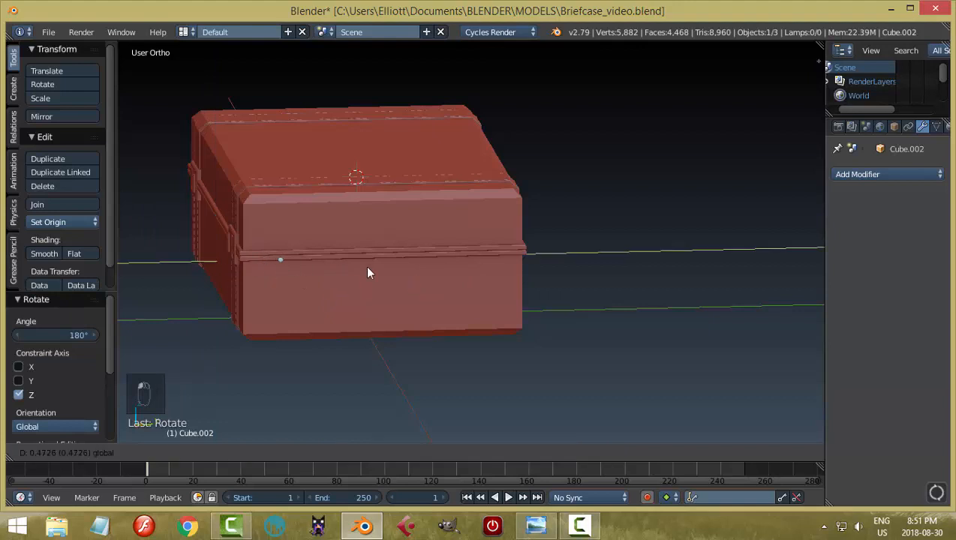
{"action": "left_click", "coordinate": [552, 321]}
Shift the stitches about -0.027 along Y so they sit against the rear straps, and deselect them
{"action": "key", "text": "KP_Decimal"}
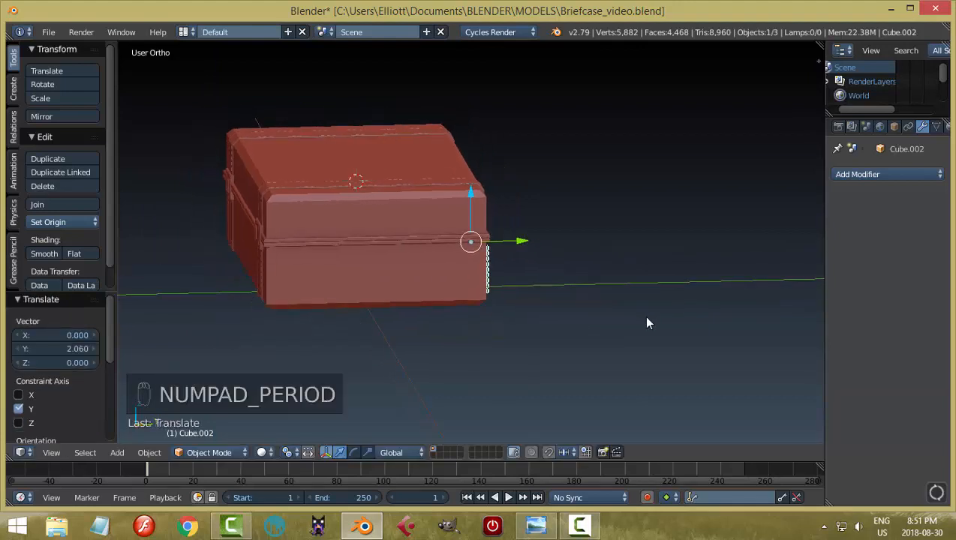
{"action": "middle_click_drag", "start_coordinate": [645, 338], "coordinate": [505, 283]}
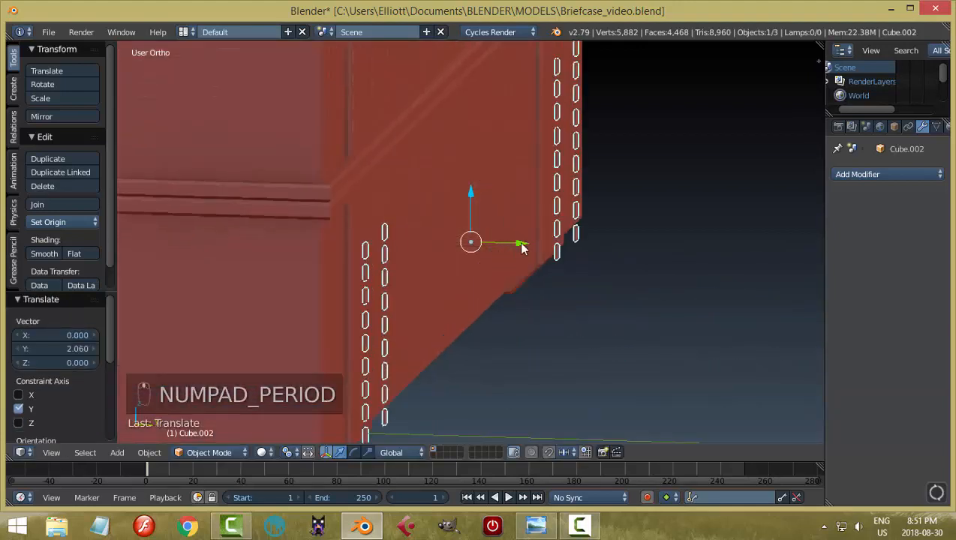
{"action": "left_click_drag", "start_coordinate": [521, 243], "coordinate": [510, 243]}
{"action": "middle_click_drag", "start_coordinate": [637, 329], "coordinate": [387, 325]}
{"action": "mouse_move", "coordinate": [443, 337]}
{"action": "middle_mouse_down"}
{"action": "mouse_move", "coordinate": [446, 326]}
{"action": "mouse_move", "coordinate": [450, 335]}
{"action": "middle_mouse_up"}
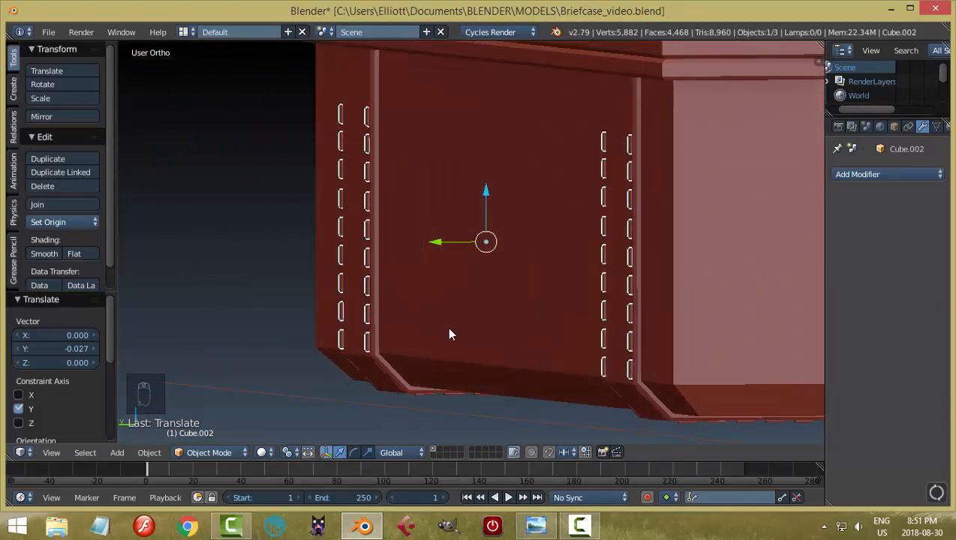
{"action": "key", "text": "a"}
{"action": "middle_click_drag", "start_coordinate": [613, 346], "coordinate": [172, 352]}
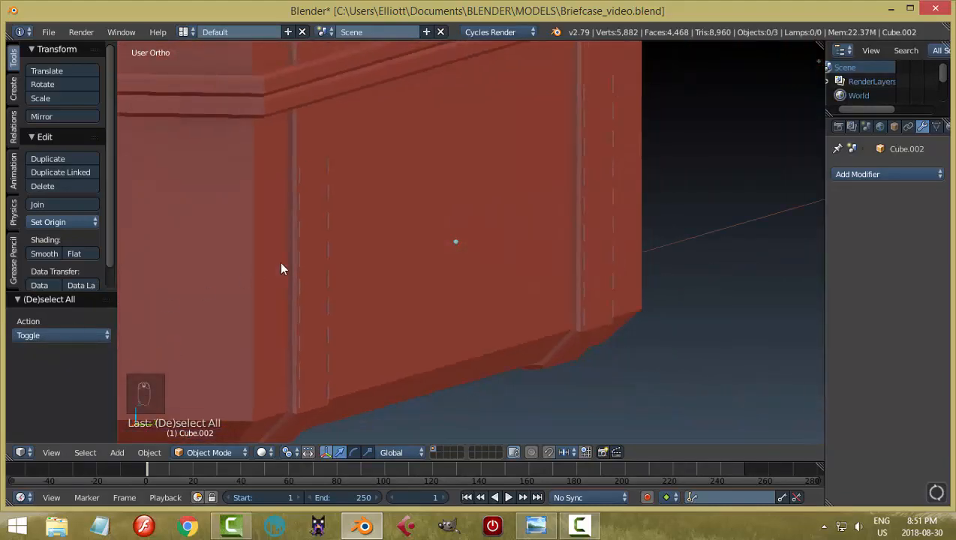
Open the rear stitches for editing and select the top stitch of both columns on one strap, including all linked geometry
{"action": "middle_click_drag", "start_coordinate": [281, 268], "coordinate": [341, 284]}
{"action": "middle_click_drag", "start_coordinate": [262, 258], "coordinate": [495, 207]}
{"action": "right_click", "coordinate": [520, 202]}
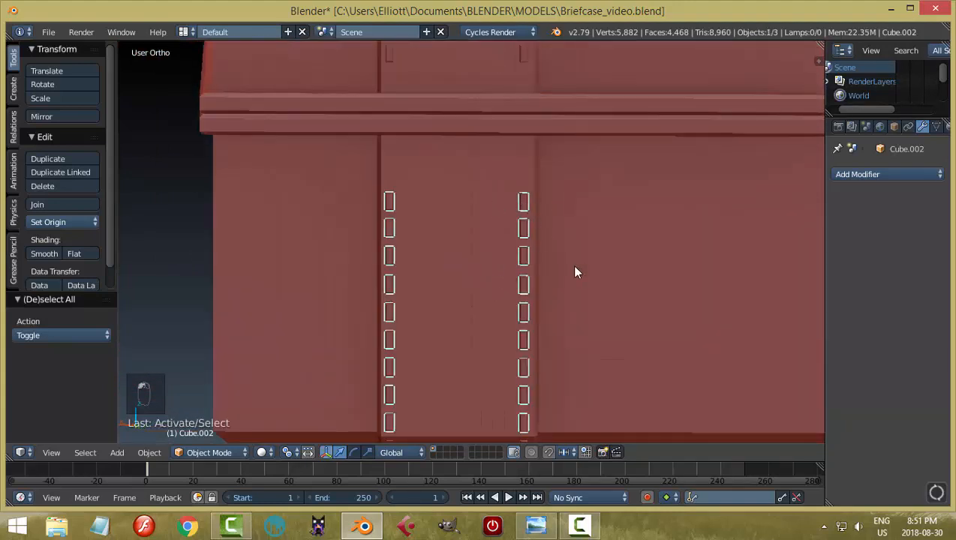
{"action": "key", "text": "Tab"}
{"action": "left_click", "coordinate": [689, 268]}
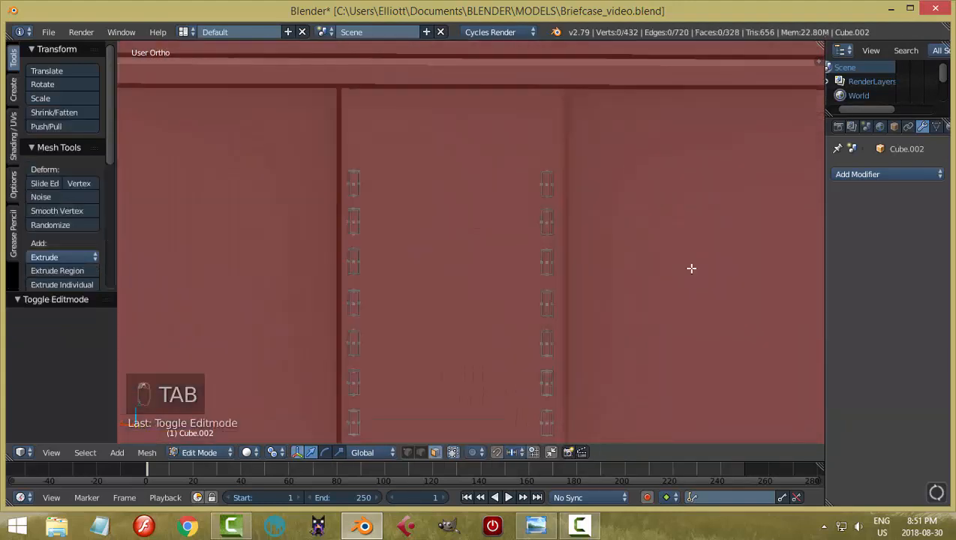
{"action": "right_click", "coordinate": [562, 173]}
{"action": "right_click", "coordinate": [330, 173], "text": "shift"}
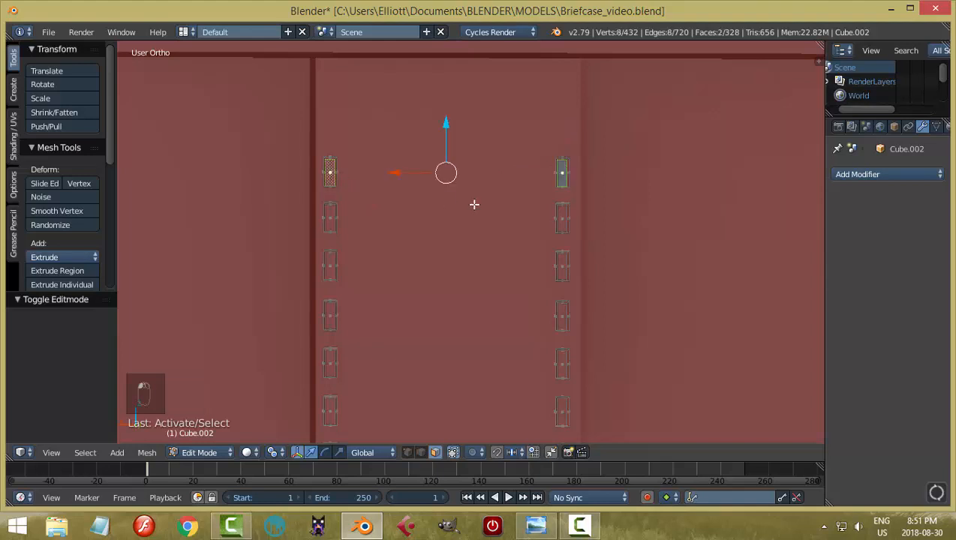
{"action": "key", "text": "ctrl+l"}
Add the top stitch of both columns on the other rear strap, and extend the selection to all linked geometry
{"action": "scroll", "coordinate": [475, 219], "scroll_direction": "down", "scroll_amount": 6}
{"action": "middle_click_drag", "start_coordinate": [696, 223], "coordinate": [205, 171], "text": "shift"}
{"action": "scroll", "coordinate": [677, 202], "scroll_direction": "up", "scroll_amount": 3}
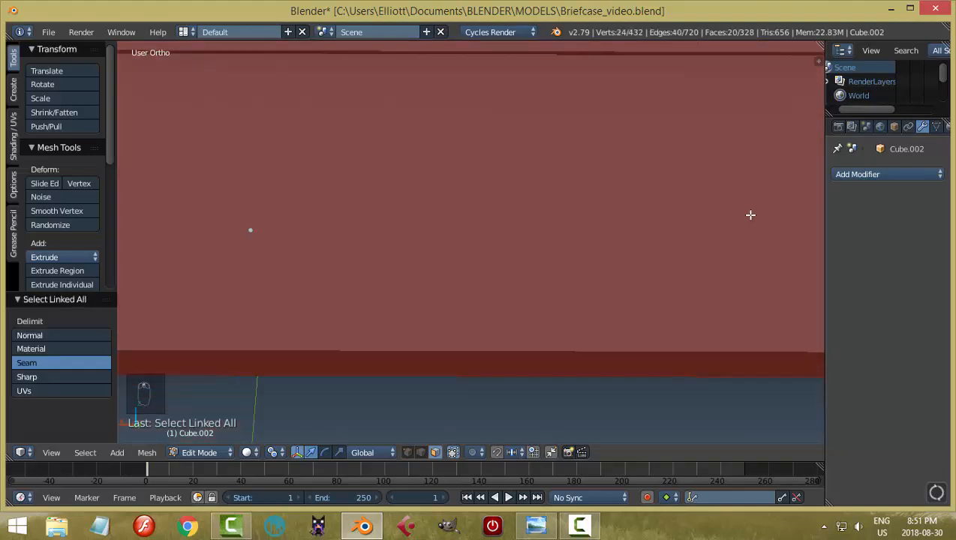
{"action": "middle_click_drag", "start_coordinate": [751, 213], "coordinate": [348, 220], "text": "shift"}
{"action": "middle_click_drag", "start_coordinate": [430, 93], "coordinate": [431, 129], "text": "shift"}
{"action": "right_click", "coordinate": [452, 162], "text": "shift"}
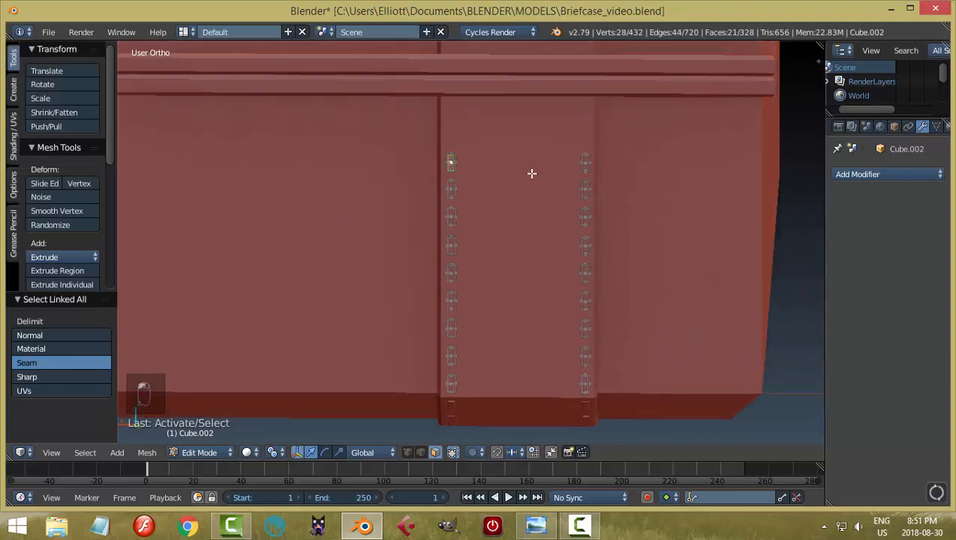
{"action": "right_click", "coordinate": [587, 161], "text": "shift"}
{"action": "key", "text": "ctrl+l"}
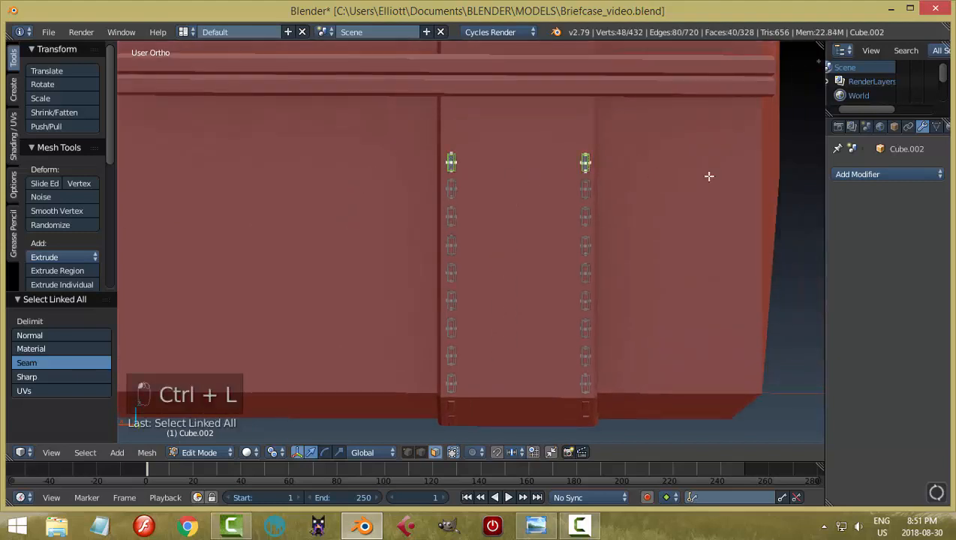
Duplicate the four top stitches, move the copies up about 0.049 along Z, and leave mesh editing
{"action": "key", "text": "shift+d"}
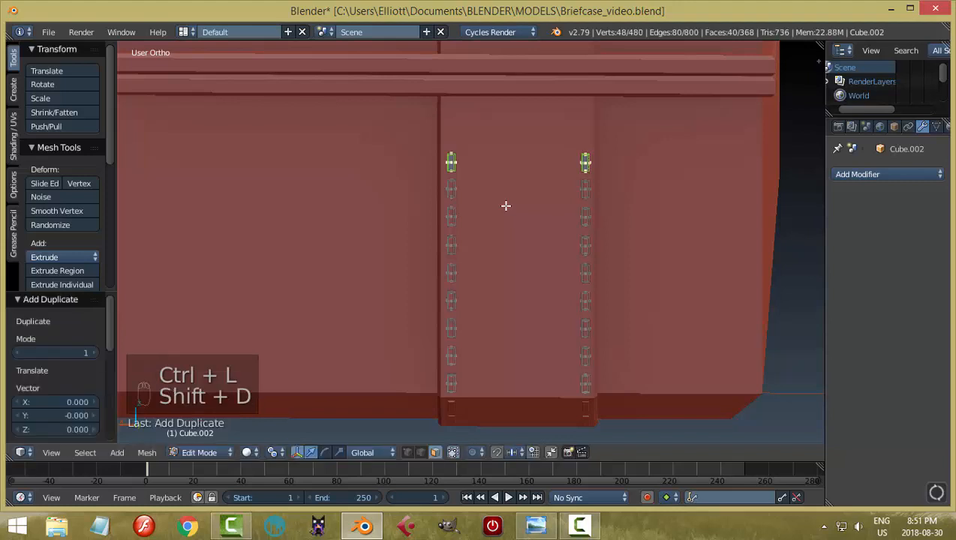
{"action": "key", "text": "g"}
{"action": "key", "text": "z"}
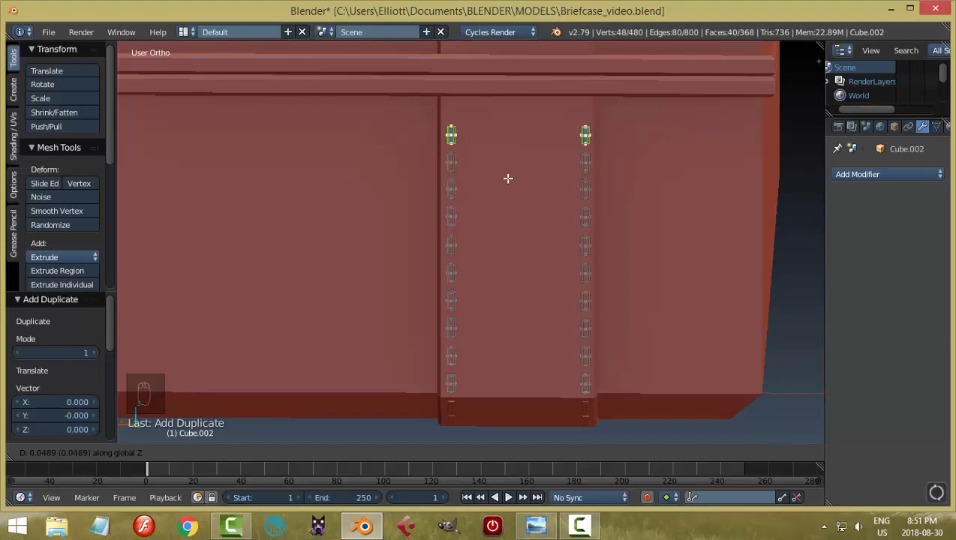
{"action": "left_click", "coordinate": [508, 178]}
{"action": "scroll", "coordinate": [503, 235], "scroll_direction": "down", "scroll_amount": 4}
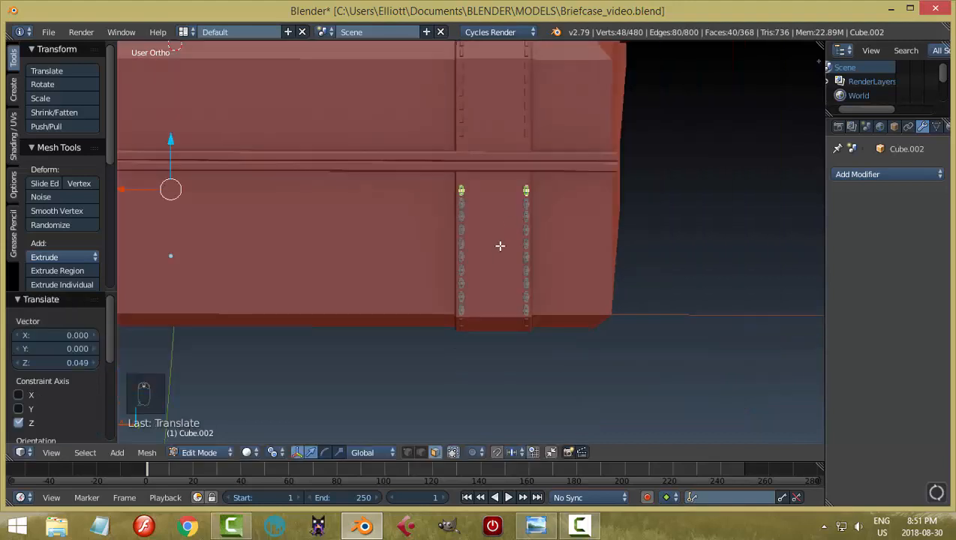
{"action": "key", "text": "a"}
{"action": "key", "text": "Tab"}
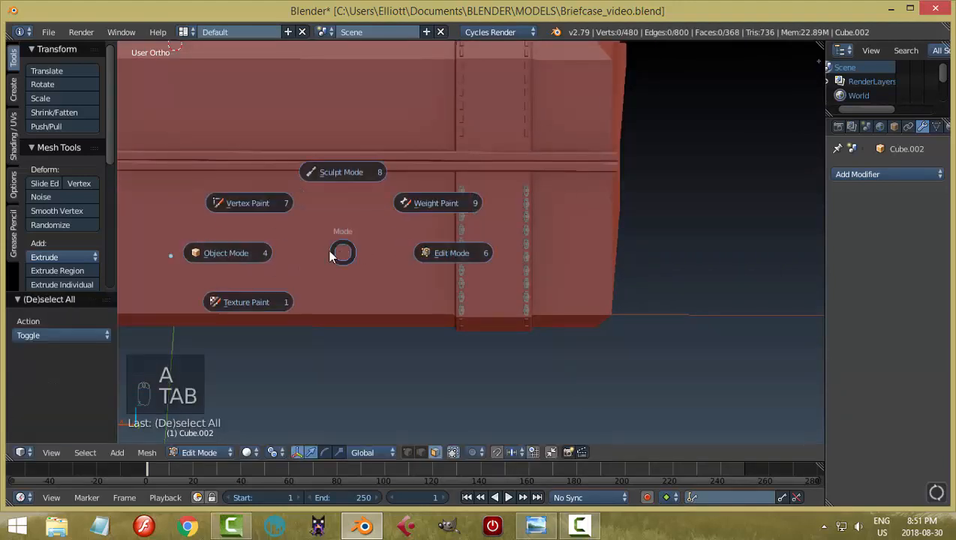
Join the rear stitches object into the briefcase's lower half and save the file
{"action": "key", "text": "a"}
{"action": "key", "text": "a"}
{"action": "middle_click_drag", "start_coordinate": [259, 247], "coordinate": [369, 302]}
{"action": "right_click", "coordinate": [359, 281]}
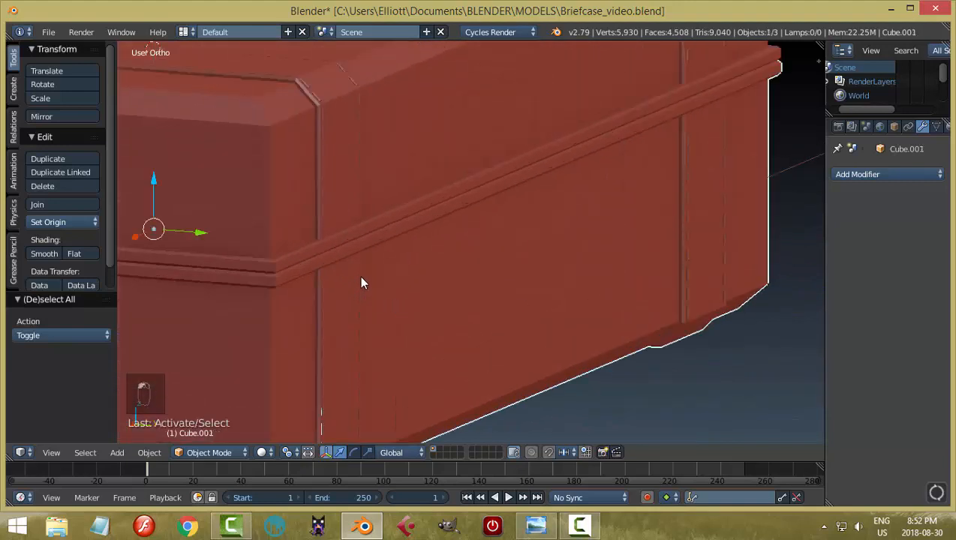
{"action": "right_click", "coordinate": [359, 281]}
{"action": "right_click", "coordinate": [457, 274], "text": "shift"}
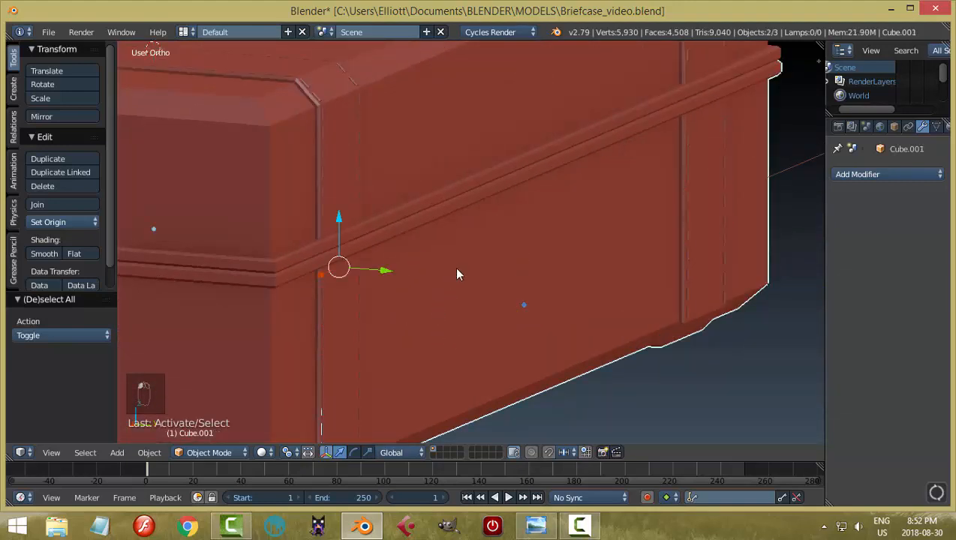
{"action": "key", "text": "ctrl+j"}
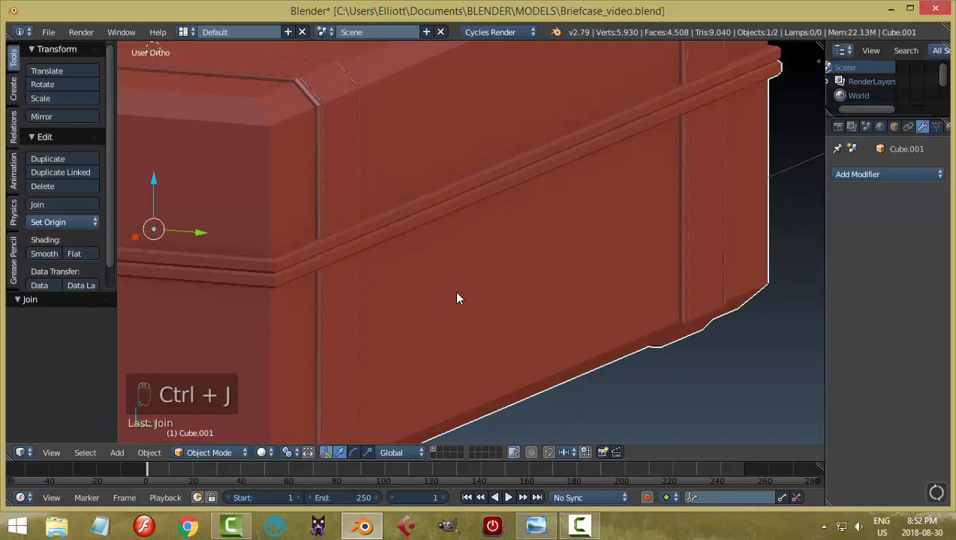
{"action": "key", "text": "ctrl+s"}
{"action": "middle_click_drag", "start_coordinate": [456, 297], "coordinate": [490, 313]}
{"action": "key", "text": "a"}
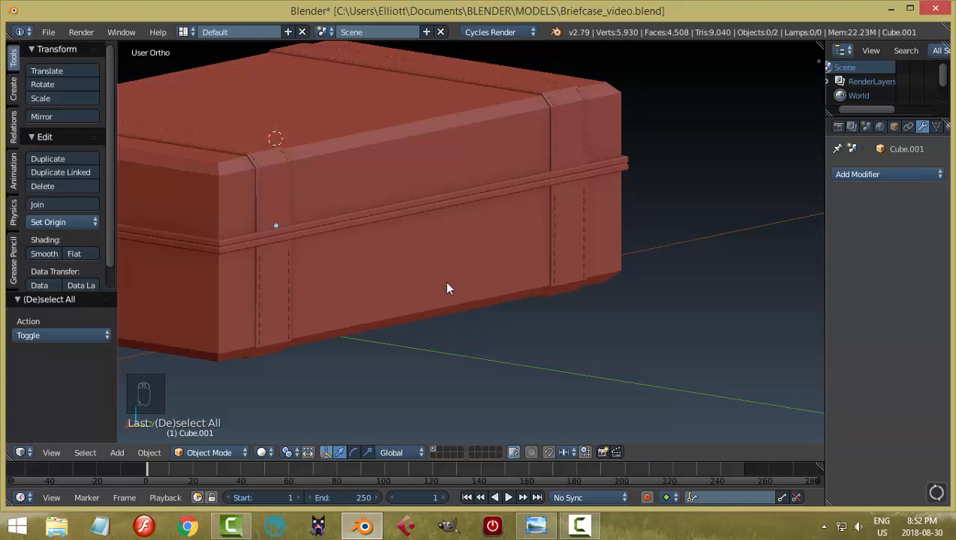
Select the briefcase's upper half and open it for editing in the back orthographic view
{"action": "middle_click_drag", "start_coordinate": [448, 288], "coordinate": [384, 264]}
{"action": "right_click", "coordinate": [378, 206]}
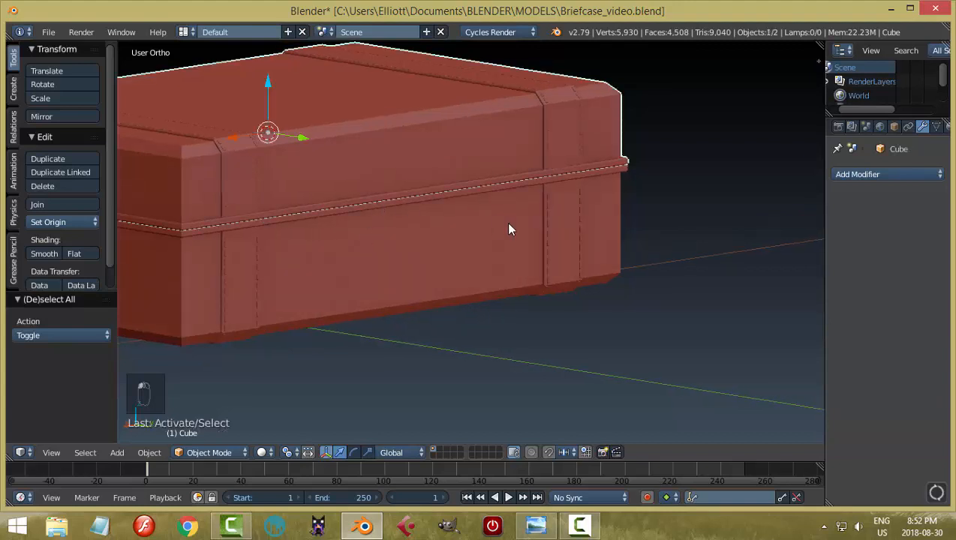
{"action": "key", "text": "ctrl+KP_1"}
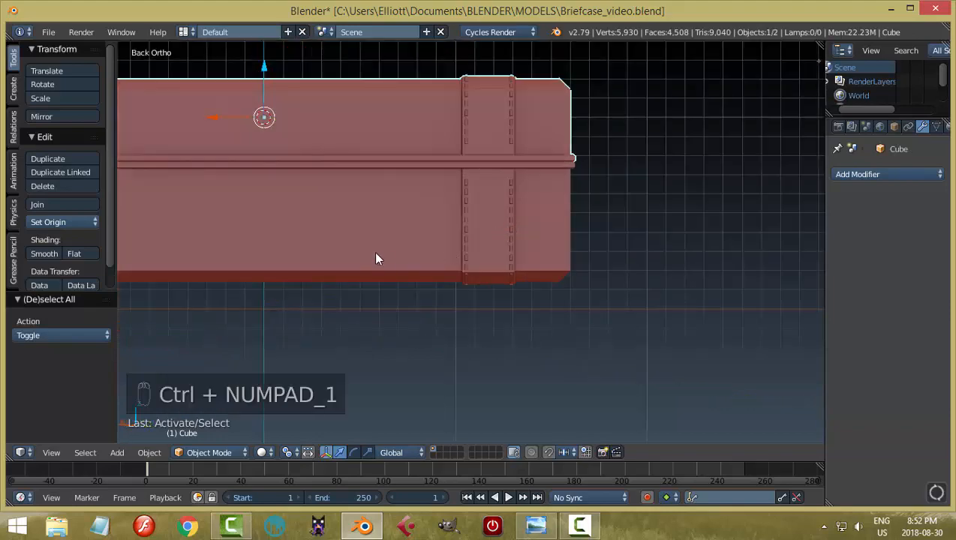
{"action": "middle_click_drag", "start_coordinate": [377, 259], "coordinate": [550, 333], "text": "shift"}
{"action": "left_click", "coordinate": [600, 304]}
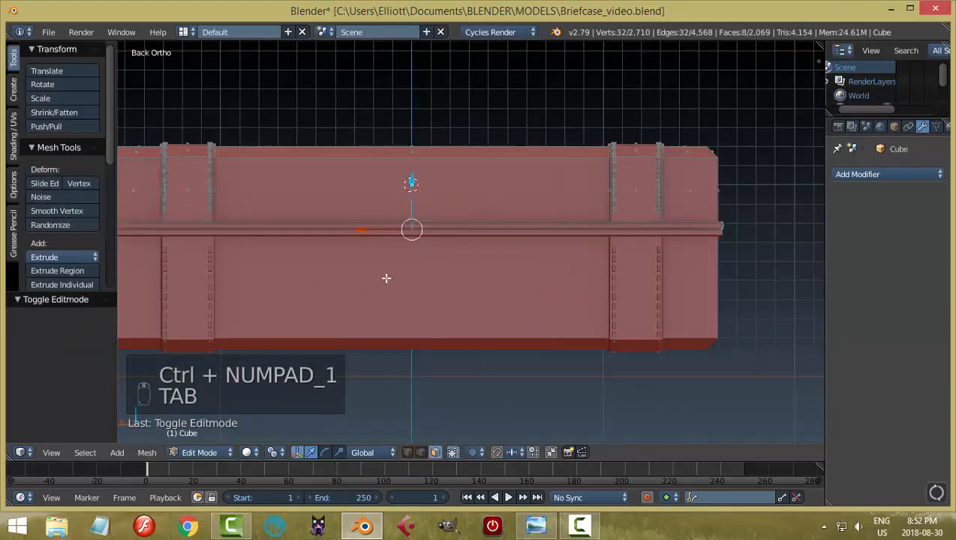
Select the rear face of the upper half's rim, snap the 3D cursor to it, and clear the selection
{"action": "scroll", "coordinate": [386, 264], "scroll_direction": "up", "scroll_amount": 3}
{"action": "left_click", "coordinate": [381, 216]}
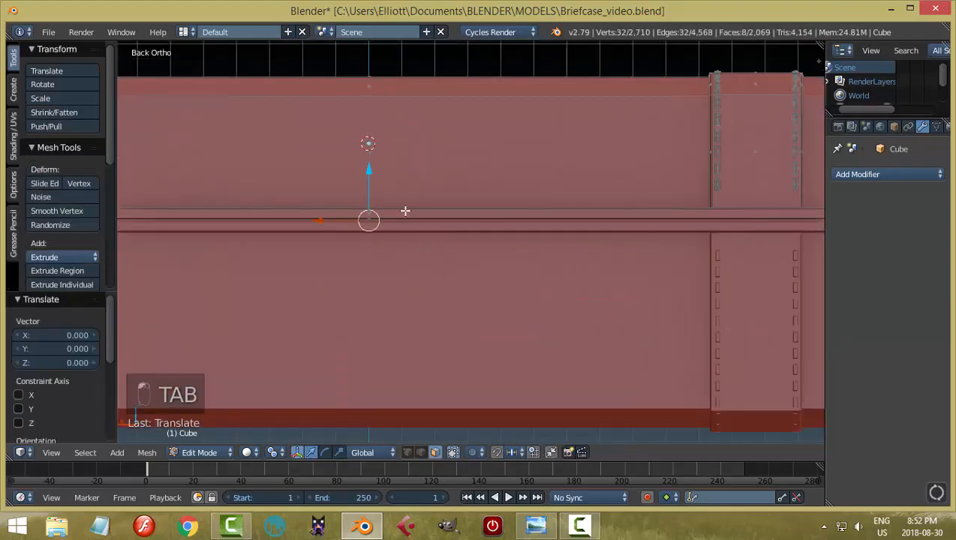
{"action": "right_click", "coordinate": [405, 211]}
{"action": "scroll", "coordinate": [414, 270], "scroll_direction": "down", "scroll_amount": 4}
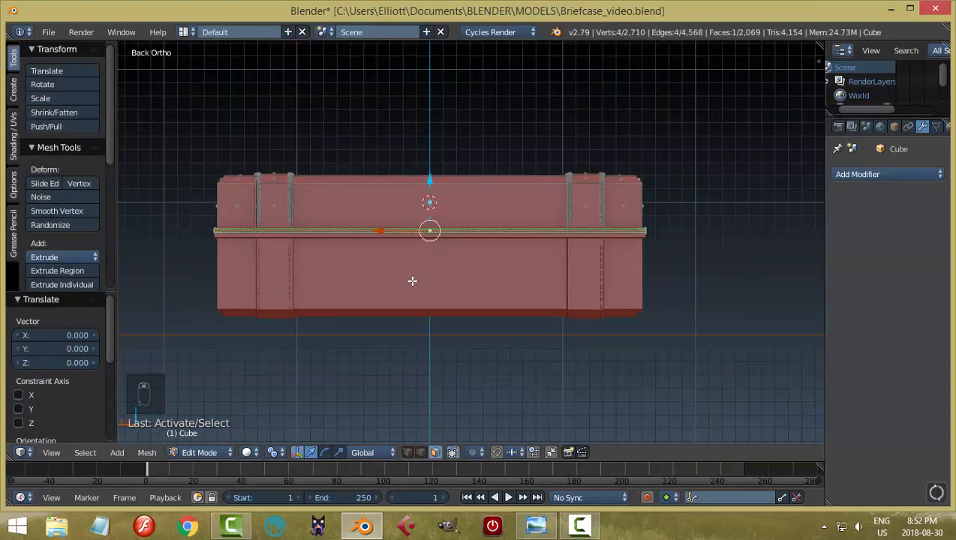
{"action": "scroll", "coordinate": [412, 280], "scroll_direction": "up", "scroll_amount": 2}
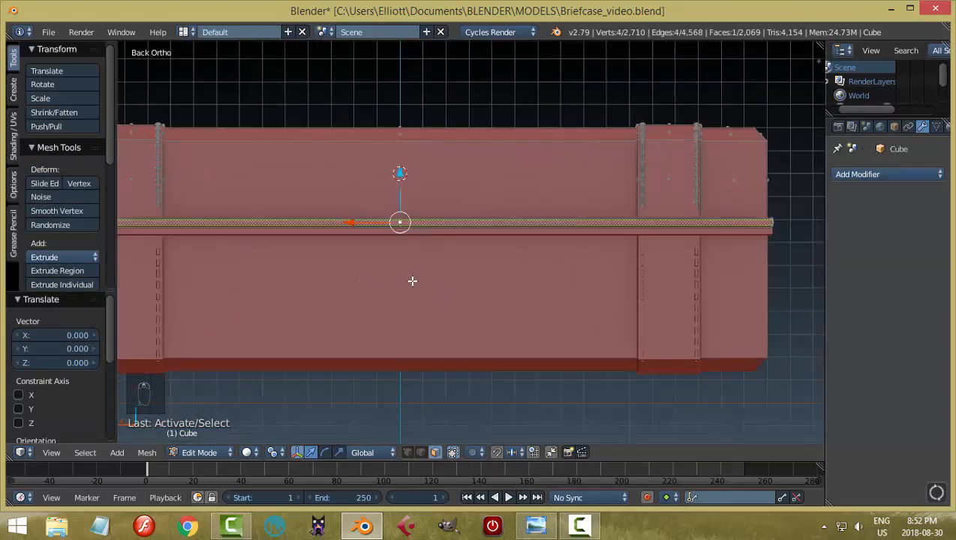
{"action": "key", "text": "shift+s"}
{"action": "left_click", "coordinate": [413, 282]}
{"action": "key", "text": "a"}
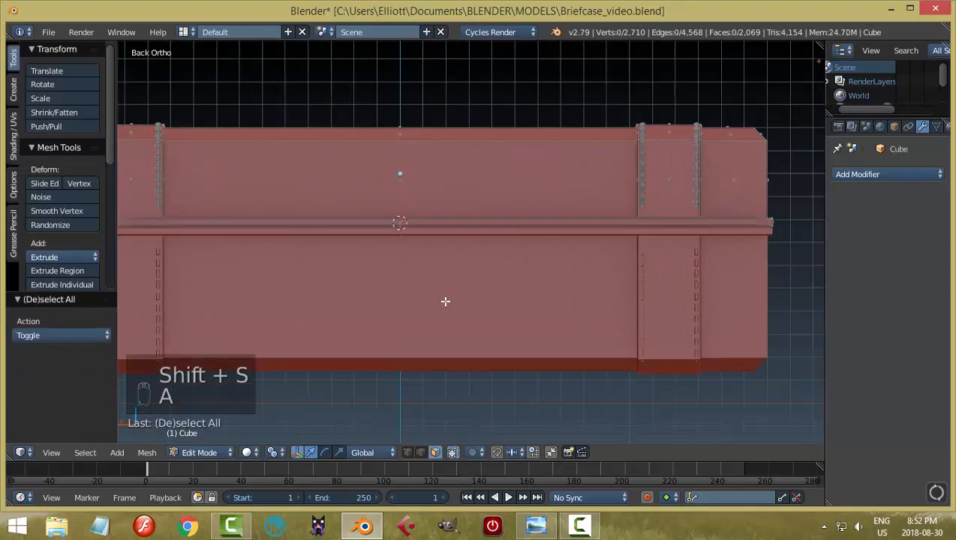
Return to Object Mode and add a mesh cylinder at the 3D cursor
{"action": "key", "text": "Tab"}
{"action": "left_click", "coordinate": [372, 298]}
{"action": "key", "text": "shift+a"}
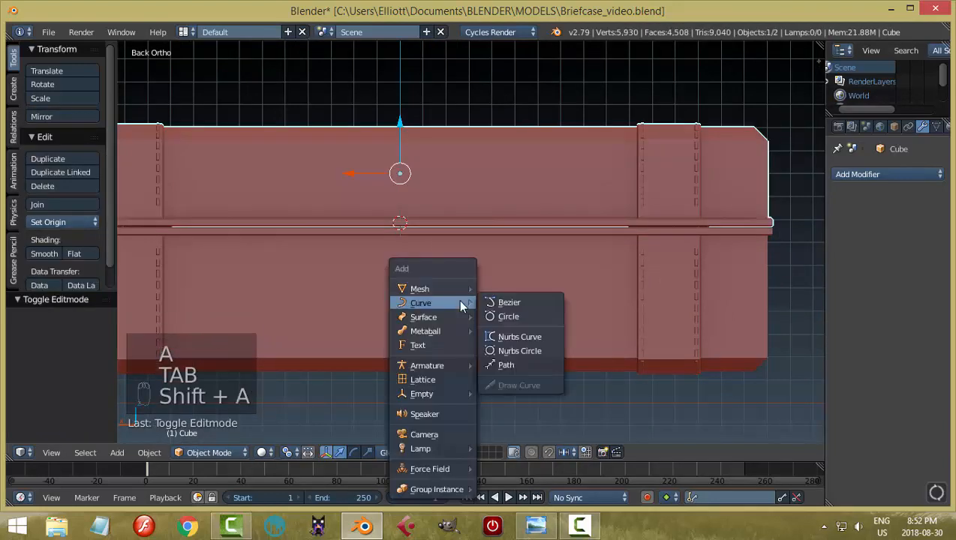
{"action": "mouse_move", "coordinate": [446, 288]}
{"action": "left_click", "coordinate": [526, 359]}
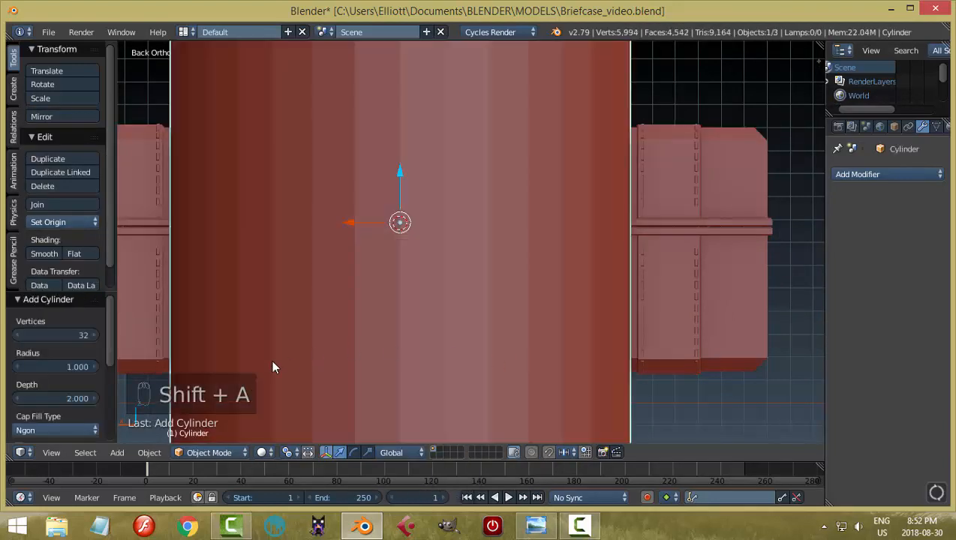
Reduce the new cylinder at the briefcase's rear rim to 6 vertices
{"action": "left_click", "coordinate": [69, 334]}
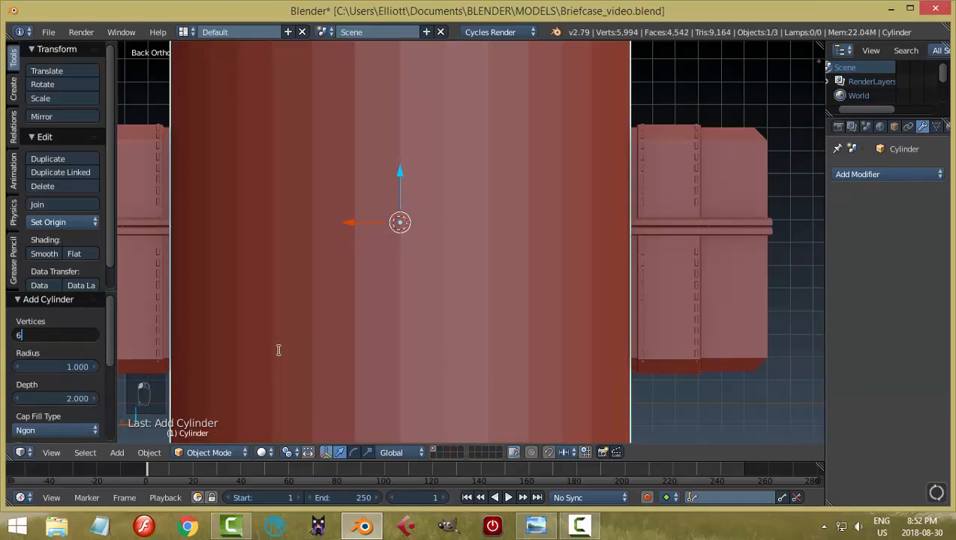
{"action": "type", "text": "6"}
{"action": "key", "text": "Return"}
{"action": "scroll", "coordinate": [278, 350], "scroll_direction": "down", "scroll_amount": 5}
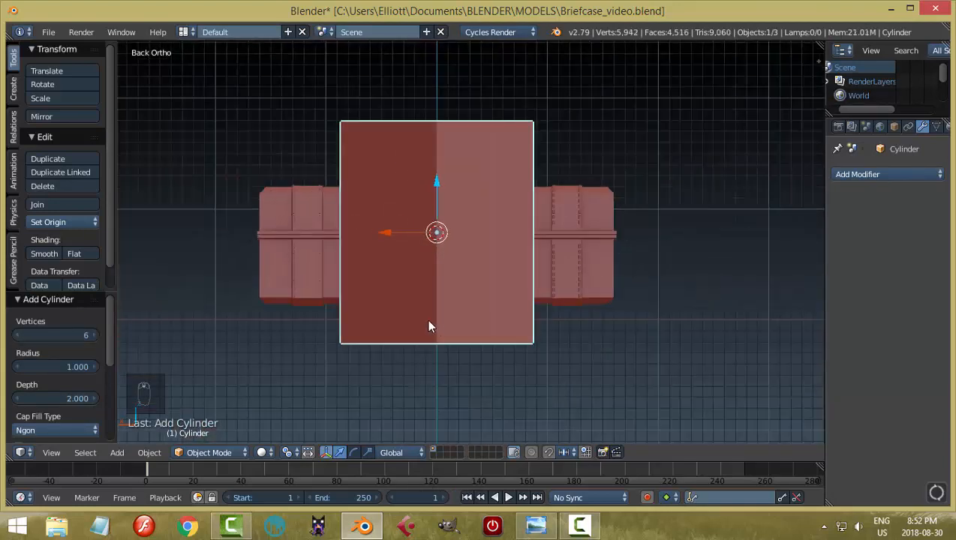
Rotate the six-sided cylinder 90 degrees about the global Y axis
{"action": "key", "text": "r"}
{"action": "key", "text": "y"}
{"action": "key", "text": "9"}
{"action": "key", "text": "0"}
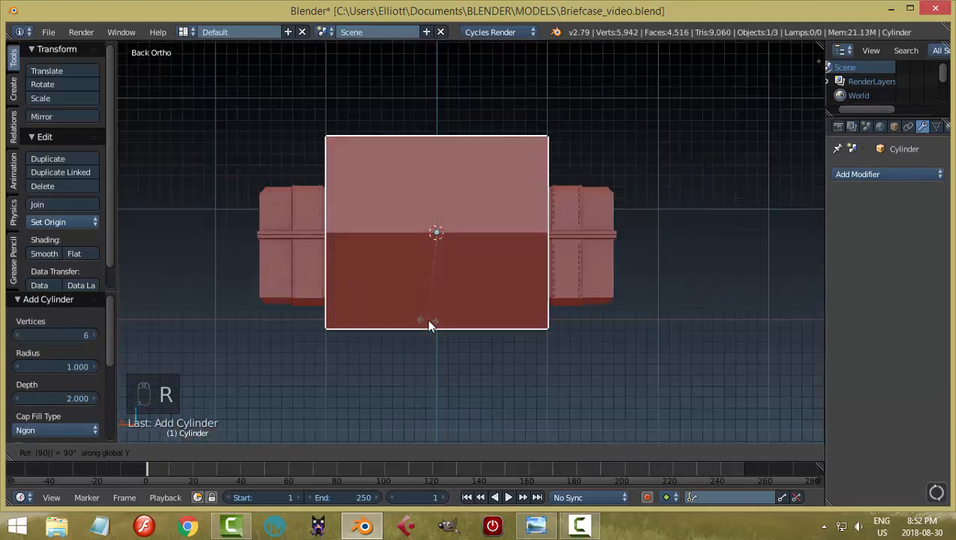
{"action": "key", "text": "Return"}
Open the cylinder in Edit Mode and scale its whole mesh down uniformly to about 0.069
{"action": "middle_click_drag", "start_coordinate": [452, 334], "coordinate": [493, 347]}
{"action": "key", "text": "Tab"}
{"action": "left_click", "coordinate": [763, 336]}
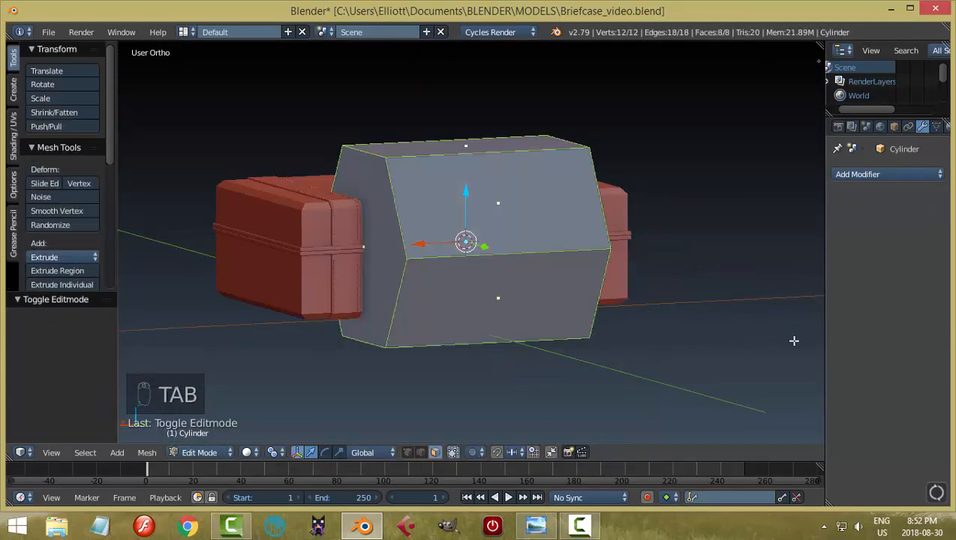
{"action": "key", "text": "s"}
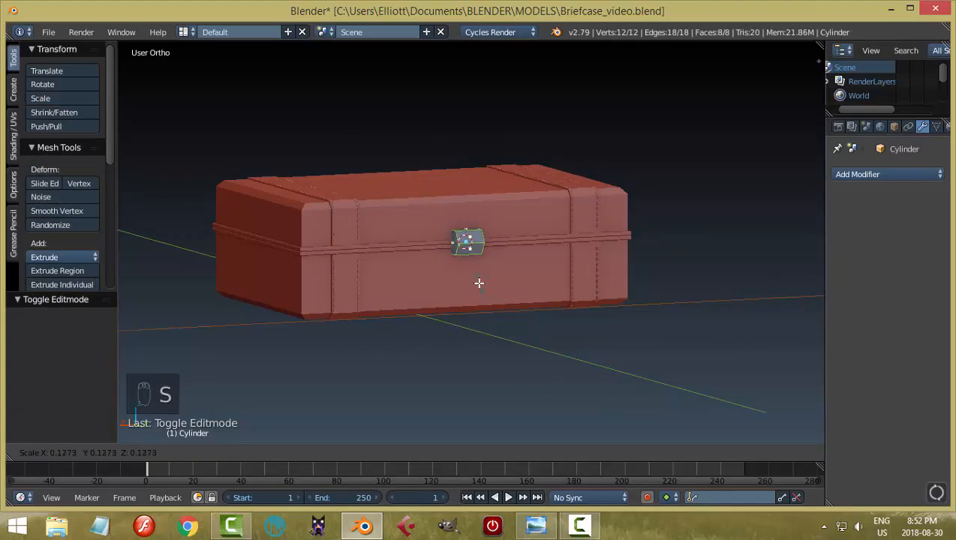
{"action": "left_click", "coordinate": [460, 263]}
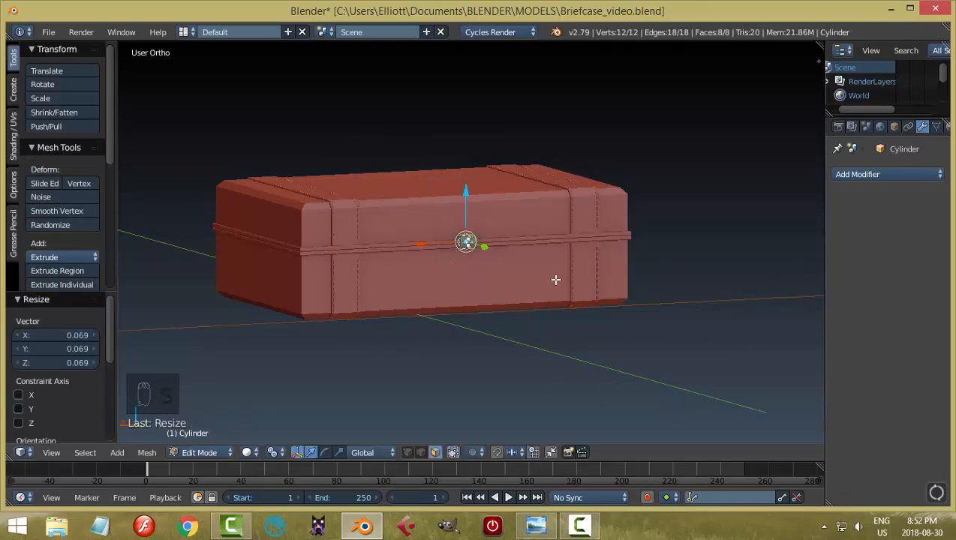
Frame the small cylinder and lower its mesh along Z by about 0.005 to line up with the rim
{"action": "scroll", "coordinate": [555, 279], "scroll_direction": "up", "scroll_amount": 6}
{"action": "middle_click_drag", "start_coordinate": [496, 264], "coordinate": [556, 279]}
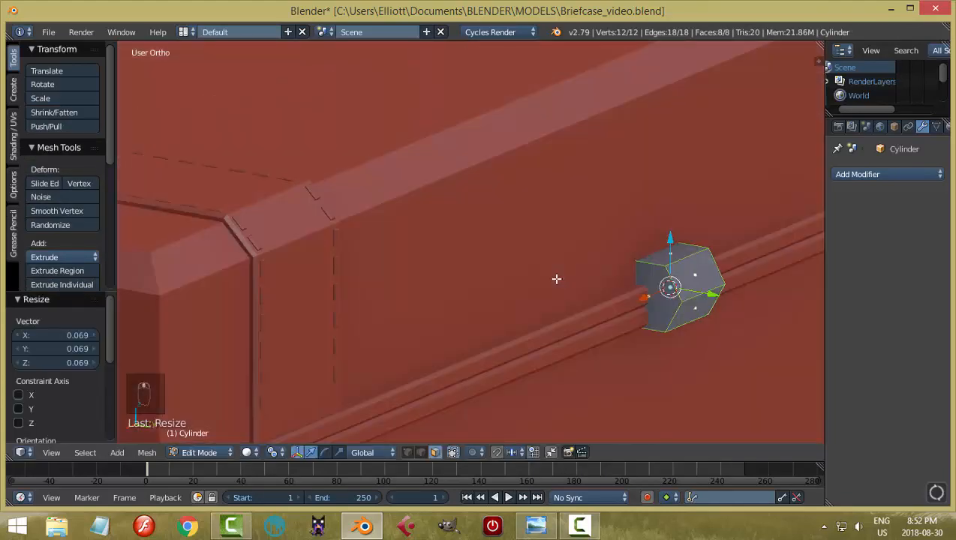
{"action": "middle_click_drag", "start_coordinate": [697, 292], "coordinate": [553, 220]}
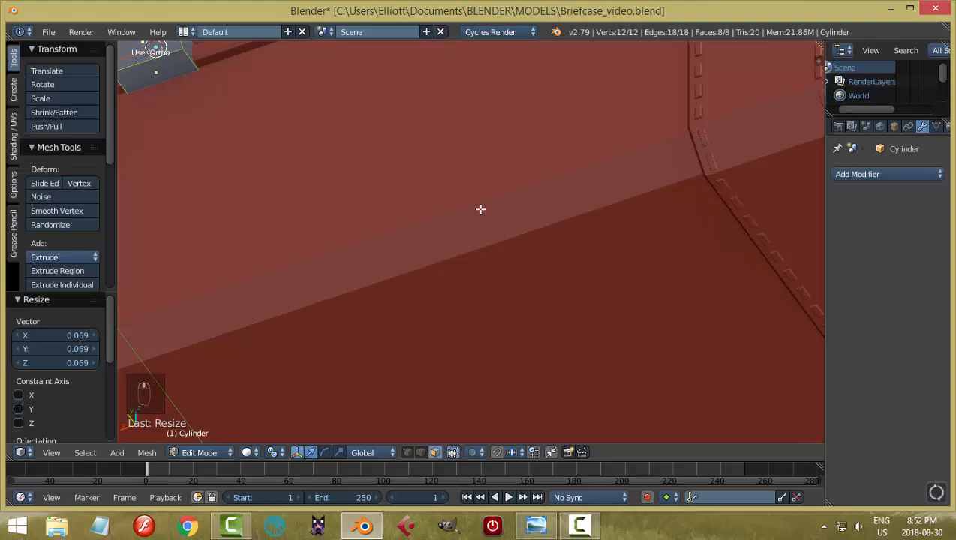
{"action": "key", "text": "KP_Decimal"}
{"action": "scroll", "coordinate": [585, 291], "scroll_direction": "down", "scroll_amount": 4}
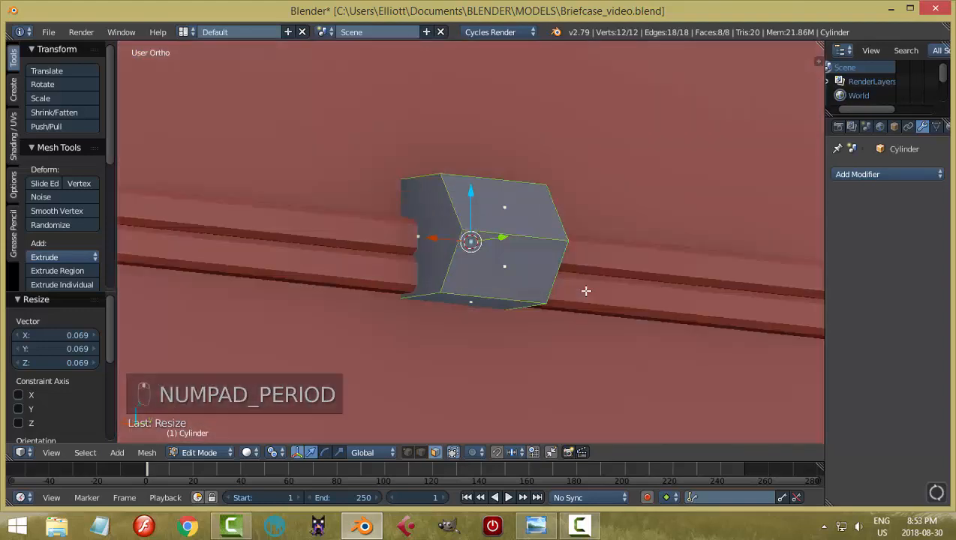
{"action": "middle_click_drag", "start_coordinate": [586, 291], "coordinate": [568, 270]}
{"action": "left_click_drag", "start_coordinate": [469, 193], "coordinate": [474, 209]}
Stretch the cylinder's mesh along the global X axis into a long hinge shape and clear the selection
{"action": "middle_click_drag", "start_coordinate": [473, 209], "coordinate": [602, 315]}
{"action": "key", "text": "s"}
{"action": "key", "text": "x"}
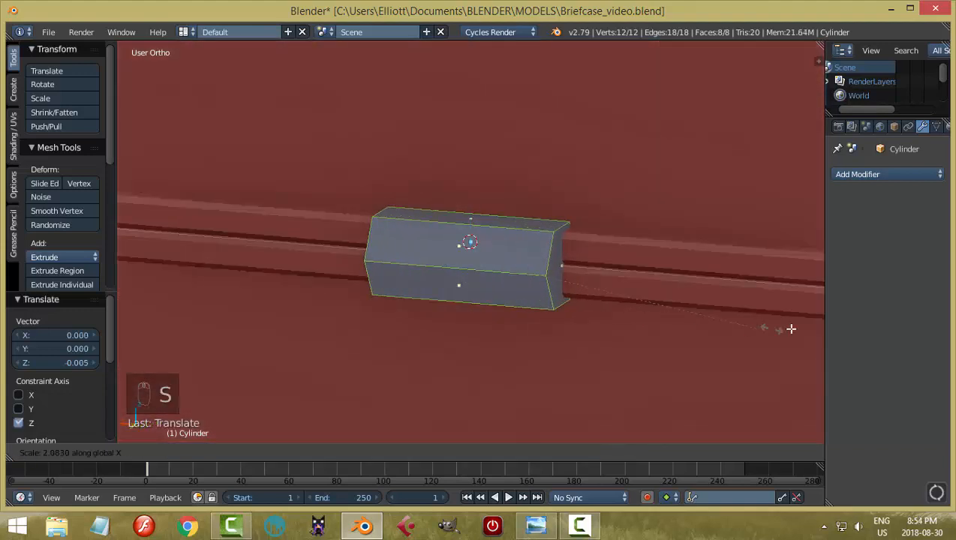
{"action": "left_click", "coordinate": [197, 319]}
{"action": "key", "text": "a"}
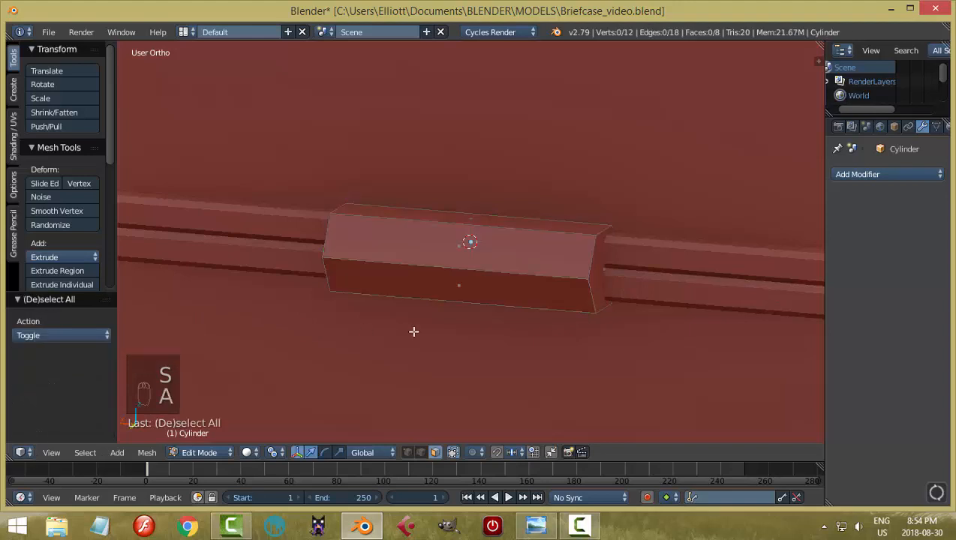
Select both end faces of the hinge, set the pivot point to Median Point, bevel their edges slightly, and deselect everything
{"action": "right_click", "coordinate": [592, 265]}
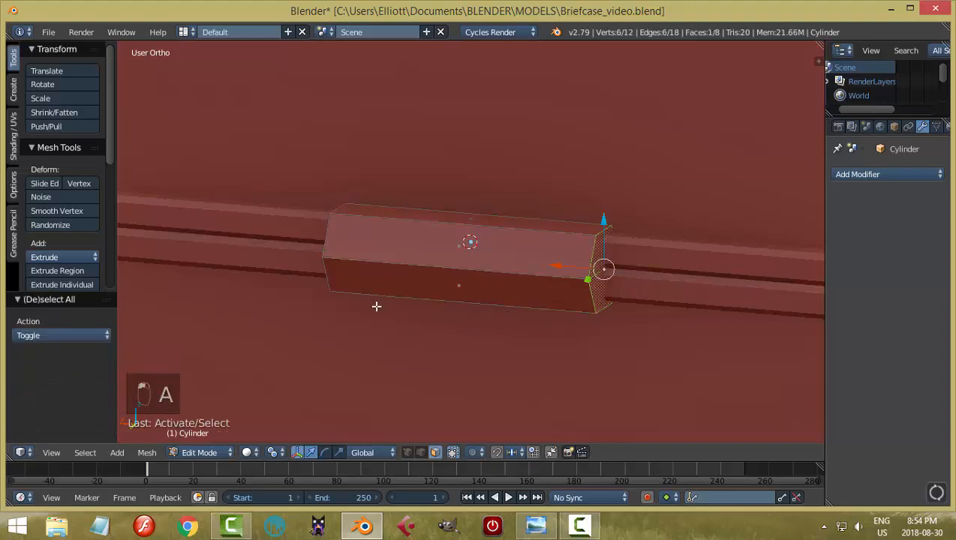
{"action": "middle_click_drag", "start_coordinate": [376, 306], "coordinate": [379, 303]}
{"action": "right_click", "coordinate": [375, 279], "text": "shift"}
{"action": "left_click", "coordinate": [273, 453]}
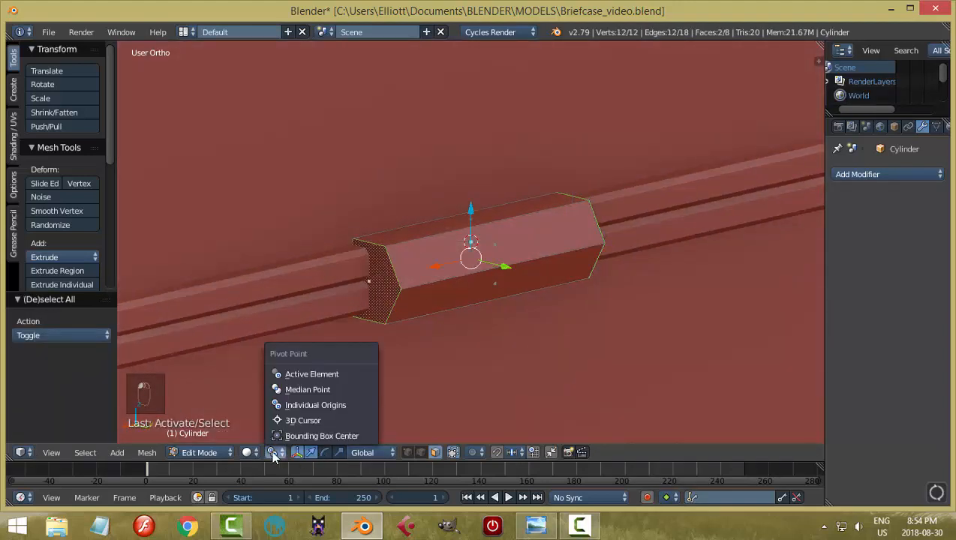
{"action": "left_click", "coordinate": [297, 389]}
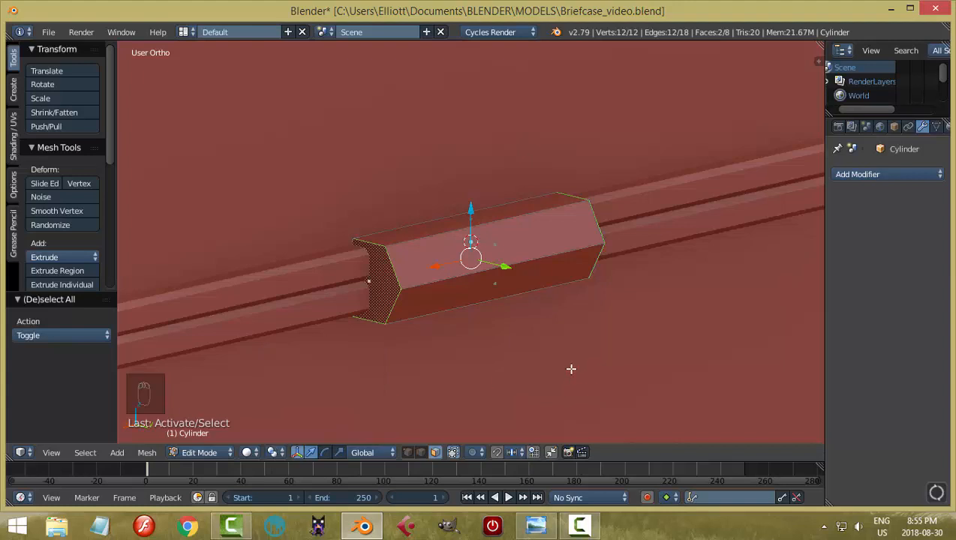
{"action": "key", "text": "ctrl+b"}
{"action": "left_click", "coordinate": [579, 376]}
{"action": "key", "text": "a"}
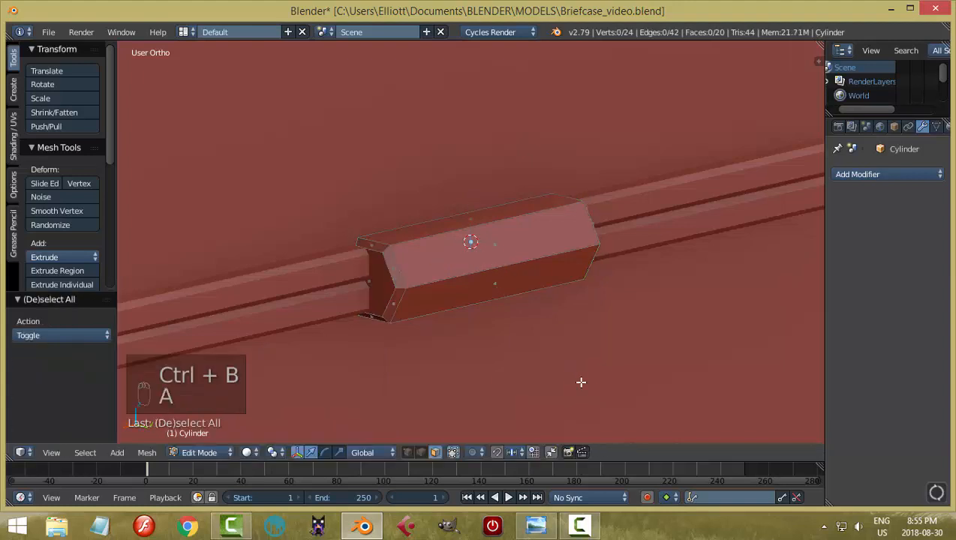
Return to Object Mode and save over Briefcase_video.blend
{"action": "key", "text": "Tab"}
{"action": "left_click", "coordinate": [469, 385]}
{"action": "middle_click_drag", "start_coordinate": [526, 386], "coordinate": [570, 372]}
{"action": "key", "text": "ctrl+s"}
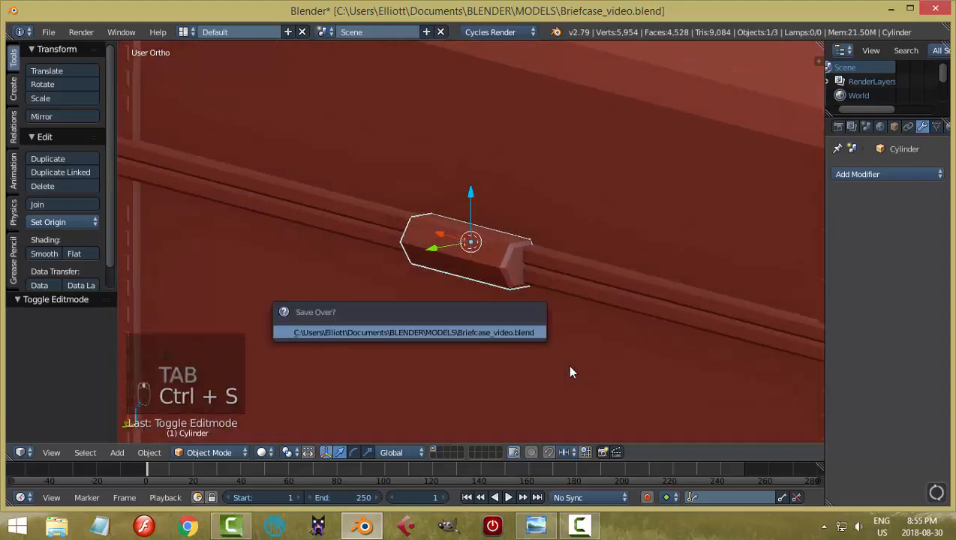
{"action": "key", "text": "Return"}
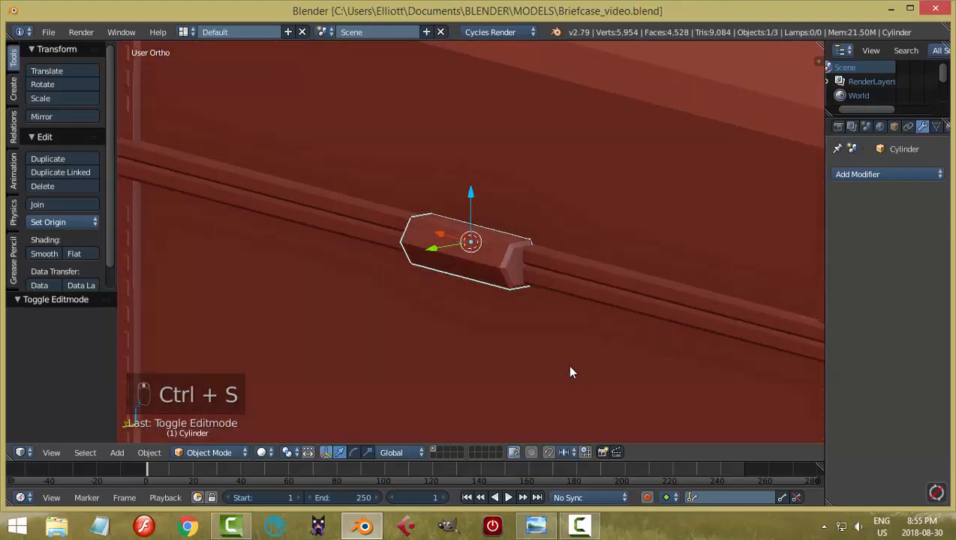
Move the hinge about -0.022 along the Y axis, deeper into the rear rim
{"action": "middle_click_drag", "start_coordinate": [570, 373], "coordinate": [570, 372]}
{"action": "scroll", "coordinate": [570, 372], "scroll_direction": "up", "scroll_amount": 2}
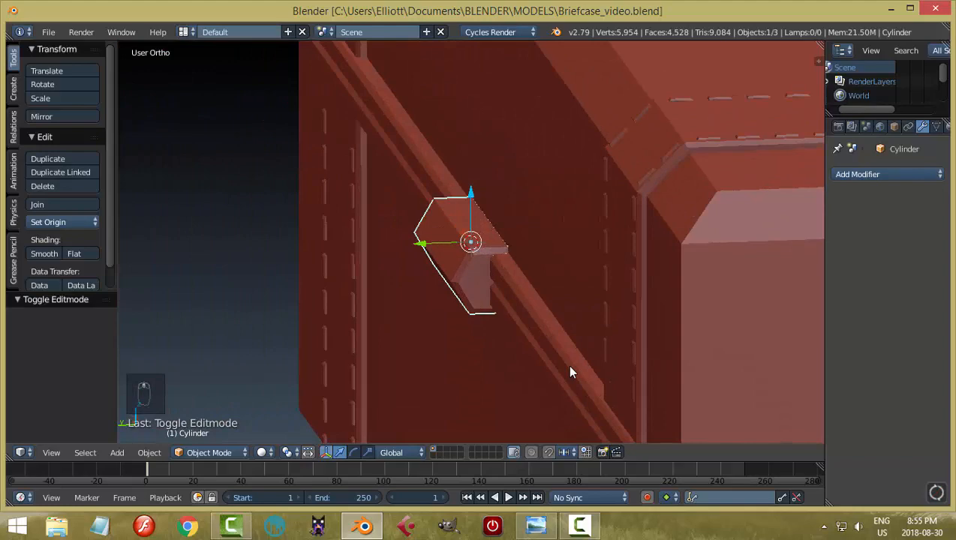
{"action": "key", "text": "g"}
{"action": "key", "text": "y"}
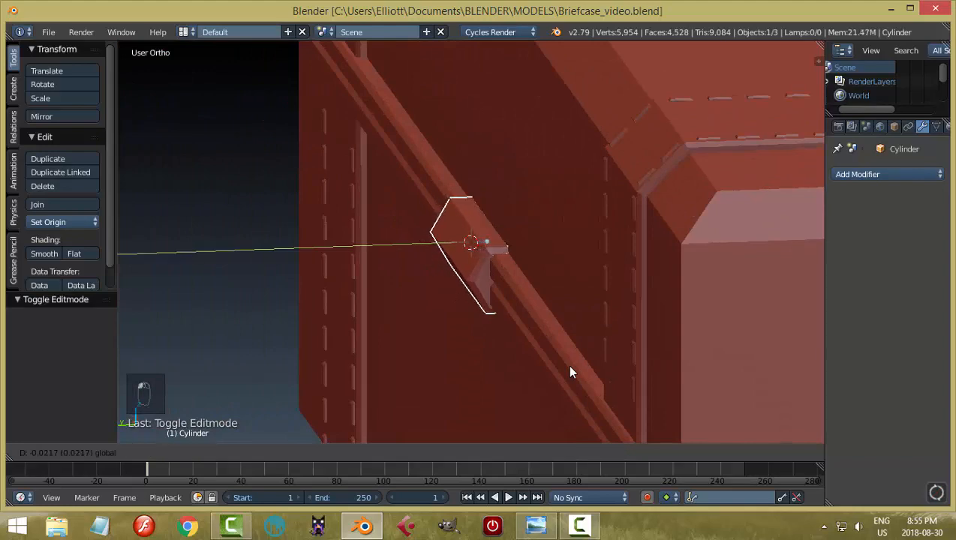
{"action": "left_click", "coordinate": [570, 372]}
{"action": "middle_click_drag", "start_coordinate": [570, 372], "coordinate": [570, 372]}
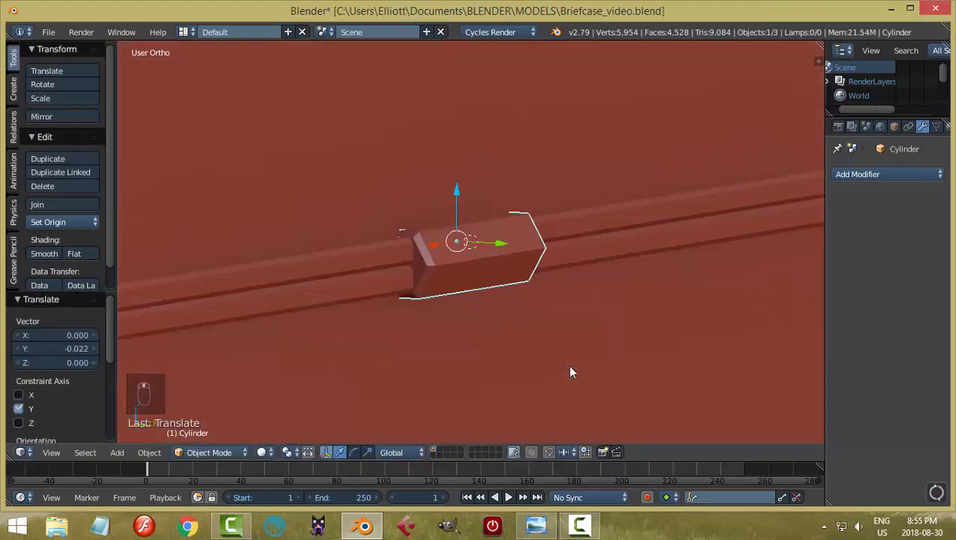
Scale the hinge's entire mesh up slightly along the Z axis in Edit Mode, deselect it, and return to Object Mode
{"action": "key", "text": "Tab"}
{"action": "key", "text": "a"}
{"action": "key", "text": "a"}
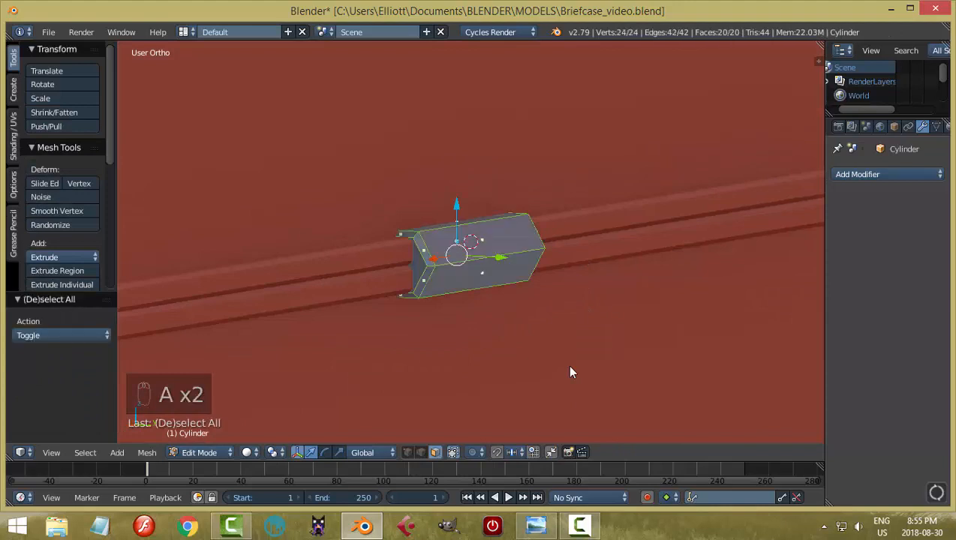
{"action": "key", "text": "s"}
{"action": "key", "text": "z"}
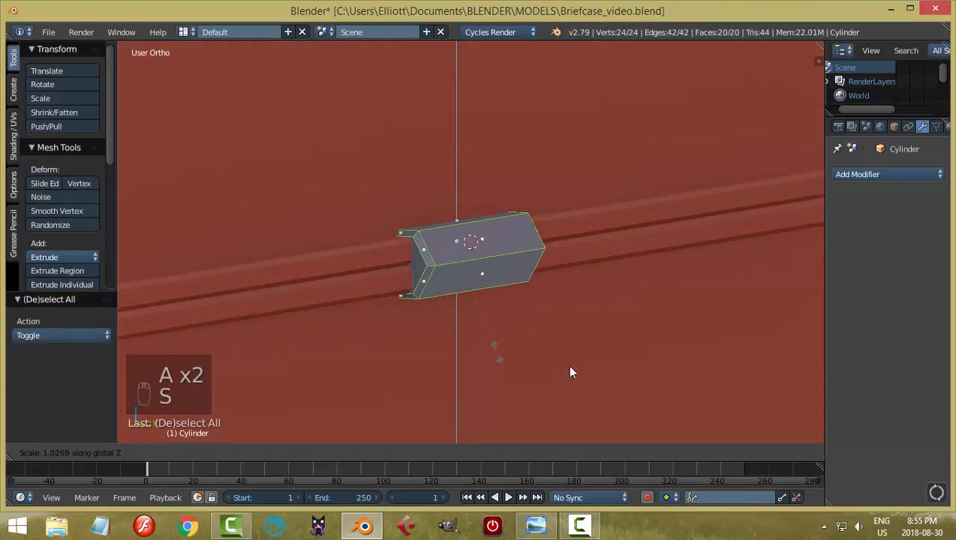
{"action": "left_click", "coordinate": [570, 372]}
{"action": "key", "text": "a"}
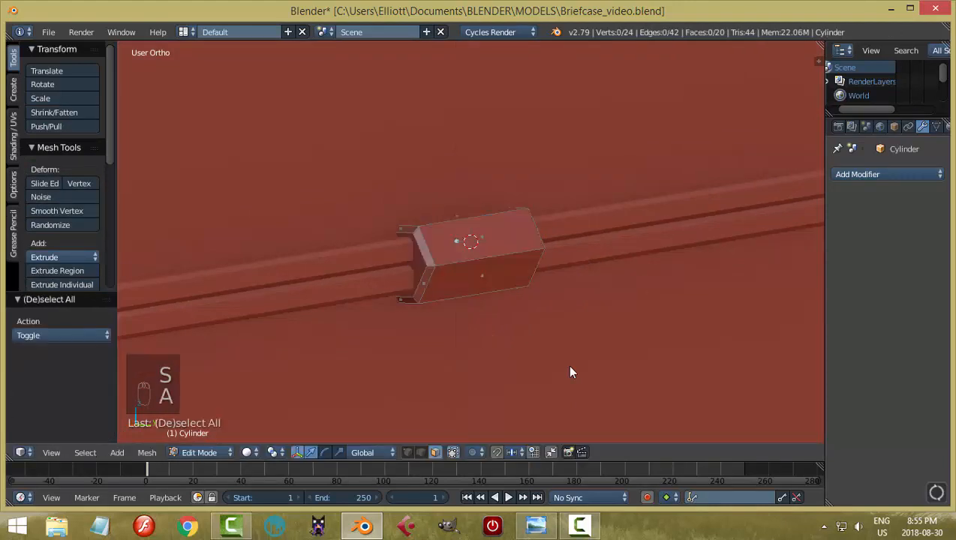
{"action": "key", "text": "Tab"}
Reselect the hinge, move it about 0.646 along X in the back orthographic view, and save the file
{"action": "middle_click_drag", "start_coordinate": [570, 369], "coordinate": [610, 351]}
{"action": "key", "text": "a"}
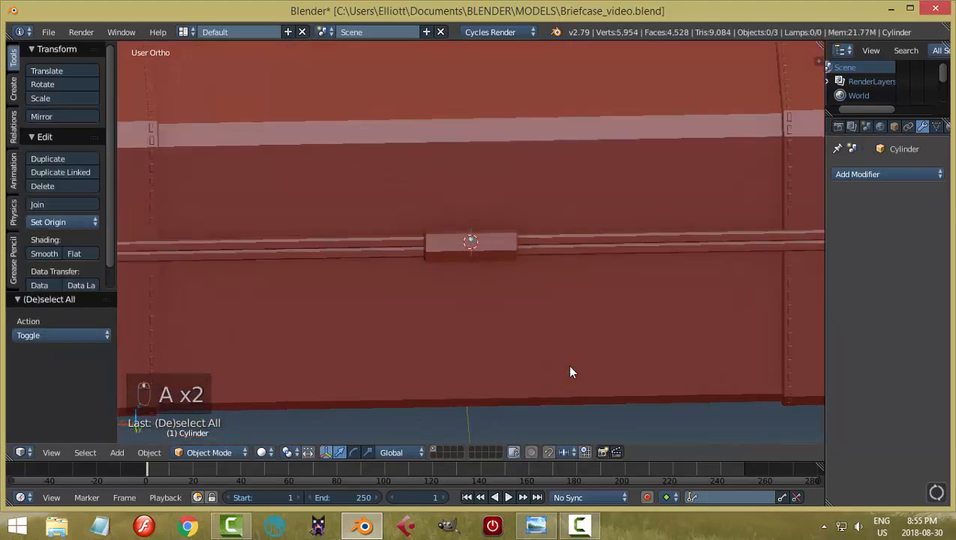
{"action": "scroll", "coordinate": [570, 368], "scroll_direction": "up", "scroll_amount": 3}
{"action": "right_click", "coordinate": [472, 252]}
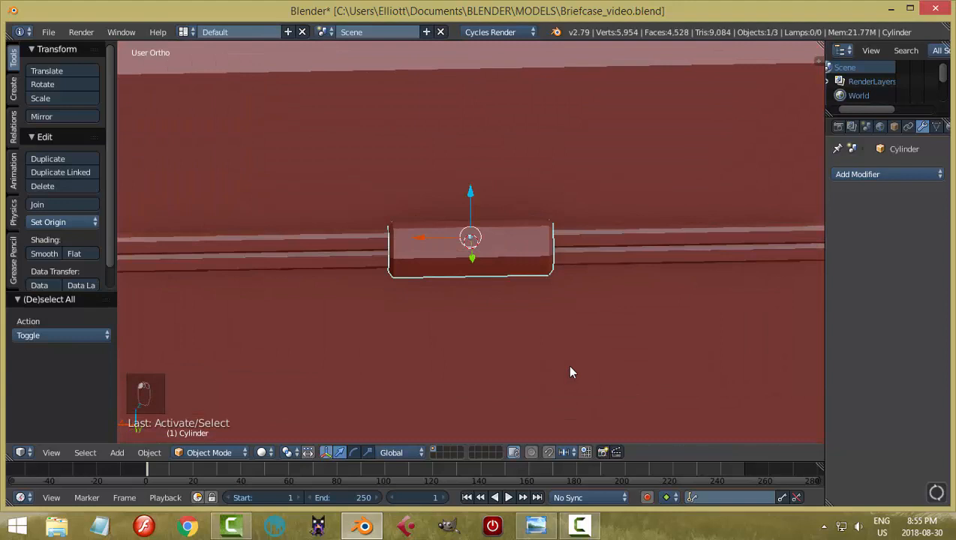
{"action": "key", "text": "ctrl+KP_1"}
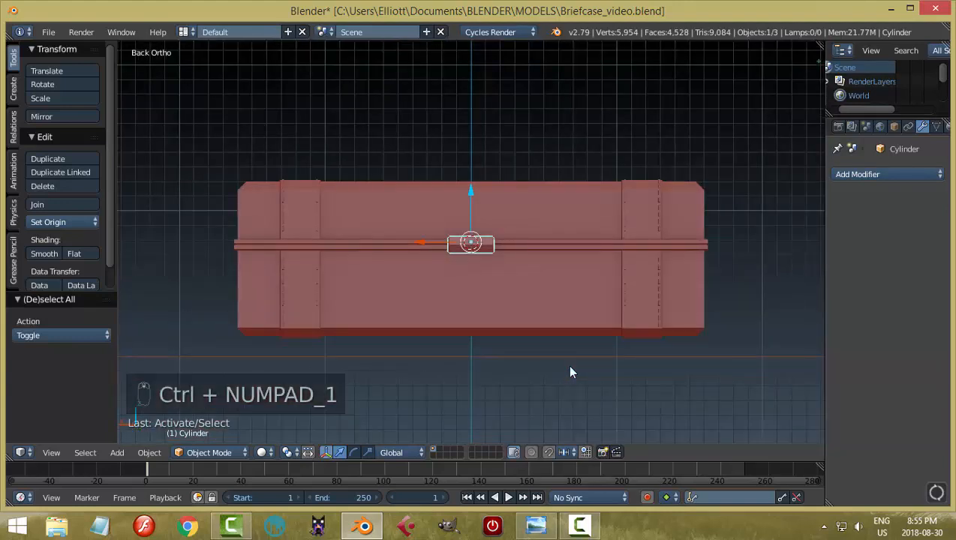
{"action": "key", "text": "g"}
{"action": "key", "text": "x"}
{"action": "key", "text": "Return"}
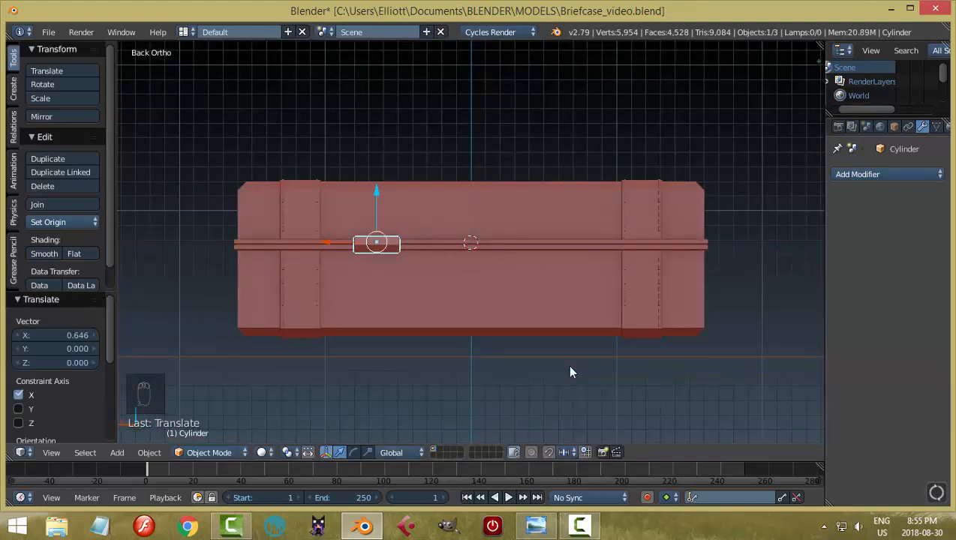
{"action": "key", "text": "ctrl+s"}
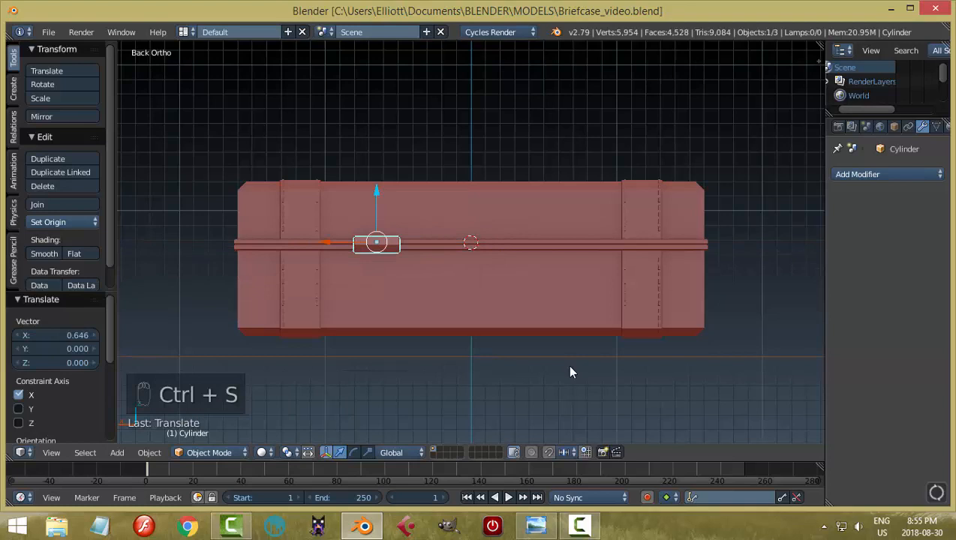
Add a Mirror modifier on X to the hinge with Cube as the mirror object
{"action": "scroll", "coordinate": [570, 372], "scroll_direction": "up", "scroll_amount": 3}
{"action": "scroll", "coordinate": [570, 372], "scroll_direction": "down", "scroll_amount": 2}
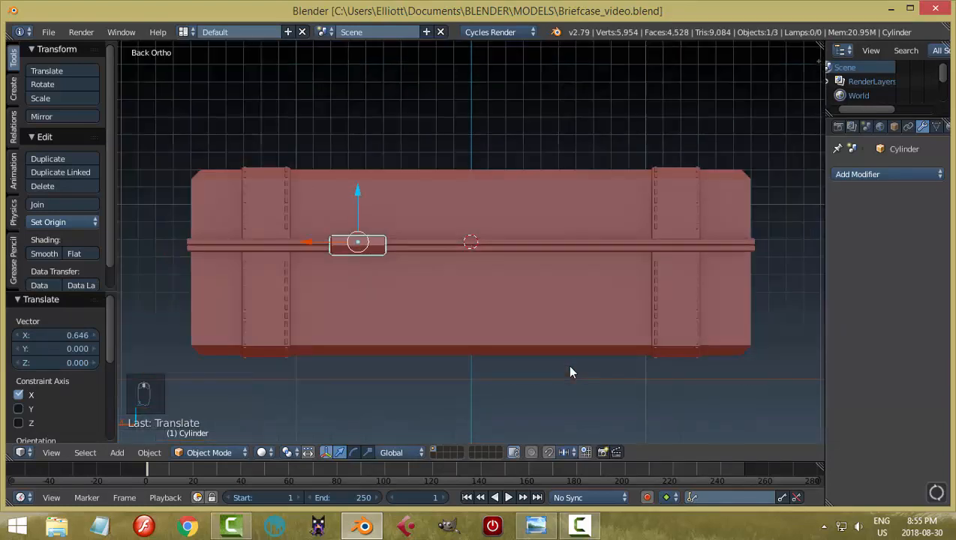
{"action": "left_click", "coordinate": [888, 174]}
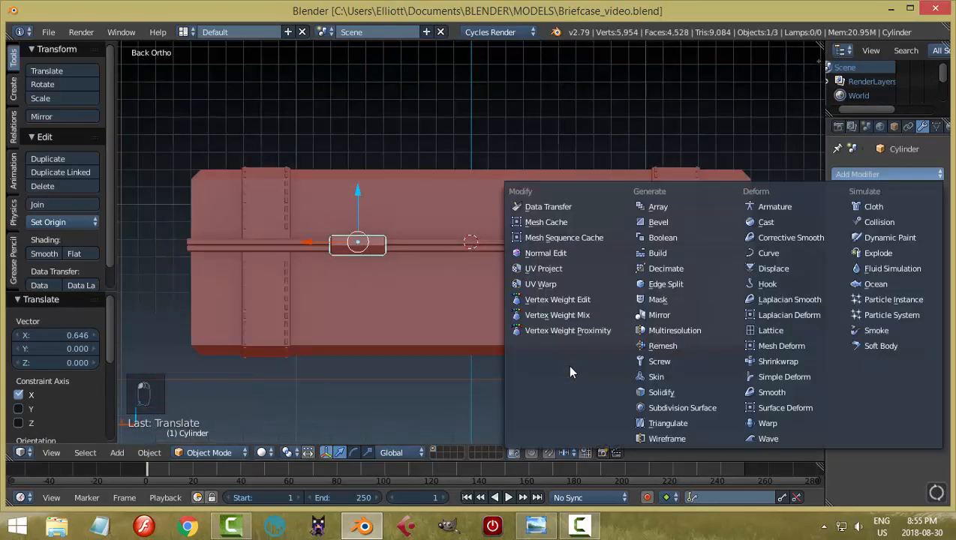
{"action": "key", "text": "Return"}
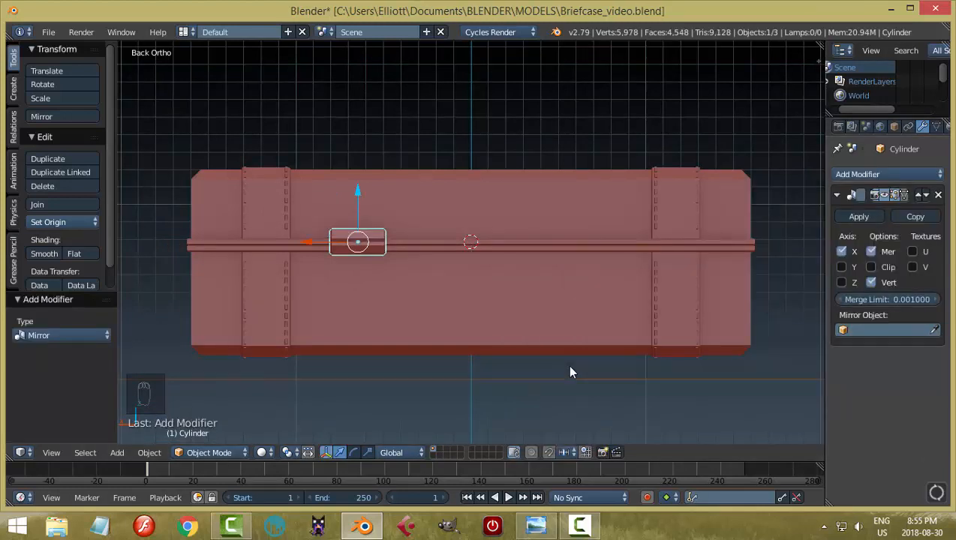
{"action": "left_click", "coordinate": [529, 224]}
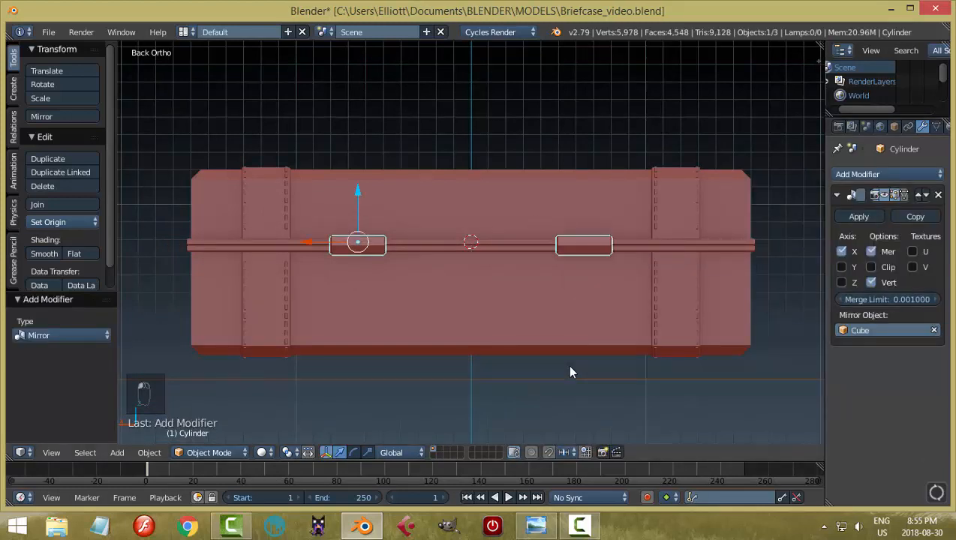
Deselect everything, save the file, and apply the hinge's Mirror modifier
{"action": "key", "text": "a"}
{"action": "middle_click_drag", "start_coordinate": [571, 372], "coordinate": [570, 372]}
{"action": "key", "text": "ctrl+s"}
{"action": "left_click", "coordinate": [859, 216]}
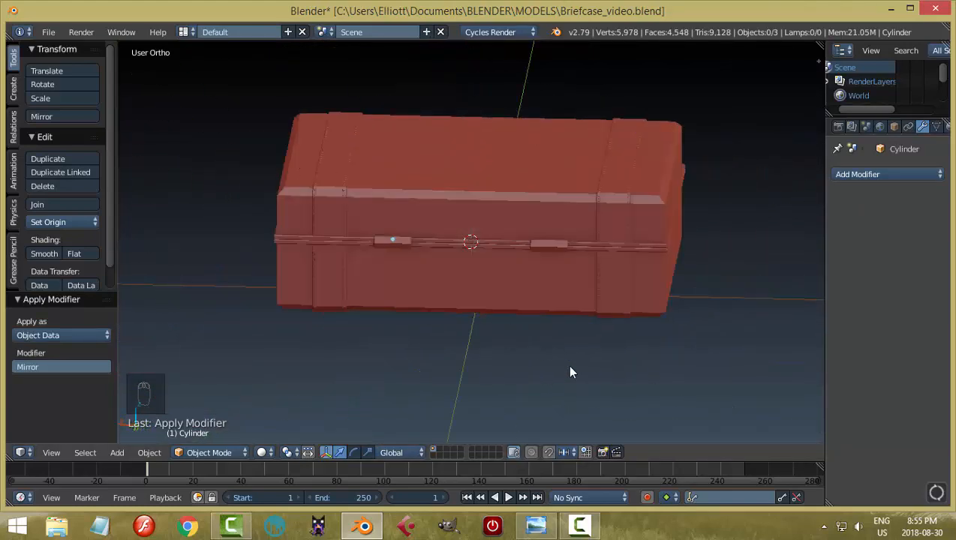
Select the mirrored hinges object and open it in Edit Mode with all of its geometry selected
{"action": "left_click", "coordinate": [549, 246]}
{"action": "scroll", "coordinate": [570, 372], "scroll_direction": "up", "scroll_amount": 1}
{"action": "key", "text": "Tab"}
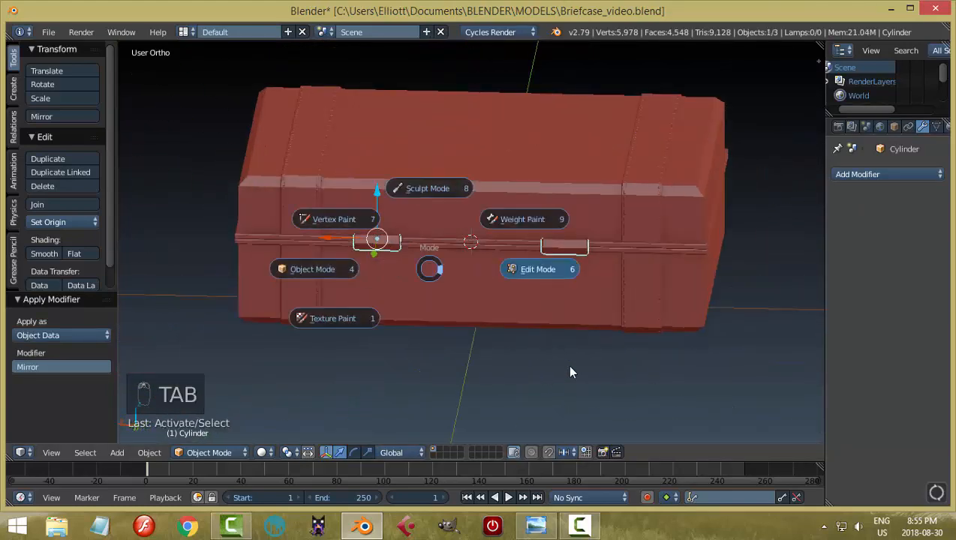
{"action": "key", "text": "a"}
{"action": "key", "text": "a"}
{"action": "scroll", "coordinate": [570, 369], "scroll_direction": "up", "scroll_amount": 4}
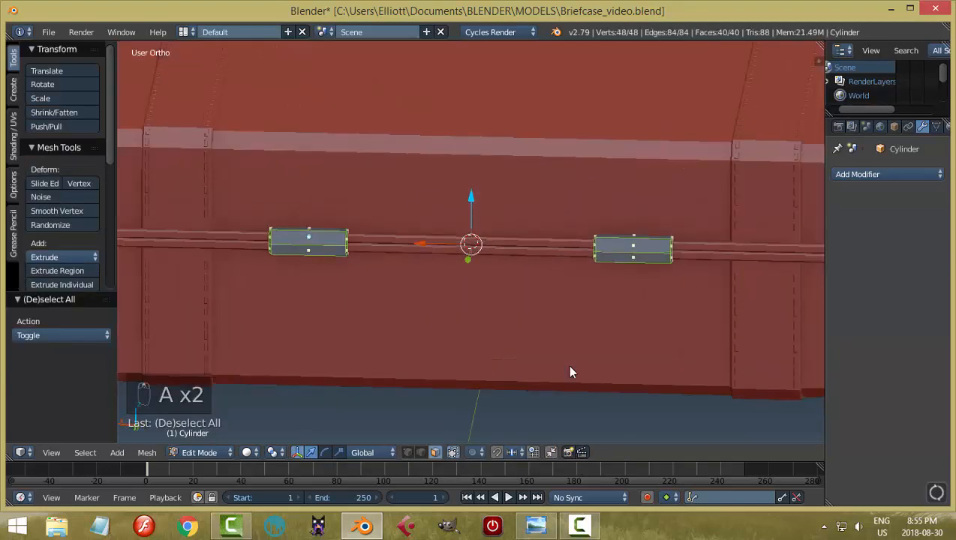
Try moving both hinges together about 0.526 along X, undo the move, and deselect all geometry
{"action": "key", "text": "g"}
{"action": "left_click", "coordinate": [570, 372]}
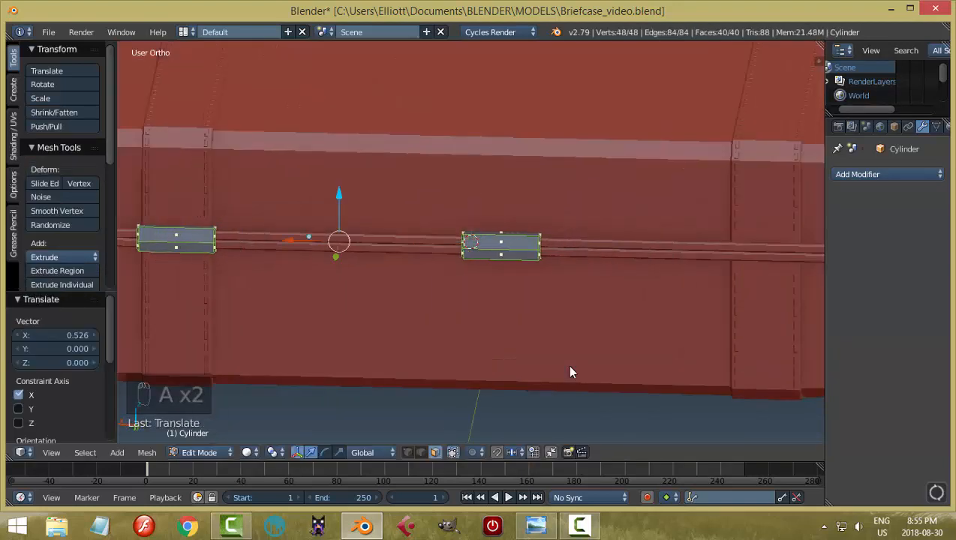
{"action": "key", "text": "ctrl+z"}
{"action": "key", "text": "a"}
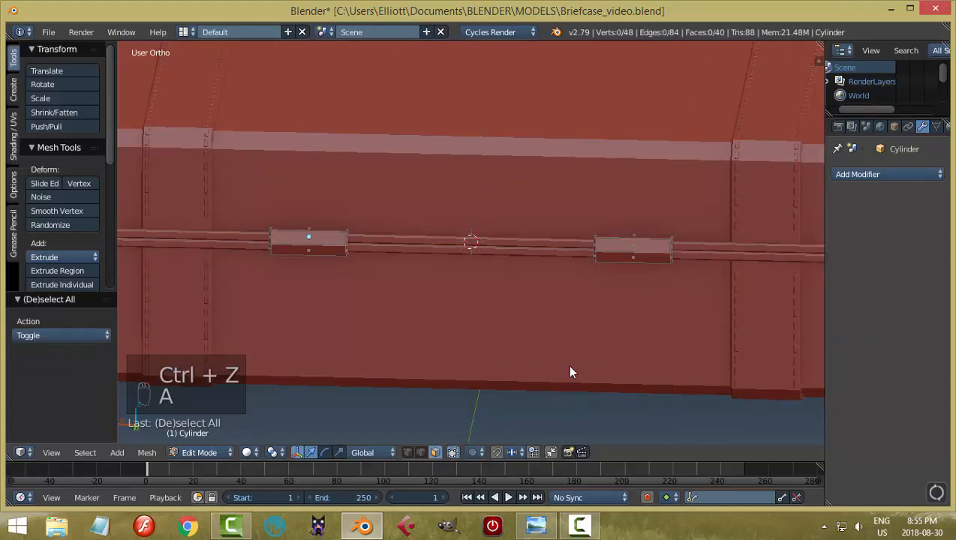
Try moving only one hinge's linked geometry about 0.52 along X toward the nearby strap, and undo the move
{"action": "left_click", "coordinate": [308, 238]}
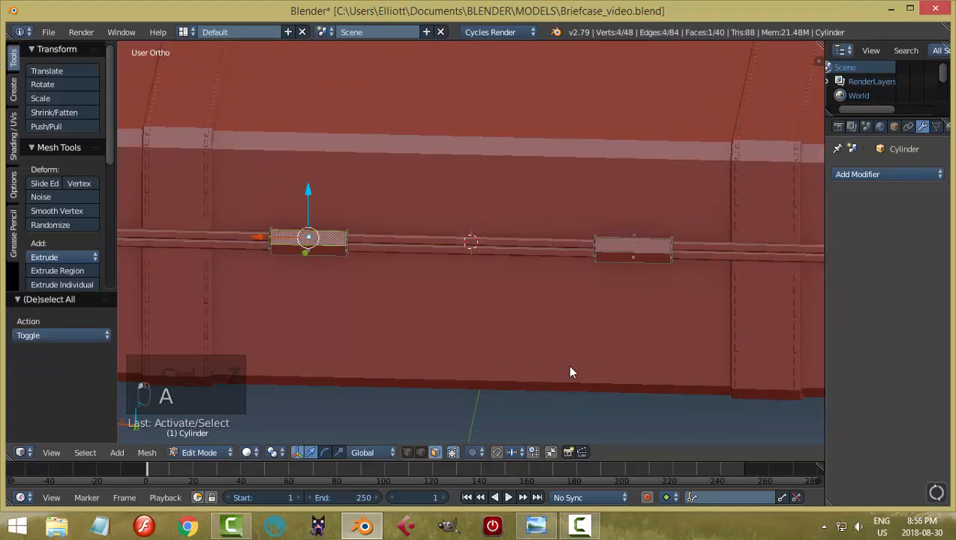
{"action": "key", "text": "ctrl+l"}
{"action": "left_click_drag", "start_coordinate": [258, 239], "coordinate": [126, 236]}
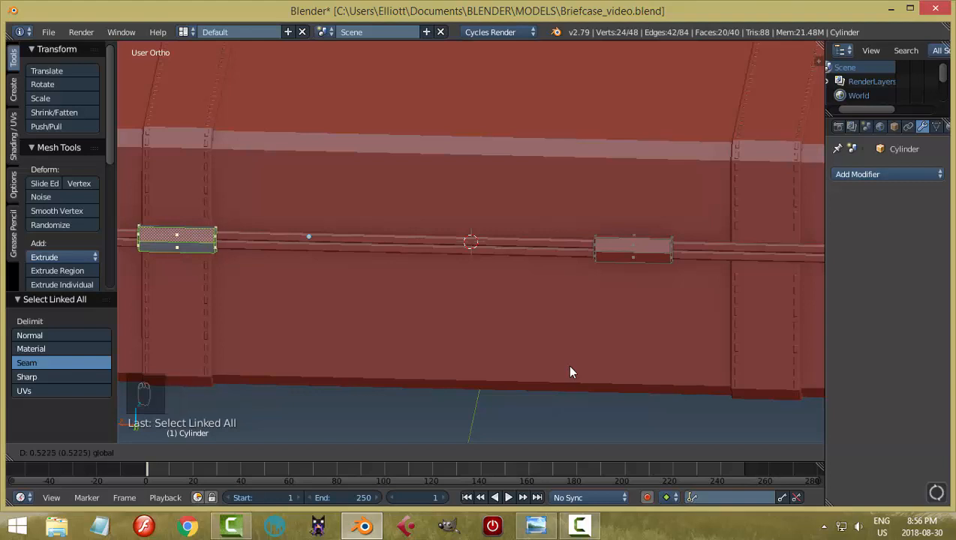
{"action": "key", "text": "Tab"}
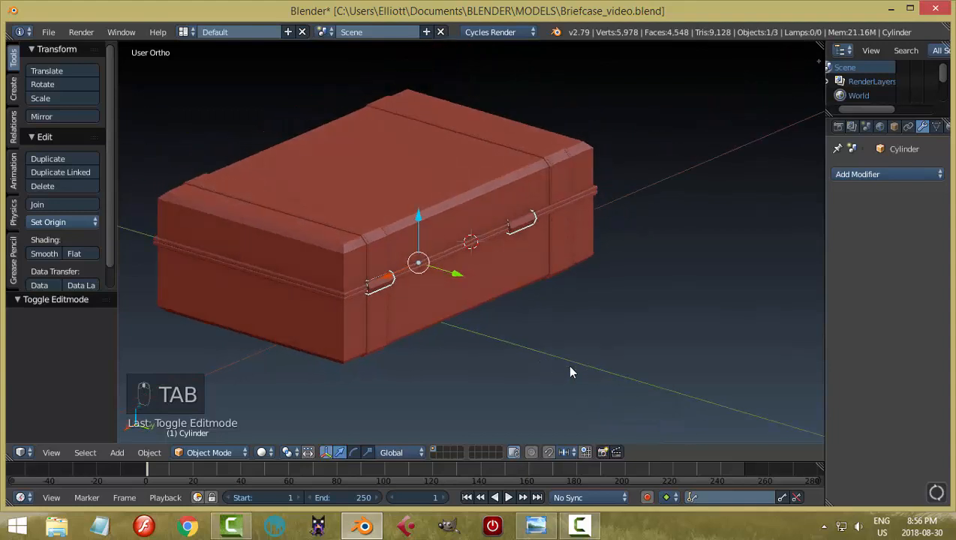
{"action": "key", "text": "a"}
{"action": "key", "text": "a"}
{"action": "scroll", "coordinate": [570, 372], "scroll_direction": "up", "scroll_amount": 5}
{"action": "middle_click_drag", "start_coordinate": [570, 372], "coordinate": [571, 372]}
{"action": "key", "text": "ctrl+z"}
{"action": "key", "text": "ctrl+z"}
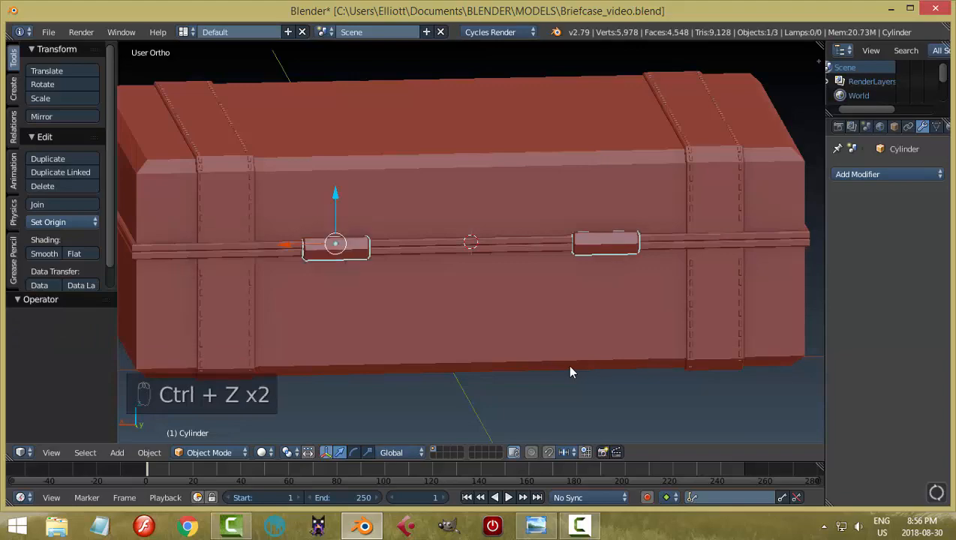
Deselect everything and save the file over Briefcase_video.blend
{"action": "key", "text": "a"}
{"action": "key", "text": "ctrl+s"}
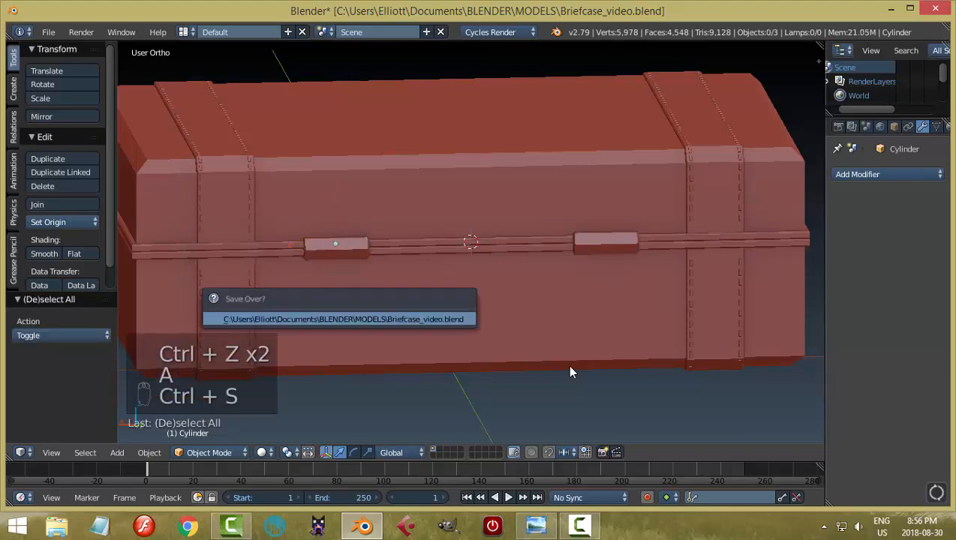
{"action": "middle_click_drag", "start_coordinate": [571, 372], "coordinate": [570, 372]}
{"action": "left_click", "coordinate": [570, 367]}
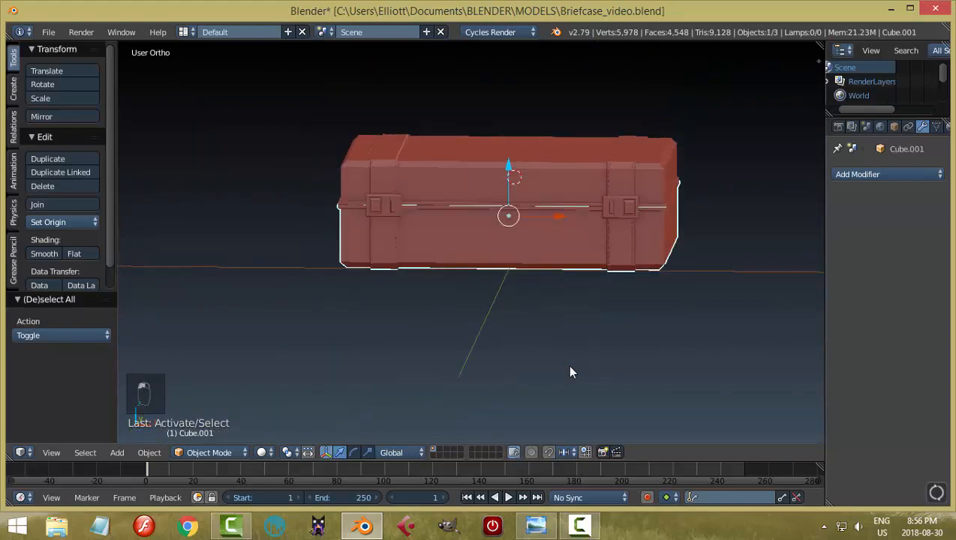
Snap the 3D cursor to the large central front face of the case's lower half and return to Object Mode
{"action": "key", "text": "Tab"}
{"action": "left_click", "coordinate": [503, 236]}
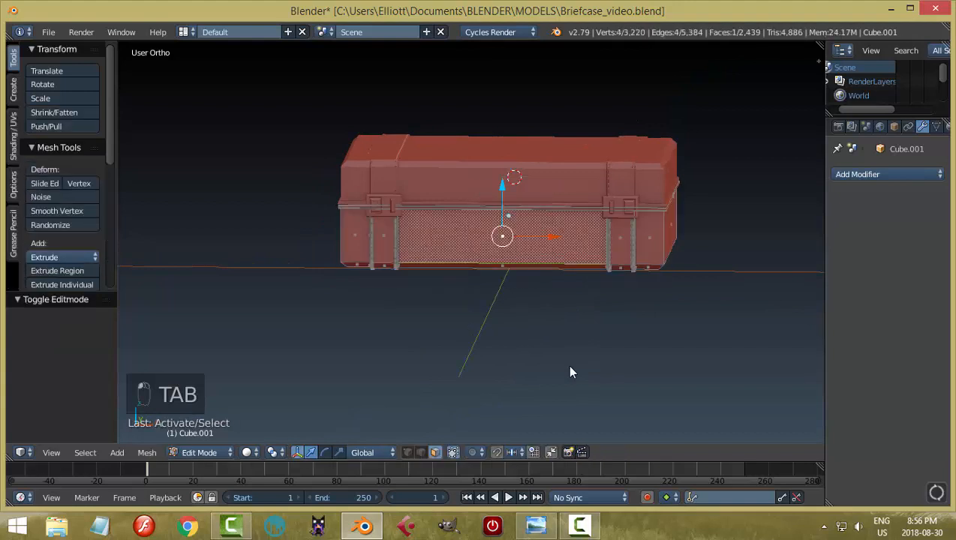
{"action": "key", "text": "shift+s"}
{"action": "left_click", "coordinate": [570, 372]}
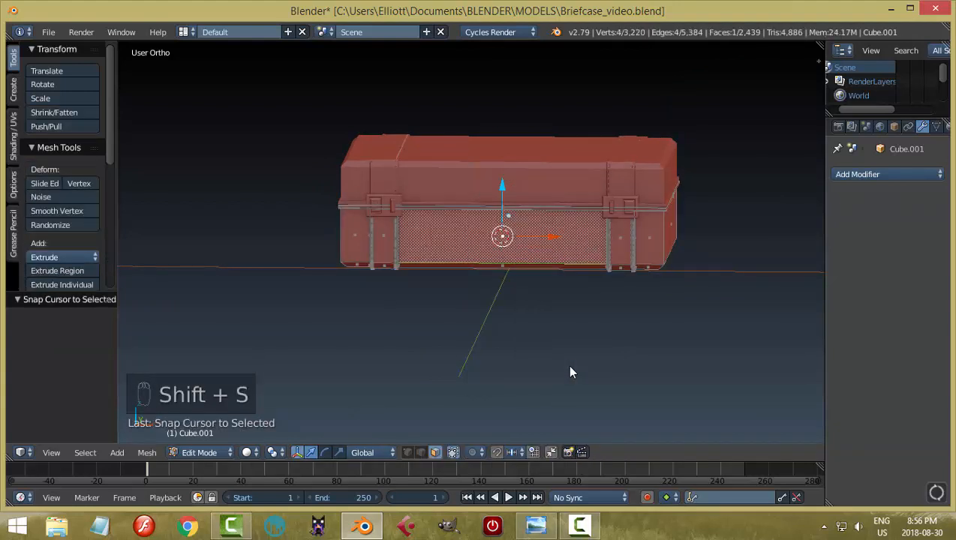
{"action": "key", "text": "a"}
{"action": "key", "text": "Tab"}
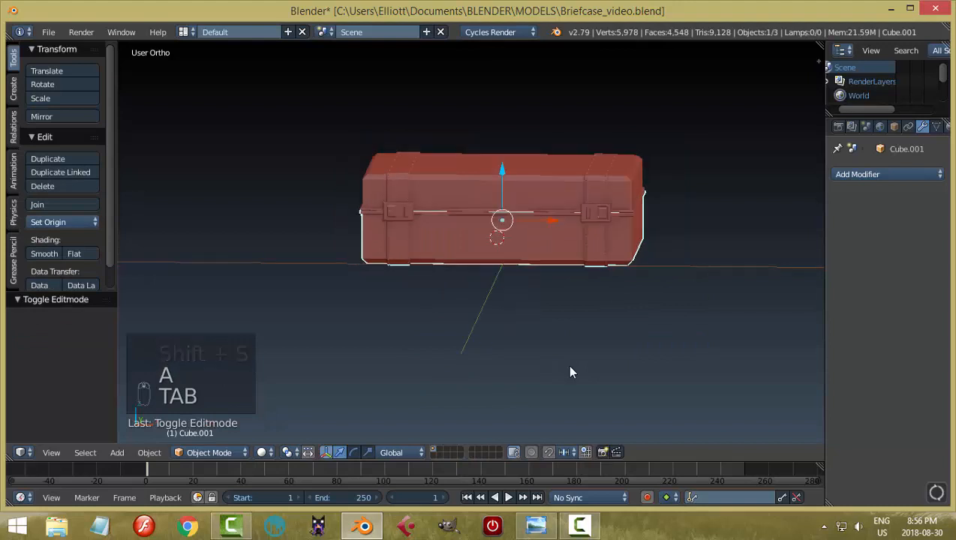
Add a cube at the 3D cursor and scale its geometry in Edit Mode to about 0.065
{"action": "key", "text": "shift+a"}
{"action": "mouse_move", "coordinate": [505, 288]}
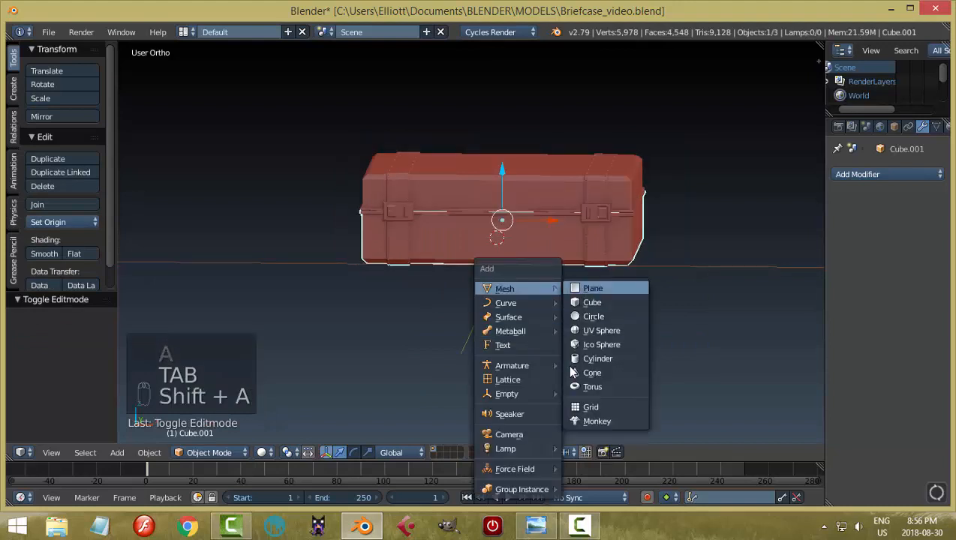
{"action": "left_click", "coordinate": [592, 303]}
{"action": "middle_click_drag", "start_coordinate": [639, 279], "coordinate": [622, 302]}
{"action": "key", "text": "Tab"}
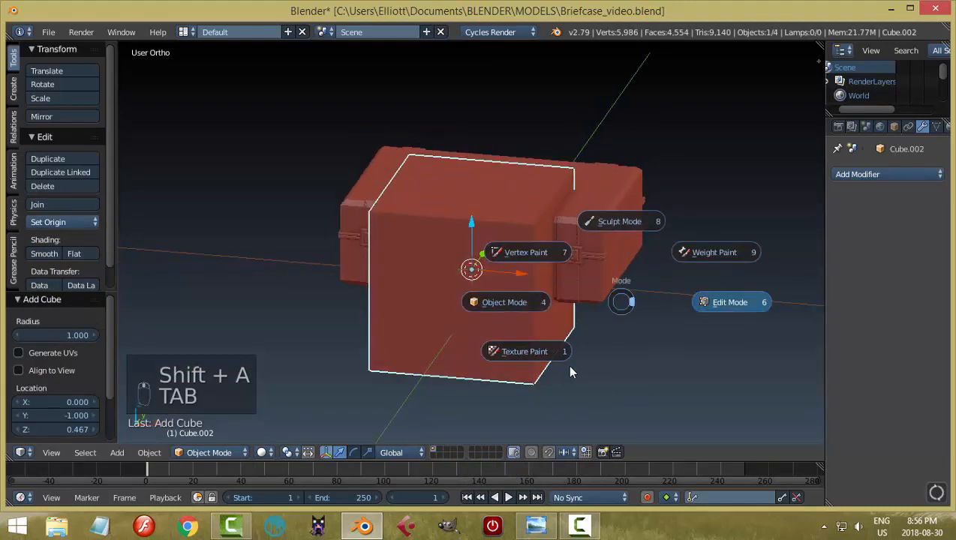
{"action": "scroll", "coordinate": [570, 367], "scroll_direction": "up", "scroll_amount": 4}
{"action": "key", "text": "s"}
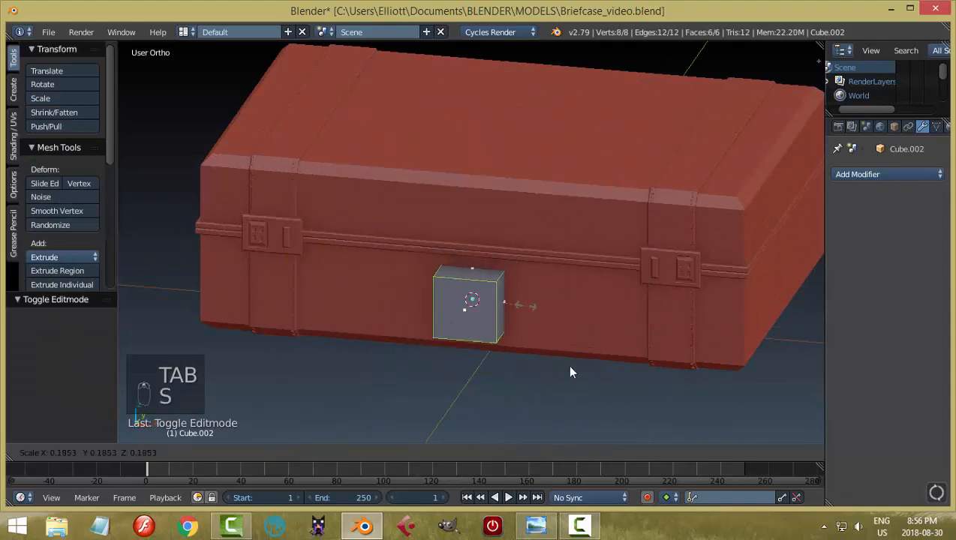
{"action": "left_click", "coordinate": [570, 367]}
In the front orthographic view, move the small cube up about 0.173 along Z to just below the rim
{"action": "key", "text": "KP_1"}
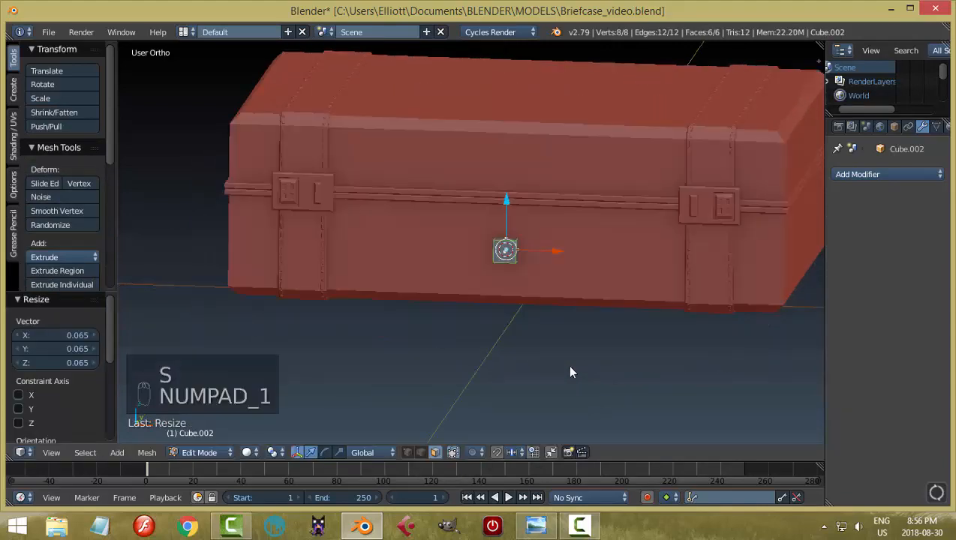
{"action": "scroll", "coordinate": [570, 373], "scroll_direction": "up", "scroll_amount": 4}
{"action": "scroll", "coordinate": [570, 372], "scroll_direction": "down", "scroll_amount": 4}
{"action": "middle_click_drag", "start_coordinate": [570, 372], "coordinate": [480, 404], "text": "shift"}
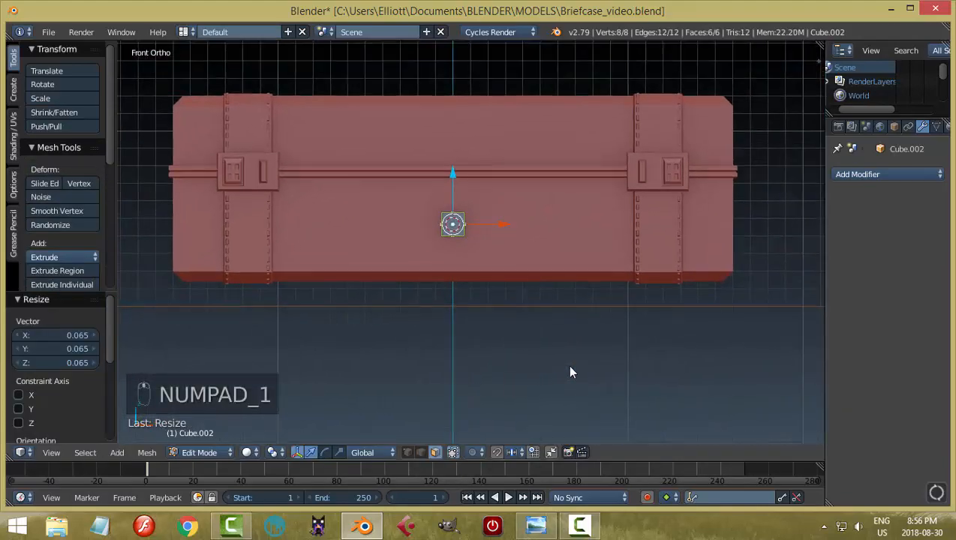
{"action": "scroll", "coordinate": [570, 372], "scroll_direction": "up", "scroll_amount": 2}
{"action": "left_click_drag", "start_coordinate": [445, 167], "coordinate": [444, 123]}
{"action": "scroll", "coordinate": [570, 372], "scroll_direction": "down", "scroll_amount": 2}
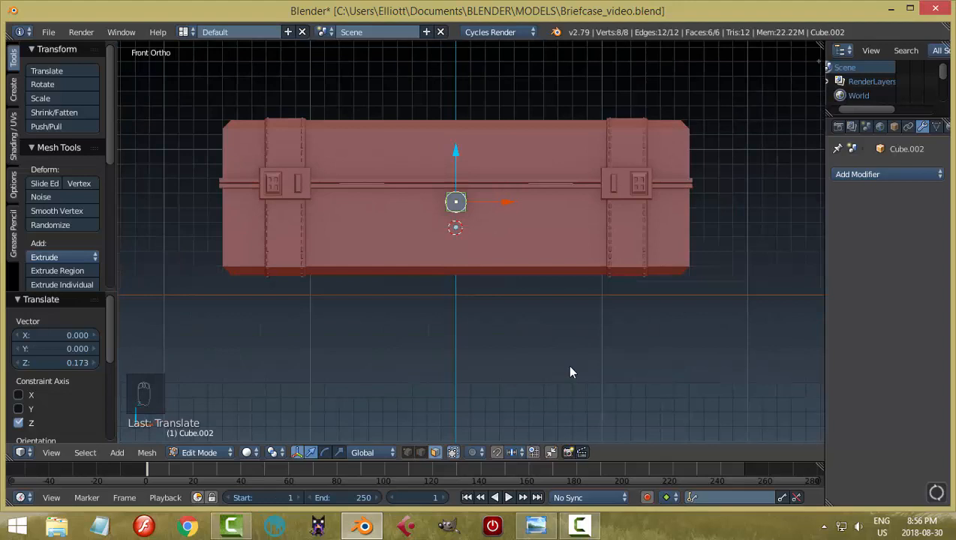
{"action": "scroll", "coordinate": [570, 372], "scroll_direction": "up", "scroll_amount": 2}
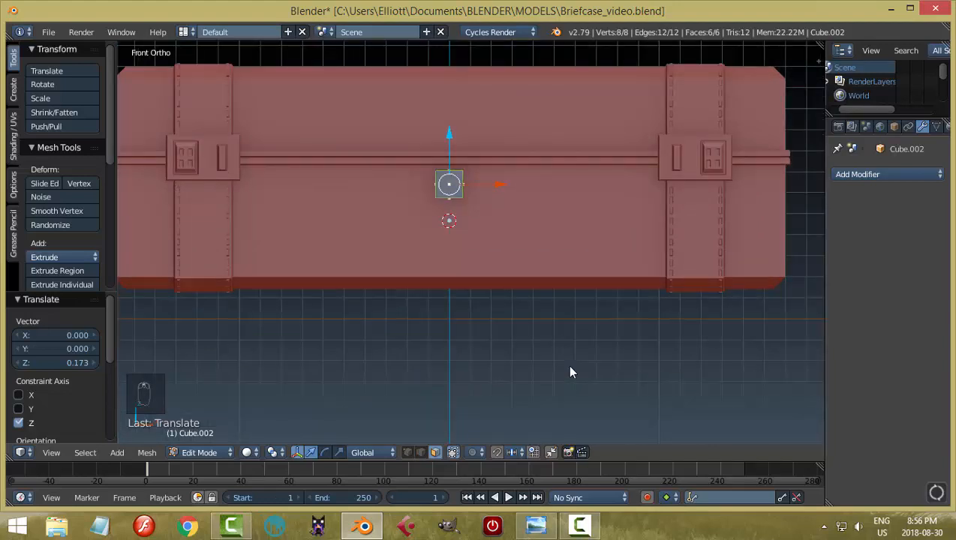
Stretch the cube about 6.9 times along X, pull it forward off the case front, and deselect its geometry
{"action": "key", "text": "s"}
{"action": "key", "text": "x"}
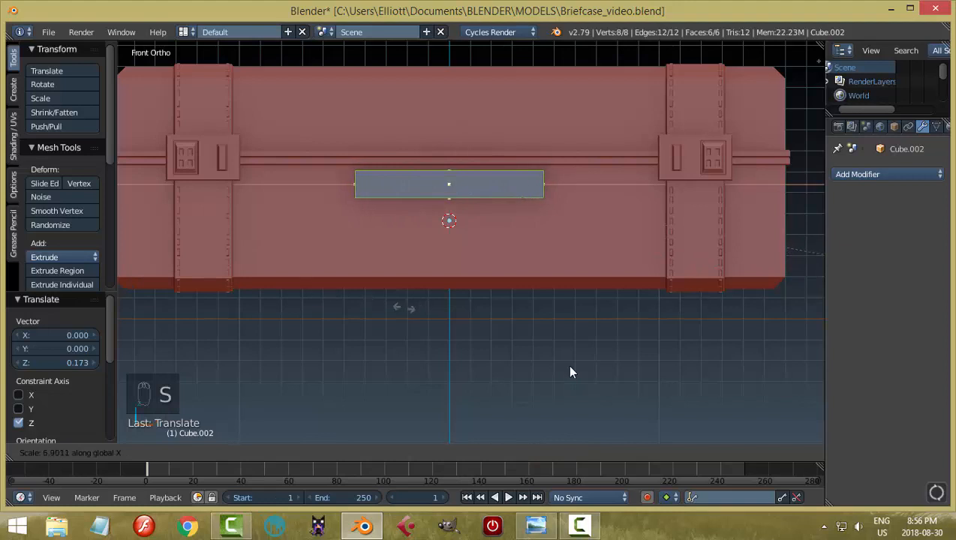
{"action": "left_click", "coordinate": [570, 372]}
{"action": "middle_click_drag", "start_coordinate": [570, 372], "coordinate": [570, 368]}
{"action": "left_click_drag", "start_coordinate": [350, 231], "coordinate": [319, 246]}
{"action": "middle_click_drag", "start_coordinate": [570, 368], "coordinate": [571, 372], "text": "shift"}
{"action": "scroll", "coordinate": [570, 367], "scroll_direction": "up", "scroll_amount": 2}
{"action": "scroll", "coordinate": [570, 373], "scroll_direction": "up", "scroll_amount": 2}
{"action": "key", "text": "a"}
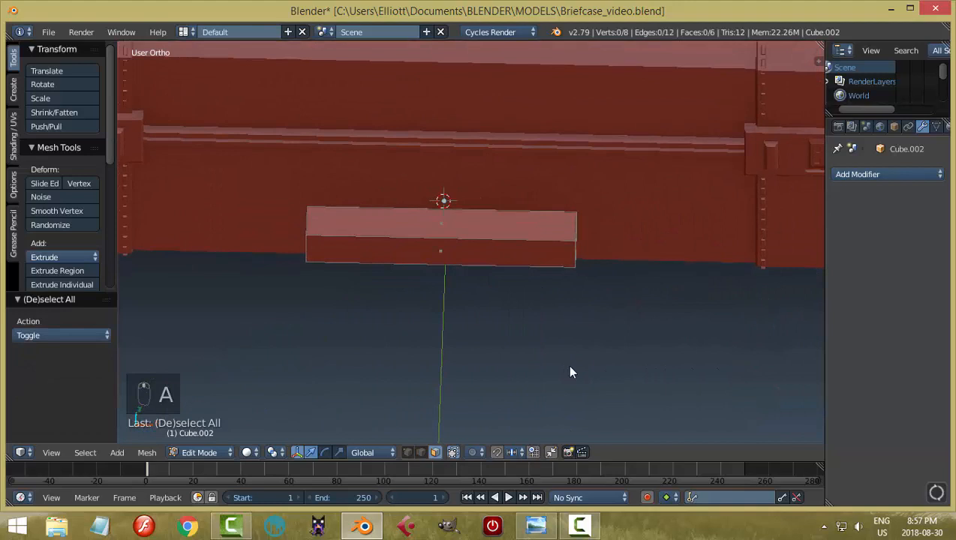
Add two loop cuts across the bar's length and spread them about 2.1 times along X toward its ends
{"action": "key", "text": "ctrl+r"}
{"action": "scroll", "coordinate": [570, 372], "scroll_direction": "up", "scroll_amount": 1}
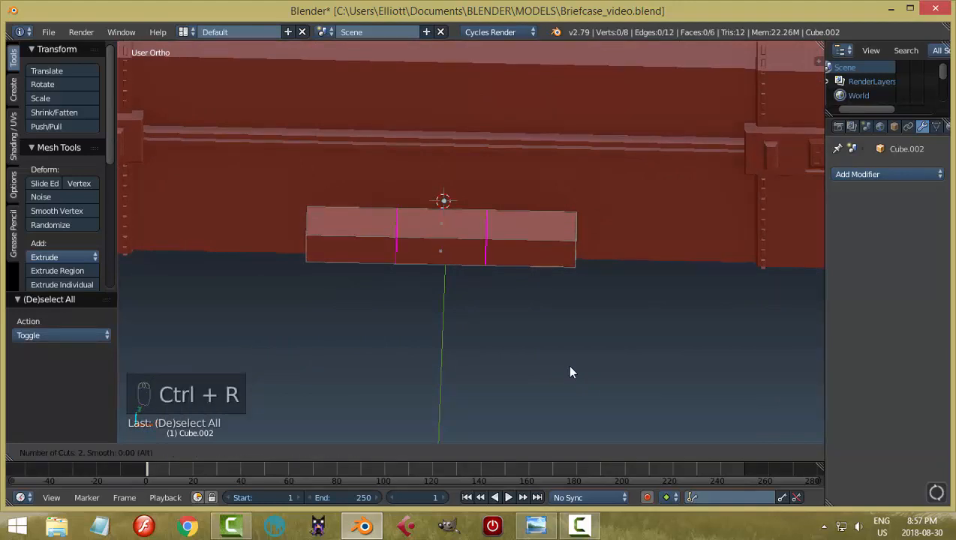
{"action": "left_click", "coordinate": [570, 372]}
{"action": "left_click", "coordinate": [570, 372]}
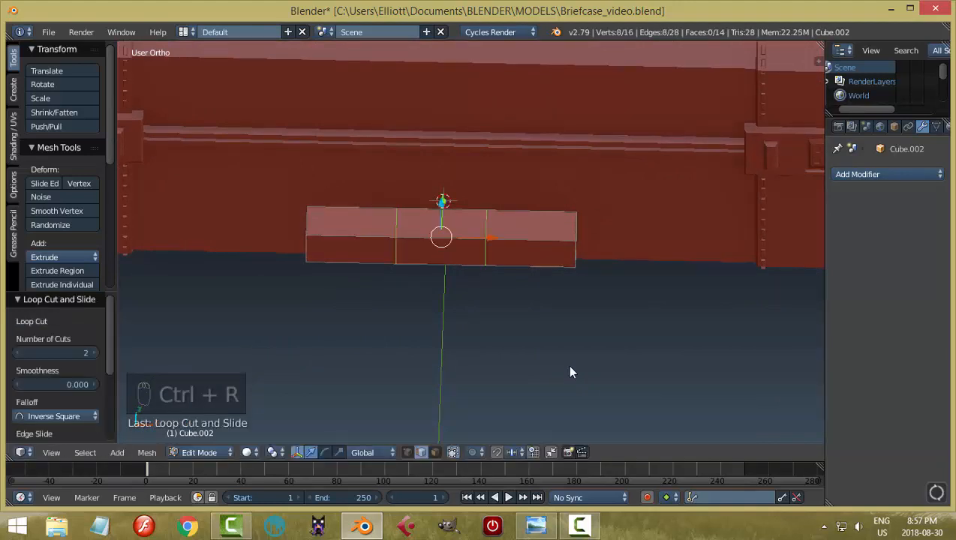
{"action": "key", "text": "s"}
{"action": "key", "text": "Escape"}
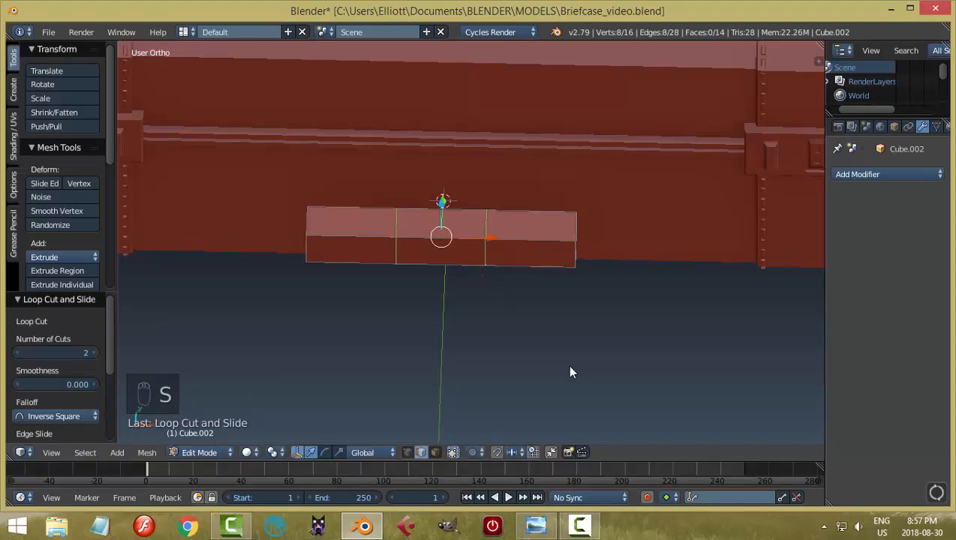
{"action": "key", "text": "s"}
{"action": "key", "text": "x"}
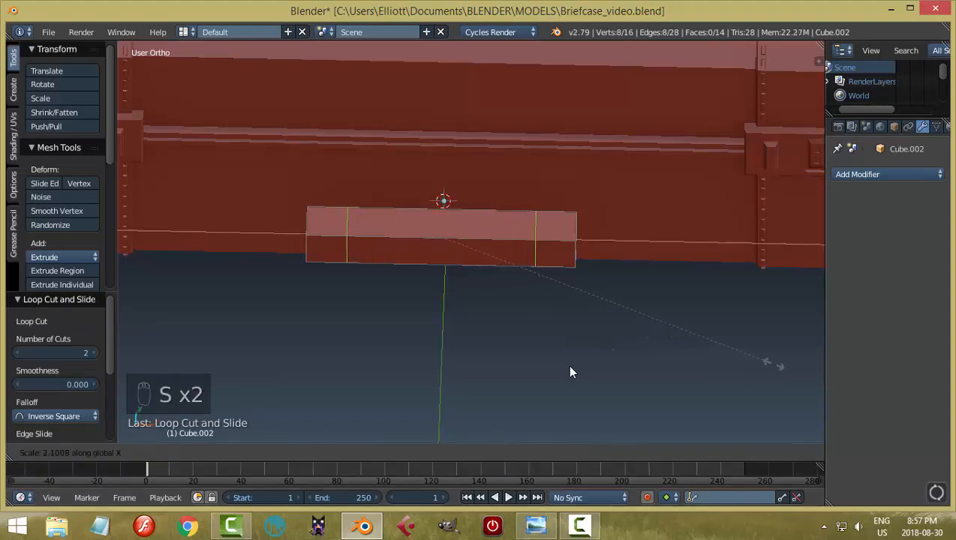
{"action": "left_click", "coordinate": [569, 368]}
{"action": "key", "text": "a"}
In face select mode, select the bar's two outer front faces and inset them by 0.0212
{"action": "middle_click_drag", "start_coordinate": [570, 372], "coordinate": [569, 372]}
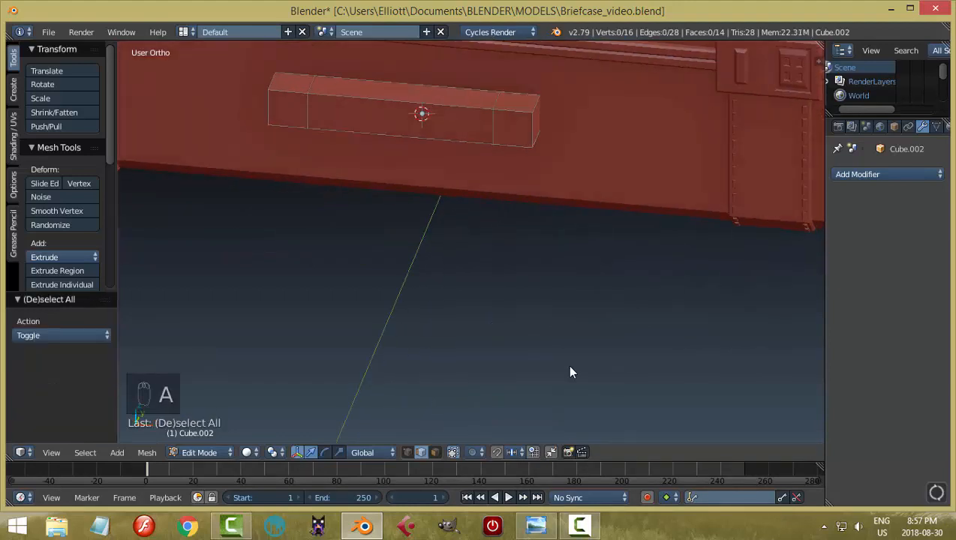
{"action": "key", "text": "ctrl+Tab"}
{"action": "left_click", "coordinate": [532, 224]}
{"action": "right_click", "coordinate": [512, 129]}
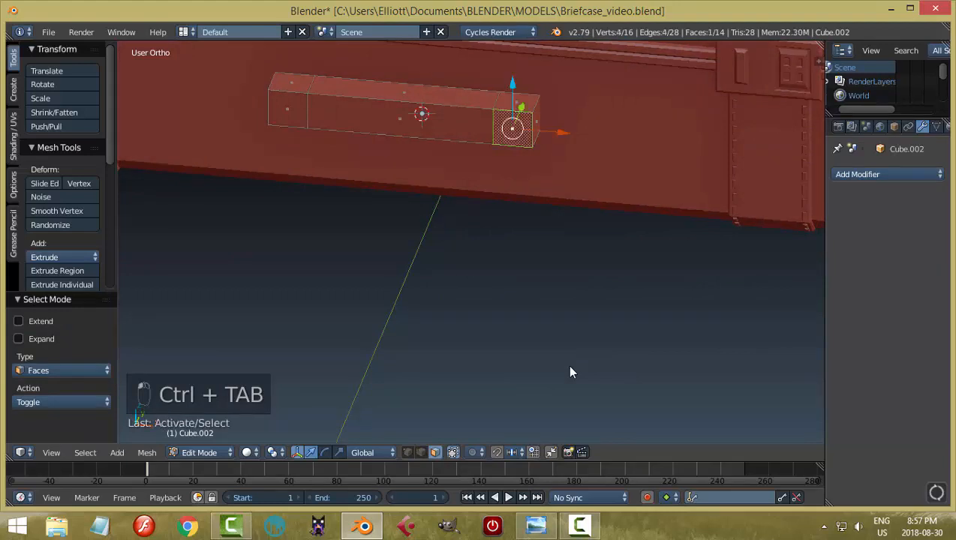
{"action": "right_click", "coordinate": [287, 109], "text": "shift"}
{"action": "scroll", "coordinate": [570, 372], "scroll_direction": "down", "scroll_amount": 2}
{"action": "middle_click_drag", "start_coordinate": [569, 372], "coordinate": [543, 387]}
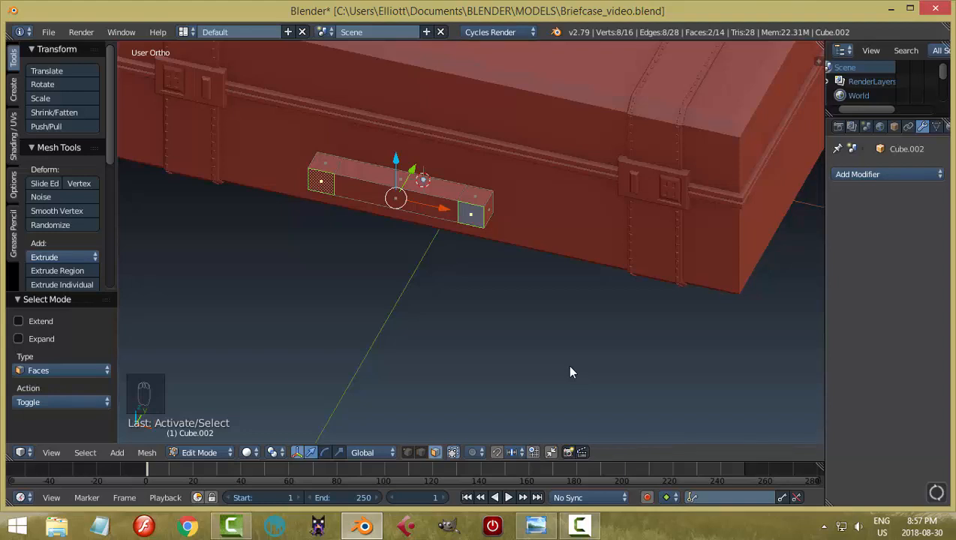
{"action": "scroll", "coordinate": [569, 368], "scroll_direction": "up", "scroll_amount": 2}
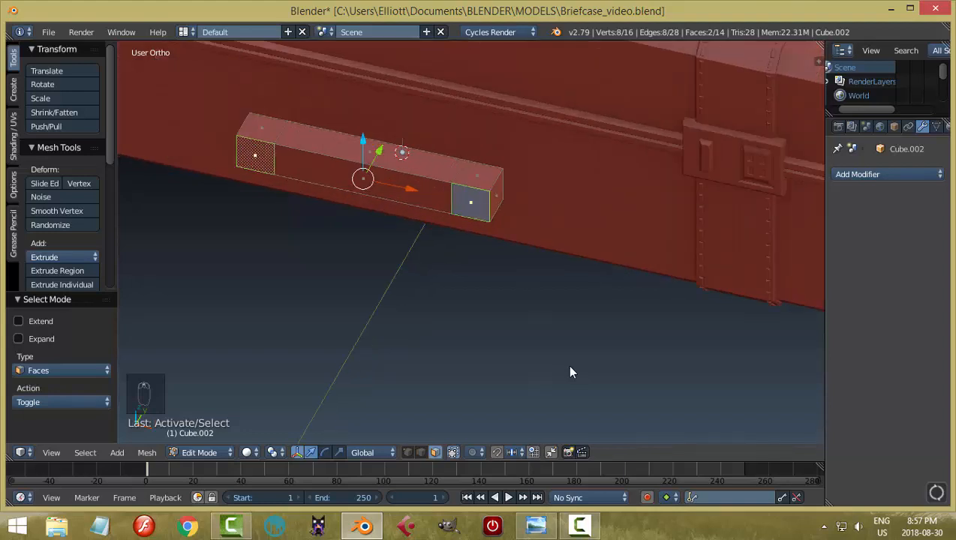
{"action": "mouse_move", "coordinate": [569, 368]}
{"action": "middle_mouse_down", "text": "shift"}
{"action": "mouse_move", "coordinate": [584, 331]}
{"action": "mouse_move", "coordinate": [569, 406]}
{"action": "middle_mouse_up", "text": "shift"}
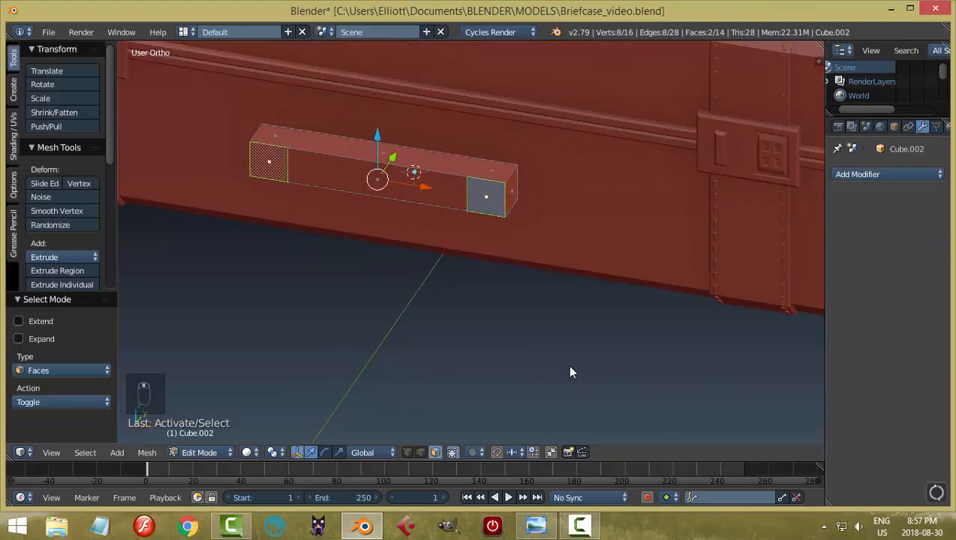
{"action": "key", "text": "i"}
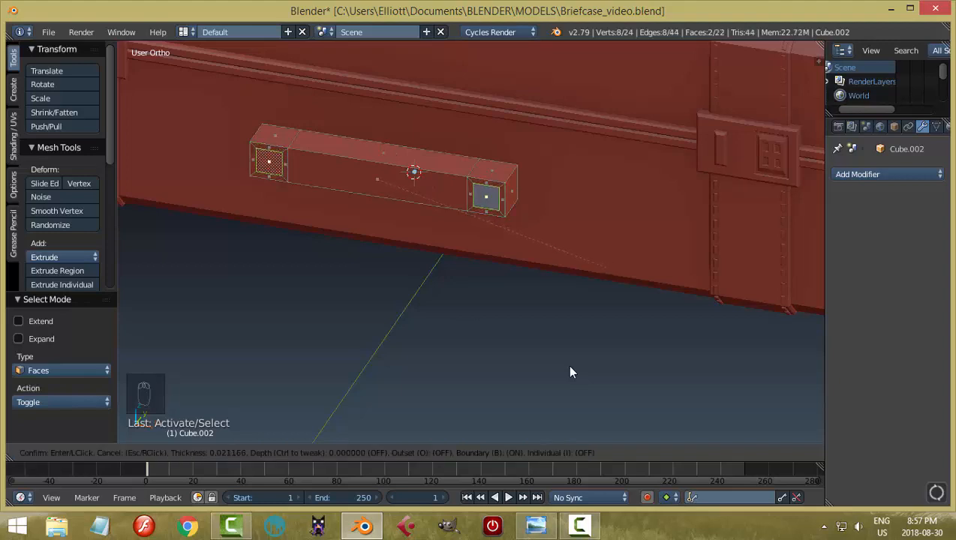
{"action": "left_click", "coordinate": [569, 372]}
Extrude the two inset faces and move them -0.150 along Y to form square prongs
{"action": "middle_click_drag", "start_coordinate": [570, 372], "coordinate": [569, 372]}
{"action": "key", "text": "e"}
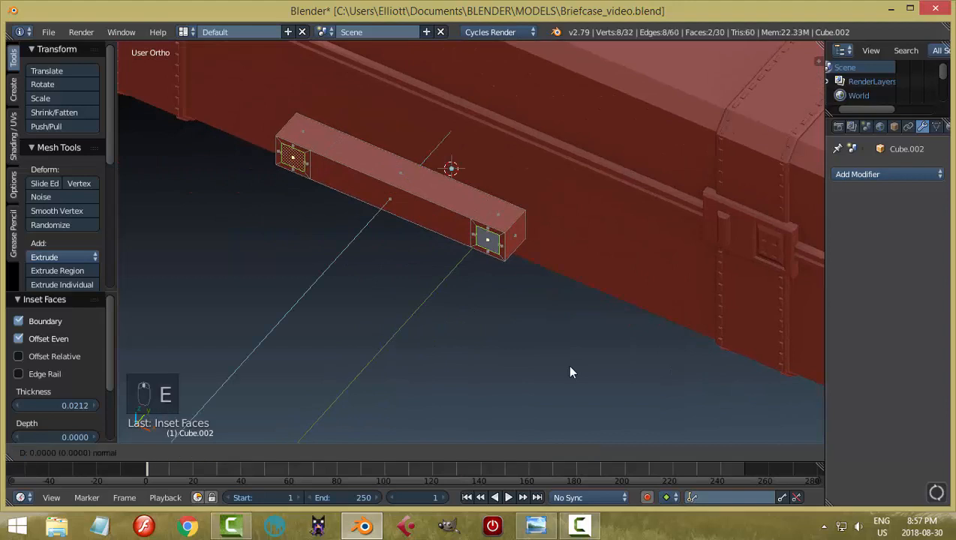
{"action": "left_click", "coordinate": [573, 372]}
{"action": "left_click_drag", "start_coordinate": [416, 171], "coordinate": [390, 199]}
{"action": "middle_click_drag", "start_coordinate": [571, 372], "coordinate": [521, 388]}
{"action": "scroll", "coordinate": [571, 372], "scroll_direction": "down", "scroll_amount": 1}
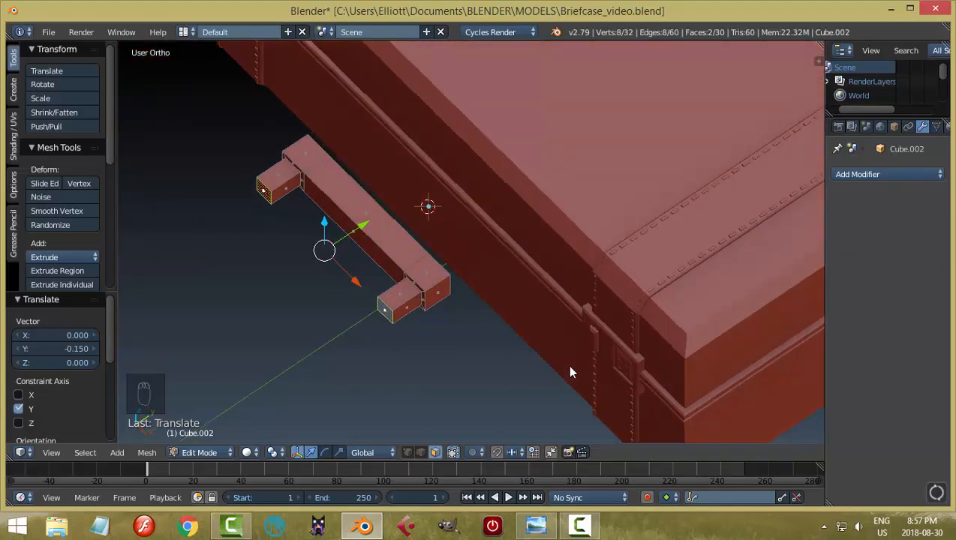
Extrude the two prong end faces in place and scale them about 1.6 times around their Individual Origins
{"action": "middle_click_drag", "start_coordinate": [570, 372], "coordinate": [570, 372]}
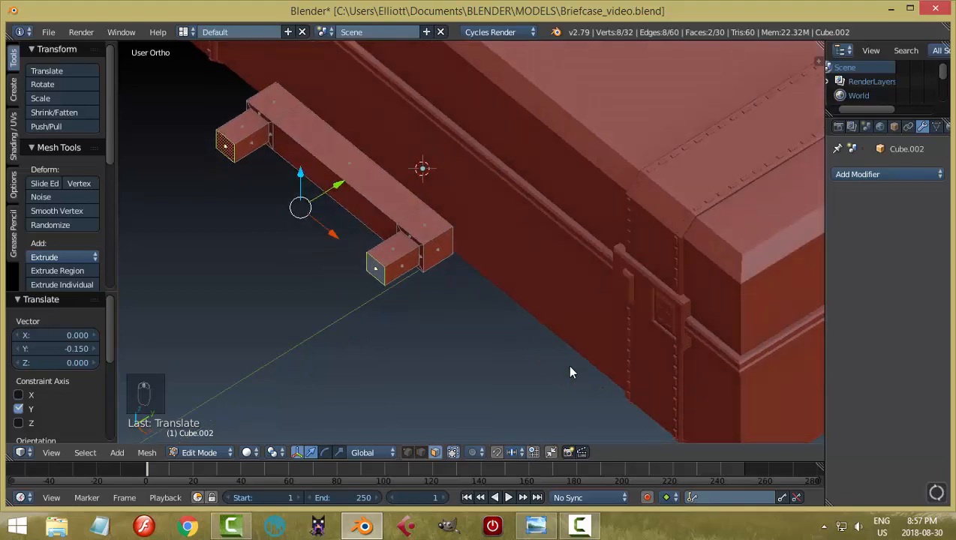
{"action": "scroll", "coordinate": [570, 372], "scroll_direction": "down", "scroll_amount": 1}
{"action": "middle_click_drag", "start_coordinate": [570, 372], "coordinate": [570, 373]}
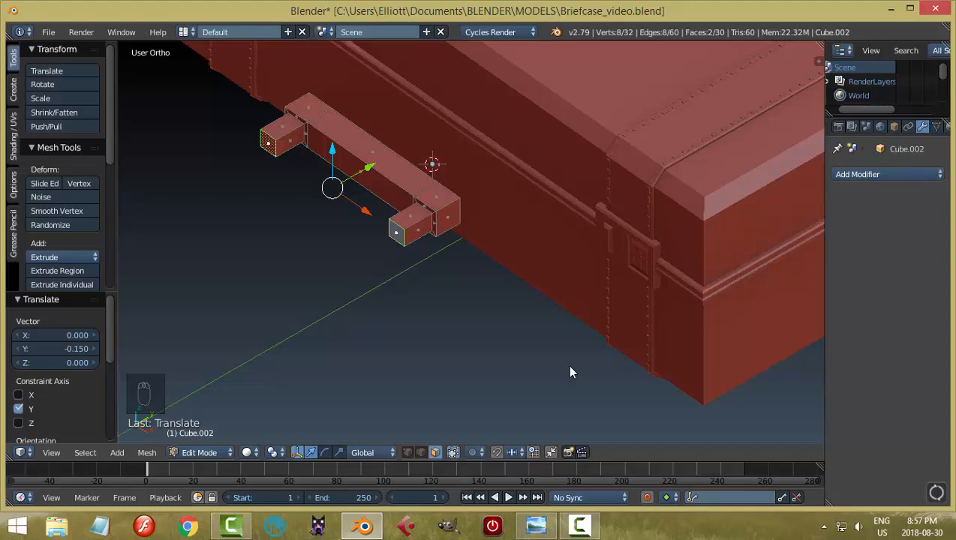
{"action": "key", "text": "e"}
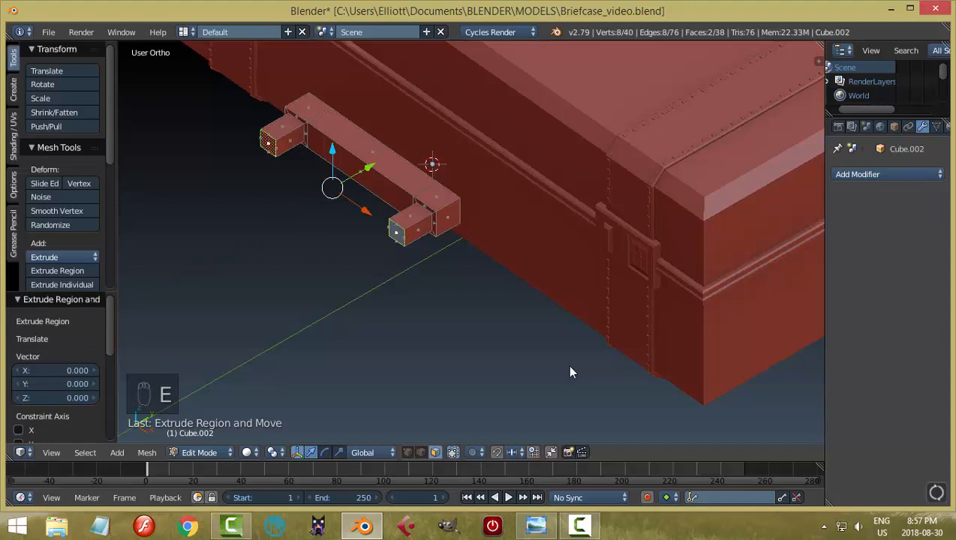
{"action": "key", "text": "s"}
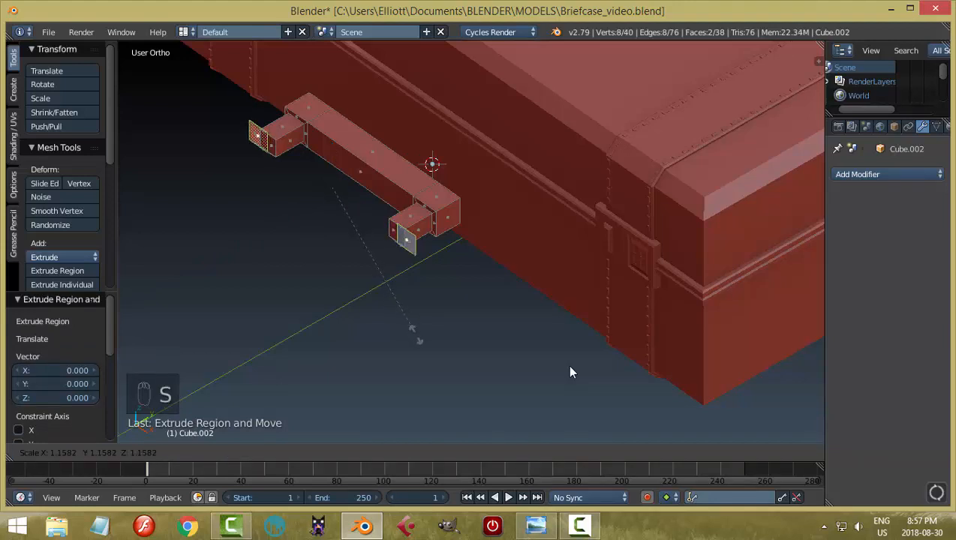
{"action": "right_click", "coordinate": [570, 372]}
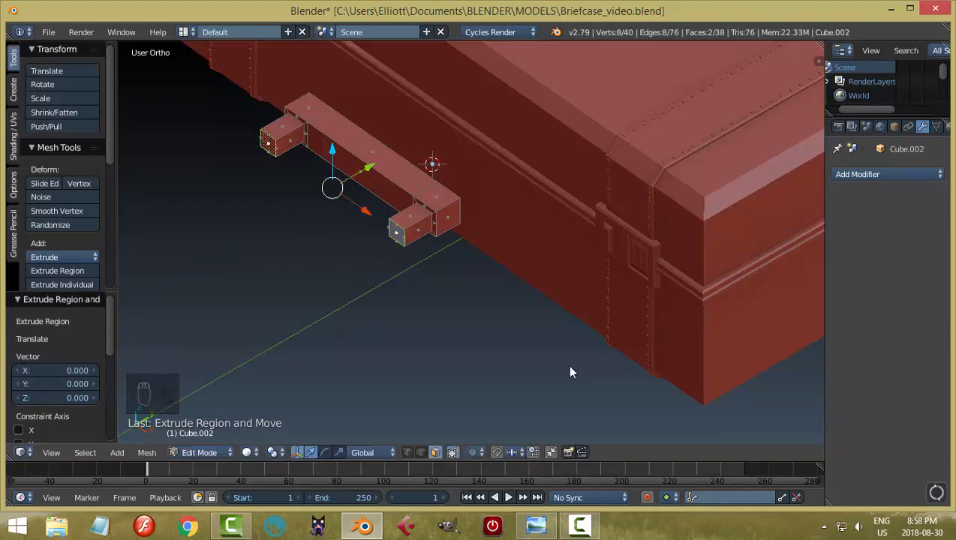
{"action": "left_click", "coordinate": [276, 453]}
{"action": "left_click", "coordinate": [315, 402]}
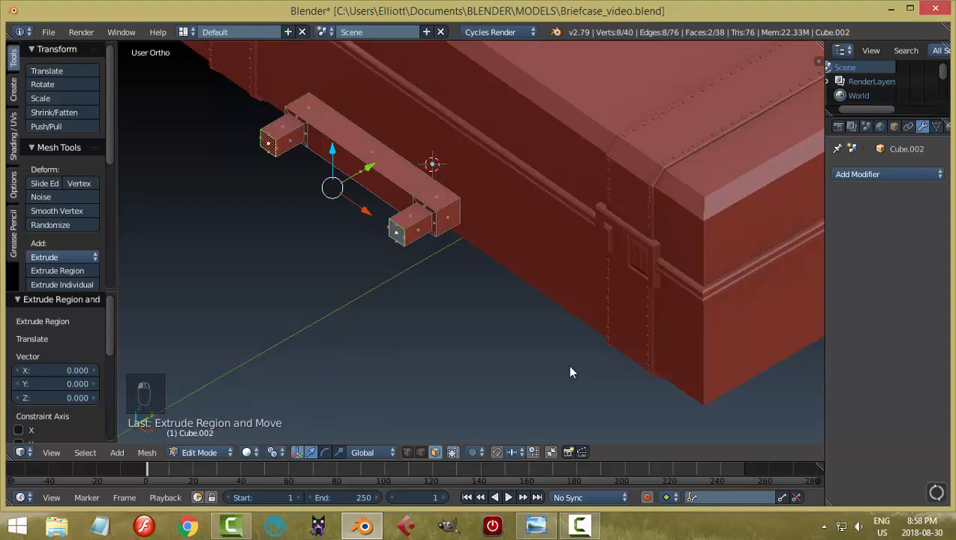
{"action": "key", "text": "s"}
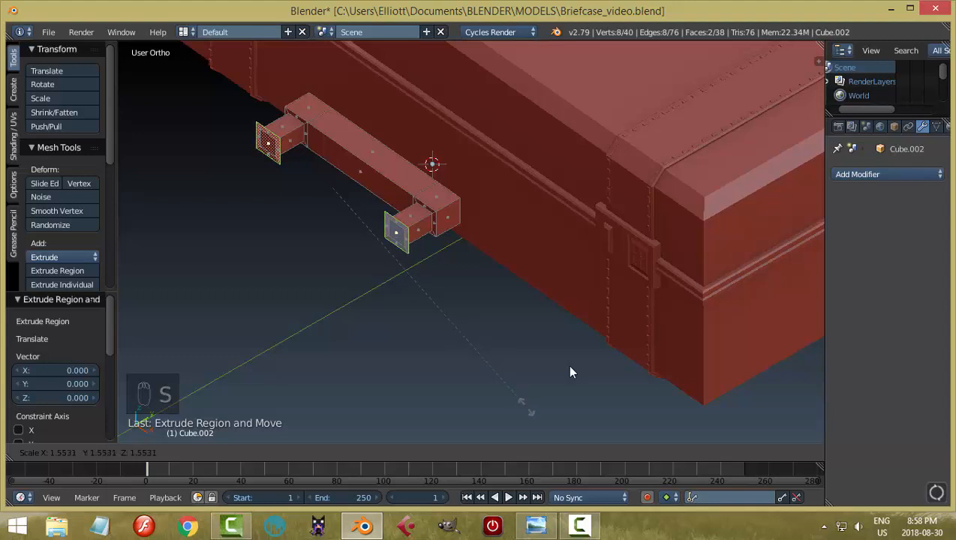
{"action": "left_click", "coordinate": [570, 372]}
Pull the enlarged end faces outward along Y, then extrude them and move them -0.034 along Y to form flared feet
{"action": "middle_click_drag", "start_coordinate": [570, 373], "coordinate": [511, 383]}
{"action": "key", "text": "g"}
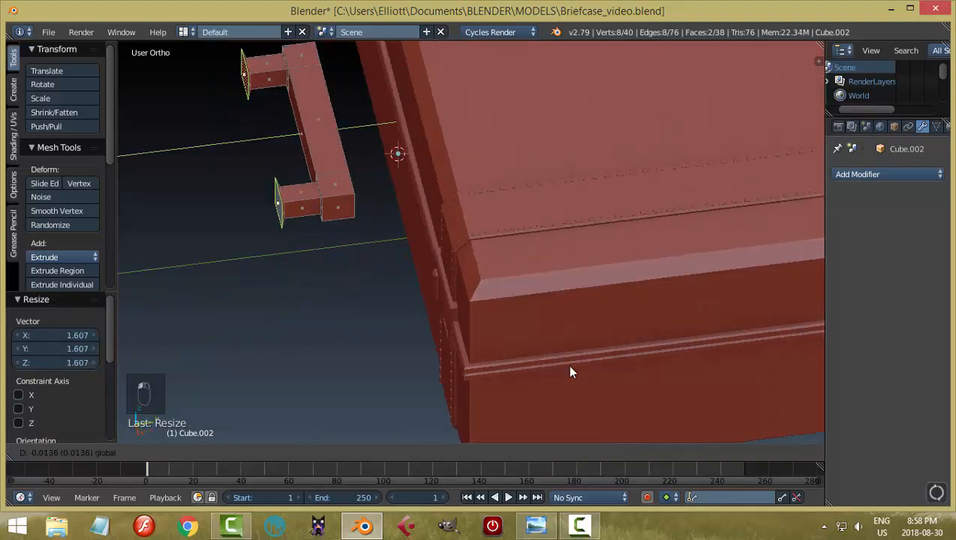
{"action": "left_click_drag", "start_coordinate": [305, 132], "coordinate": [296, 134]}
{"action": "key", "text": "e"}
{"action": "left_click", "coordinate": [570, 372]}
{"action": "left_click", "coordinate": [570, 372]}
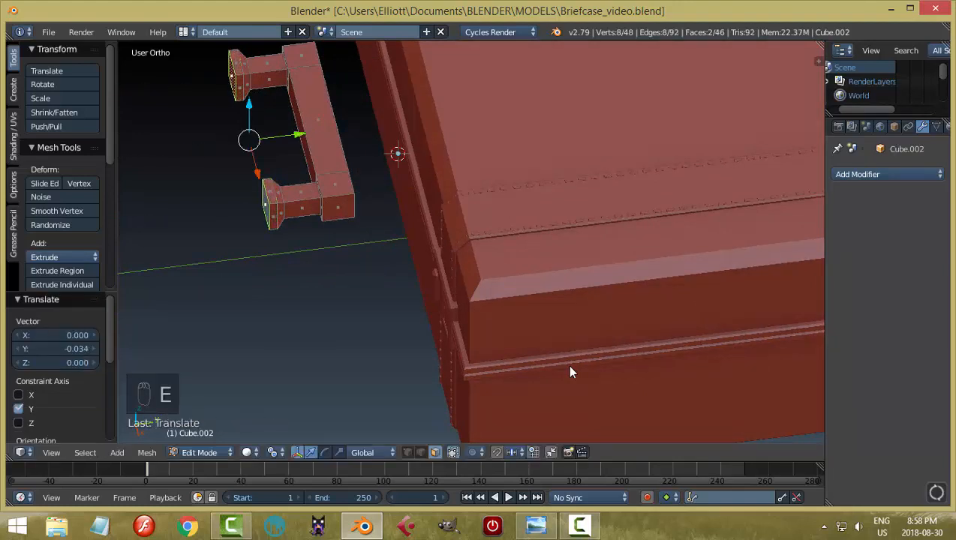
Set the pivot point back to Median Point and delete the outer end faces of the two flared feet
{"action": "key", "text": "a"}
{"action": "left_click", "coordinate": [276, 453]}
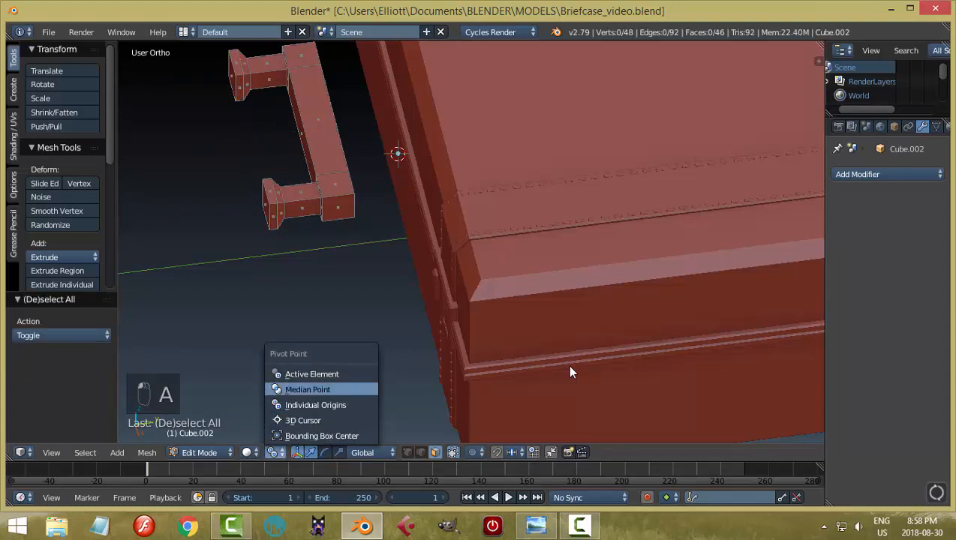
{"action": "left_click", "coordinate": [308, 389]}
{"action": "middle_click_drag", "start_coordinate": [570, 372], "coordinate": [525, 360]}
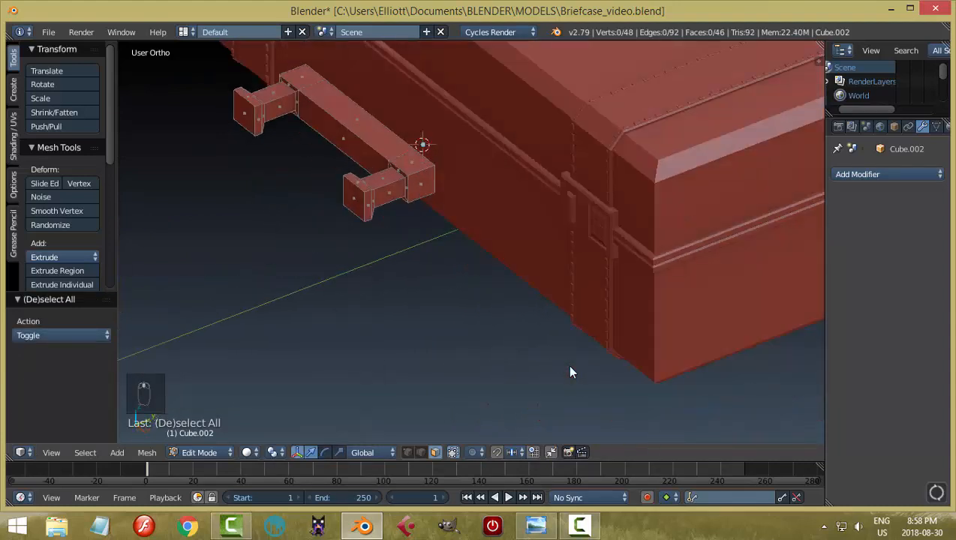
{"action": "right_click", "coordinate": [352, 197]}
{"action": "right_click", "coordinate": [243, 112], "text": "shift"}
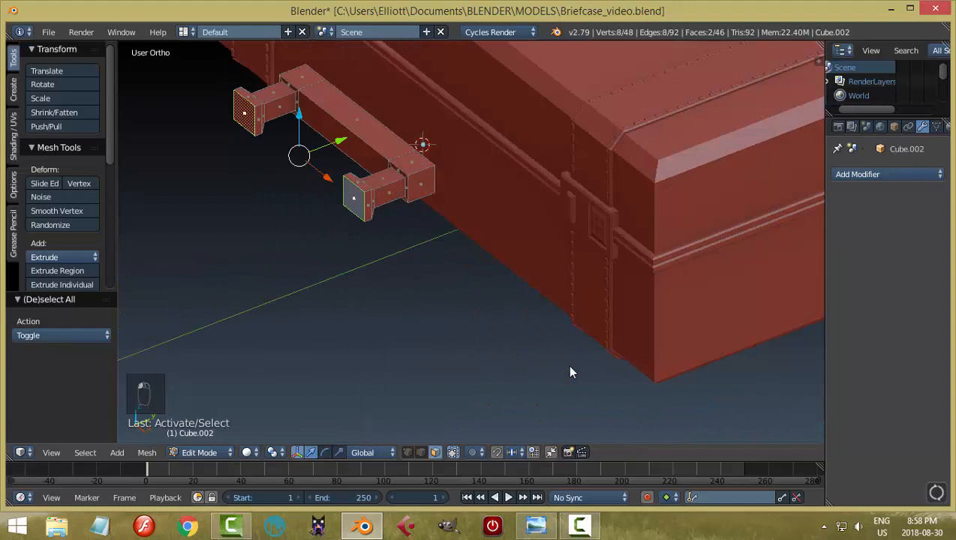
{"action": "key", "text": "x"}
{"action": "key", "text": "Down"}
{"action": "key", "text": "Down"}
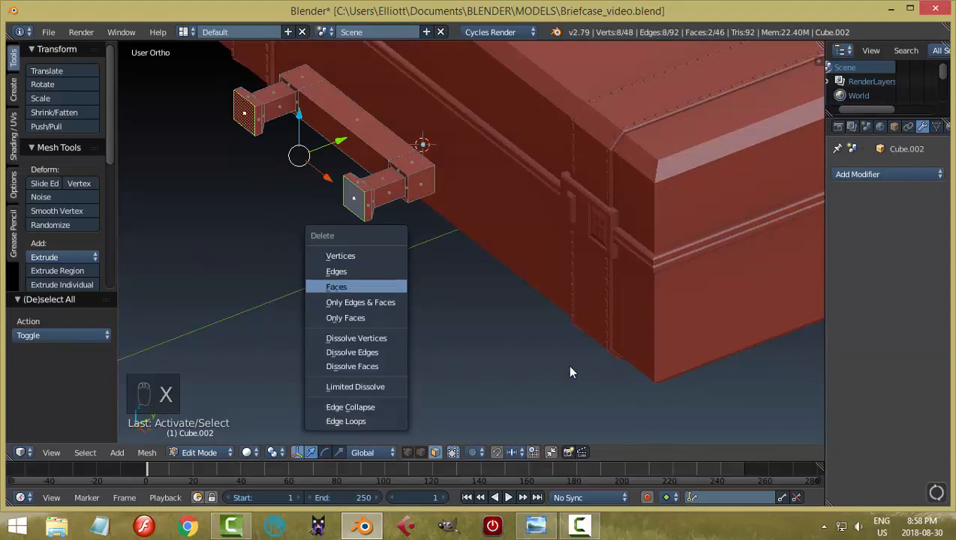
{"action": "key", "text": "Return"}
In Object Mode, set the handle's origin to its geometry and rotate the handle 180° around X
{"action": "key", "text": "Tab"}
{"action": "key", "text": "Tab"}
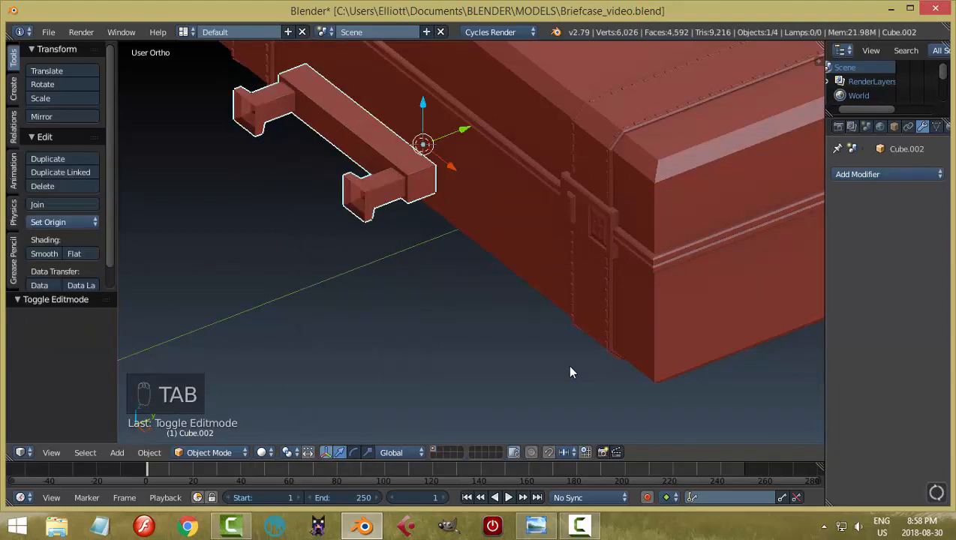
{"action": "key", "text": "KP_8"}
{"action": "key", "text": "KP_8"}
{"action": "key", "text": "KP_8"}
{"action": "key", "text": "KP_8"}
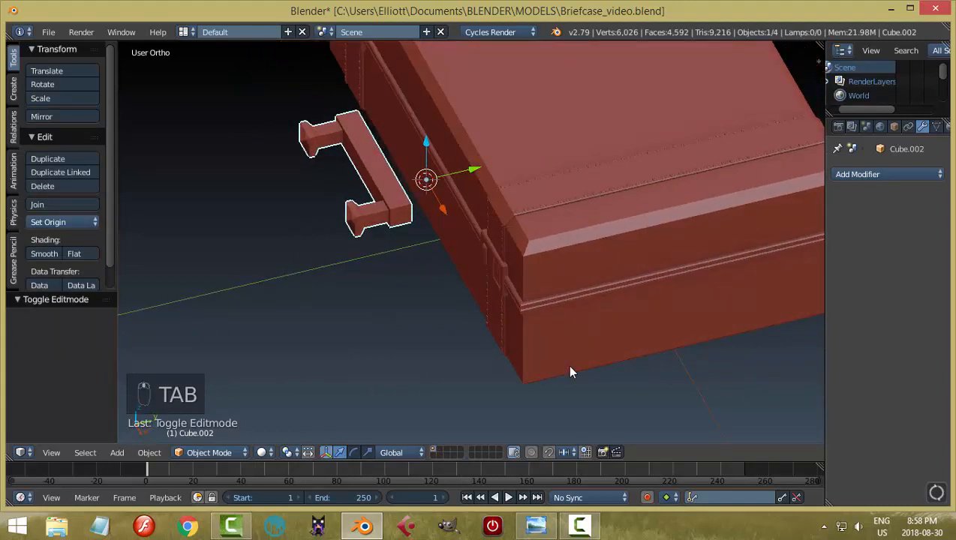
{"action": "left_click", "coordinate": [48, 223]}
{"action": "left_click", "coordinate": [52, 252]}
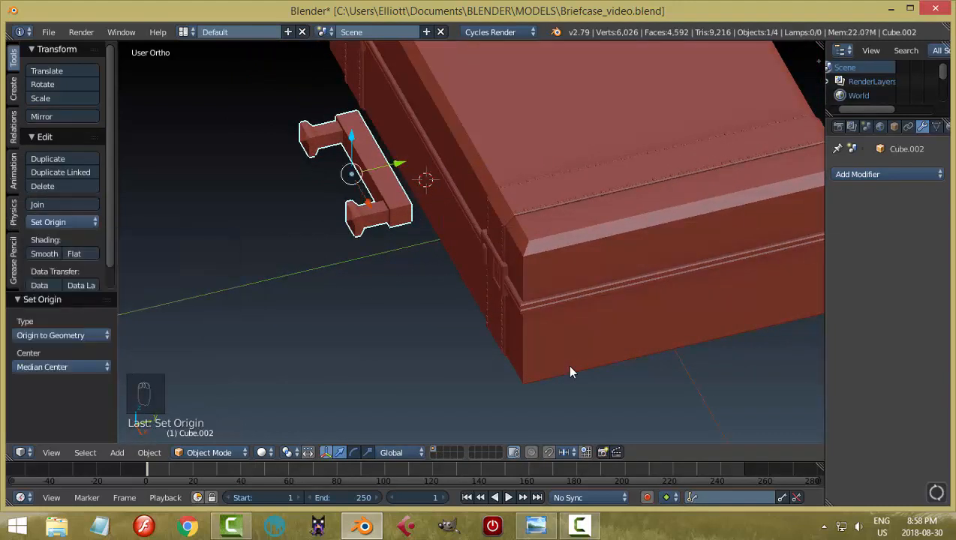
{"action": "type", "text": "rx180"}
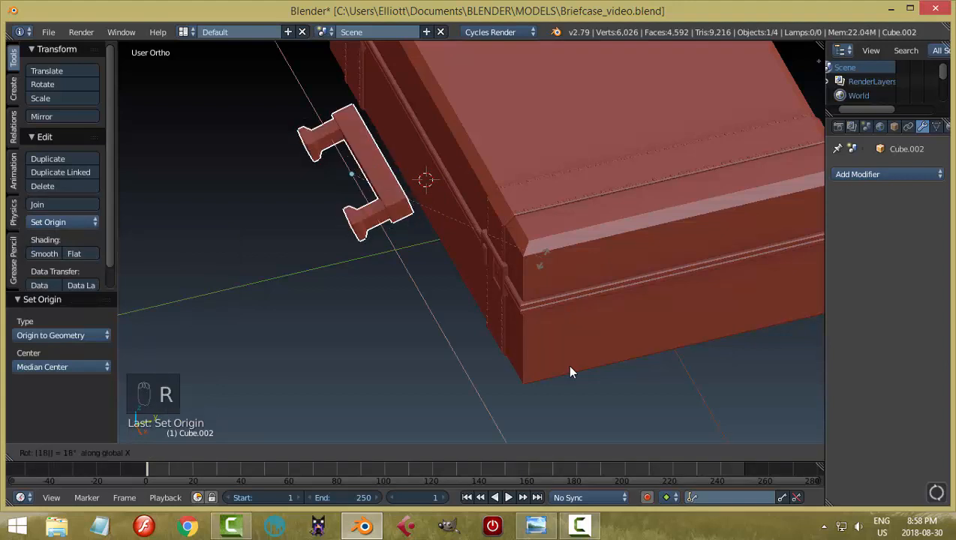
{"action": "key", "text": "Return"}
Move the handle along Y until its feet meet the case front, adjust its height along Z, and deselect it
{"action": "key", "text": "g"}
{"action": "key", "text": "y"}
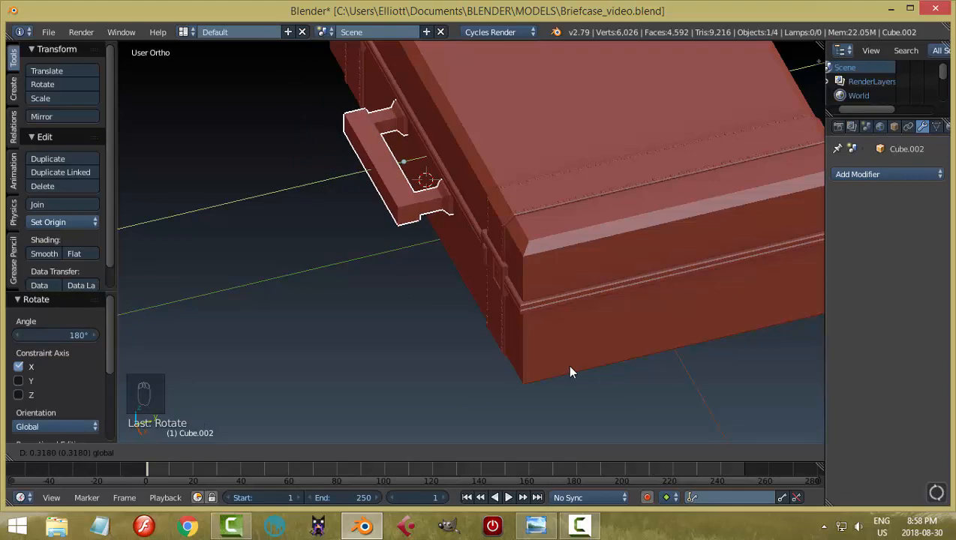
{"action": "left_click", "coordinate": [570, 367]}
{"action": "middle_click_drag", "start_coordinate": [570, 367], "coordinate": [571, 372]}
{"action": "key", "text": "g"}
{"action": "key", "text": "z"}
{"action": "left_click", "coordinate": [570, 372]}
{"action": "key", "text": "a"}
In edge select mode, select the edge loops along the handle's outer sides and bevel them by 0.018
{"action": "right_click", "coordinate": [568, 169]}
{"action": "key", "text": "Tab"}
{"action": "left_click", "coordinate": [679, 169]}
{"action": "key", "text": "ctrl+Tab"}
{"action": "key", "text": "2"}
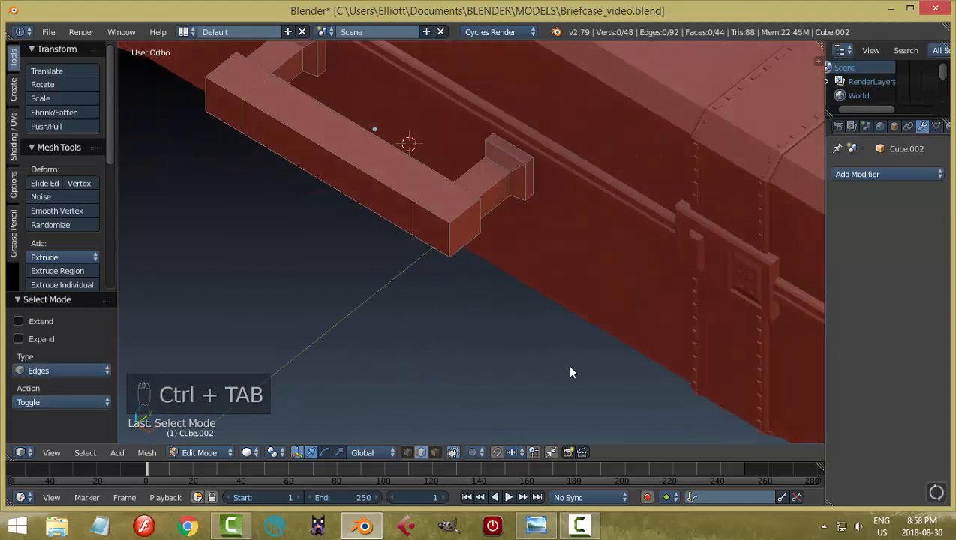
{"action": "left_click", "coordinate": [491, 189], "text": "alt"}
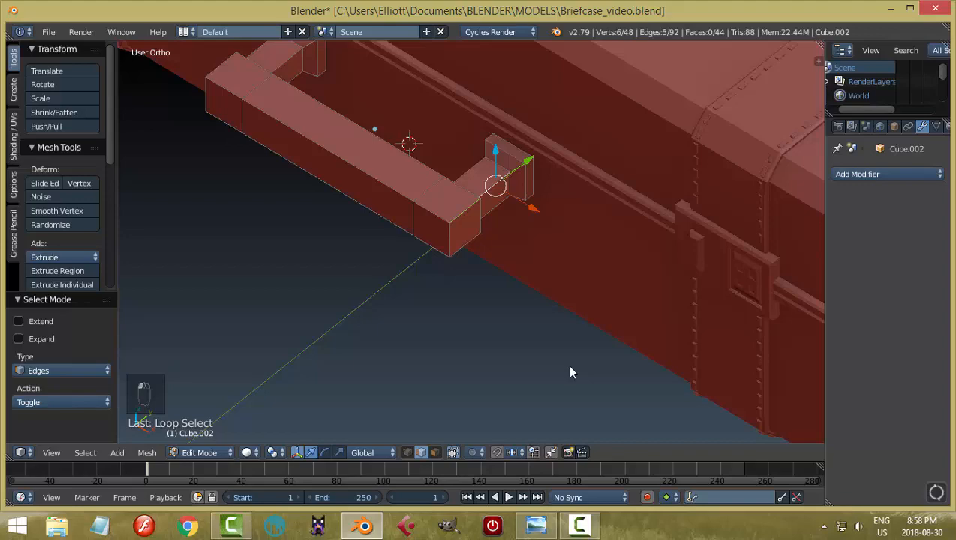
{"action": "middle_click_drag", "start_coordinate": [570, 372], "coordinate": [570, 372]}
{"action": "left_click", "coordinate": [459, 81], "text": "alt+shift"}
{"action": "left_click", "coordinate": [437, 143], "text": "alt+shift"}
{"action": "left_click", "coordinate": [461, 203], "text": "alt+shift"}
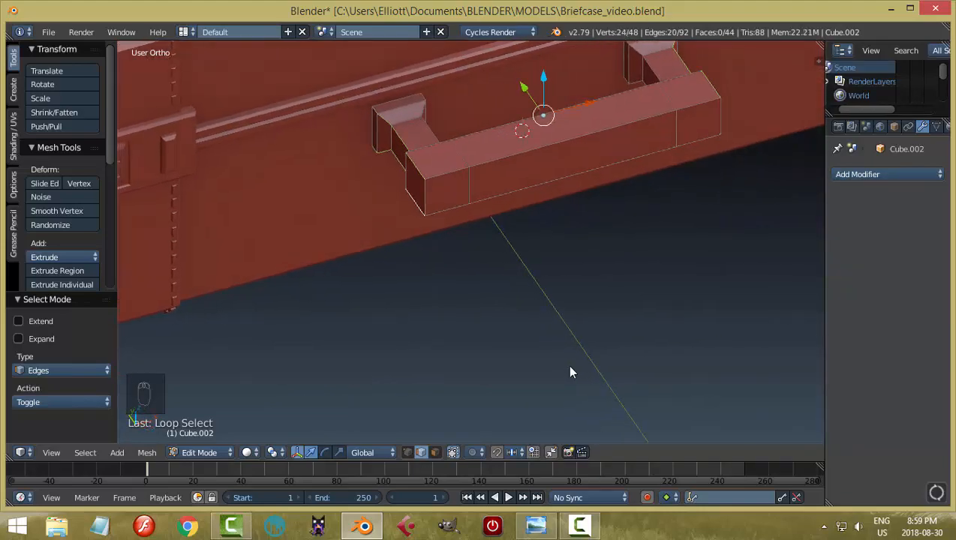
{"action": "key", "text": "ctrl+b"}
{"action": "left_click", "coordinate": [570, 372]}
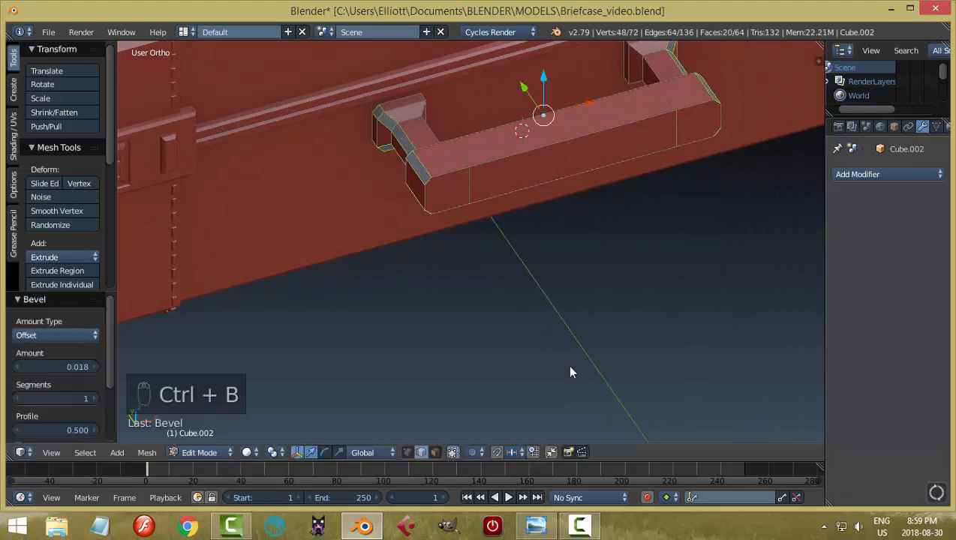
{"action": "key", "text": "a"}
{"action": "key", "text": "Tab"}
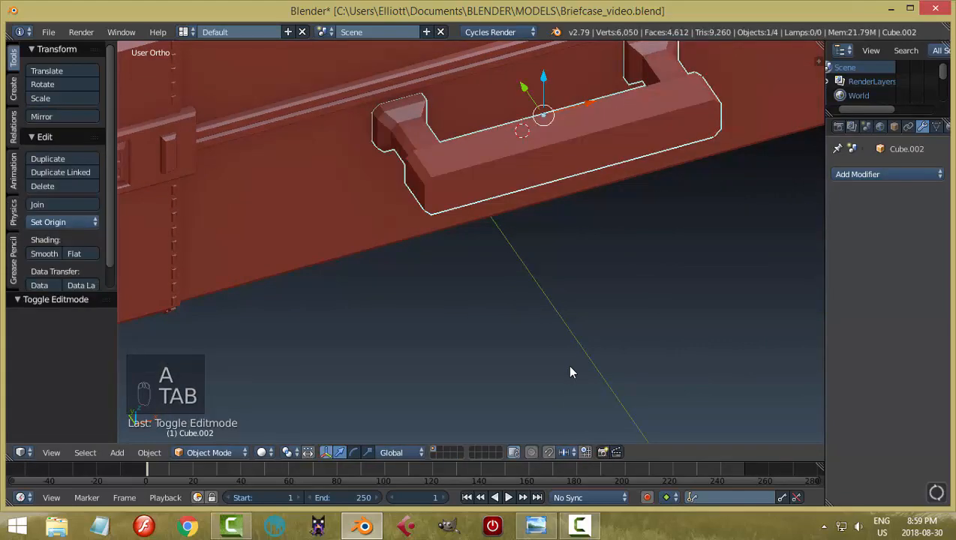
Select the edge loops around the front of the handle's grip bar and bevel them by about 0.009
{"action": "scroll", "coordinate": [570, 372], "scroll_direction": "down", "scroll_amount": 2}
{"action": "middle_click_drag", "start_coordinate": [570, 373], "coordinate": [570, 372]}
{"action": "key", "text": "Tab"}
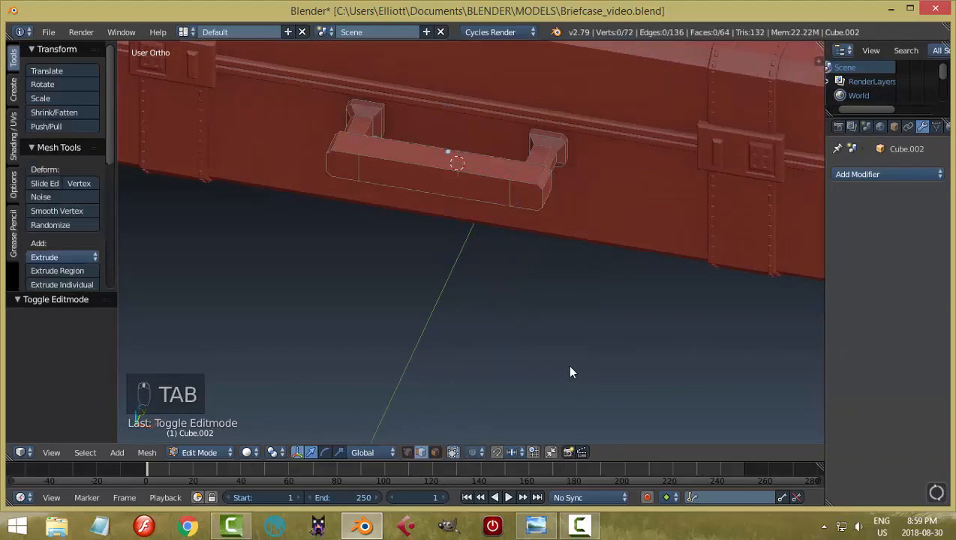
{"action": "scroll", "coordinate": [570, 372], "scroll_direction": "up", "scroll_amount": 2}
{"action": "left_click", "coordinate": [419, 135], "text": "alt"}
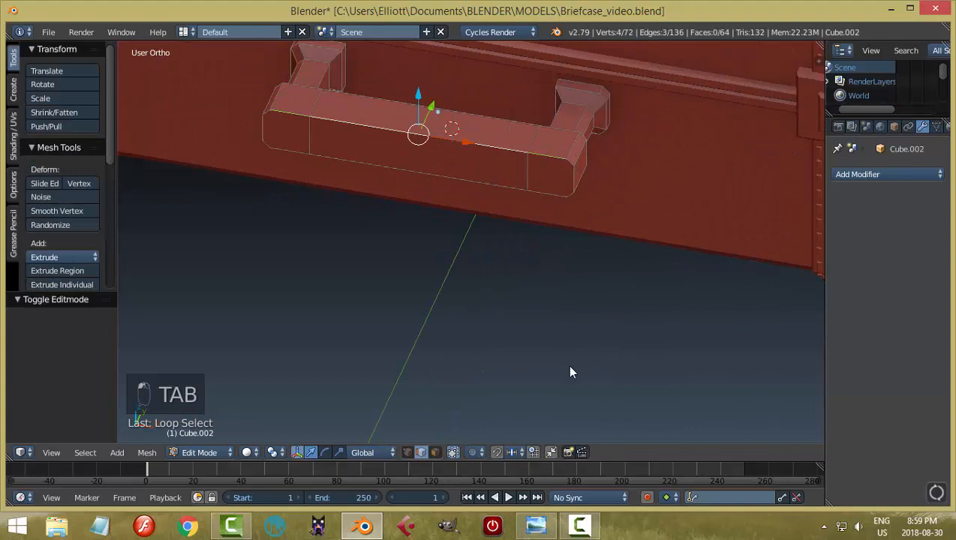
{"action": "right_click", "coordinate": [419, 172], "text": "alt+shift"}
{"action": "middle_click_drag", "start_coordinate": [570, 372], "coordinate": [570, 372]}
{"action": "right_click", "coordinate": [411, 99], "text": "alt+shift"}
{"action": "right_click", "coordinate": [378, 107], "text": "alt+shift"}
{"action": "key", "text": "ctrl+b"}
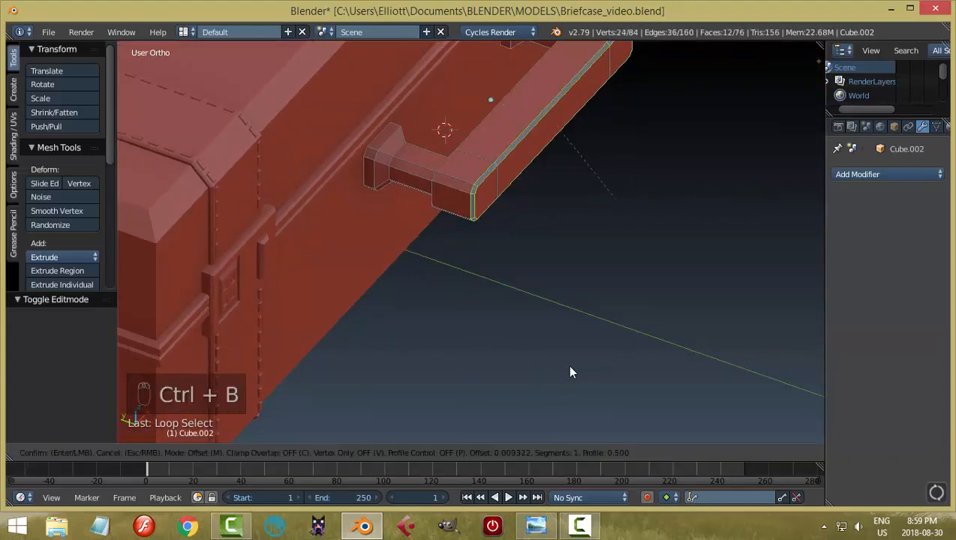
{"action": "left_click", "coordinate": [570, 372]}
{"action": "key", "text": "a"}
{"action": "key", "text": "Tab"}
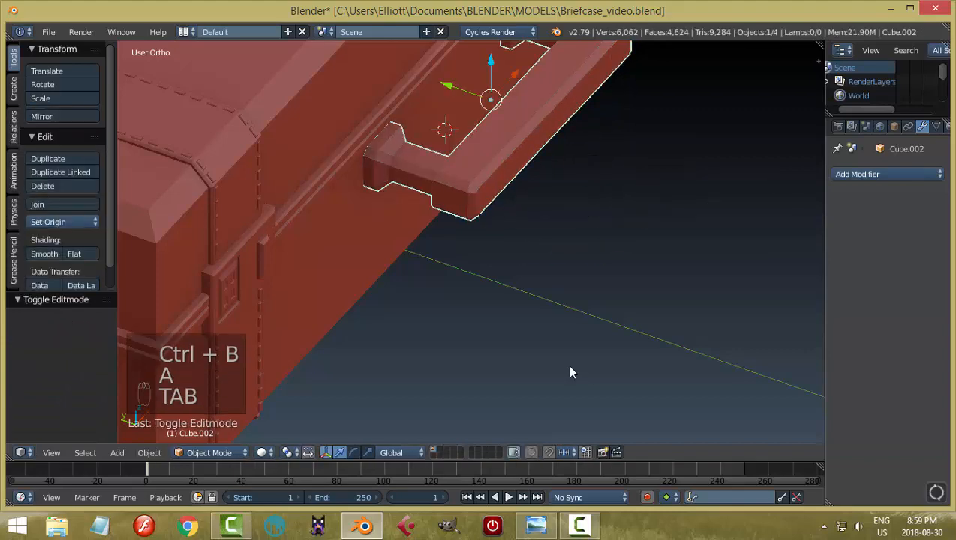
Examine the bevelled handle against the front of the case from near and far
{"action": "middle_click_drag", "start_coordinate": [571, 372], "coordinate": [570, 372]}
{"action": "key", "text": "a"}
{"action": "key", "text": "a"}
{"action": "scroll", "coordinate": [571, 372], "scroll_direction": "down", "scroll_amount": 4}
{"action": "scroll", "coordinate": [570, 373], "scroll_direction": "up", "scroll_amount": 3}
{"action": "scroll", "coordinate": [570, 372], "scroll_direction": "up", "scroll_amount": 3}
{"action": "scroll", "coordinate": [570, 372], "scroll_direction": "down", "scroll_amount": 3}
Add six evenly spaced loop cuts across the middle section of the handle's grip bar
{"action": "right_click", "coordinate": [523, 180]}
{"action": "scroll", "coordinate": [570, 372], "scroll_direction": "up", "scroll_amount": 3}
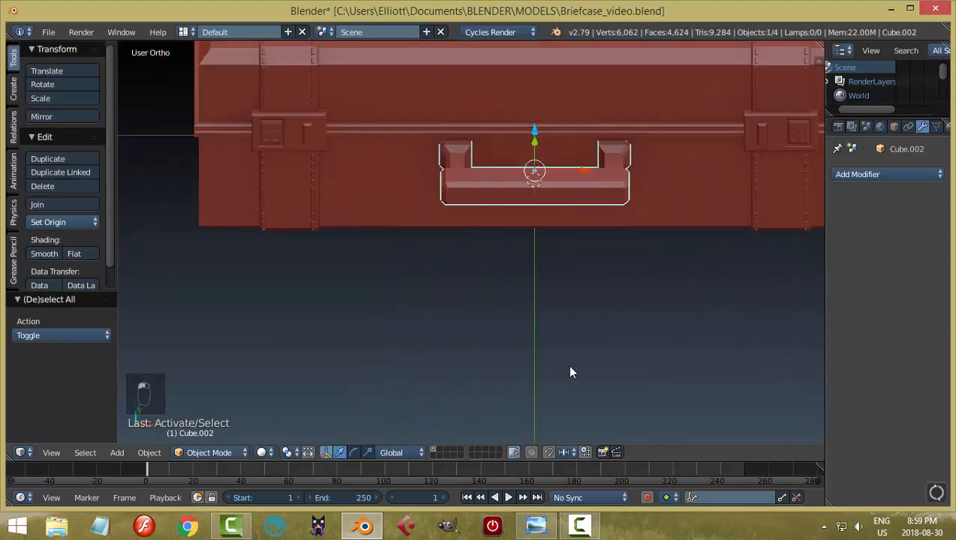
{"action": "key", "text": "Tab"}
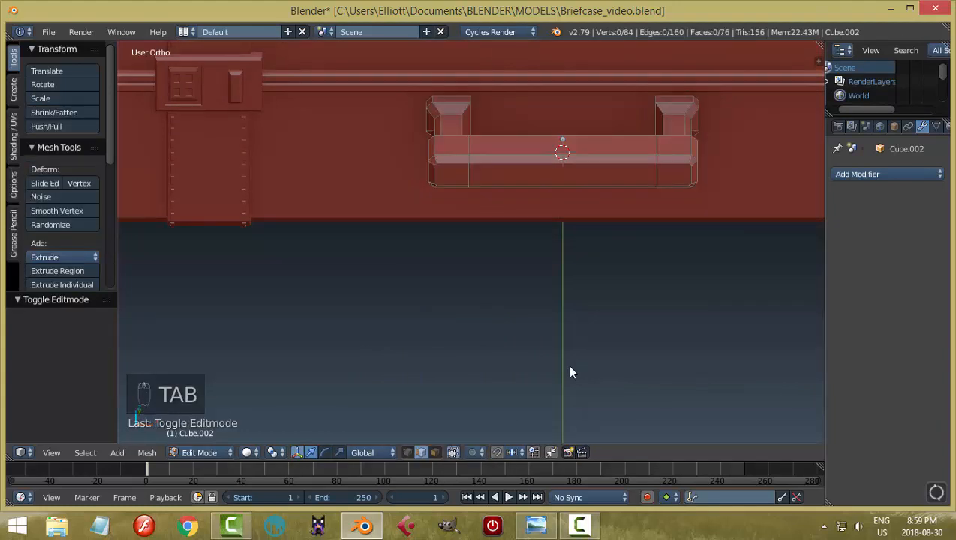
{"action": "scroll", "coordinate": [570, 372], "scroll_direction": "down", "scroll_amount": 2}
{"action": "scroll", "coordinate": [571, 372], "scroll_direction": "up", "scroll_amount": 2}
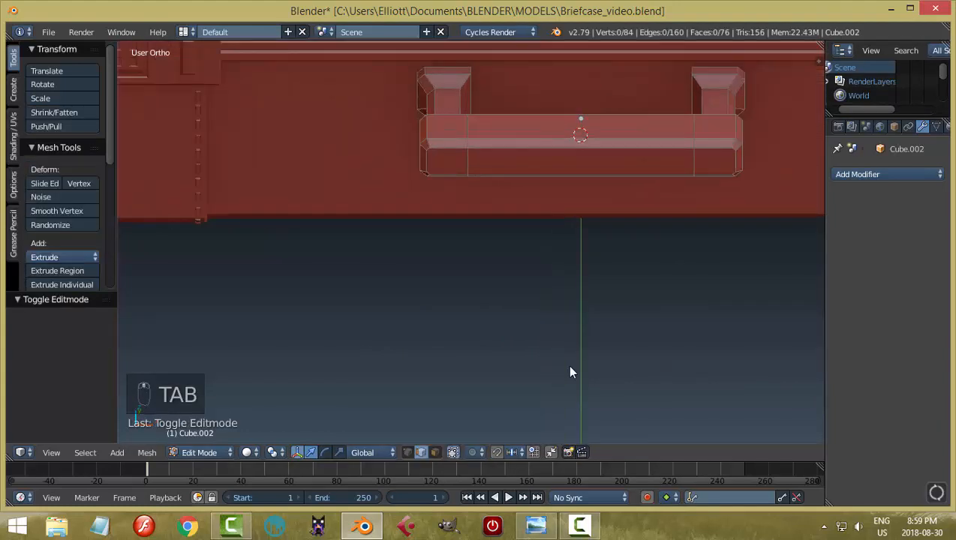
{"action": "middle_click_drag", "start_coordinate": [570, 372], "coordinate": [570, 373], "text": "shift"}
{"action": "key", "text": "ctrl+r"}
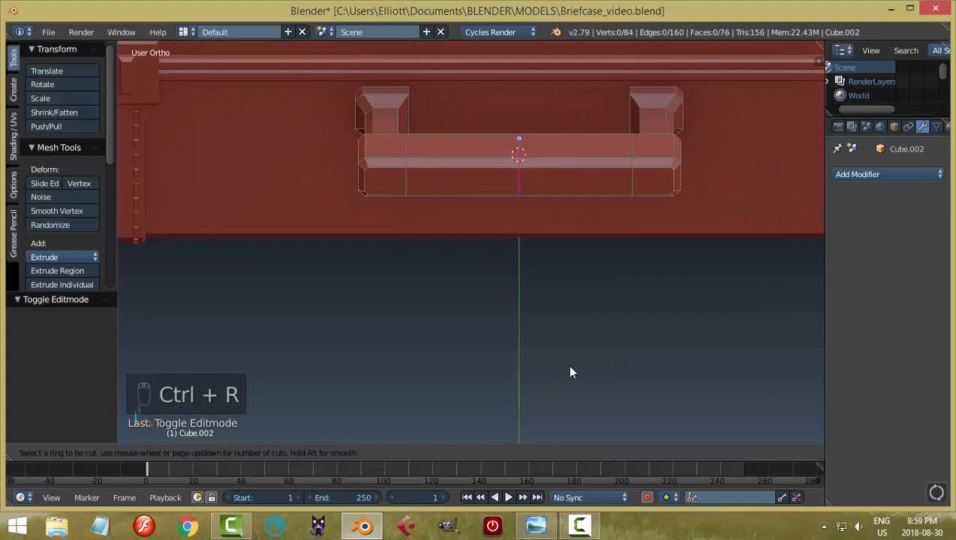
{"action": "scroll", "coordinate": [570, 372], "scroll_direction": "up", "scroll_amount": 3}
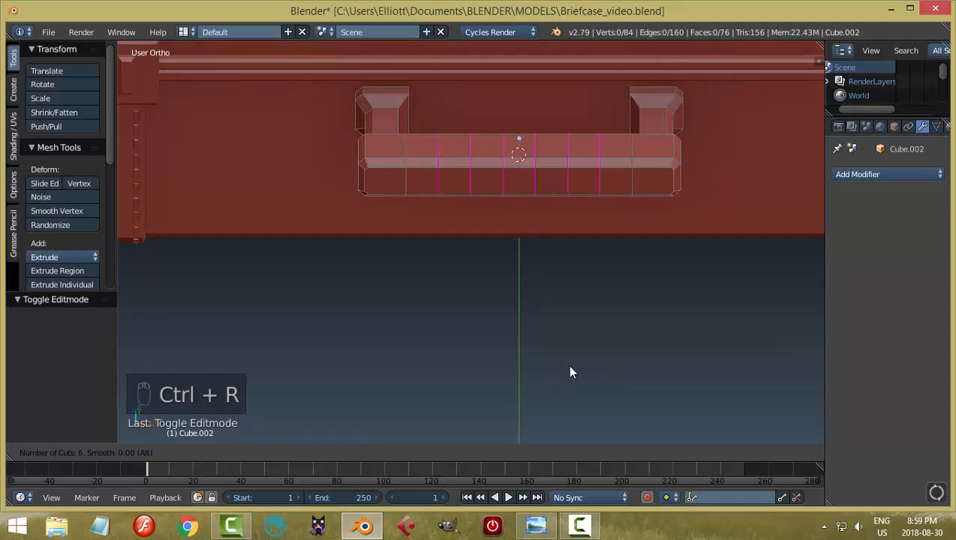
{"action": "left_click", "coordinate": [570, 373]}
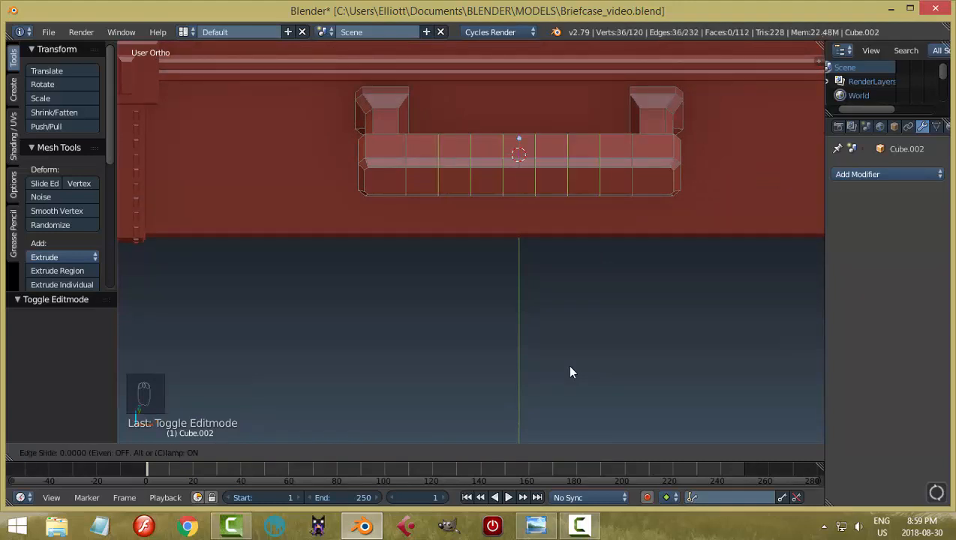
{"action": "right_click", "coordinate": [571, 372]}
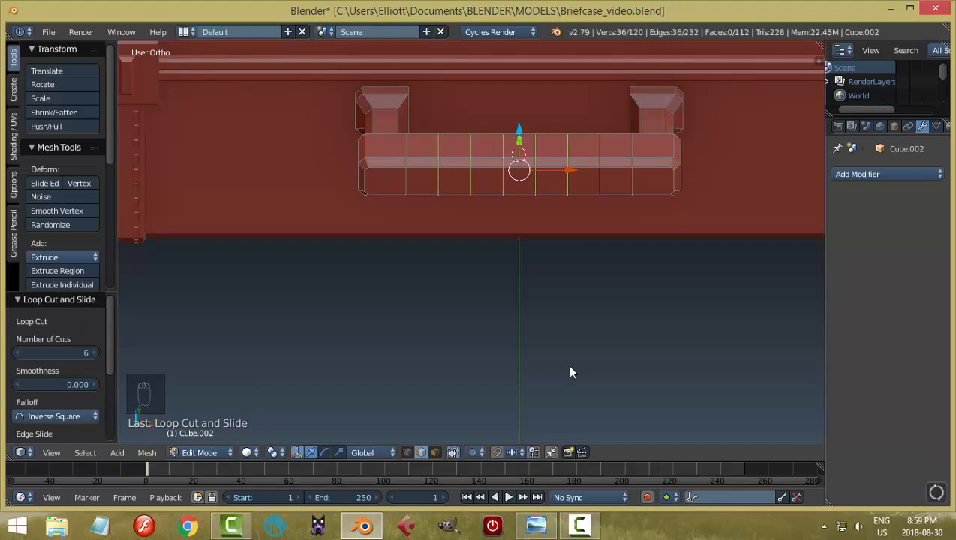
Bevel the six loop cuts on the handle's grip by 0.018 and extrude the resulting bands inward with Shrink/Fatten by 0.019
{"action": "key", "text": "ctrl+b"}
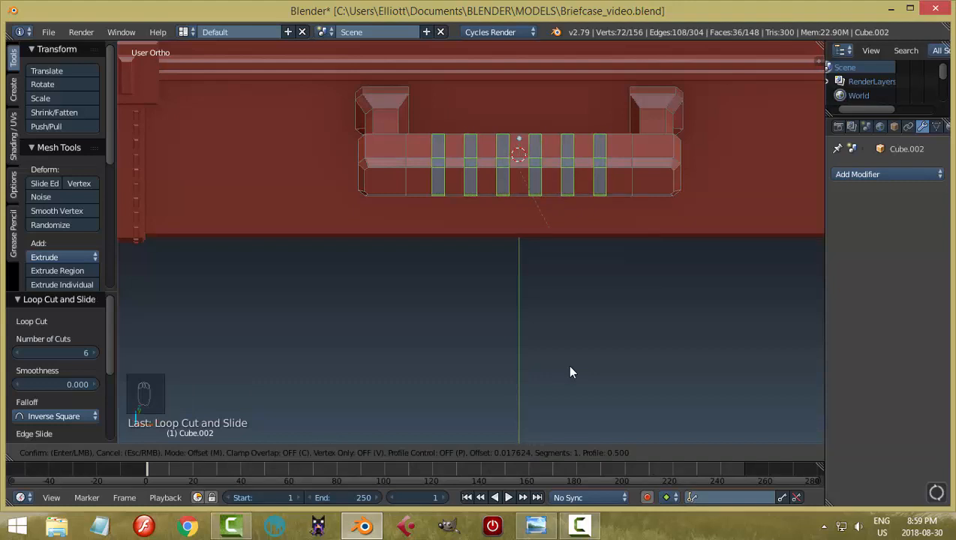
{"action": "left_click", "coordinate": [570, 372]}
{"action": "middle_click_drag", "start_coordinate": [570, 372], "coordinate": [526, 413]}
{"action": "scroll", "coordinate": [570, 372], "scroll_direction": "up", "scroll_amount": 2}
{"action": "mouse_move", "coordinate": [570, 372]}
{"action": "middle_mouse_down"}
{"action": "mouse_move", "coordinate": [607, 345]}
{"action": "mouse_move", "coordinate": [570, 372]}
{"action": "middle_mouse_up"}
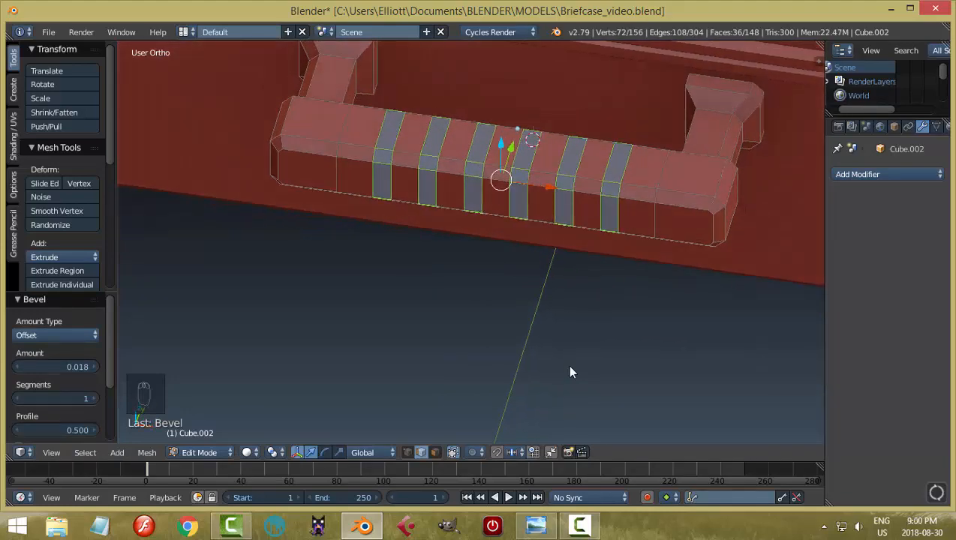
{"action": "key", "text": "e"}
{"action": "key", "text": "alt+s"}
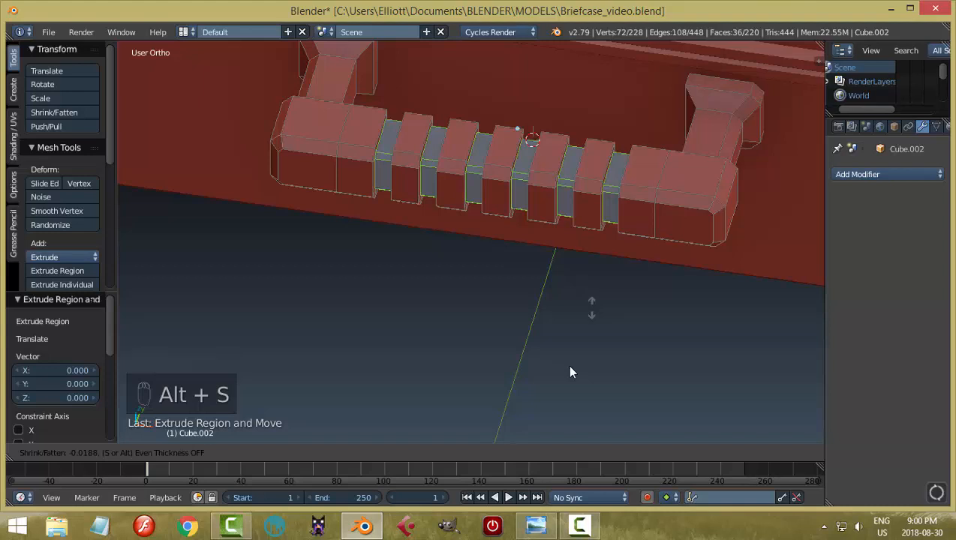
{"action": "left_click", "coordinate": [570, 372]}
Set the pivot point to Individual Origins and scale the recessed grip bands along X by 0.508
{"action": "middle_click_drag", "start_coordinate": [570, 372], "coordinate": [571, 372]}
{"action": "left_click", "coordinate": [276, 453]}
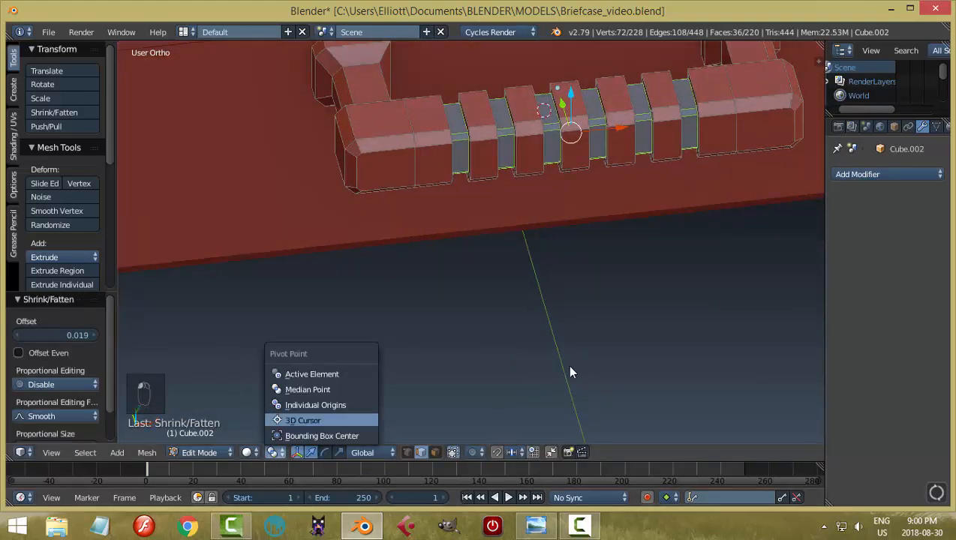
{"action": "left_click", "coordinate": [315, 405]}
{"action": "middle_click_drag", "start_coordinate": [570, 372], "coordinate": [570, 372]}
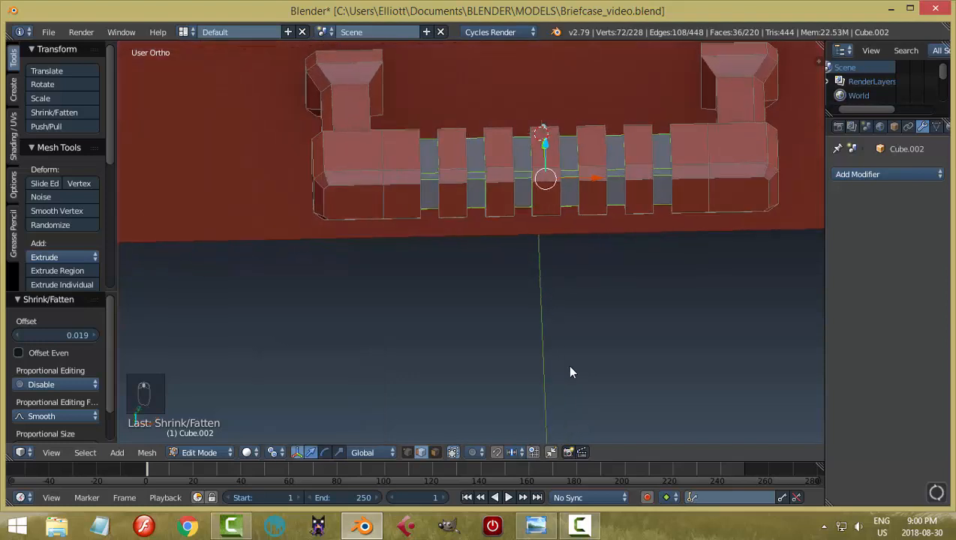
{"action": "key", "text": "s"}
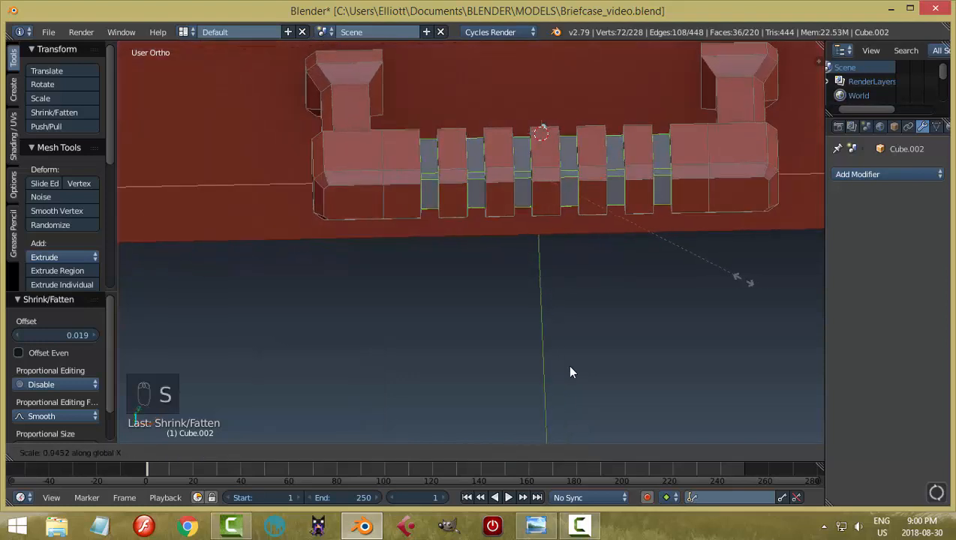
{"action": "left_click", "coordinate": [614, 271]}
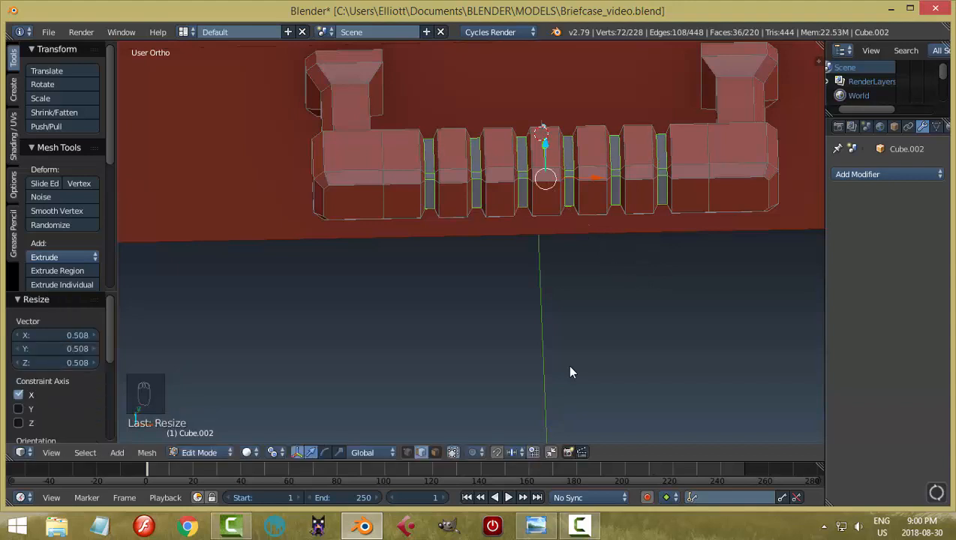
Return to Object Mode and examine the grooved handle on the case front from near and far
{"action": "middle_click_drag", "start_coordinate": [570, 372], "coordinate": [519, 392]}
{"action": "key", "text": "Tab"}
{"action": "left_click", "coordinate": [497, 270]}
{"action": "scroll", "coordinate": [571, 372], "scroll_direction": "down", "scroll_amount": 4}
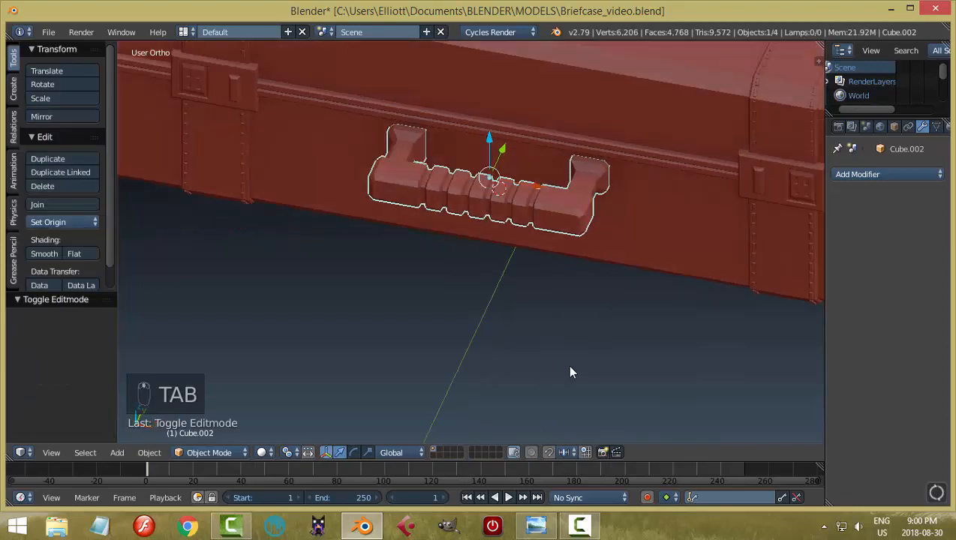
{"action": "key", "text": "a"}
{"action": "scroll", "coordinate": [570, 372], "scroll_direction": "down", "scroll_amount": 3}
{"action": "middle_click_drag", "start_coordinate": [570, 372], "coordinate": [529, 417]}
{"action": "scroll", "coordinate": [570, 372], "scroll_direction": "up", "scroll_amount": 3}
{"action": "scroll", "coordinate": [570, 372], "scroll_direction": "up", "scroll_amount": 3}
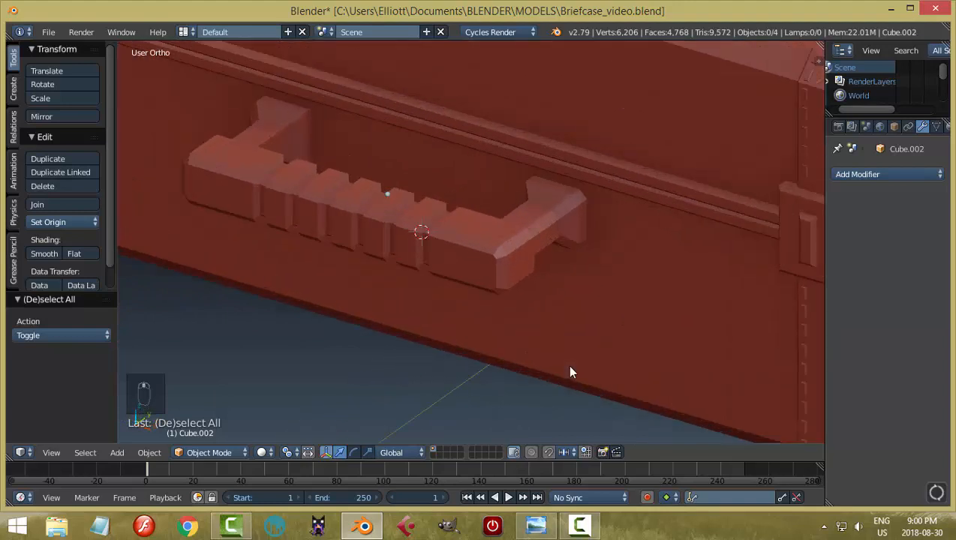
{"action": "mouse_move", "coordinate": [570, 372]}
{"action": "middle_mouse_down"}
{"action": "mouse_move", "coordinate": [555, 388]}
{"action": "mouse_move", "coordinate": [561, 377]}
{"action": "middle_mouse_up"}
In the handle's mesh, select the edge loops around both mounting ends and move them -0.010 along Y
{"action": "right_click", "coordinate": [570, 372]}
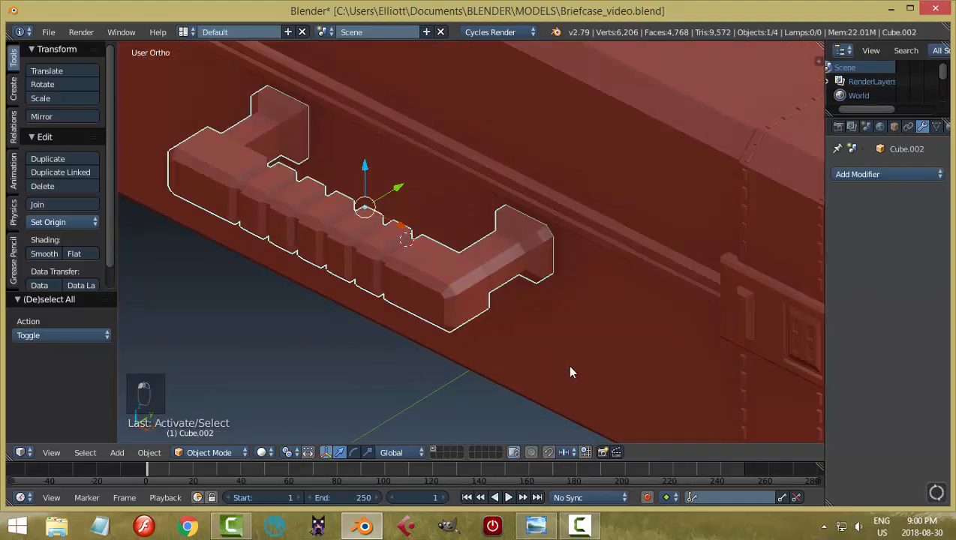
{"action": "key", "text": "Tab"}
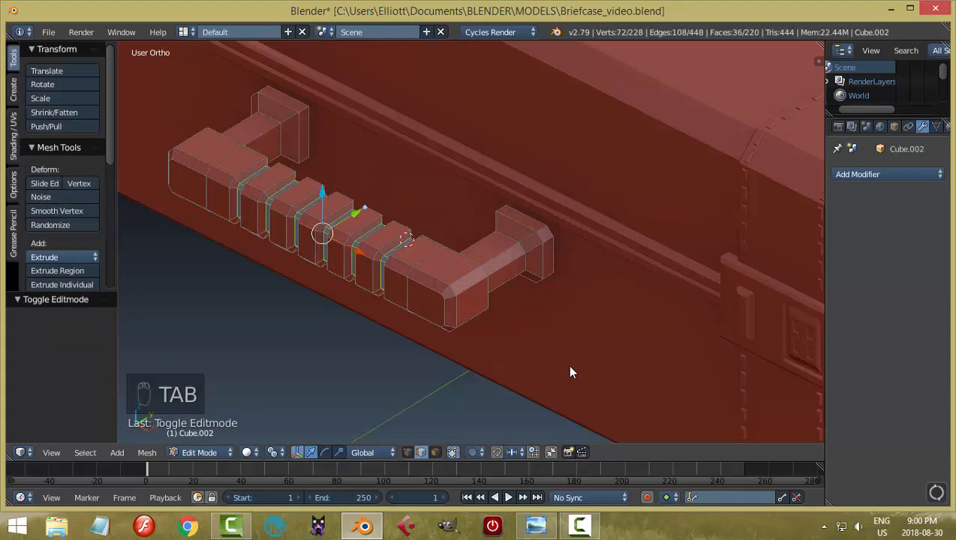
{"action": "key", "text": "a"}
{"action": "key", "text": "a"}
{"action": "scroll", "coordinate": [570, 372], "scroll_direction": "up", "scroll_amount": 2}
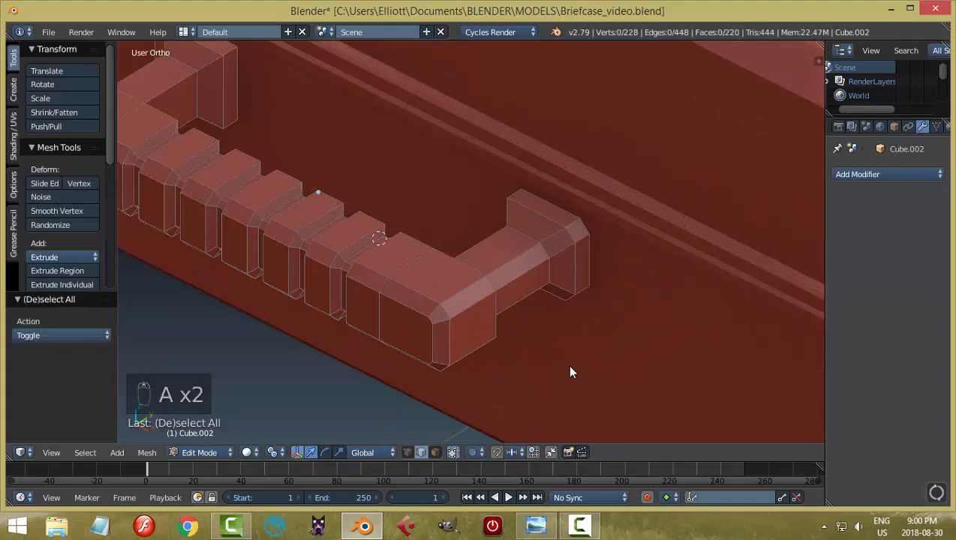
{"action": "right_click", "coordinate": [570, 372], "text": "alt"}
{"action": "scroll", "coordinate": [571, 372], "scroll_direction": "up", "scroll_amount": 5}
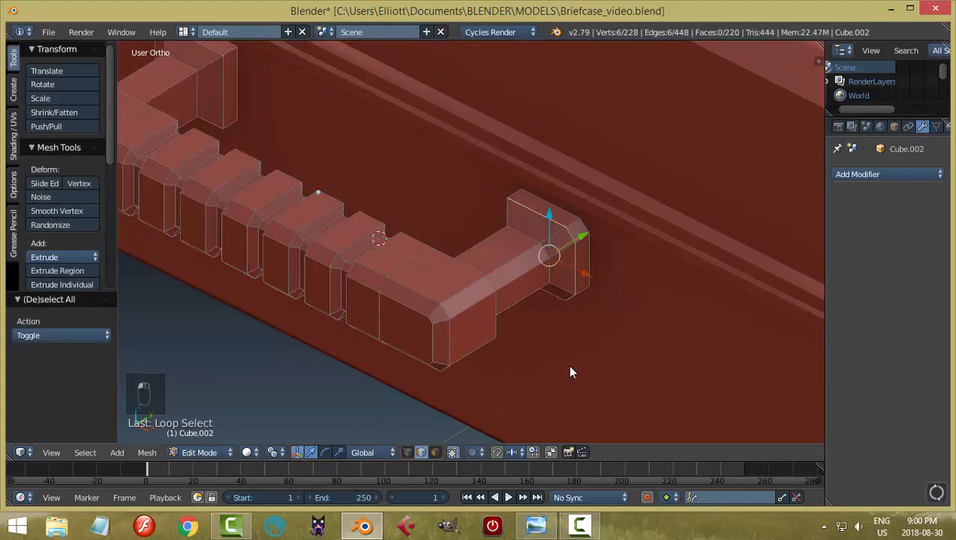
{"action": "scroll", "coordinate": [571, 372], "scroll_direction": "down", "scroll_amount": 6}
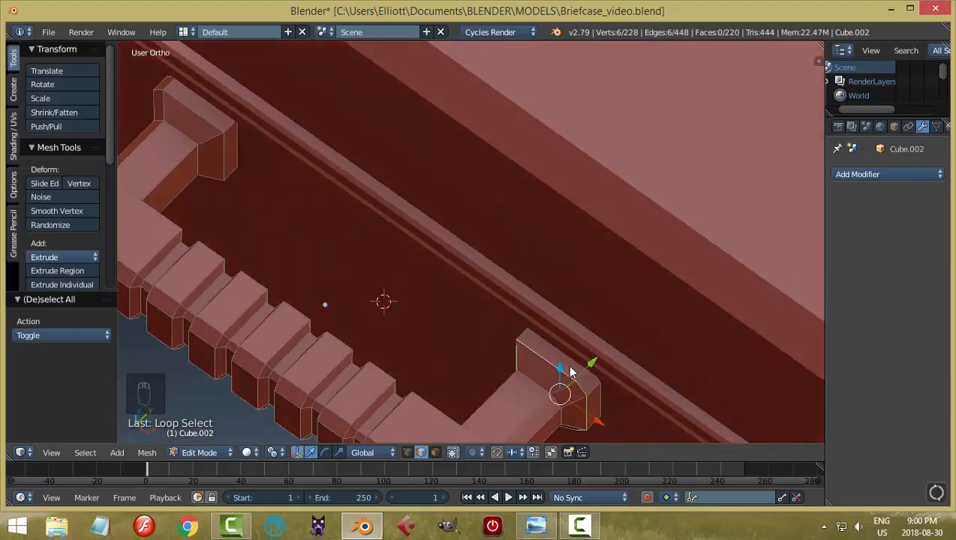
{"action": "right_click", "coordinate": [570, 372], "text": "alt+shift"}
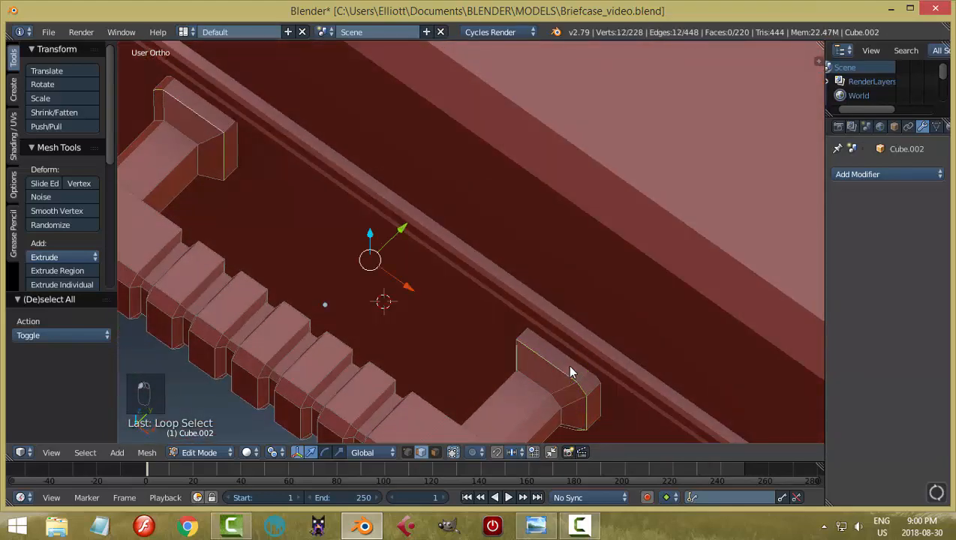
{"action": "key", "text": "KP_4"}
{"action": "key", "text": "KP_4"}
{"action": "key", "text": "g"}
{"action": "key", "text": "y"}
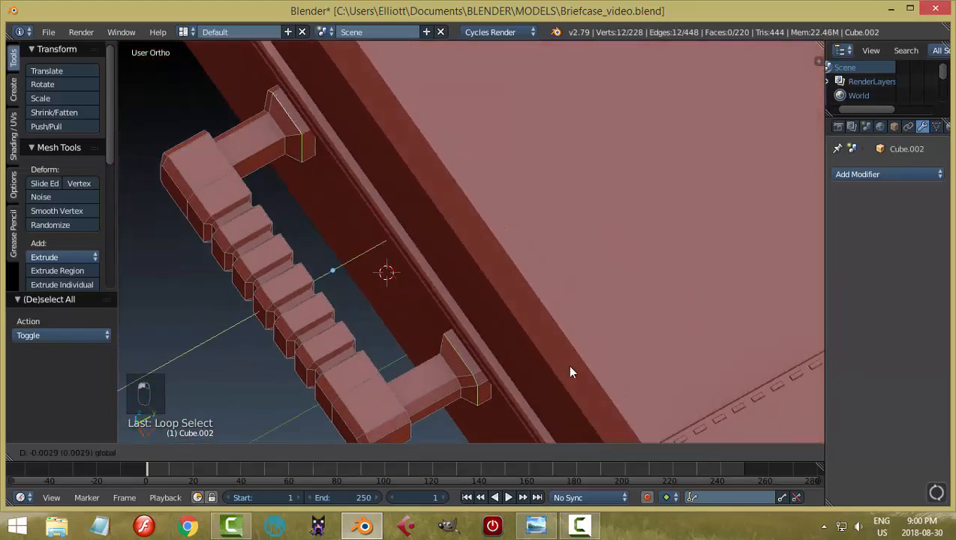
{"action": "left_click", "coordinate": [571, 372]}
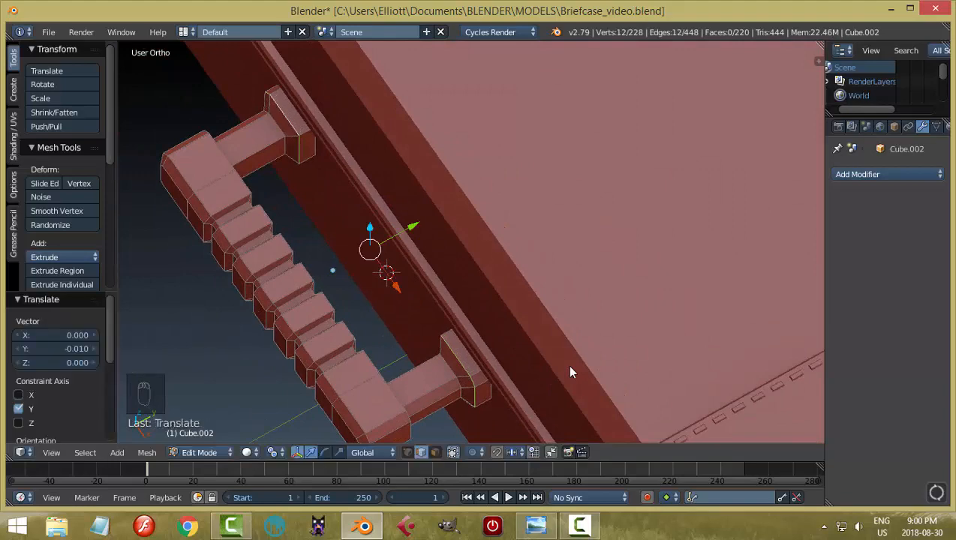
{"action": "key", "text": "a"}
{"action": "key", "text": "Tab"}
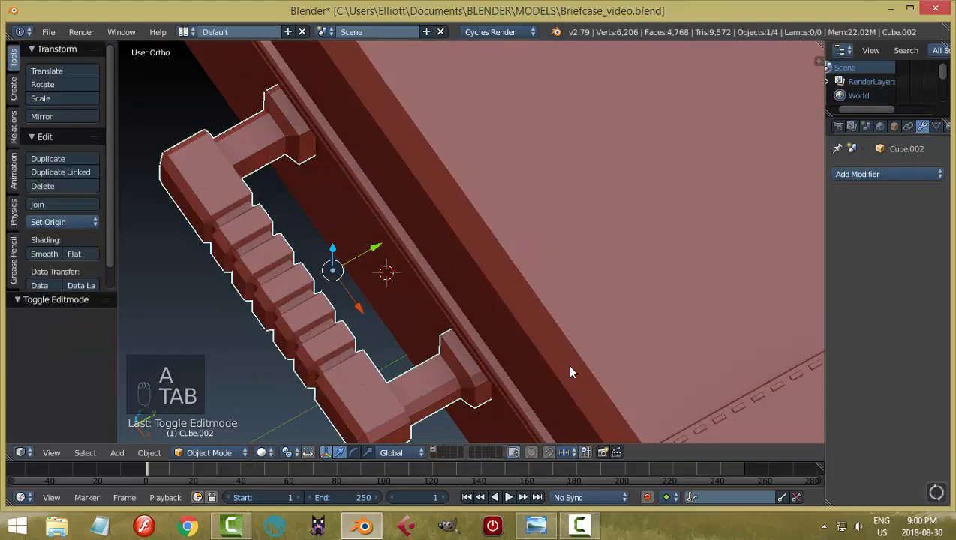
Select the whole handle in Object Mode and move it 0.024 along Y toward the case
{"action": "key", "text": "a"}
{"action": "scroll", "coordinate": [570, 372], "scroll_direction": "down", "scroll_amount": 5}
{"action": "middle_click_drag", "start_coordinate": [570, 372], "coordinate": [570, 372]}
{"action": "scroll", "coordinate": [571, 372], "scroll_direction": "up", "scroll_amount": 2}
{"action": "right_click", "coordinate": [559, 116]}
{"action": "key", "text": "g"}
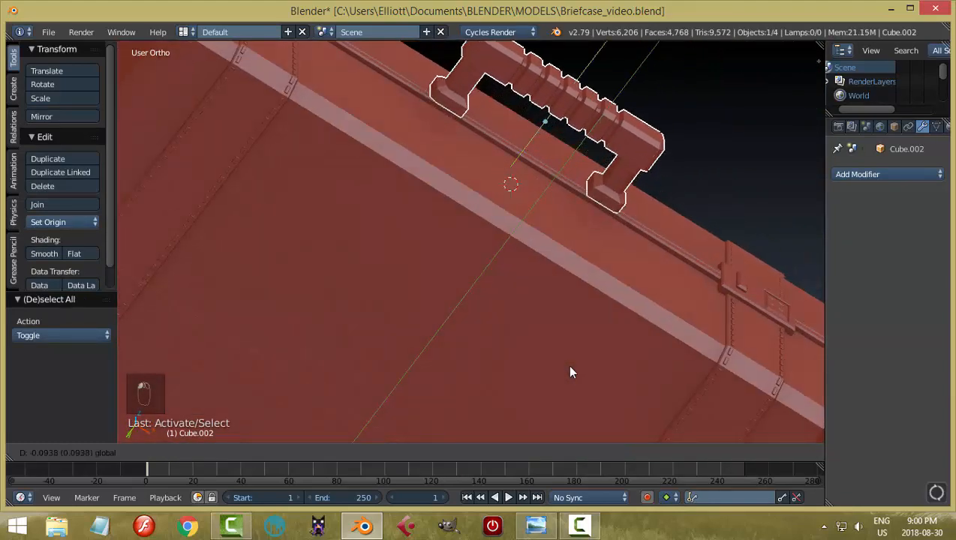
{"action": "left_click", "coordinate": [571, 372]}
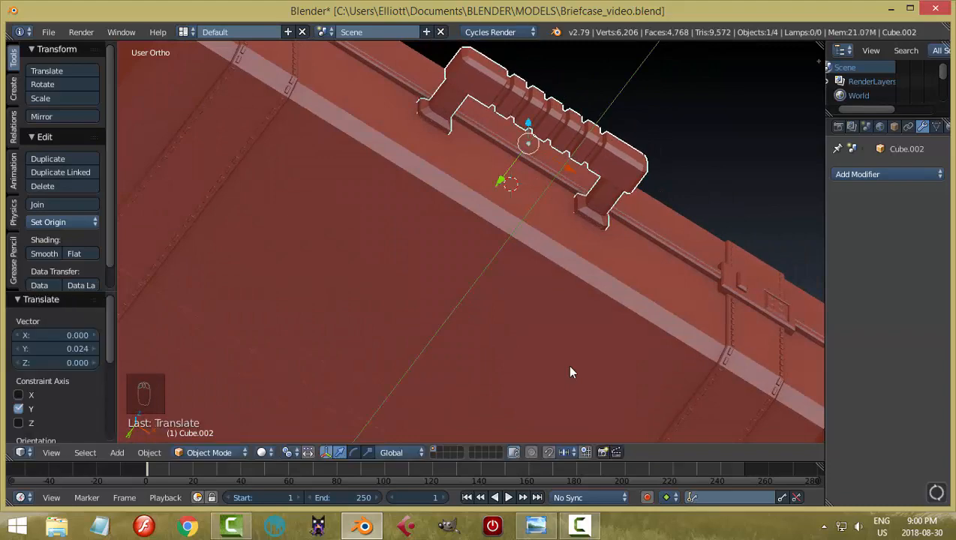
Deselect the handle and save the briefcase file
{"action": "key", "text": "a"}
{"action": "scroll", "coordinate": [570, 372], "scroll_direction": "down", "scroll_amount": 4}
{"action": "middle_click_drag", "start_coordinate": [570, 373], "coordinate": [570, 372]}
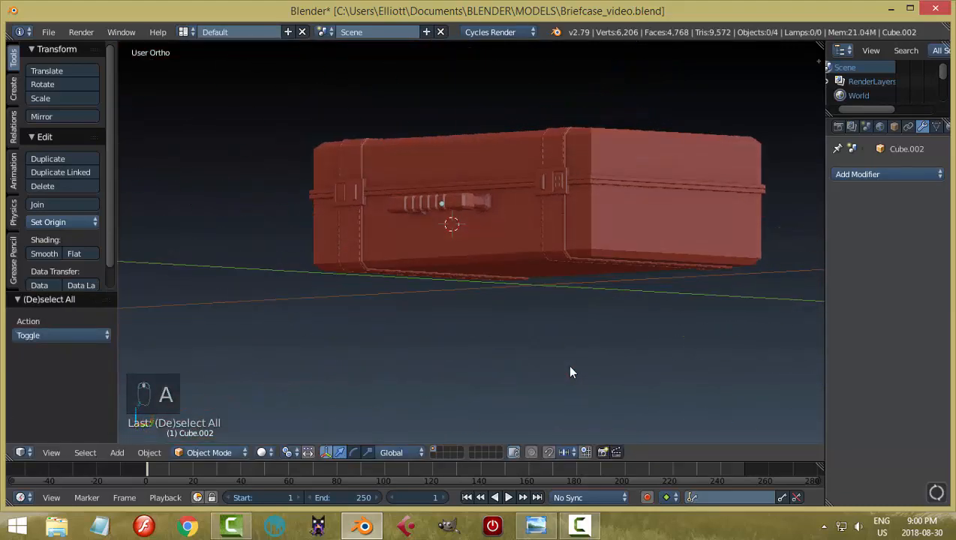
{"action": "key", "text": "ctrl+s"}
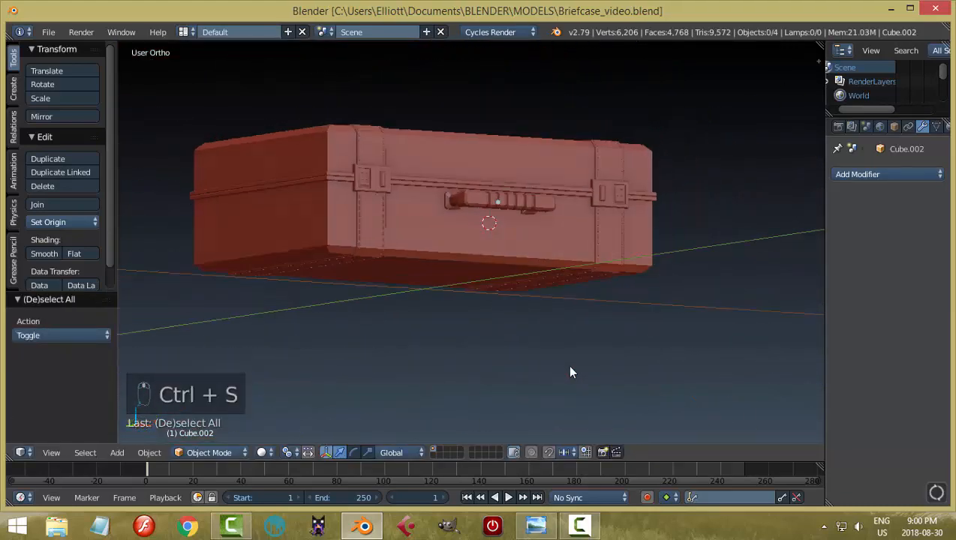
In Edit Mode, select the handle's entire mesh and scale it along Z by 1.218
{"action": "middle_click_drag", "start_coordinate": [570, 368], "coordinate": [570, 372]}
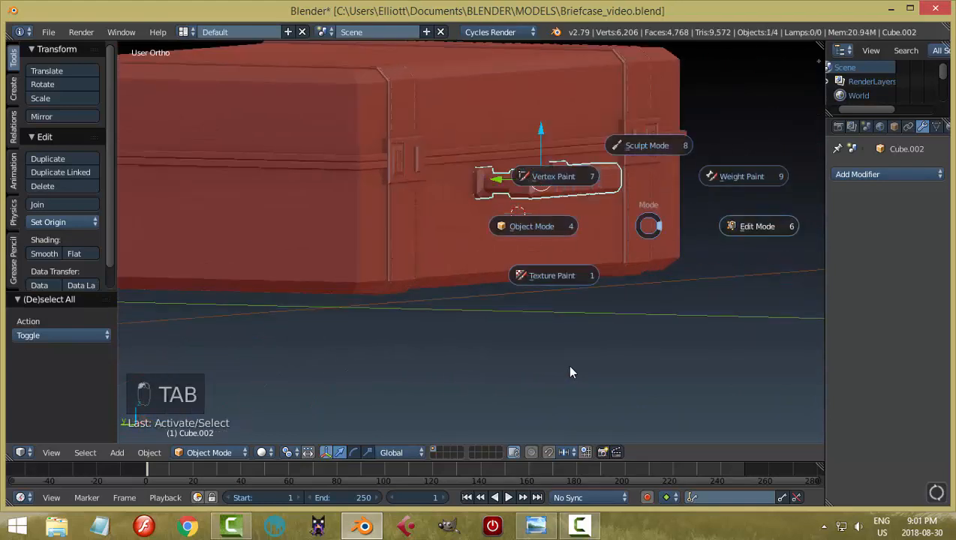
{"action": "key", "text": "a"}
{"action": "key", "text": "a"}
{"action": "middle_click_drag", "start_coordinate": [570, 372], "coordinate": [570, 372]}
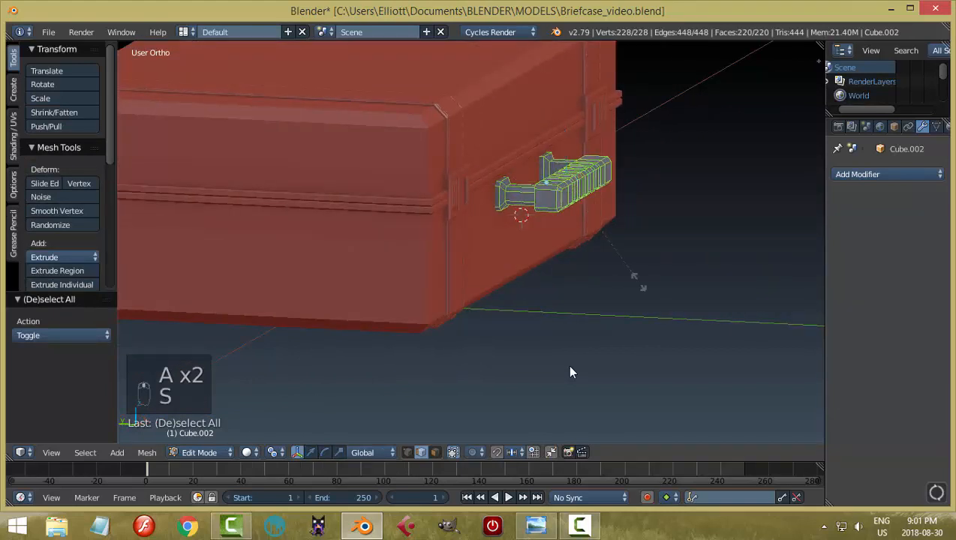
{"action": "left_click", "coordinate": [570, 372]}
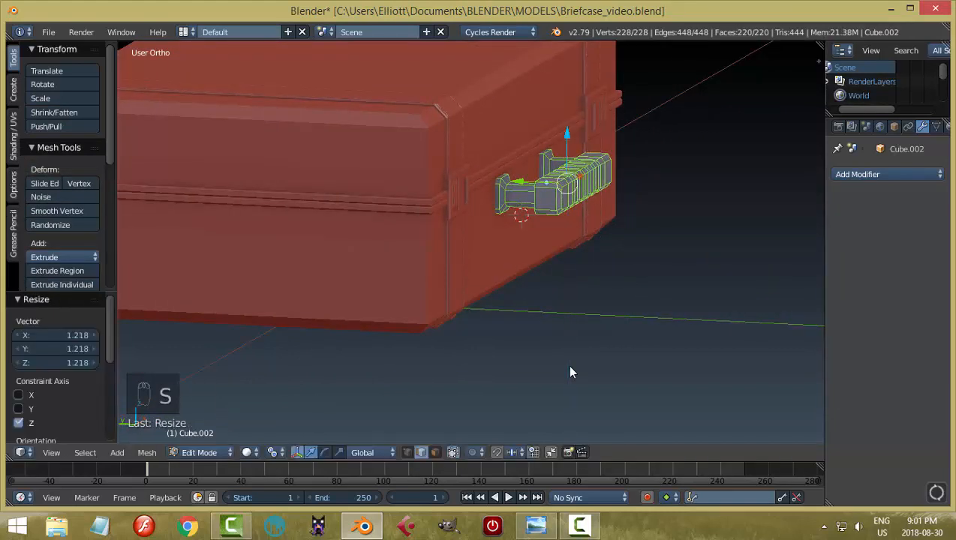
{"action": "key", "text": "Tab"}
Move the handle -0.010 along Z in Object Mode
{"action": "scroll", "coordinate": [570, 372], "scroll_direction": "down", "scroll_amount": 5}
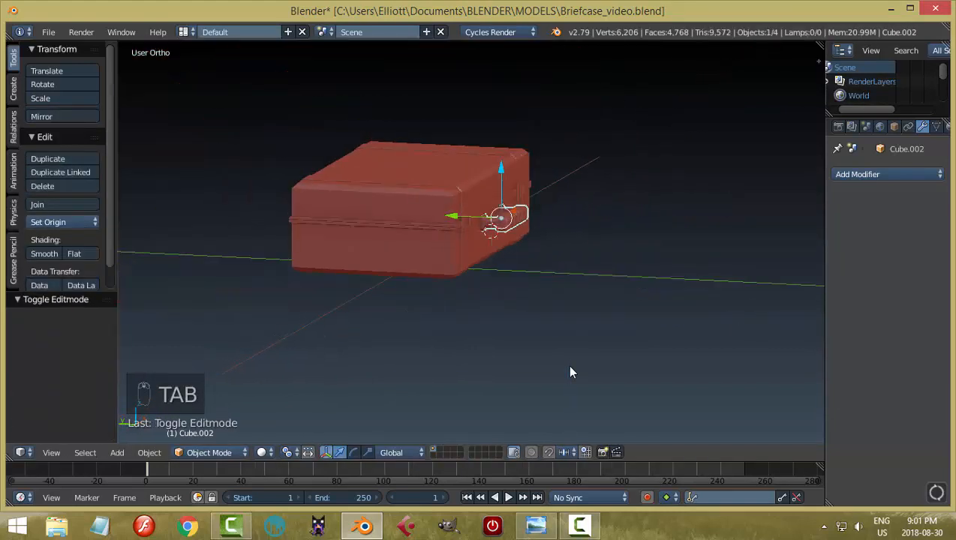
{"action": "key", "text": "a"}
{"action": "key", "text": "a"}
{"action": "middle_click_drag", "start_coordinate": [571, 372], "coordinate": [570, 372]}
{"action": "scroll", "coordinate": [570, 372], "scroll_direction": "up", "scroll_amount": 3}
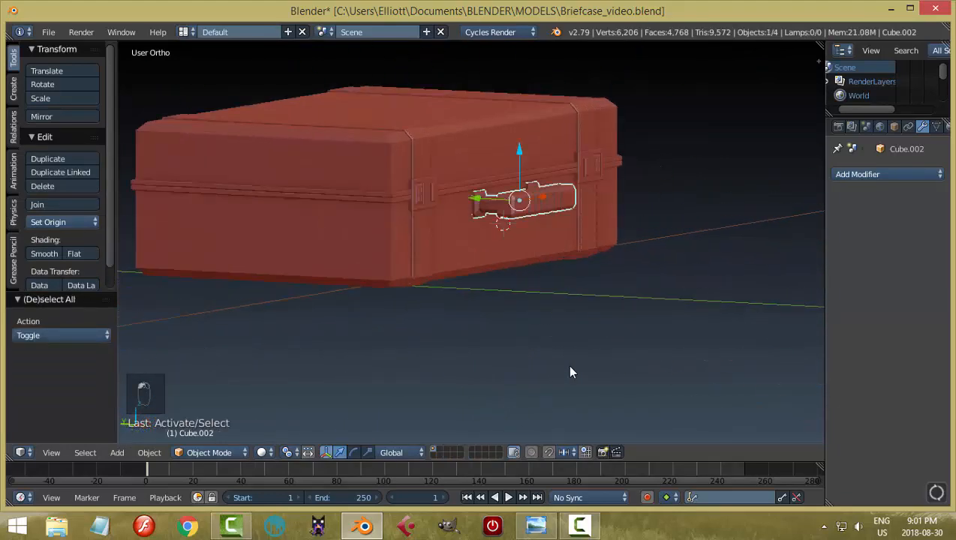
{"action": "key", "text": "g"}
{"action": "key", "text": "z"}
{"action": "left_click", "coordinate": [570, 372]}
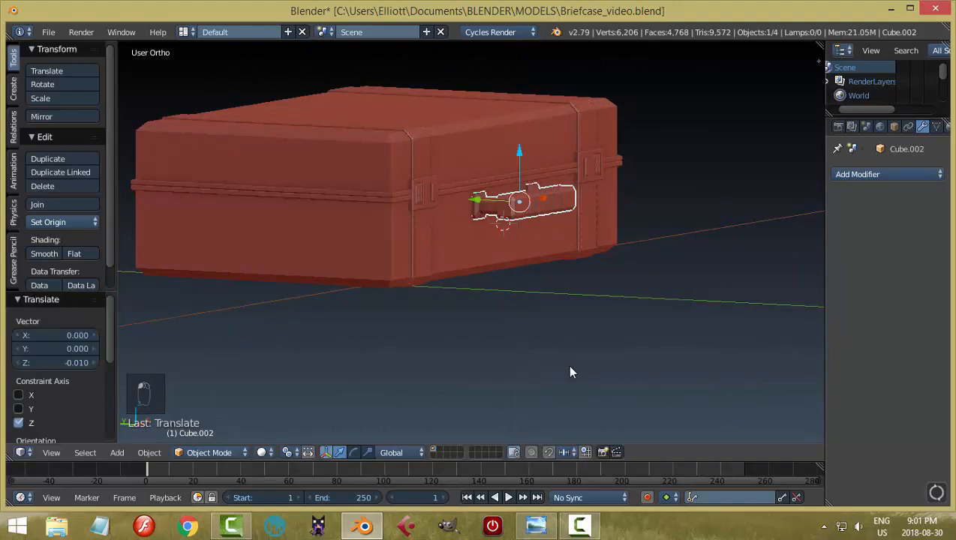
Deselect everything and examine the handle's height and projection against the briefcase in side view and at different distances
{"action": "key", "text": "a"}
{"action": "middle_click_drag", "start_coordinate": [570, 372], "coordinate": [570, 373]}
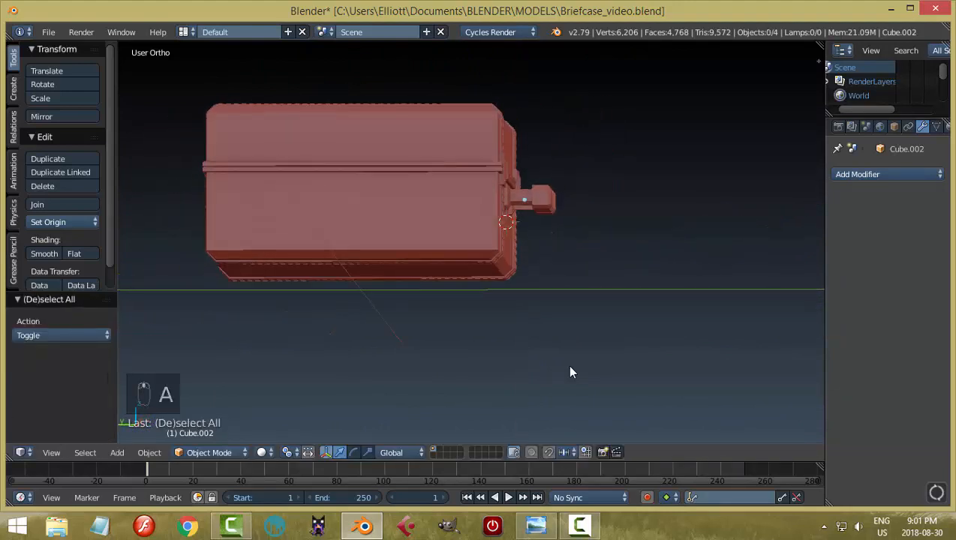
{"action": "key", "text": "KP_1"}
{"action": "key", "text": "KP_3"}
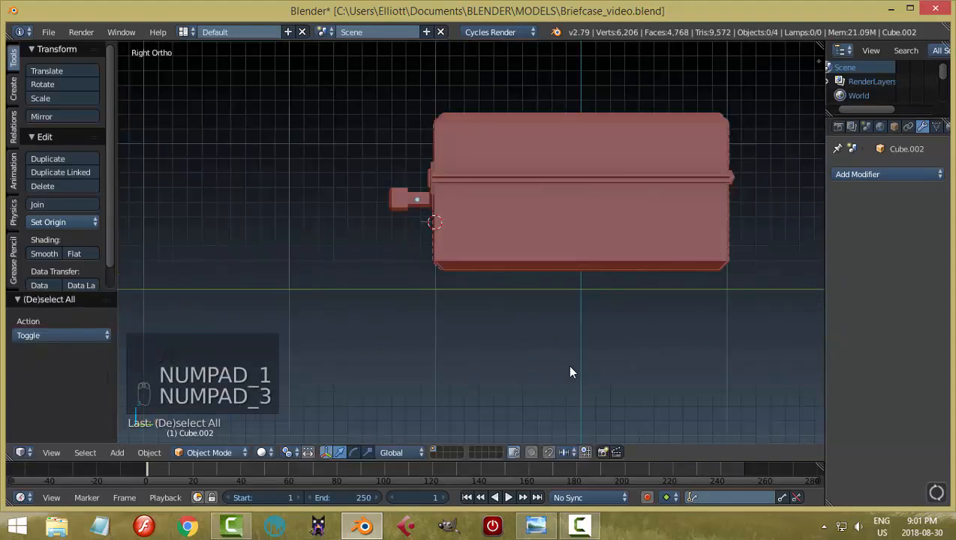
{"action": "scroll", "coordinate": [570, 372], "scroll_direction": "up", "scroll_amount": 2}
{"action": "scroll", "coordinate": [570, 372], "scroll_direction": "down", "scroll_amount": 5}
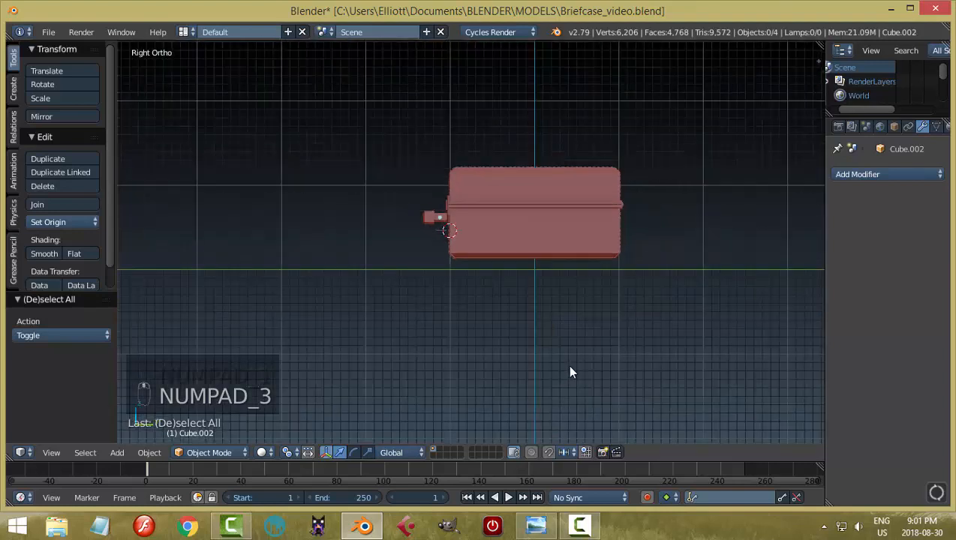
{"action": "scroll", "coordinate": [570, 372], "scroll_direction": "up", "scroll_amount": 5}
{"action": "middle_click_drag", "start_coordinate": [570, 372], "coordinate": [570, 372]}
{"action": "scroll", "coordinate": [570, 372], "scroll_direction": "down", "scroll_amount": 5}
{"action": "scroll", "coordinate": [570, 372], "scroll_direction": "up", "scroll_amount": 5}
In the handle's Edit Mode, select all vertices of the grooved grip and move them about 0.035 along Y toward the case
{"action": "key", "text": "KP_7"}
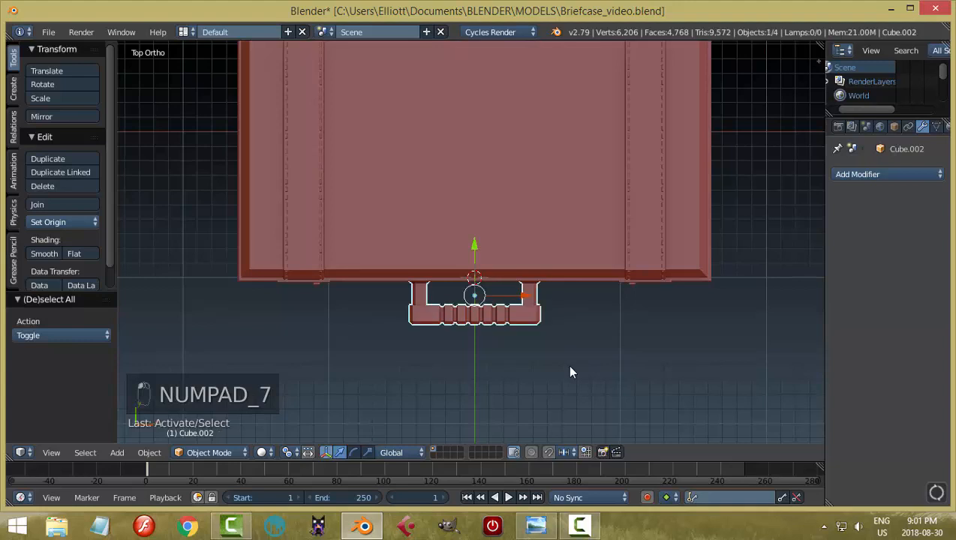
{"action": "key", "text": "Tab"}
{"action": "scroll", "coordinate": [570, 372], "scroll_direction": "up", "scroll_amount": 3}
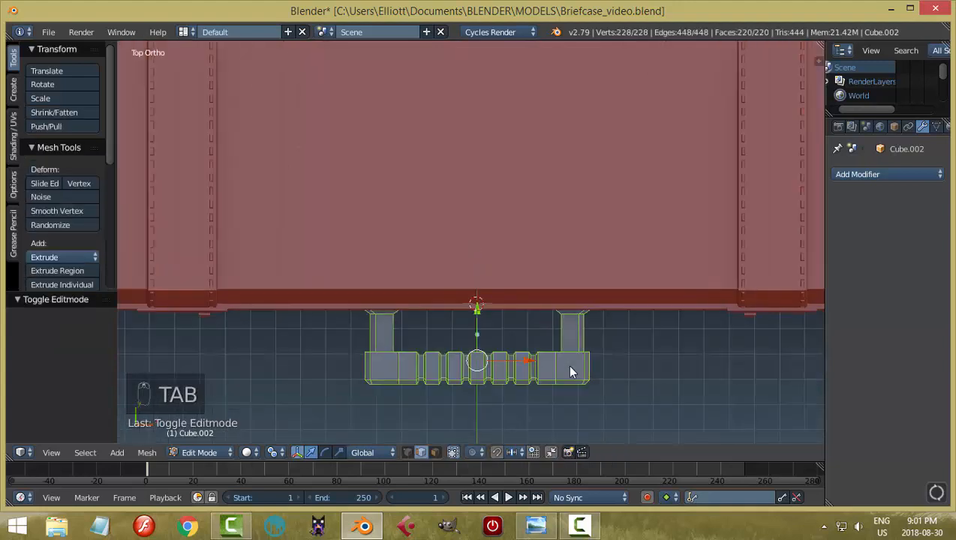
{"action": "key", "text": "a"}
{"action": "key", "text": "a"}
{"action": "key", "text": "z"}
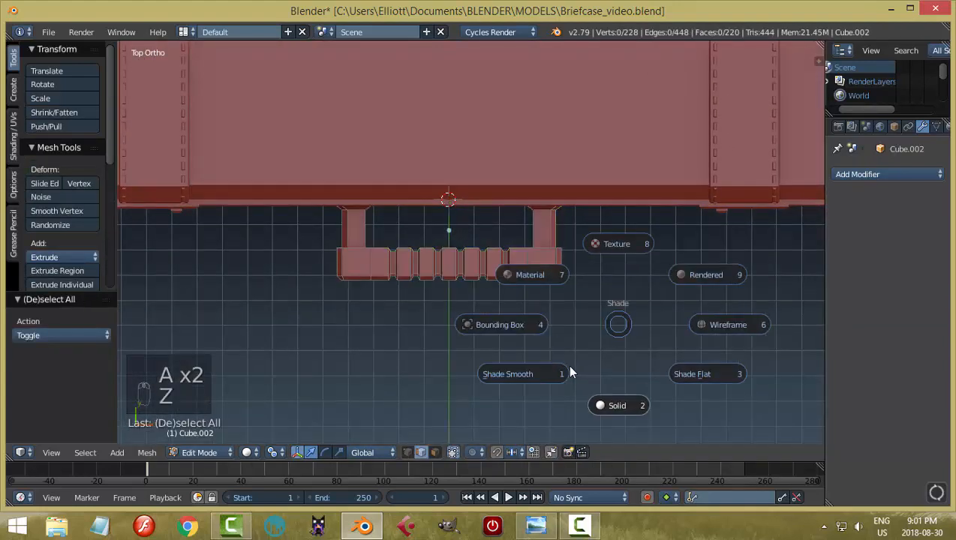
{"action": "scroll", "coordinate": [570, 372], "scroll_direction": "up", "scroll_amount": 1}
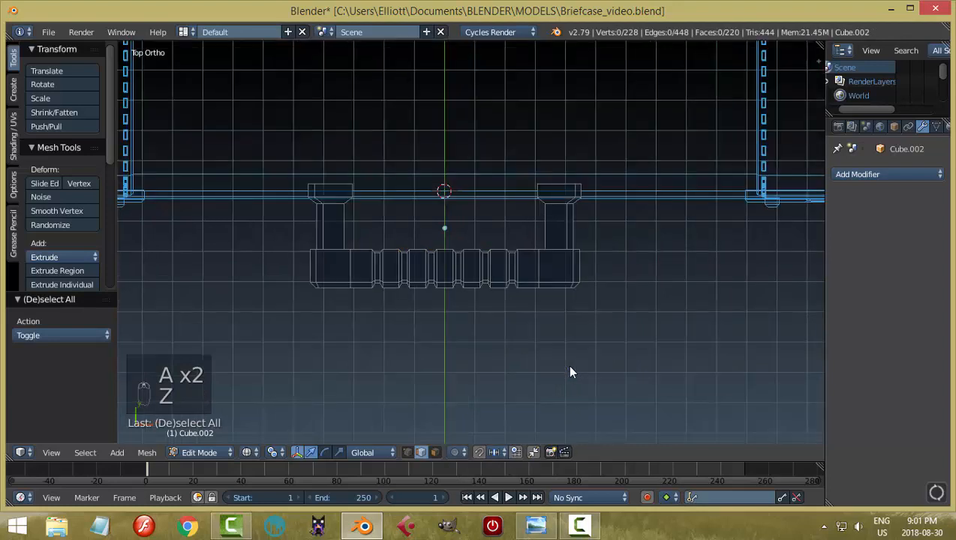
{"action": "key", "text": "ctrl+Tab"}
{"action": "key", "text": "Return"}
{"action": "key", "text": "b"}
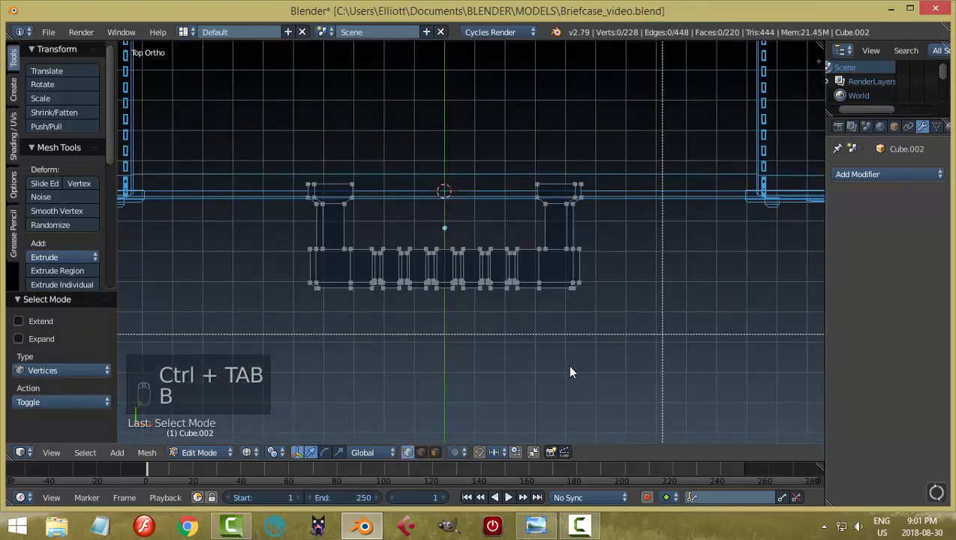
{"action": "left_click_drag", "start_coordinate": [662, 335], "coordinate": [265, 212]}
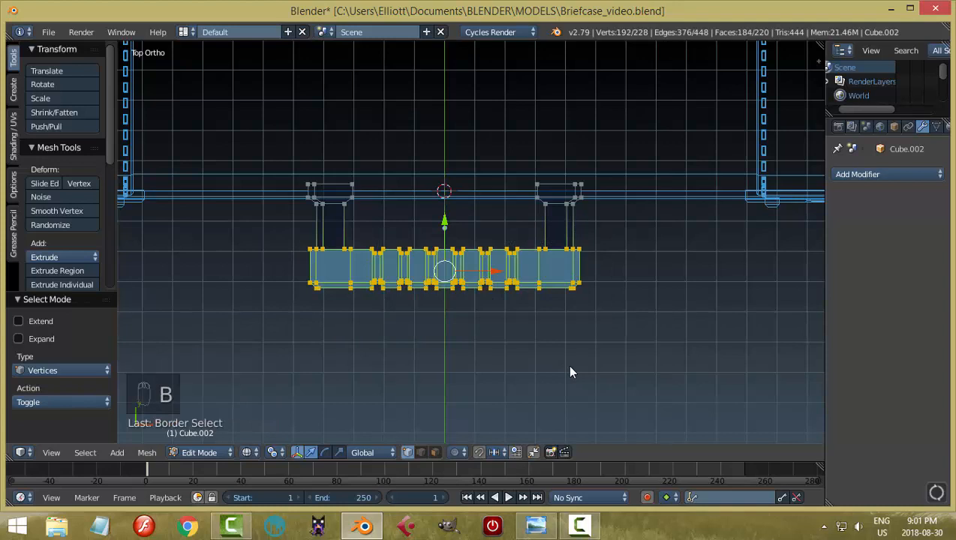
{"action": "key", "text": "g"}
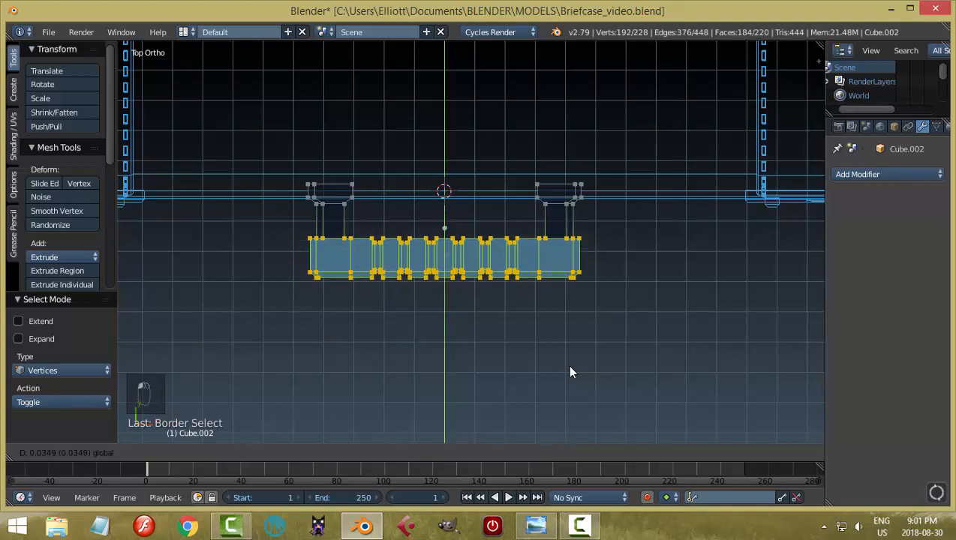
{"action": "left_click", "coordinate": [570, 372]}
Return the handle to solid shading and Object Mode with nothing selected, and save the briefcase file
{"action": "key", "text": "a"}
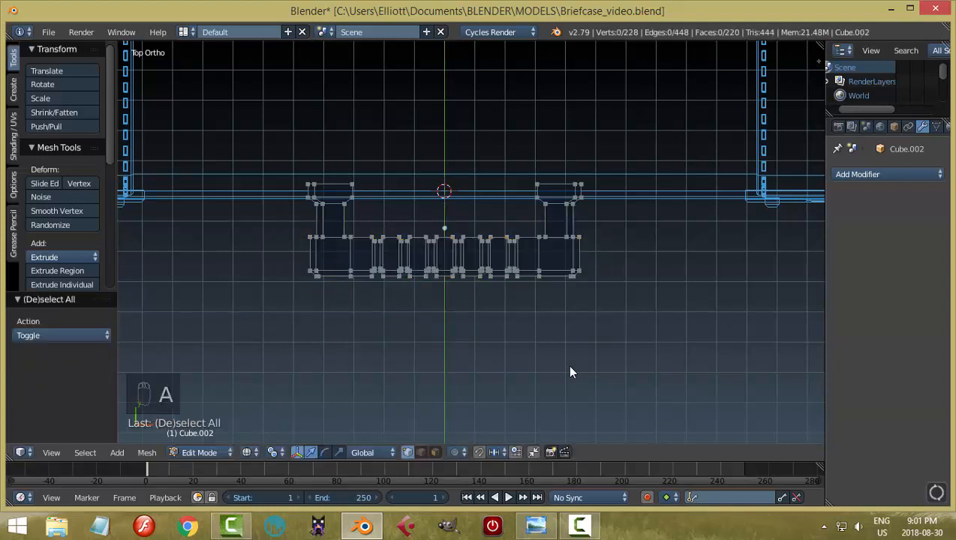
{"action": "key", "text": "z"}
{"action": "left_click", "coordinate": [570, 372]}
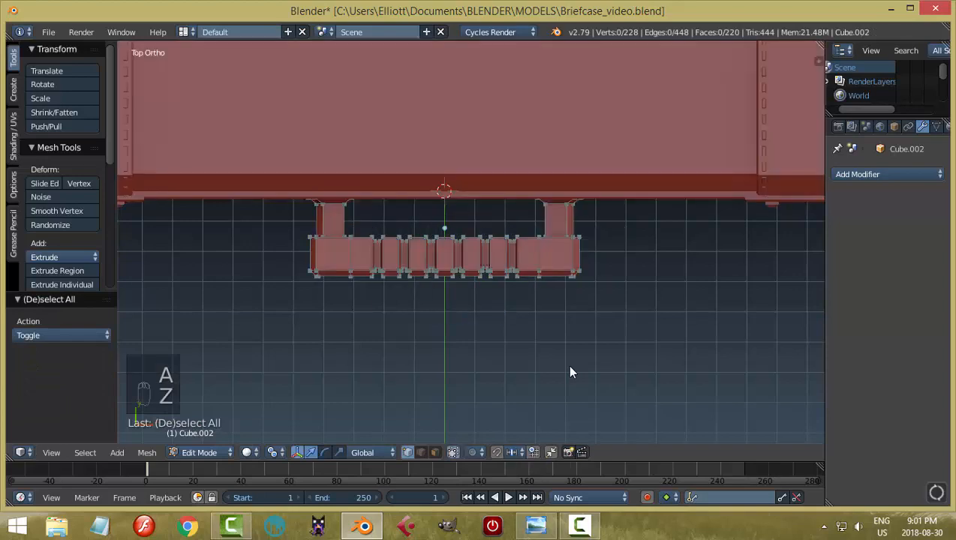
{"action": "key", "text": "Tab"}
{"action": "key", "text": "a"}
{"action": "key", "text": "a"}
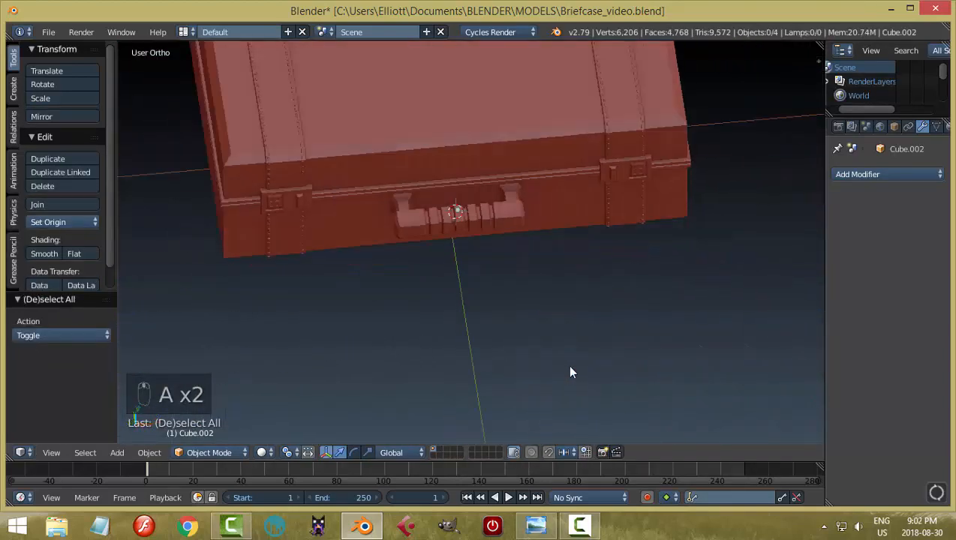
{"action": "key", "text": "ctrl+s"}
{"action": "key", "text": "Return"}
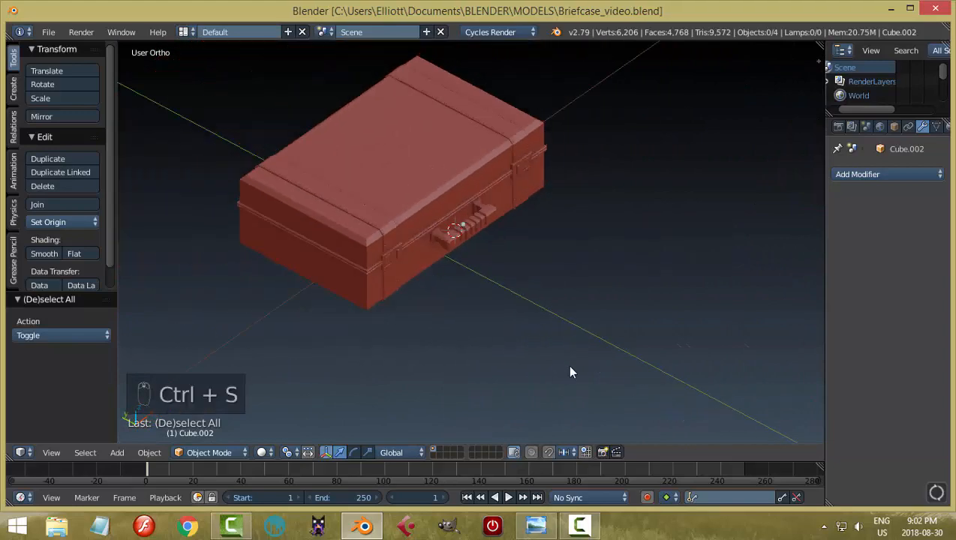
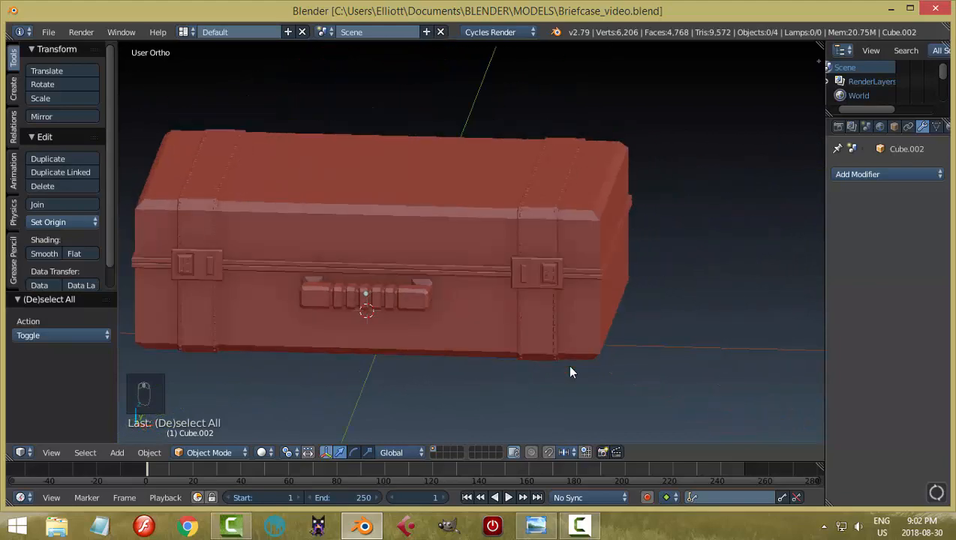
In the lid's Edit Mode, select the front face between the straps and snap the 3D cursor to it
{"action": "left_click", "coordinate": [571, 366]}
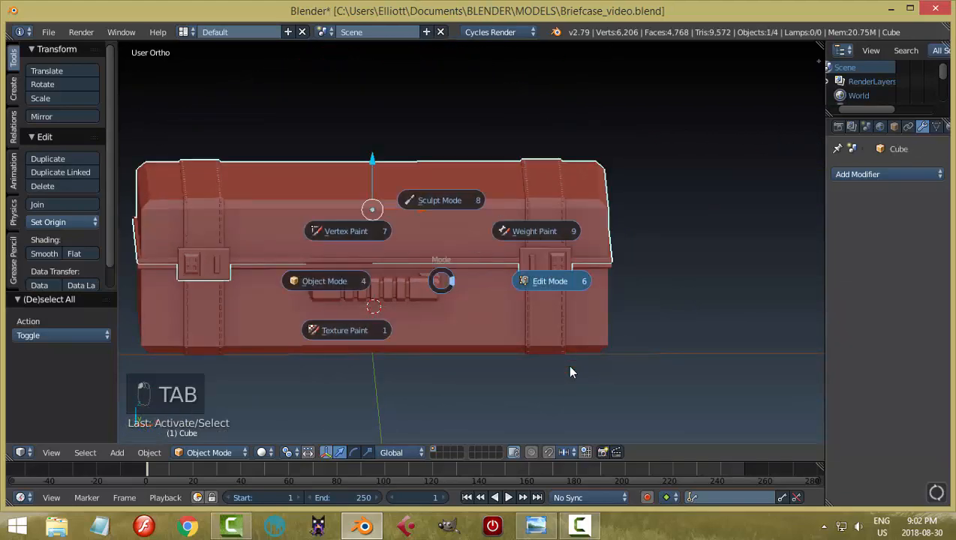
{"action": "left_click", "coordinate": [550, 281]}
{"action": "scroll", "coordinate": [570, 373], "scroll_direction": "up", "scroll_amount": 2}
{"action": "key", "text": "ctrl+Tab"}
{"action": "left_click", "coordinate": [358, 294]}
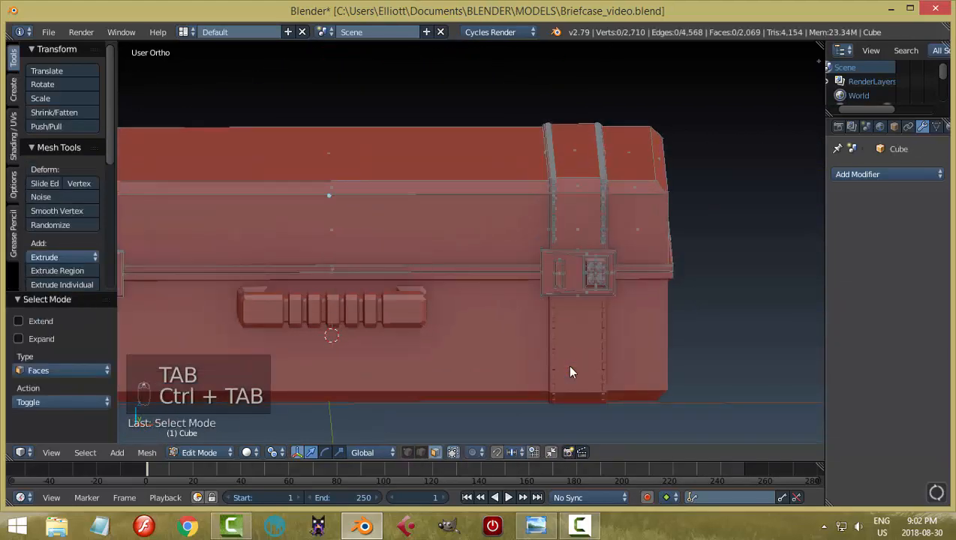
{"action": "right_click", "coordinate": [570, 372]}
{"action": "key", "text": "shift+s"}
{"action": "key", "text": "Return"}
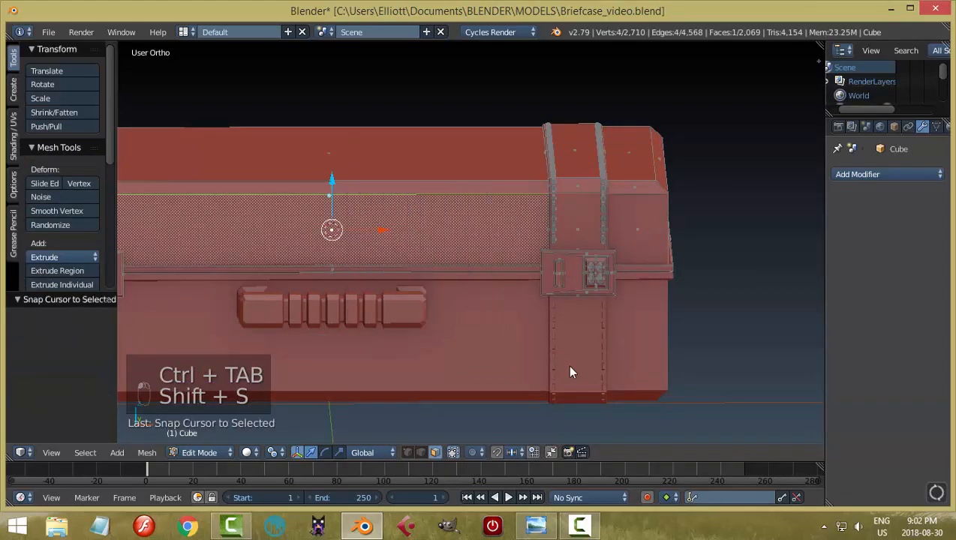
Duplicate the selected front lid face in place, separate it into its own object and return to Object Mode
{"action": "scroll", "coordinate": [571, 372], "scroll_direction": "down", "scroll_amount": 3}
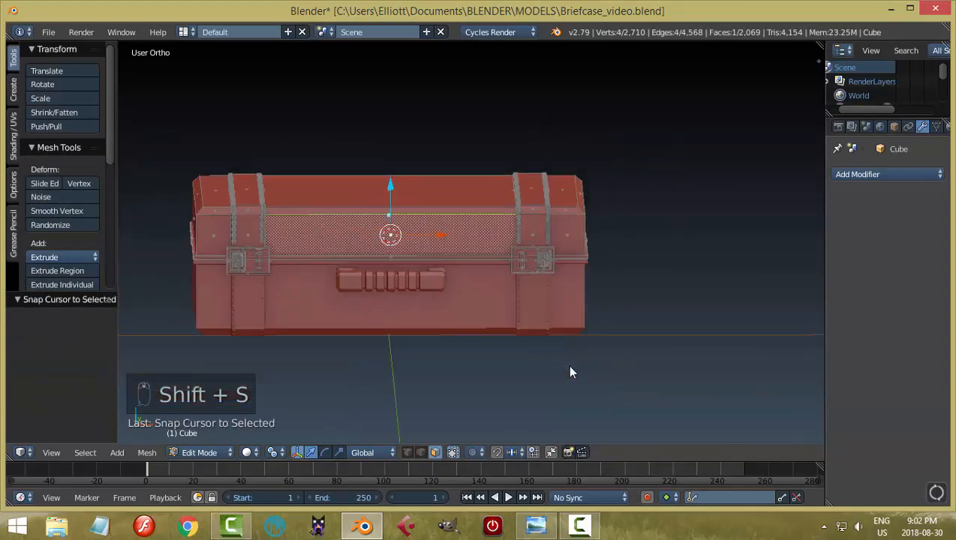
{"action": "mouse_move", "coordinate": [570, 372]}
{"action": "middle_mouse_down"}
{"action": "mouse_move", "coordinate": [596, 411]}
{"action": "mouse_move", "coordinate": [623, 383]}
{"action": "mouse_move", "coordinate": [539, 407]}
{"action": "middle_mouse_up"}
{"action": "scroll", "coordinate": [570, 372], "scroll_direction": "up", "scroll_amount": 2}
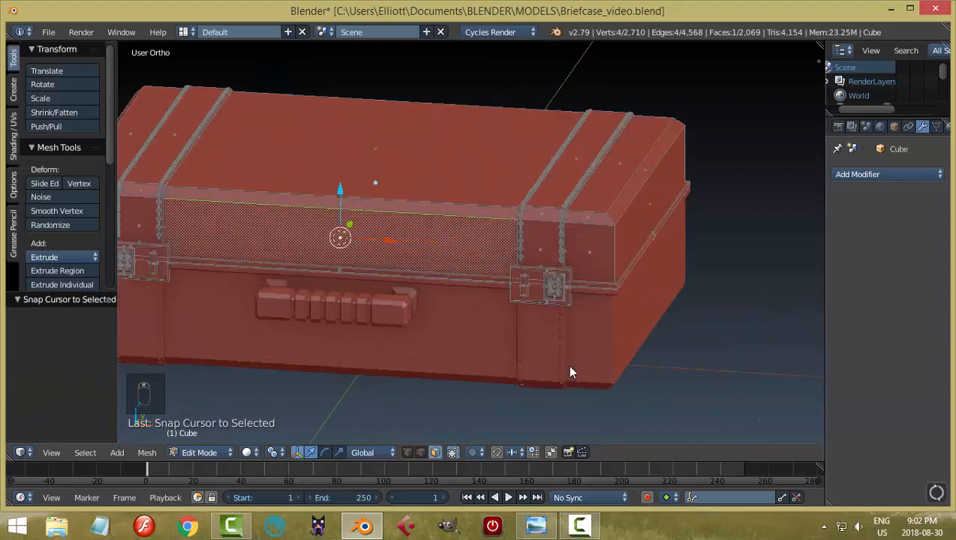
{"action": "scroll", "coordinate": [570, 372], "scroll_direction": "up", "scroll_amount": 1}
{"action": "mouse_move", "coordinate": [570, 372]}
{"action": "middle_mouse_down"}
{"action": "mouse_move", "coordinate": [646, 280]}
{"action": "mouse_move", "coordinate": [765, 252]}
{"action": "mouse_move", "coordinate": [541, 395]}
{"action": "mouse_move", "coordinate": [530, 415]}
{"action": "mouse_move", "coordinate": [546, 414]}
{"action": "middle_mouse_up"}
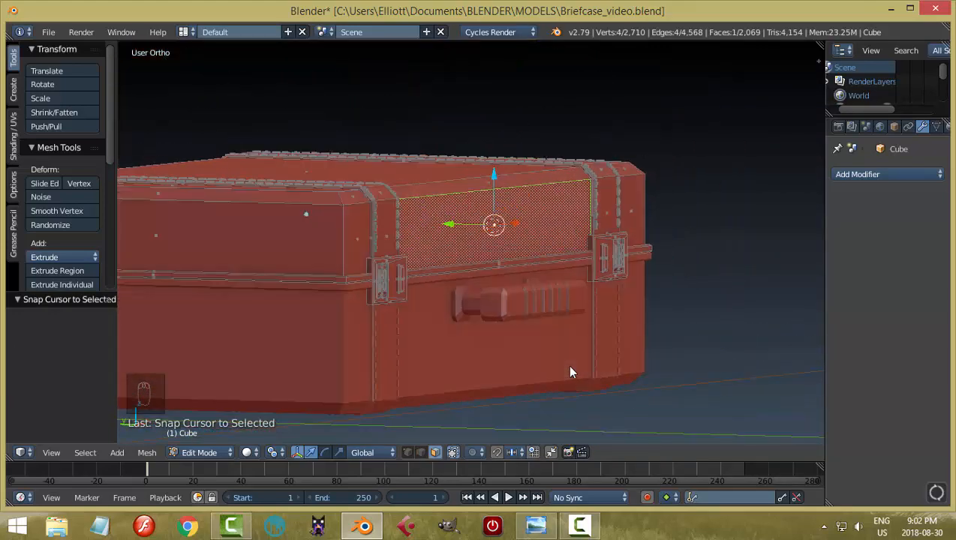
{"action": "key", "text": "shift+d"}
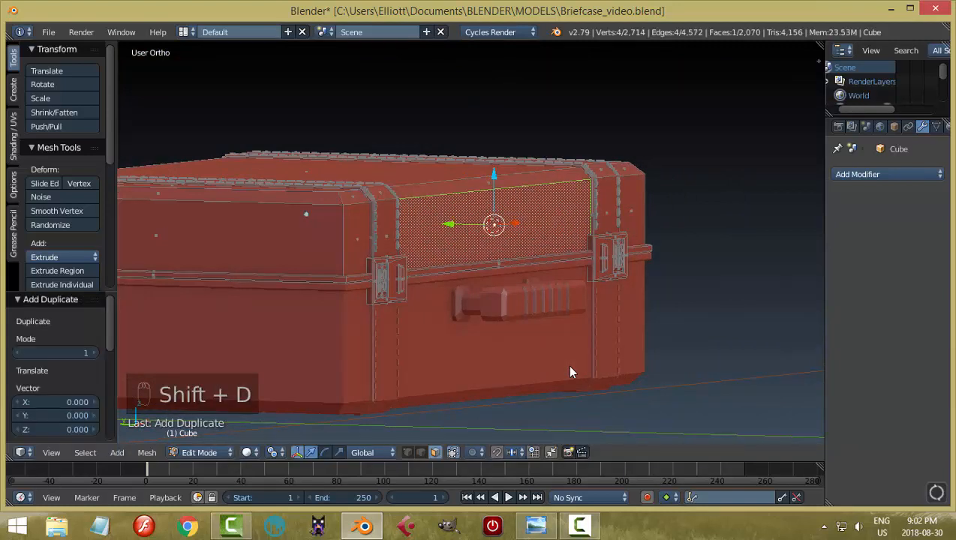
{"action": "key", "text": "p"}
{"action": "key", "text": "Return"}
{"action": "key", "text": "Tab"}
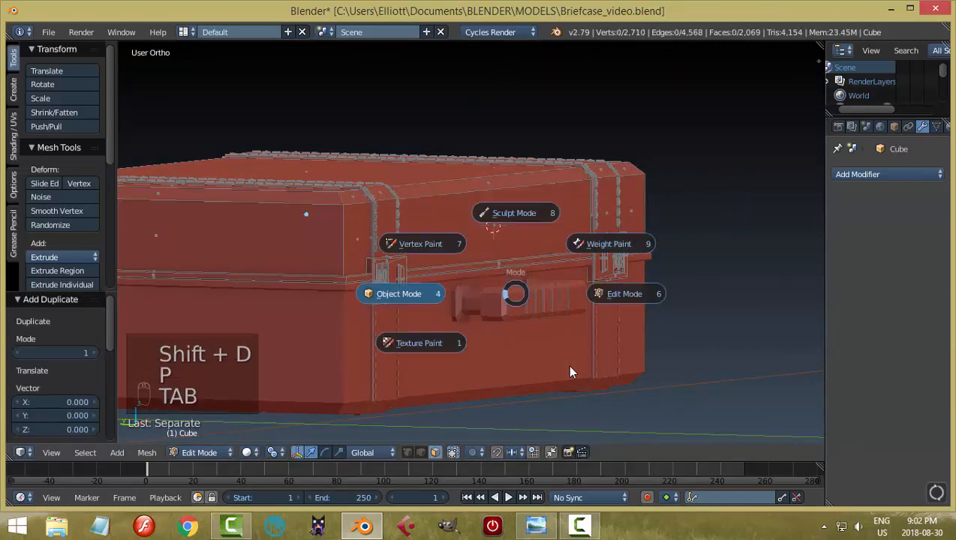
Set the separated panel's origin to its geometry and move the panel along Y out in front of the case
{"action": "right_click", "coordinate": [570, 372]}
{"action": "left_click", "coordinate": [62, 222]}
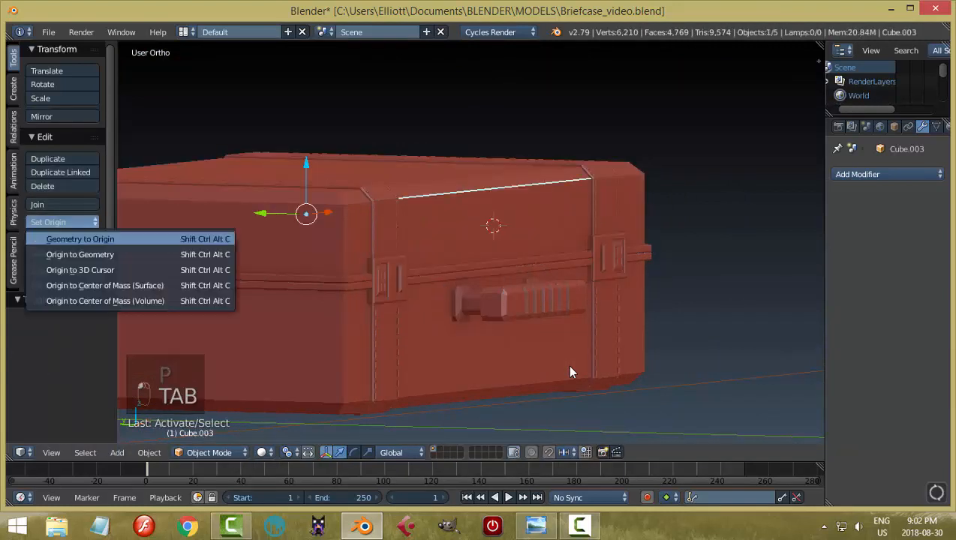
{"action": "left_click", "coordinate": [81, 253]}
{"action": "middle_click_drag", "start_coordinate": [570, 372], "coordinate": [638, 397]}
{"action": "key", "text": "g"}
{"action": "key", "text": "y"}
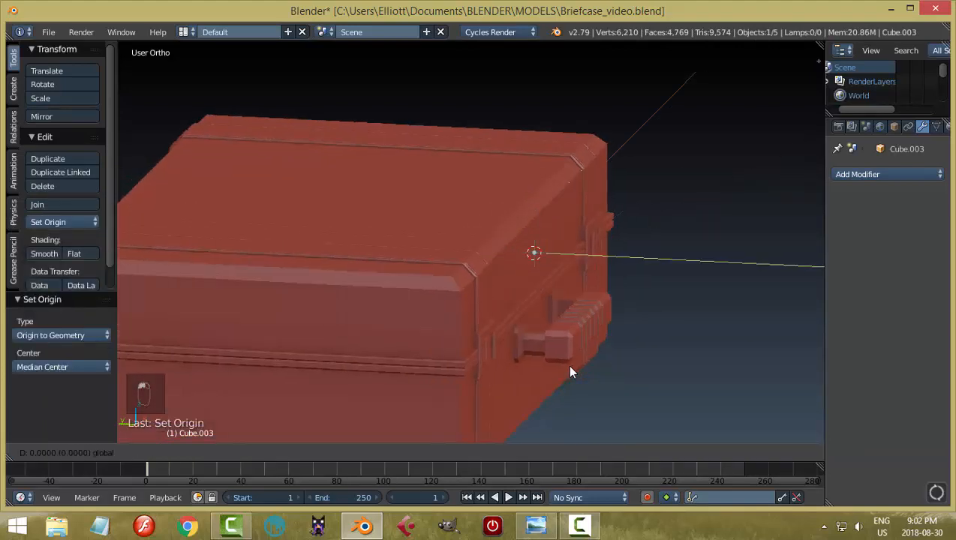
{"action": "left_click", "coordinate": [570, 373]}
{"action": "middle_click_drag", "start_coordinate": [570, 373], "coordinate": [570, 372]}
In Edit Mode, select the whole panel and scale it uniformly to about 0.55
{"action": "key", "text": "Tab"}
{"action": "left_click", "coordinate": [570, 372]}
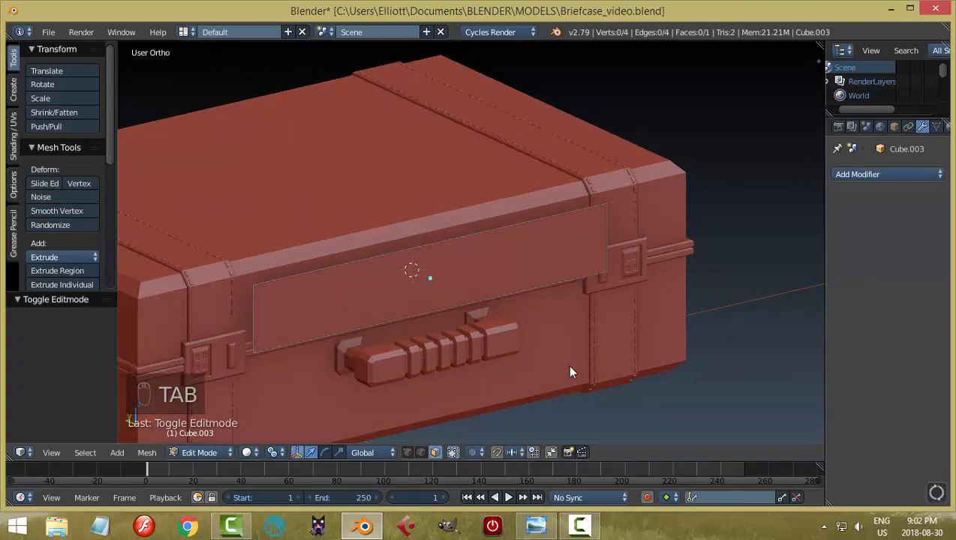
{"action": "key", "text": "a"}
{"action": "key", "text": "a"}
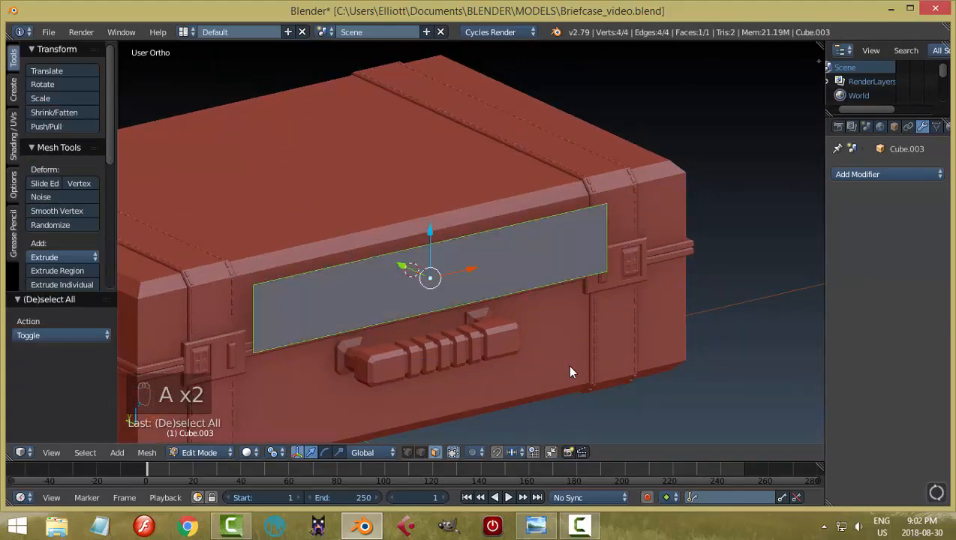
{"action": "key", "text": "s"}
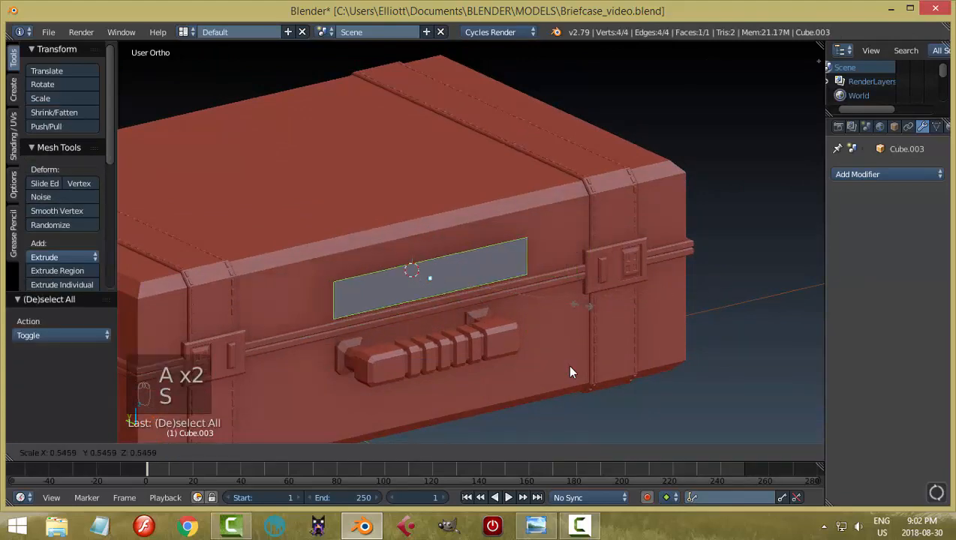
{"action": "left_click", "coordinate": [570, 372]}
Scale the panel by 0.825 along X and by 0.806 along Z
{"action": "mouse_move", "coordinate": [571, 372]}
{"action": "middle_mouse_down"}
{"action": "mouse_move", "coordinate": [580, 351]}
{"action": "mouse_move", "coordinate": [570, 372]}
{"action": "middle_mouse_up"}
{"action": "key", "text": "s"}
{"action": "left_click", "coordinate": [570, 372]}
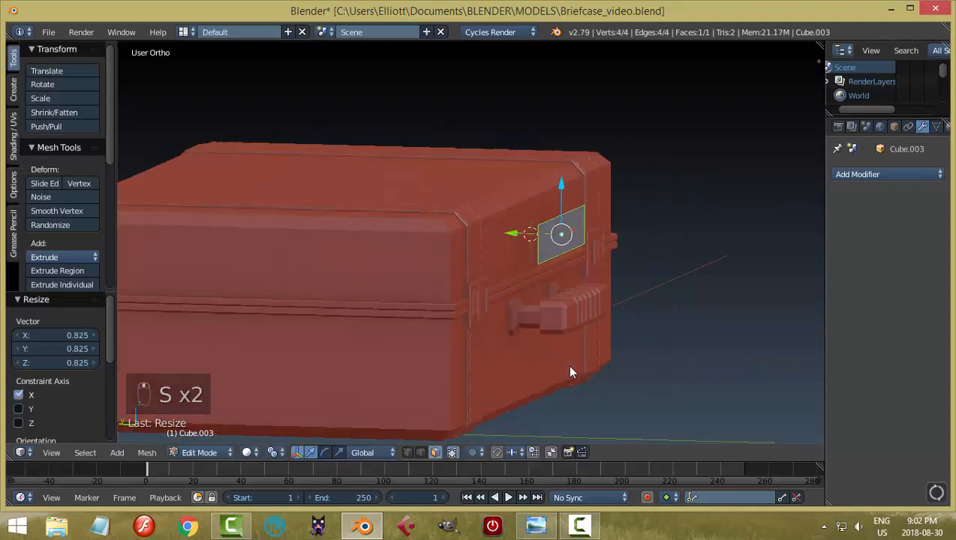
{"action": "key", "text": "s"}
{"action": "right_click", "coordinate": [570, 372]}
{"action": "key", "text": "s"}
{"action": "left_click", "coordinate": [570, 372]}
Move the panel 0.137 along Y back against the lid's front
{"action": "middle_click_drag", "start_coordinate": [570, 372], "coordinate": [627, 400]}
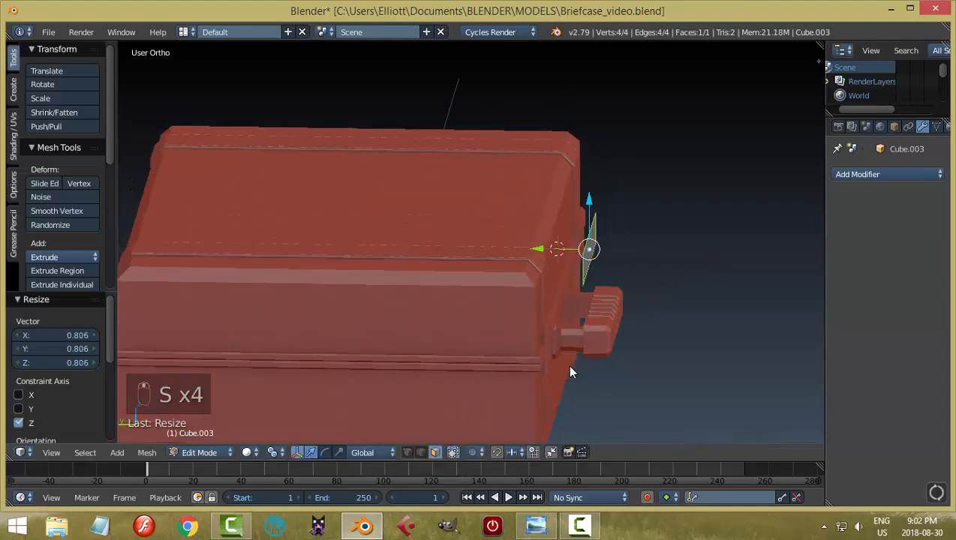
{"action": "key", "text": "g"}
{"action": "key", "text": "y"}
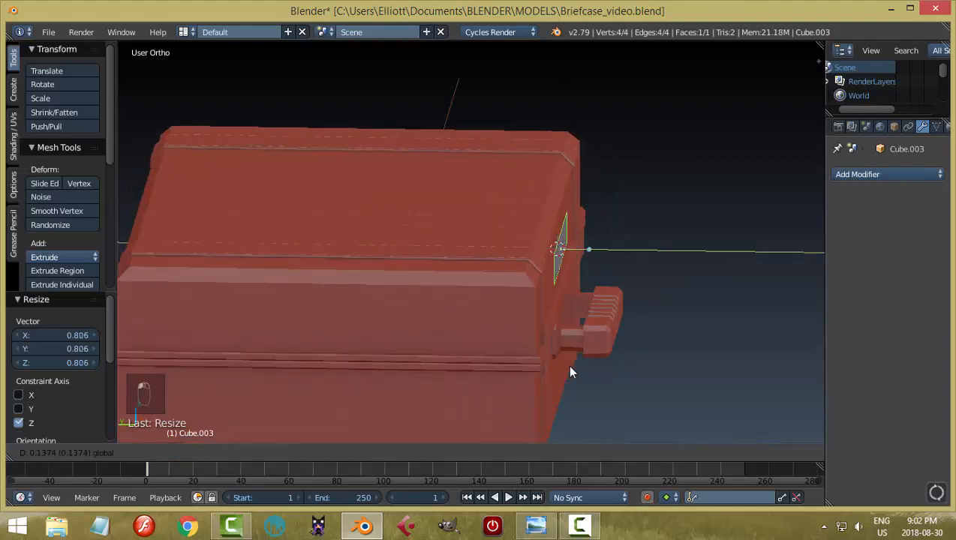
{"action": "left_click", "coordinate": [570, 372]}
Extrude the panel face by 0.005 along Y to give it thickness
{"action": "mouse_move", "coordinate": [570, 372]}
{"action": "middle_mouse_down"}
{"action": "mouse_move", "coordinate": [525, 376]}
{"action": "mouse_move", "coordinate": [528, 390]}
{"action": "mouse_move", "coordinate": [575, 388]}
{"action": "middle_mouse_up"}
{"action": "scroll", "coordinate": [570, 372], "scroll_direction": "up", "scroll_amount": 2}
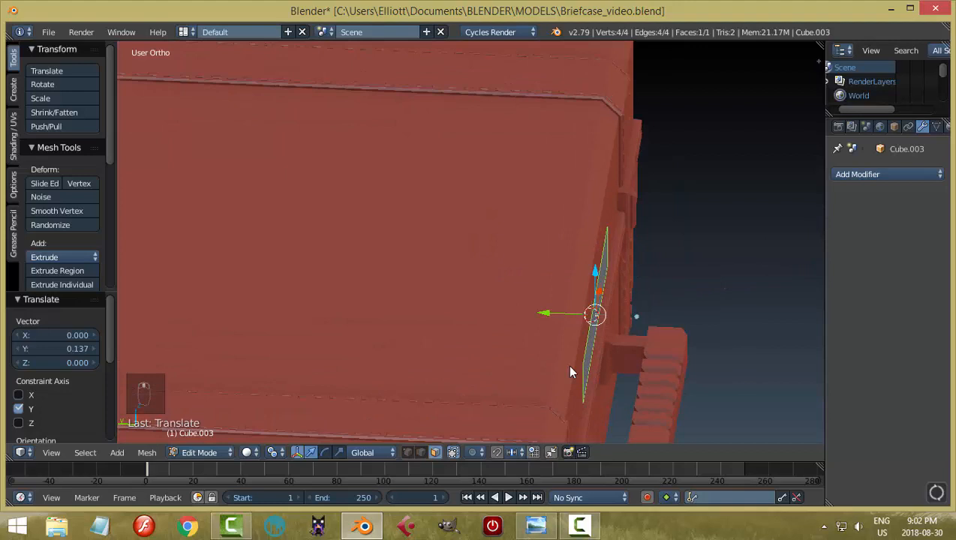
{"action": "key", "text": "KP_Decimal"}
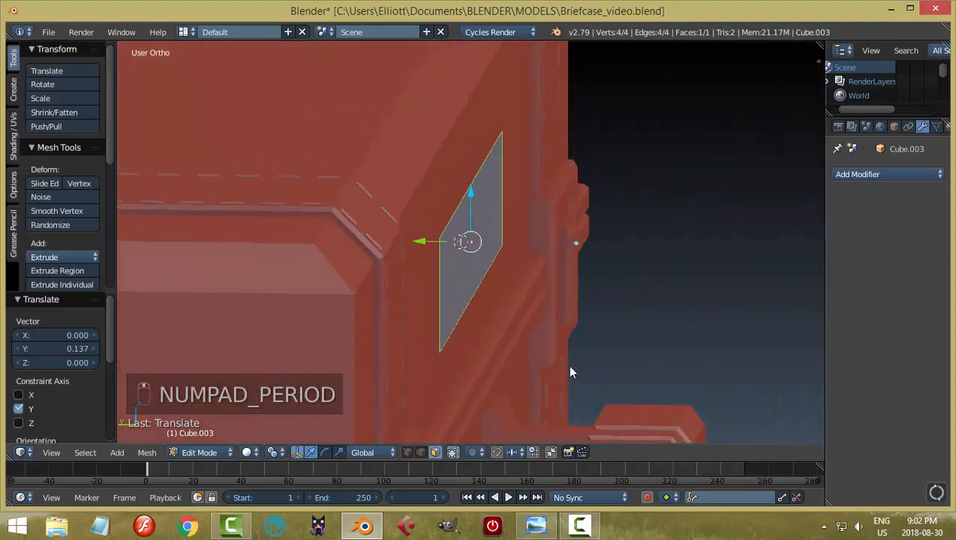
{"action": "key", "text": "e"}
{"action": "key", "text": "e"}
{"action": "left_click", "coordinate": [570, 373]}
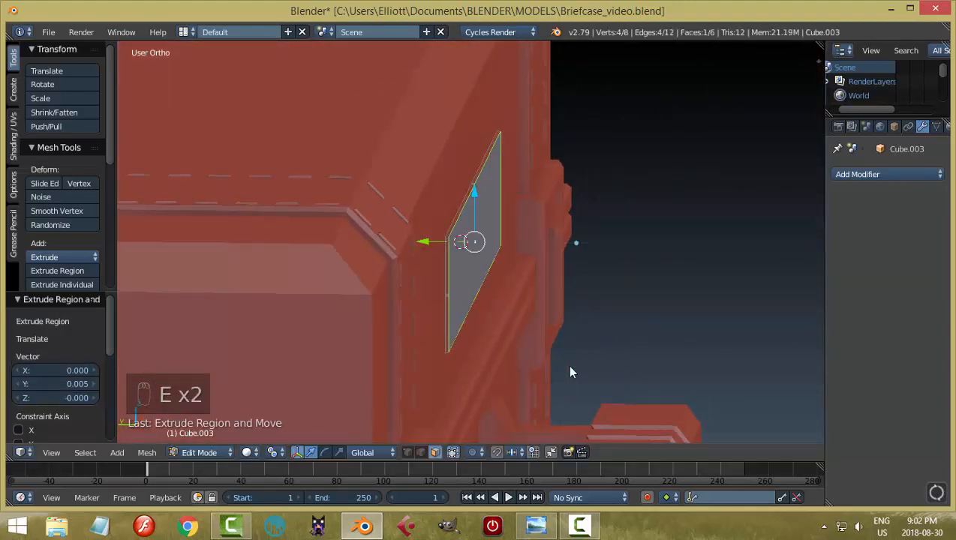
Bevel the selected panel face with one segment and an offset of about 0.001, then deselect the mesh
{"action": "key", "text": "ctrl+b"}
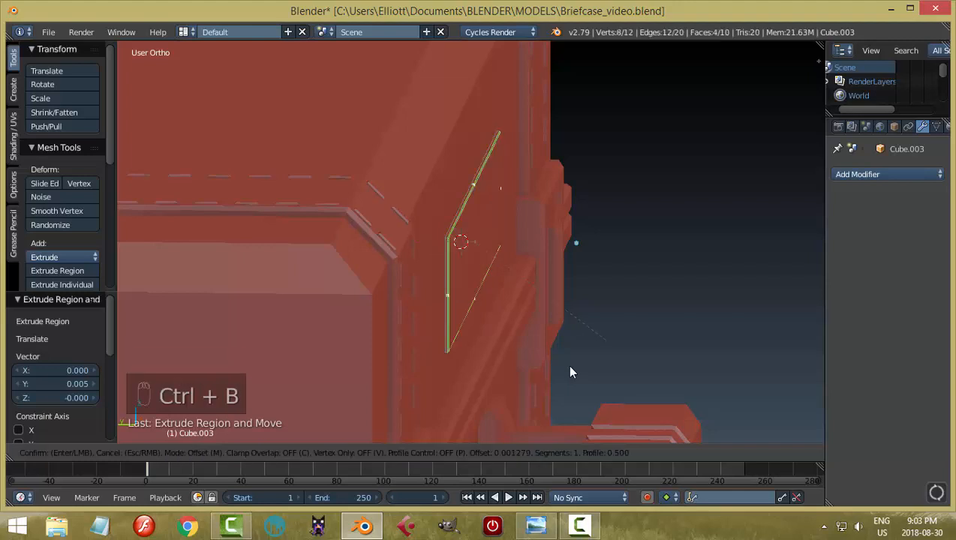
{"action": "left_click", "coordinate": [570, 372]}
{"action": "key", "text": "a"}
In Object Mode, move the panel about 0.007 along Y into the lid's front and deselect it
{"action": "key", "text": "Tab"}
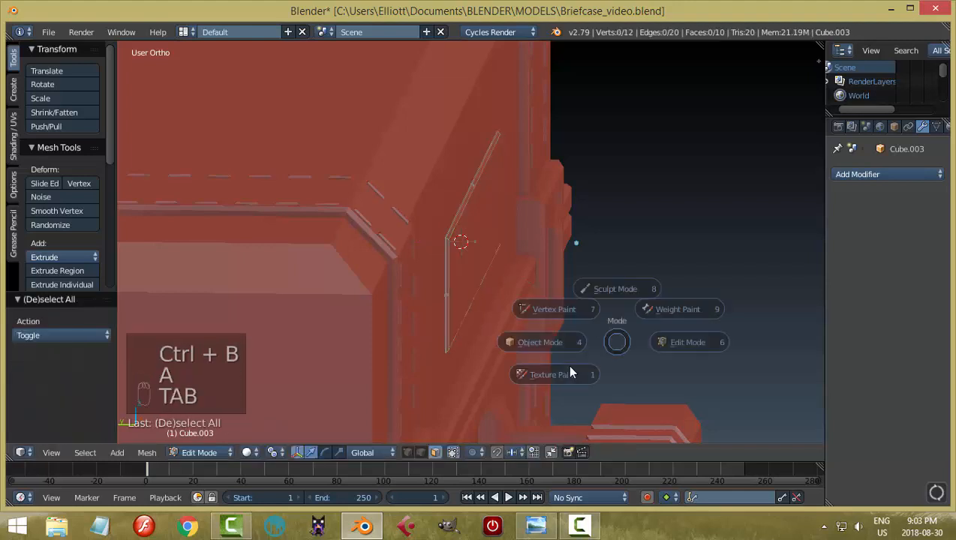
{"action": "key", "text": "g"}
{"action": "key", "text": "y"}
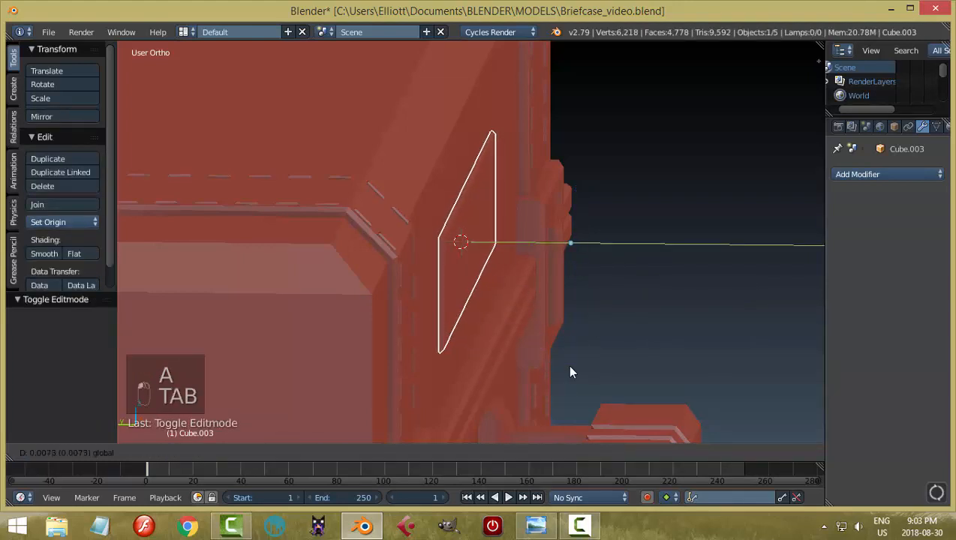
{"action": "left_click", "coordinate": [570, 372]}
{"action": "key", "text": "a"}
{"action": "middle_click_drag", "start_coordinate": [570, 372], "coordinate": [570, 372]}
{"action": "scroll", "coordinate": [570, 372], "scroll_direction": "up", "scroll_amount": 3}
{"action": "scroll", "coordinate": [570, 372], "scroll_direction": "down", "scroll_amount": 4}
{"action": "scroll", "coordinate": [570, 372], "scroll_direction": "up", "scroll_amount": 3}
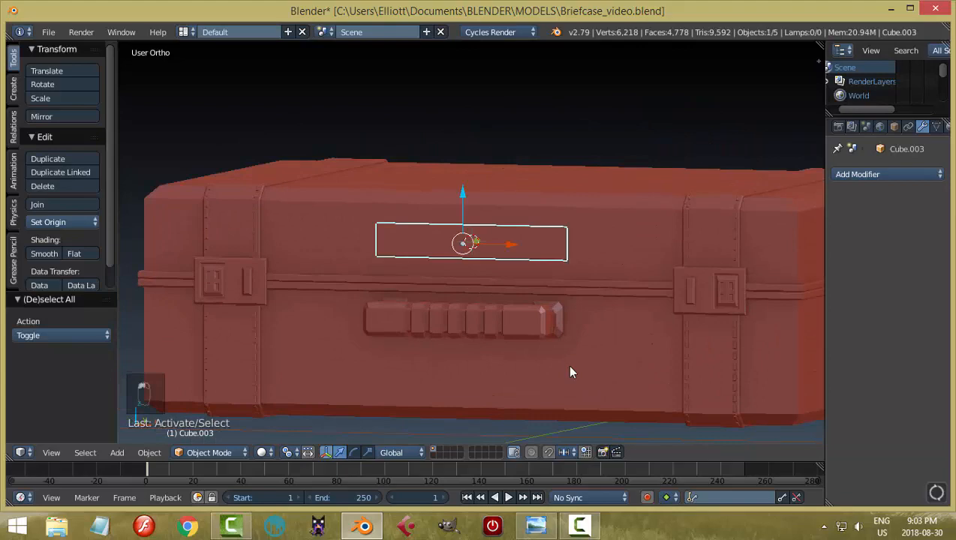
Lower the plate 0.026 along Z on the lid's front and deselect it
{"action": "key", "text": "g"}
{"action": "key", "text": "z"}
{"action": "left_click", "coordinate": [570, 373]}
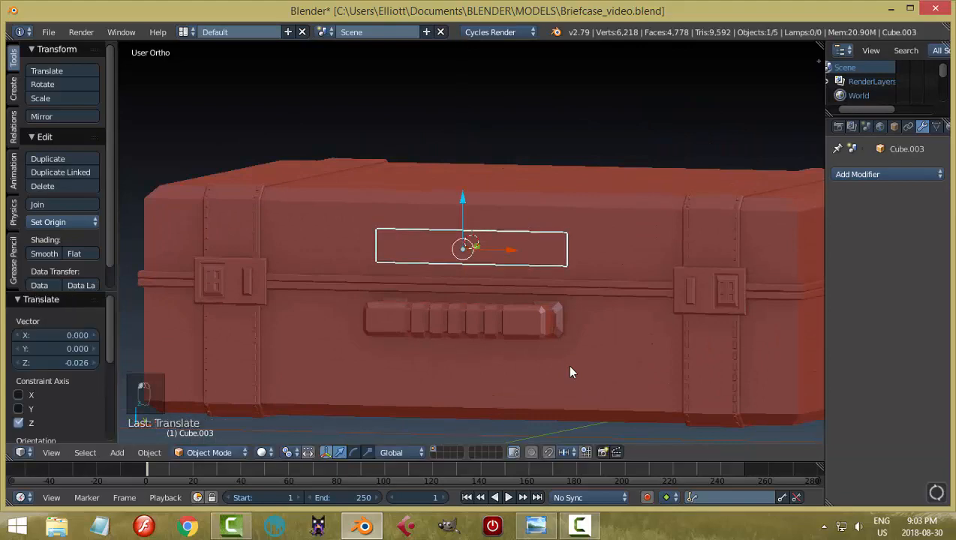
{"action": "key", "text": "a"}
Set the plate's origin to its geometry, snap the 3D cursor to the plate's centre and save the file
{"action": "middle_click_drag", "start_coordinate": [570, 372], "coordinate": [570, 372]}
{"action": "scroll", "coordinate": [570, 373], "scroll_direction": "down", "scroll_amount": 3}
{"action": "scroll", "coordinate": [571, 372], "scroll_direction": "up", "scroll_amount": 2}
{"action": "key", "text": "shift+s"}
{"action": "left_click", "coordinate": [528, 334]}
{"action": "left_click", "coordinate": [62, 222]}
{"action": "left_click", "coordinate": [82, 253]}
{"action": "key", "text": "shift+s"}
{"action": "key", "text": "Return"}
{"action": "key", "text": "ctrl+s"}
Join the plate to the briefcase lid, deselect everything and save the file
{"action": "right_click", "coordinate": [570, 372], "text": "shift"}
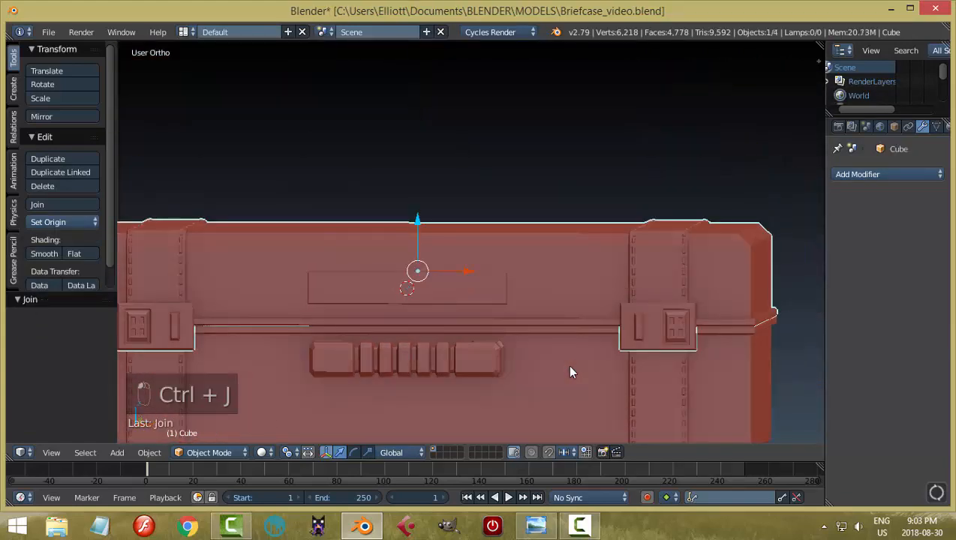
{"action": "key", "text": "a"}
{"action": "scroll", "coordinate": [570, 372], "scroll_direction": "down", "scroll_amount": 3}
{"action": "middle_click_drag", "start_coordinate": [570, 372], "coordinate": [571, 372]}
{"action": "key", "text": "ctrl+s"}
Add a text object at the 3D cursor and rotate it about the X axis so it stands upright
{"action": "key", "text": "shift+a"}
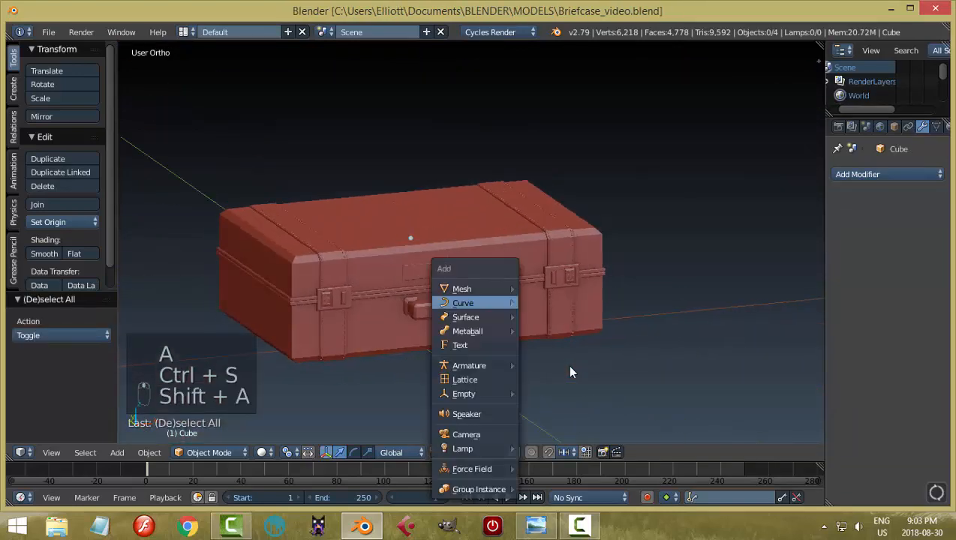
{"action": "left_click", "coordinate": [460, 346]}
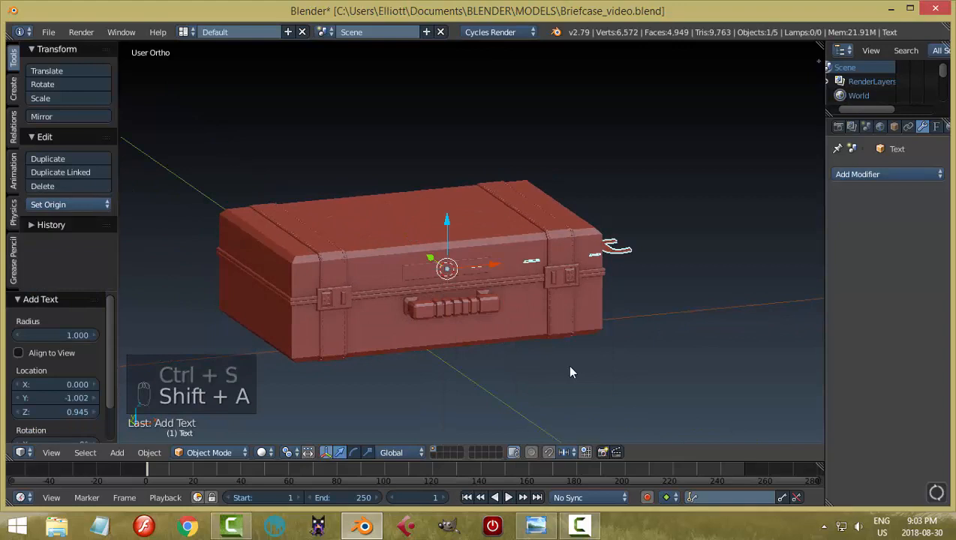
{"action": "middle_click_drag", "start_coordinate": [570, 372], "coordinate": [570, 373]}
{"action": "type", "text": "r"}
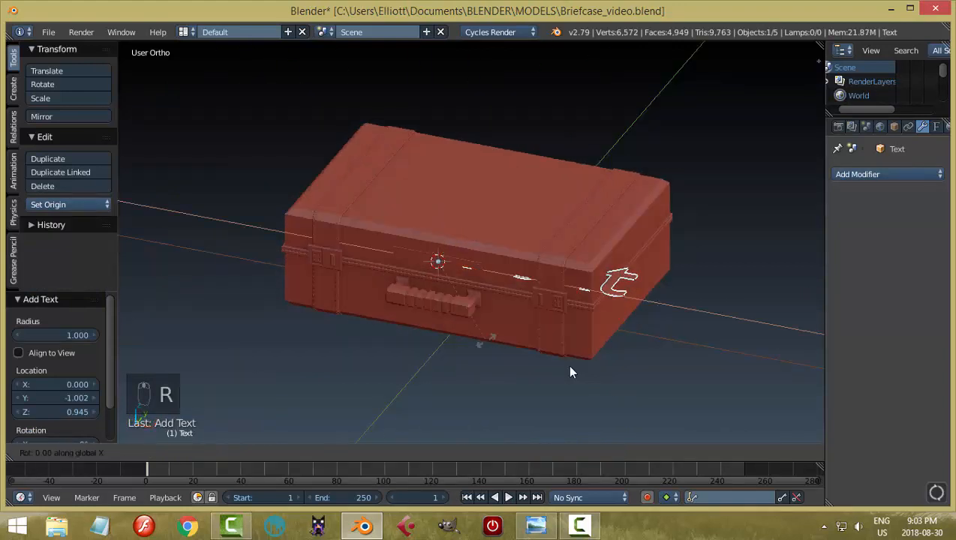
{"action": "type", "text": "0"}
{"action": "key", "text": "Return"}
Move the text -1.219 along X and -0.264 along Z in front of the briefcase
{"action": "left_click_drag", "start_coordinate": [485, 269], "coordinate": [367, 247]}
{"action": "middle_click_drag", "start_coordinate": [570, 373], "coordinate": [570, 372]}
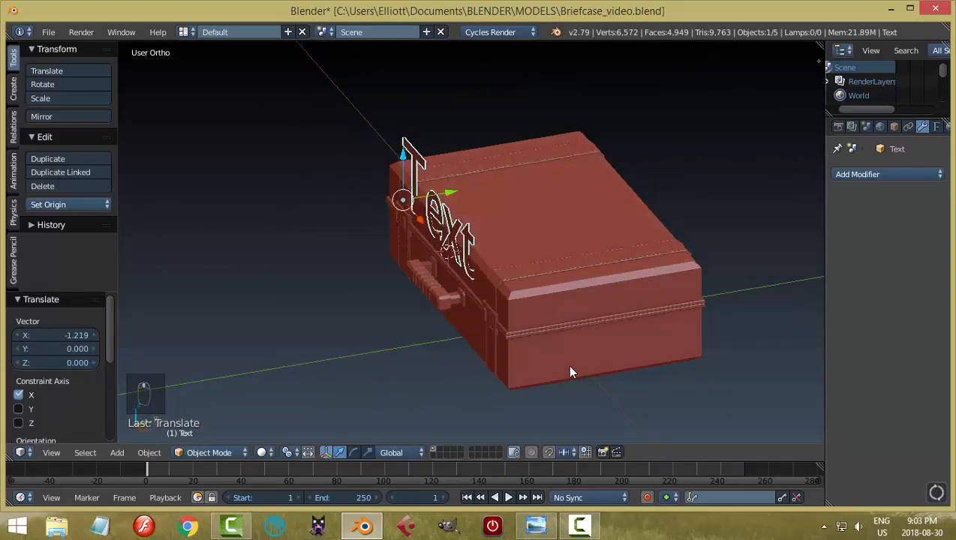
{"action": "left_click_drag", "start_coordinate": [403, 154], "coordinate": [402, 178]}
{"action": "middle_click_drag", "start_coordinate": [570, 372], "coordinate": [570, 372]}
Shorten the text to "Te" and return to Object Mode
{"action": "key", "text": "Tab"}
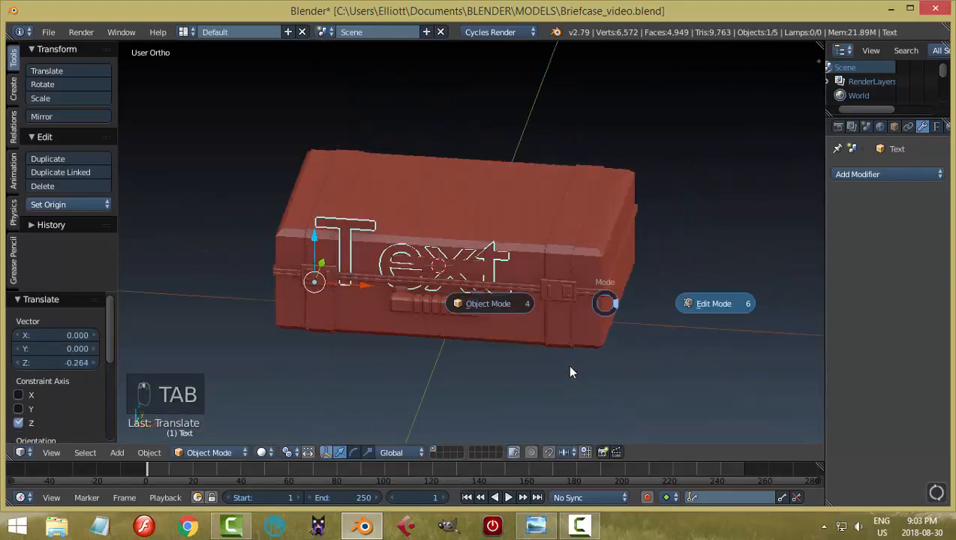
{"action": "key", "text": "BackSpace"}
{"action": "key", "text": "BackSpace"}
{"action": "key", "text": "BackSpace"}
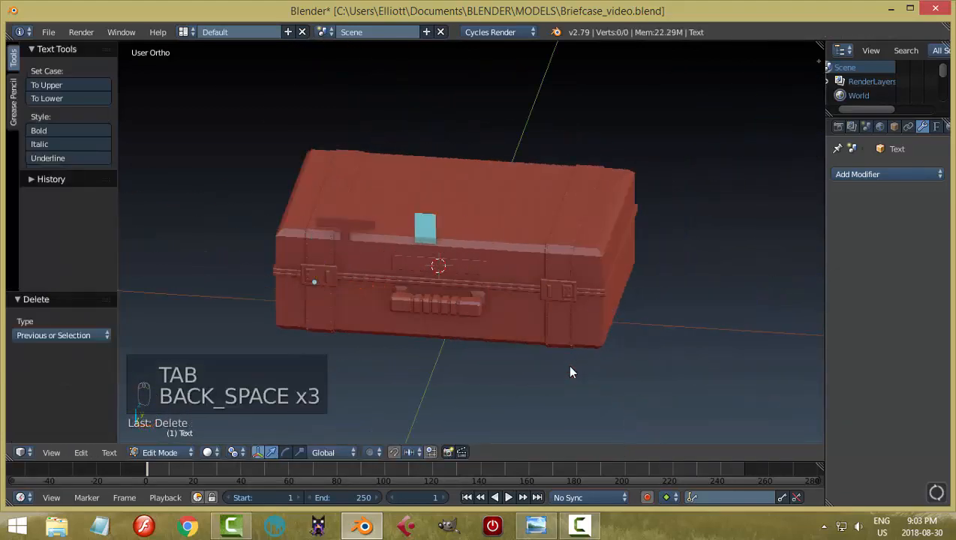
{"action": "key", "text": "Escape"}
{"action": "key", "text": "Tab"}
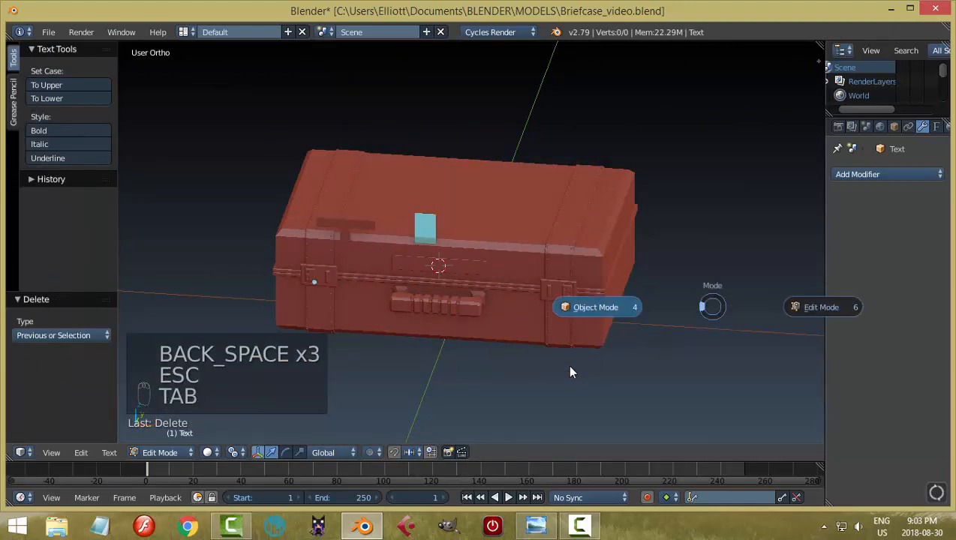
{"action": "left_click", "coordinate": [570, 372]}
Scale the text by 0.390 and move it about 0.855 along X and 0.134 along Z toward the plate
{"action": "key", "text": "s"}
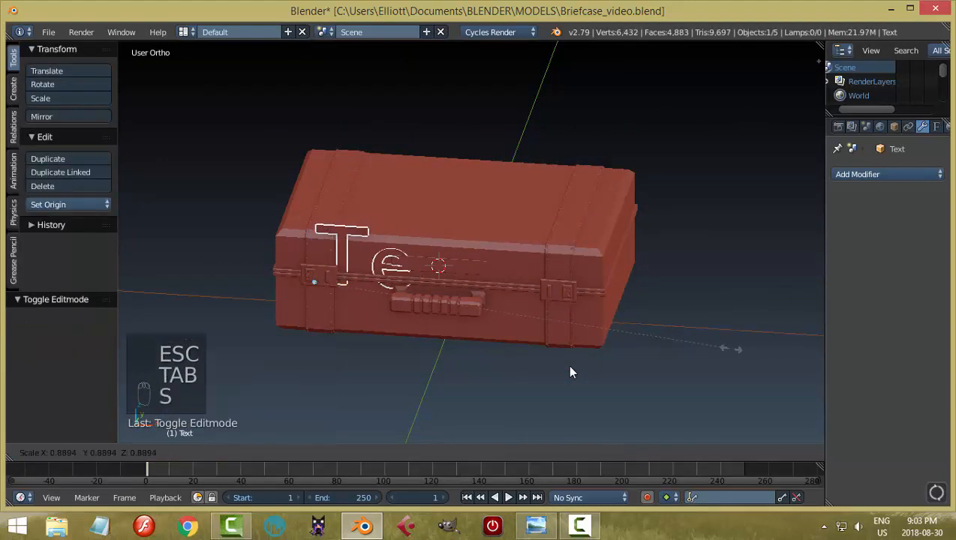
{"action": "left_click", "coordinate": [570, 373]}
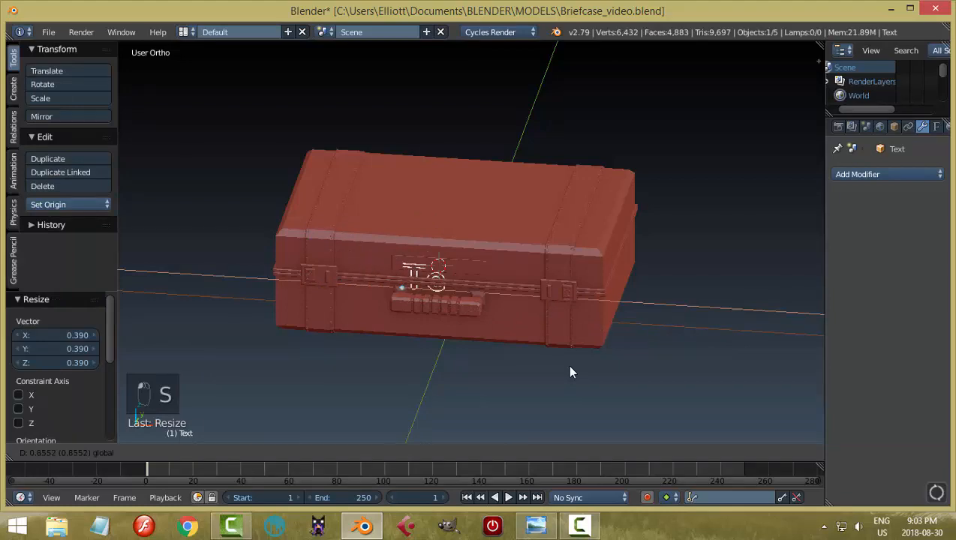
{"action": "left_click", "coordinate": [571, 373]}
{"action": "key", "text": "g"}
{"action": "key", "text": "z"}
{"action": "left_click", "coordinate": [570, 372]}
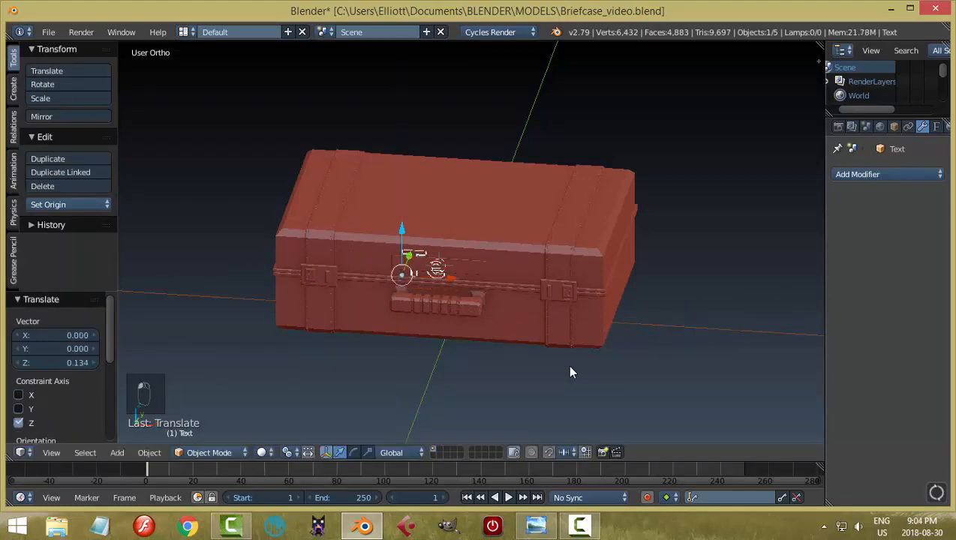
Move the text -0.016 along Y so it sits in front of the lid's surface
{"action": "key", "text": "KP_Decimal"}
{"action": "scroll", "coordinate": [570, 373], "scroll_direction": "down", "scroll_amount": 4}
{"action": "middle_click_drag", "start_coordinate": [570, 373], "coordinate": [473, 383]}
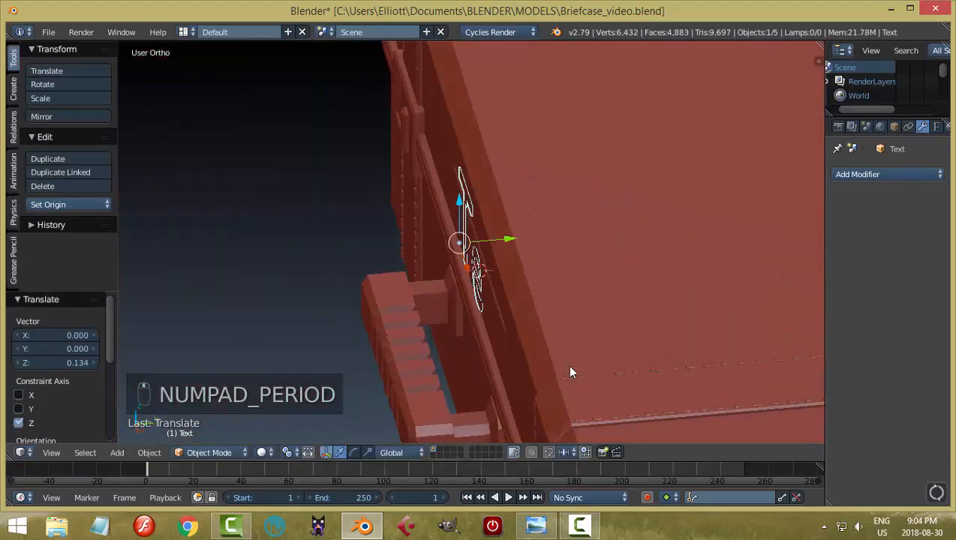
{"action": "right_click", "coordinate": [570, 373]}
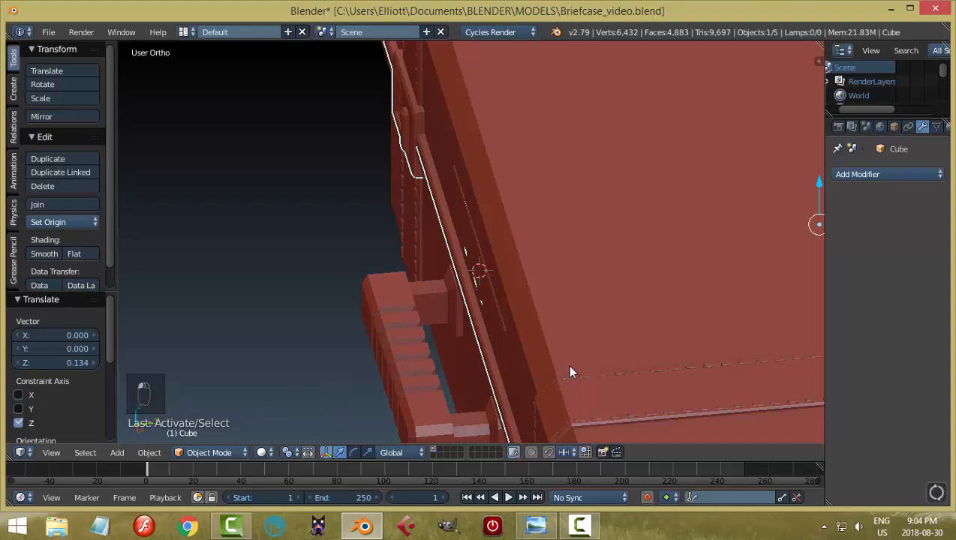
{"action": "key", "text": "ctrl+z"}
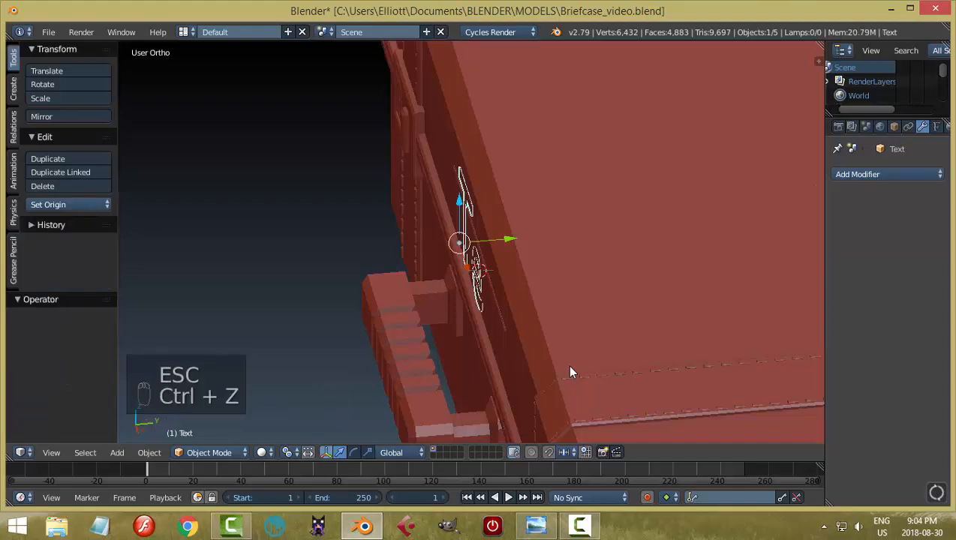
{"action": "left_click_drag", "start_coordinate": [510, 239], "coordinate": [503, 240]}
{"action": "middle_click_drag", "start_coordinate": [570, 372], "coordinate": [669, 337]}
Fit the text within the plate by scaling it by 0.426, raising it about 0.07 along Z and scaling it by 0.760
{"action": "key", "text": "s"}
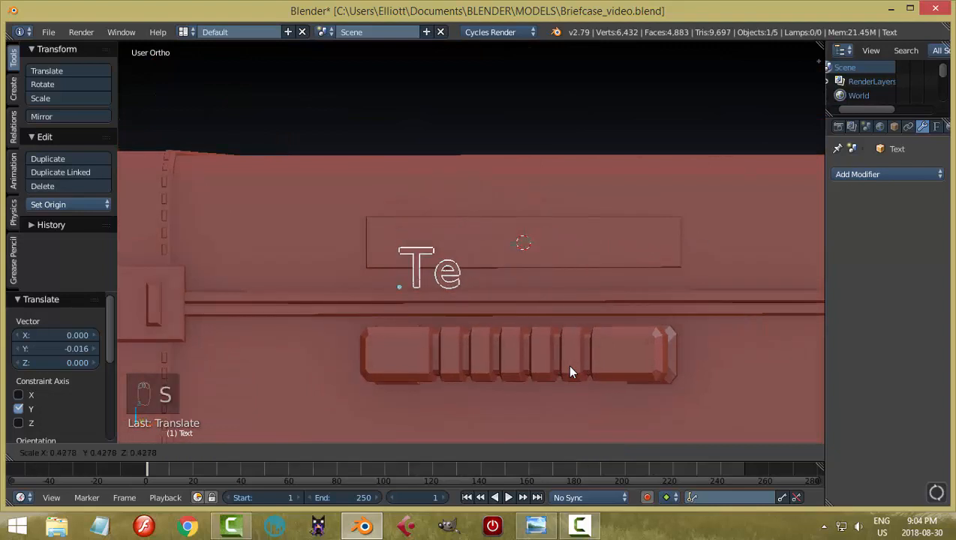
{"action": "left_click", "coordinate": [570, 372]}
{"action": "key", "text": "g"}
{"action": "key", "text": "z"}
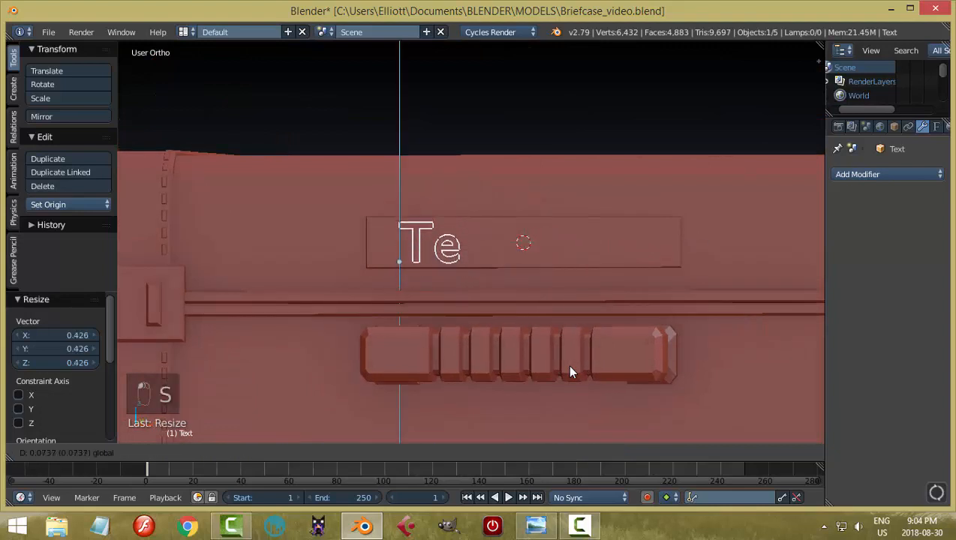
{"action": "left_click", "coordinate": [570, 372]}
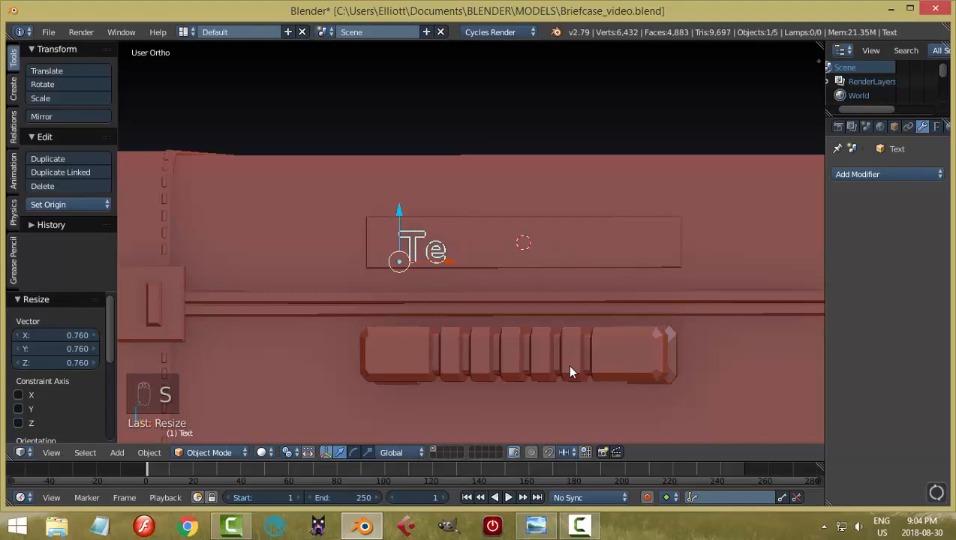
Raise the text 0.016 along Z and set its origin to its geometry
{"action": "key", "text": "g"}
{"action": "key", "text": "z"}
{"action": "left_click", "coordinate": [570, 373]}
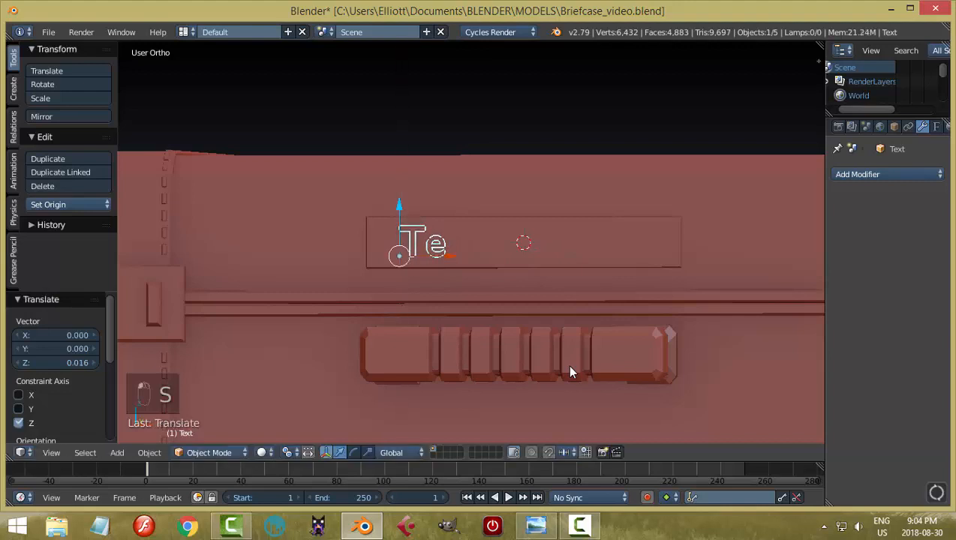
{"action": "left_click", "coordinate": [68, 205]}
{"action": "left_click", "coordinate": [81, 235]}
Replace the text's content with "James Bond" and return to Object Mode
{"action": "scroll", "coordinate": [570, 373], "scroll_direction": "up", "scroll_amount": 1}
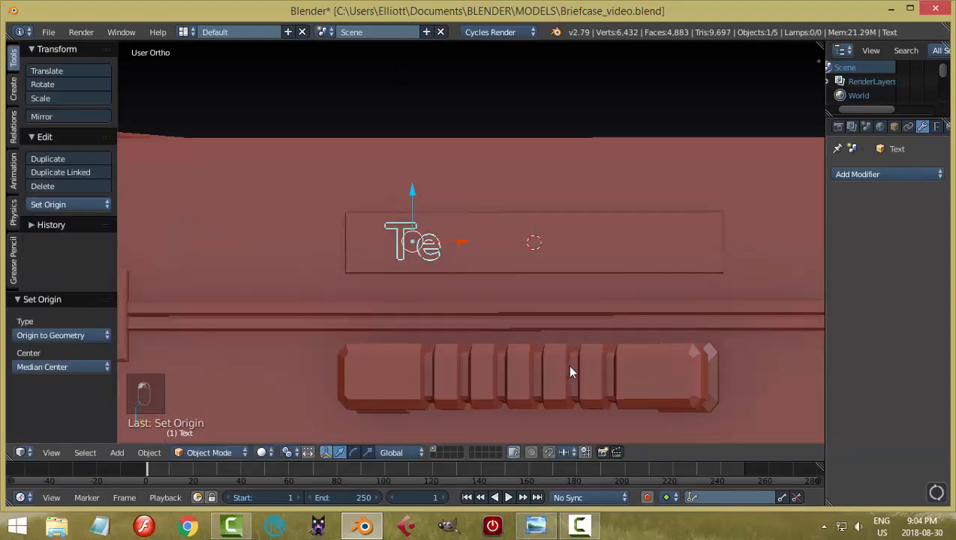
{"action": "scroll", "coordinate": [570, 372], "scroll_direction": "up", "scroll_amount": 1}
{"action": "key", "text": "Tab"}
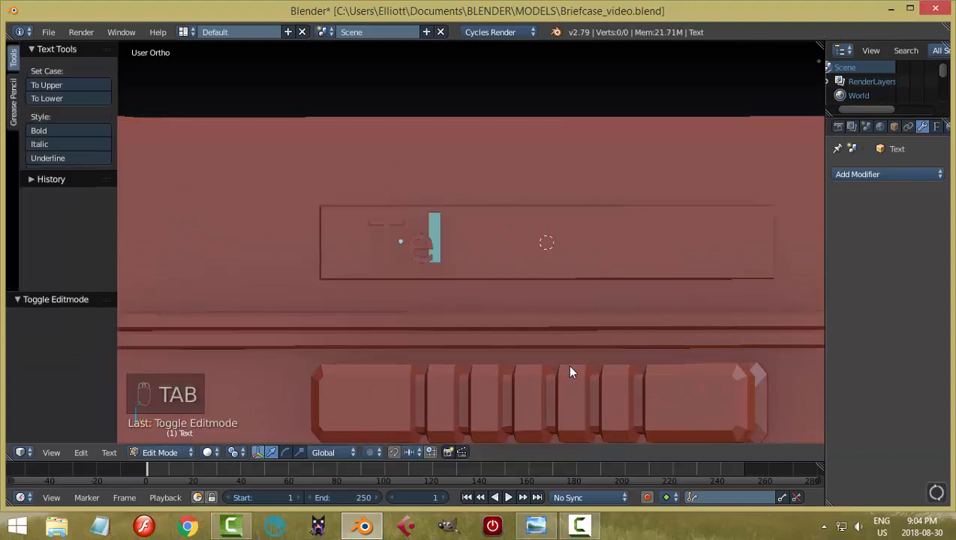
{"action": "key", "text": "BackSpace"}
{"action": "key", "text": "BackSpace"}
{"action": "key", "text": "BackSpace"}
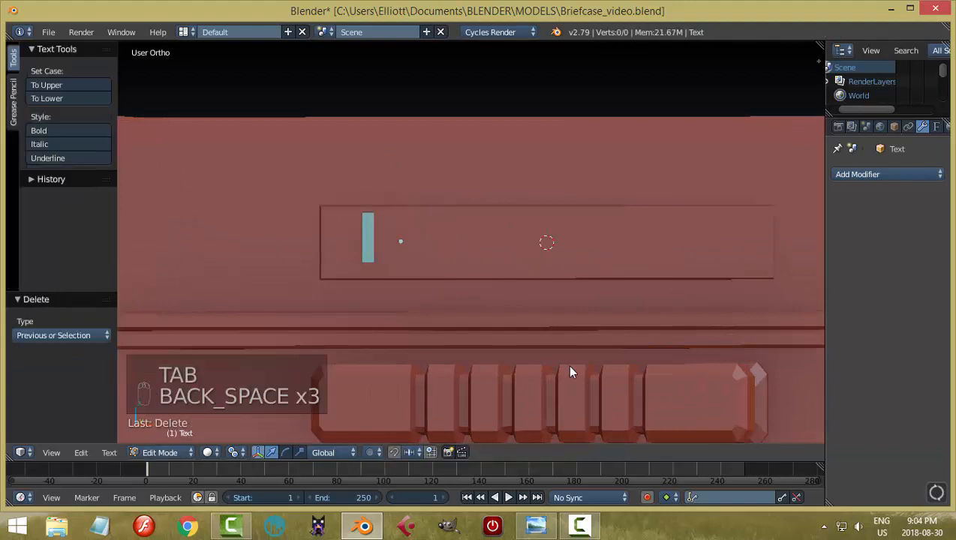
{"action": "type", "text": "Jasme"}
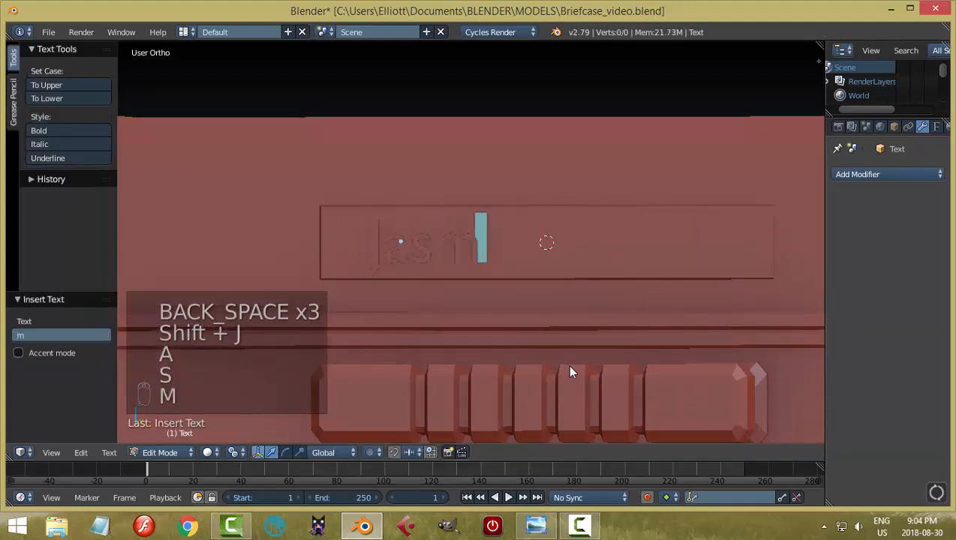
{"action": "key", "text": "BackSpace"}
{"action": "key", "text": "BackSpace"}
{"action": "key", "text": "BackSpace"}
{"action": "key", "text": "BackSpace"}
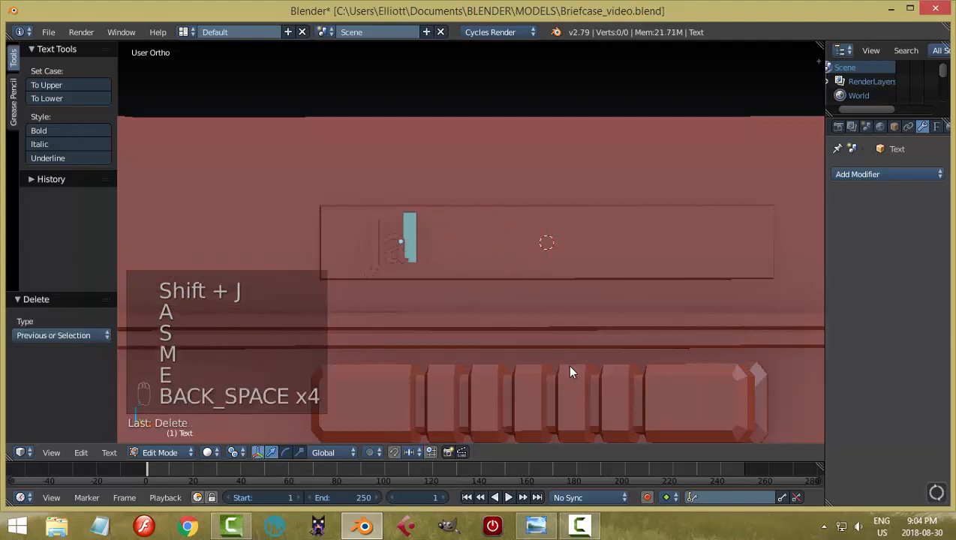
{"action": "type", "text": "mes Bond"}
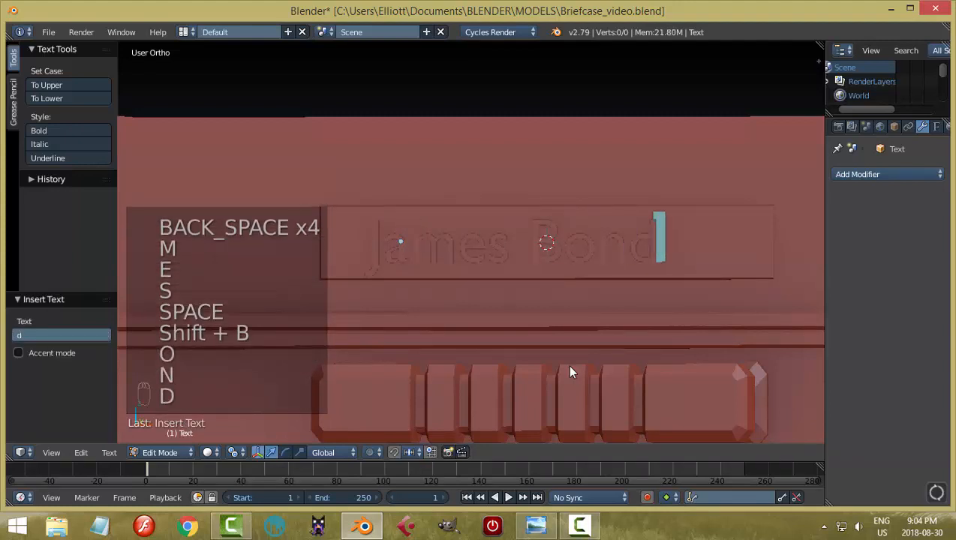
{"action": "key", "text": "Tab"}
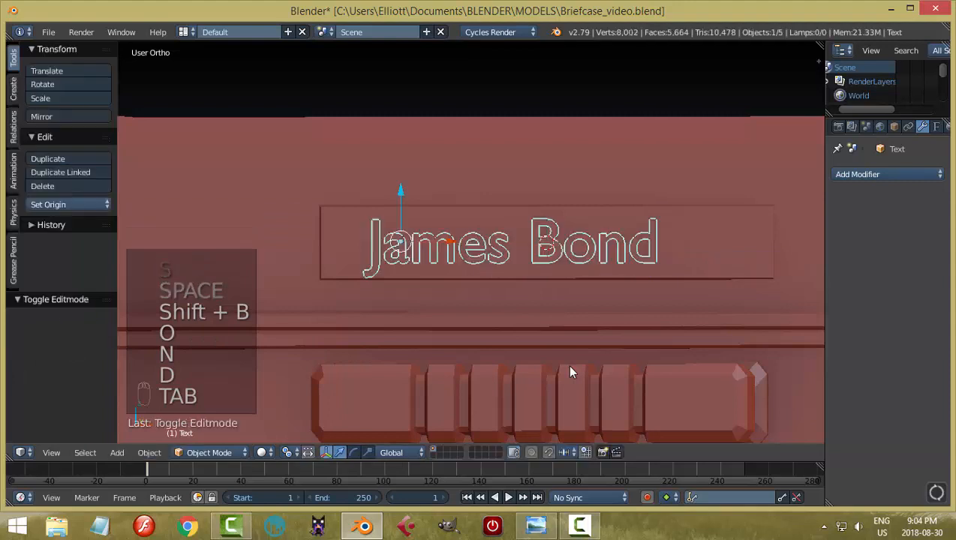
Set the text's horizontal paragraph alignment to Center
{"action": "scroll", "coordinate": [571, 372], "scroll_direction": "down", "scroll_amount": 2}
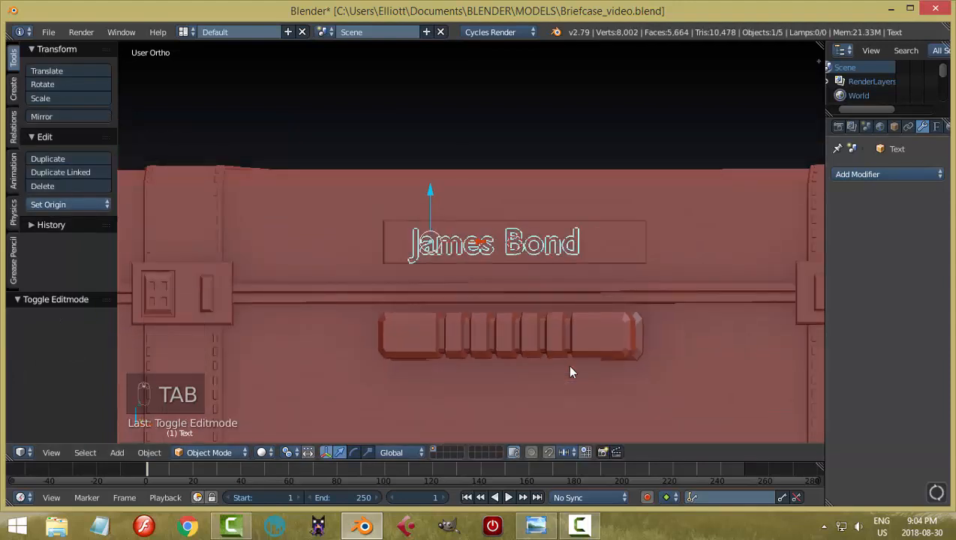
{"action": "left_click", "coordinate": [936, 127]}
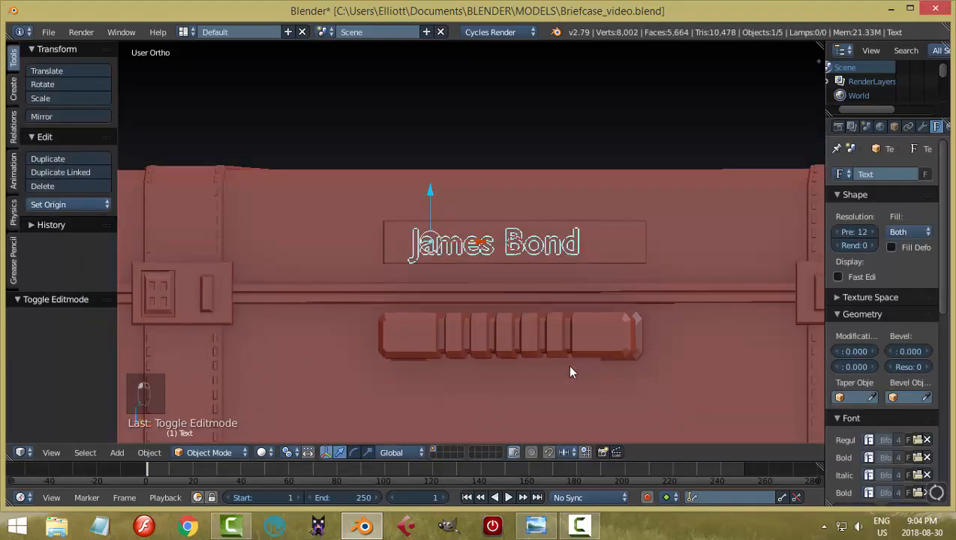
{"action": "scroll", "coordinate": [883, 316], "scroll_direction": "down", "scroll_amount": 10}
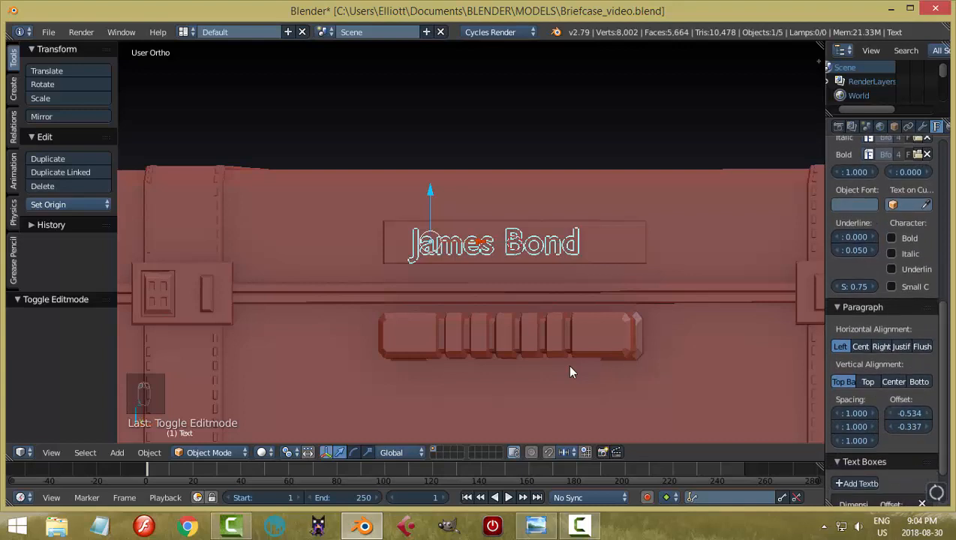
{"action": "left_click", "coordinate": [861, 347]}
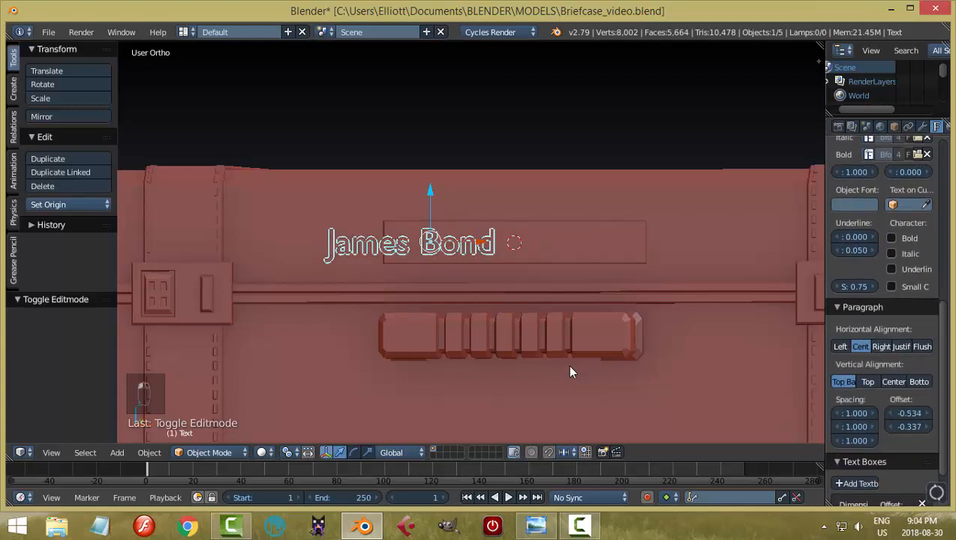
Move the text 0.359 along X and 0.005 along Z to centre it on the plate
{"action": "key", "text": "g"}
{"action": "key", "text": "x"}
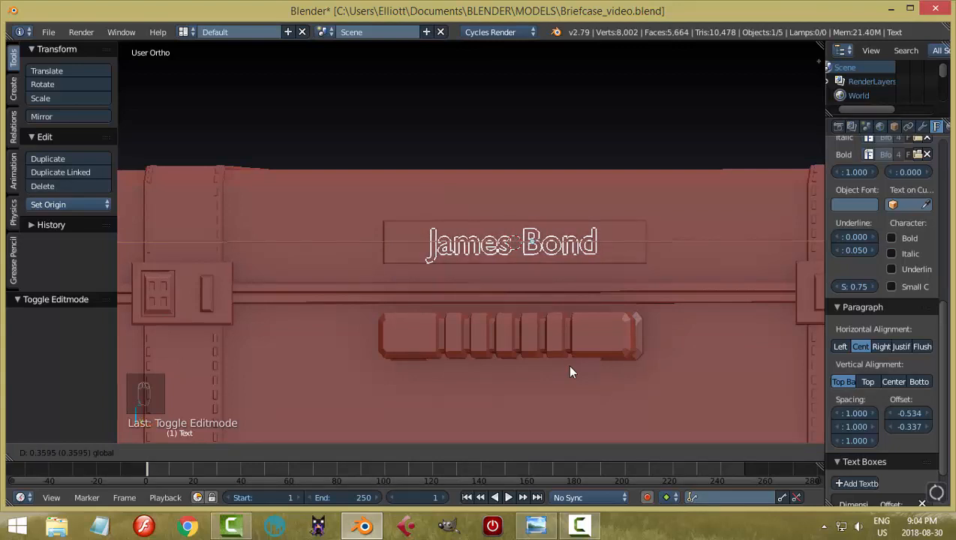
{"action": "left_click", "coordinate": [571, 372]}
{"action": "key", "text": "g"}
{"action": "key", "text": "z"}
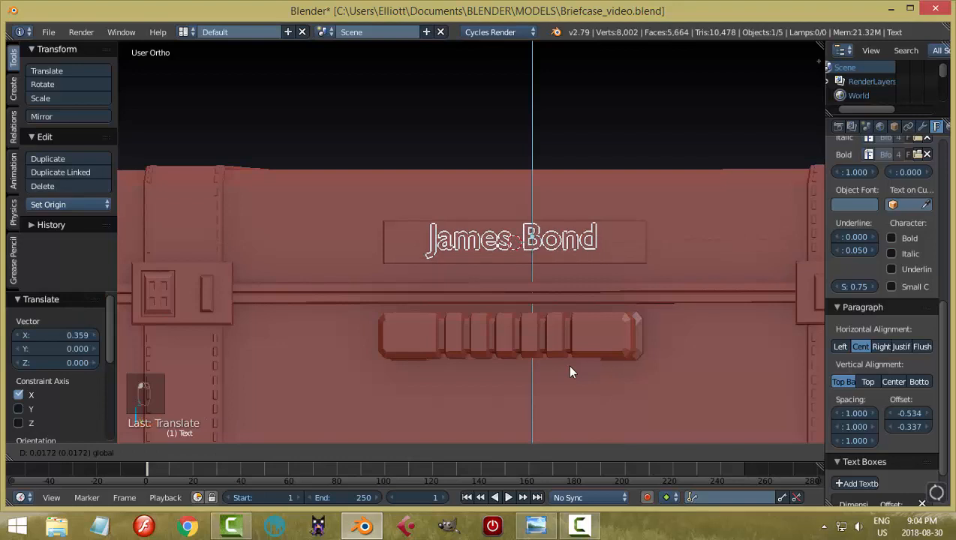
{"action": "left_click", "coordinate": [570, 372]}
Scale the "James Bond" text by 0.851 to leave more margin inside the plate
{"action": "scroll", "coordinate": [570, 372], "scroll_direction": "up", "scroll_amount": 3}
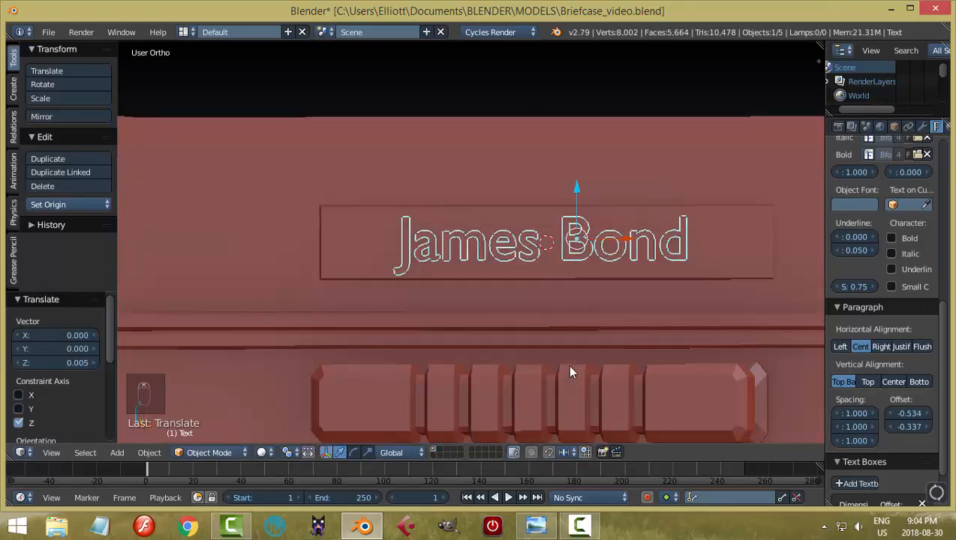
{"action": "key", "text": "s"}
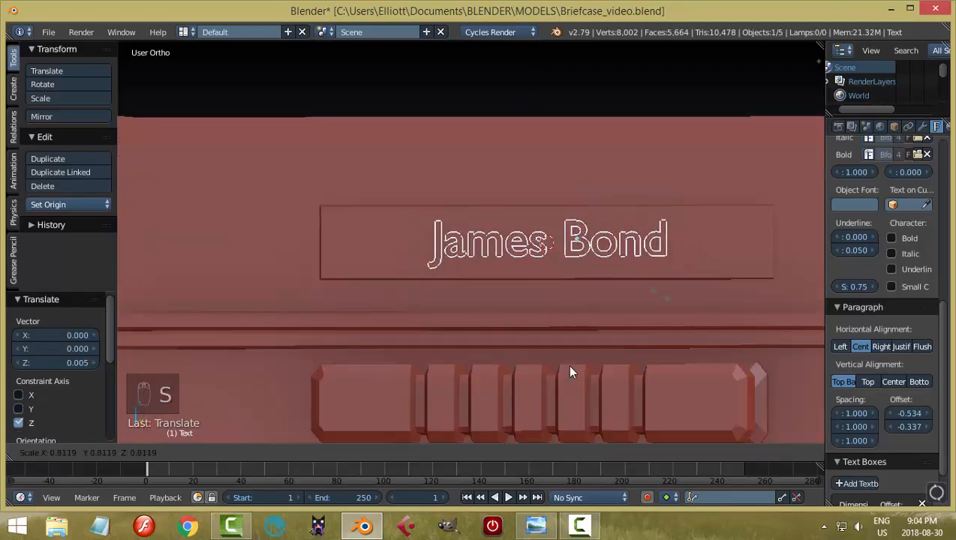
{"action": "left_click", "coordinate": [570, 372]}
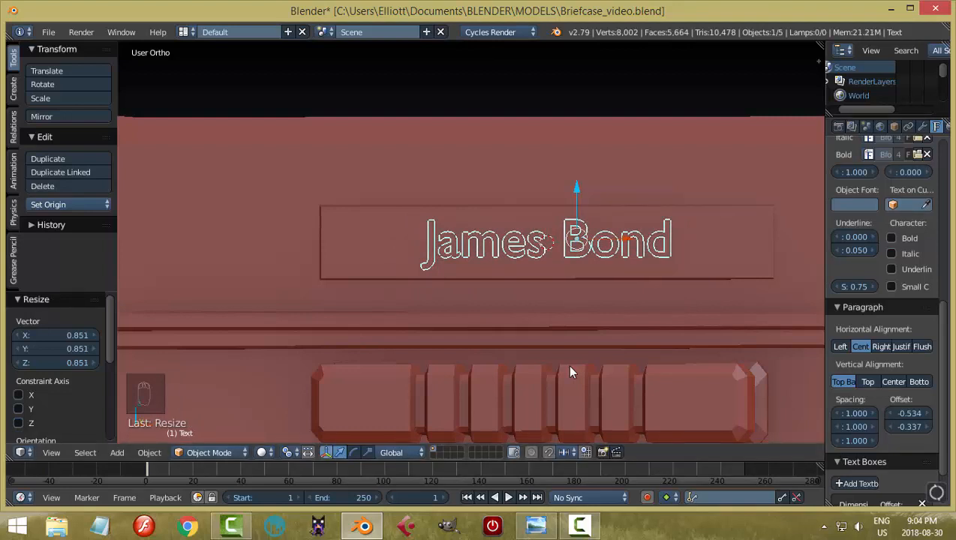
Load AGENCYB.TTF from C:\Windows\Fonts as the regular font of the "James Bond" text
{"action": "scroll", "coordinate": [884, 322], "scroll_direction": "up", "scroll_amount": 4}
{"action": "left_click", "coordinate": [916, 215]}
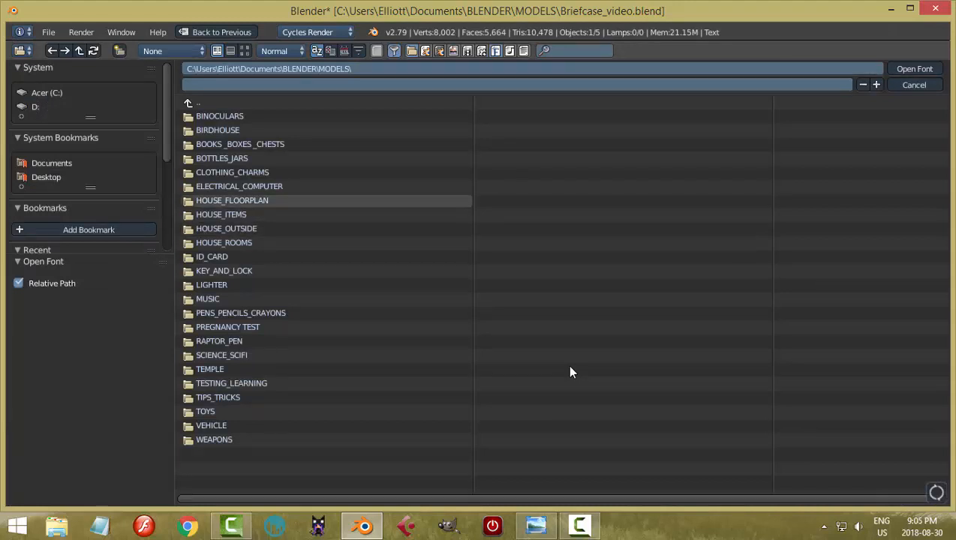
{"action": "left_click", "coordinate": [43, 262]}
{"action": "left_click", "coordinate": [43, 261]}
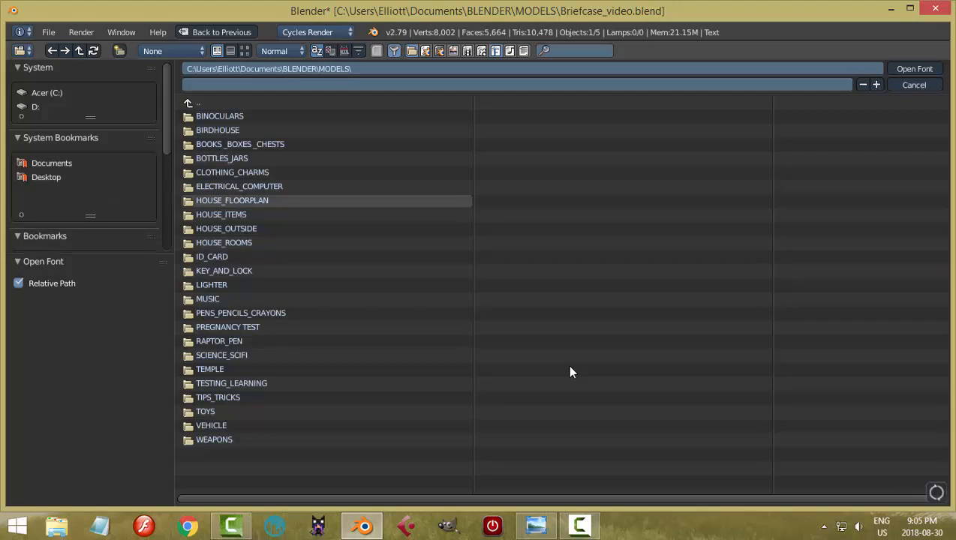
{"action": "left_click", "coordinate": [48, 93]}
{"action": "left_click", "coordinate": [213, 411]}
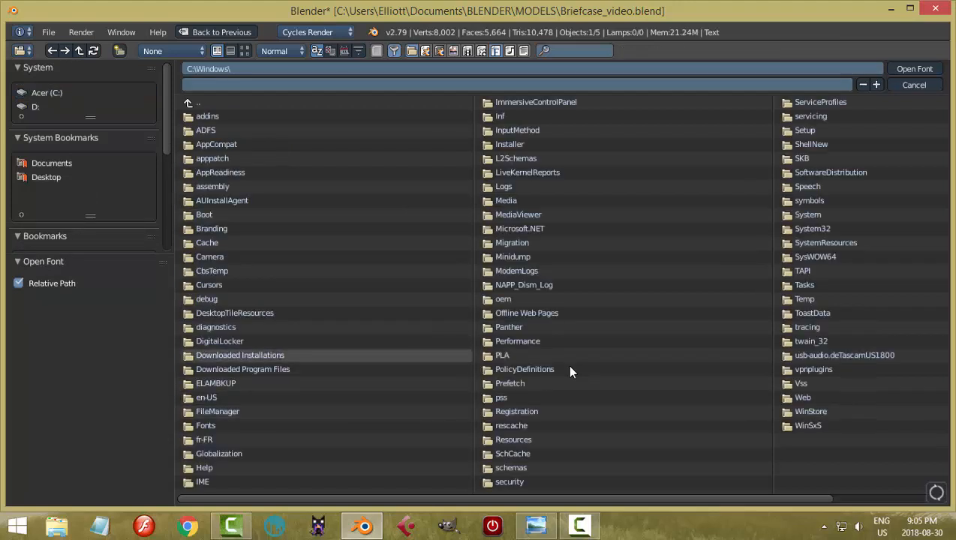
{"action": "left_click", "coordinate": [205, 425]}
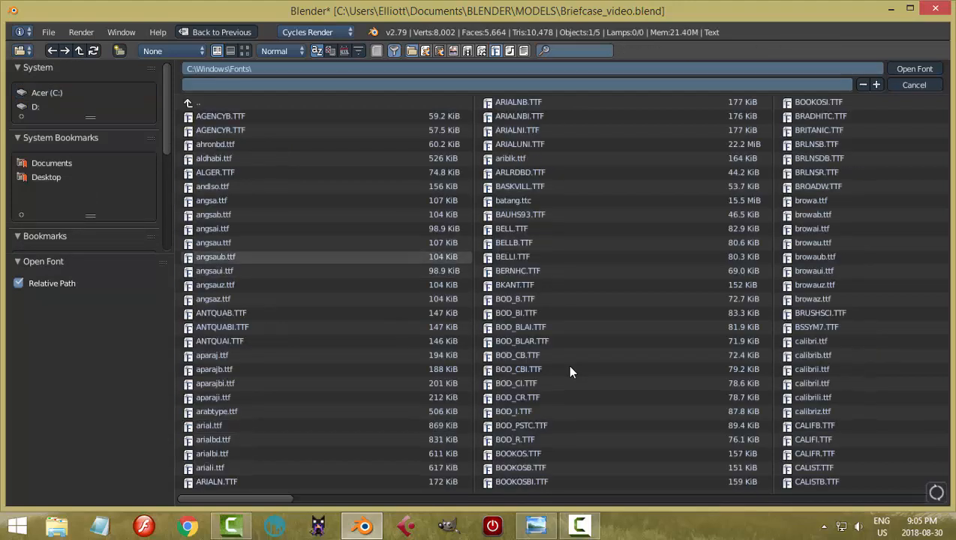
{"action": "left_click", "coordinate": [219, 116]}
{"action": "left_click", "coordinate": [913, 68]}
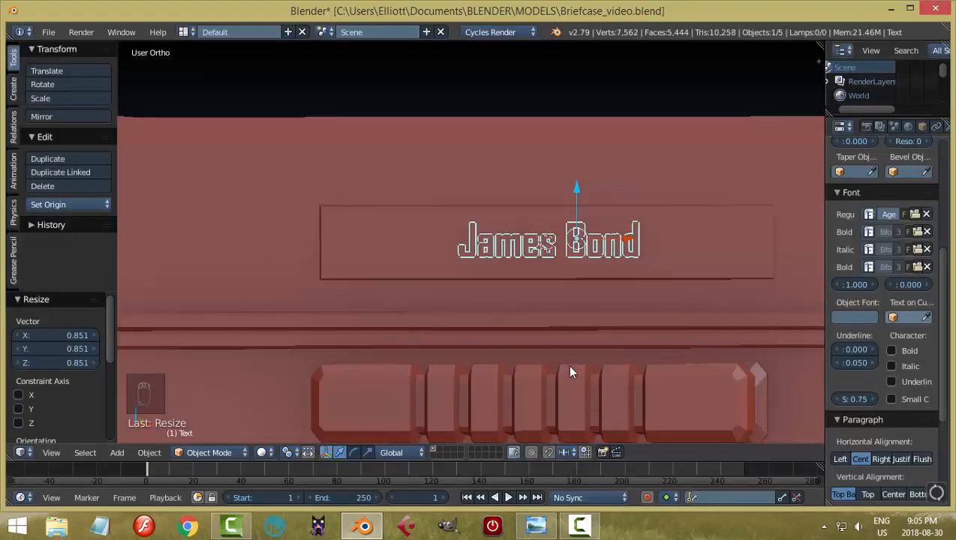
Increase the letter spacing of the nameplate text to 1.300
{"action": "scroll", "coordinate": [884, 322], "scroll_direction": "down", "scroll_amount": 8}
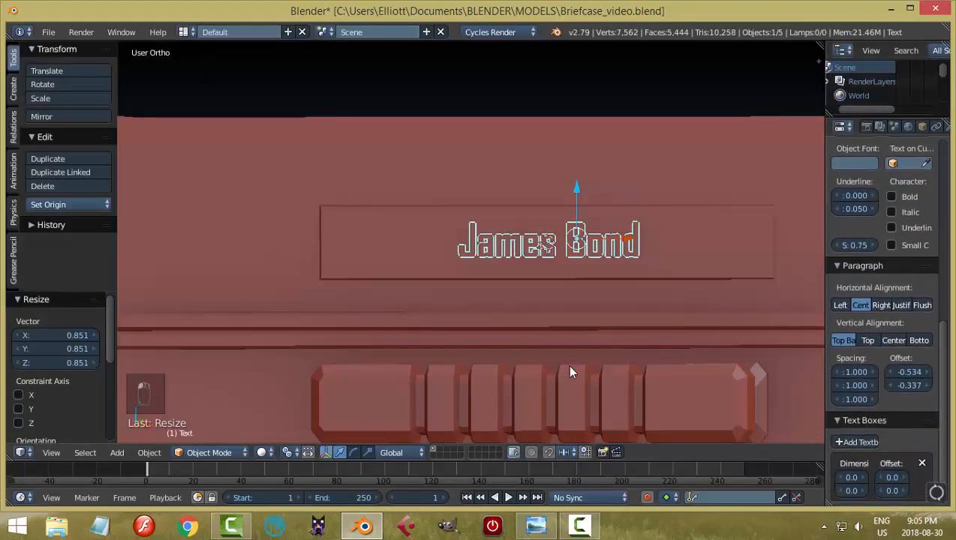
{"action": "left_click", "coordinate": [873, 354]}
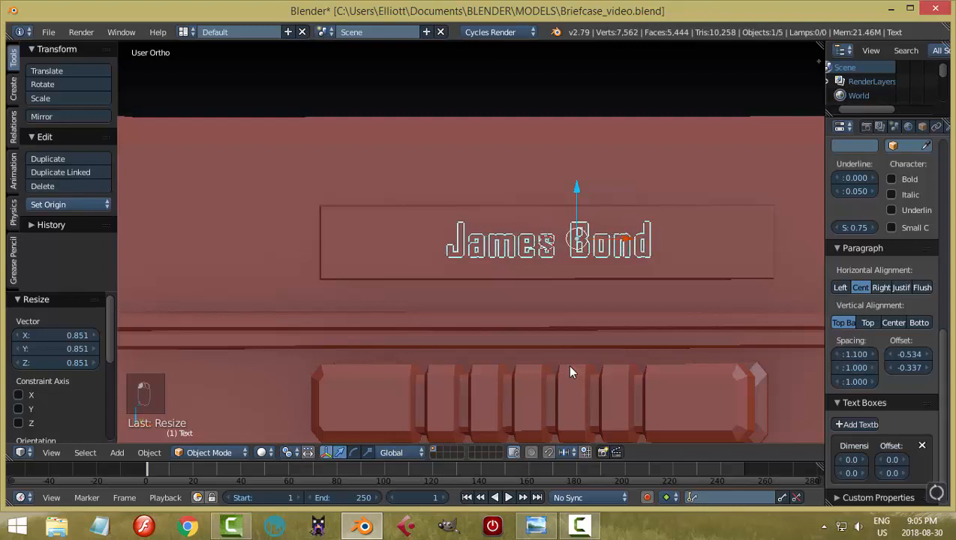
{"action": "left_click", "coordinate": [874, 354]}
{"action": "left_click", "coordinate": [873, 354]}
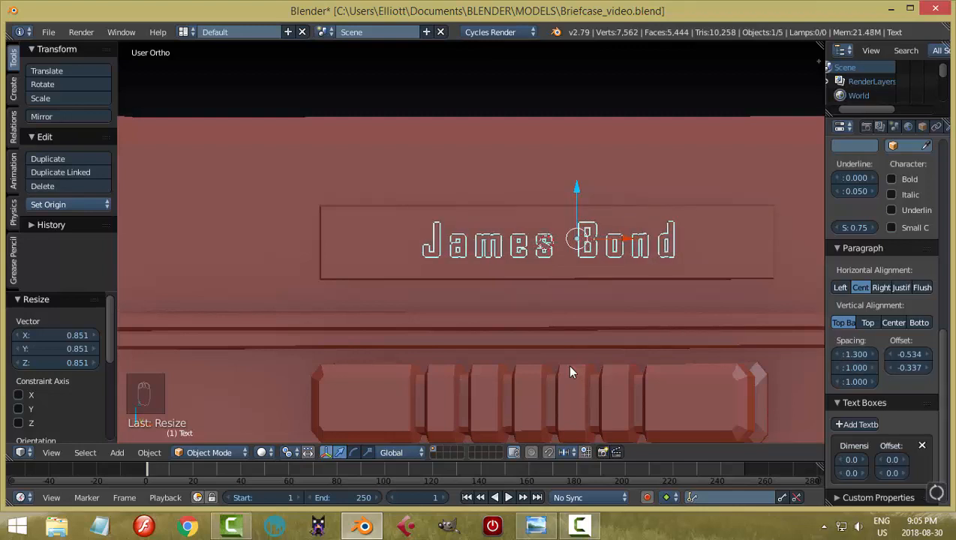
Bevel the nameplate text with a depth of 0.034 and a resolution of 2
{"action": "scroll", "coordinate": [884, 323], "scroll_direction": "up", "scroll_amount": 8}
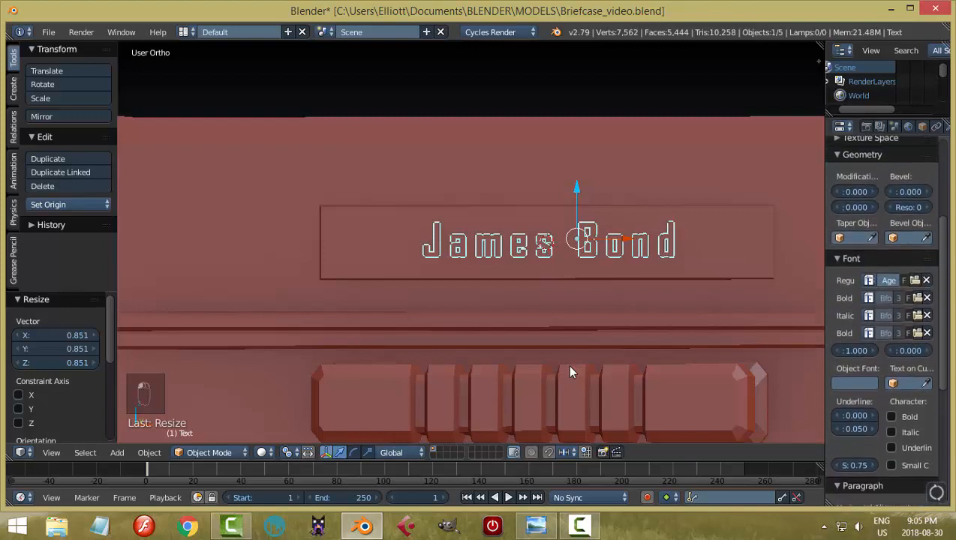
{"action": "left_click_drag", "start_coordinate": [906, 225], "coordinate": [925, 224]}
{"action": "left_click", "coordinate": [927, 240]}
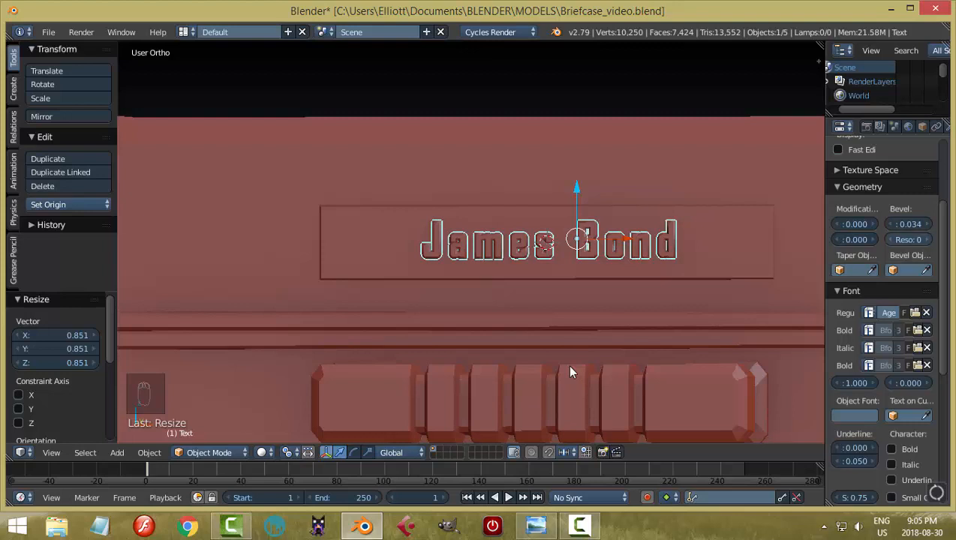
{"action": "left_click", "coordinate": [927, 240]}
{"action": "middle_click_drag", "start_coordinate": [571, 372], "coordinate": [528, 384]}
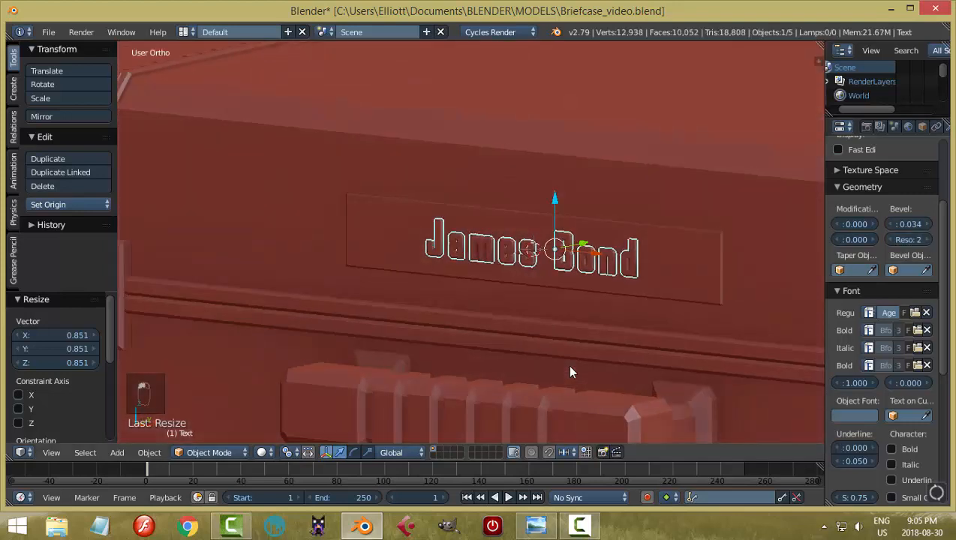
Scale the nameplate text up by 1.353 so it fills more of the plate
{"action": "key", "text": "s"}
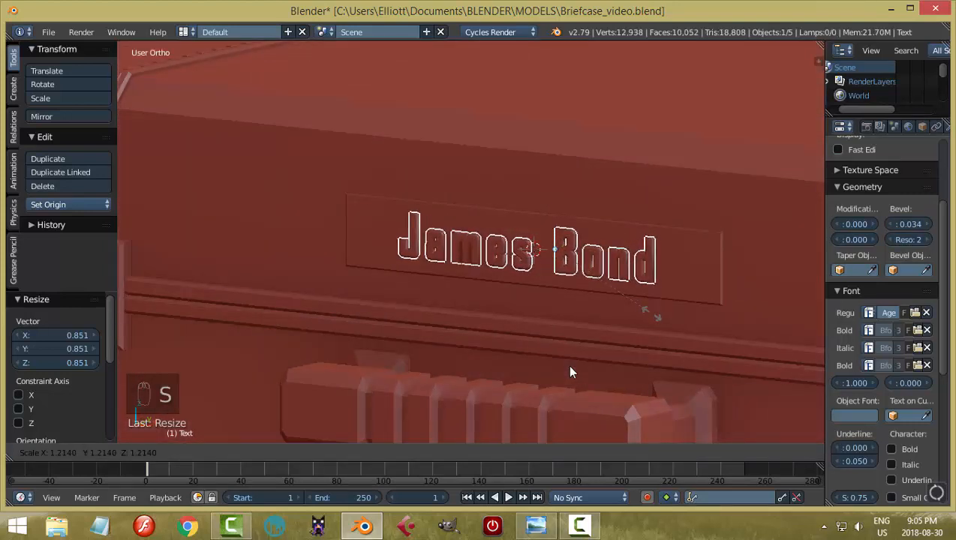
{"action": "left_click", "coordinate": [570, 372]}
{"action": "middle_click_drag", "start_coordinate": [570, 372], "coordinate": [570, 372]}
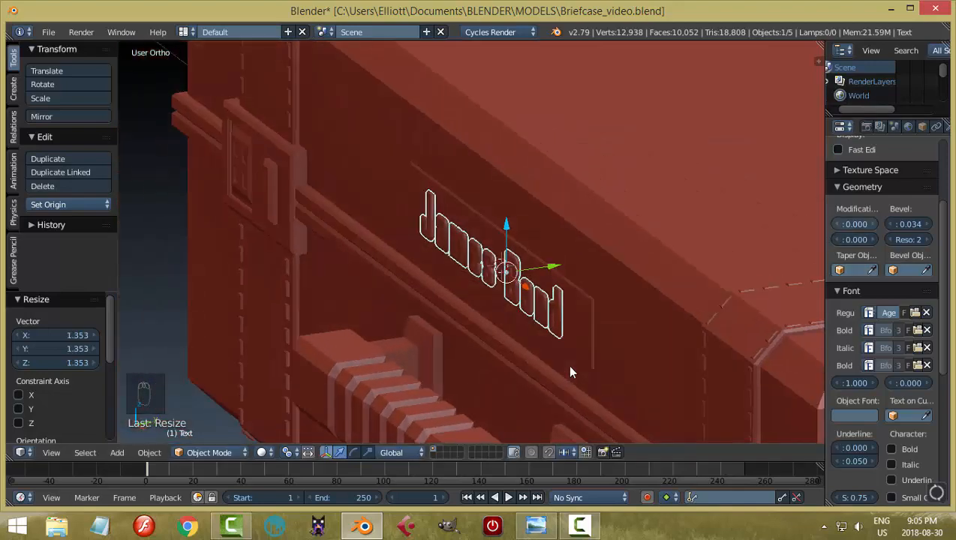
Set the text's geometry offset to 0.001, move the text 0.011 along Y into the plate, and deselect it
{"action": "middle_click_drag", "start_coordinate": [570, 372], "coordinate": [570, 372]}
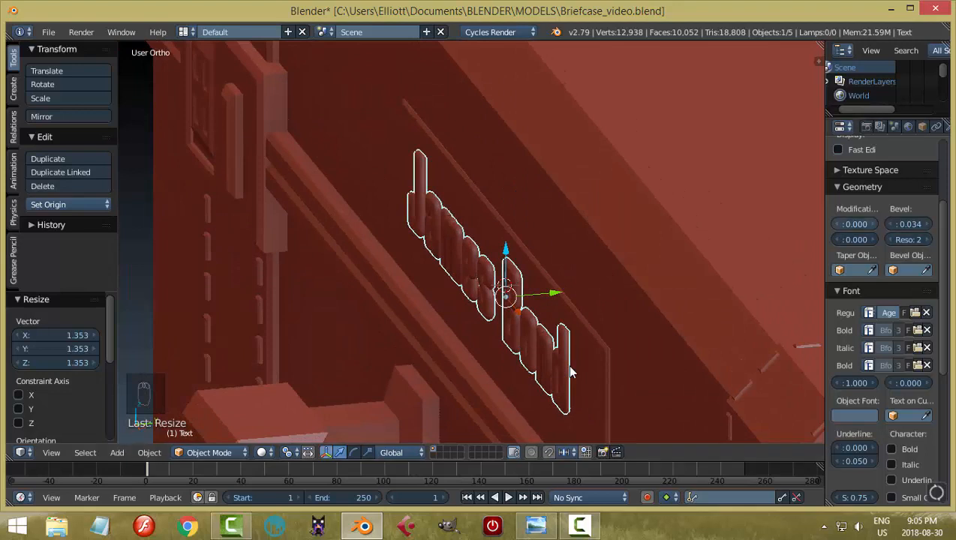
{"action": "left_click", "coordinate": [870, 224]}
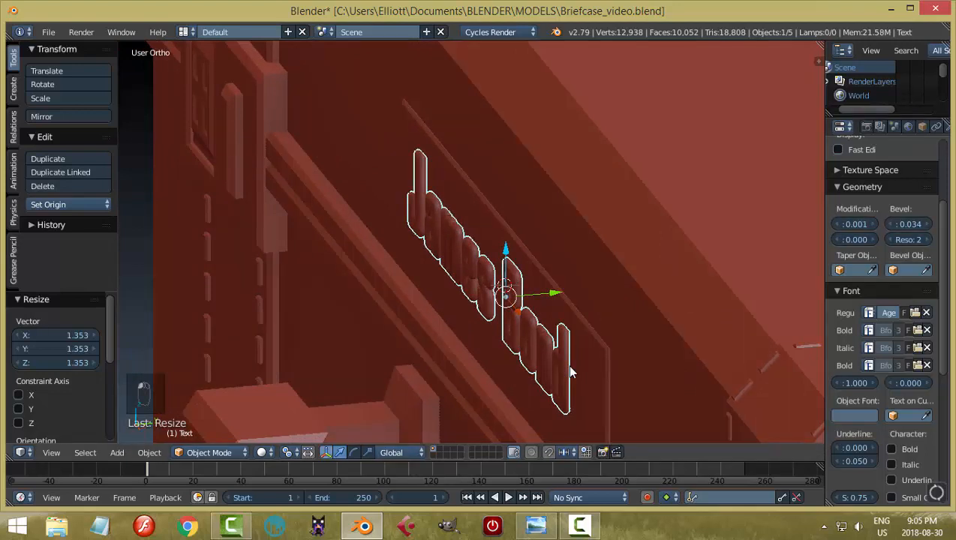
{"action": "key", "text": "g"}
{"action": "key", "text": "y"}
{"action": "left_click", "coordinate": [570, 372]}
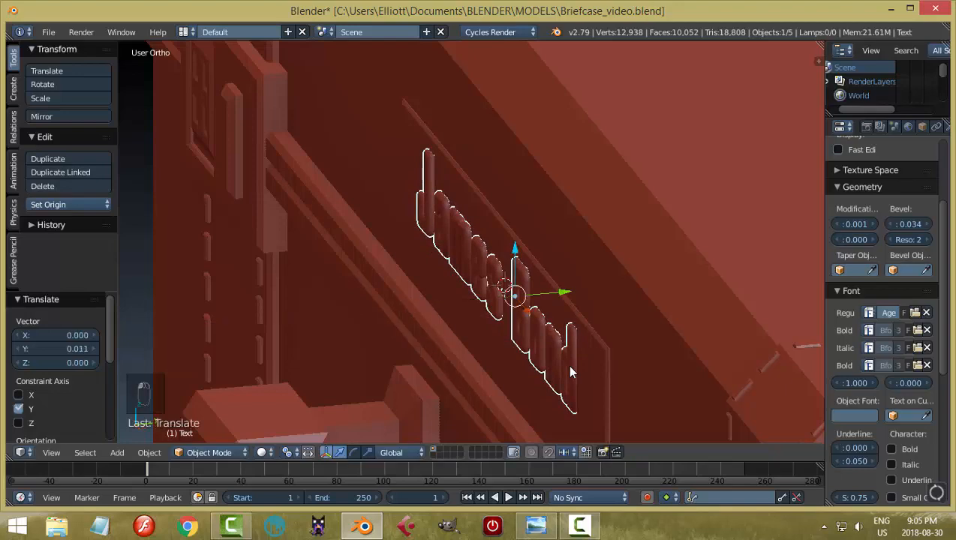
{"action": "key", "text": "a"}
{"action": "scroll", "coordinate": [570, 372], "scroll_direction": "down", "scroll_amount": 4}
{"action": "middle_click_drag", "start_coordinate": [570, 372], "coordinate": [570, 372]}
{"action": "scroll", "coordinate": [570, 372], "scroll_direction": "up", "scroll_amount": 3}
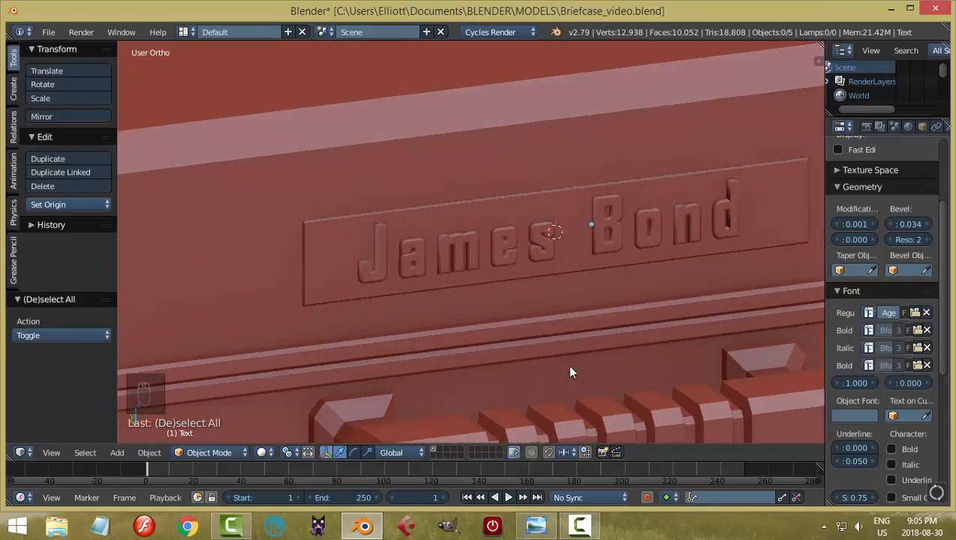
Reset the text's geometry offset to 0.000 and set its extrusion to 0.003
{"action": "left_click_drag", "start_coordinate": [826, 244], "coordinate": [735, 240]}
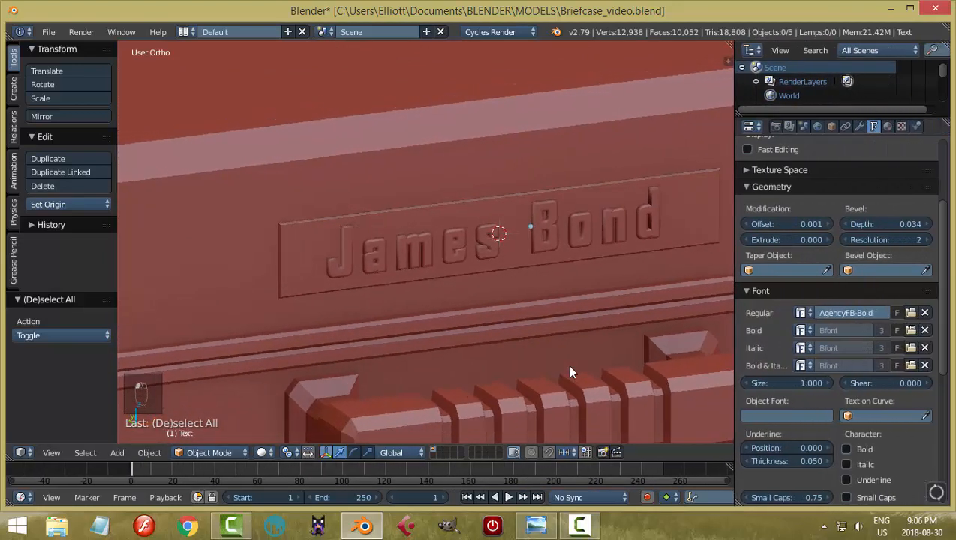
{"action": "left_click", "coordinate": [748, 224]}
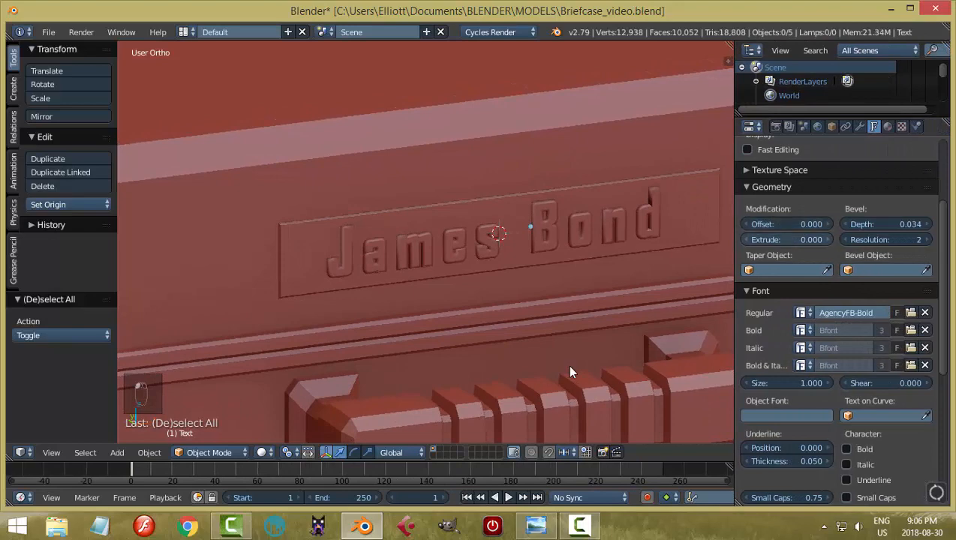
{"action": "left_click", "coordinate": [828, 240]}
{"action": "middle_click_drag", "start_coordinate": [570, 372], "coordinate": [539, 372]}
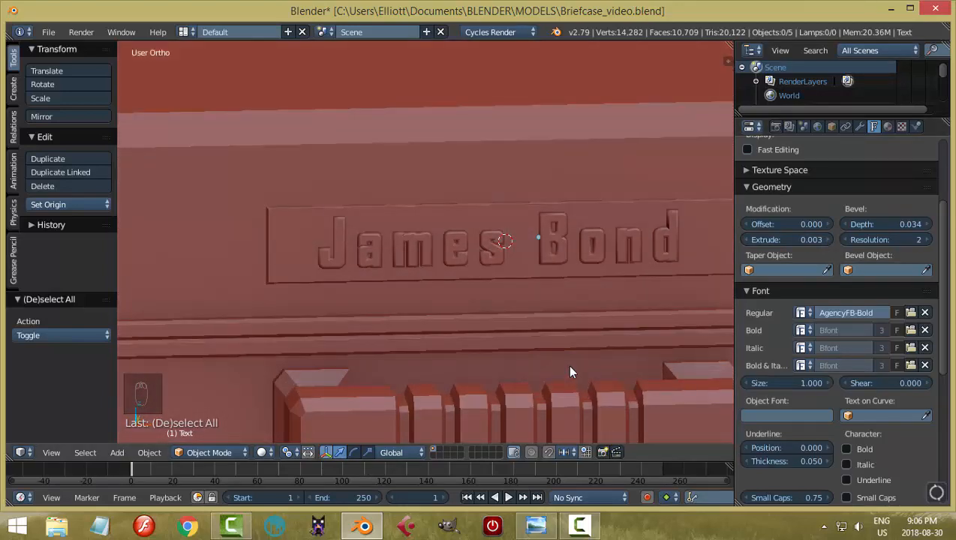
Select the nameplate text and convert it to a mesh
{"action": "scroll", "coordinate": [570, 373], "scroll_direction": "down", "scroll_amount": 4}
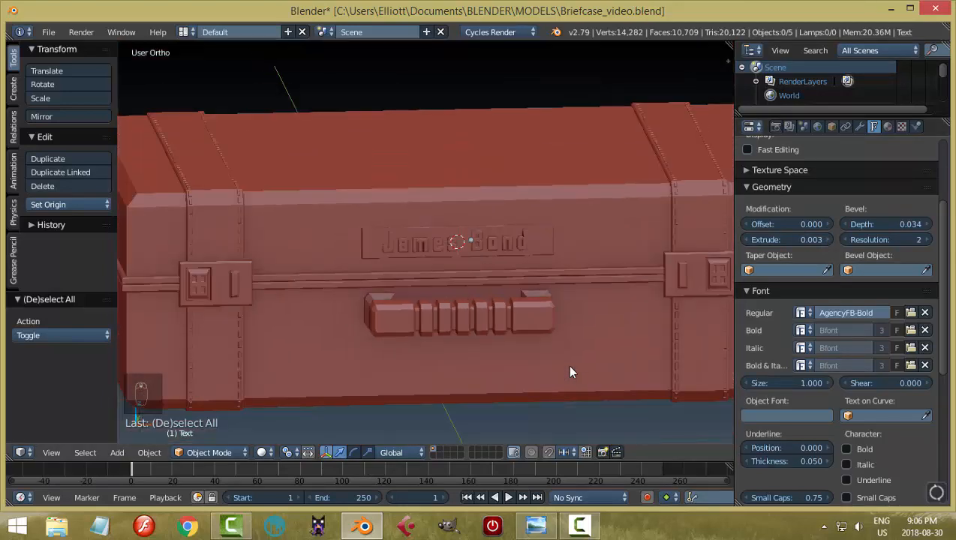
{"action": "key", "text": "KP_6"}
{"action": "right_click", "coordinate": [570, 372]}
{"action": "scroll", "coordinate": [570, 372], "scroll_direction": "up", "scroll_amount": 5}
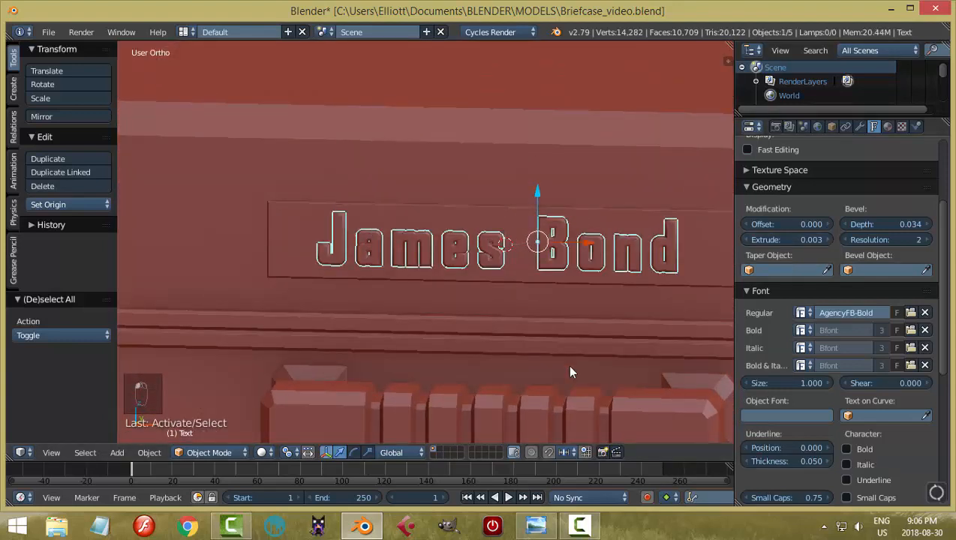
{"action": "left_click_drag", "start_coordinate": [734, 300], "coordinate": [828, 300]}
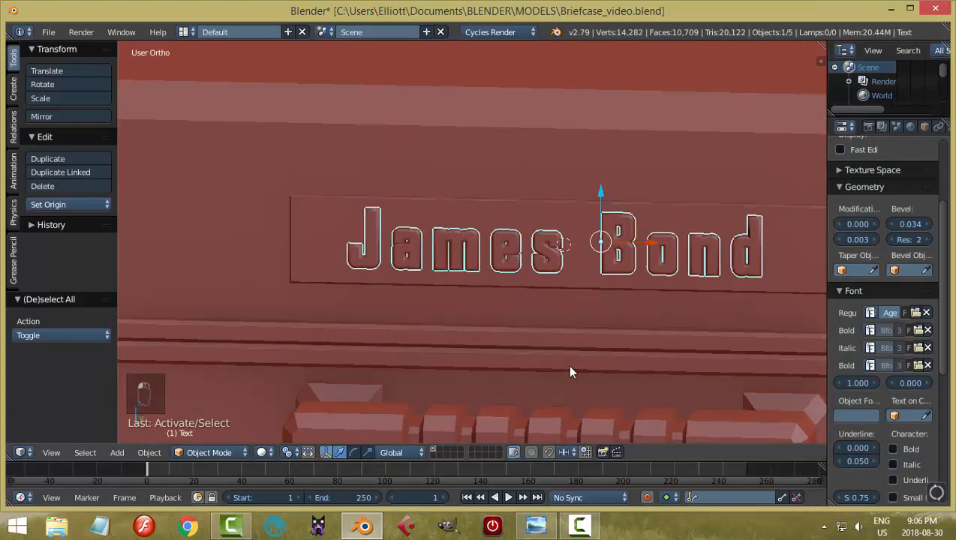
{"action": "key", "text": "alt+c"}
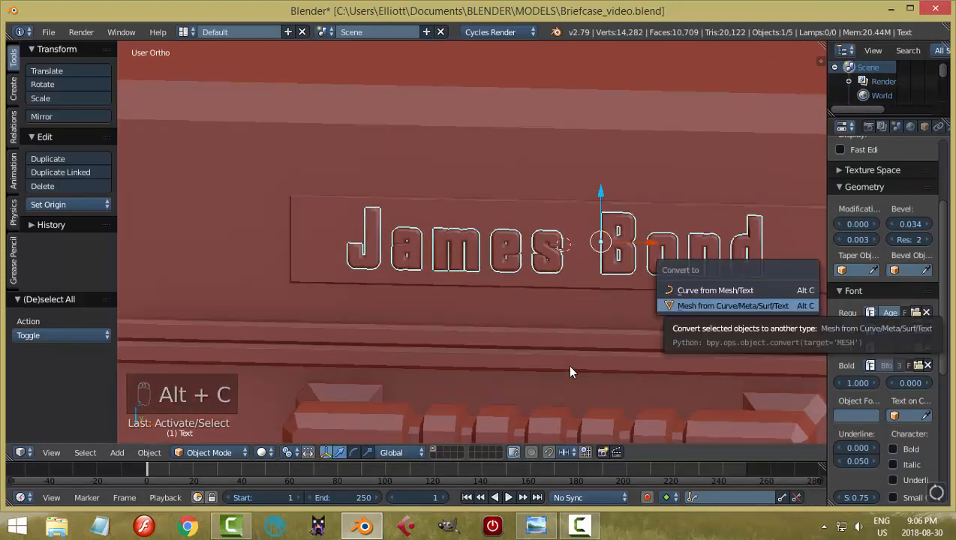
{"action": "left_click", "coordinate": [736, 309]}
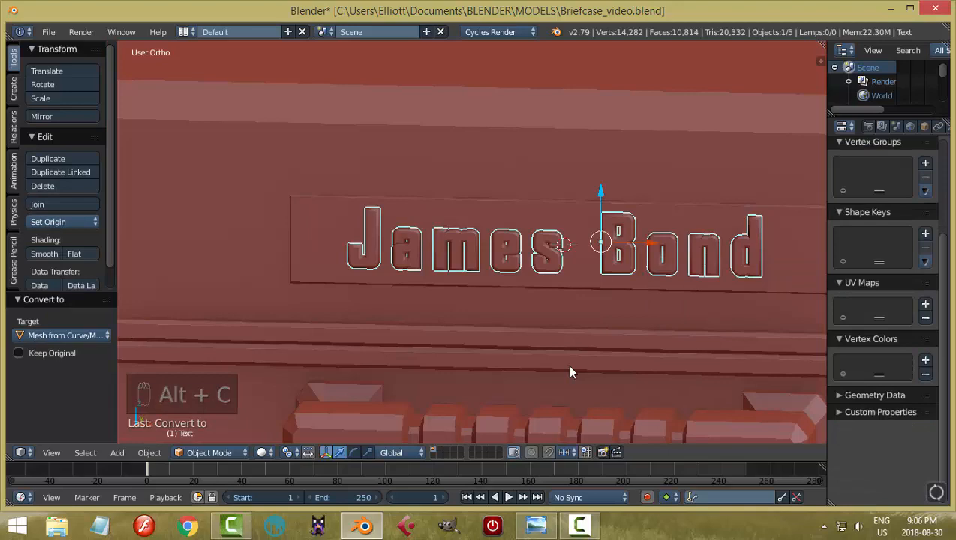
Join the converted text mesh to the briefcase lid and deselect everything
{"action": "right_click", "coordinate": [570, 373]}
{"action": "key", "text": "ctrl+j"}
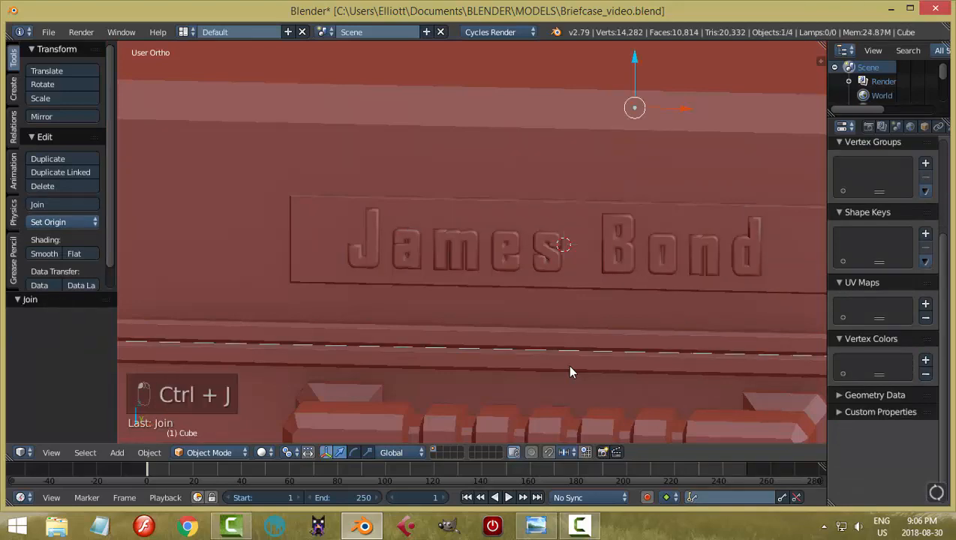
{"action": "key", "text": "a"}
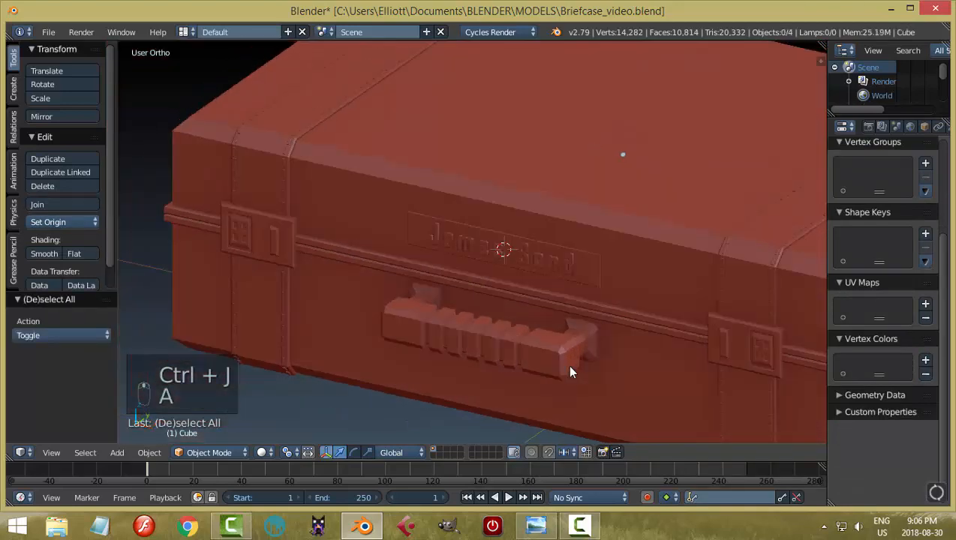